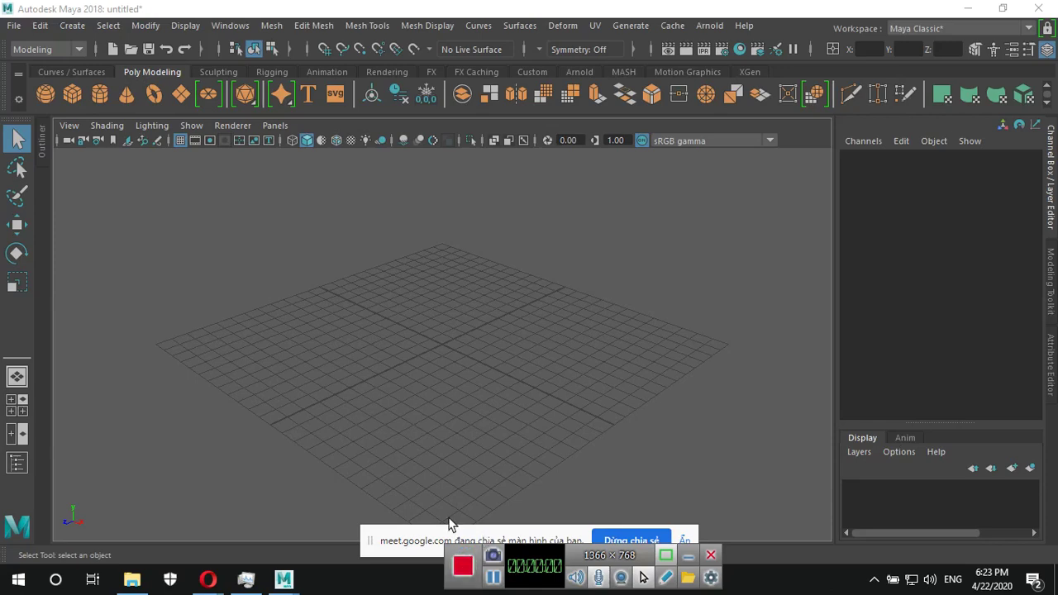
Copy the full path of the reference images folder from the file browser.
left_click(685, 541)
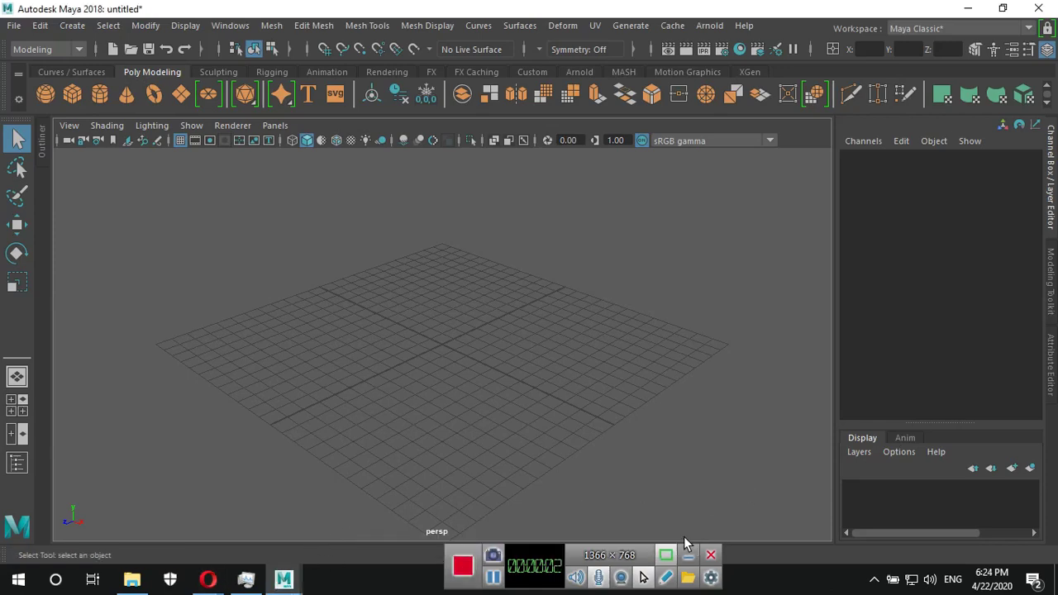
left_click(130, 580)
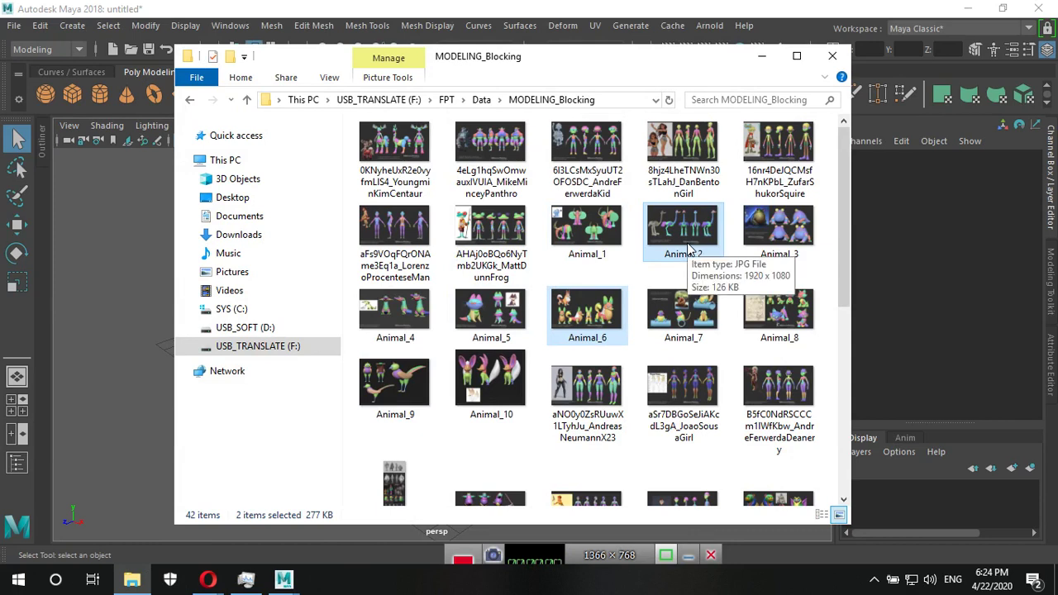
left_click(616, 100)
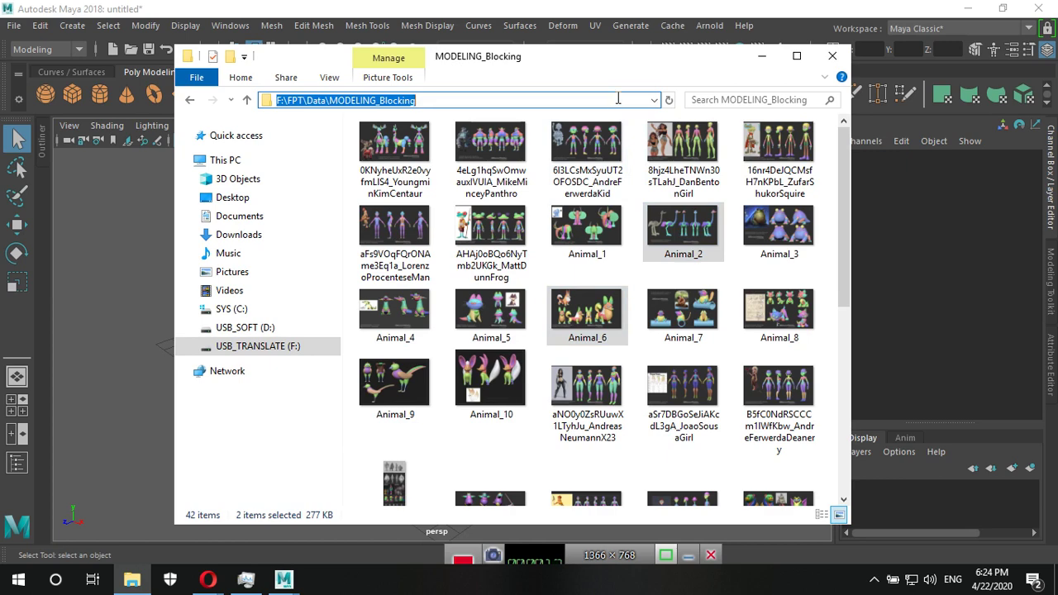
left_click(760, 56)
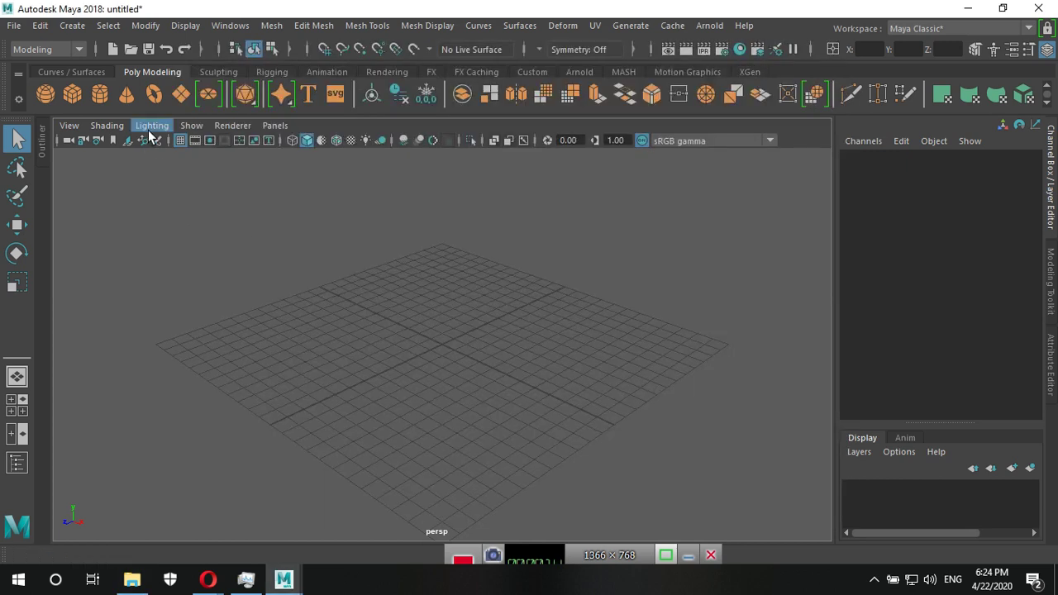
Create a polygon plane with width 19.2 and height 10.8.
left_click(178, 93)
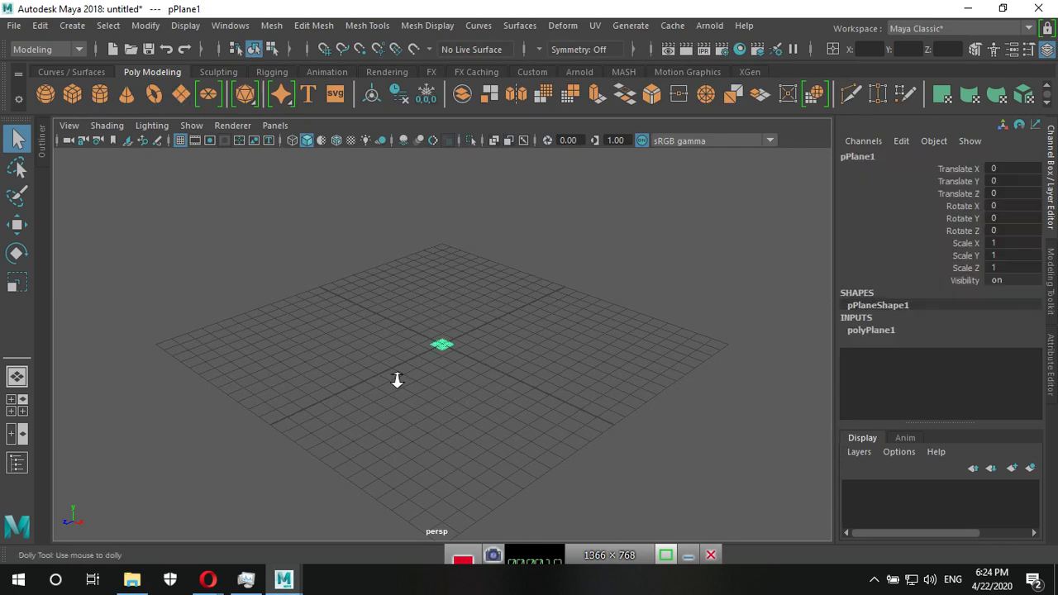
left_click_drag(397, 378, 550, 417, "alt")
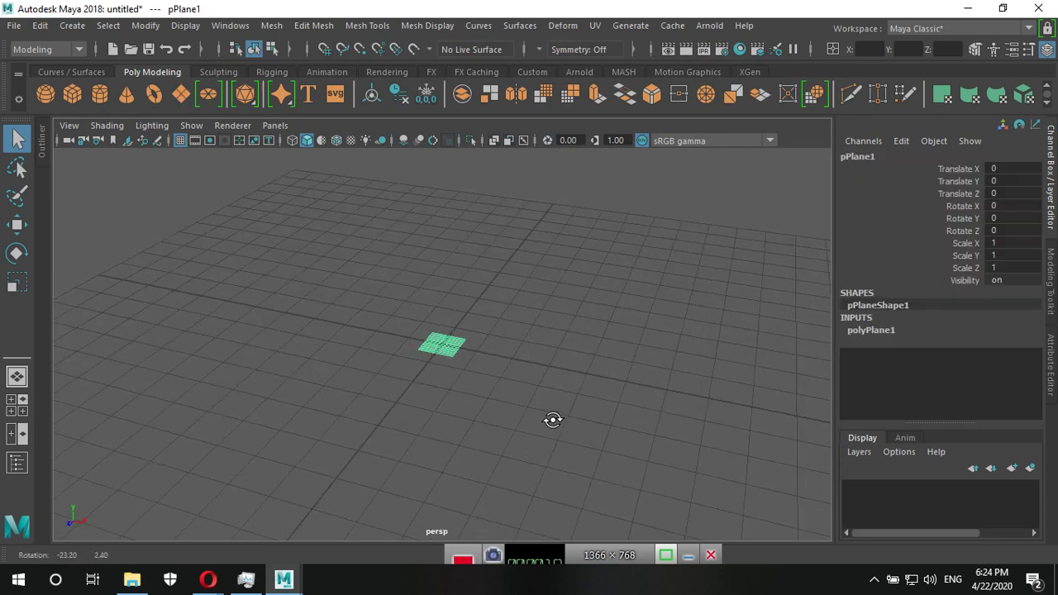
left_click(886, 333)
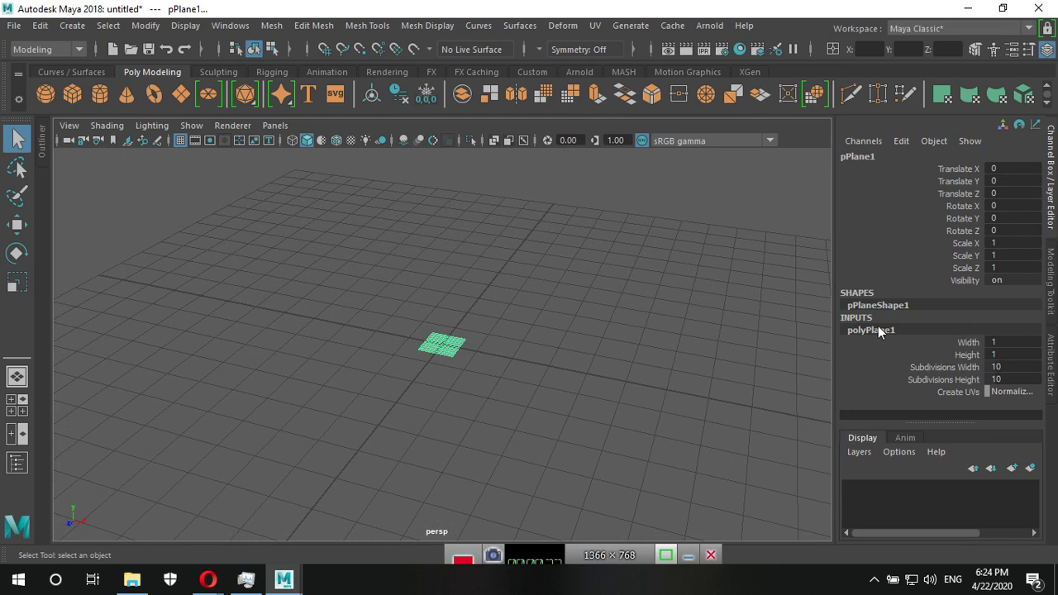
double_click(1006, 342)
type("19.")
type("2")
double_click(1008, 353)
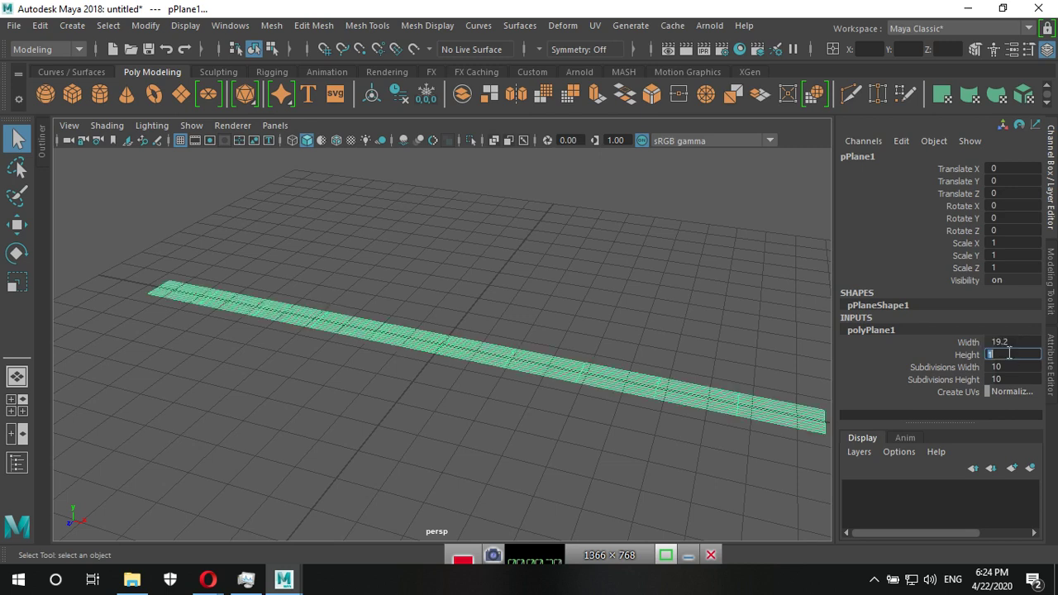
type("1")
type("0.8")
key("Return")
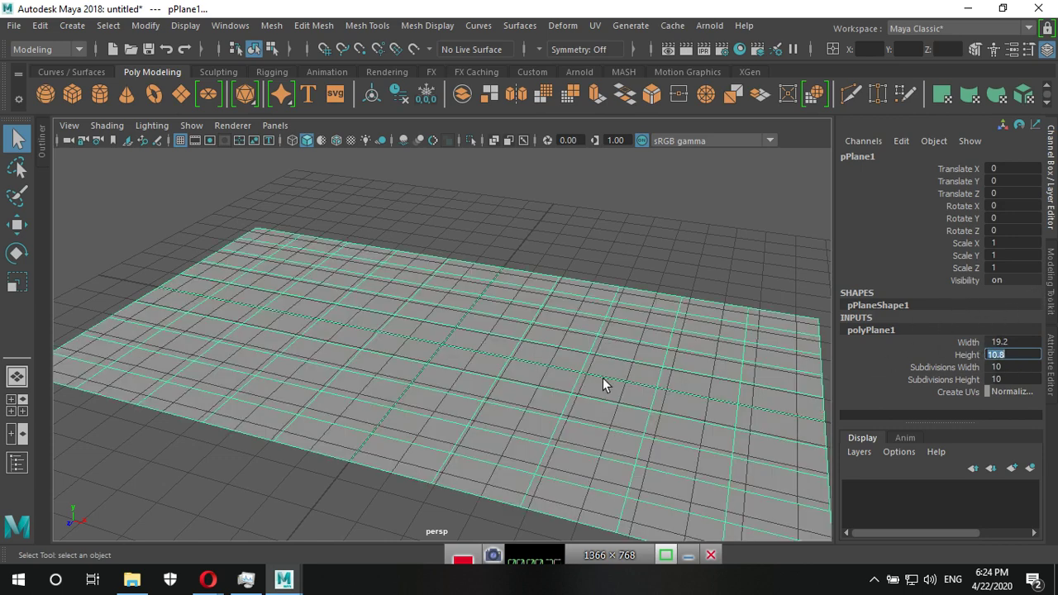
Set the plane's width and height subdivisions to 1.
scroll(558, 386, "down", 2)
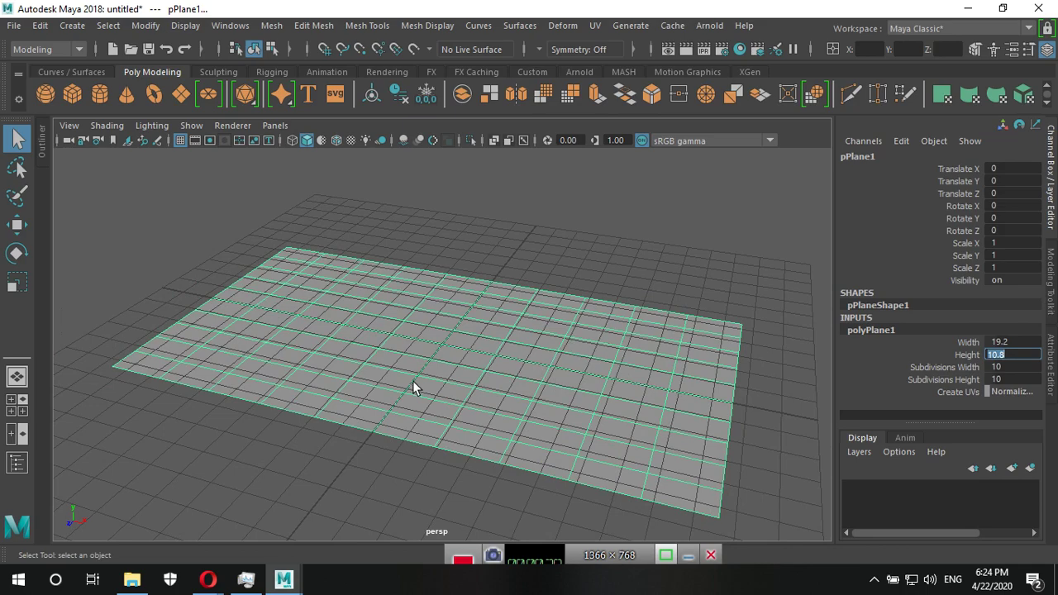
left_click_drag(412, 388, 450, 402, "alt")
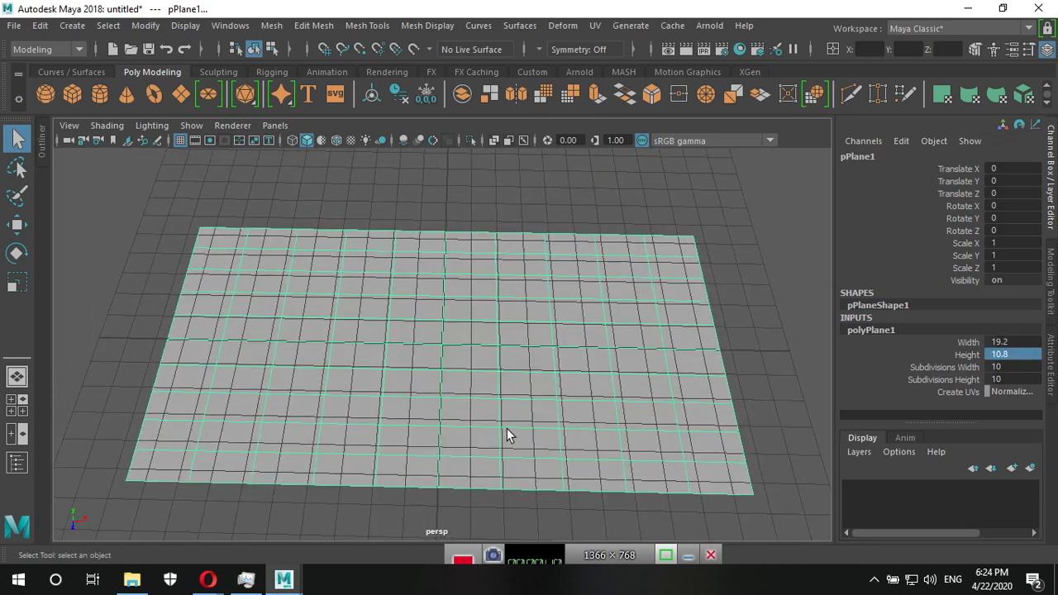
left_click(1016, 366)
left_click(1018, 379)
type("1")
key("Return")
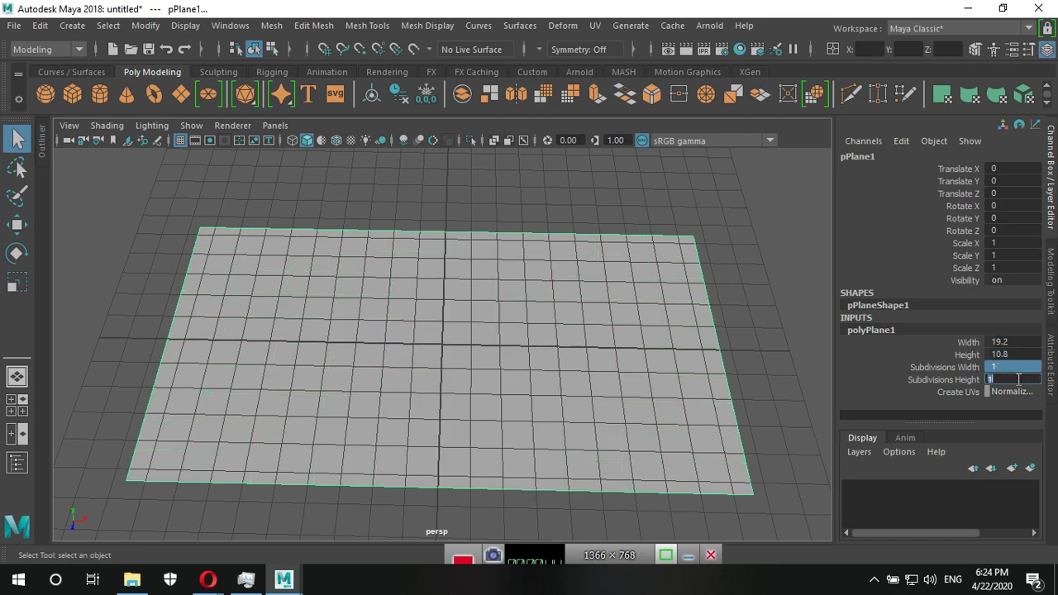
mouse_move(505, 426)
left_mouse_down("alt")
mouse_move(495, 391)
mouse_move(496, 416)
mouse_move(512, 420)
mouse_move(535, 389)
left_mouse_up("alt")
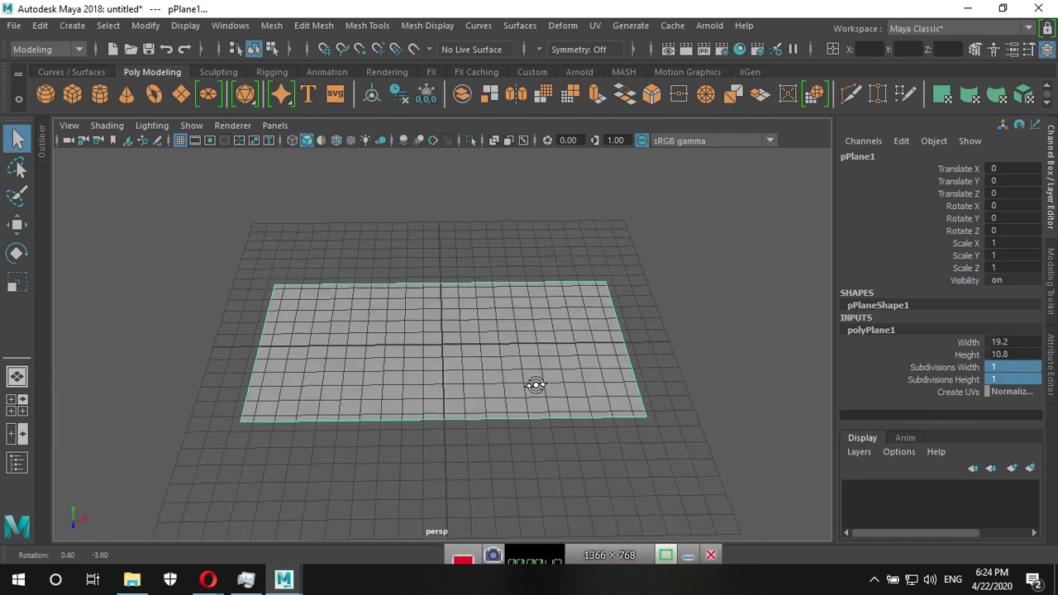
right_click_drag(532, 399, 596, 404, "alt")
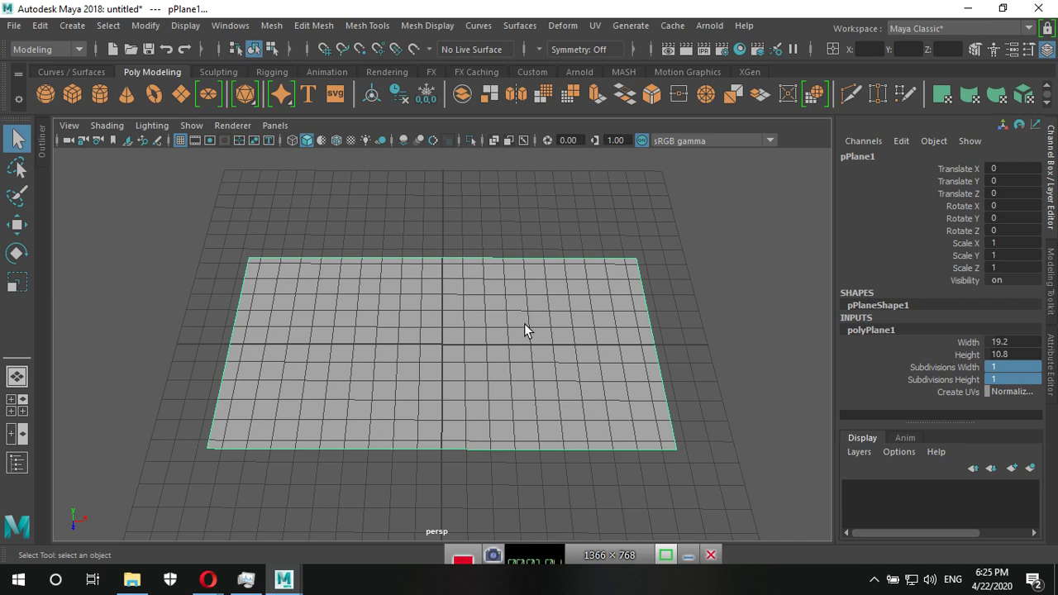
Switch to the Rendering shelf, select the plane and bring up Assign Favorite Material.
left_click(385, 72)
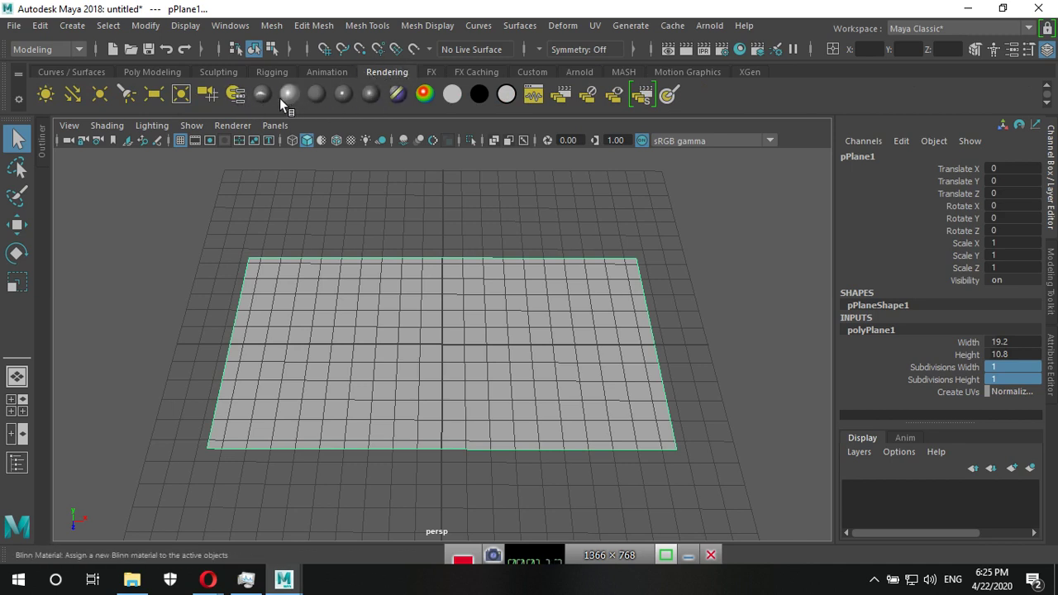
left_click(363, 100)
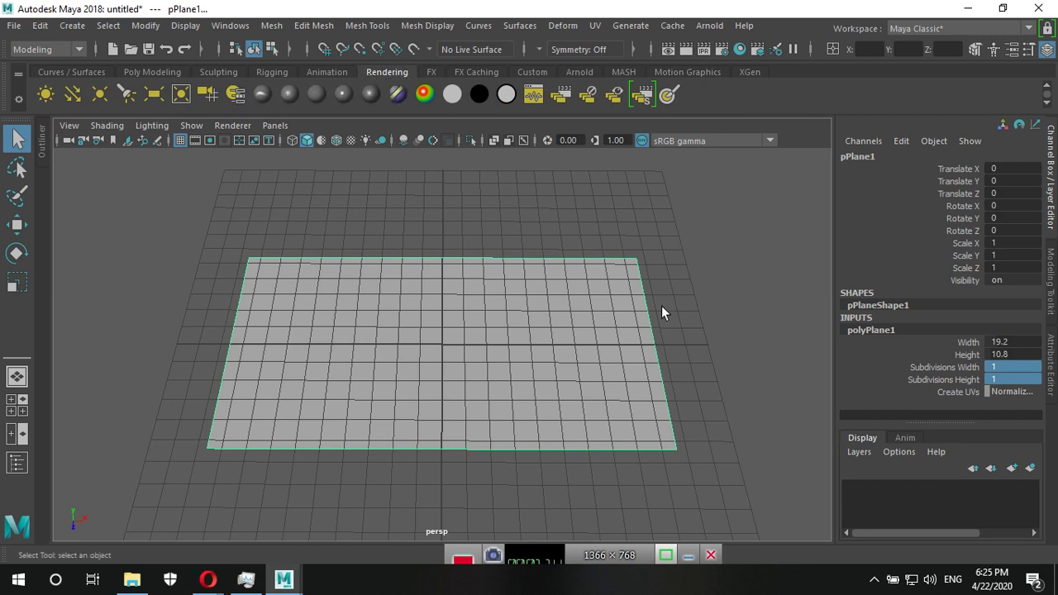
left_click(695, 281)
left_click_drag(510, 212, 707, 480)
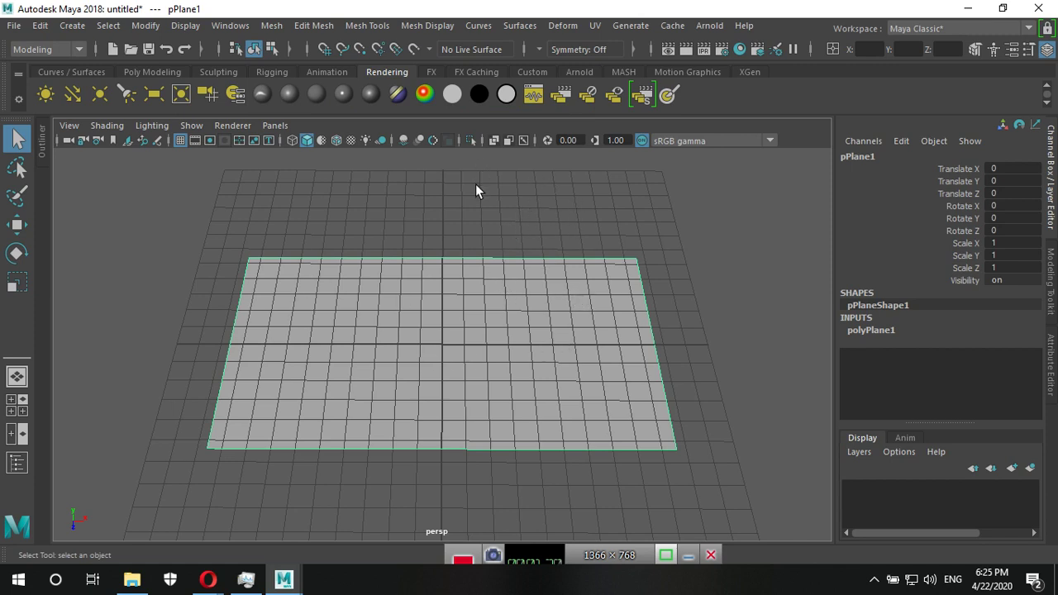
right_click_drag(476, 185, 473, 451)
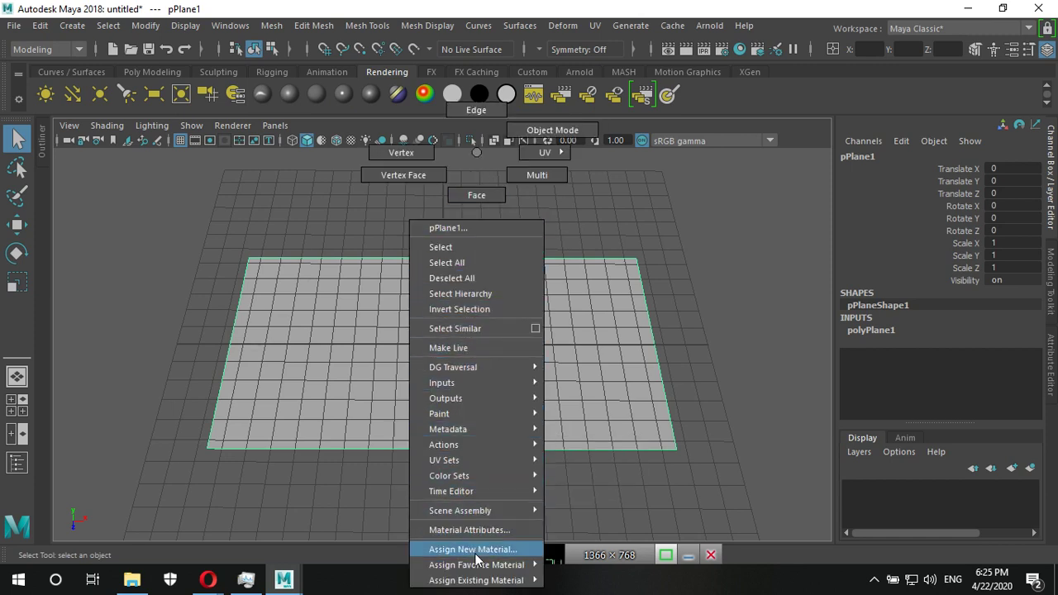
mouse_move(476, 564)
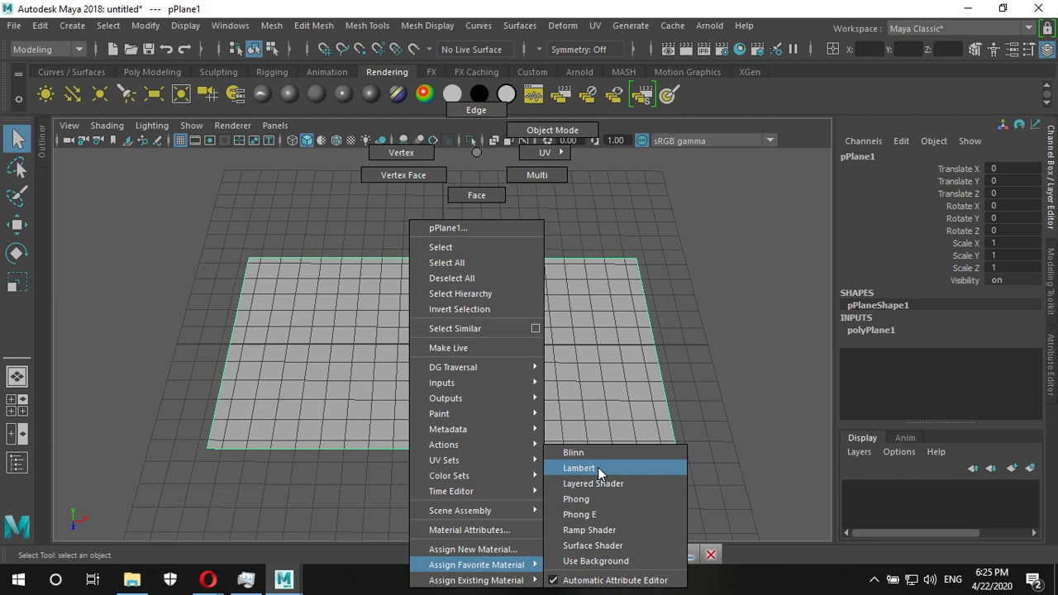
Assign a new Lambert material to the plane and rename it BG.
left_click(622, 306)
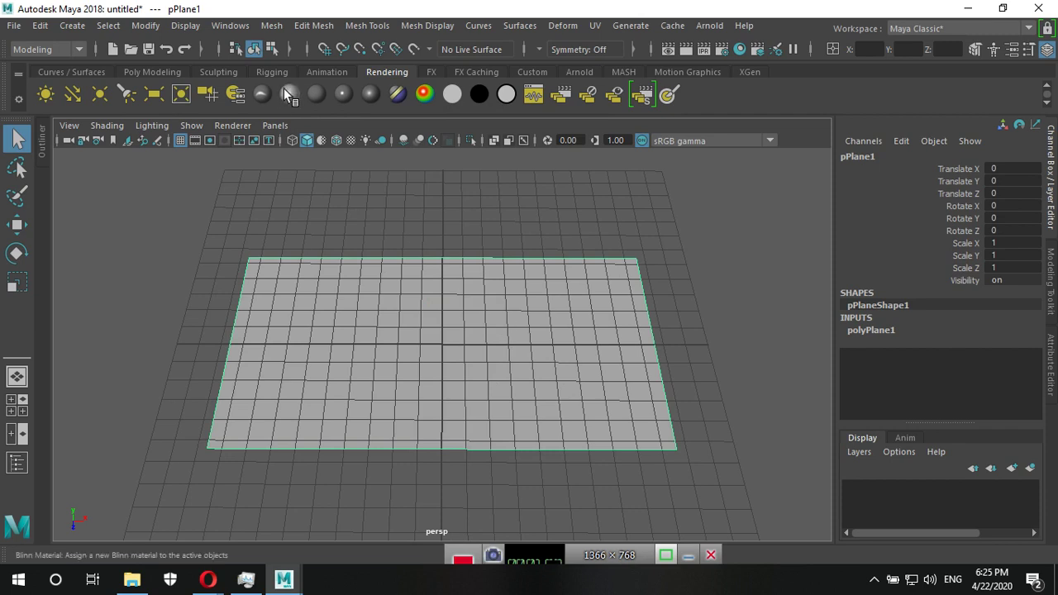
left_click(316, 96)
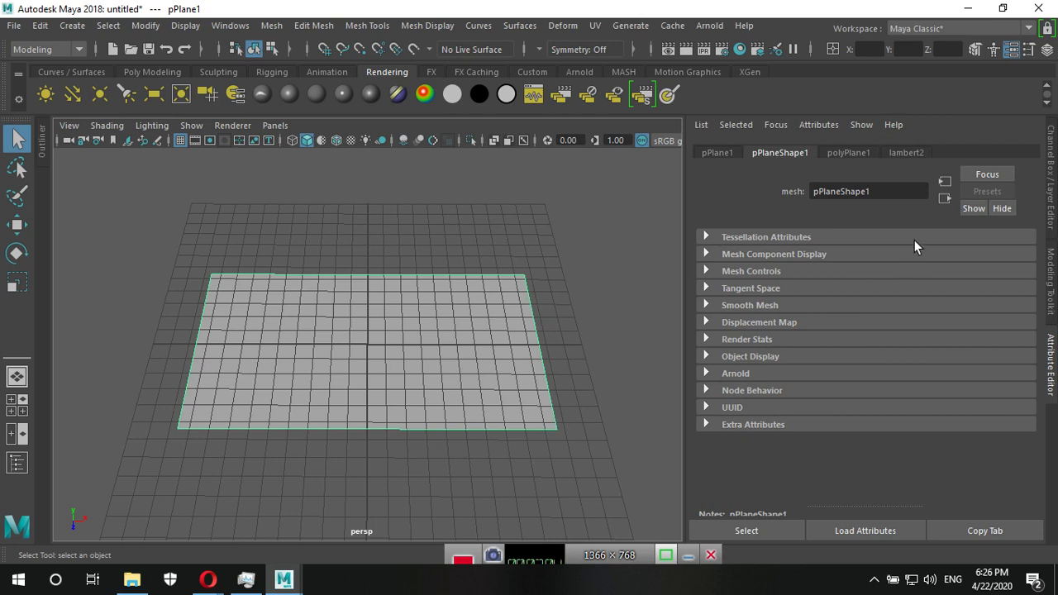
left_click(907, 153)
left_click_drag(863, 191, 761, 191)
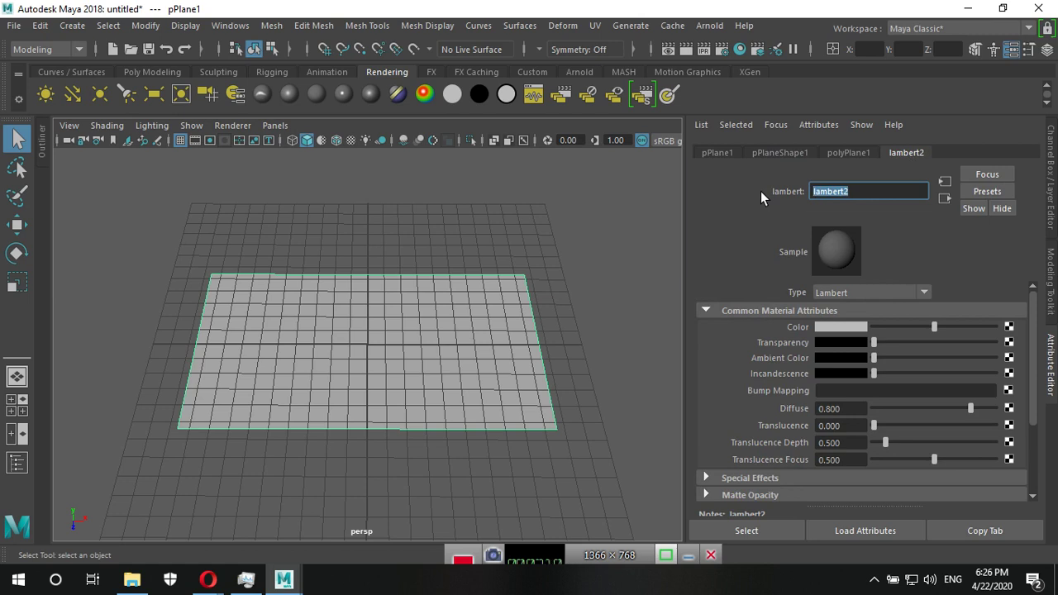
type("BG")
Reselect the plane to show BG's attributes, testing transparency and leaving it at zero.
left_click(607, 300)
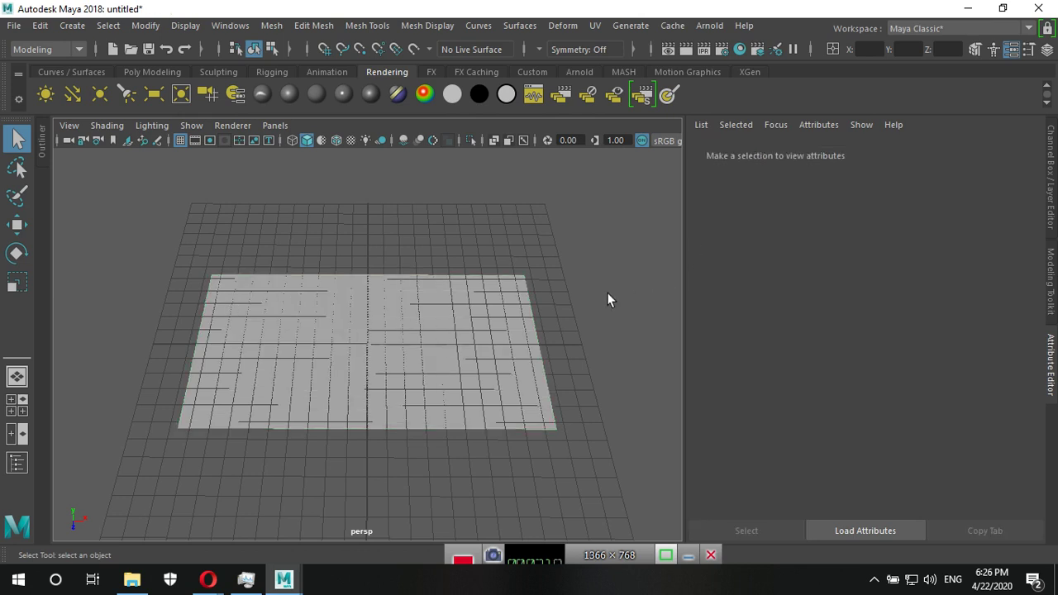
left_click(494, 324)
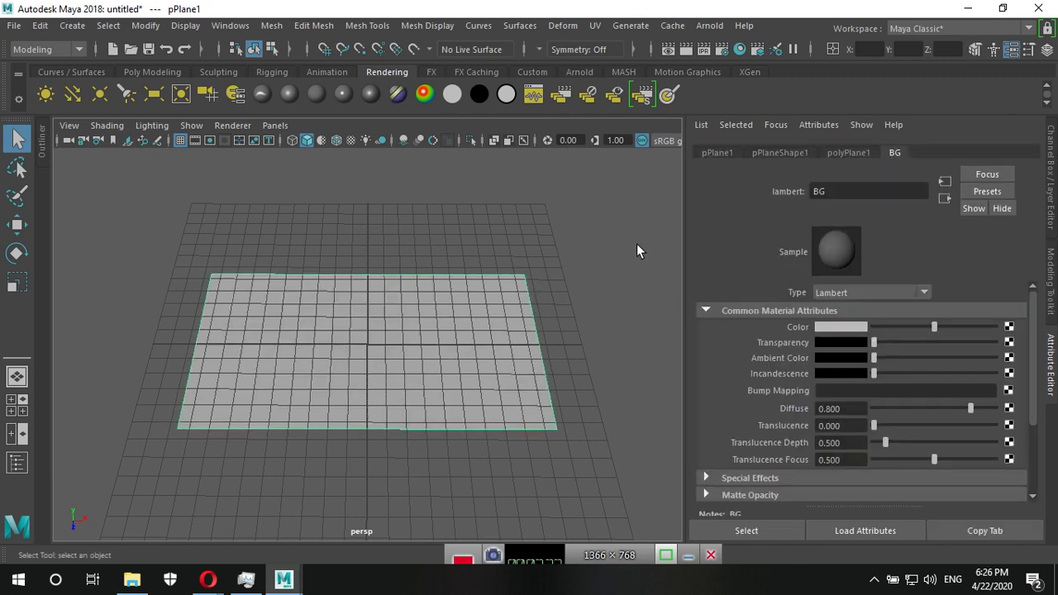
mouse_move(894, 343)
left_mouse_down()
mouse_move(1000, 343)
mouse_move(830, 342)
left_mouse_up()
Use Animal_2.jpg from the MODELING_Blocking folder as BG's Color texture and show textures in the viewport.
left_click(1009, 328)
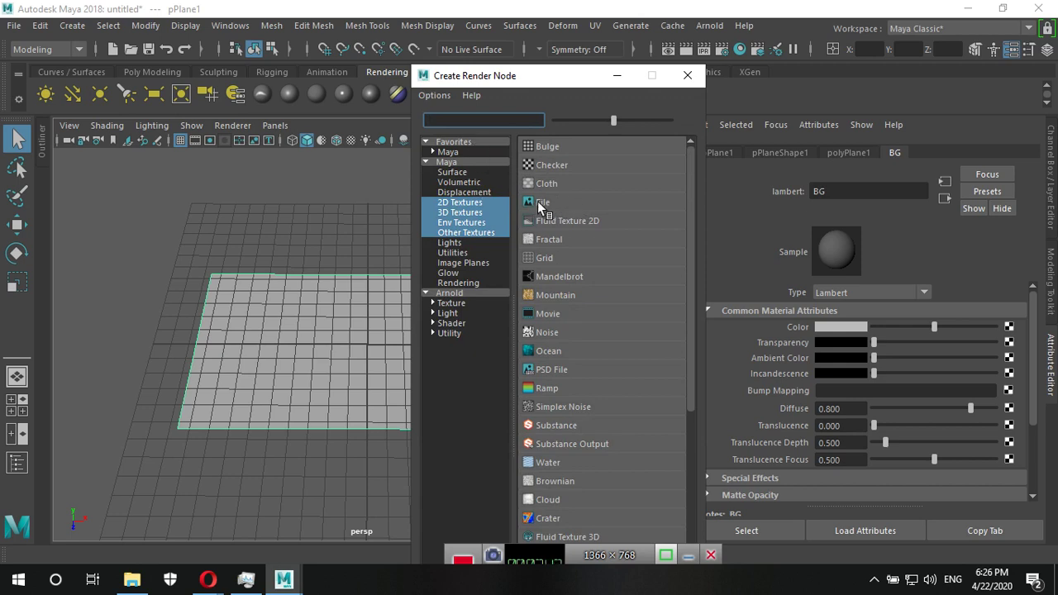
left_click(540, 204)
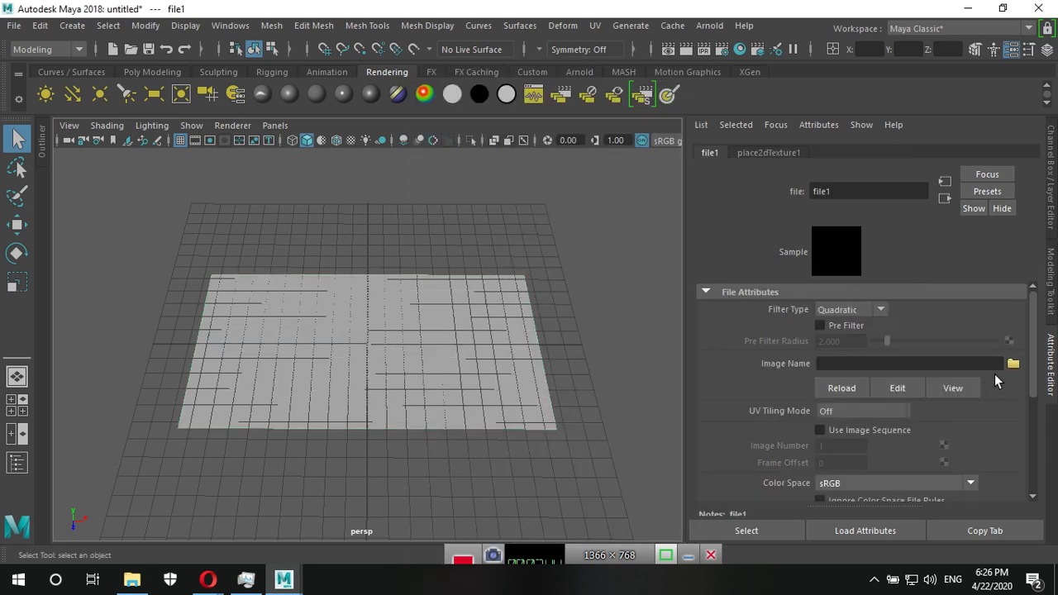
left_click(1013, 364)
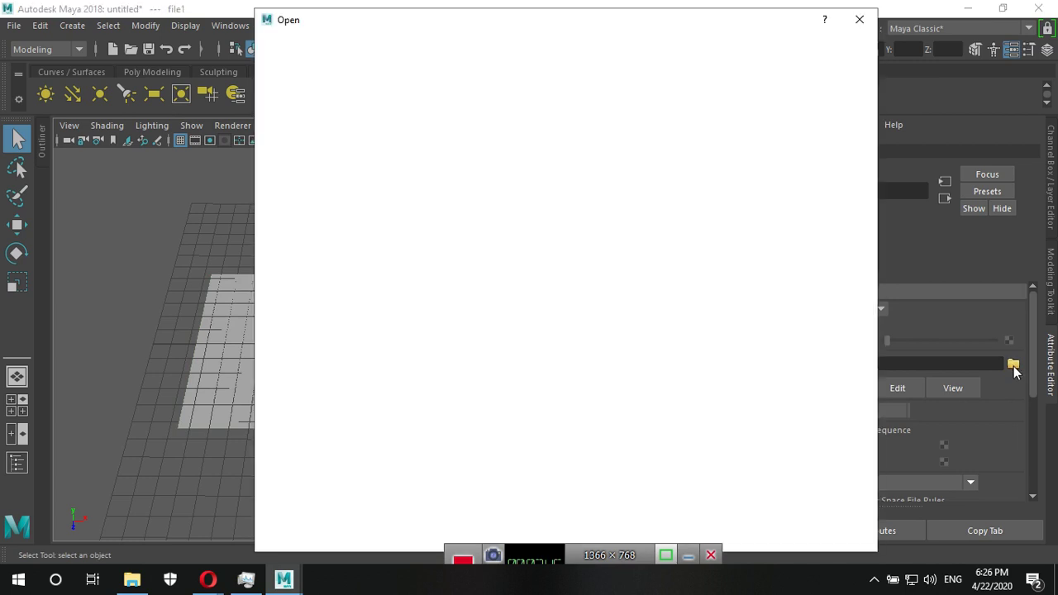
left_click(488, 50)
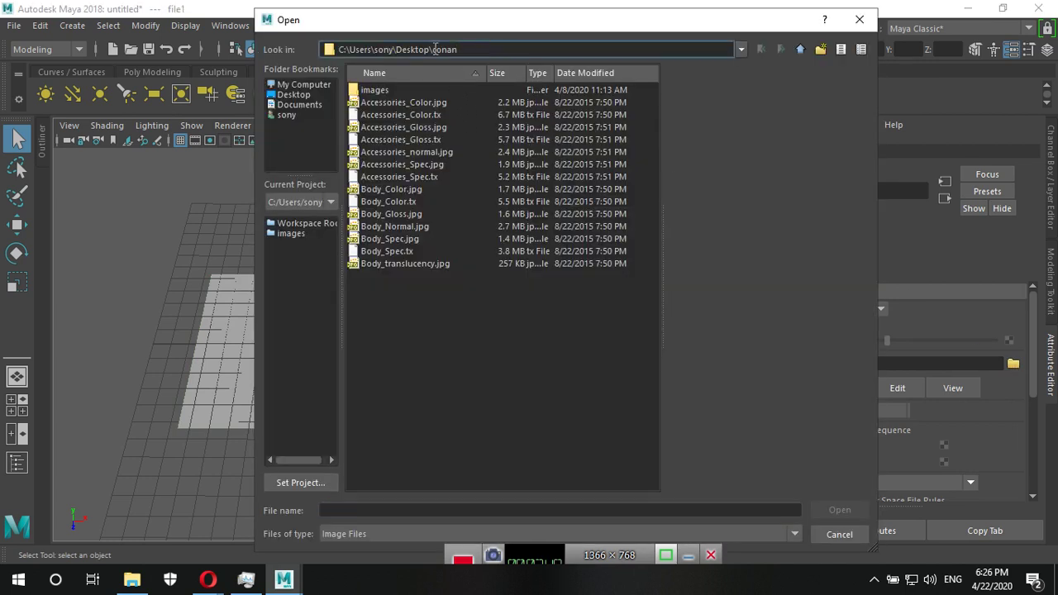
left_click_drag(436, 48, 293, 48)
type("F:\\FPT\\Data\\MODELING_Blocking")
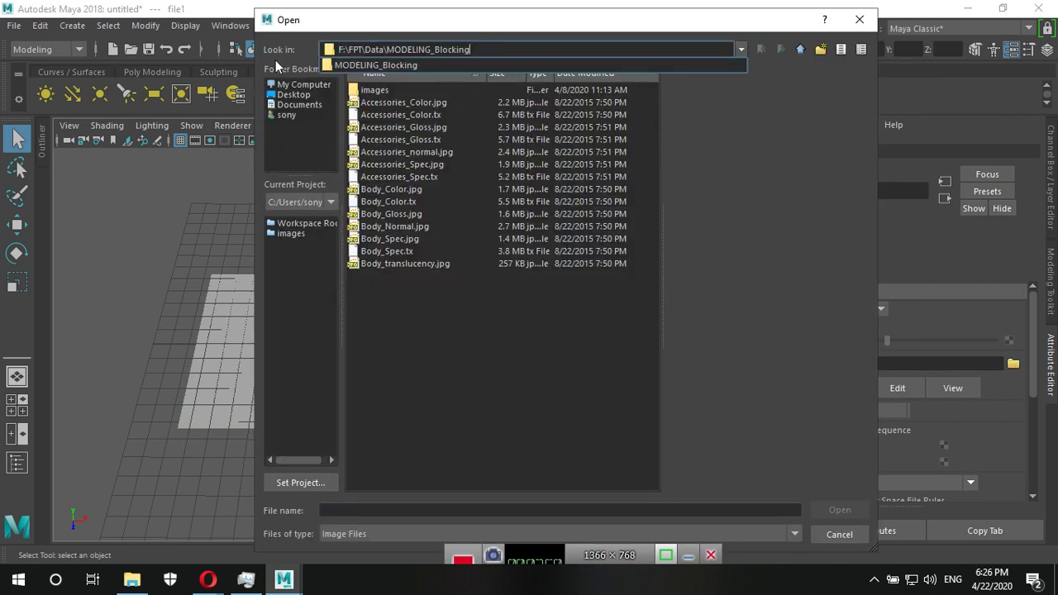
key("Return")
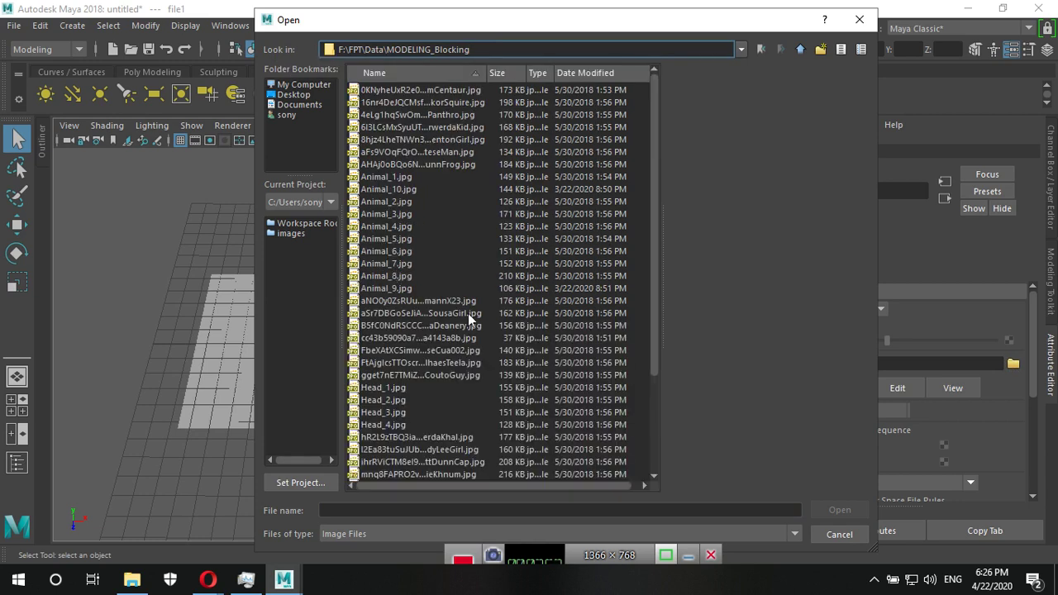
left_click(404, 199)
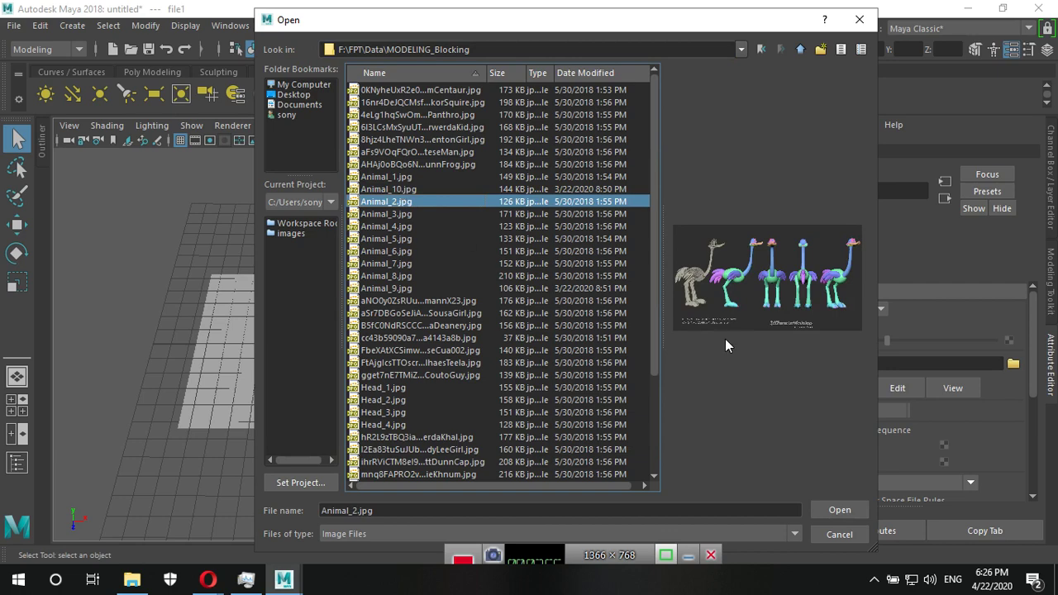
left_click(836, 510)
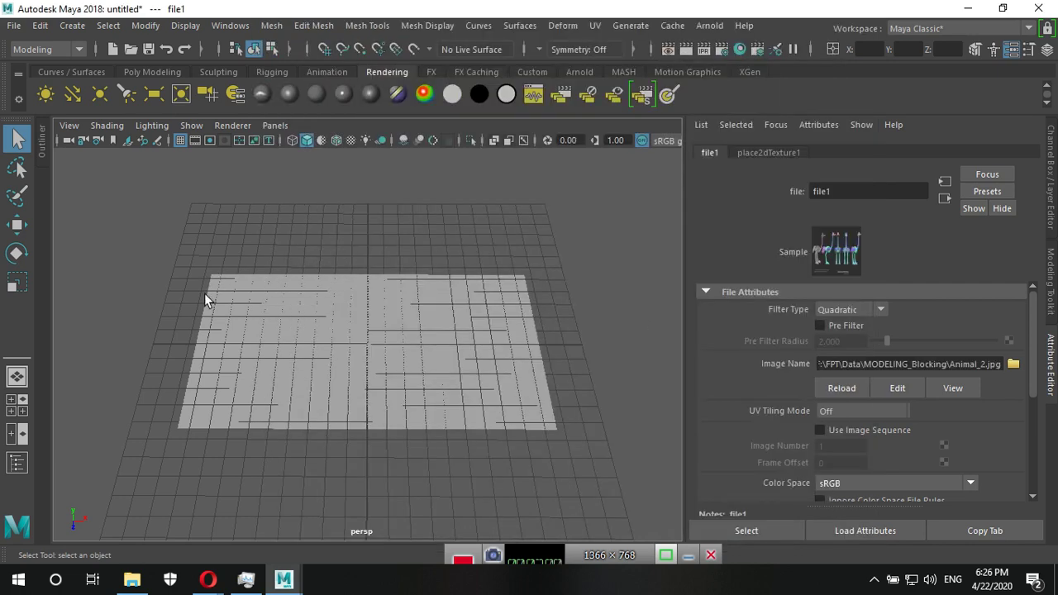
left_click(352, 141)
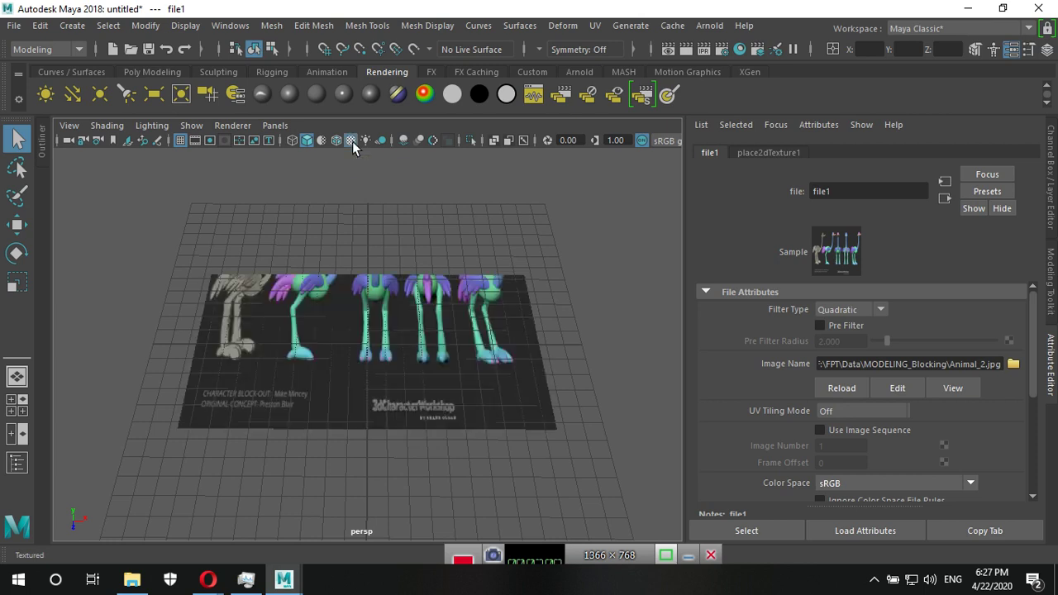
left_click(505, 399)
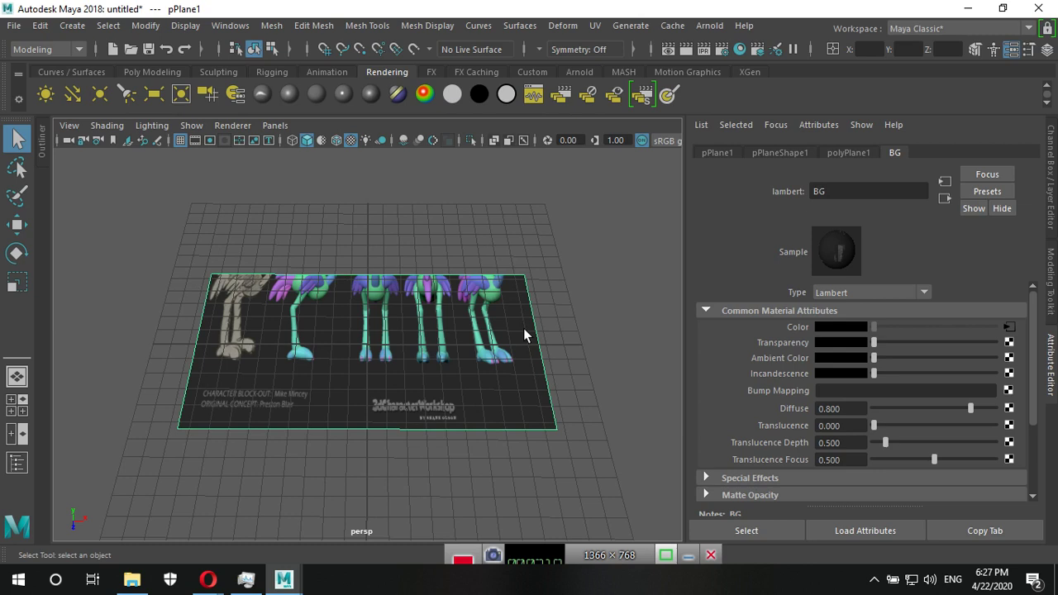
Apply a default planar UV projection from the Y axis to the plane, then reselect it in Object Mode.
left_click(595, 26)
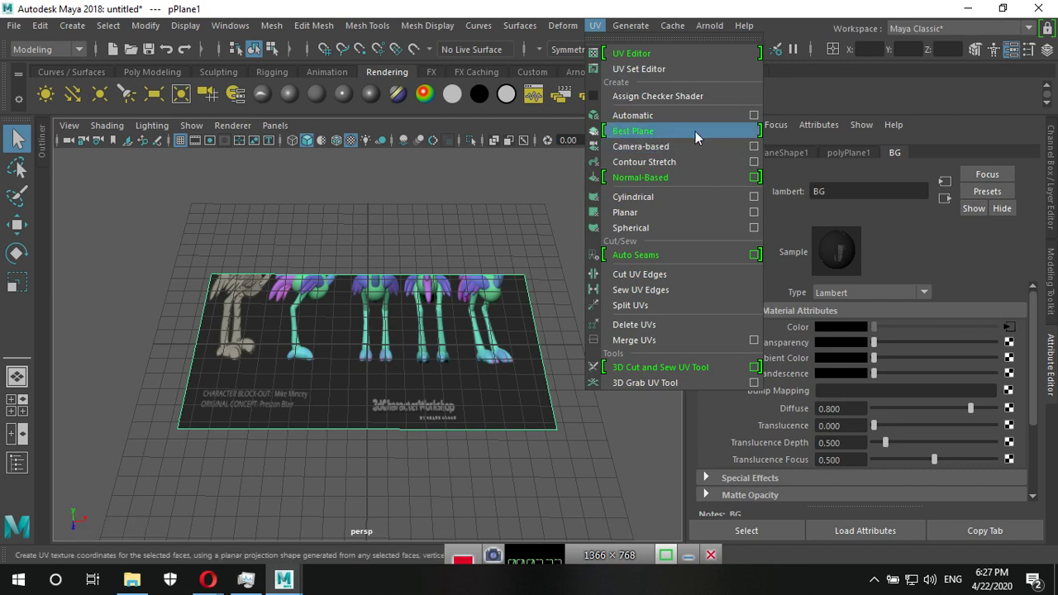
left_click(754, 215)
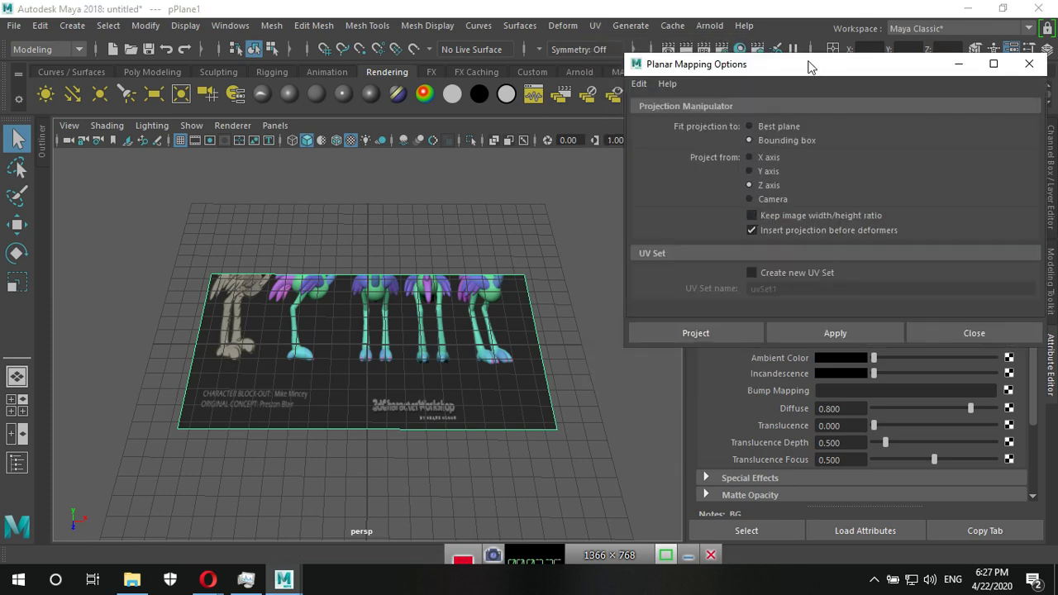
left_click_drag(808, 62, 729, 77)
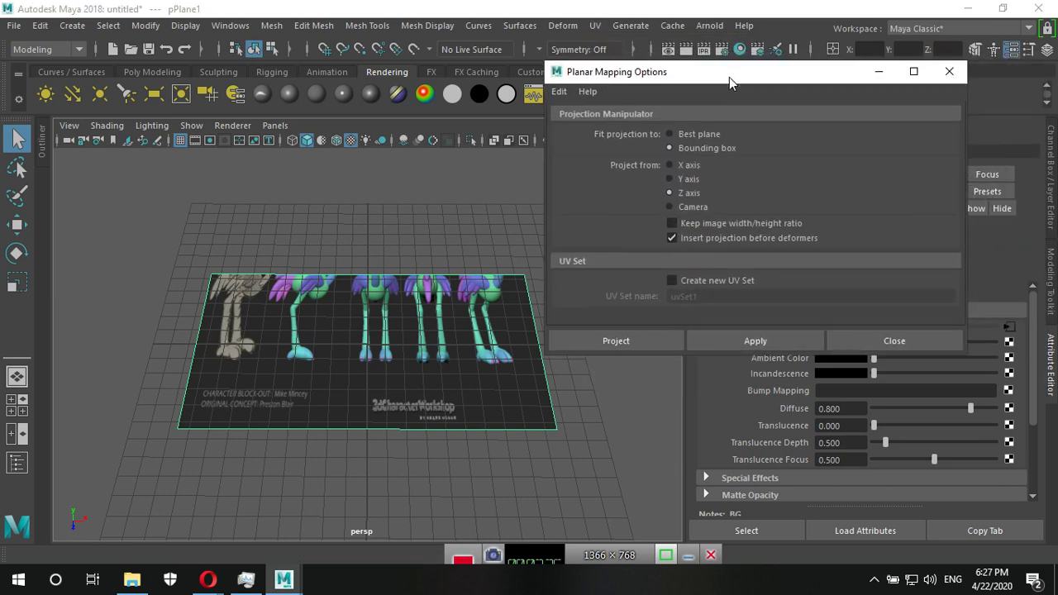
left_click(559, 90)
left_click(583, 122)
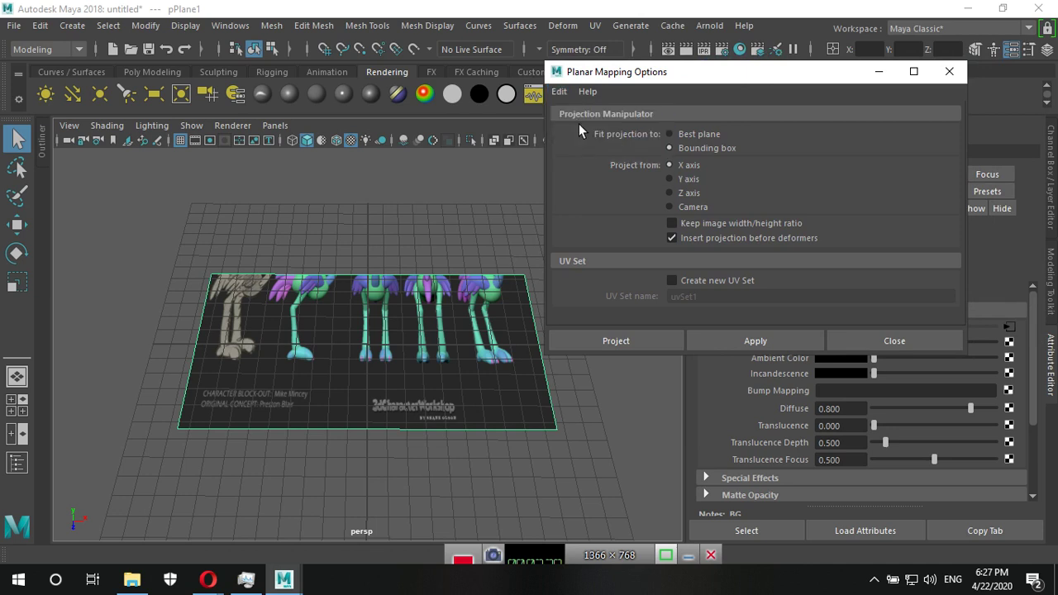
left_click(670, 178)
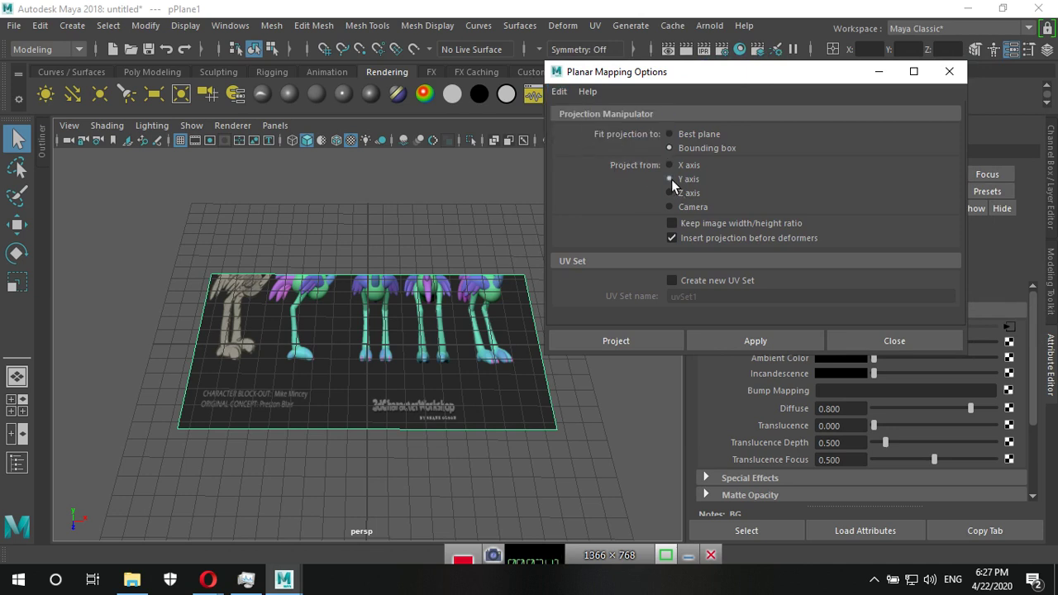
left_click(639, 343)
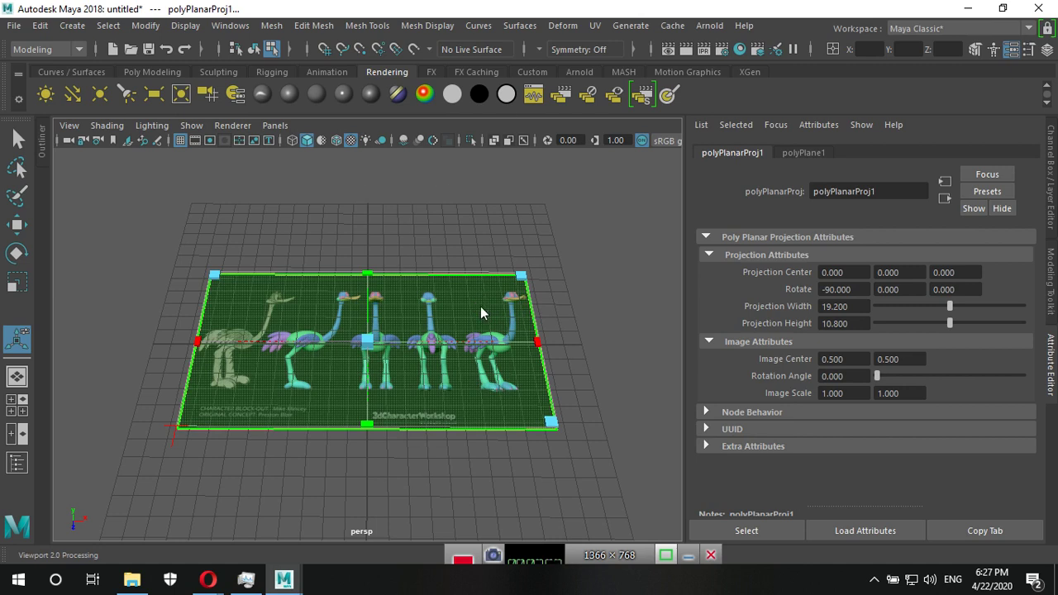
right_click_drag(480, 306, 537, 130)
left_click(582, 357)
left_click(509, 376)
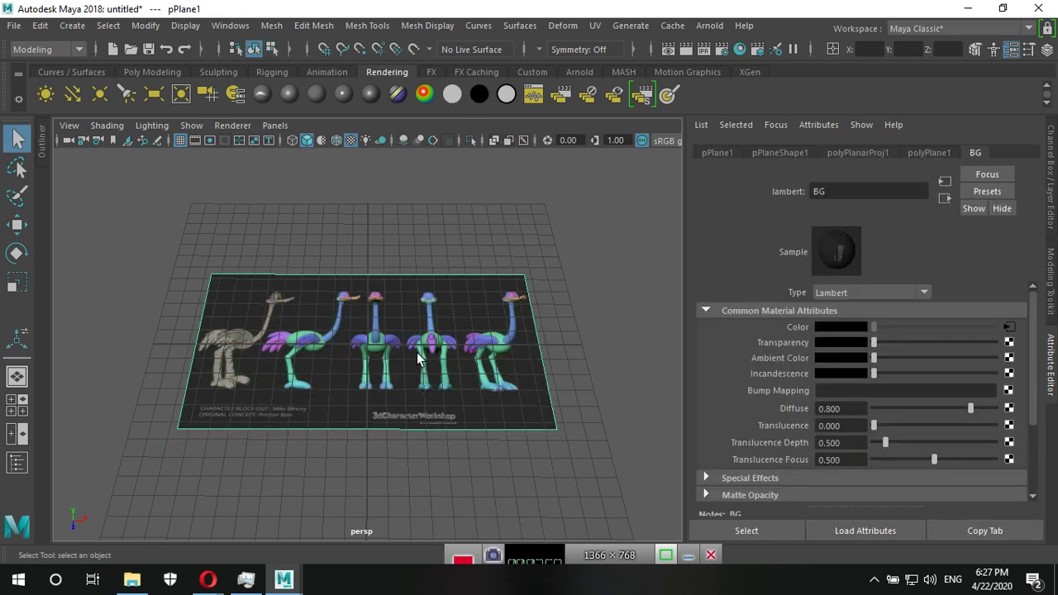
Set the Rotate tool to snap in relative 15° steps.
key("e")
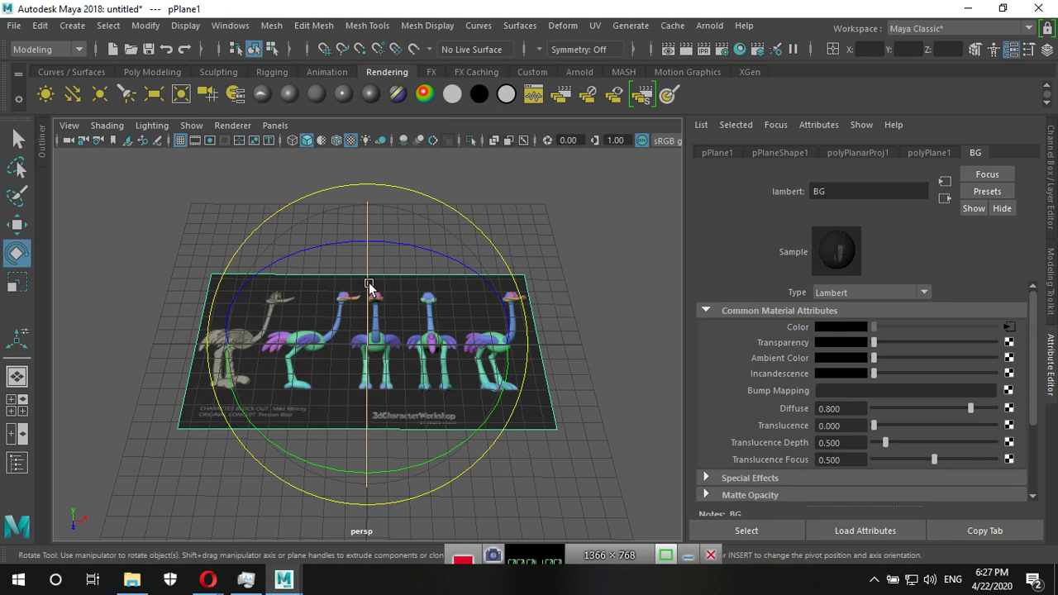
left_click_drag(369, 285, 362, 368)
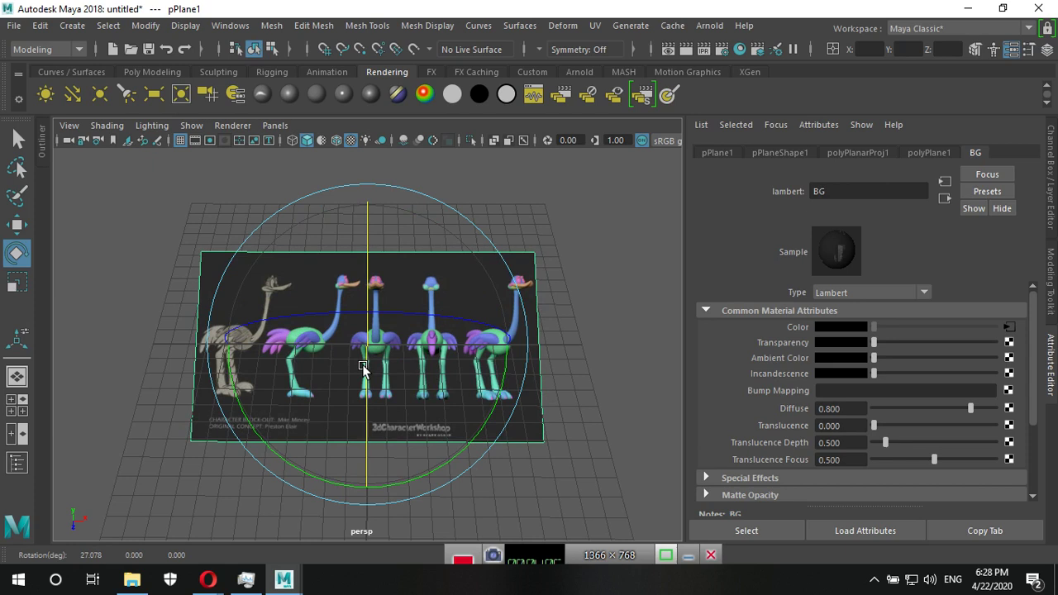
left_click_drag(362, 368, 314, 322)
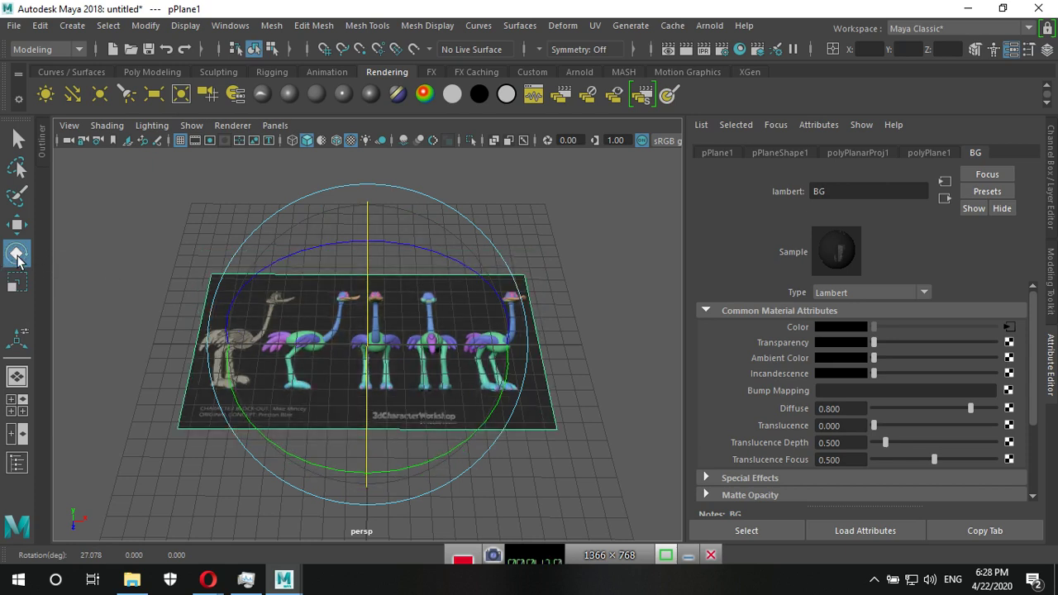
double_click(18, 259)
left_click_drag(349, 146, 235, 74)
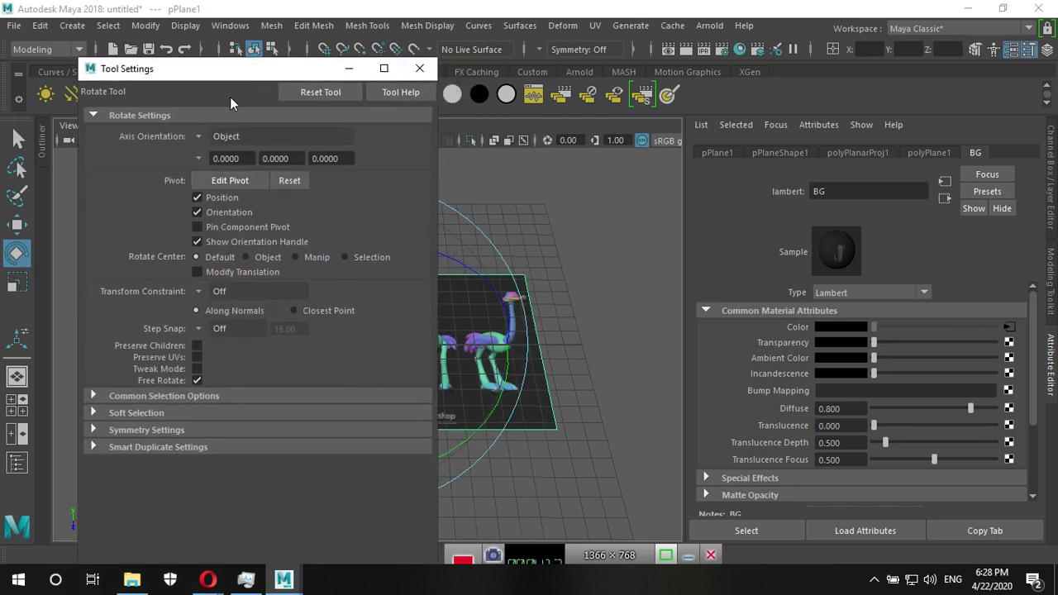
left_click(198, 329)
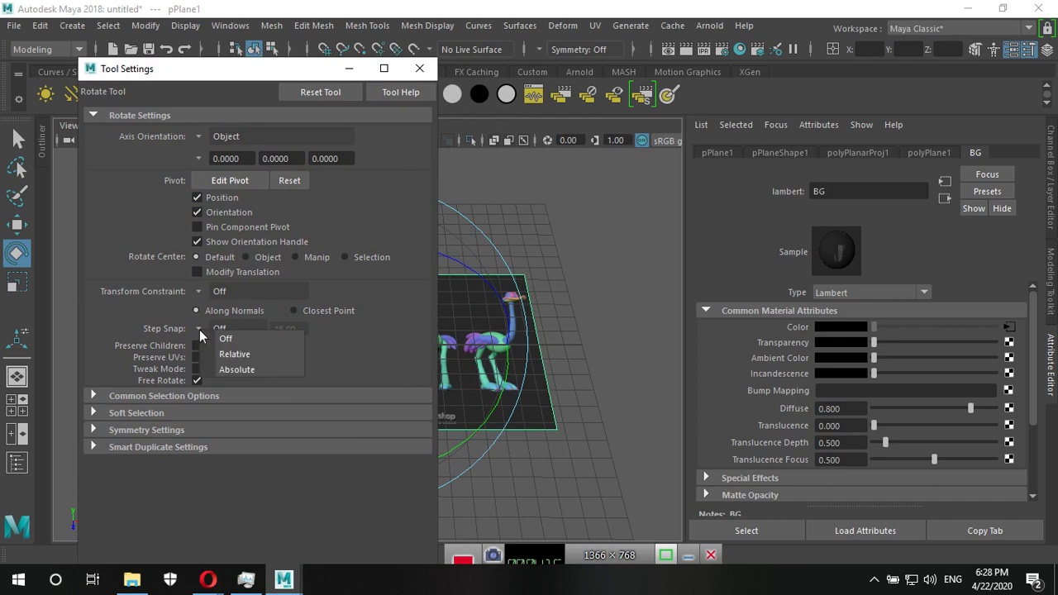
left_click(245, 363)
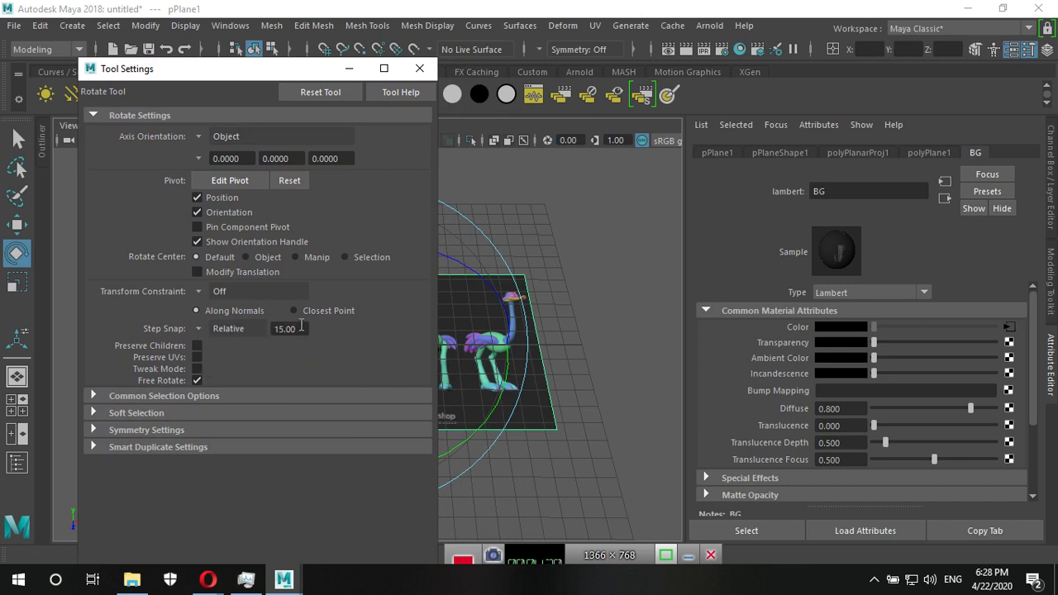
left_click(419, 68)
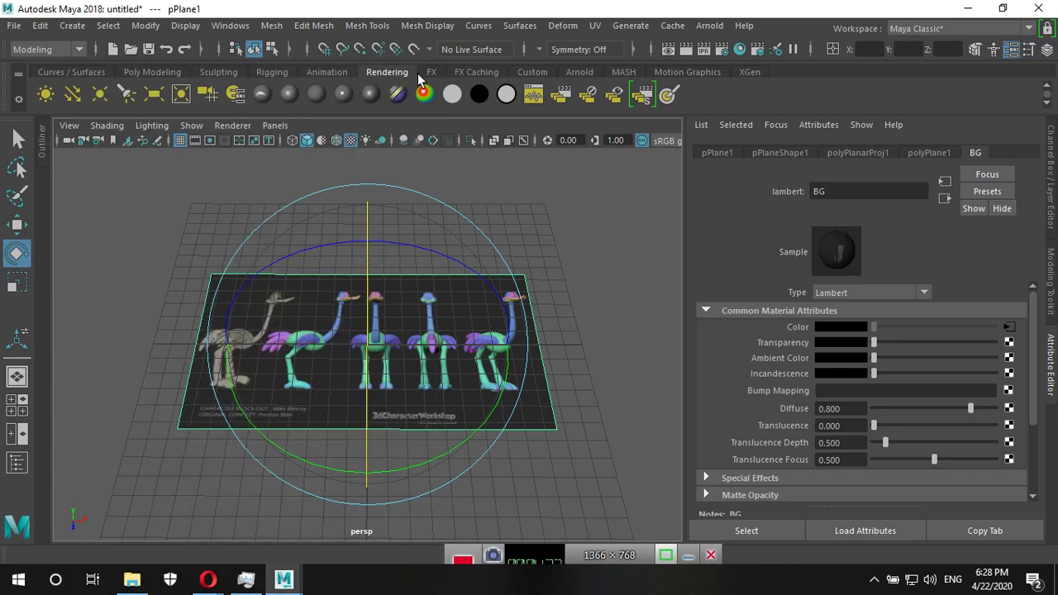
Stand the plane upright at Rotate X 90 and switch to the four-view layout.
left_click(1050, 170)
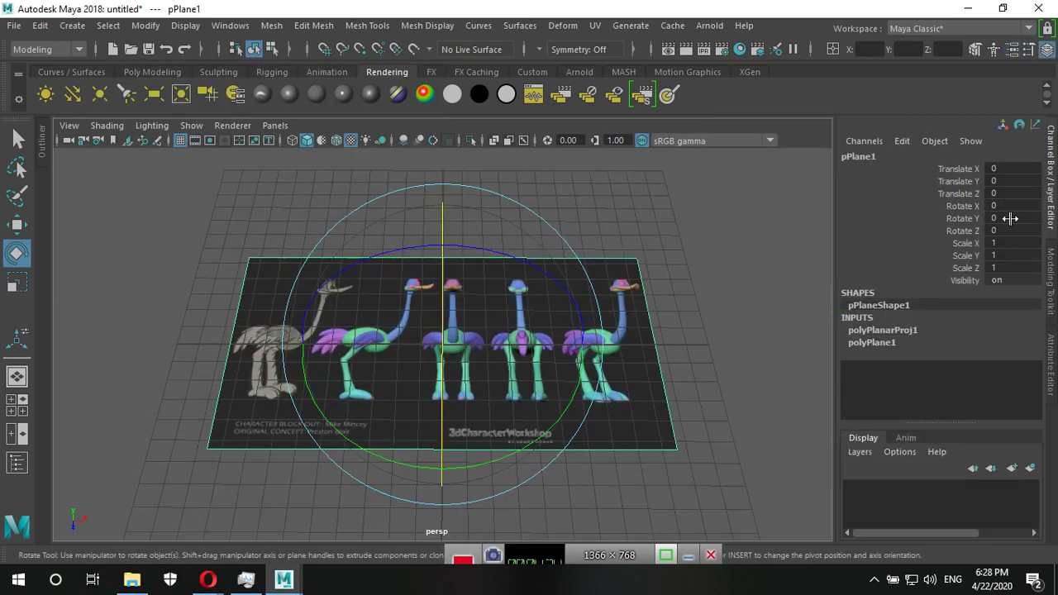
left_click_drag(440, 275, 439, 368)
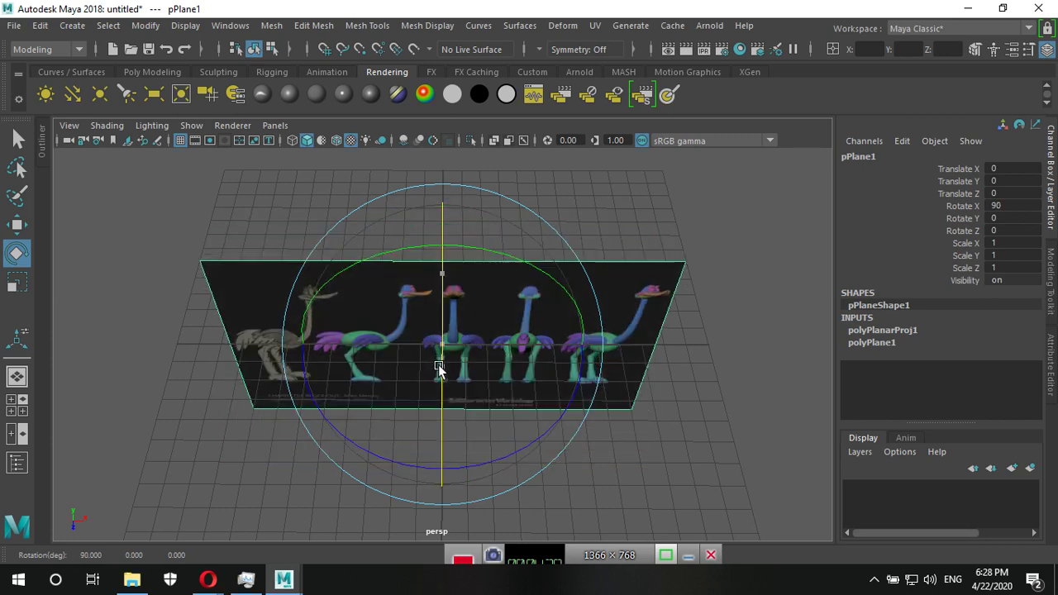
mouse_move(699, 456)
left_mouse_down("alt")
mouse_move(503, 404)
mouse_move(670, 406)
mouse_move(656, 420)
left_mouse_up("alt")
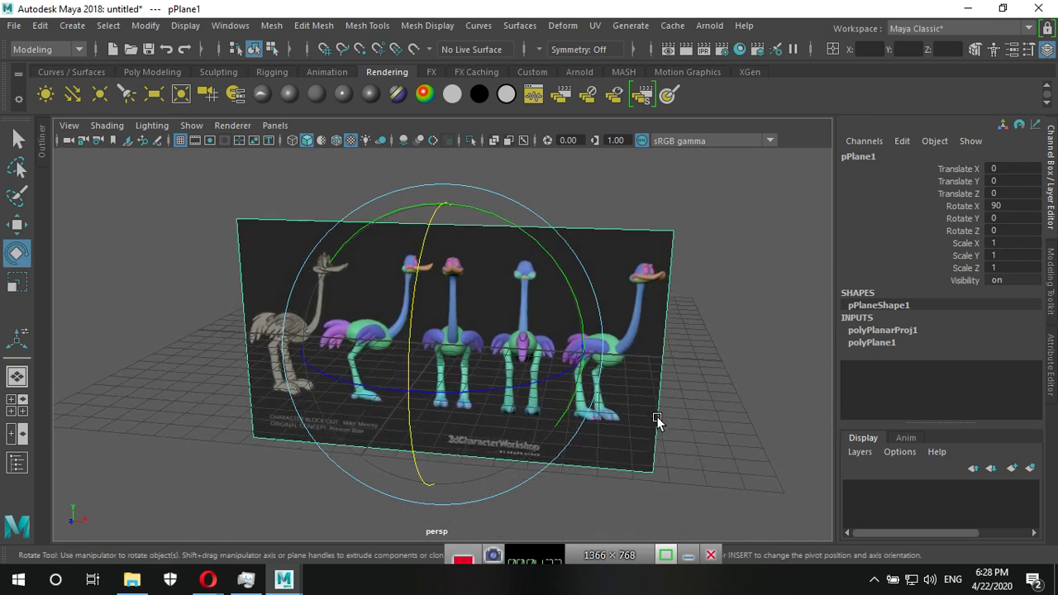
key("minus")
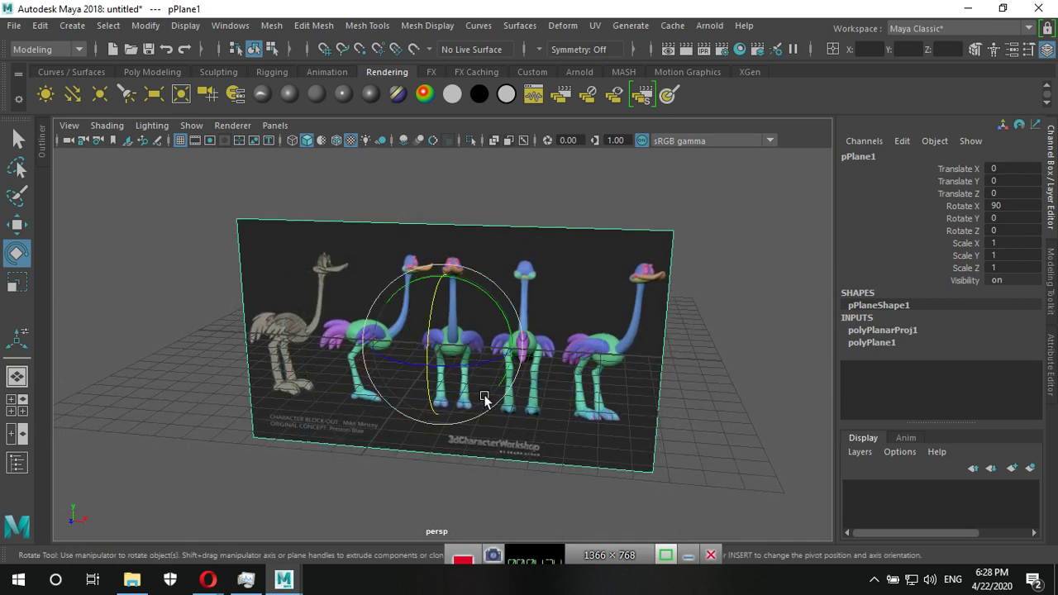
key("space")
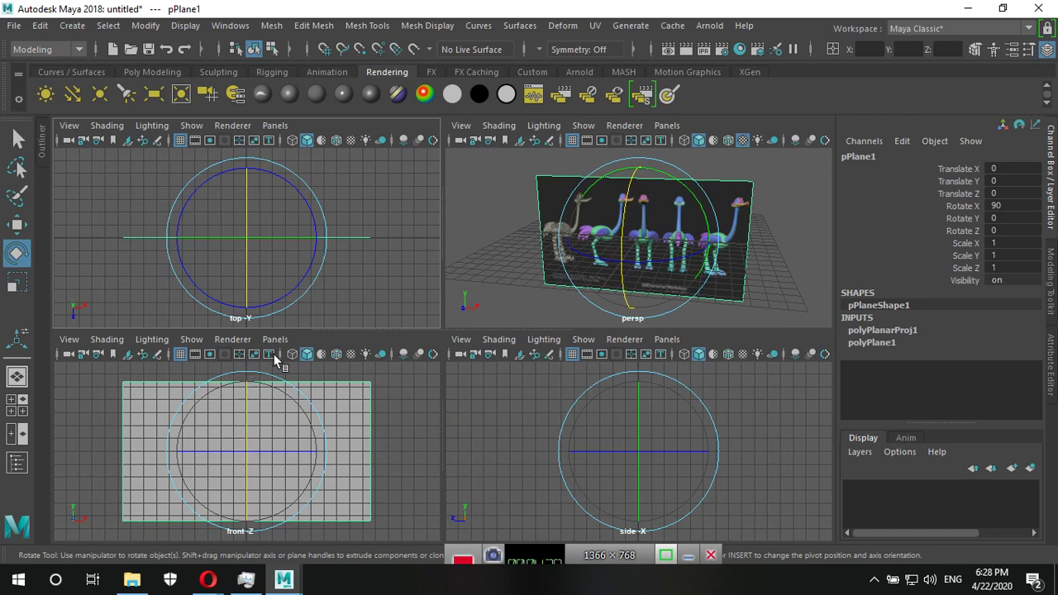
Turn on textured display in the front view and duplicate the plane as pPlane2.
left_click(352, 355)
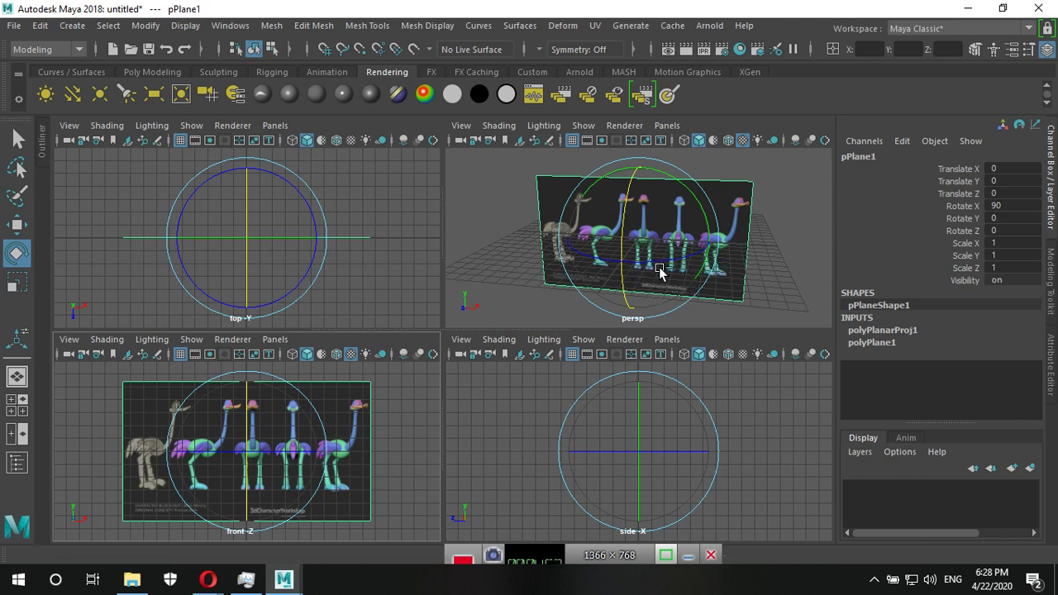
key("ctrl+d")
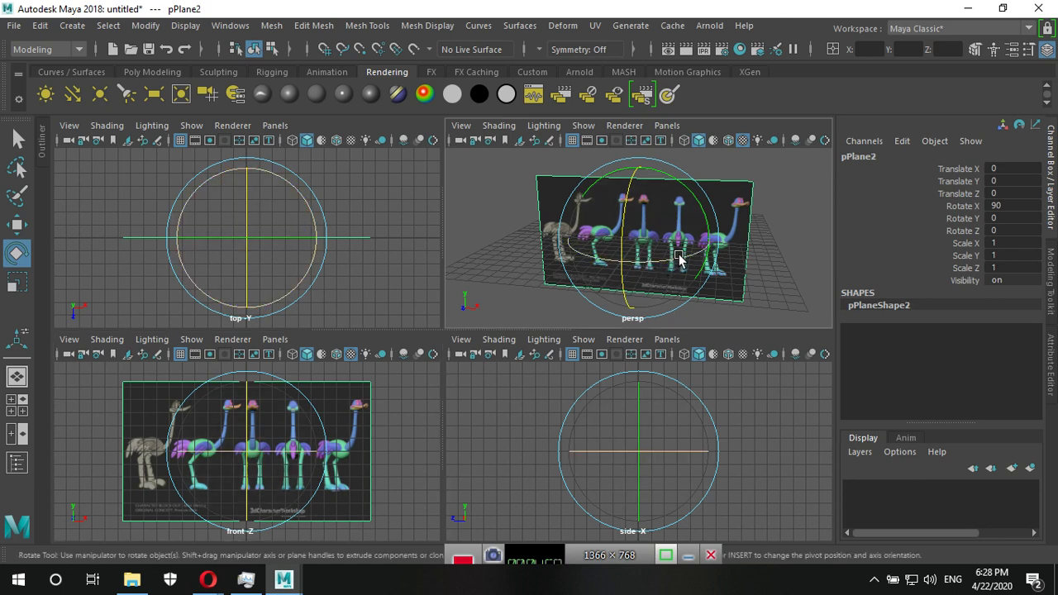
Turn pPlane2 to Rotate Y 90 and show it textured in a maximized side view.
mouse_move(691, 258)
left_mouse_down()
mouse_move(656, 248)
mouse_move(649, 264)
mouse_move(603, 268)
left_mouse_up()
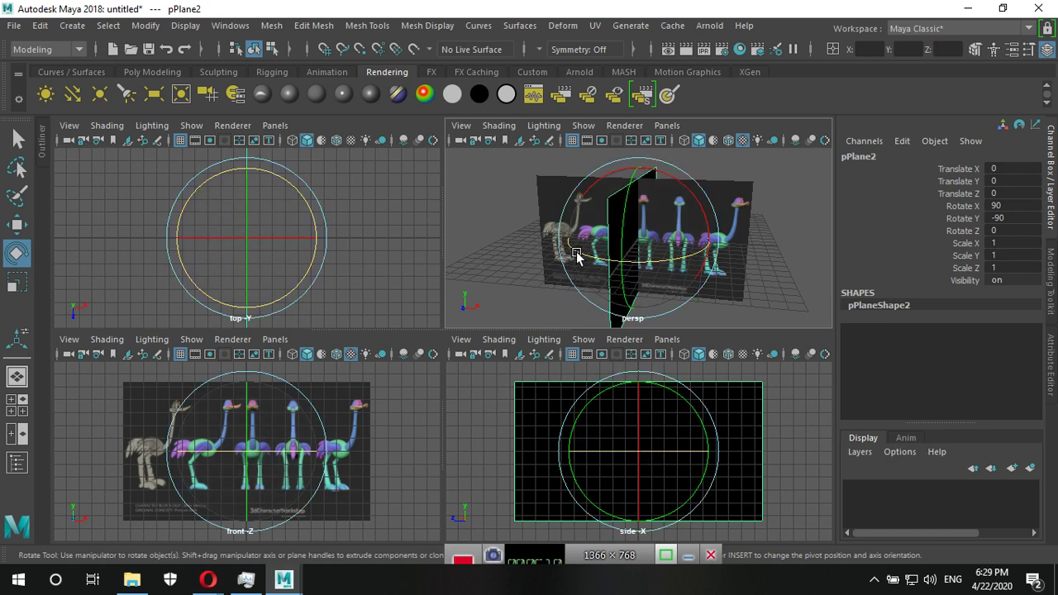
mouse_move(576, 256)
left_mouse_down()
mouse_move(673, 257)
mouse_move(740, 183)
mouse_move(775, 204)
left_mouse_up()
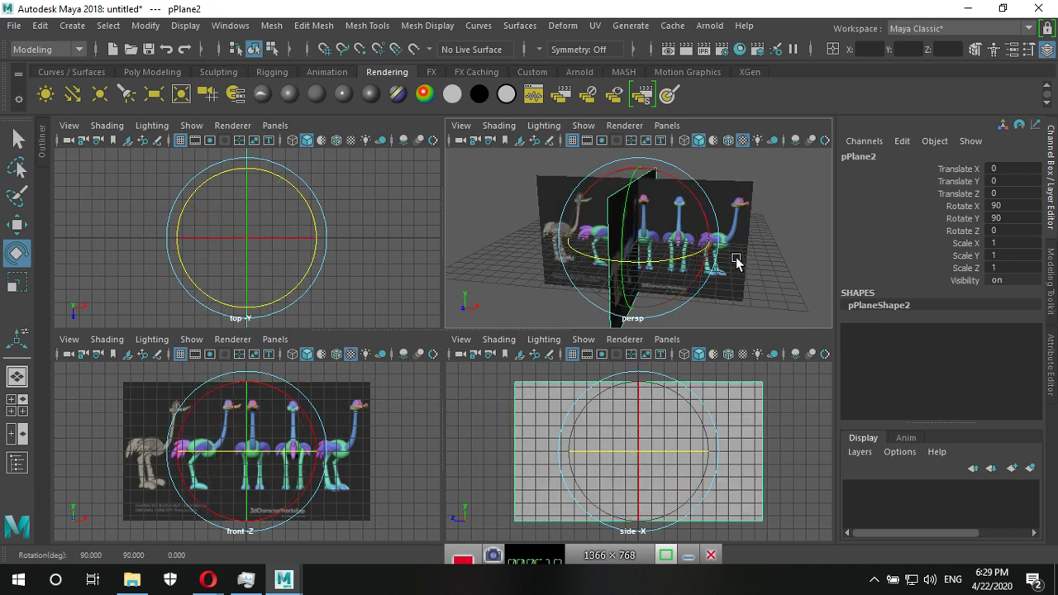
left_click(744, 353)
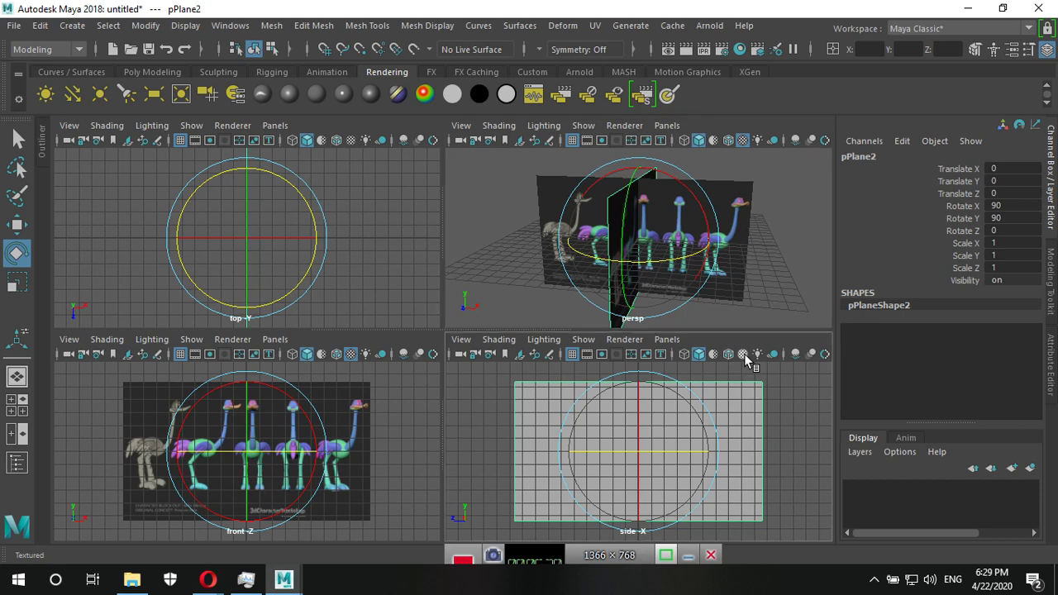
left_click(745, 354)
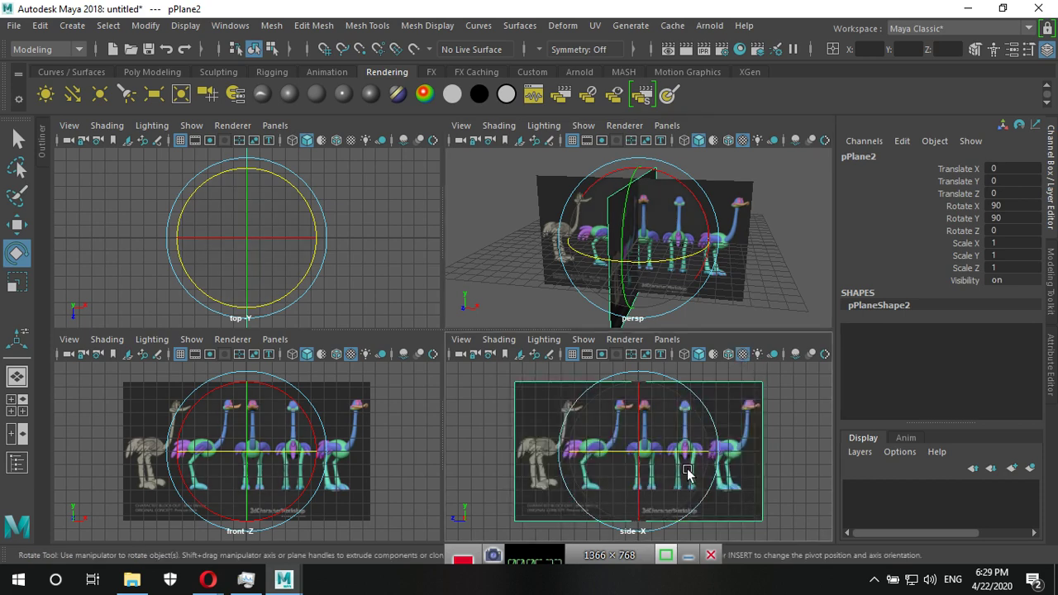
key("space")
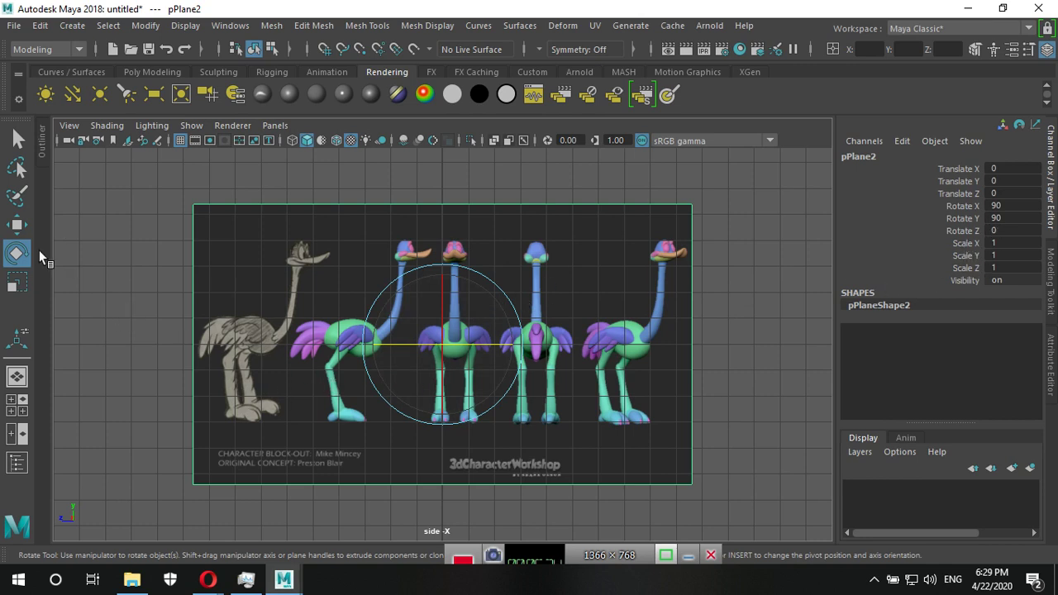
Mirror pPlane2 by setting its Scale X to -1.
left_click(17, 283)
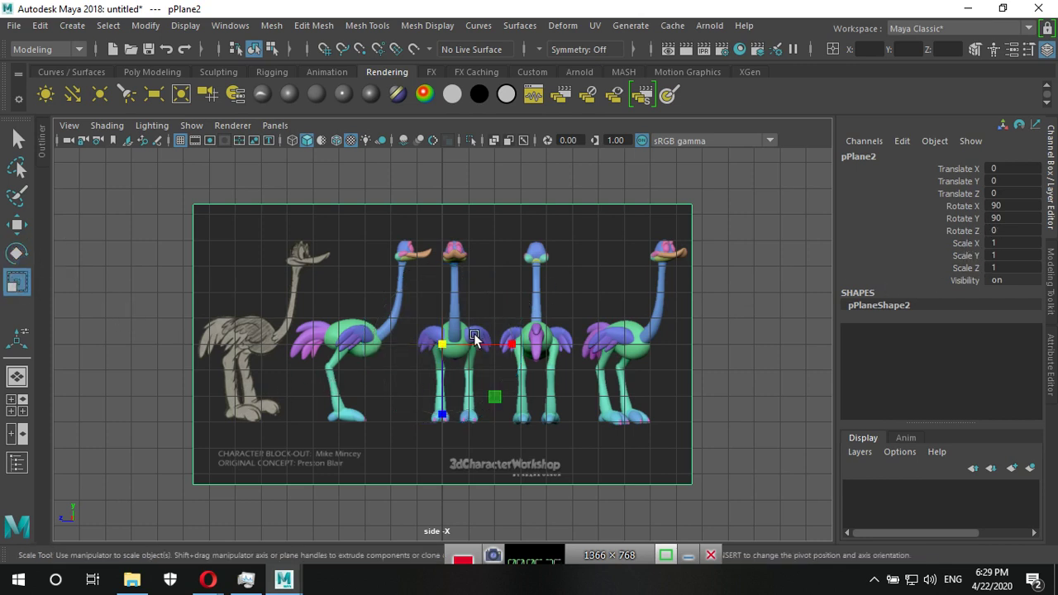
double_click(991, 243)
type("-1")
key("Return")
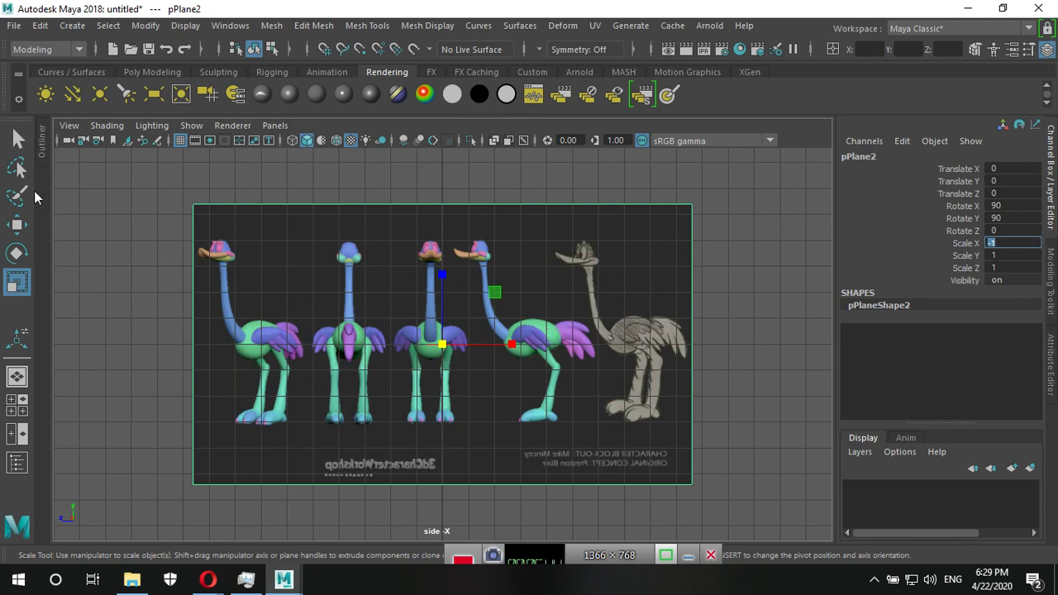
Move pPlane2 along Z to about 3.313 and return to the four-view layout.
left_click(18, 225)
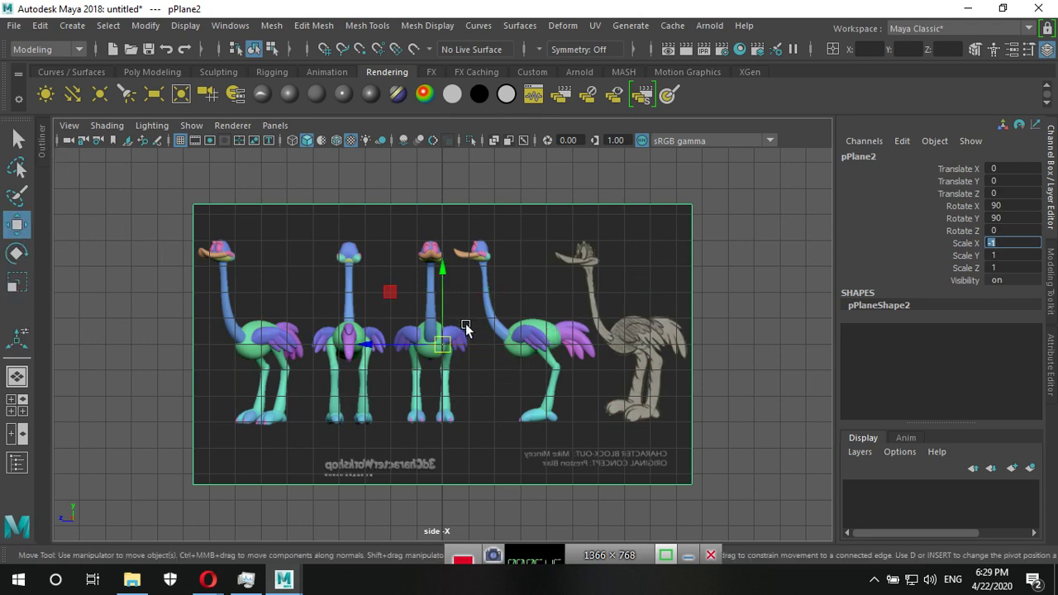
left_click_drag(385, 345, 301, 330)
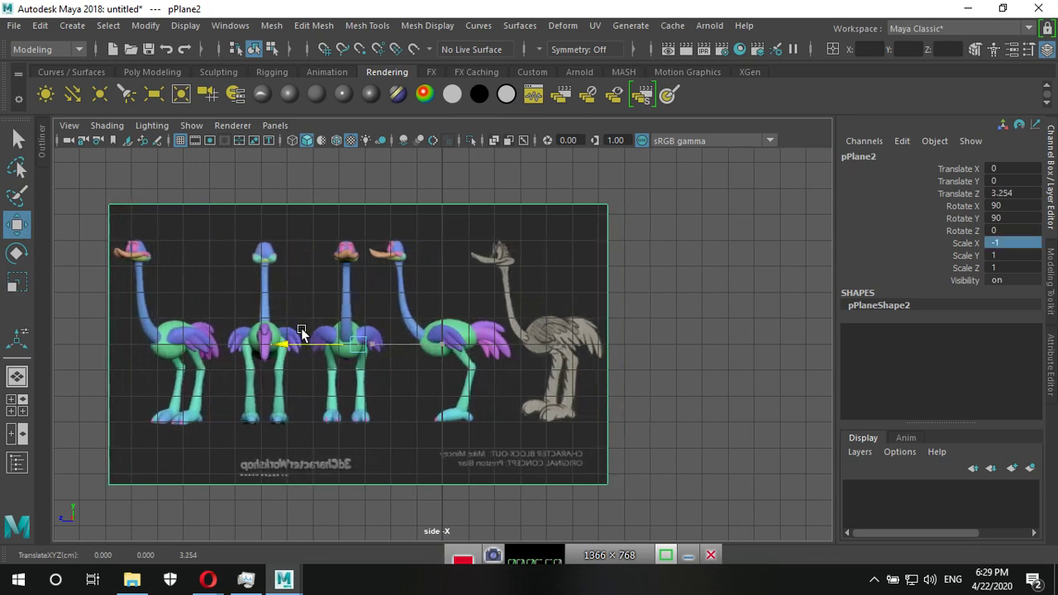
left_click_drag(302, 331, 295, 335)
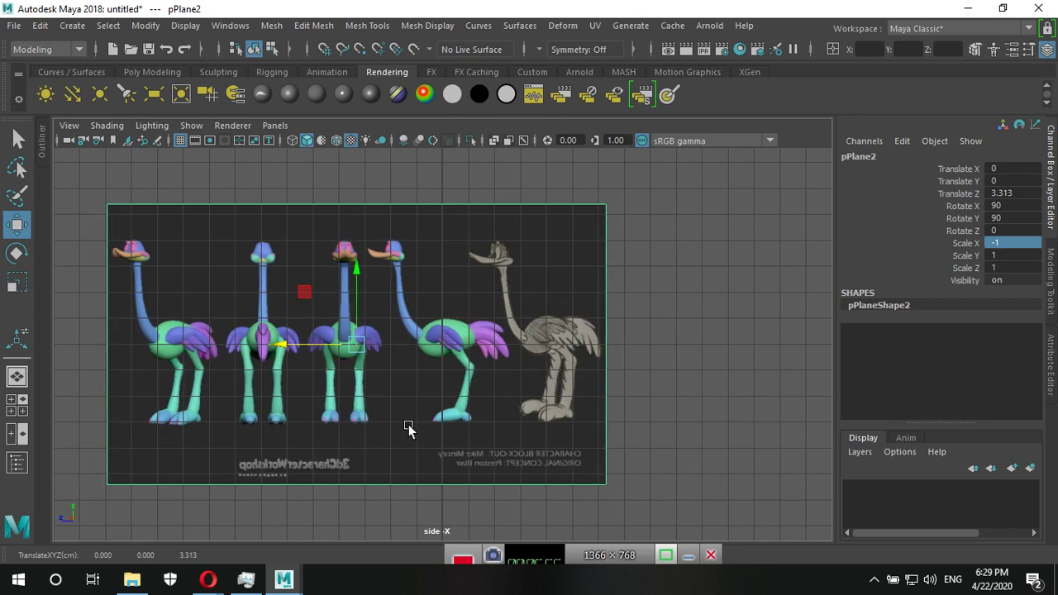
key("space")
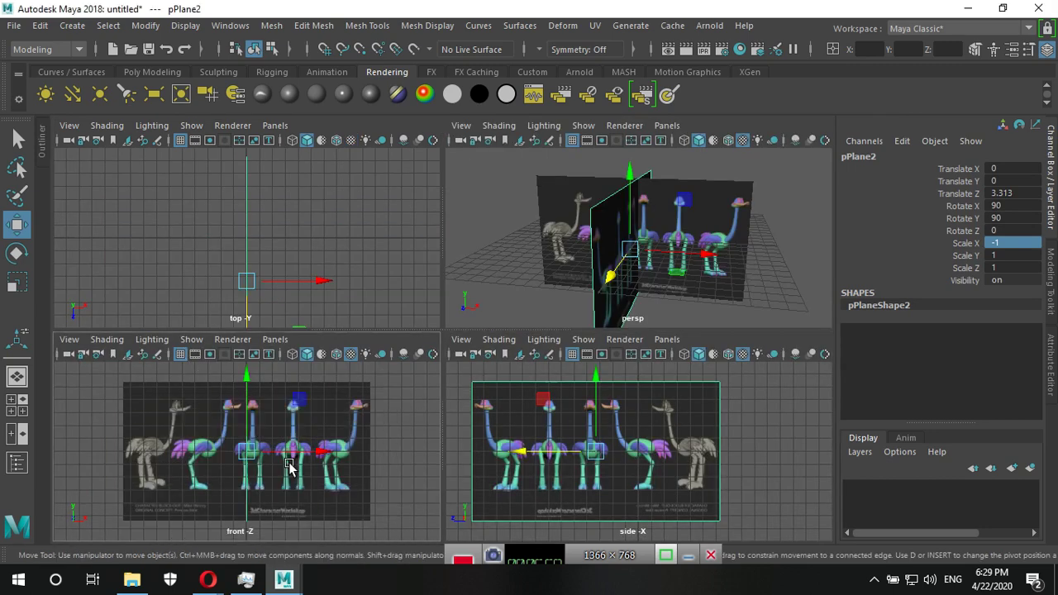
In the maximized front view, move pPlane1 left to Translate X -0.478.
key("space")
left_click(690, 211)
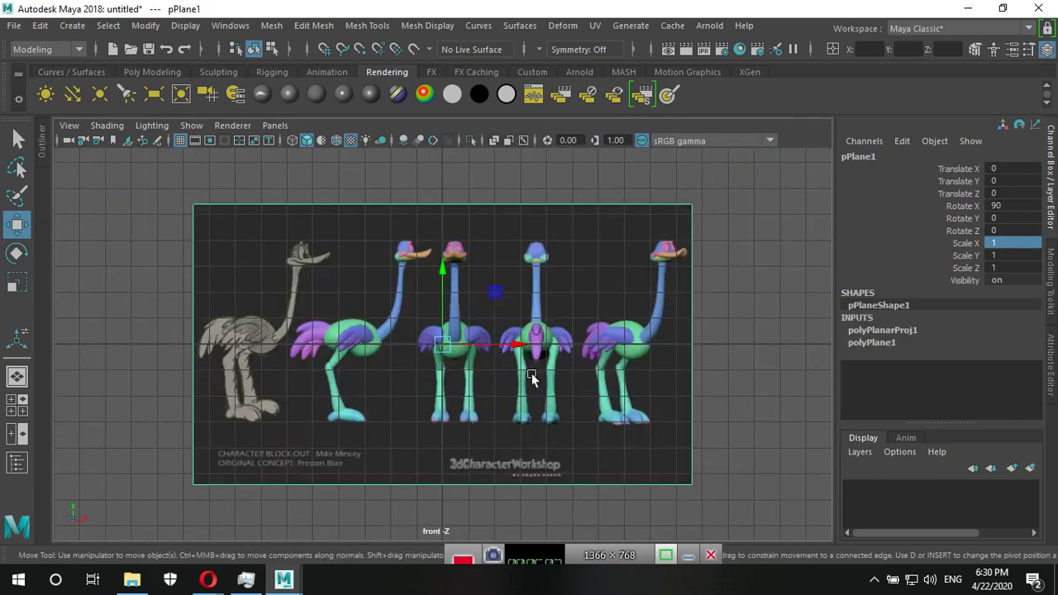
left_click_drag(530, 346, 504, 347)
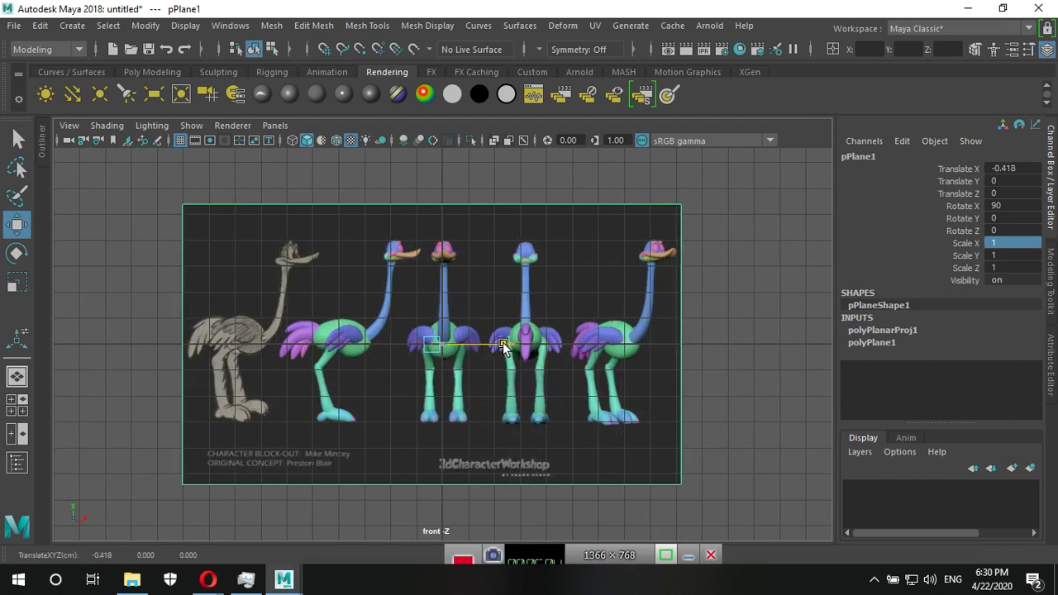
left_click_drag(504, 348, 499, 347)
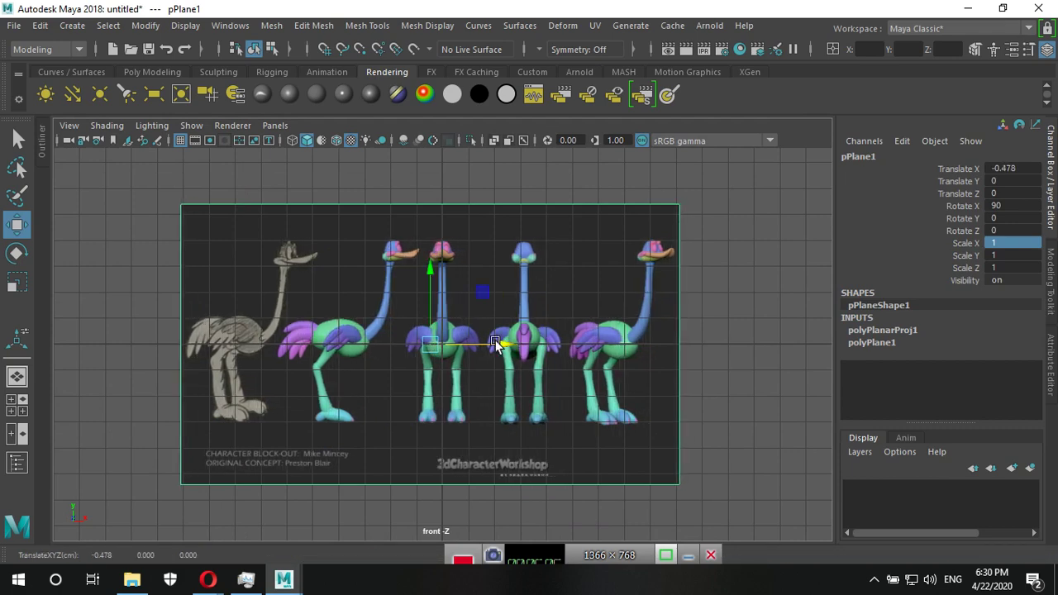
scroll(433, 308, "up", 2)
scroll(434, 307, "up", 2)
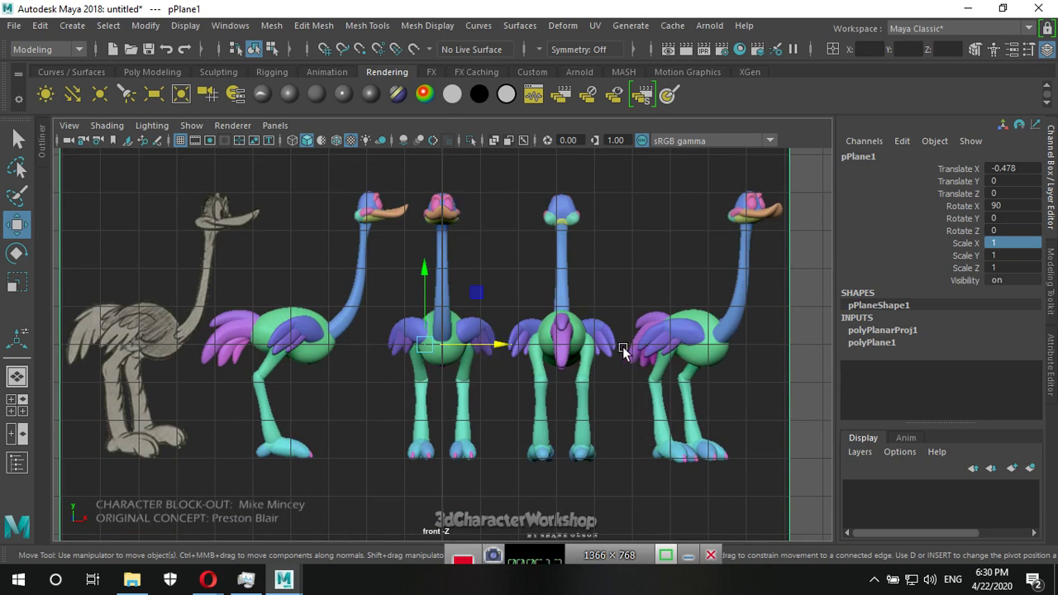
key("space")
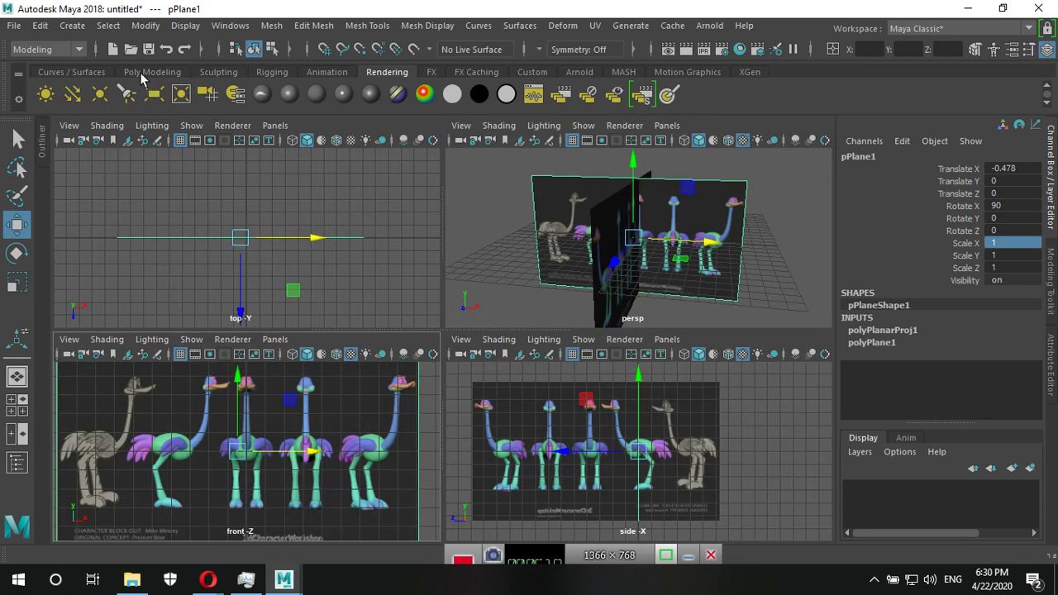
Add a polygon sphere at the origin and push the front reference plane pPlane1 back along Z.
left_click(146, 73)
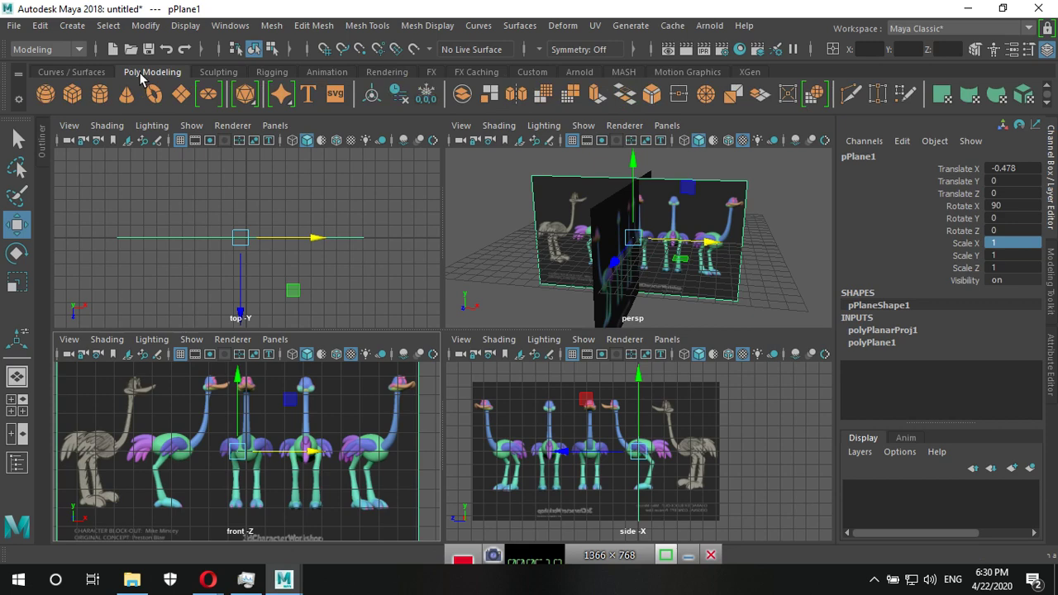
left_click(43, 98)
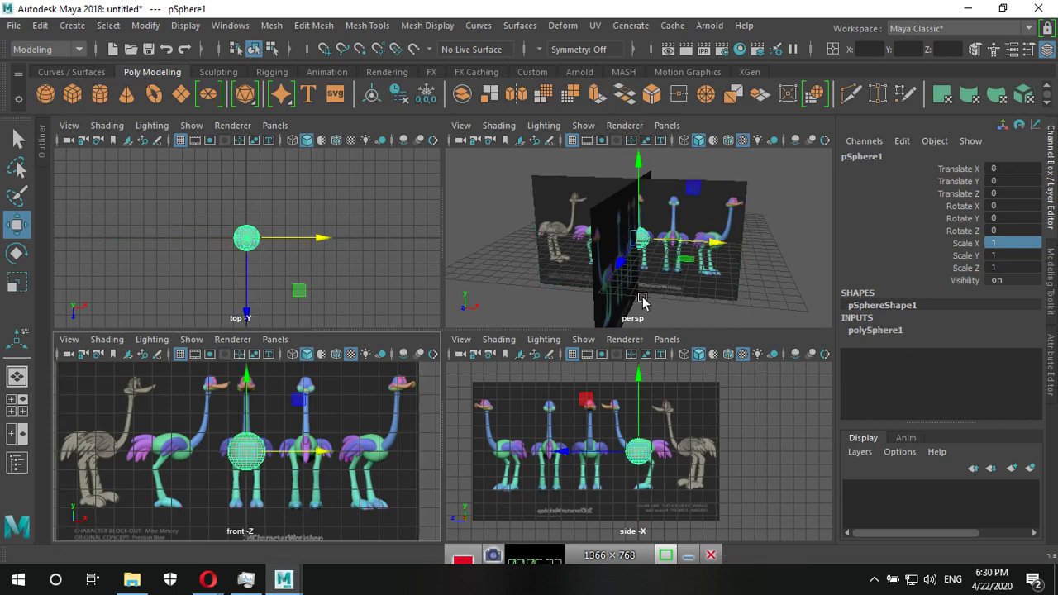
key("space")
mouse_move(512, 405)
left_mouse_down("alt")
mouse_move(431, 426)
mouse_move(466, 314)
left_mouse_up("alt")
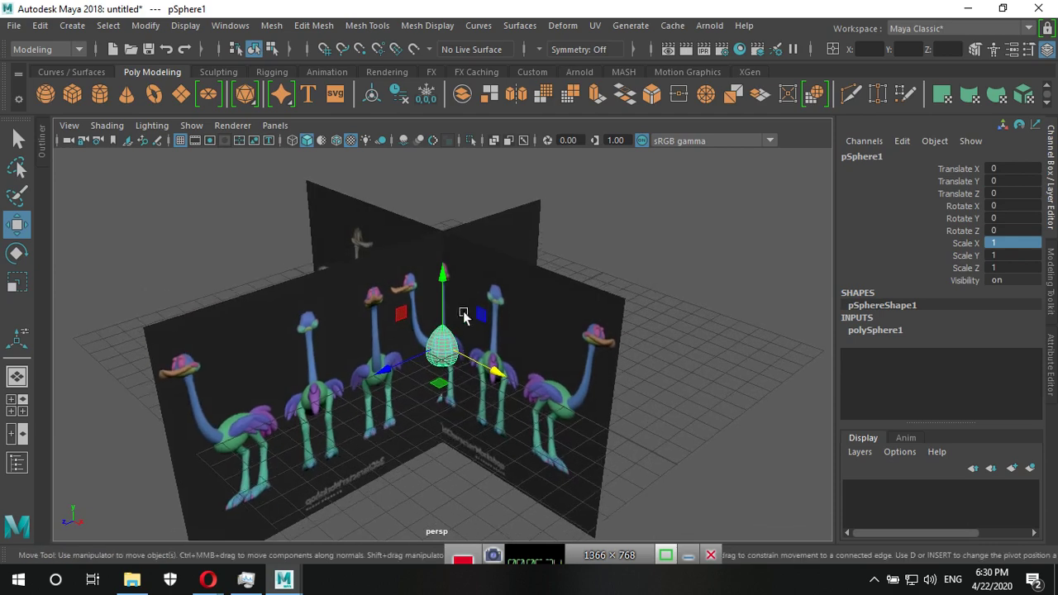
left_click(598, 377)
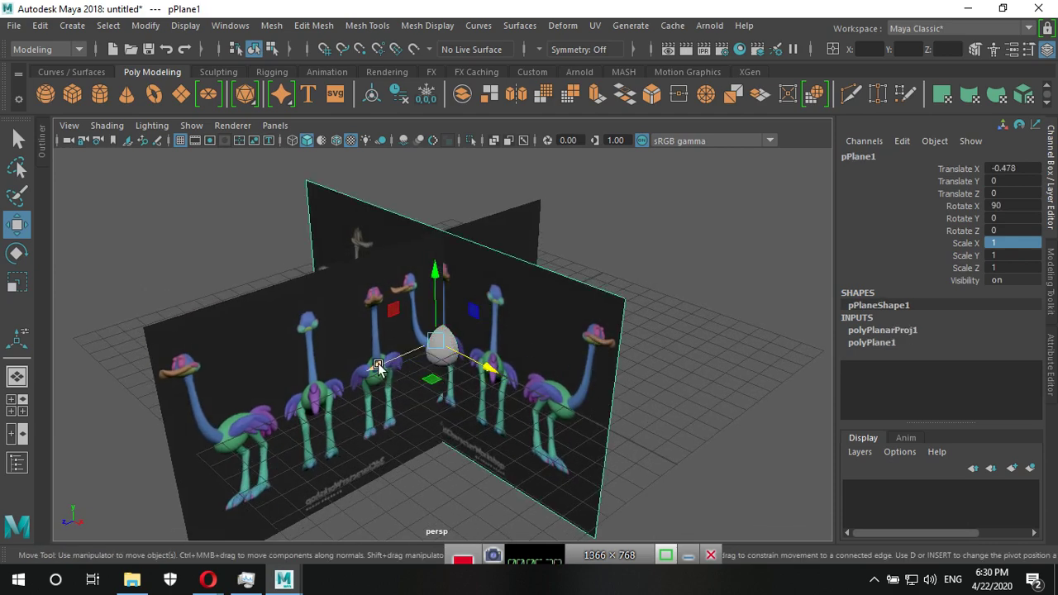
left_click_drag(378, 366, 444, 346)
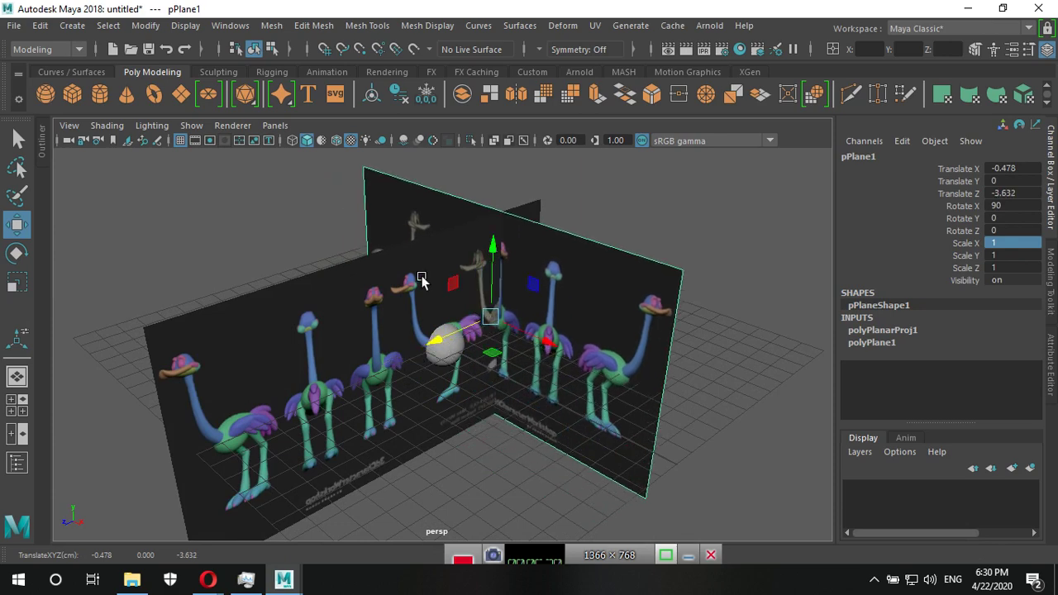
Slide the side reference plane pPlane2 along X out to -5.829.
left_click_drag(470, 378, 430, 418, "alt")
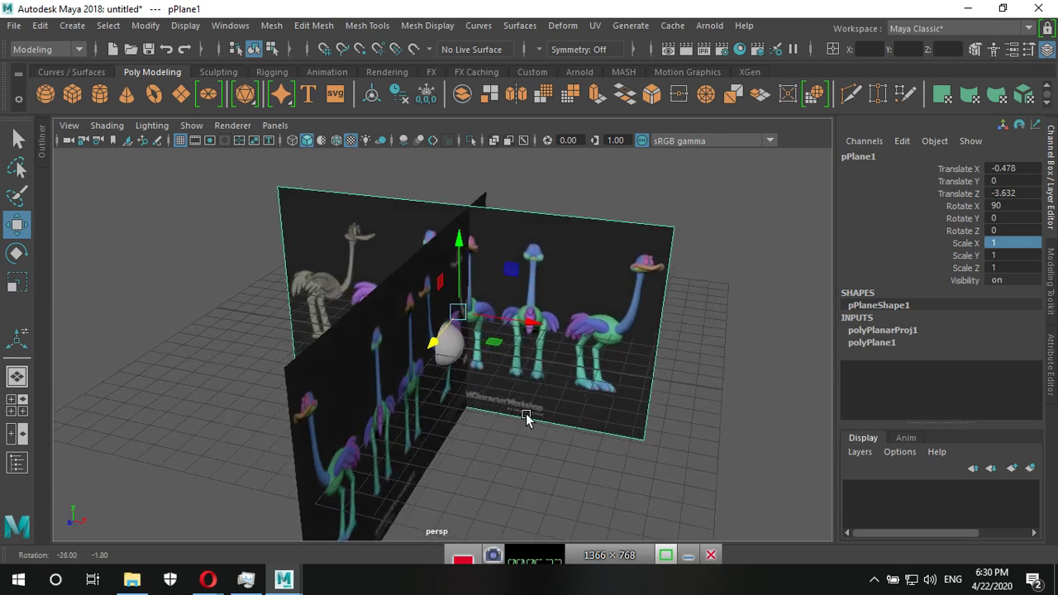
left_click(427, 416)
mouse_move(519, 384)
left_mouse_down()
mouse_move(457, 370)
mouse_move(492, 417)
mouse_move(418, 401)
mouse_move(452, 347)
left_mouse_up()
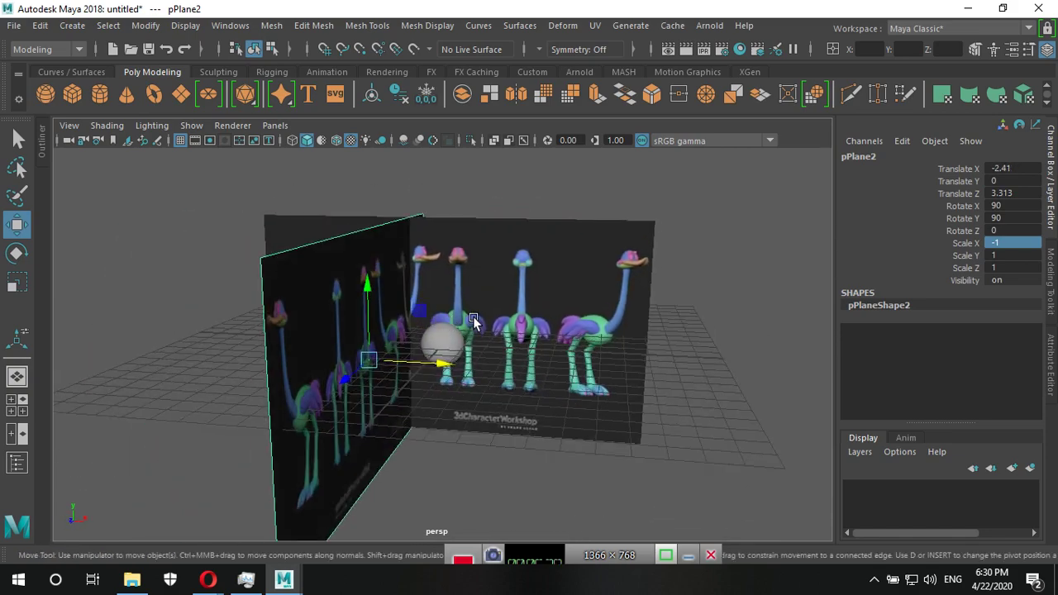
left_click_drag(522, 364, 556, 377, "alt")
mouse_move(573, 378)
left_mouse_down("alt")
mouse_move(642, 369)
mouse_move(441, 385)
mouse_move(311, 373)
mouse_move(494, 380)
mouse_move(496, 403)
left_mouse_up("alt")
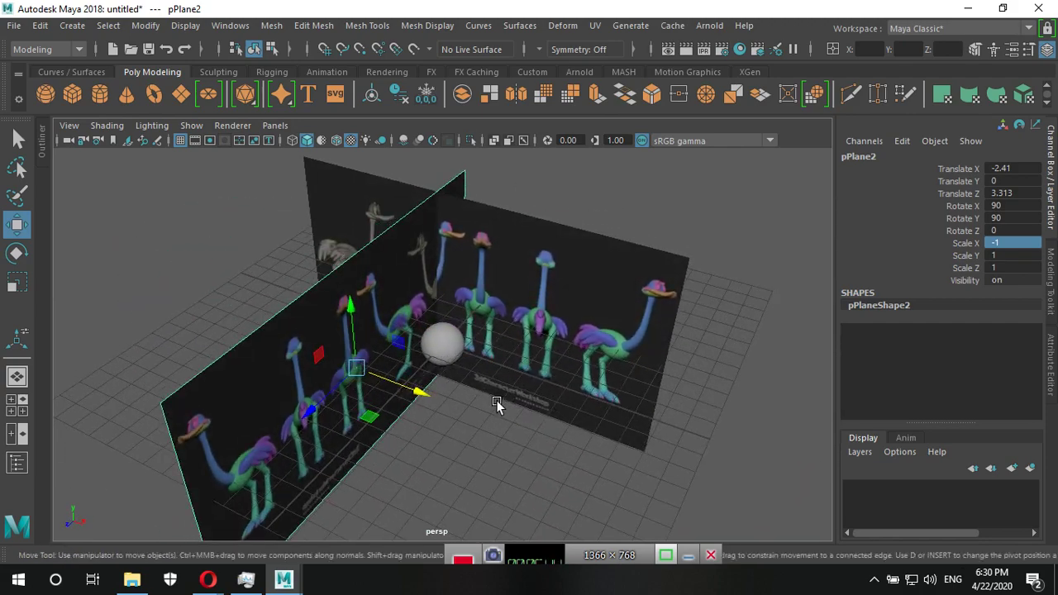
left_click_drag(415, 390, 352, 367)
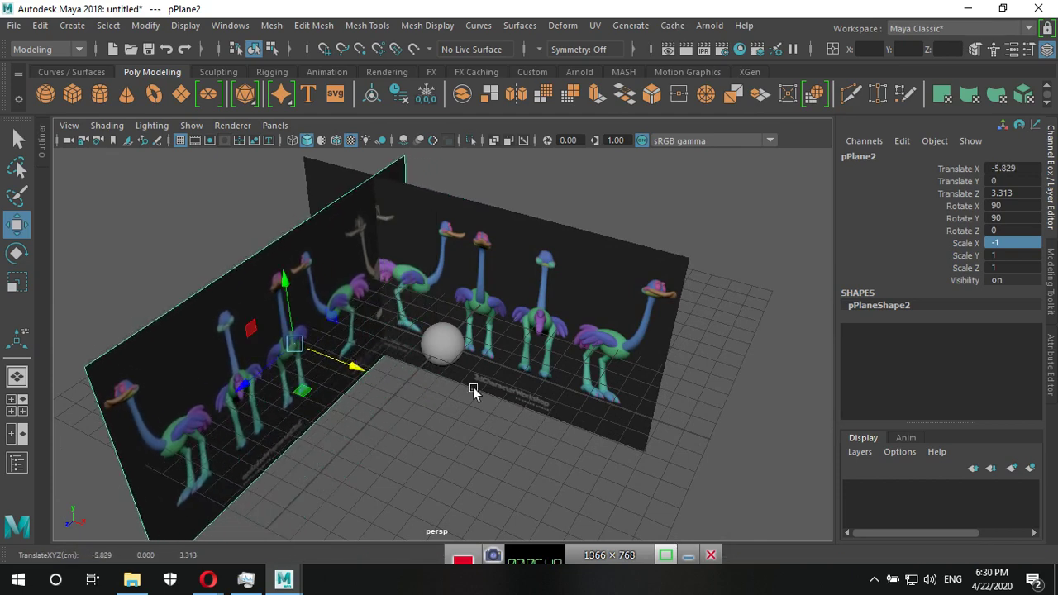
left_click_drag(473, 387, 489, 455, "alt")
Select pPlane1 and orbit around the planes until its black back faces the camera.
left_click(547, 322)
mouse_move(547, 322)
left_mouse_down("alt")
mouse_move(446, 427)
mouse_move(452, 340)
mouse_move(479, 323)
mouse_move(484, 352)
mouse_move(514, 333)
mouse_move(543, 364)
mouse_move(491, 397)
mouse_move(551, 397)
mouse_move(546, 405)
left_mouse_up("alt")
mouse_move(439, 401)
left_mouse_down("alt")
mouse_move(405, 438)
mouse_move(522, 322)
left_mouse_up("alt")
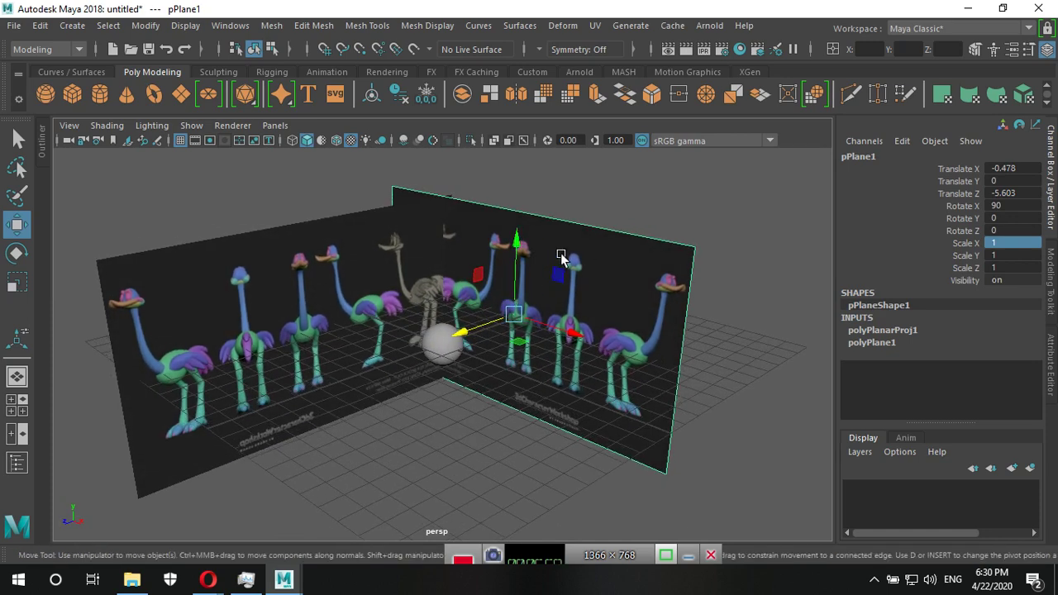
mouse_move(626, 370)
left_mouse_down("alt")
mouse_move(395, 345)
mouse_move(377, 295)
left_mouse_up("alt")
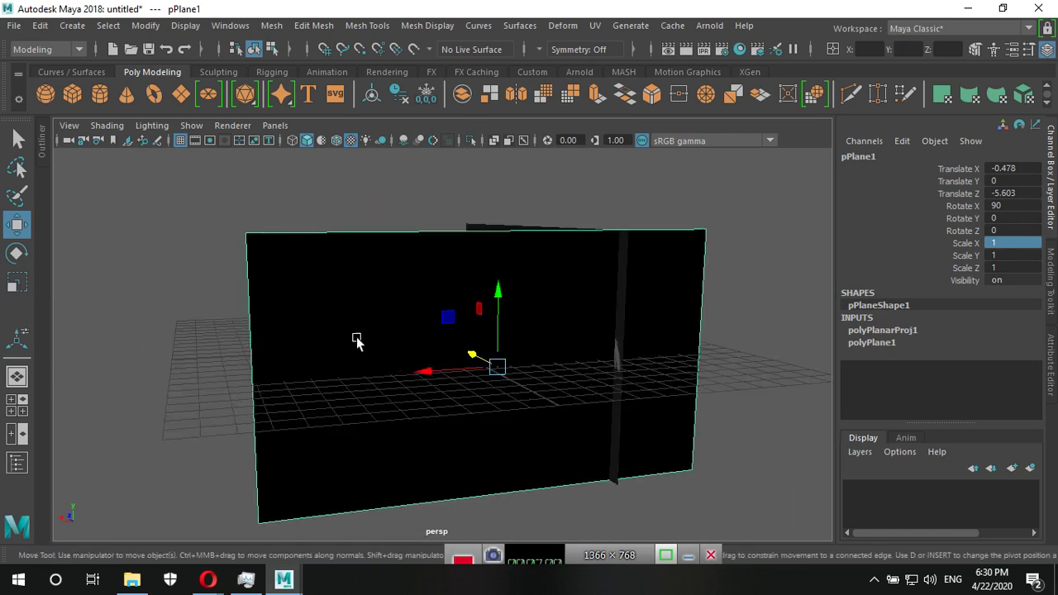
mouse_move(380, 382)
left_mouse_down("alt")
mouse_move(499, 416)
mouse_move(621, 409)
mouse_move(448, 392)
mouse_move(541, 405)
left_mouse_up("alt")
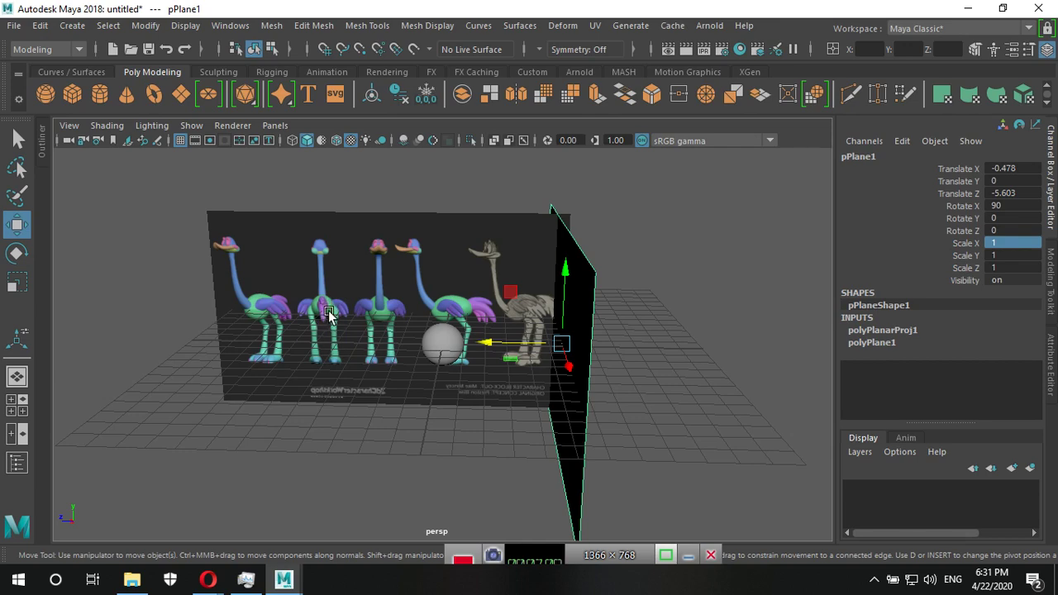
scroll(305, 322, "up", 2)
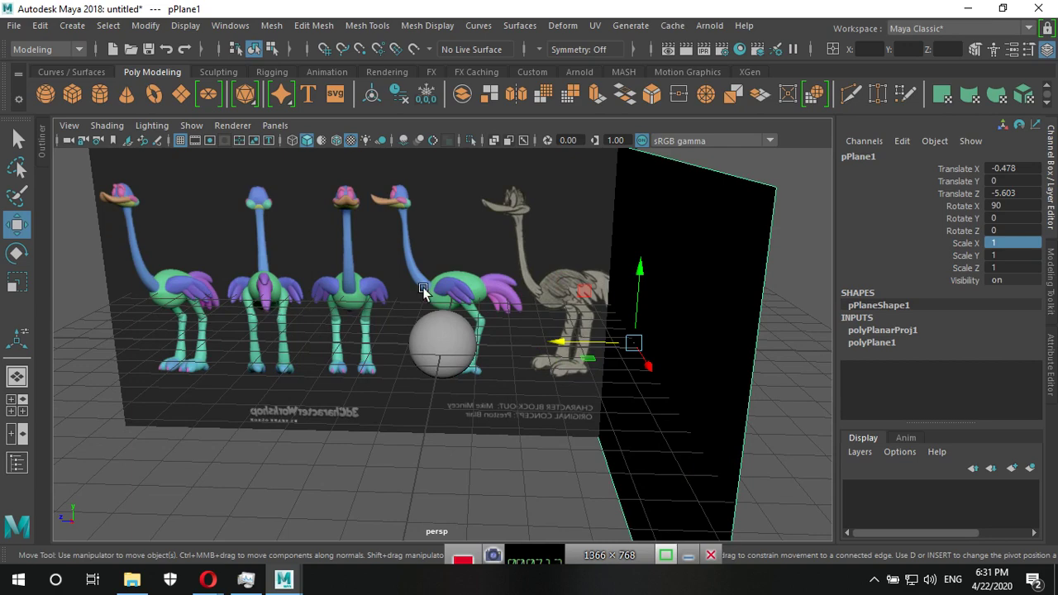
mouse_move(622, 402)
left_mouse_down("alt")
mouse_move(594, 394)
mouse_move(489, 415)
mouse_move(495, 409)
left_mouse_up("alt")
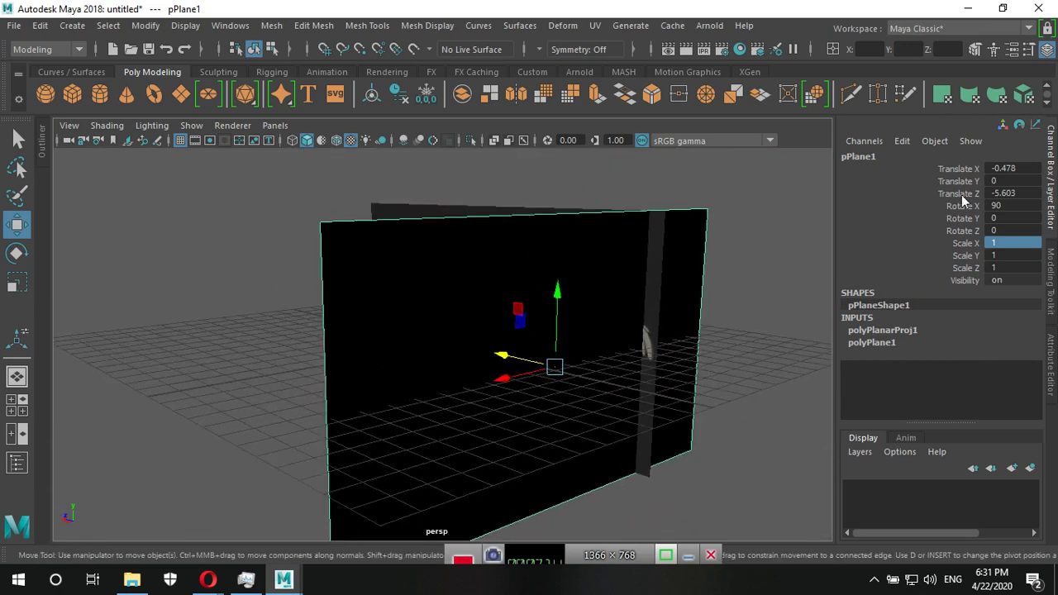
Turn off Double Sided in the front plane's shape Render Stats.
left_click(1053, 374)
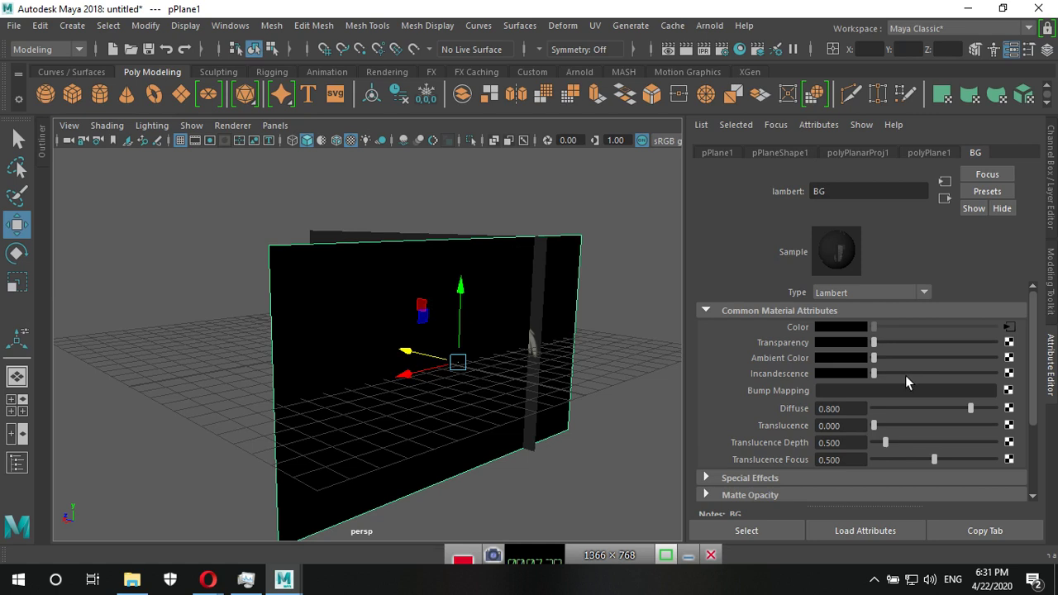
scroll(906, 380, "down", 3)
left_click(780, 154)
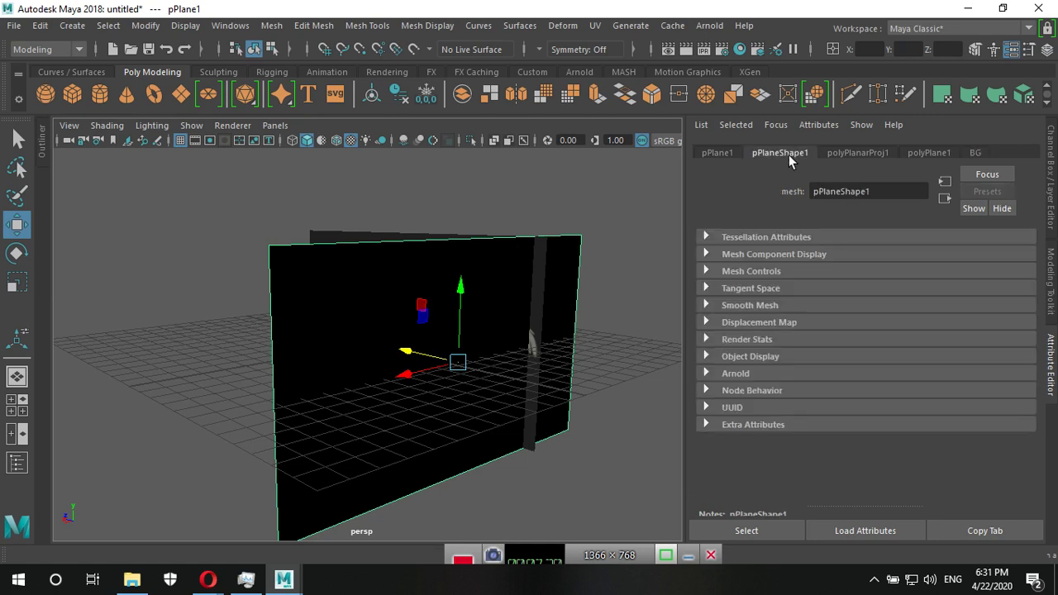
left_click(752, 341)
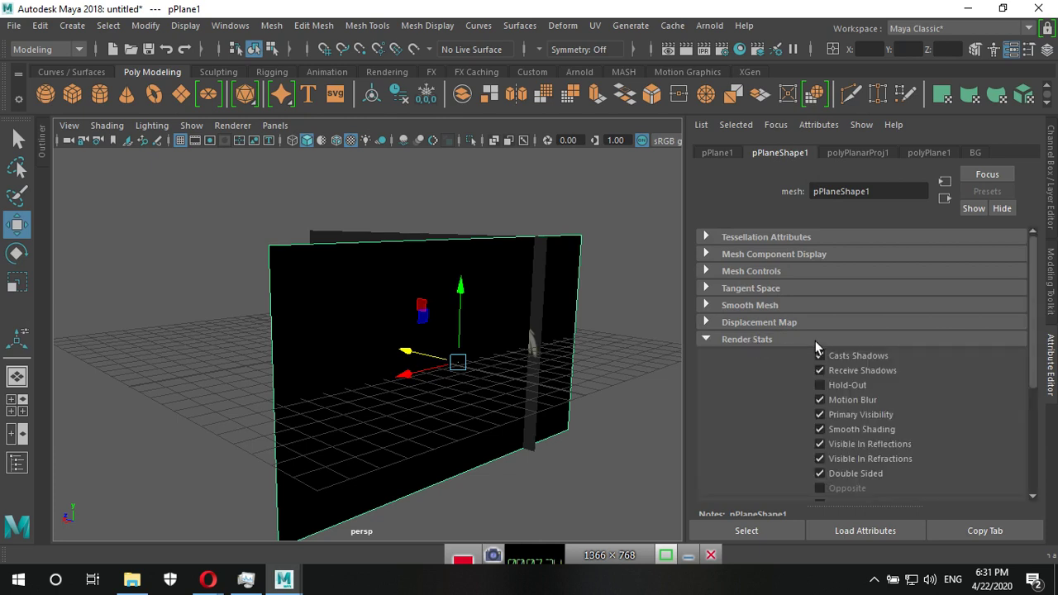
left_click(819, 473)
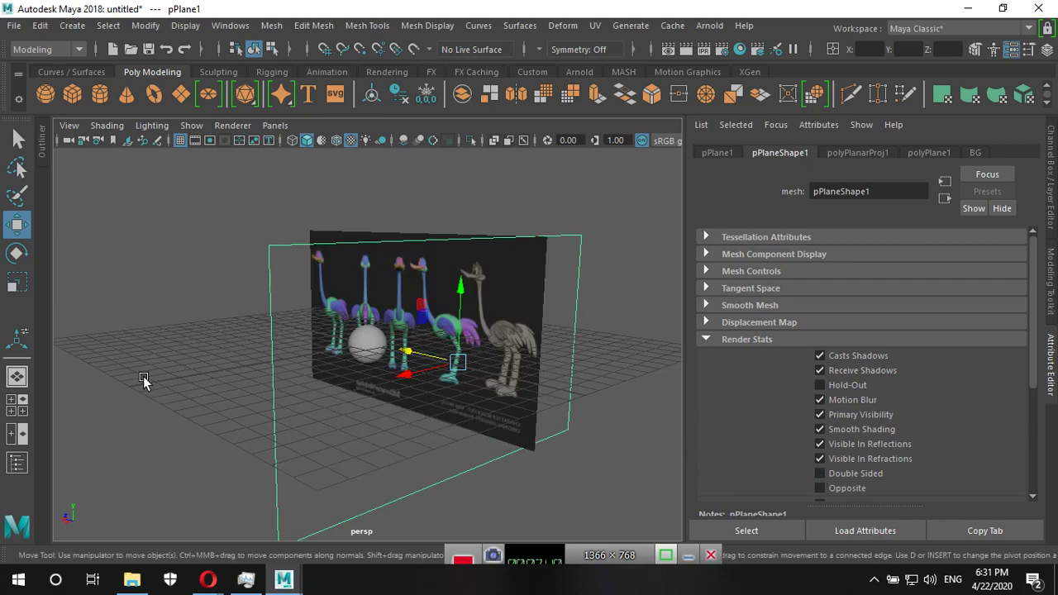
Turn off Double Sided on the side plane pPlane2 as well.
mouse_move(144, 382)
left_mouse_down("alt")
mouse_move(402, 385)
mouse_move(355, 397)
mouse_move(120, 384)
mouse_move(383, 398)
mouse_move(343, 419)
mouse_move(561, 385)
mouse_move(545, 333)
left_mouse_up("alt")
left_click(551, 332)
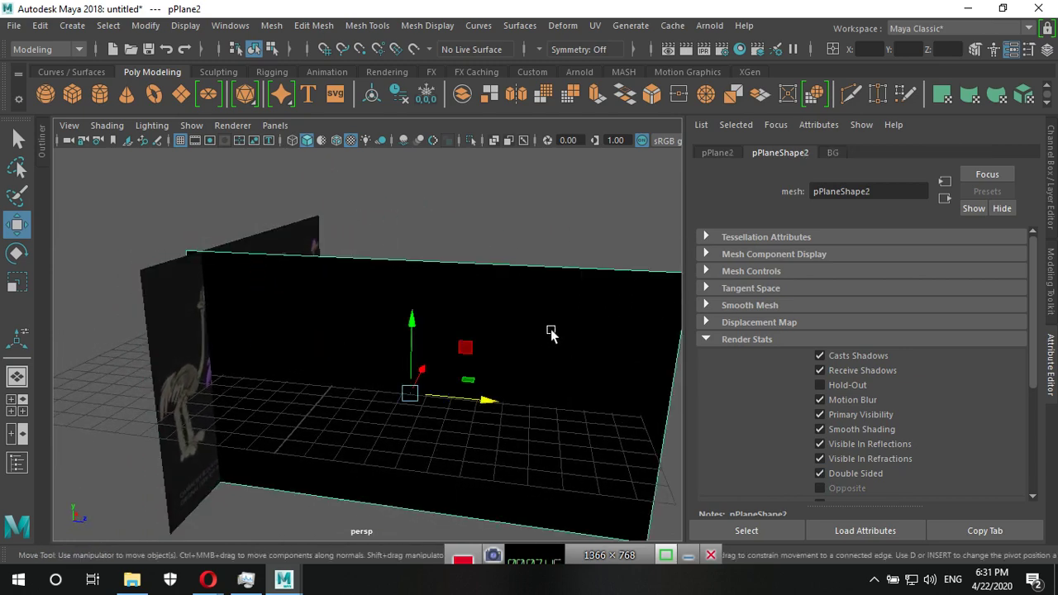
left_click(820, 474)
mouse_move(510, 375)
left_mouse_down("alt")
mouse_move(517, 392)
mouse_move(257, 389)
mouse_move(420, 389)
left_mouse_up("alt")
scroll(354, 401, "up", 3)
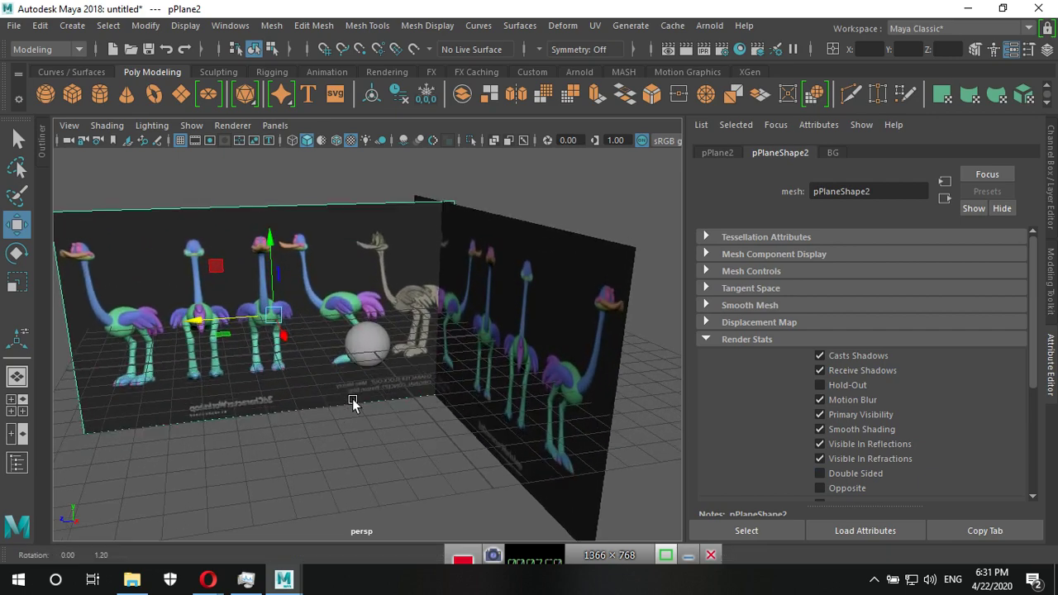
scroll(349, 415, "up", 2)
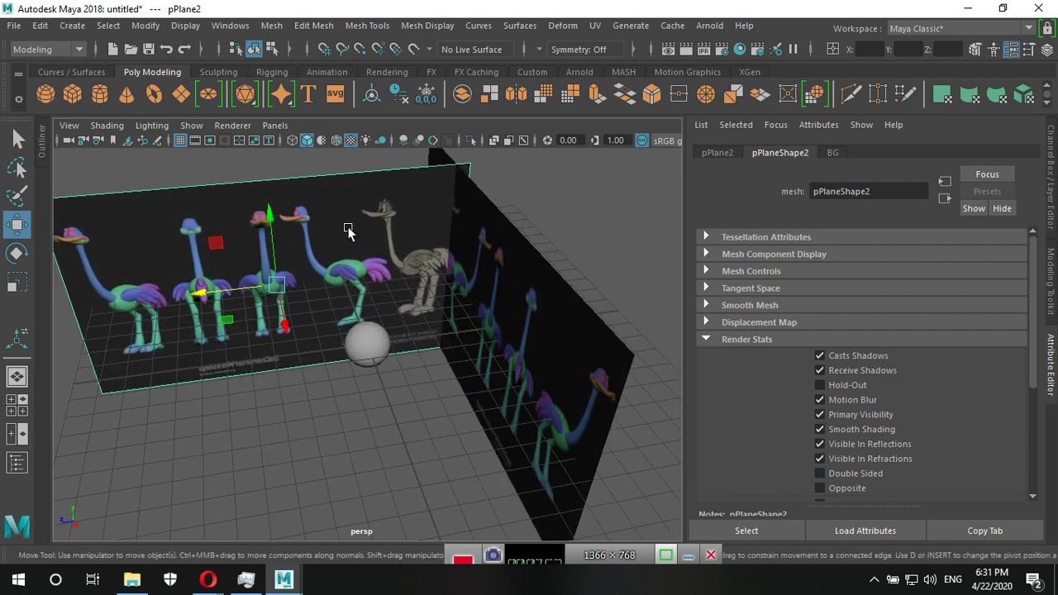
scroll(389, 352, "down", 5)
Select both reference planes and bring back the Channel Box and Layer Editor.
left_click_drag(389, 352, 454, 378, "alt")
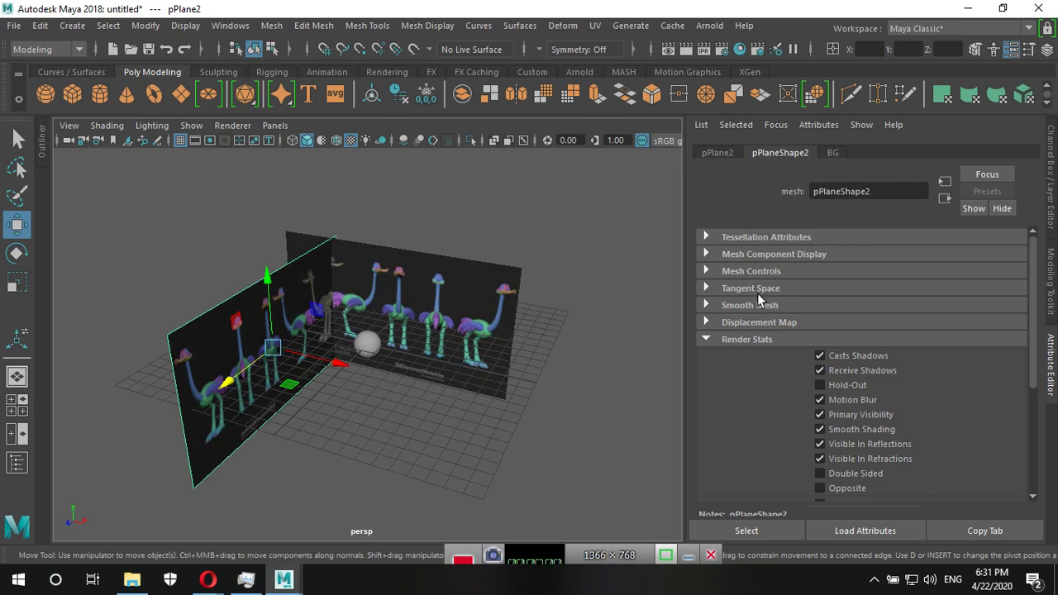
left_click_drag(418, 388, 366, 385, "alt")
scroll(515, 345, "up", 3)
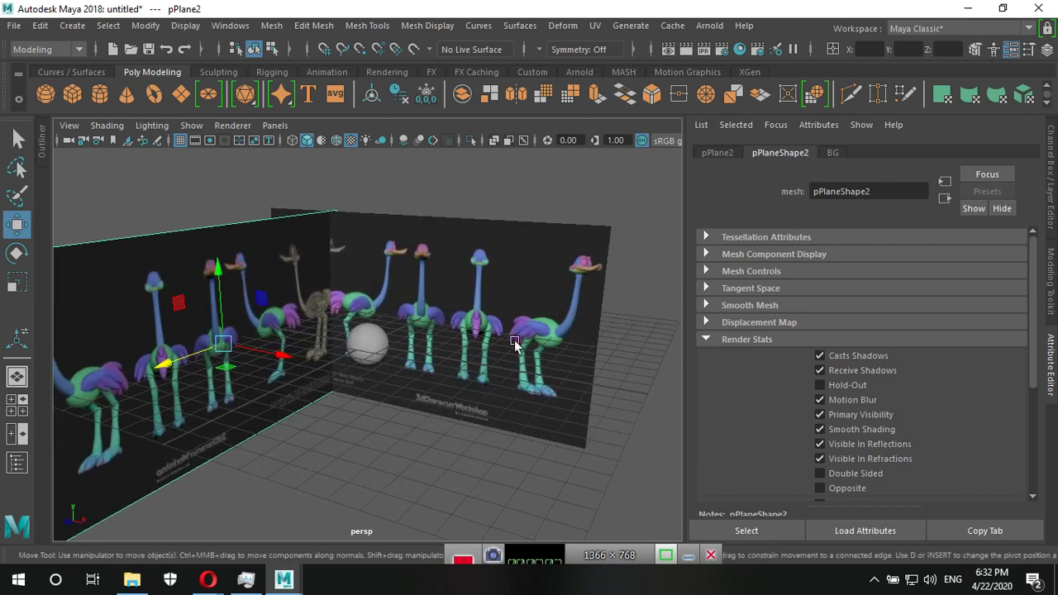
scroll(515, 345, "down", 3)
mouse_move(427, 361)
left_mouse_down("alt")
mouse_move(334, 191)
mouse_move(420, 260)
left_mouse_up("alt")
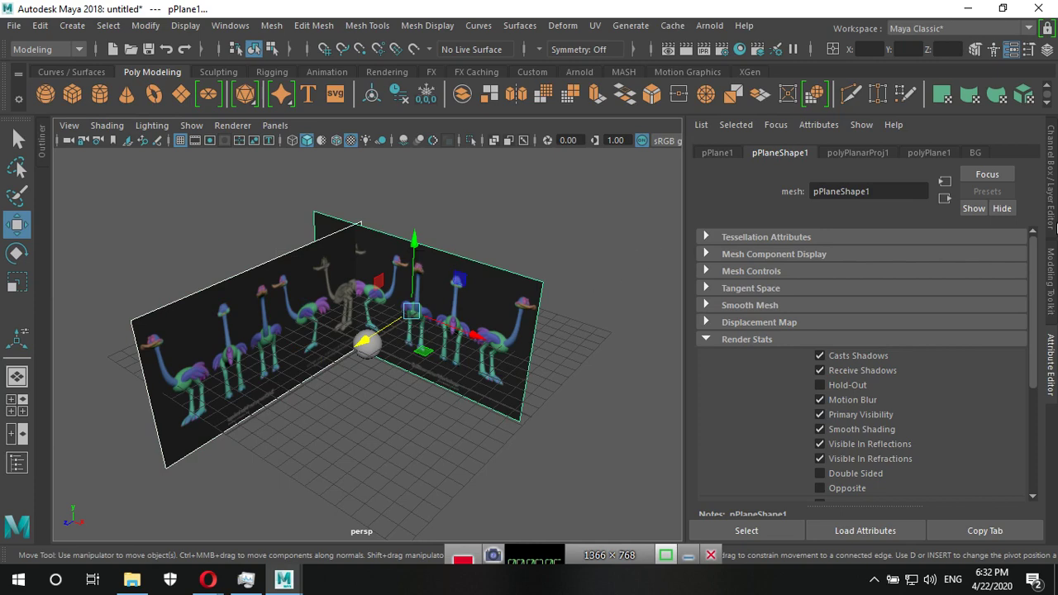
left_click(1053, 211)
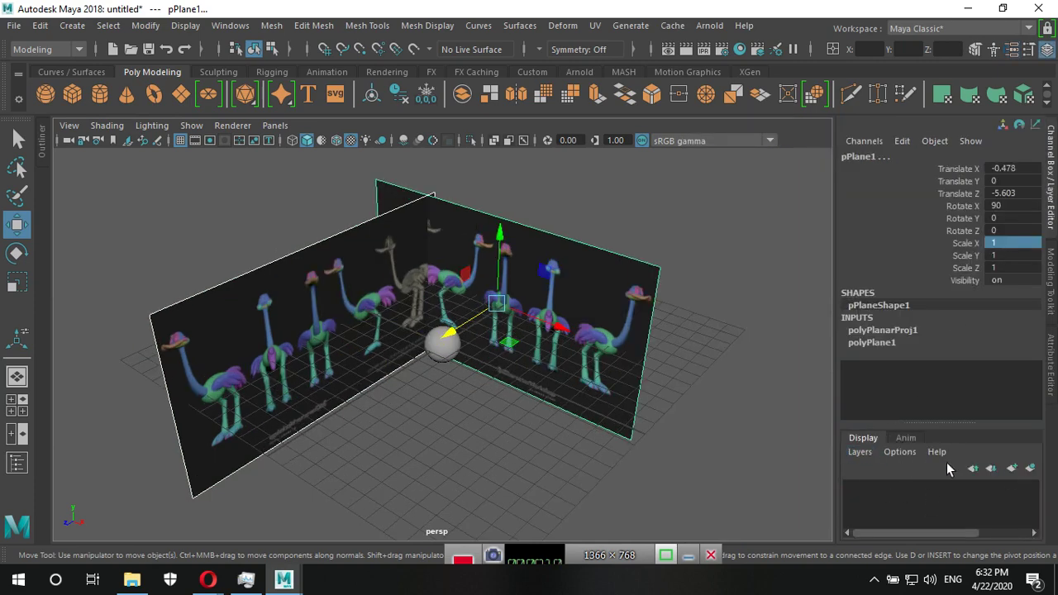
Put both reference planes into a new layer1 and set its display type to Reference.
left_click(1031, 468)
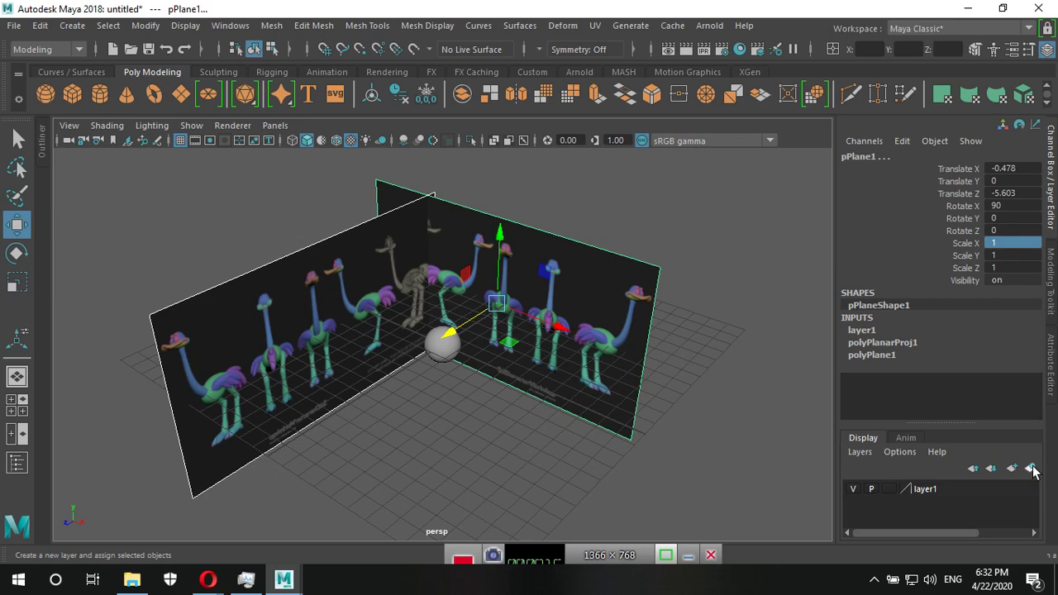
left_click(853, 490)
left_click(854, 490)
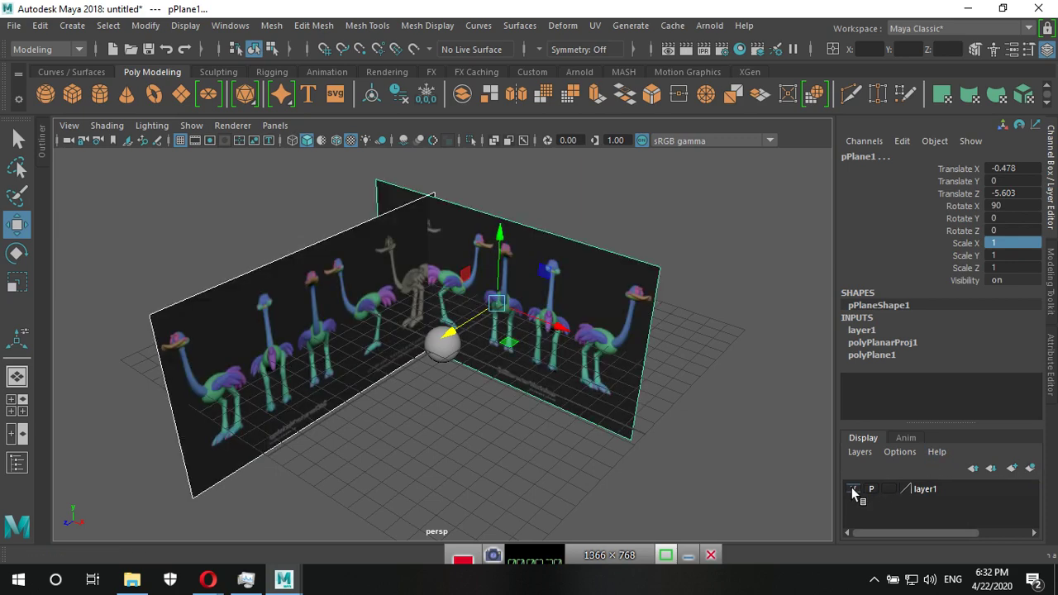
left_click(853, 490)
left_click(854, 490)
left_click(888, 489)
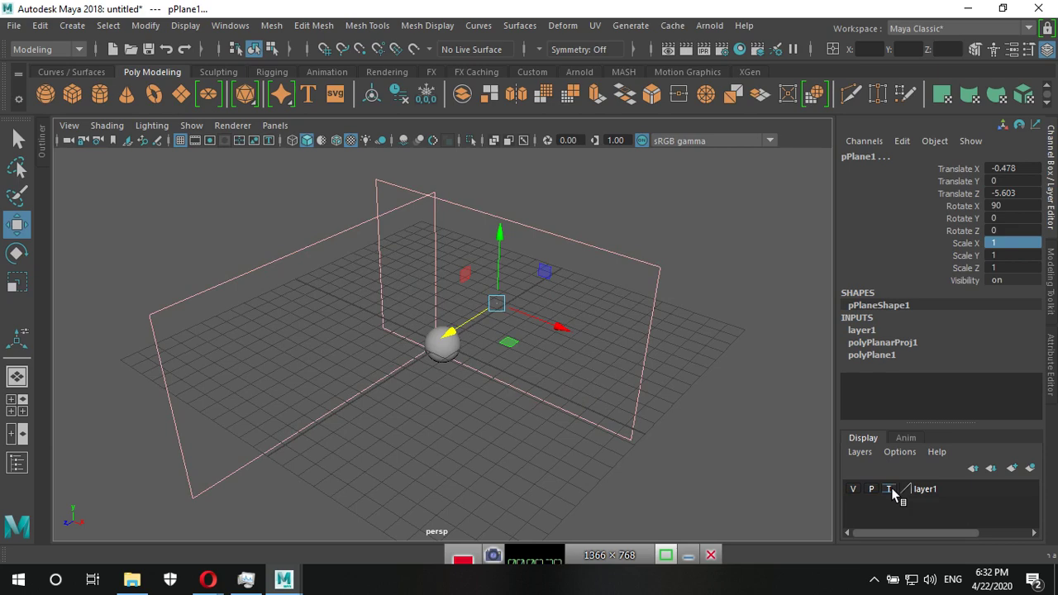
left_click(889, 489)
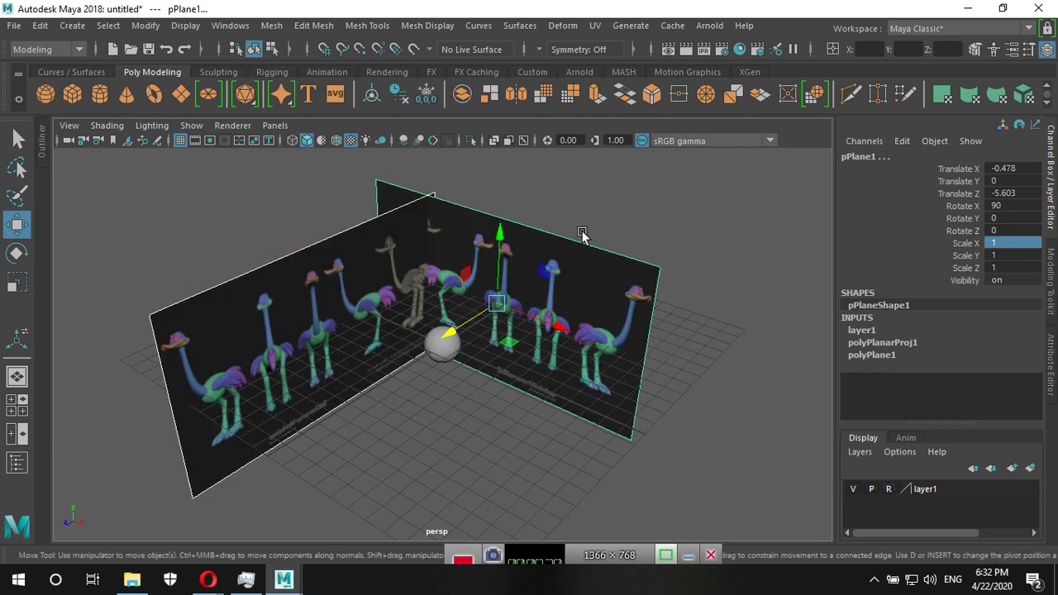
Select the sphere and orbit to face the ostrich planes head-on.
left_click(456, 239)
mouse_move(361, 219)
left_mouse_down()
mouse_move(626, 283)
mouse_move(376, 289)
left_mouse_up()
mouse_move(498, 417)
left_mouse_down("alt")
mouse_move(529, 432)
mouse_move(431, 390)
mouse_move(628, 397)
mouse_move(413, 432)
mouse_move(467, 441)
mouse_move(446, 441)
mouse_move(468, 402)
mouse_move(431, 395)
left_mouse_up("alt")
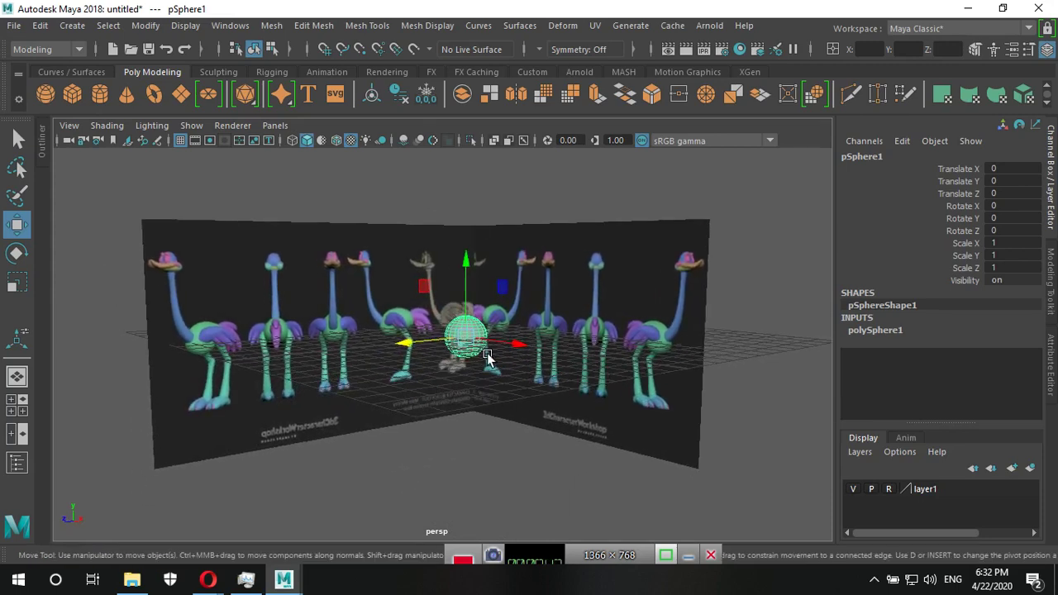
Delete the old sphere and create a fresh pSphere1 at the origin in the front view.
key("Delete")
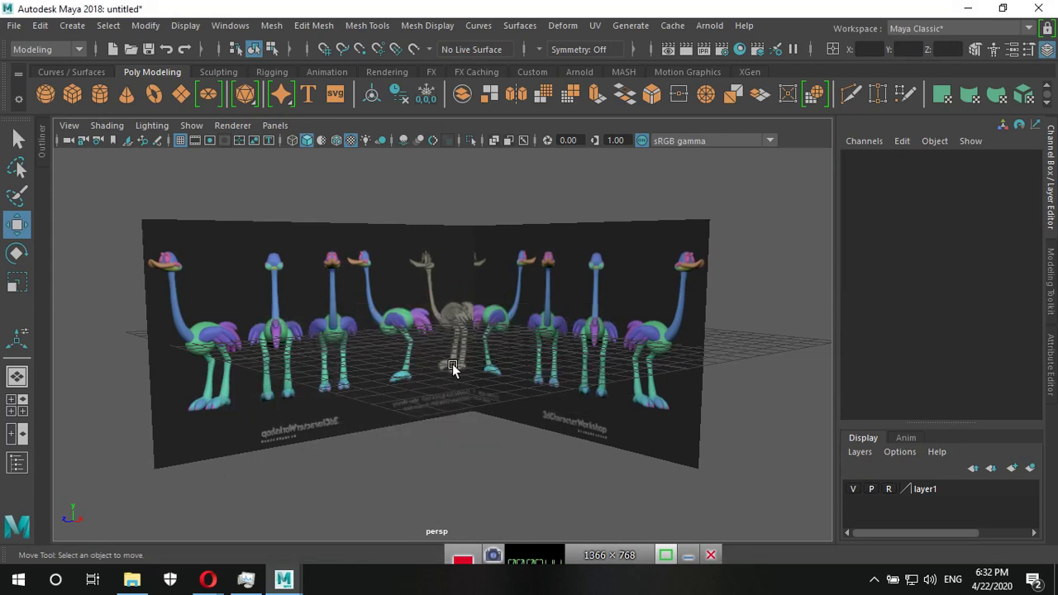
key("space")
key("space")
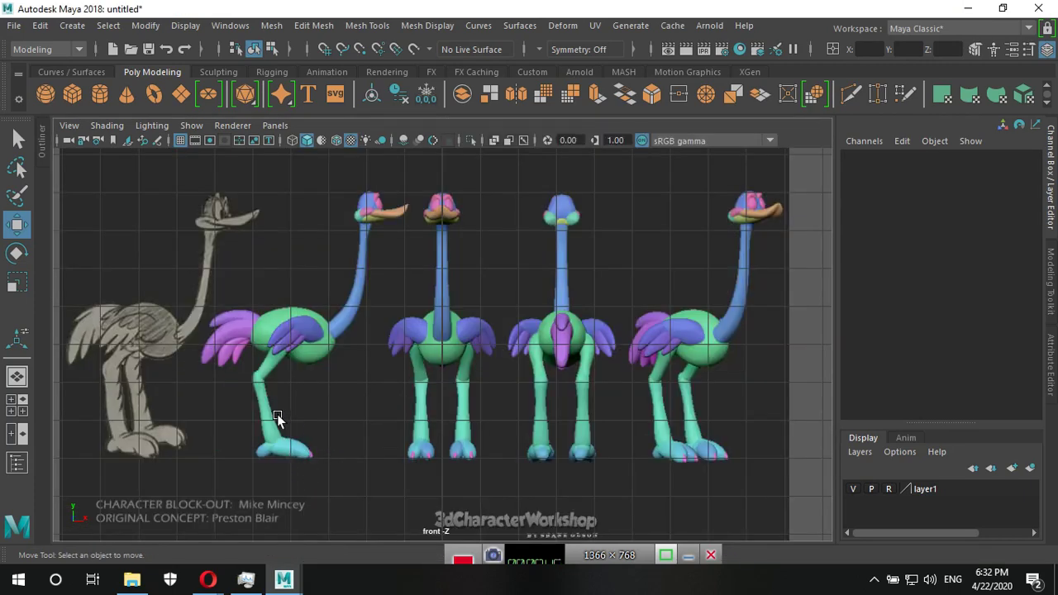
scroll(567, 432, "up", 2)
scroll(538, 426, "up", 1)
middle_click_drag(500, 381, 492, 352, "alt")
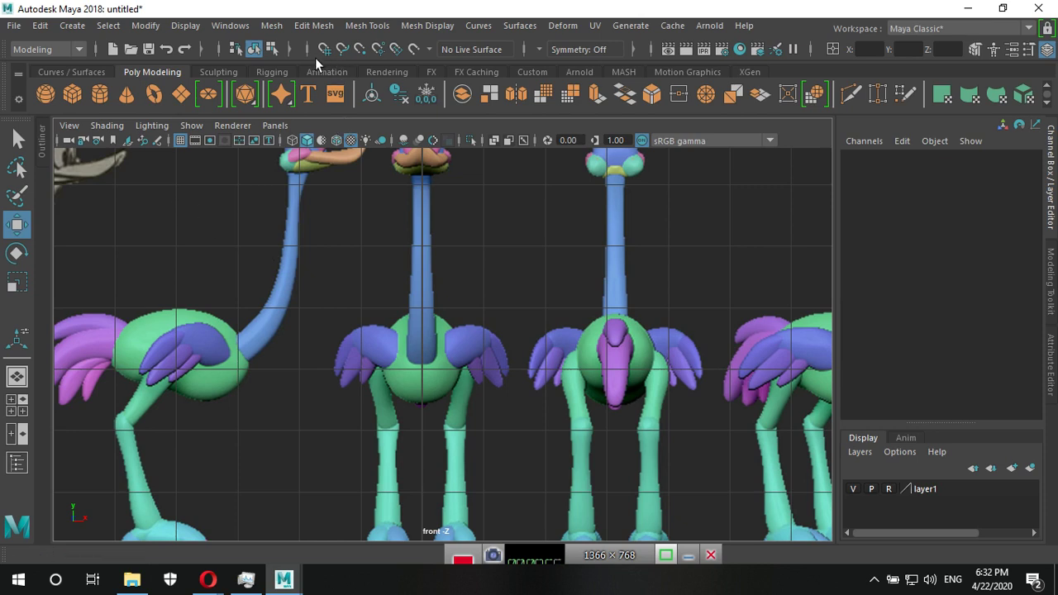
left_click(45, 92)
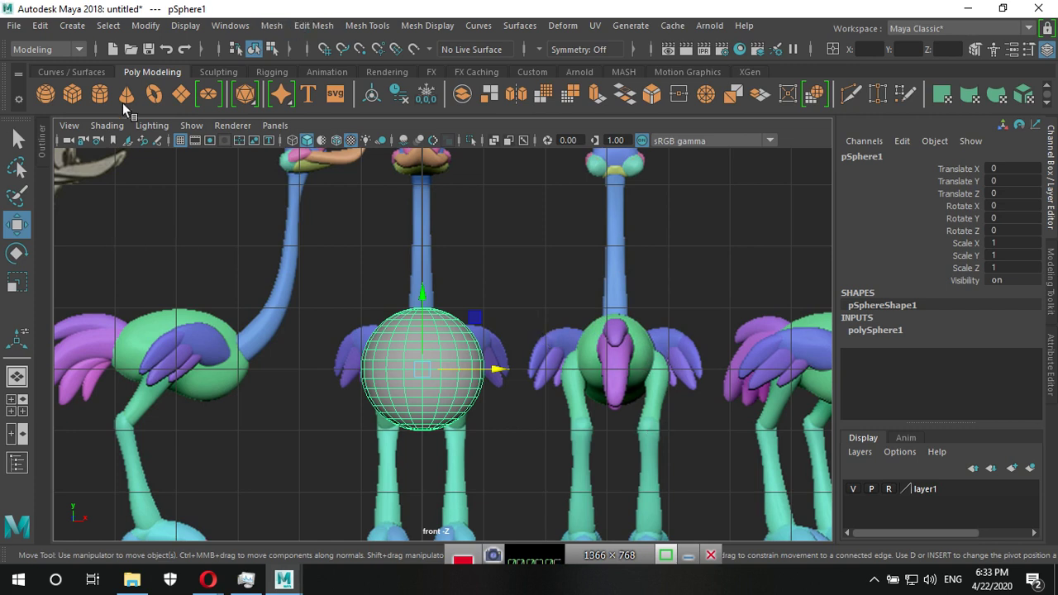
Compare the sphere to the ostrich body in X-Ray, then open pSphereShape1's attributes.
left_click(495, 139)
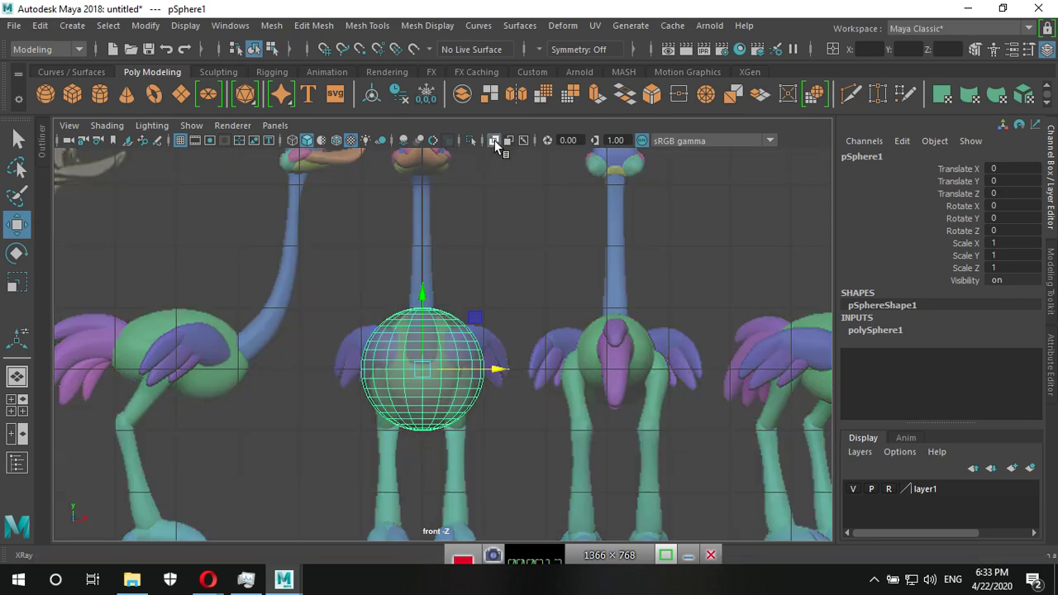
scroll(406, 388, "up", 1)
scroll(407, 386, "up", 1)
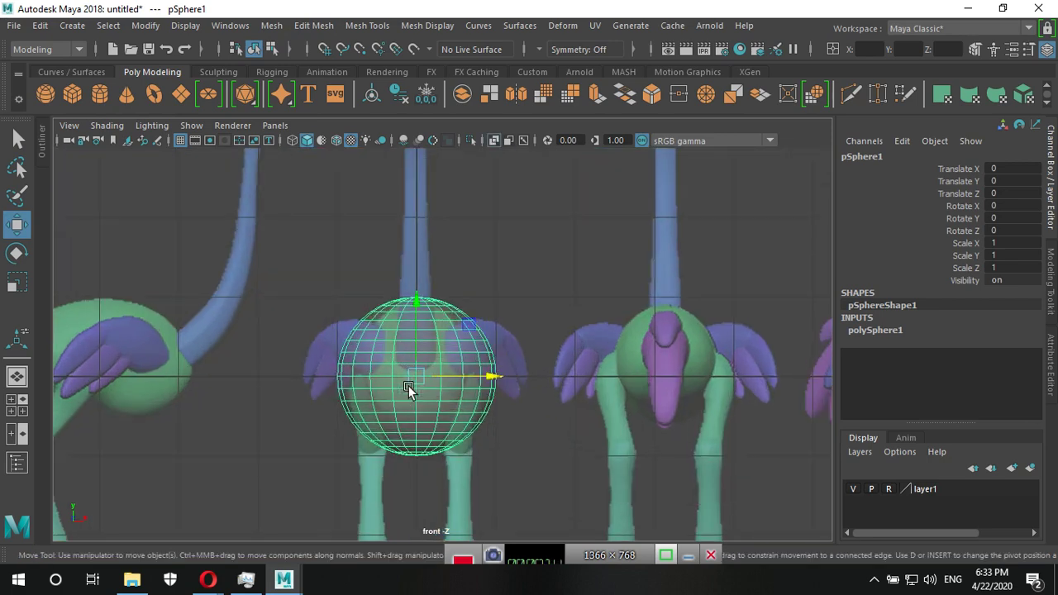
scroll(408, 389, "up", 1)
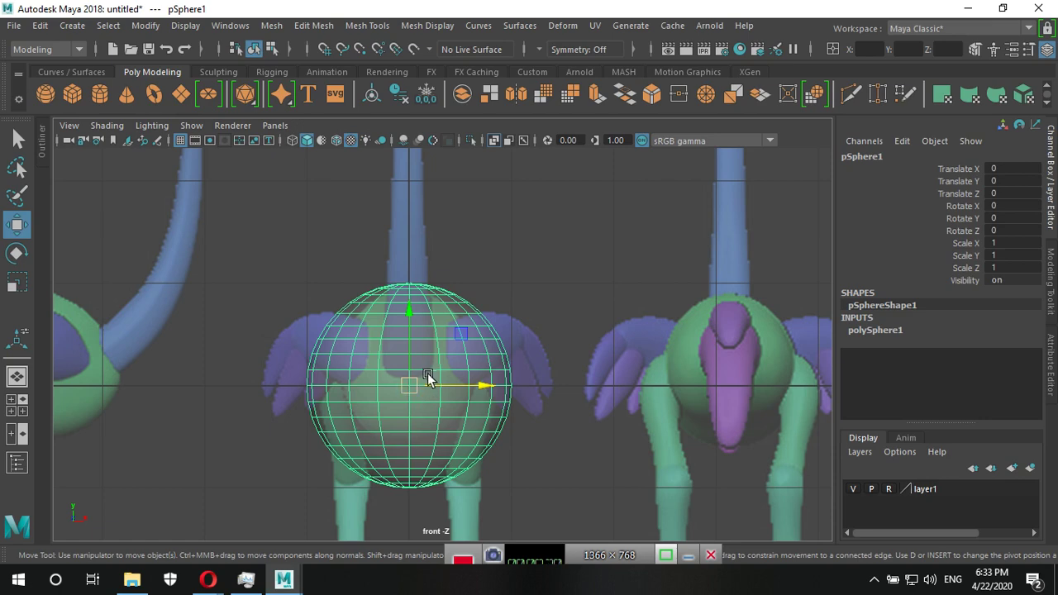
scroll(422, 376, "down", 3)
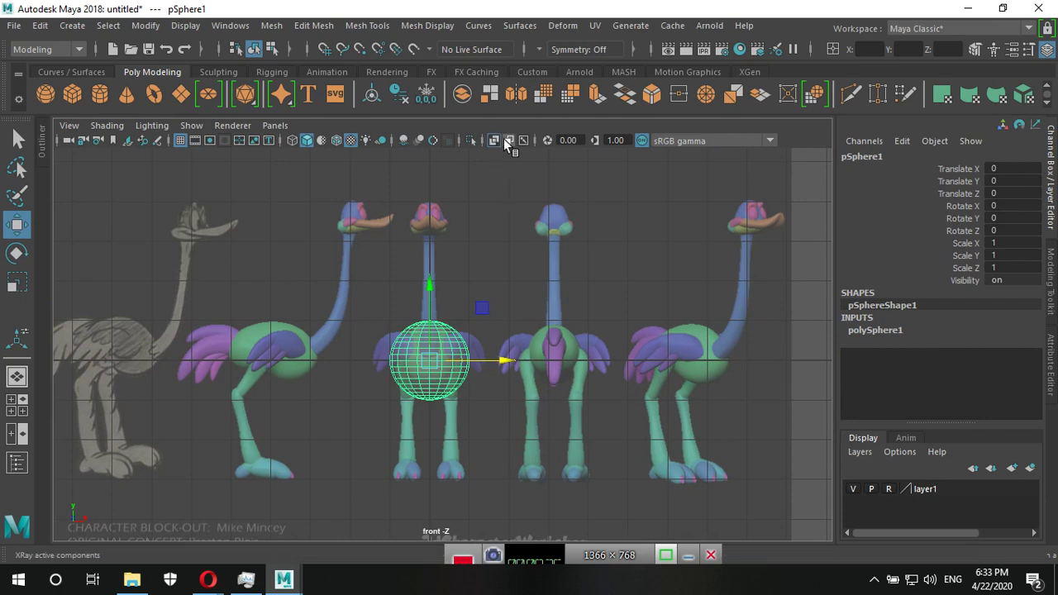
left_click(494, 141)
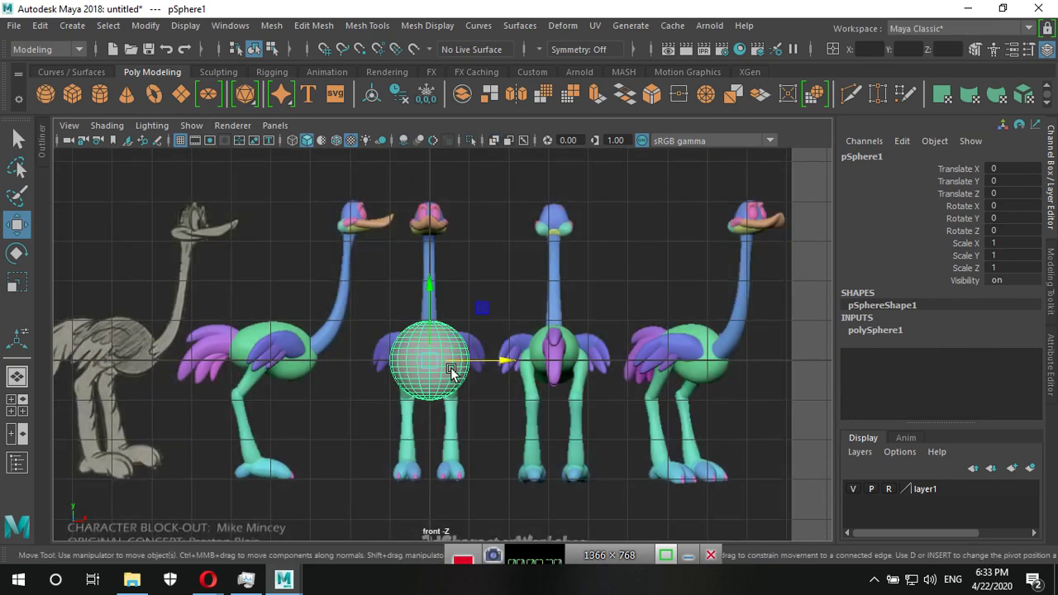
left_click(1051, 360)
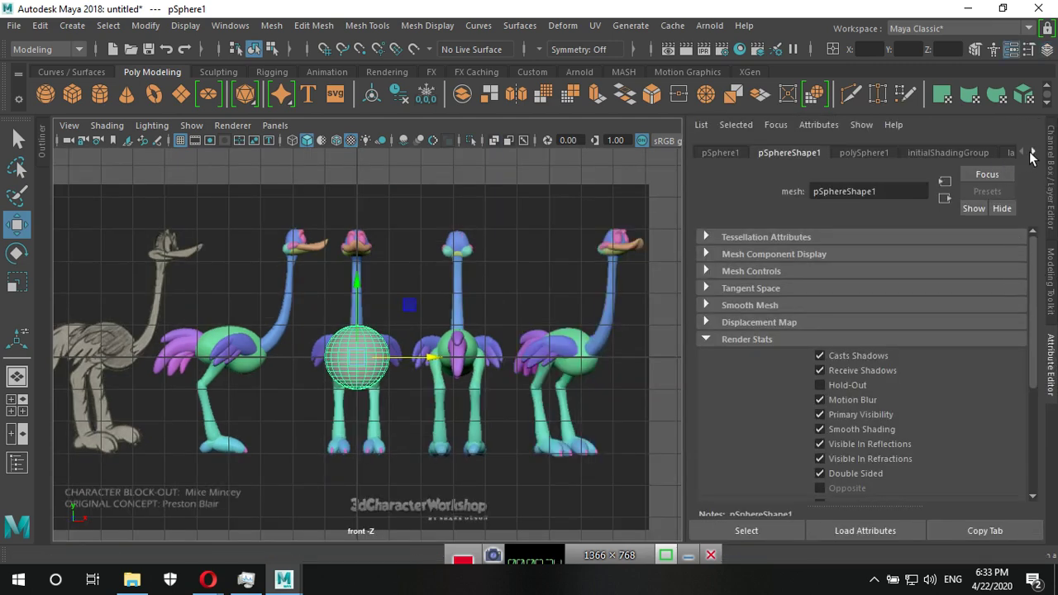
Make the lambert1 material partly transparent.
left_click(1030, 156)
left_click(984, 155)
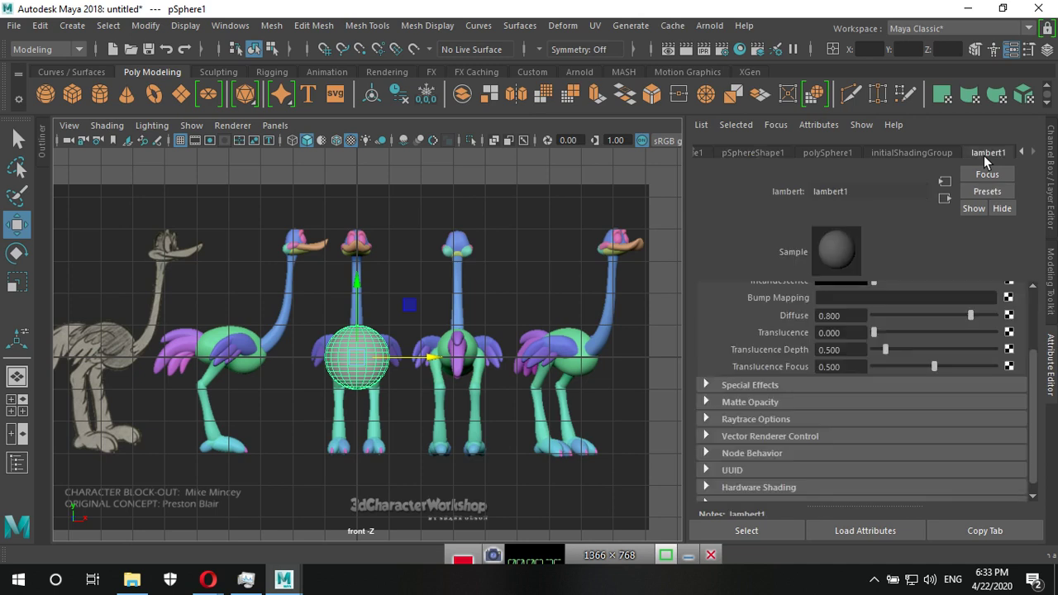
scroll(981, 370, "up", 2)
scroll(981, 369, "up", 2)
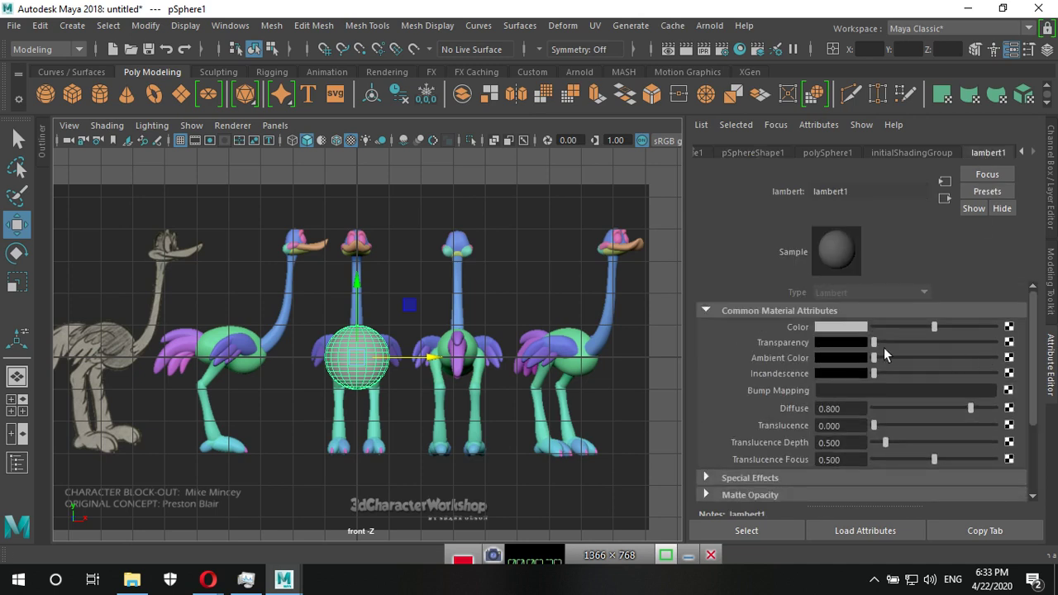
left_click_drag(880, 343, 967, 342)
scroll(353, 376, "up", 3)
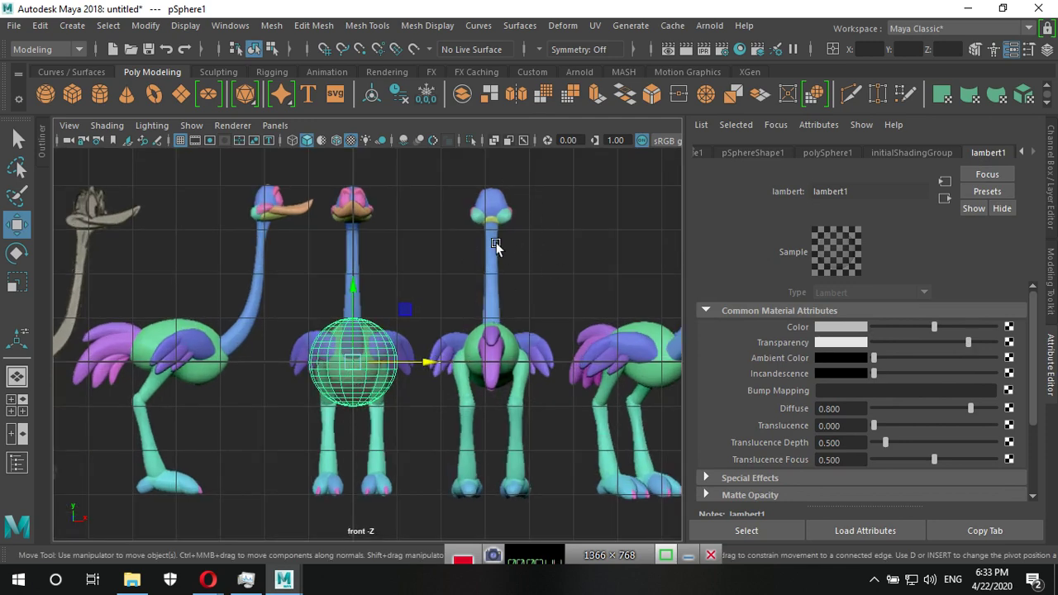
scroll(332, 394, "up", 3)
scroll(338, 404, "up", 2)
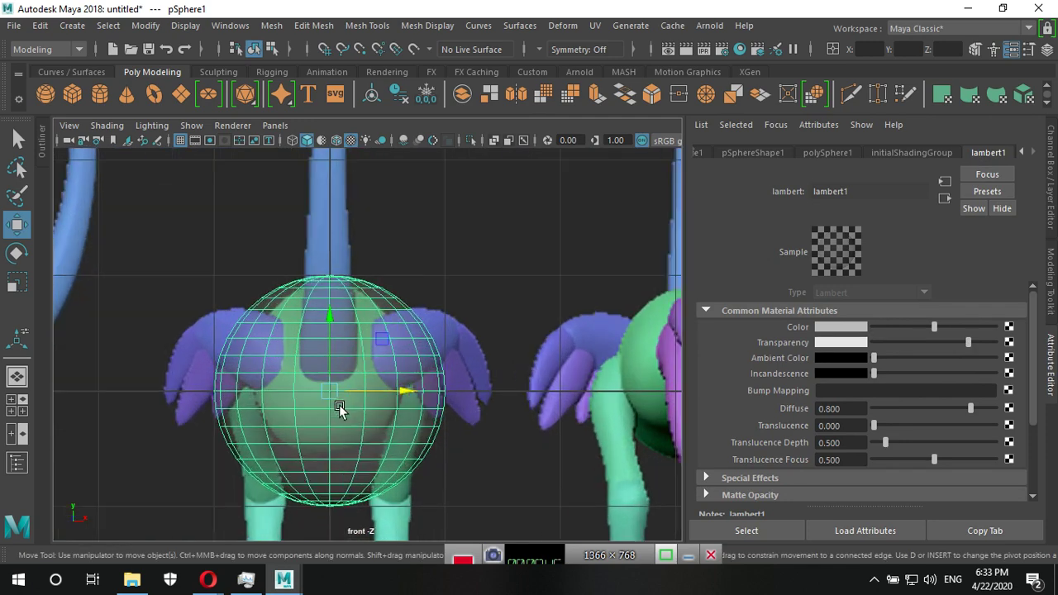
Try several lambert1 transparency levels, leaving Transparency back at zero.
left_click_drag(974, 342, 1000, 342)
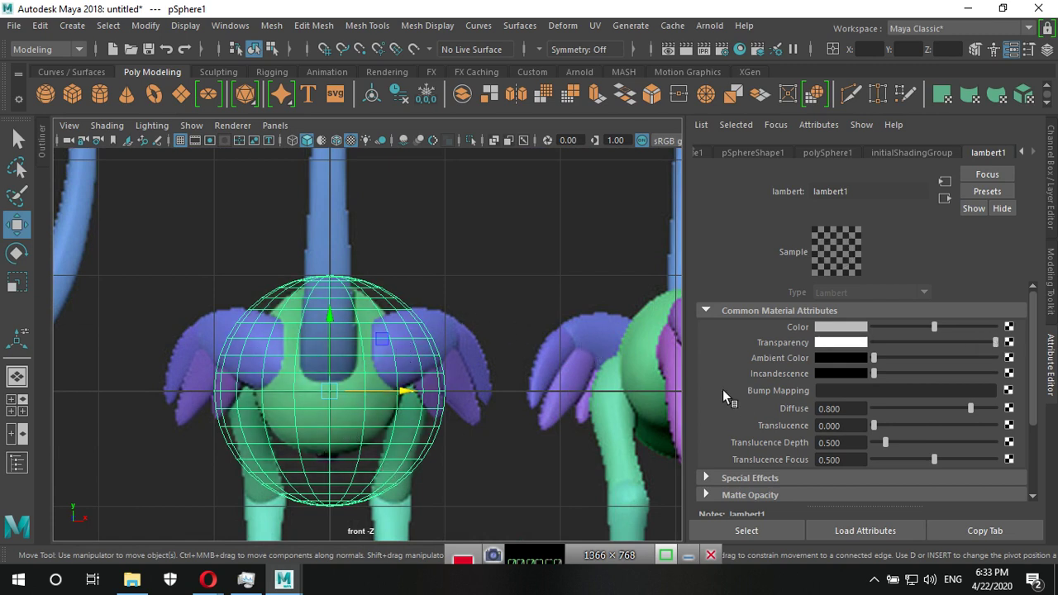
mouse_move(984, 334)
left_mouse_down()
mouse_move(968, 345)
mouse_move(882, 345)
mouse_move(983, 344)
mouse_move(855, 345)
mouse_move(1003, 345)
mouse_move(870, 329)
left_mouse_up()
mouse_move(858, 339)
left_mouse_down()
mouse_move(886, 344)
mouse_move(845, 344)
mouse_move(965, 347)
mouse_move(846, 347)
left_mouse_up()
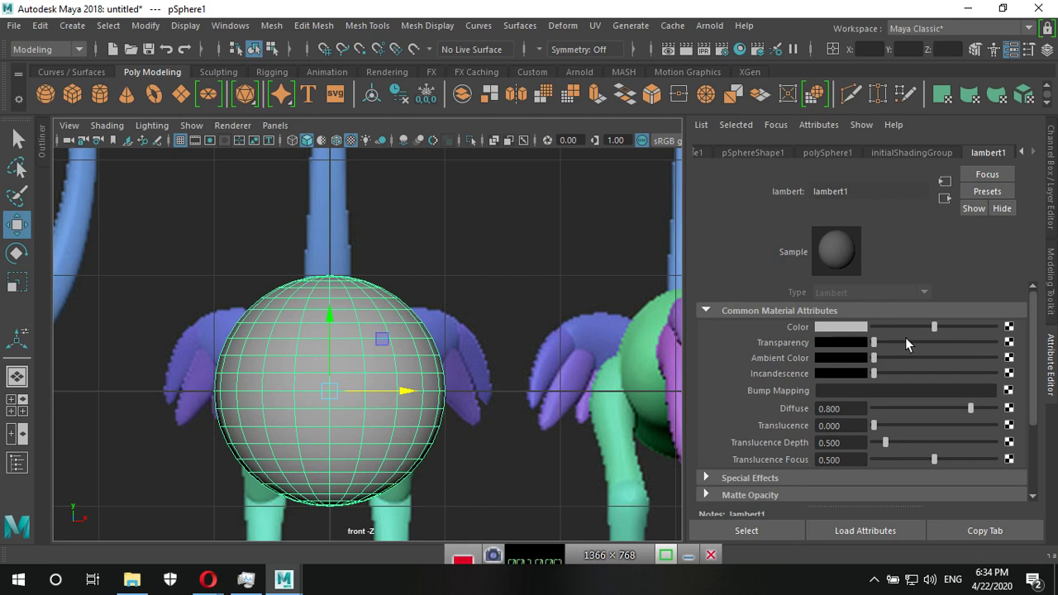
left_click_drag(906, 339, 935, 342)
scroll(368, 399, "down", 5)
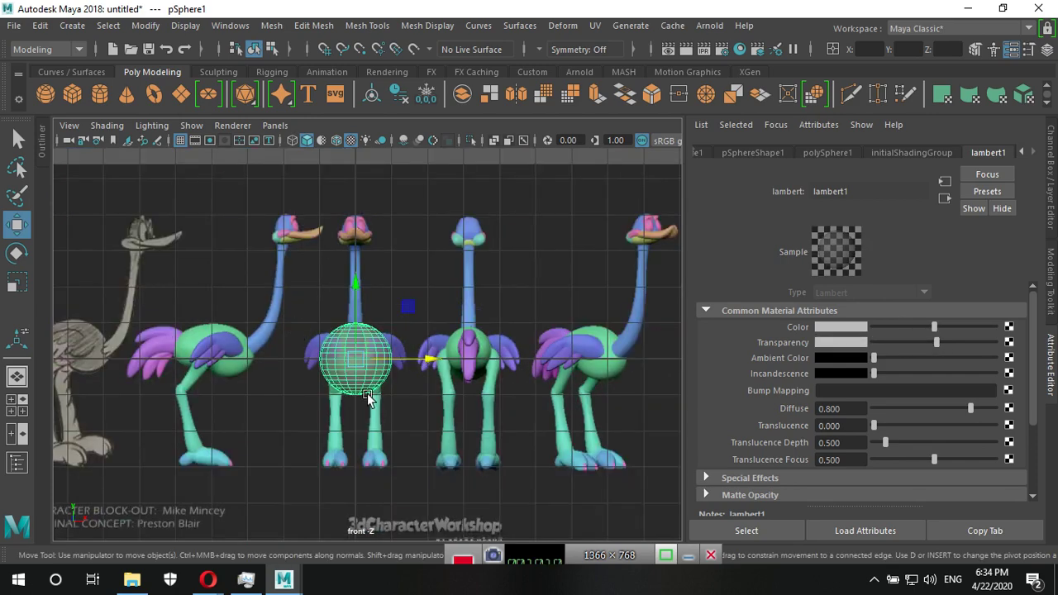
scroll(389, 405, "down", 2)
scroll(430, 382, "up", 2)
scroll(447, 355, "up", 1)
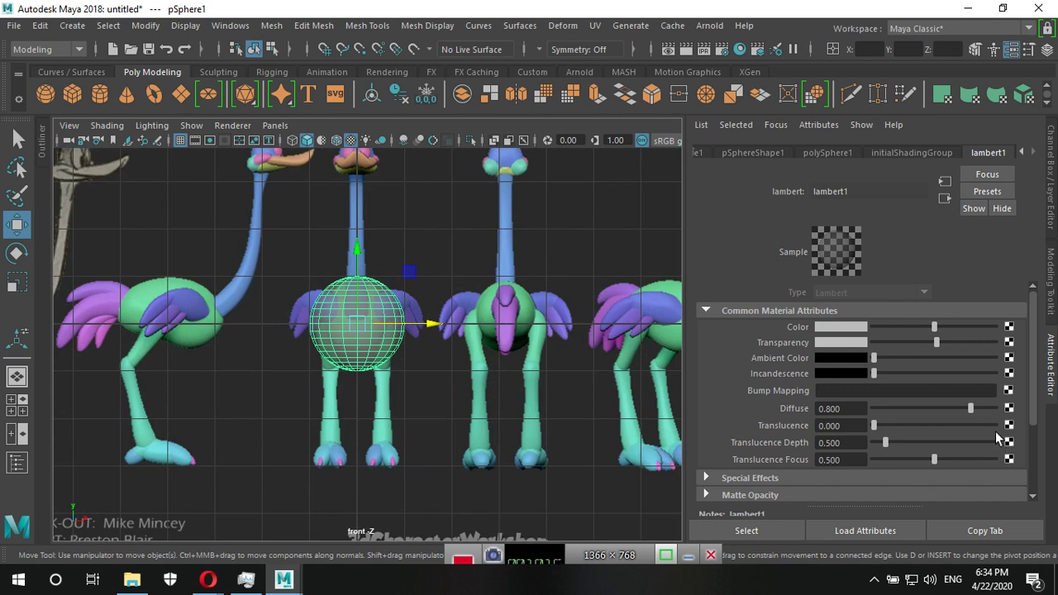
mouse_move(937, 346)
left_mouse_down()
mouse_move(876, 342)
mouse_move(944, 340)
mouse_move(830, 348)
left_mouse_up()
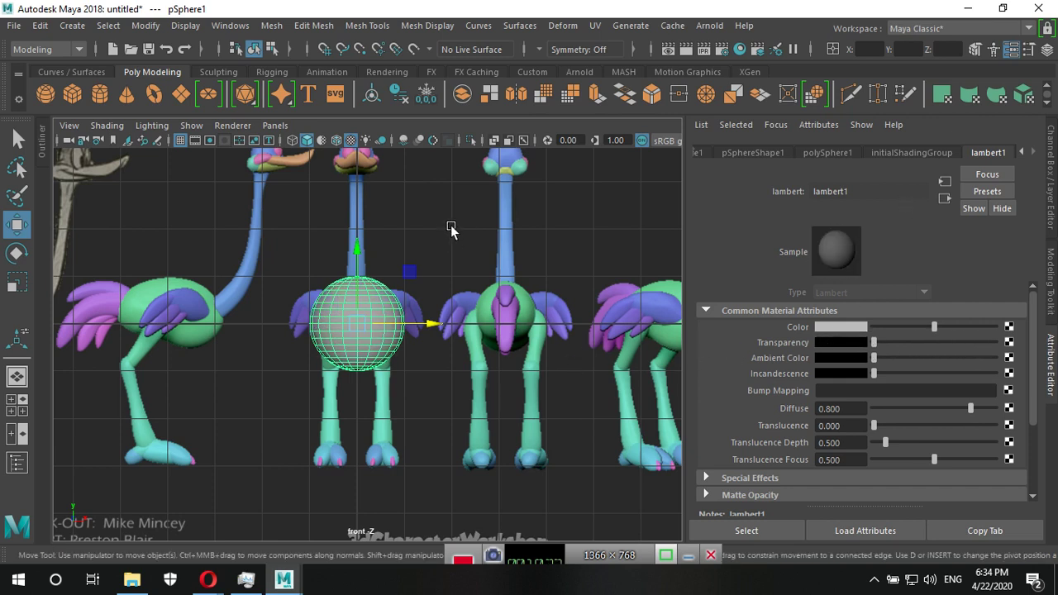
Assign a new Lambert material to the sphere with Transparency at maximum.
right_click(372, 295)
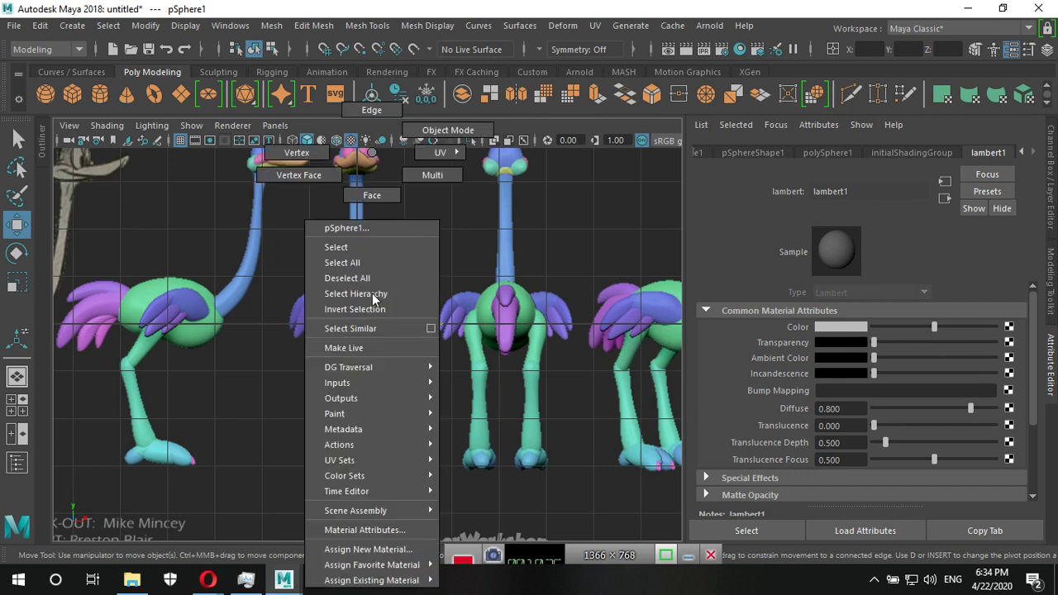
mouse_move(372, 564)
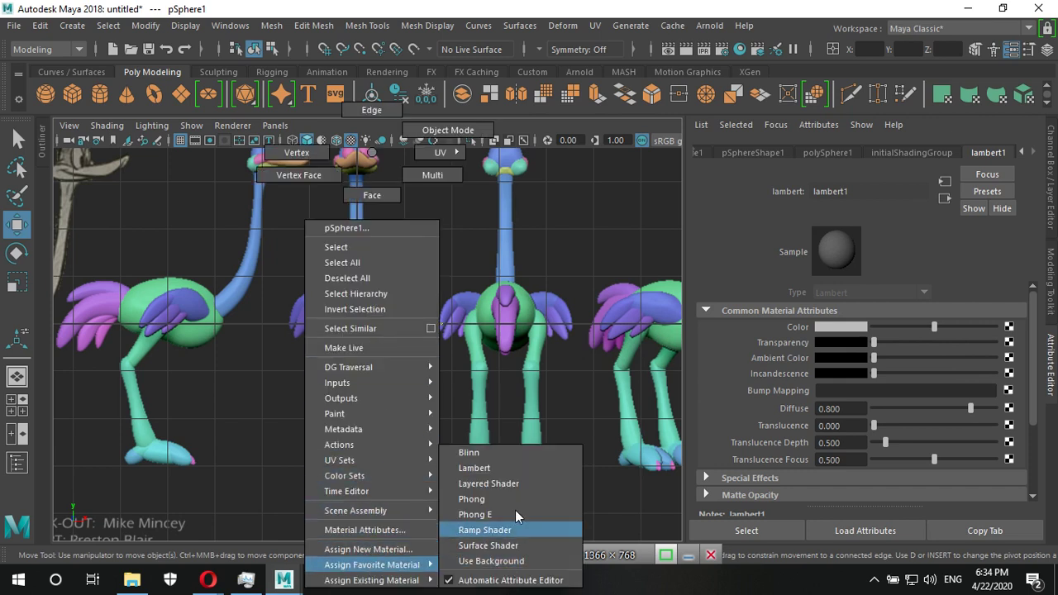
left_click(500, 466)
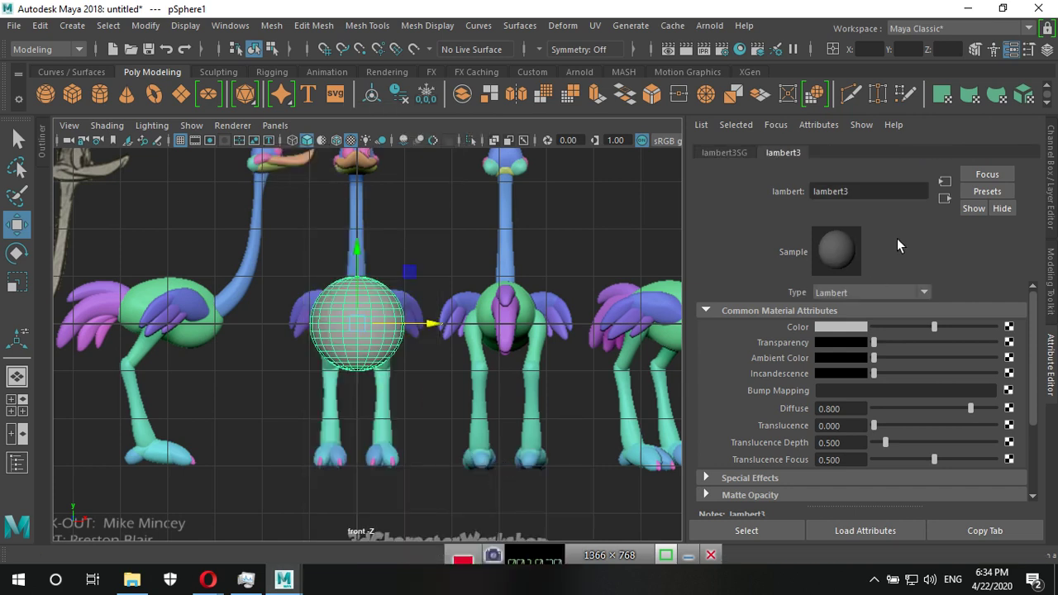
left_click_drag(881, 342, 1054, 343)
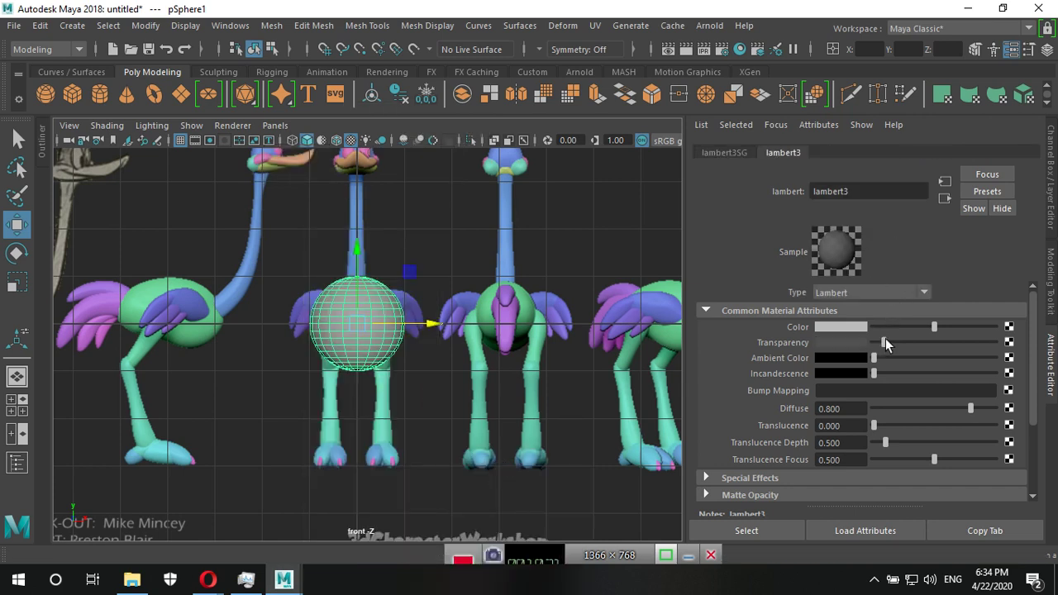
Rename the new material lambert3 to 'Trong'.
left_click(878, 191)
double_click(876, 191)
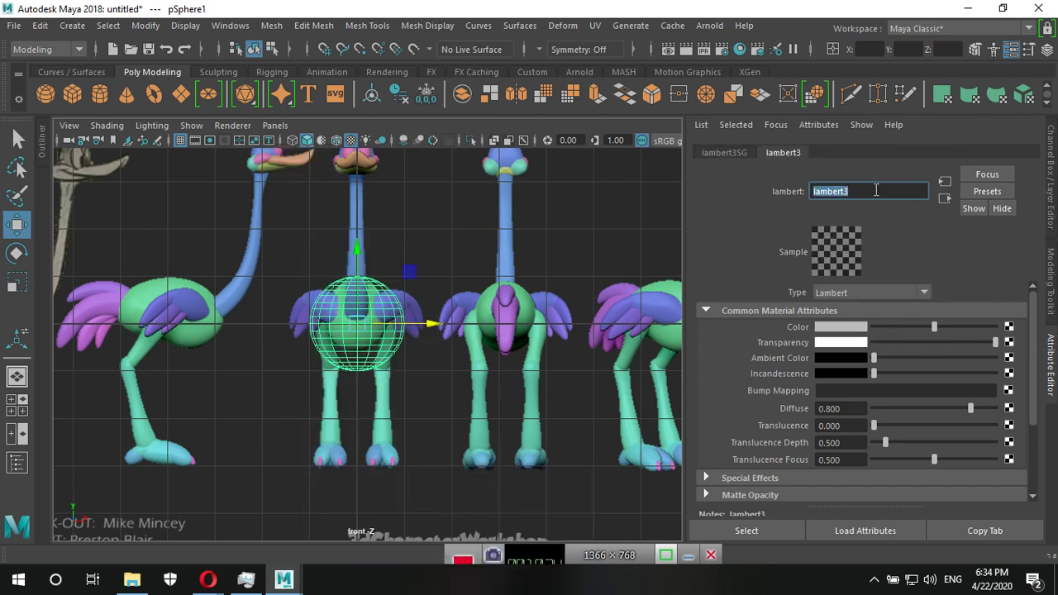
type("Trong")
key("Return")
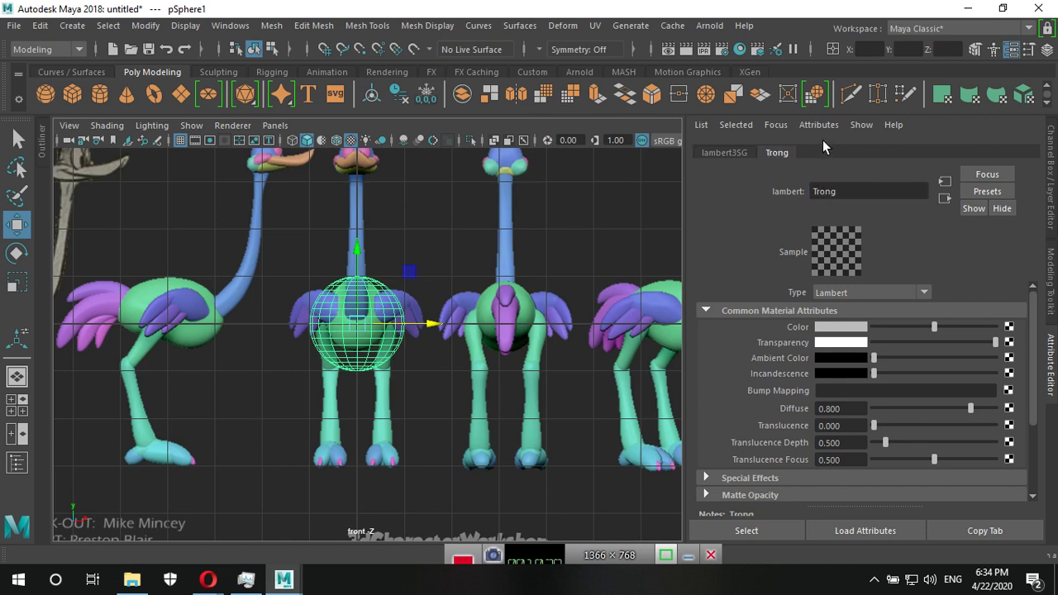
scroll(579, 376, "up", 3)
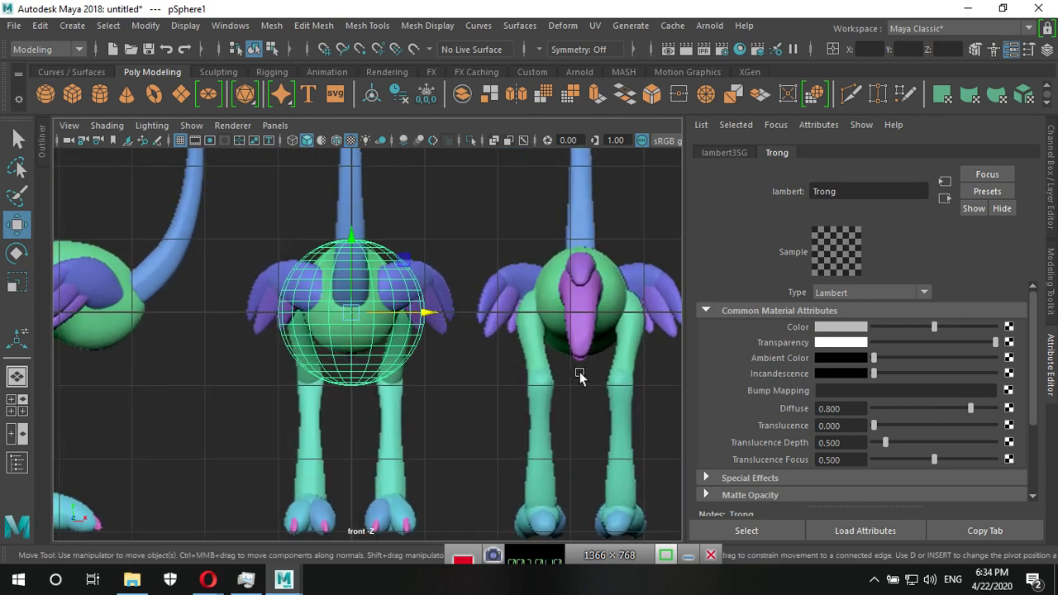
scroll(578, 376, "up", 2)
right_click_drag(404, 153, 399, 209)
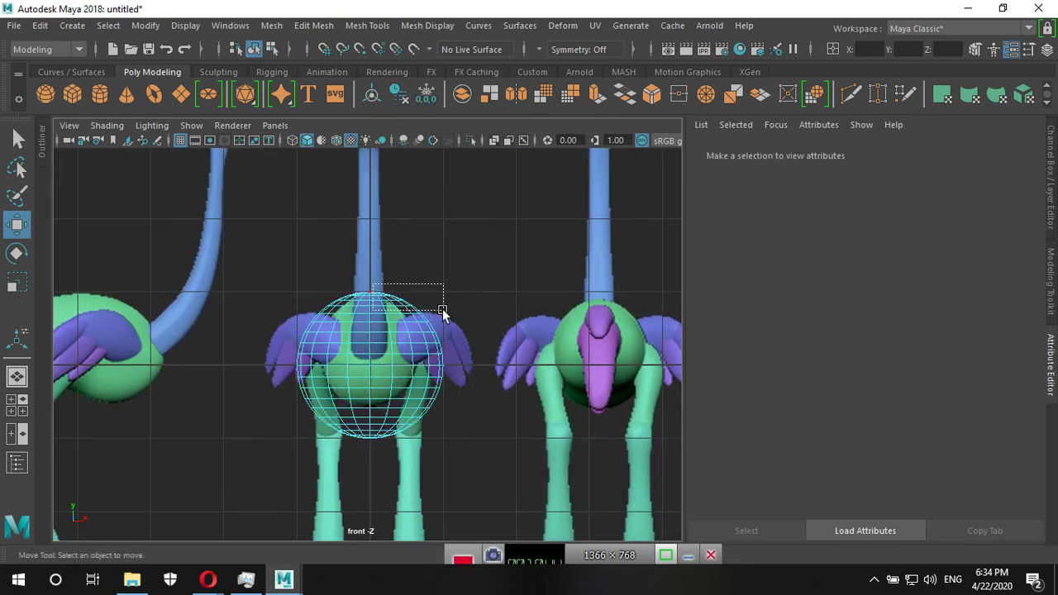
Raise the sphere's top faces into a neck-like extension and give it grey lambert1.
mouse_move(373, 284)
left_mouse_down()
mouse_move(443, 311)
mouse_move(414, 235)
left_mouse_up()
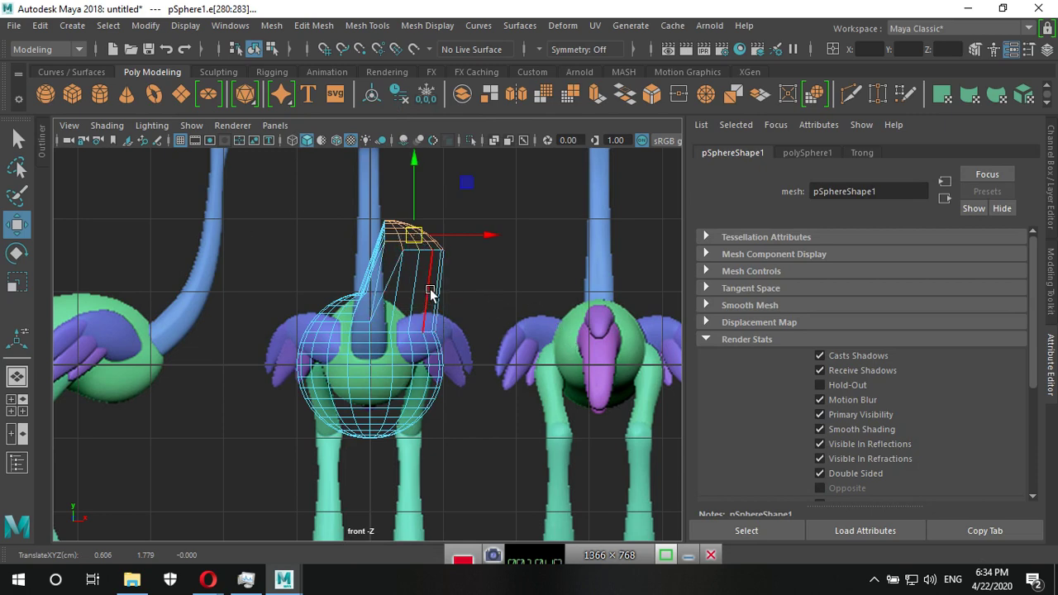
right_click_drag(413, 151, 495, 109)
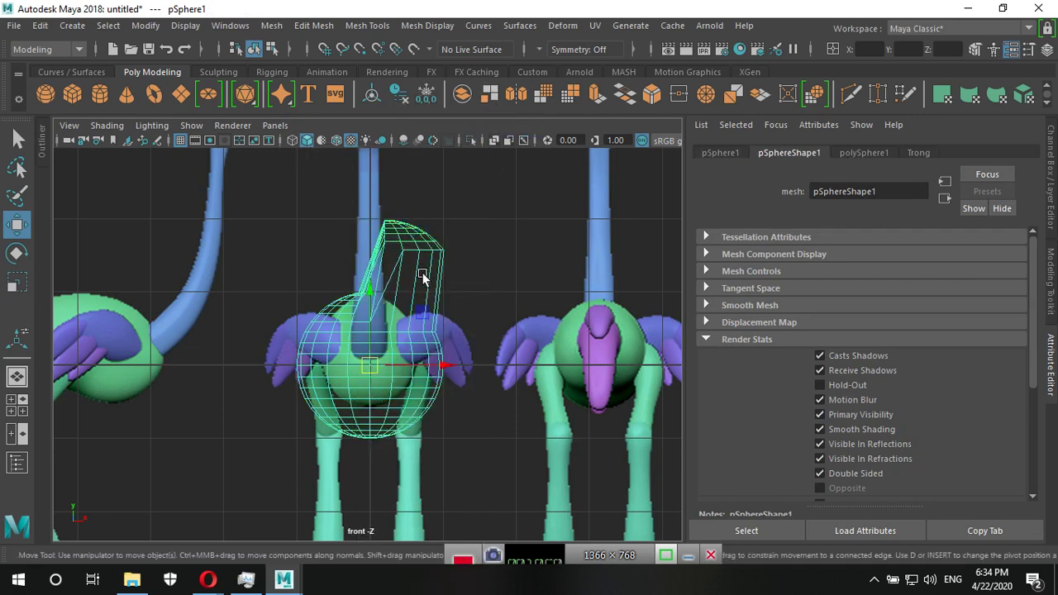
right_click(425, 249)
mouse_move(425, 580)
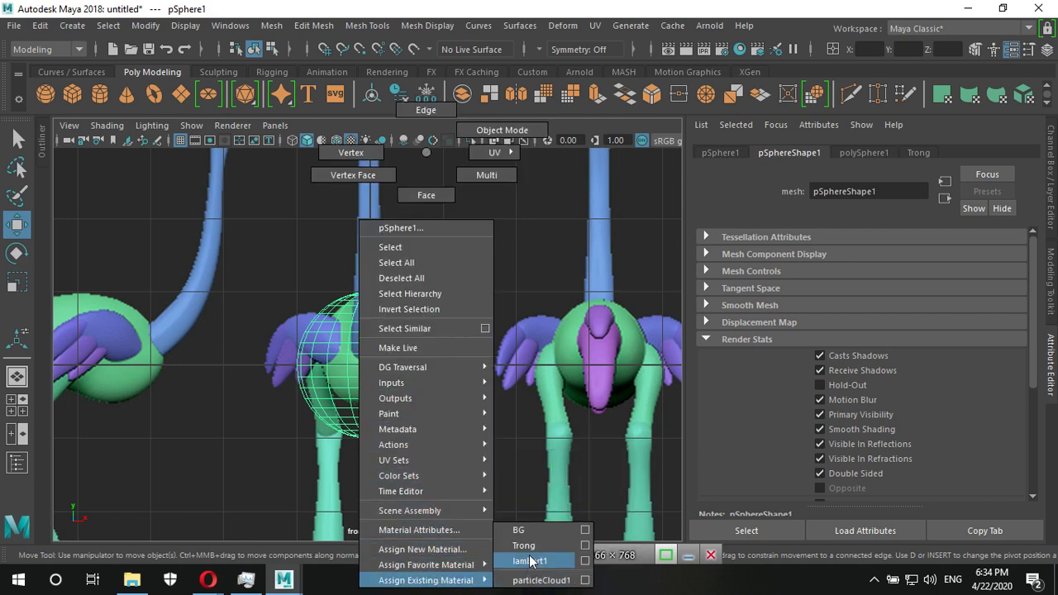
left_click(551, 562)
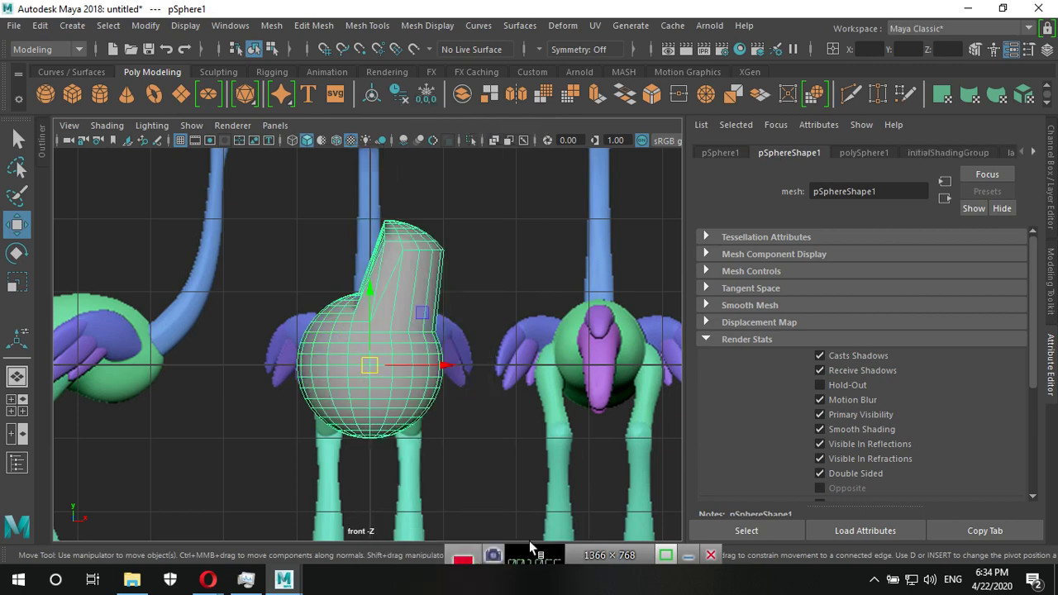
Try Trong on the sphere, restore lambert1, then delete the misshapen sphere.
right_click(414, 250)
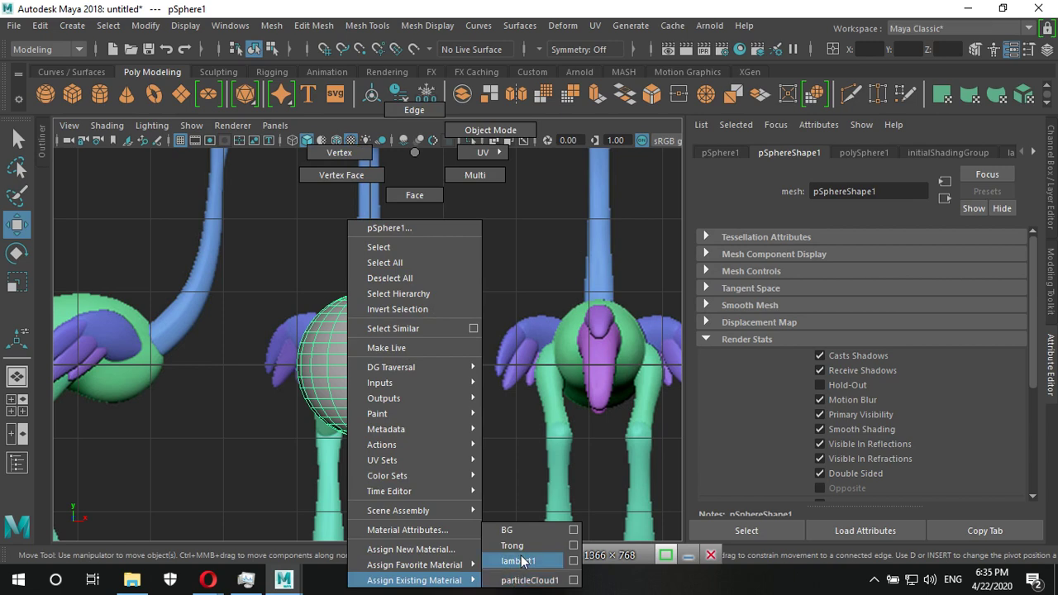
mouse_move(414, 580)
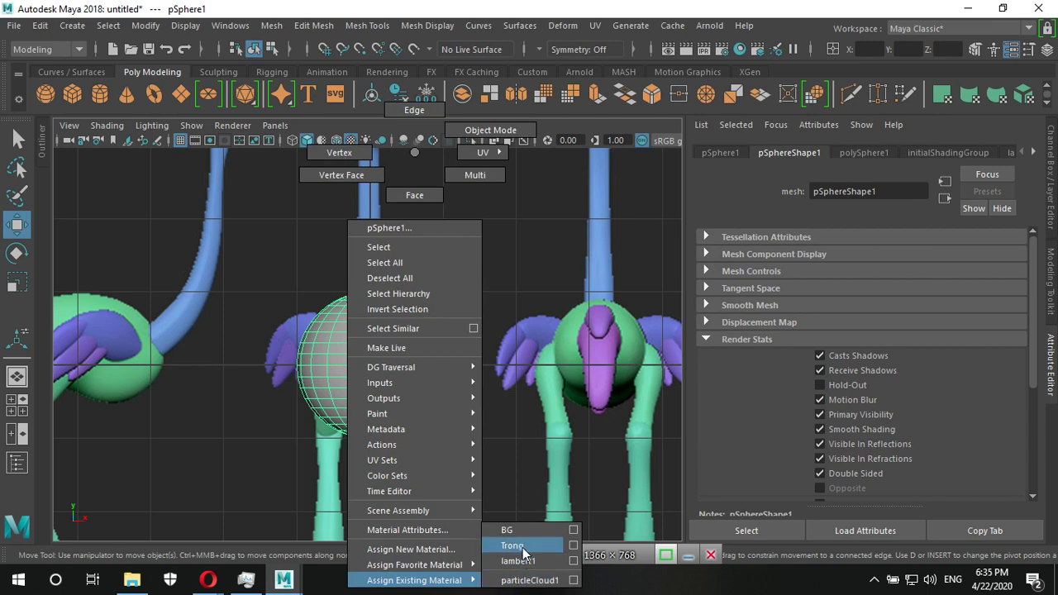
left_click(523, 550)
right_click(405, 238)
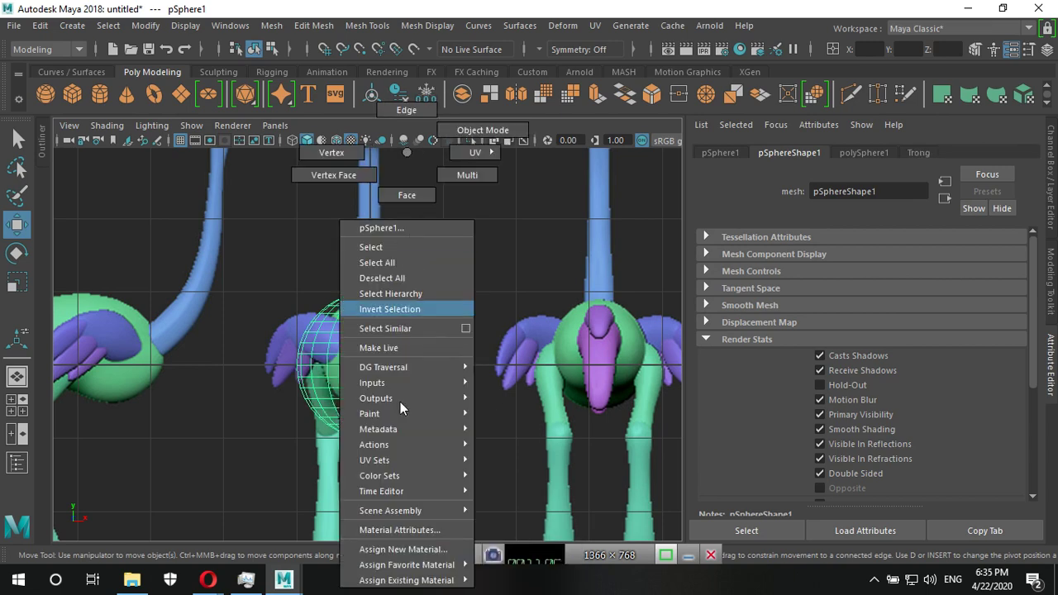
left_click(521, 560)
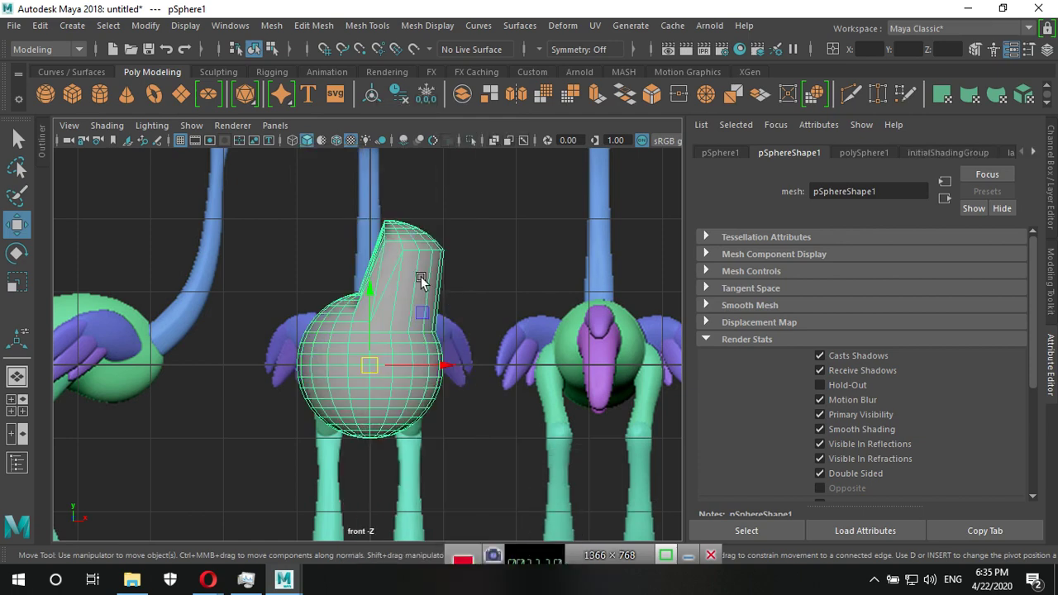
key("Delete")
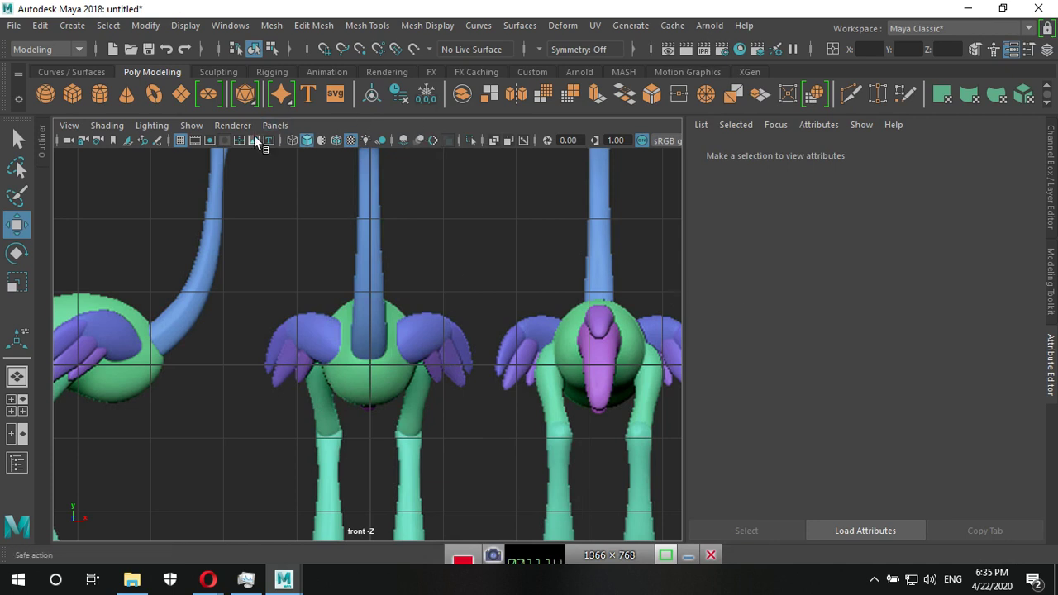
Create a new polygon sphere with the Trong material and scale it horizontally.
left_click(46, 91)
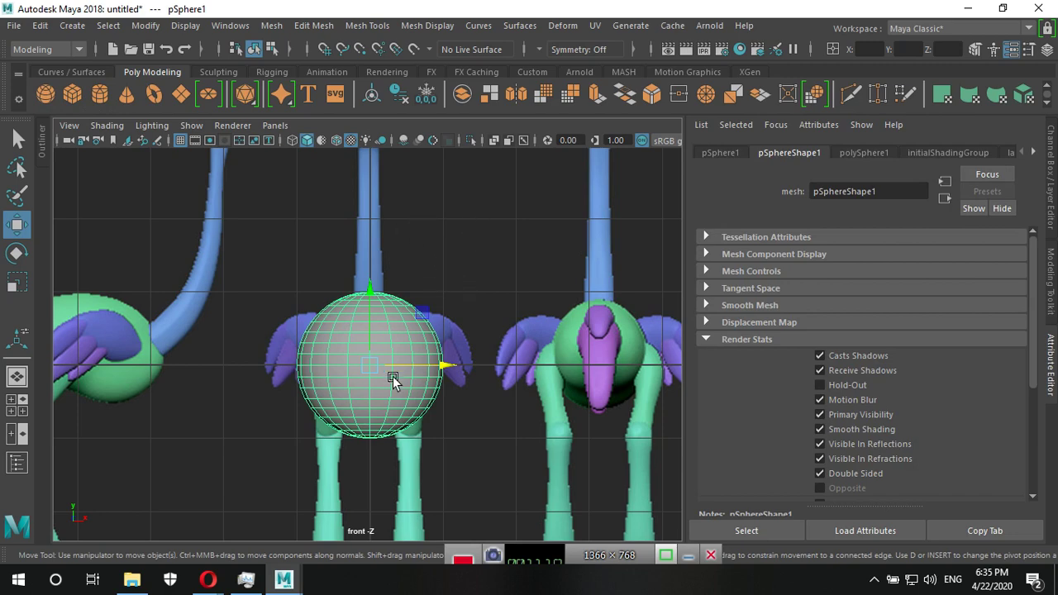
right_click(456, 233)
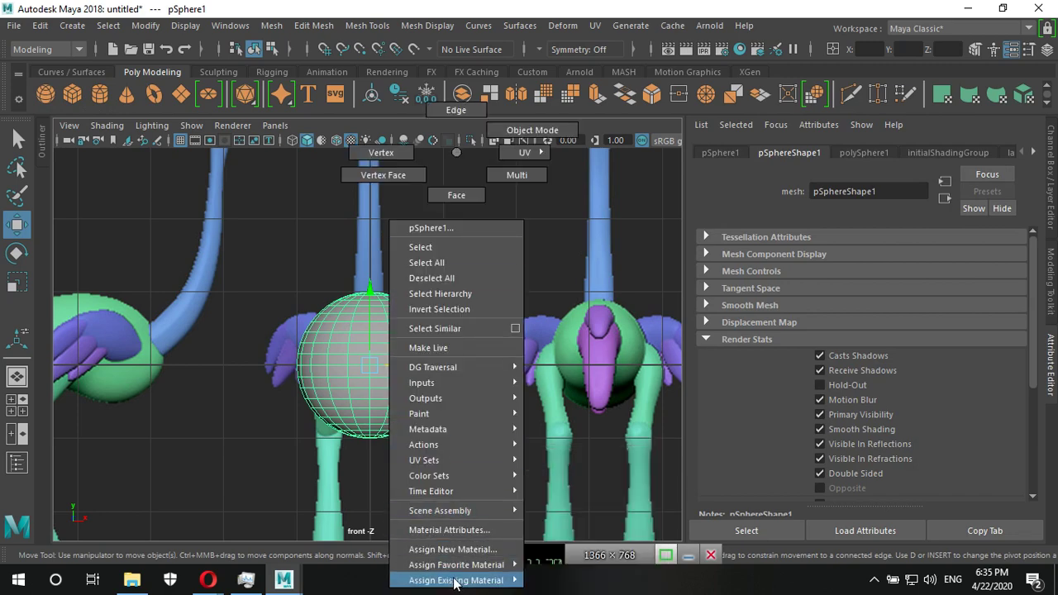
left_click(576, 547)
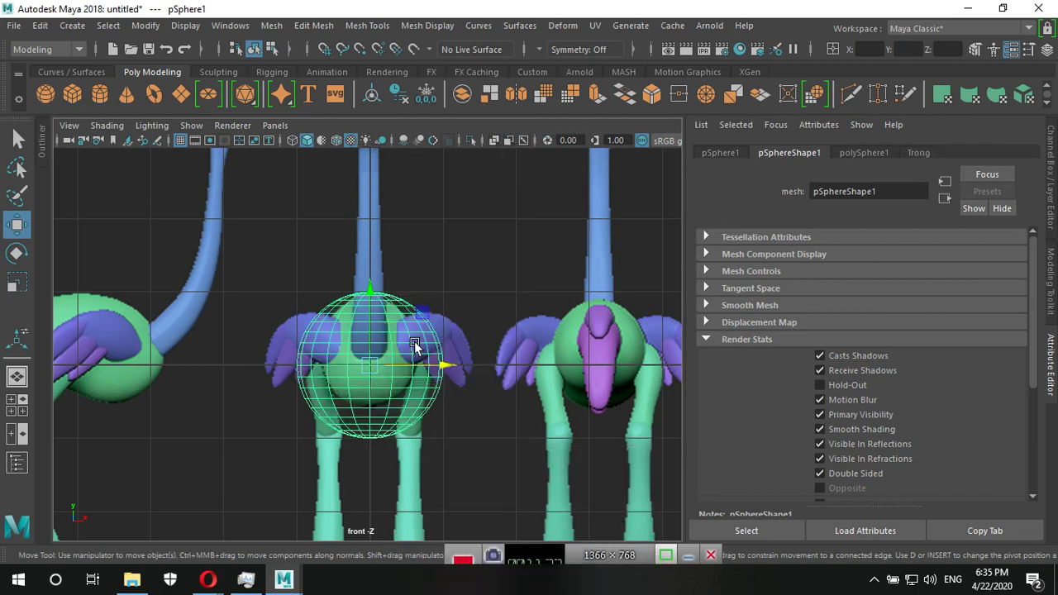
key("r")
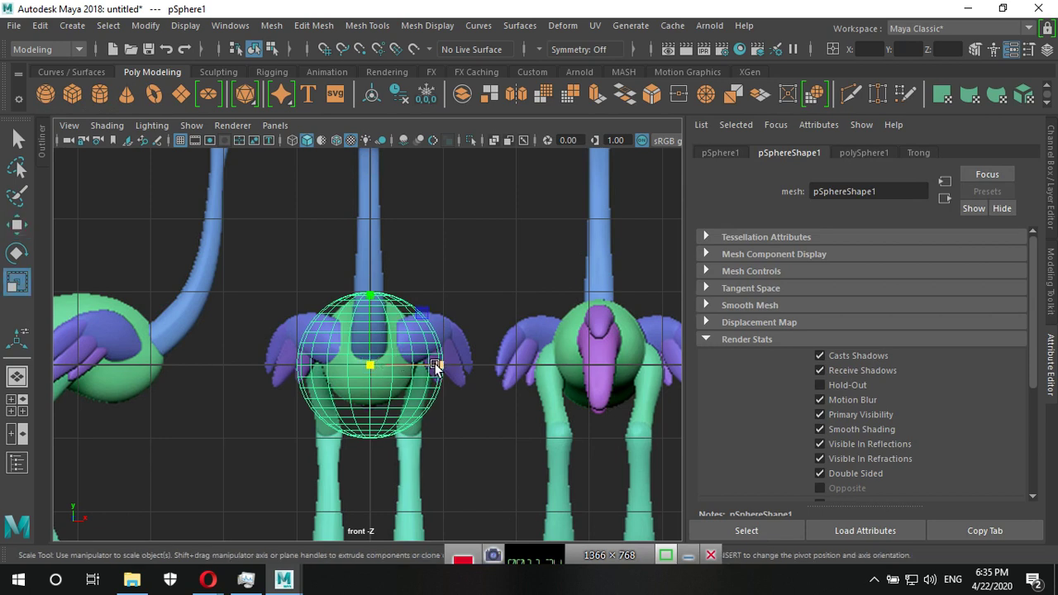
left_click_drag(438, 365, 415, 363)
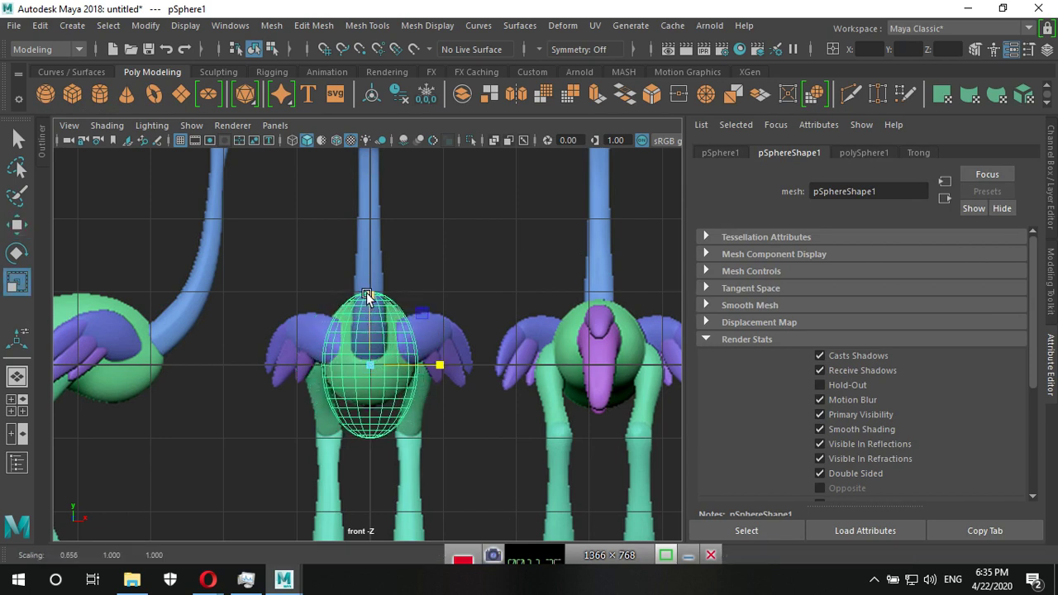
mouse_move(367, 296)
left_mouse_down()
mouse_move(367, 306)
mouse_move(369, 289)
left_mouse_up()
key("w")
Switch to an enlarged side view of the ostrich body and deselect the sphere.
scroll(370, 376, "up", 3)
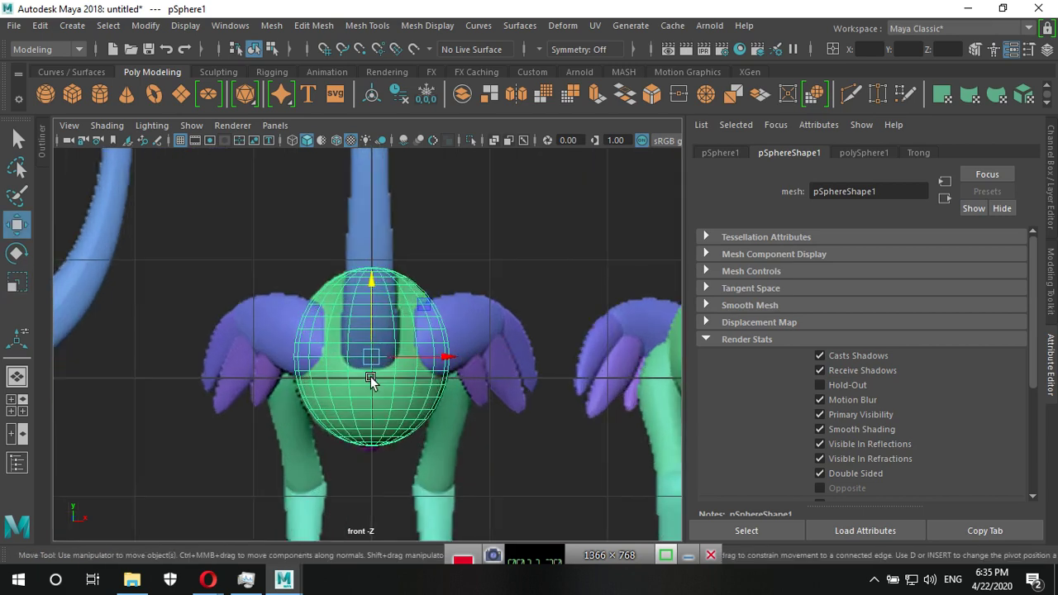
scroll(370, 376, "up", 2)
scroll(410, 330, "down", 5)
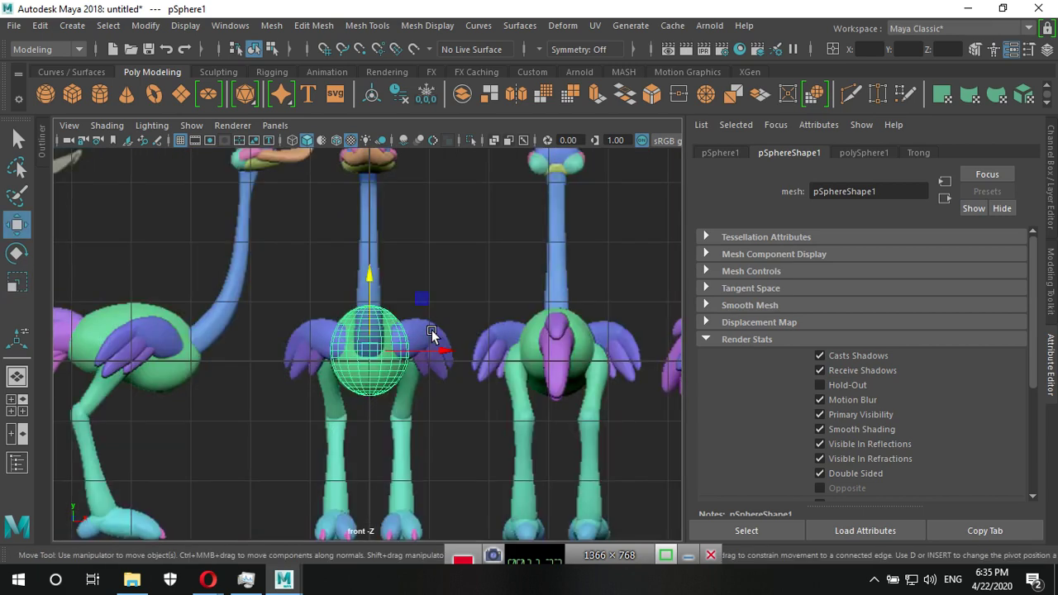
key("space")
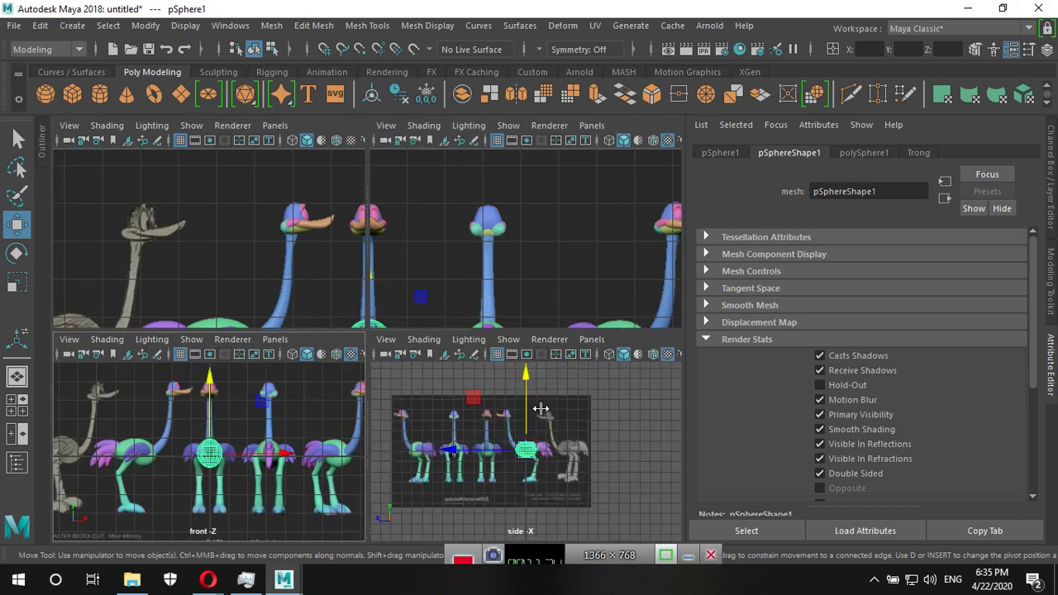
key("space")
scroll(442, 377, "up", 2)
scroll(435, 376, "up", 2)
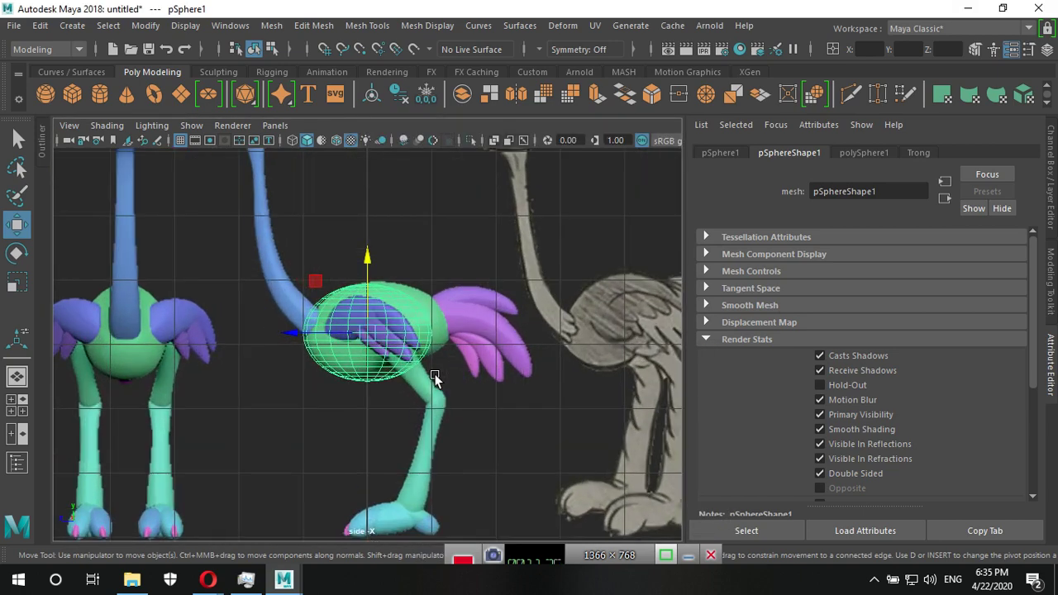
scroll(436, 373, "up", 2)
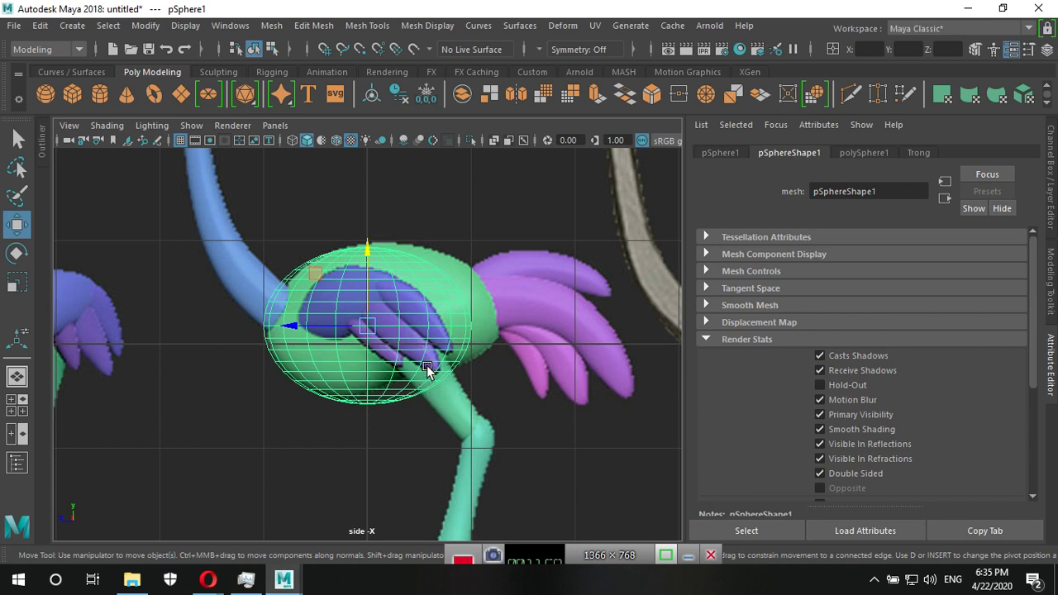
left_click(427, 367)
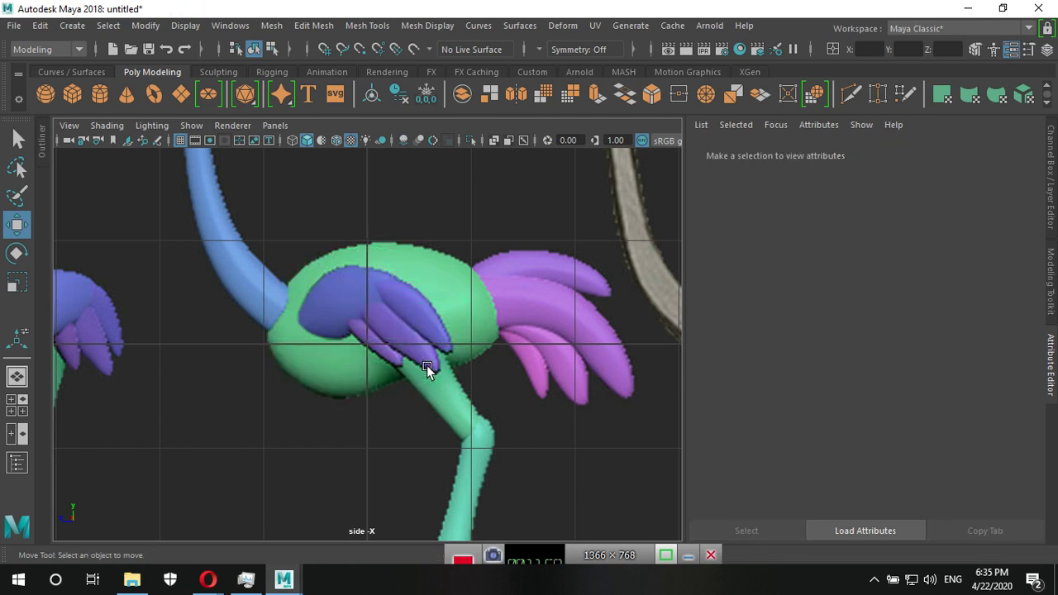
Create pCube1, give it the Trong material, smooth it once, and return to object mode.
left_click(72, 98)
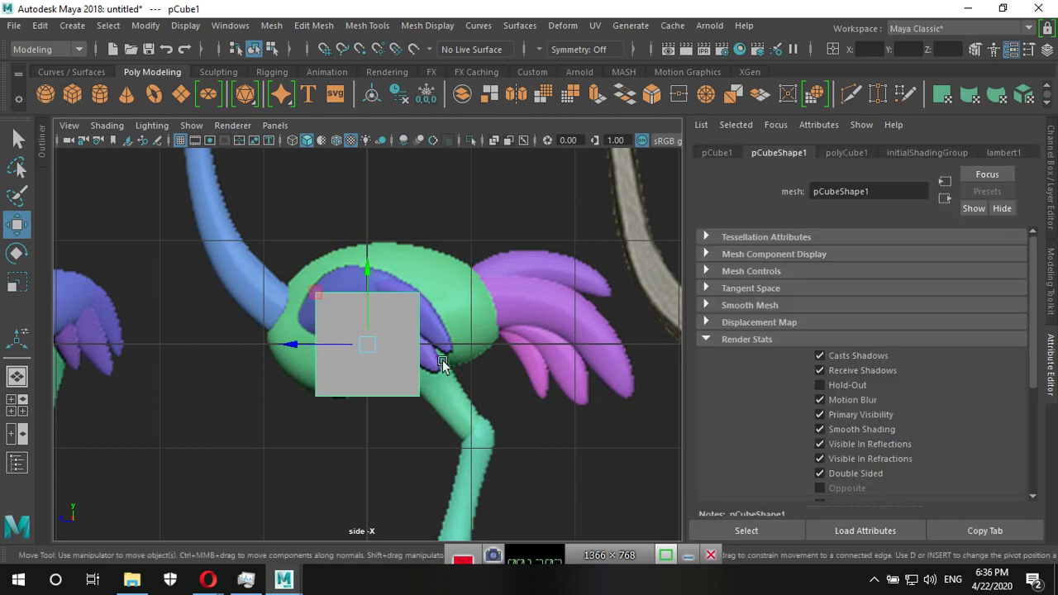
mouse_move(470, 230)
right_mouse_down()
mouse_move(576, 560)
mouse_move(569, 545)
right_mouse_up()
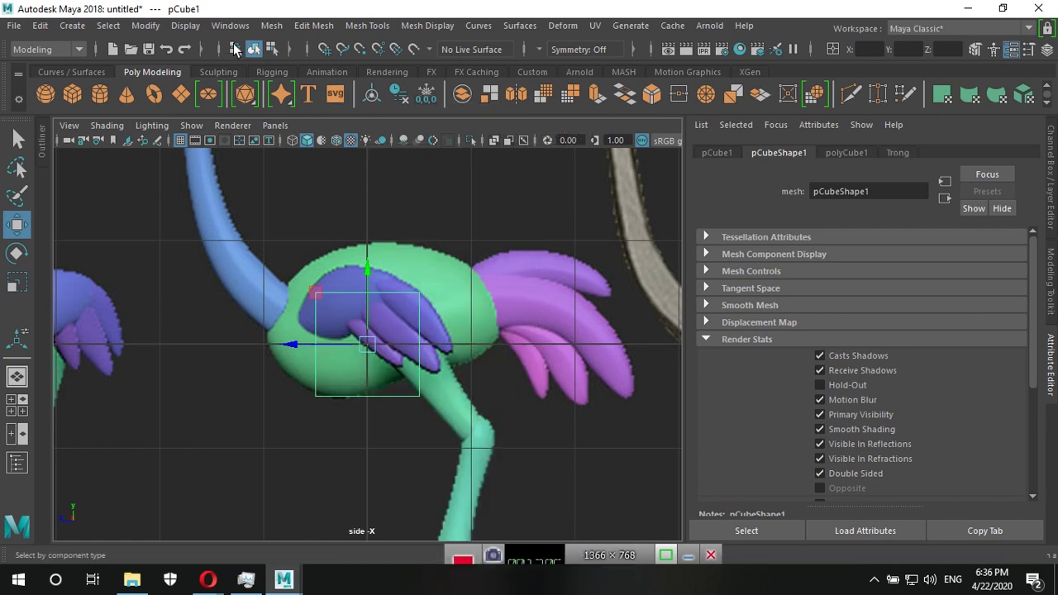
left_click(239, 28)
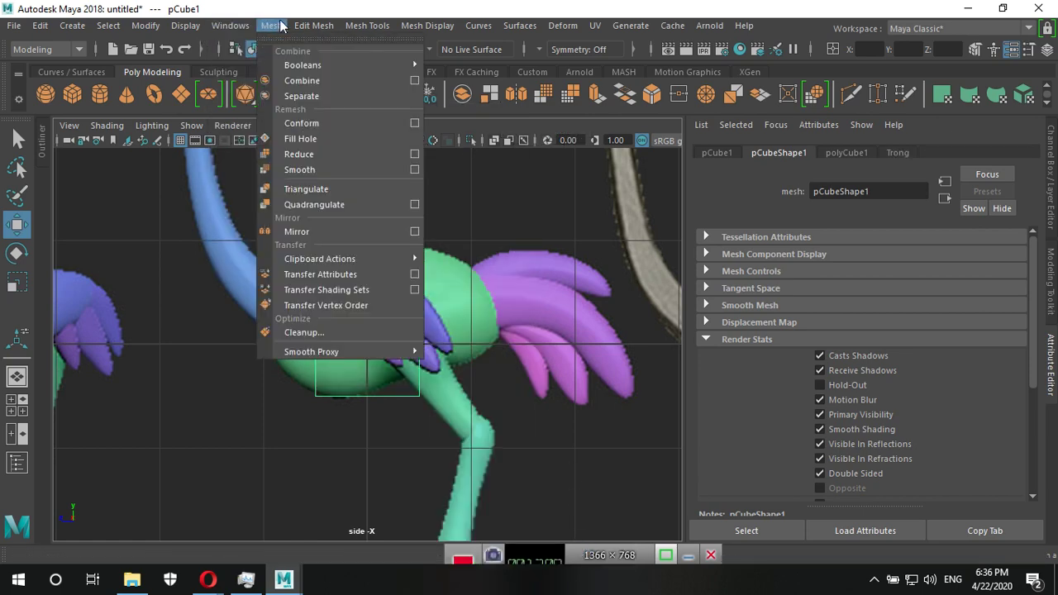
left_click(303, 170)
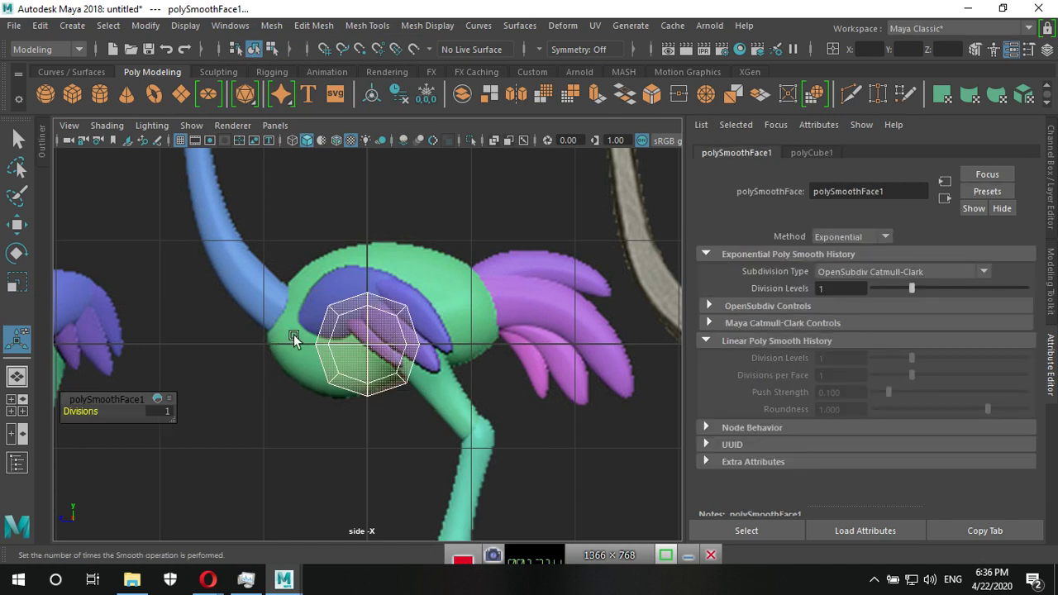
right_click_drag(366, 152, 467, 133)
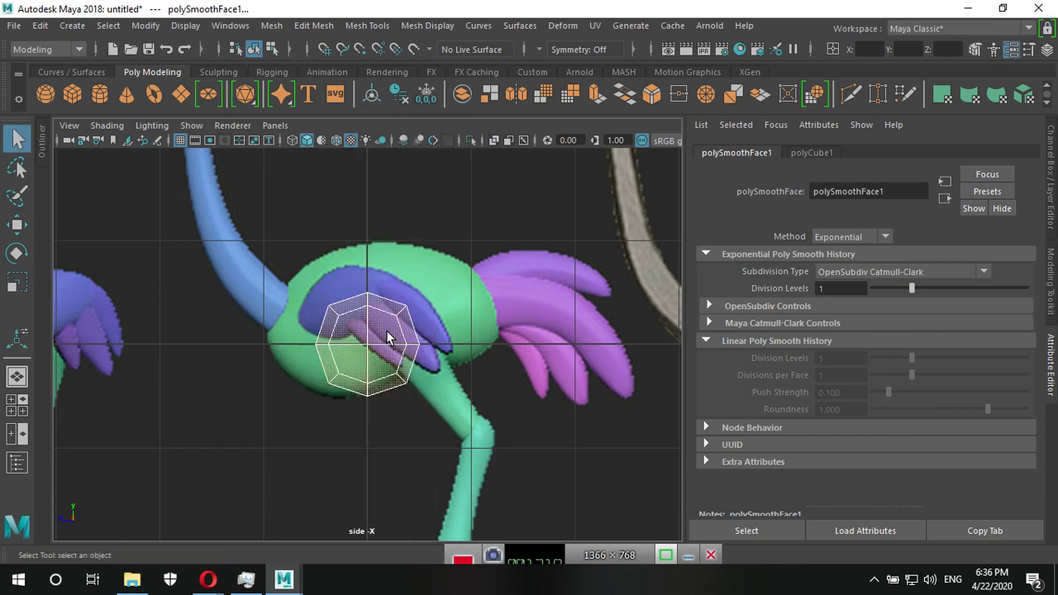
right_click_drag(389, 337, 462, 132)
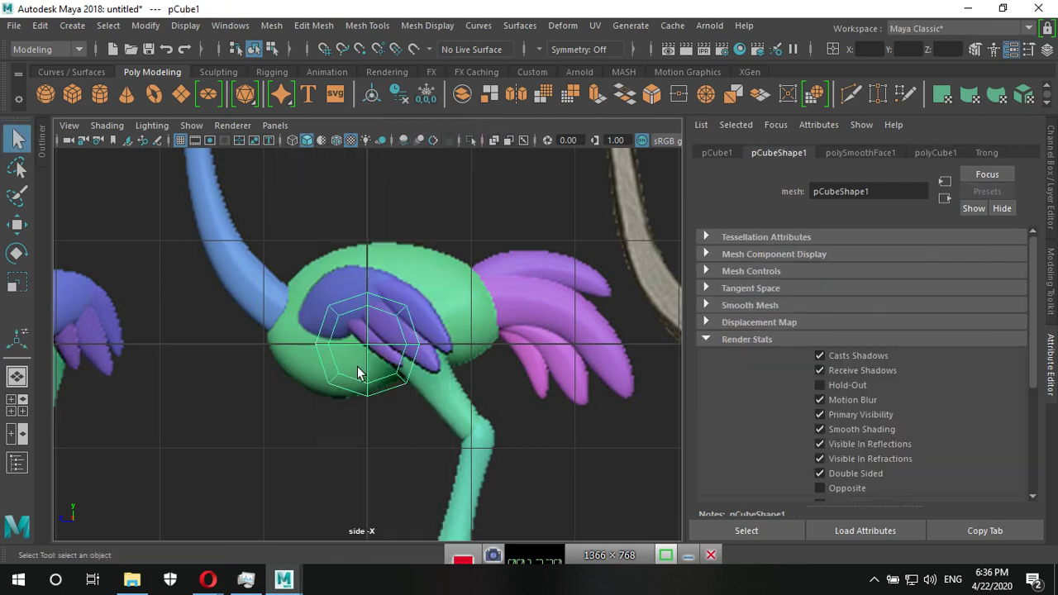
Raise the smoothed cube, scale it up and tilt it 15° on X to match the body.
key("w")
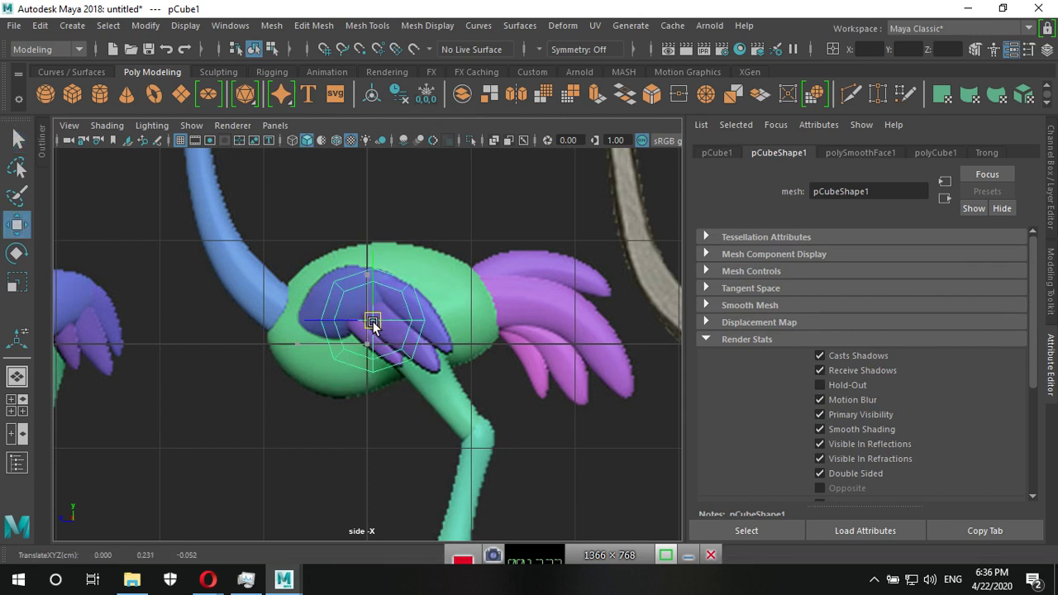
mouse_move(369, 343)
left_mouse_down()
mouse_move(374, 314)
mouse_move(416, 305)
left_mouse_up()
key("r")
key("e")
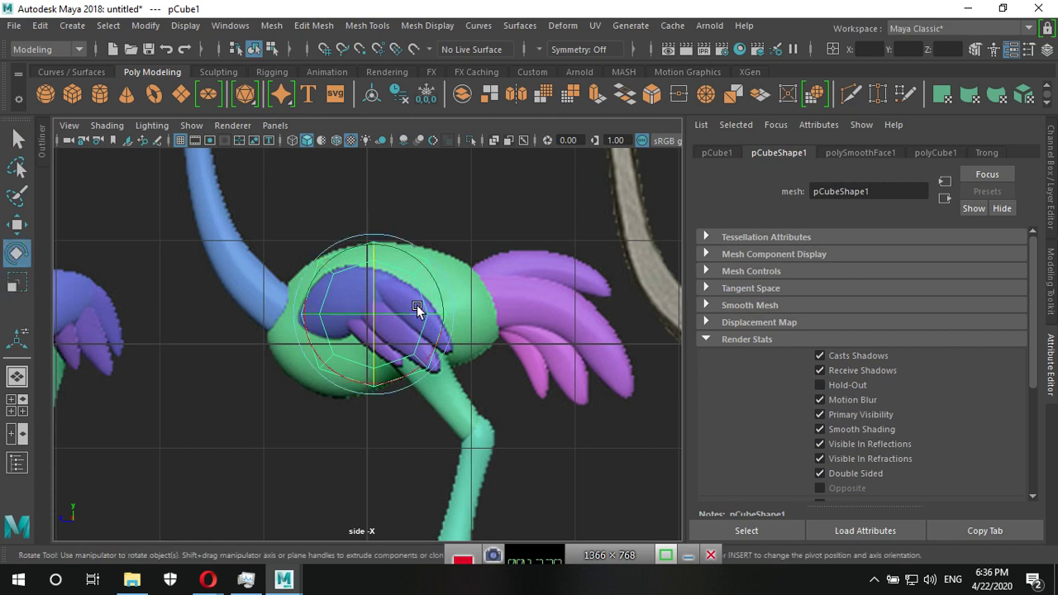
left_click_drag(431, 352, 435, 337)
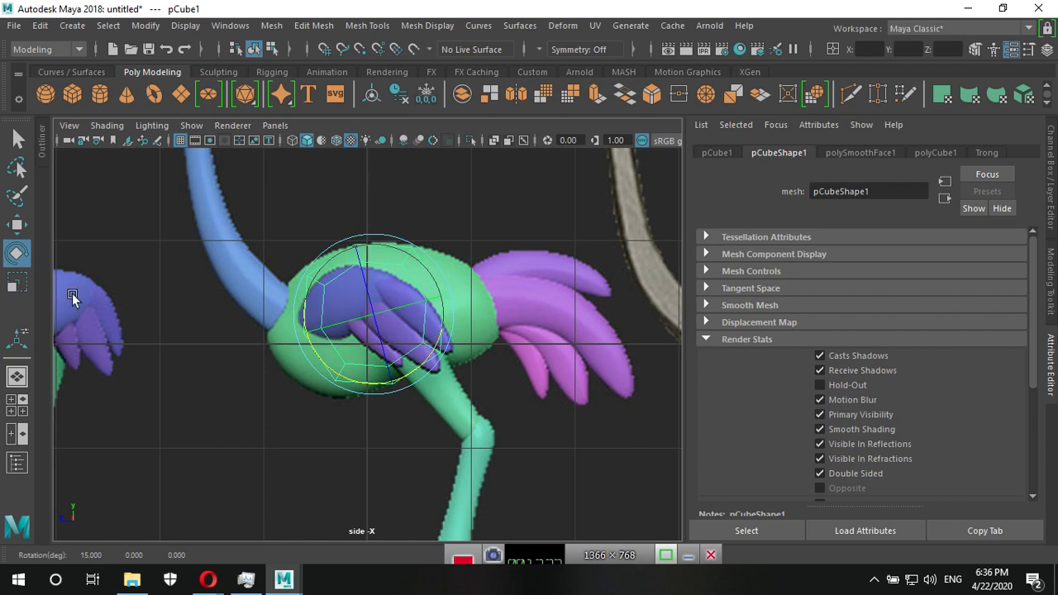
Reset the Rotate Tool settings so rotation step snapping is Off, returning to Move.
double_click(20, 256)
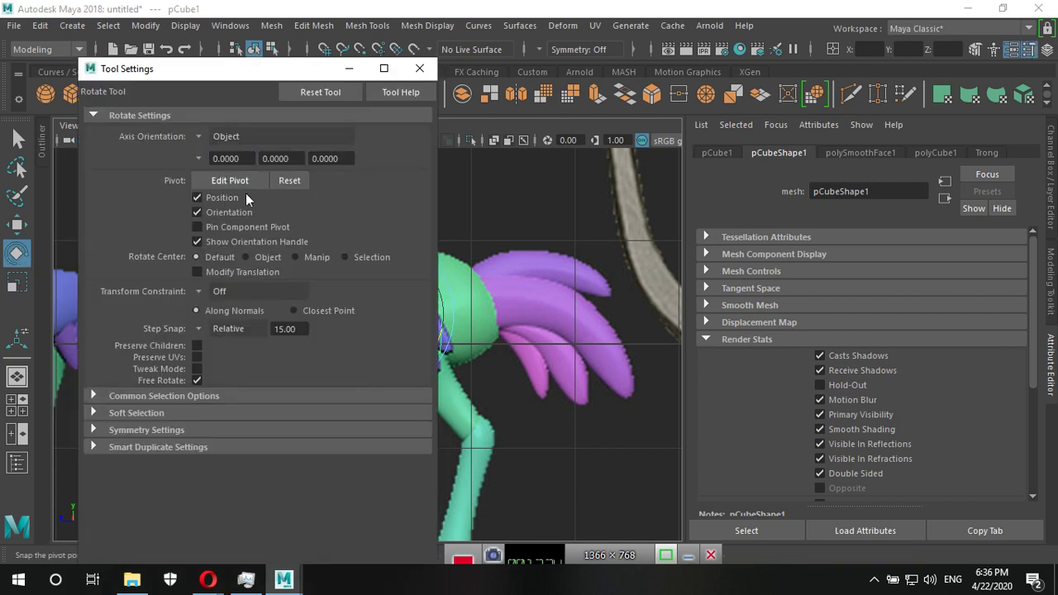
left_click(419, 68)
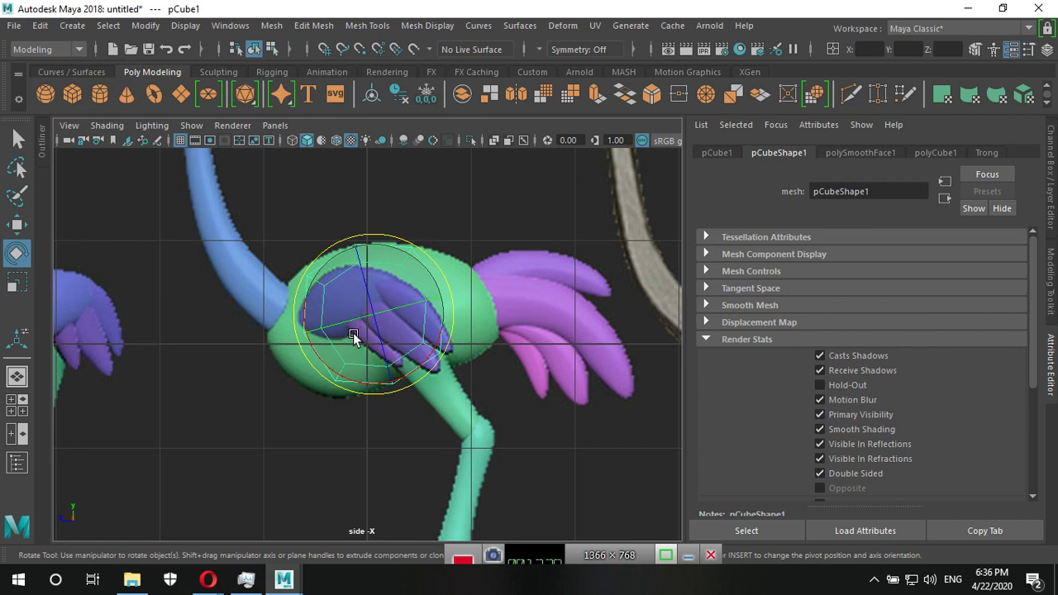
key("w")
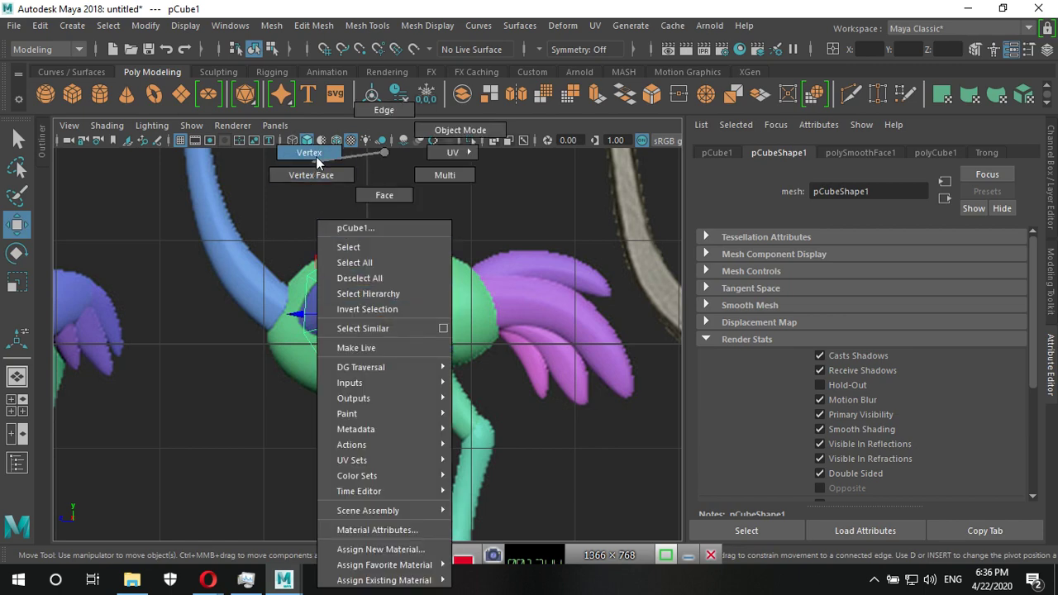
In vertex mode, pull the cage's left vertices leftward and shift the right-side vertices.
right_click_drag(378, 150, 320, 159)
left_click_drag(273, 256, 352, 395)
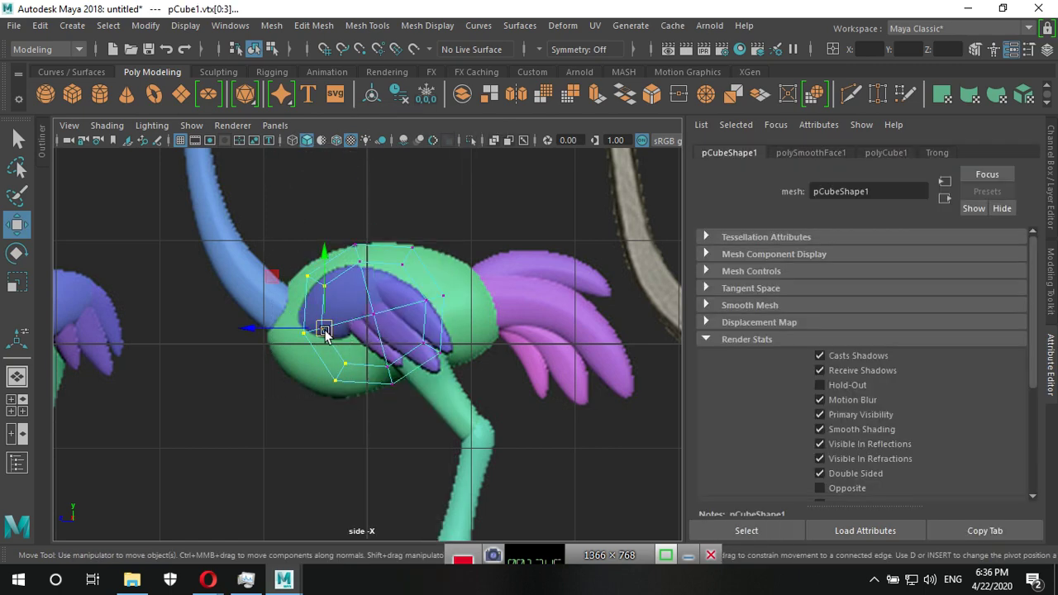
left_click_drag(324, 332, 291, 341)
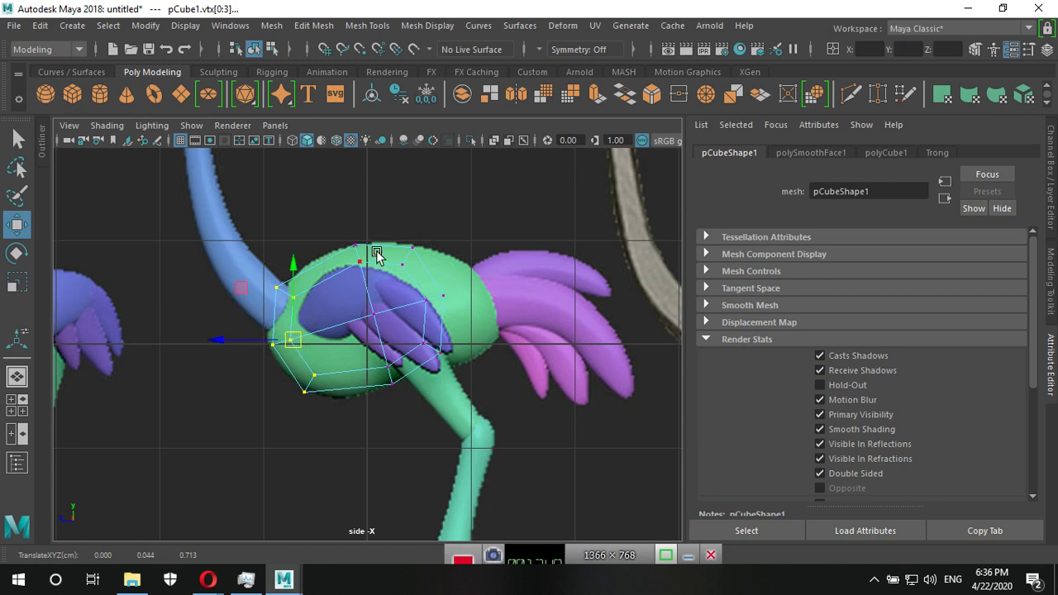
left_click_drag(390, 236, 463, 350)
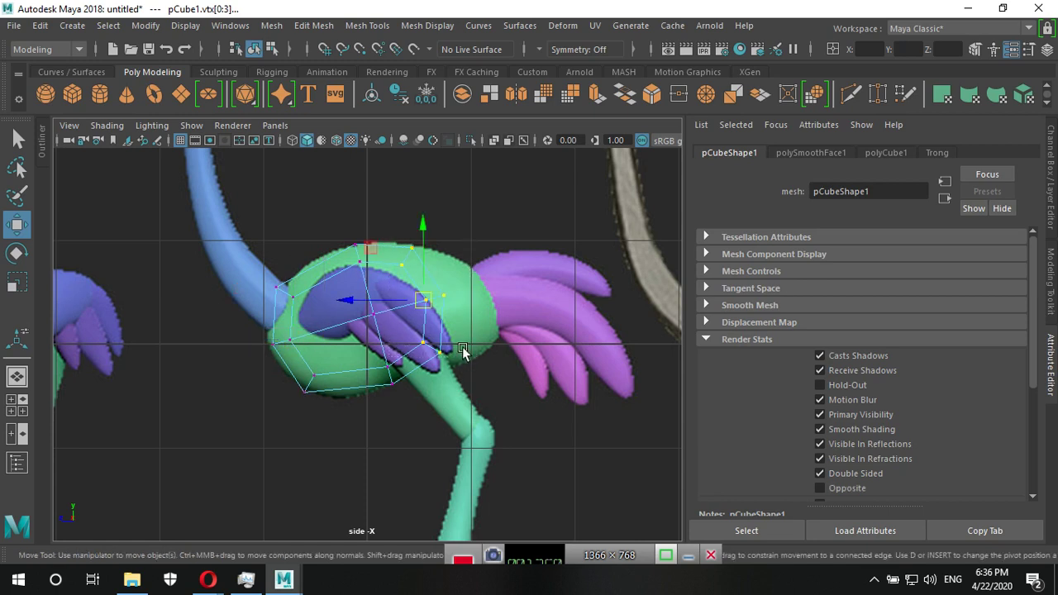
left_click_drag(425, 300, 467, 306)
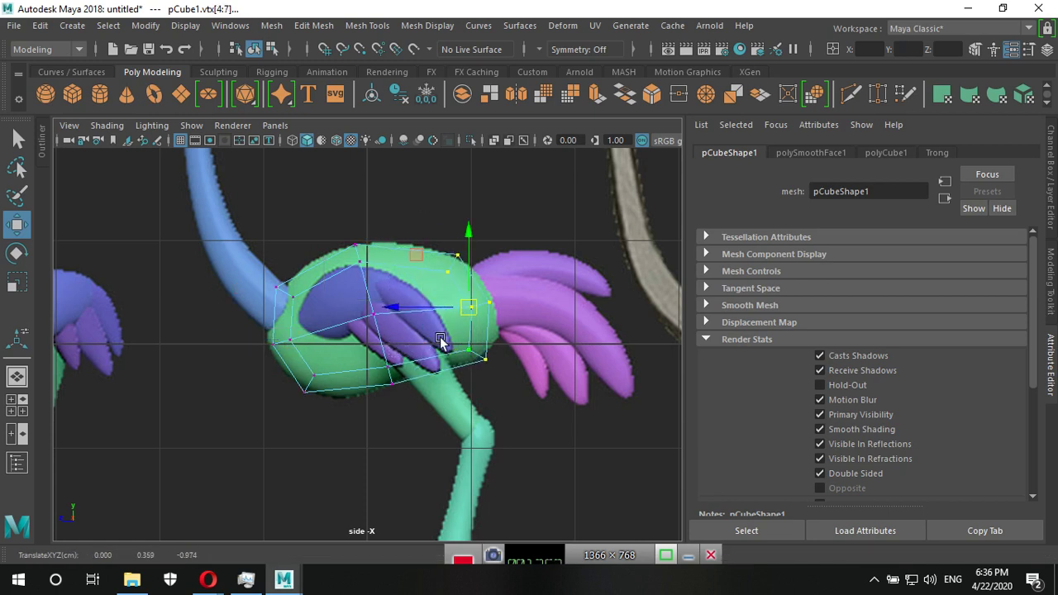
Rotate and move the rear vertices down and back onto the body's curved outline.
key("e")
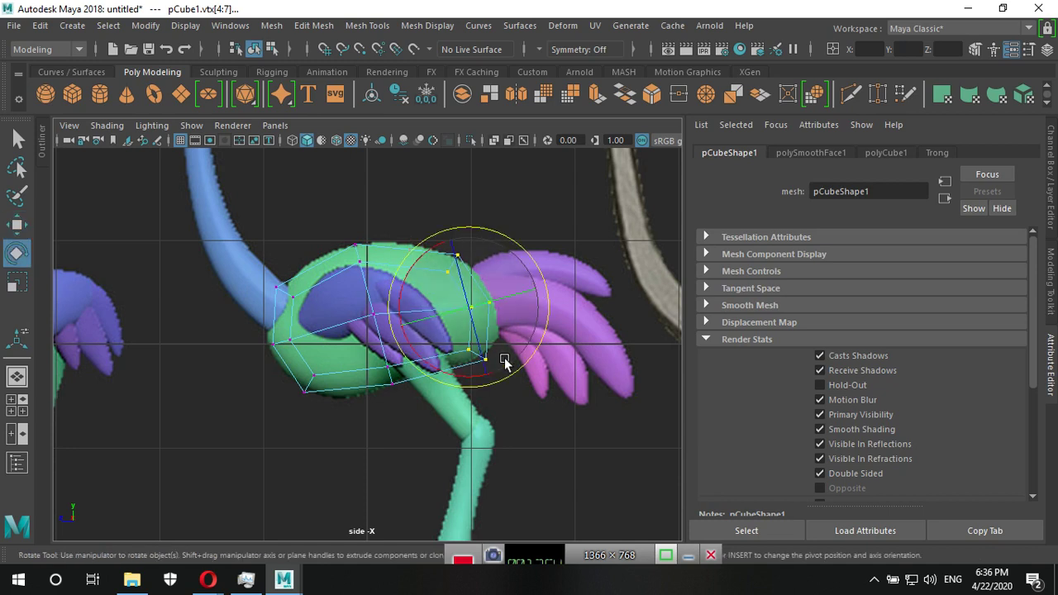
left_click_drag(467, 369, 450, 371)
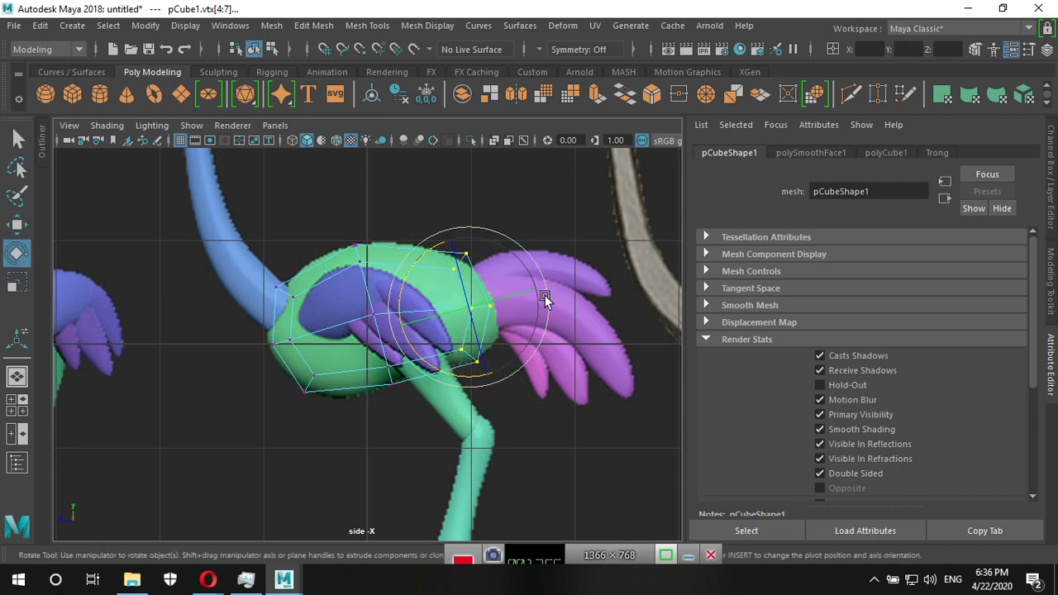
key("w")
mouse_move(439, 237)
left_mouse_down()
mouse_move(483, 266)
mouse_move(474, 285)
mouse_move(490, 308)
left_mouse_up()
left_click(471, 307)
mouse_move(453, 344)
left_mouse_down()
mouse_move(494, 374)
mouse_move(488, 347)
left_mouse_up()
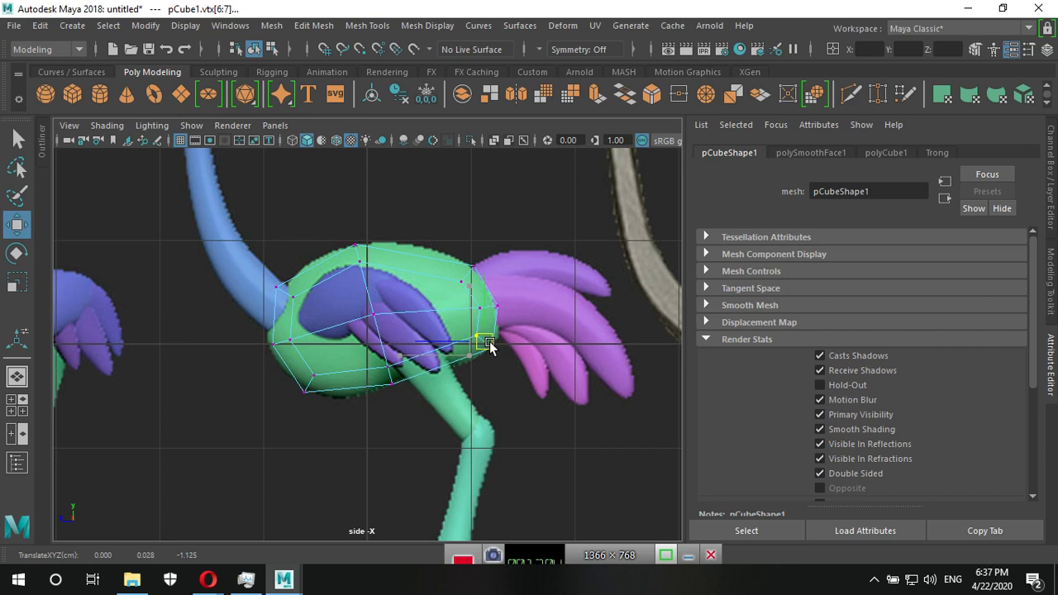
Lift the belly vertices and move the front vertices onto the body outline.
mouse_move(366, 363)
left_mouse_down()
mouse_move(402, 389)
mouse_move(406, 342)
mouse_move(398, 370)
left_mouse_up()
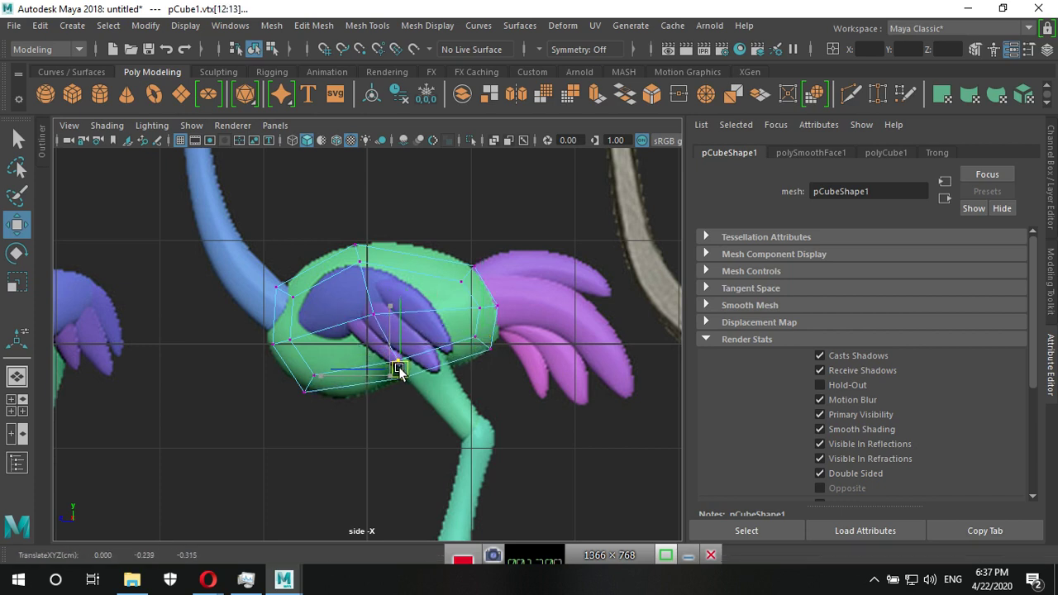
mouse_move(280, 370)
left_mouse_down()
mouse_move(338, 394)
mouse_move(323, 382)
left_mouse_up()
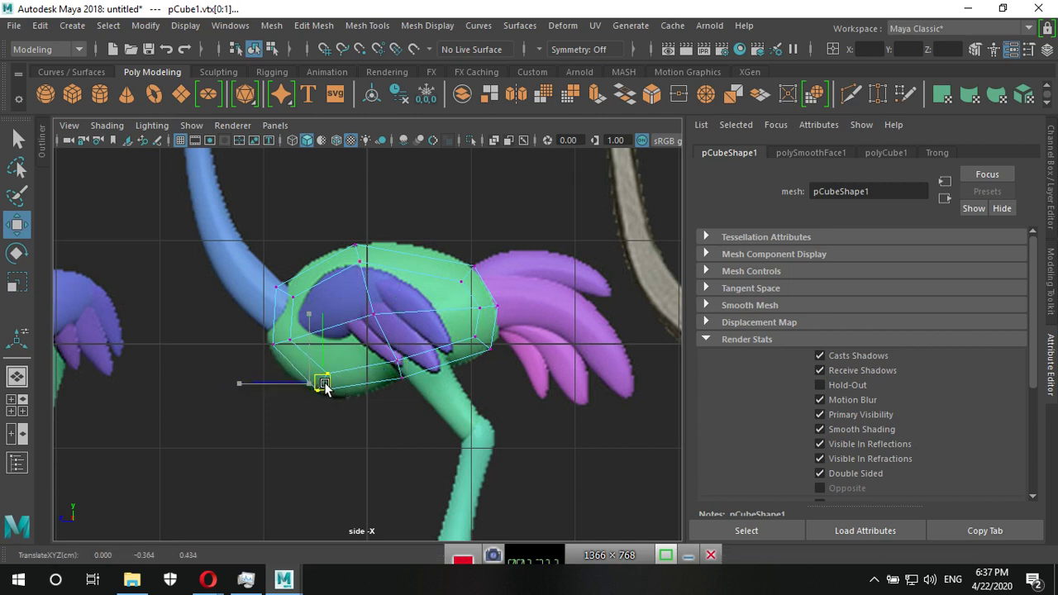
left_click(268, 333)
left_click_drag(275, 339, 282, 357)
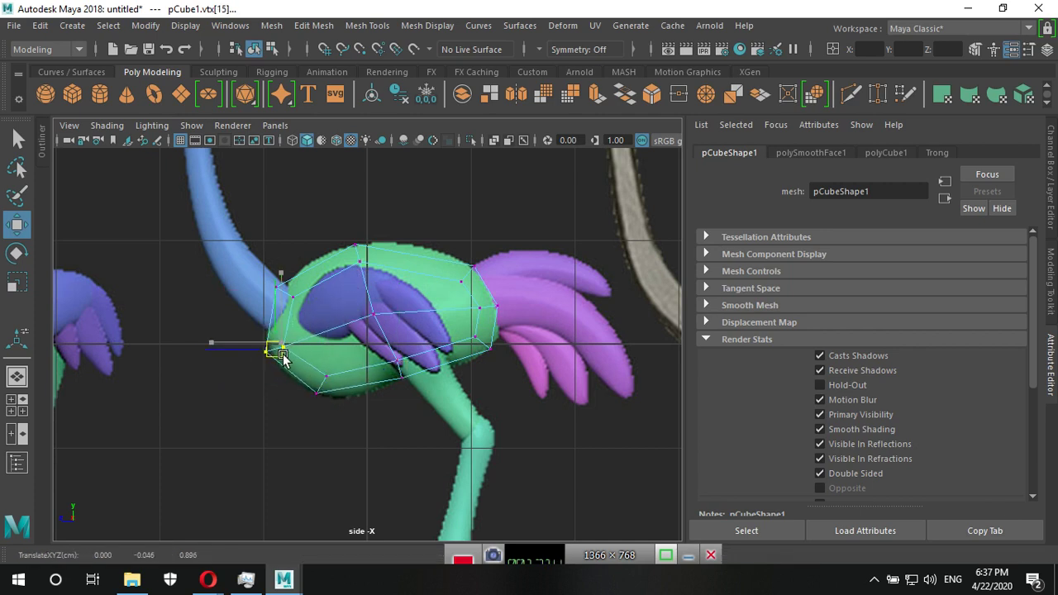
left_click(354, 246)
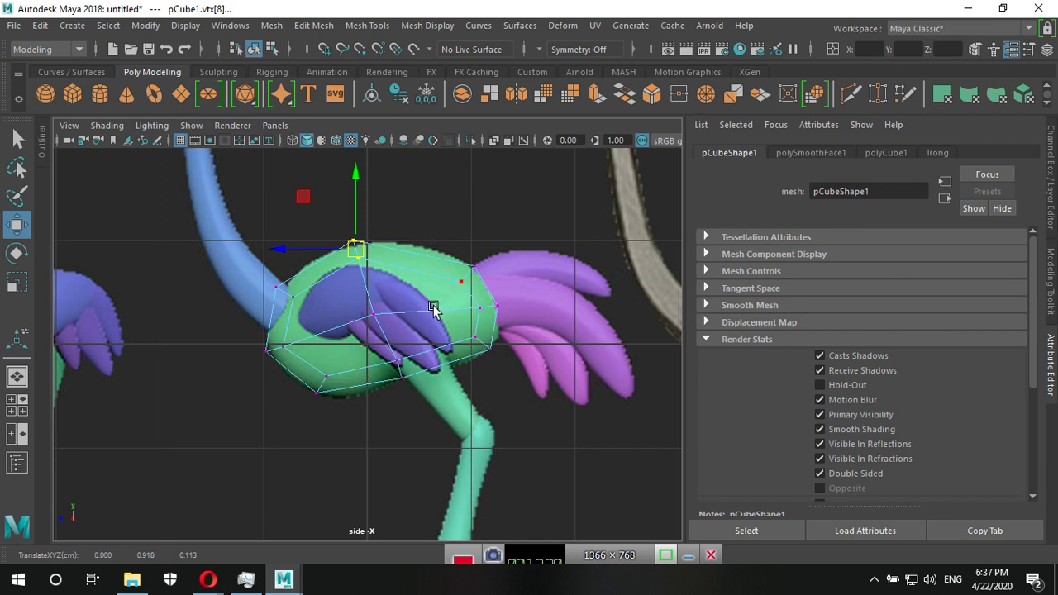
In the maximized front view, select all cage vertices and lower them slightly.
left_click(841, 106)
key("space")
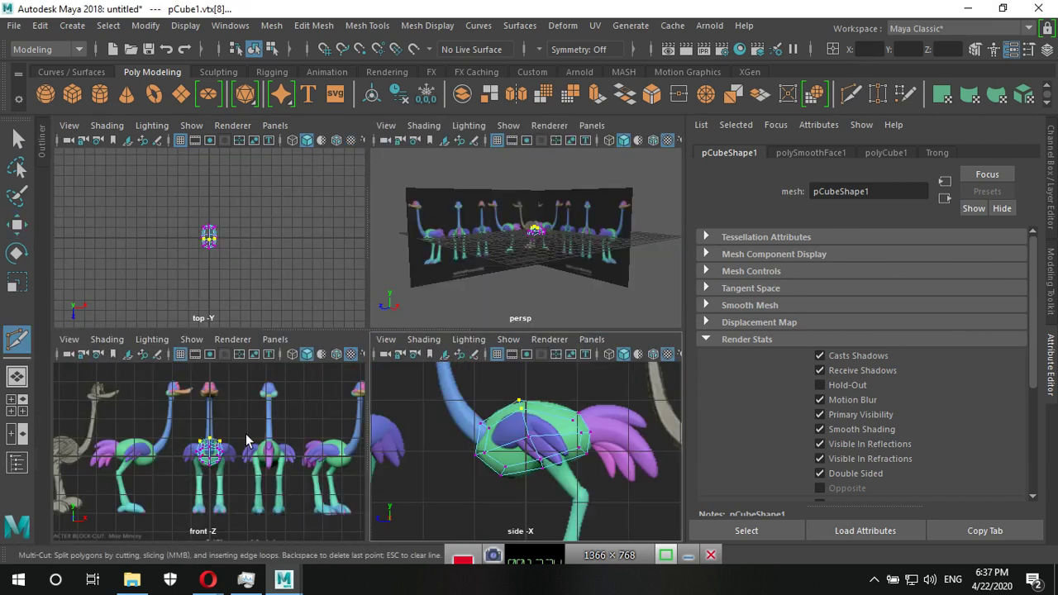
key("space")
right_click_drag(284, 380, 691, 394, "alt")
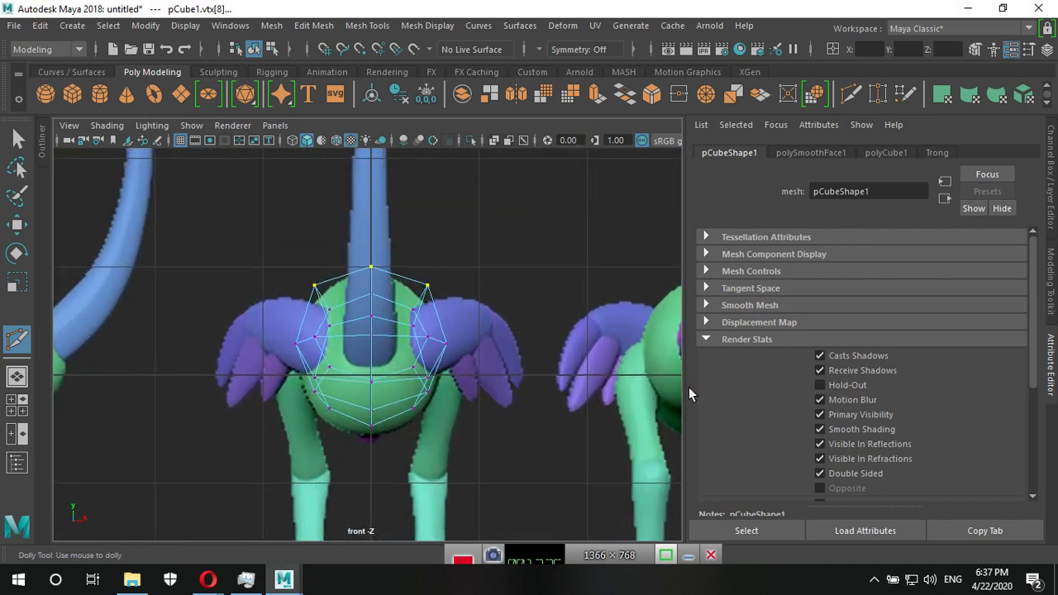
key("w")
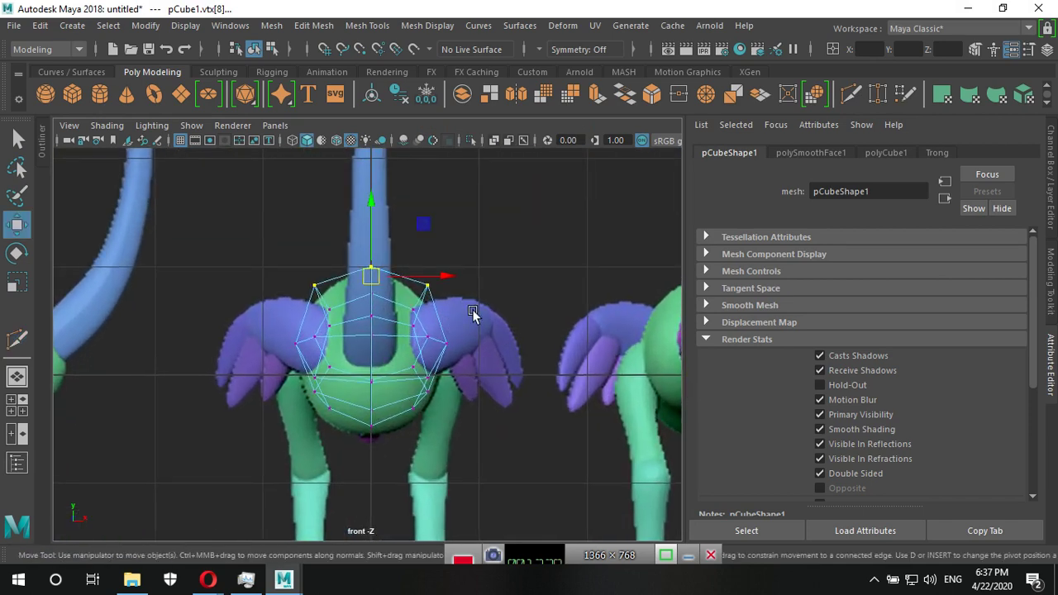
left_click_drag(268, 230, 539, 385)
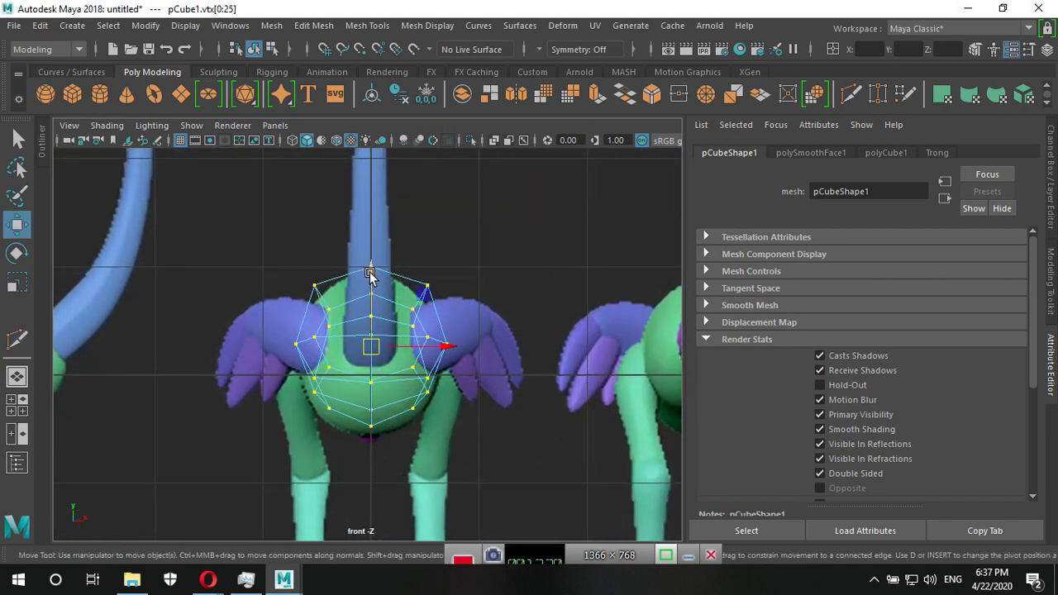
left_click_drag(369, 276, 370, 278)
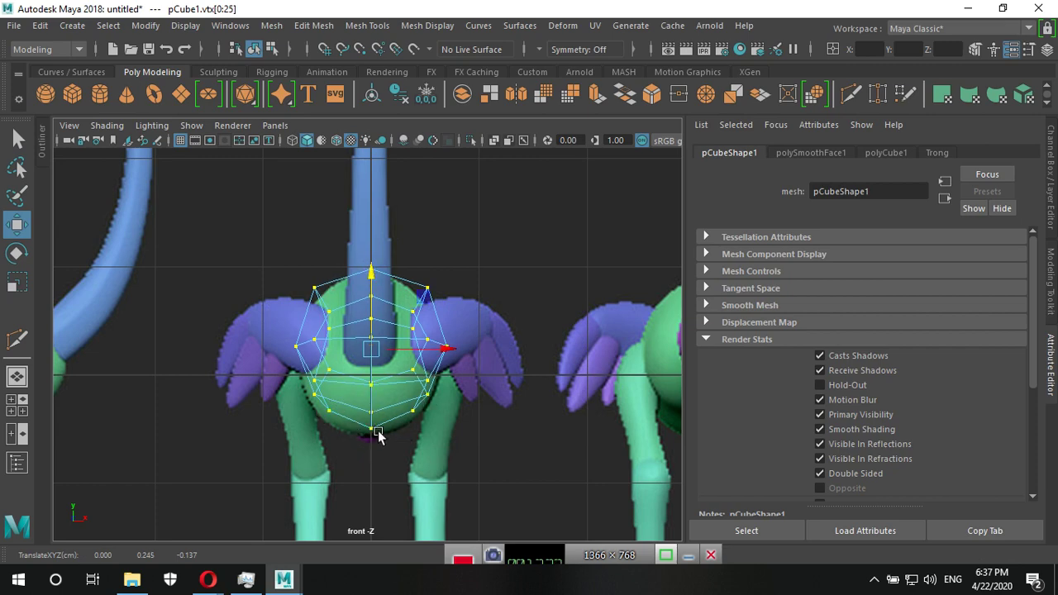
In the side view, cut two vertical edge loops across the cage with Multi-Cut.
key("space")
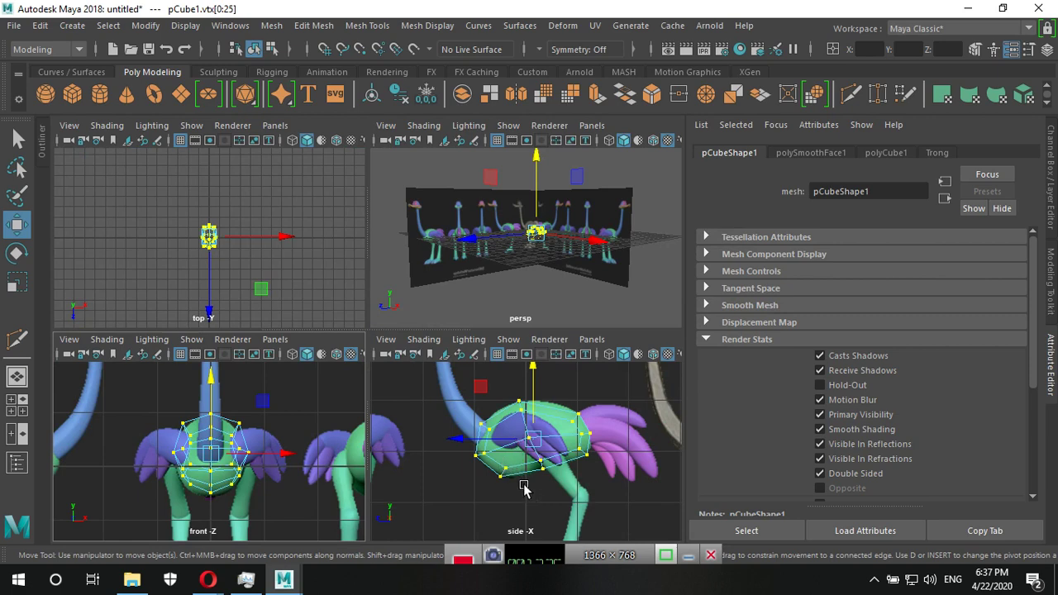
key("space")
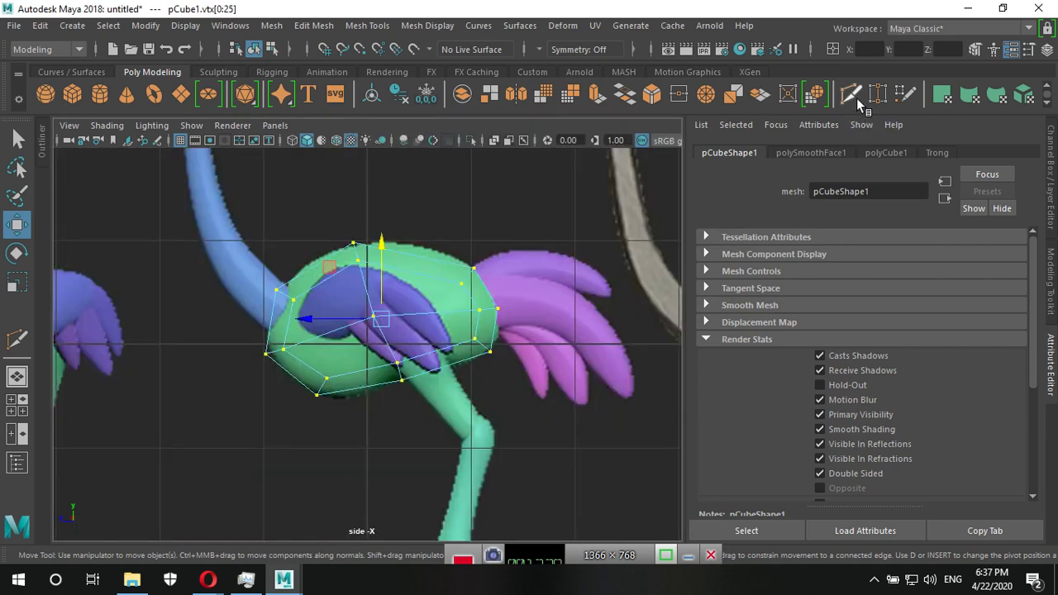
left_click(856, 97)
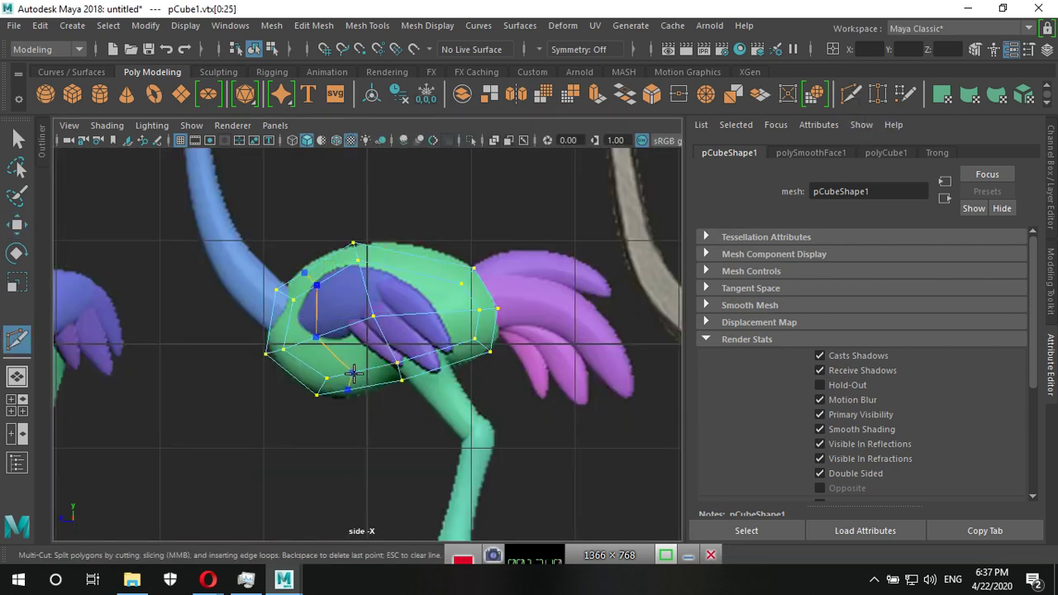
left_click(395, 363, "ctrl")
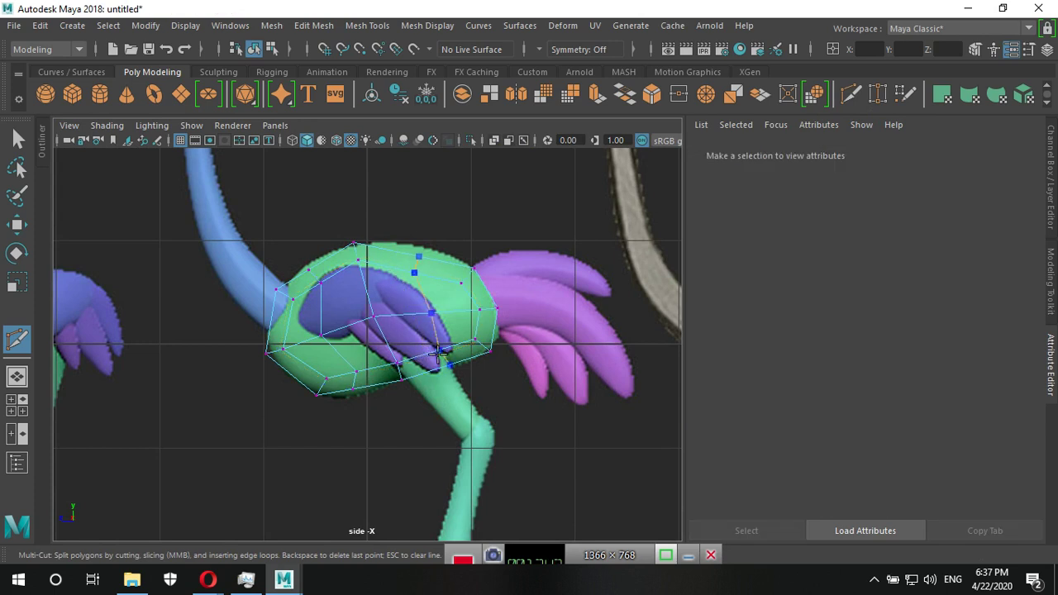
left_click(430, 354, "ctrl")
key("w")
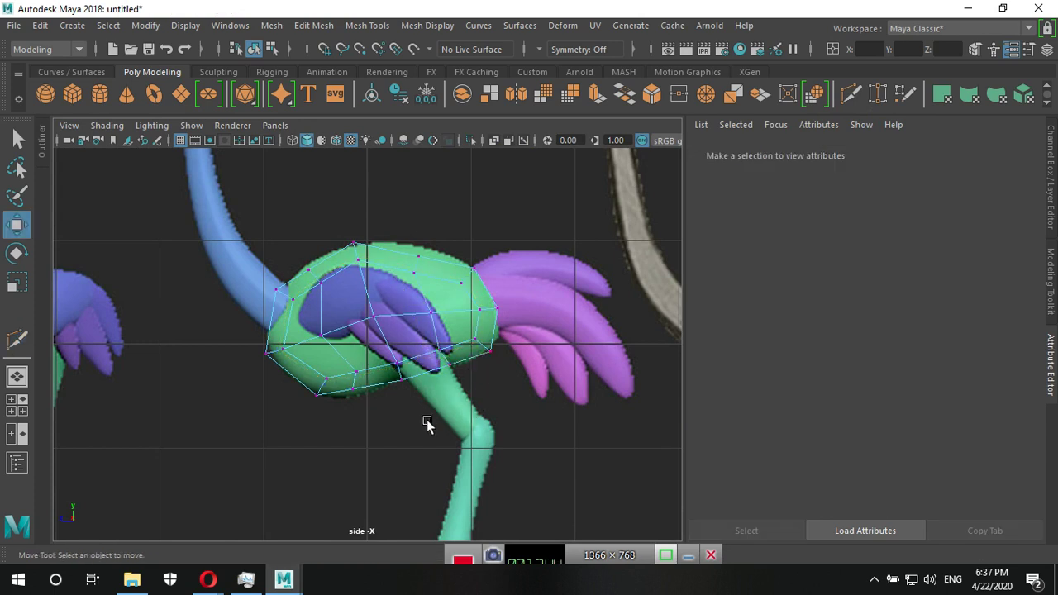
Pull the upper-front vertices toward the neck and the bottom vertex down to the belly.
left_click_drag(404, 246, 434, 281)
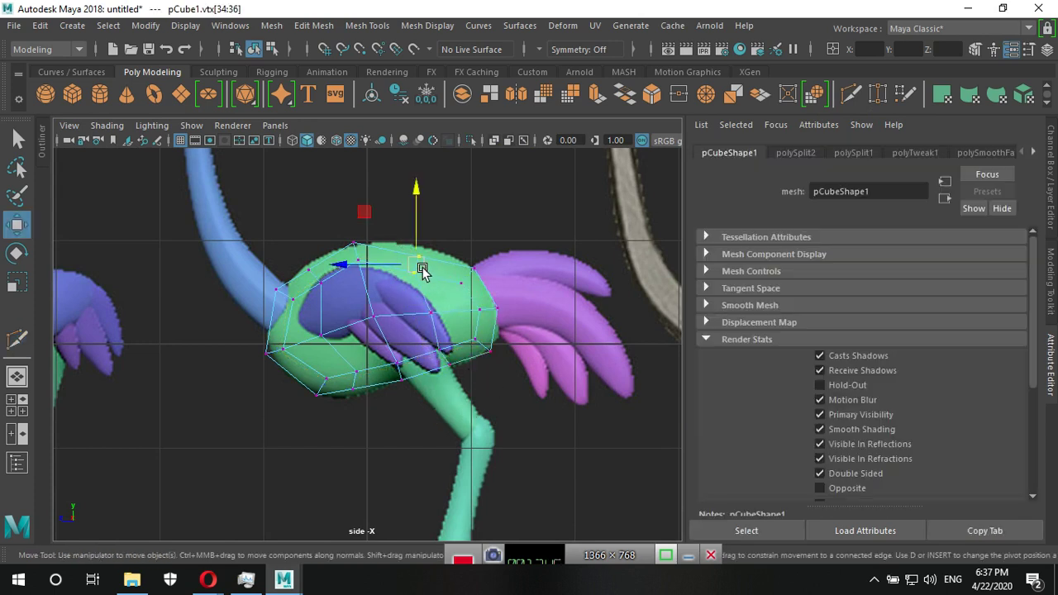
left_click_drag(300, 255, 333, 293)
left_click(308, 269)
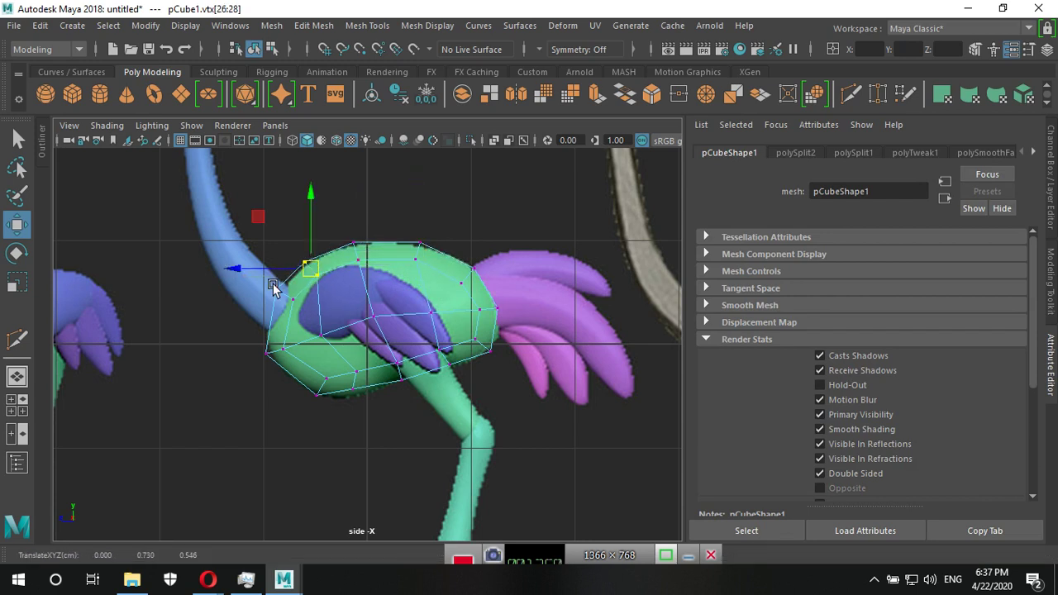
mouse_move(262, 285)
left_mouse_down()
mouse_move(299, 318)
mouse_move(285, 307)
left_mouse_up()
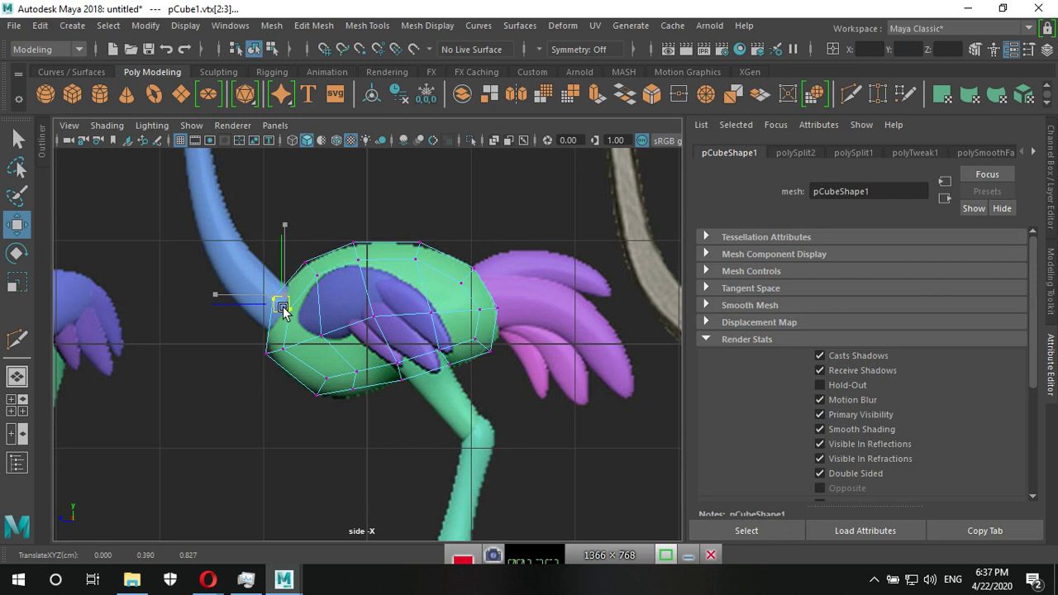
left_click(358, 376)
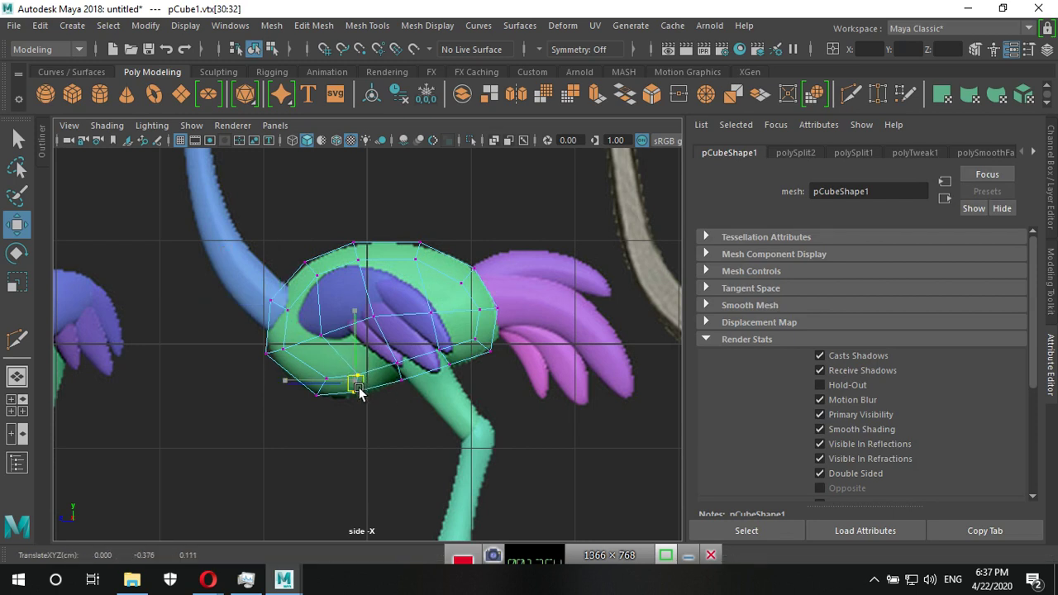
left_click_drag(355, 377, 361, 397)
Shift the lower-middle vertices rearward and move the rear vertices to meet the tail, then show four views.
left_click(318, 390)
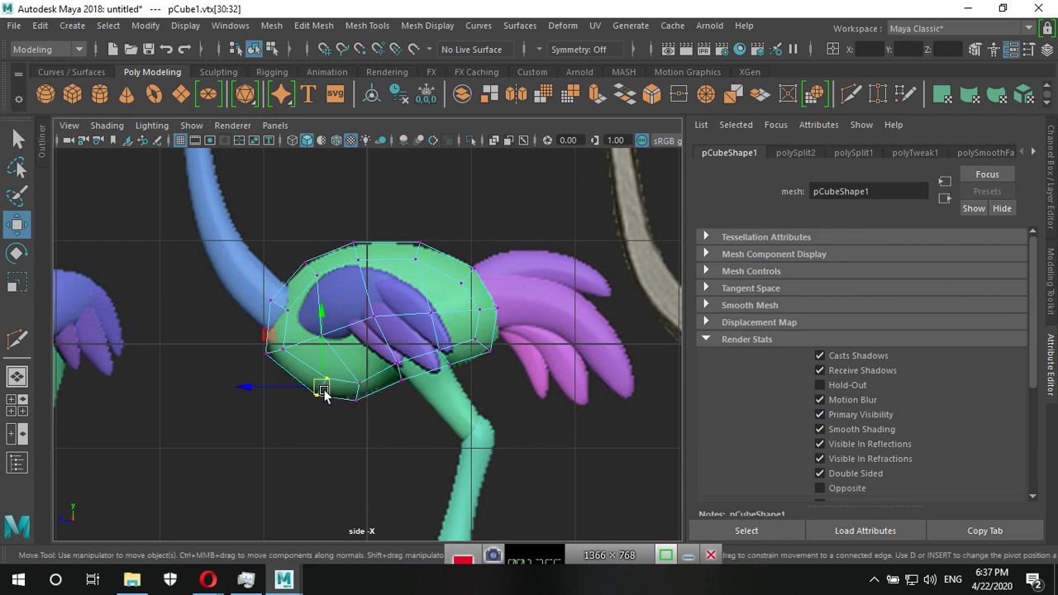
left_click(400, 371)
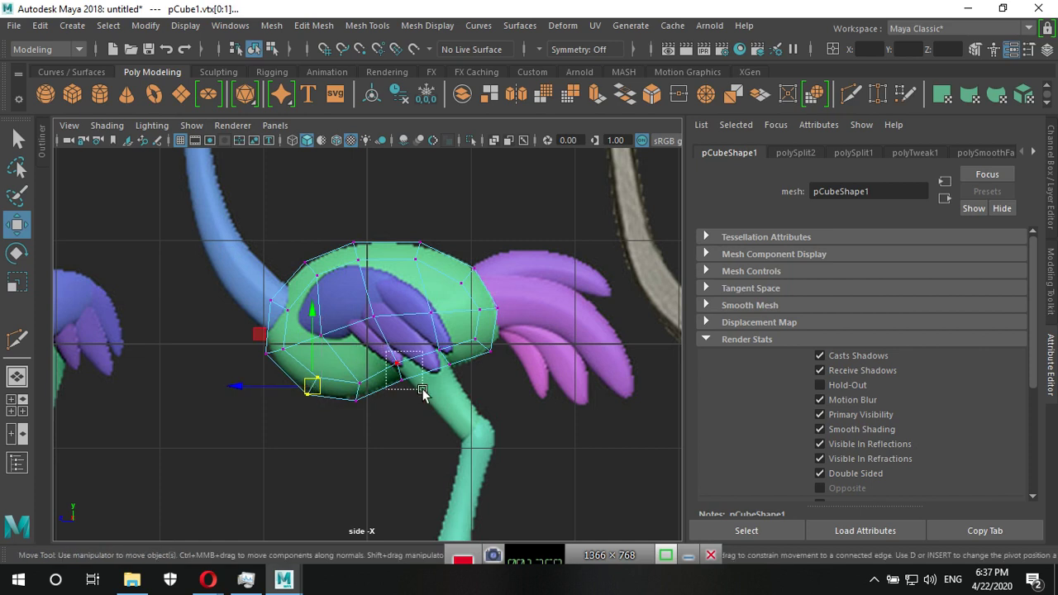
left_click_drag(402, 375, 411, 376)
left_click(443, 357)
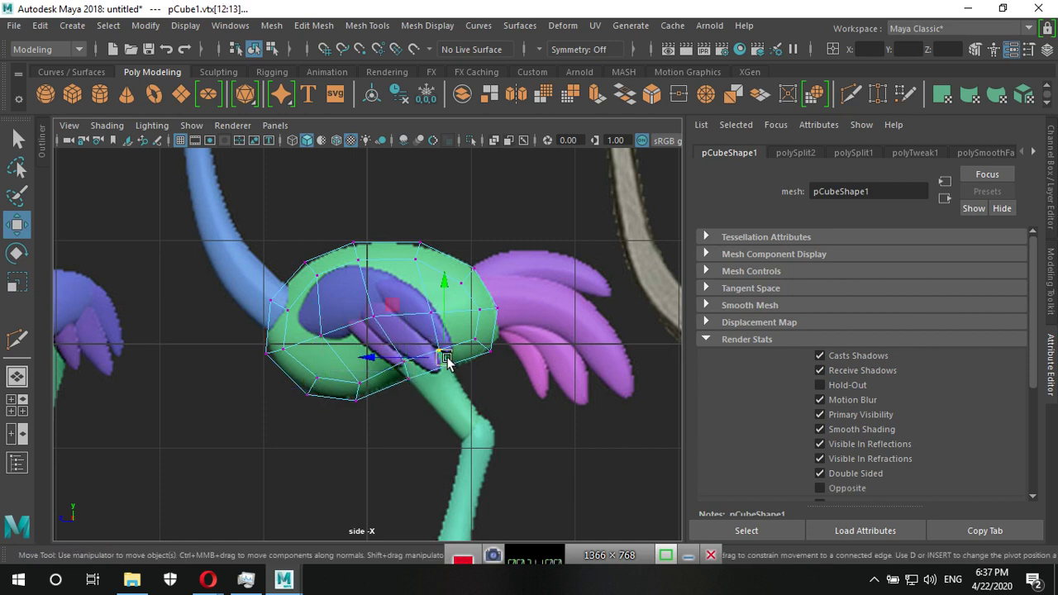
left_click(491, 348)
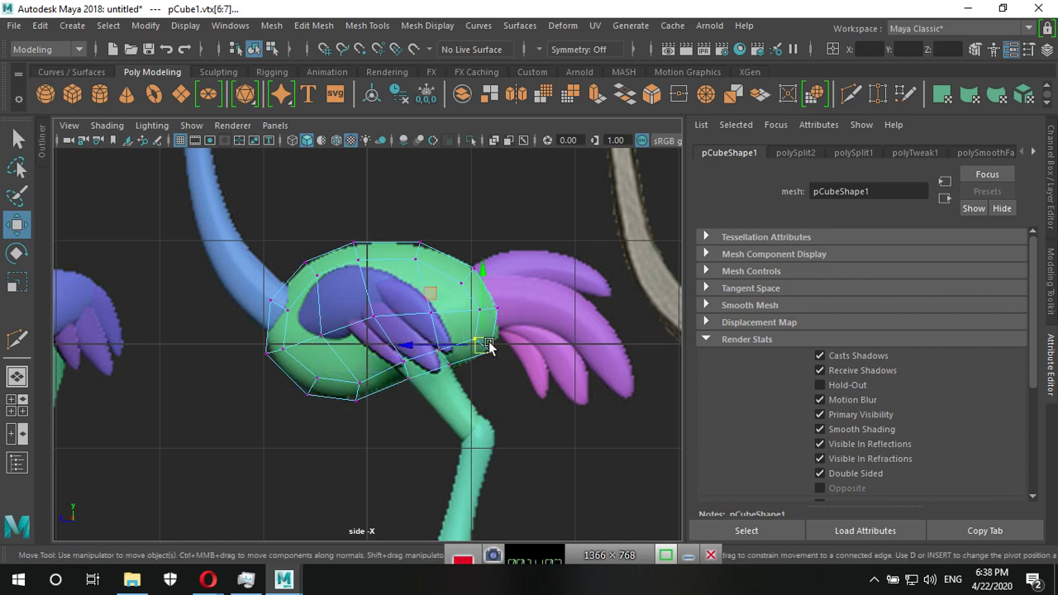
left_click_drag(491, 347, 489, 350)
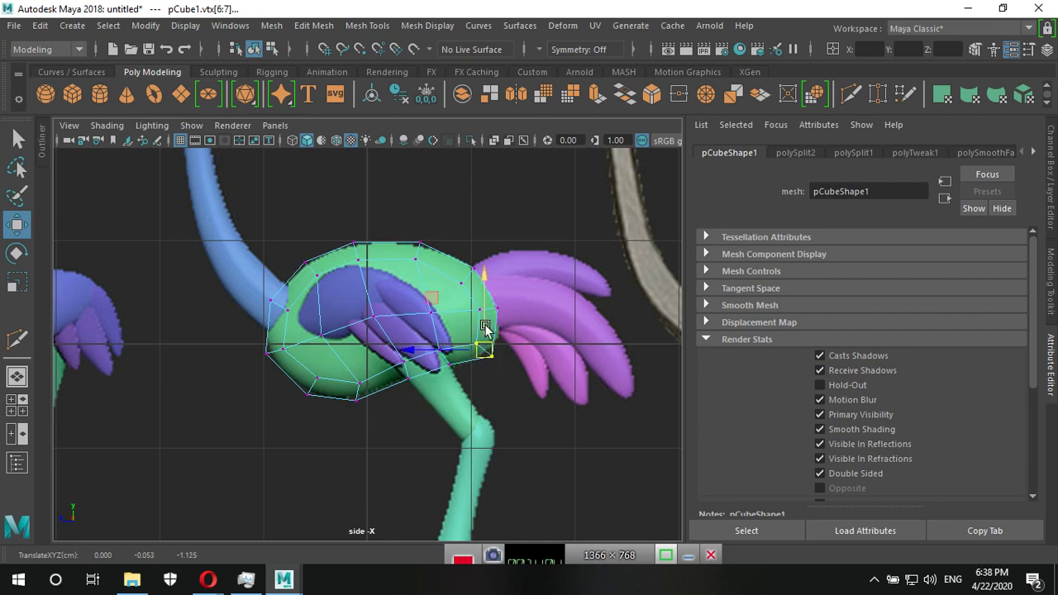
key("space")
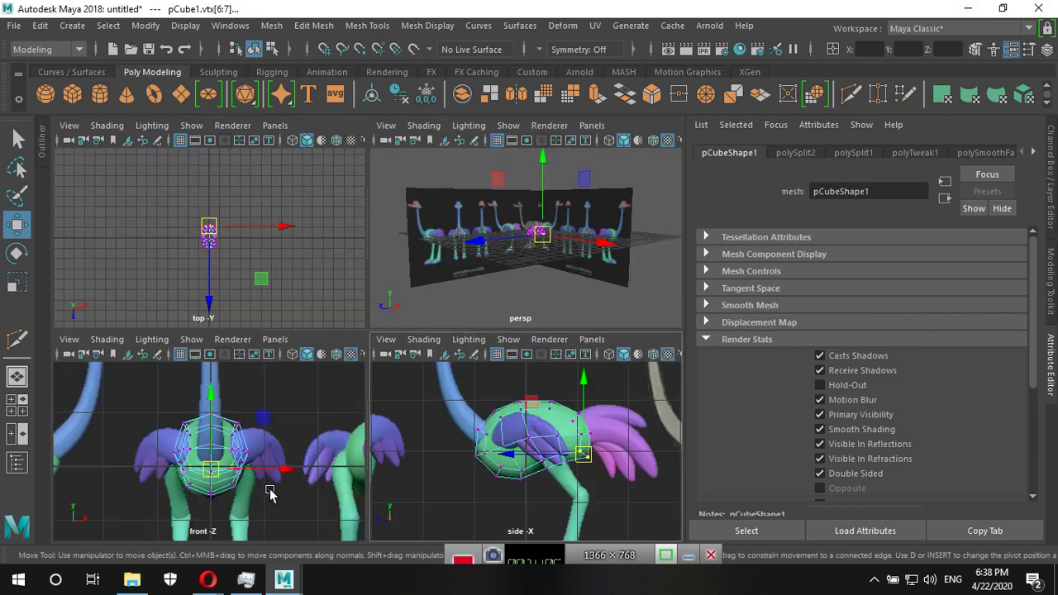
Maximize the front view, return to object selection and preview the cube smoothed.
key("space")
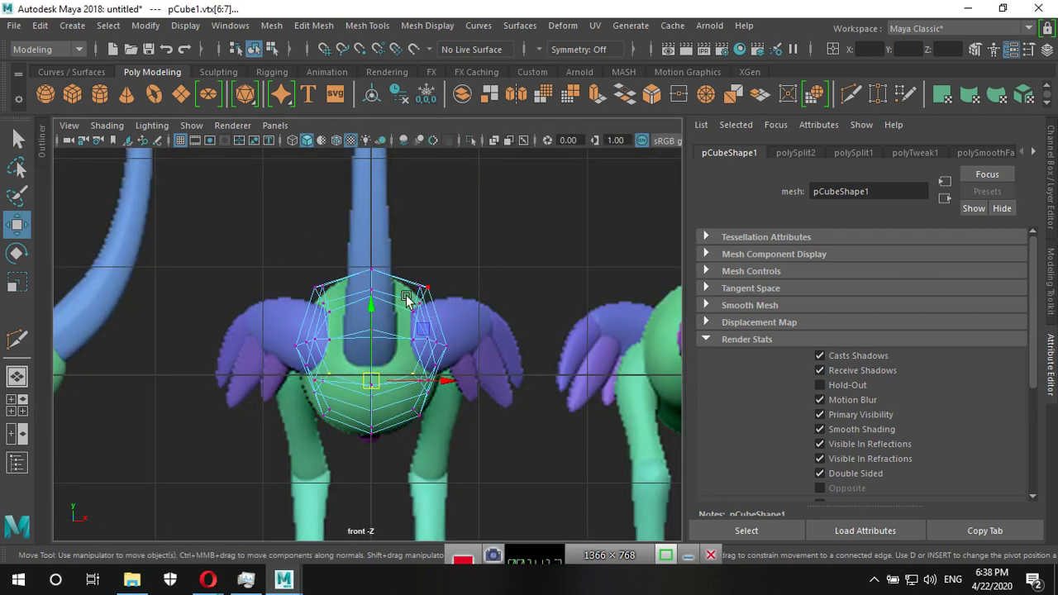
right_click(398, 309)
left_click(472, 129)
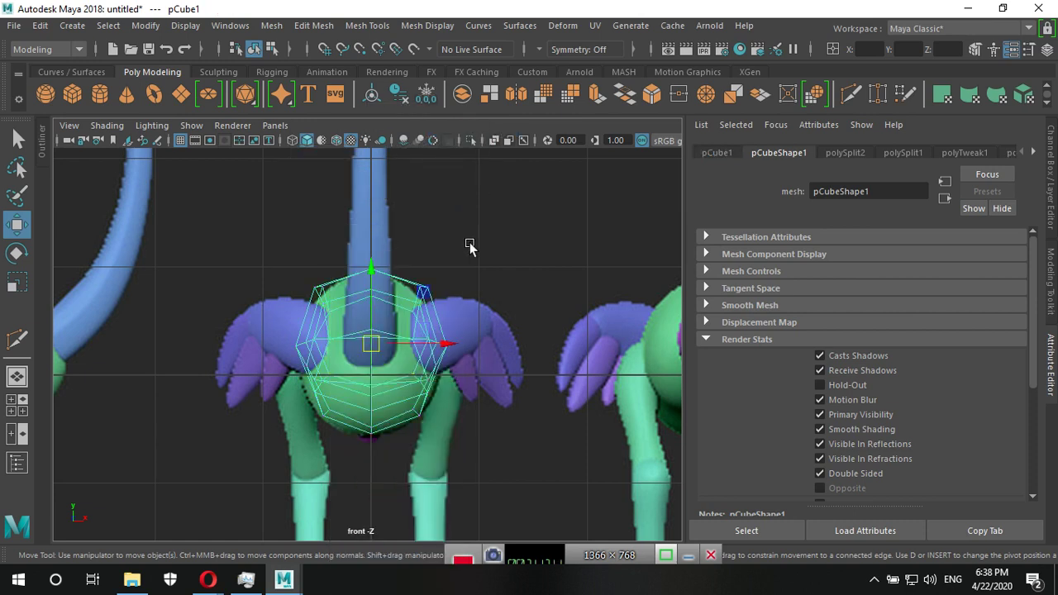
key("3")
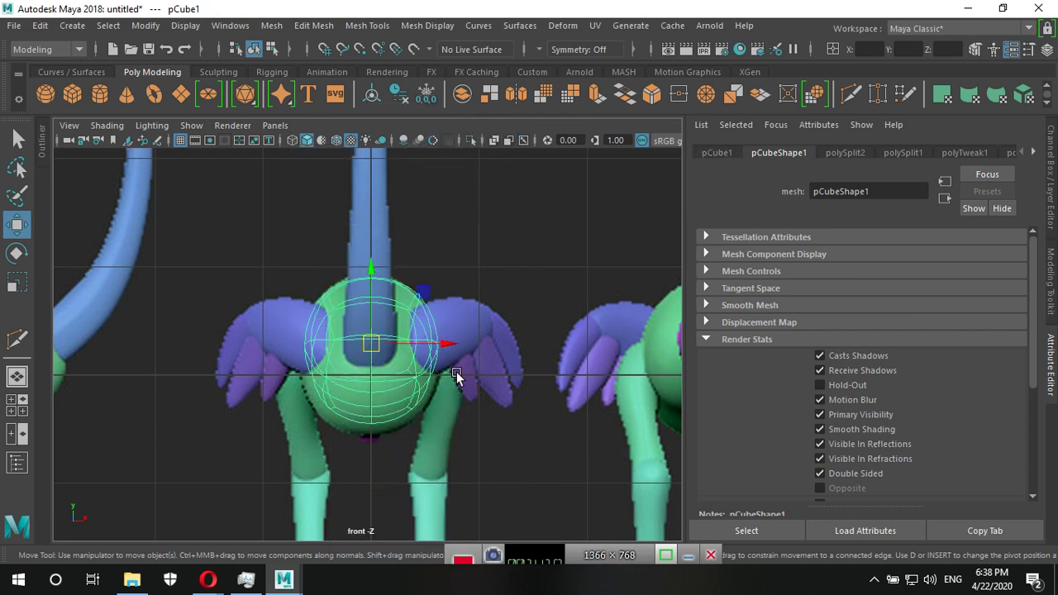
Scale the body up about 1.4–1.5 times, stretch it taller, then switch to the side view.
key("r")
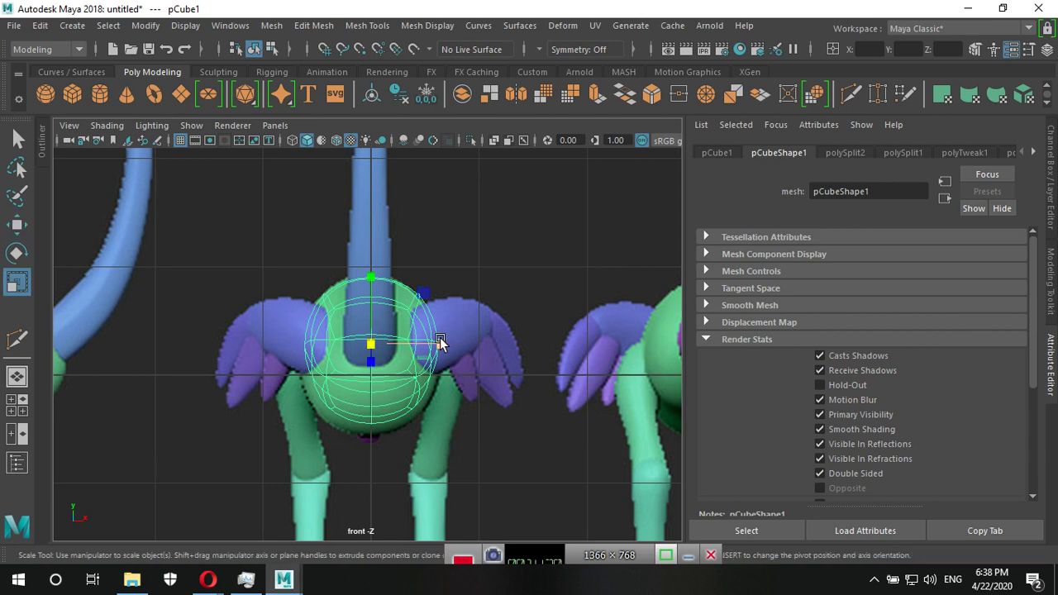
left_click_drag(439, 345, 446, 348)
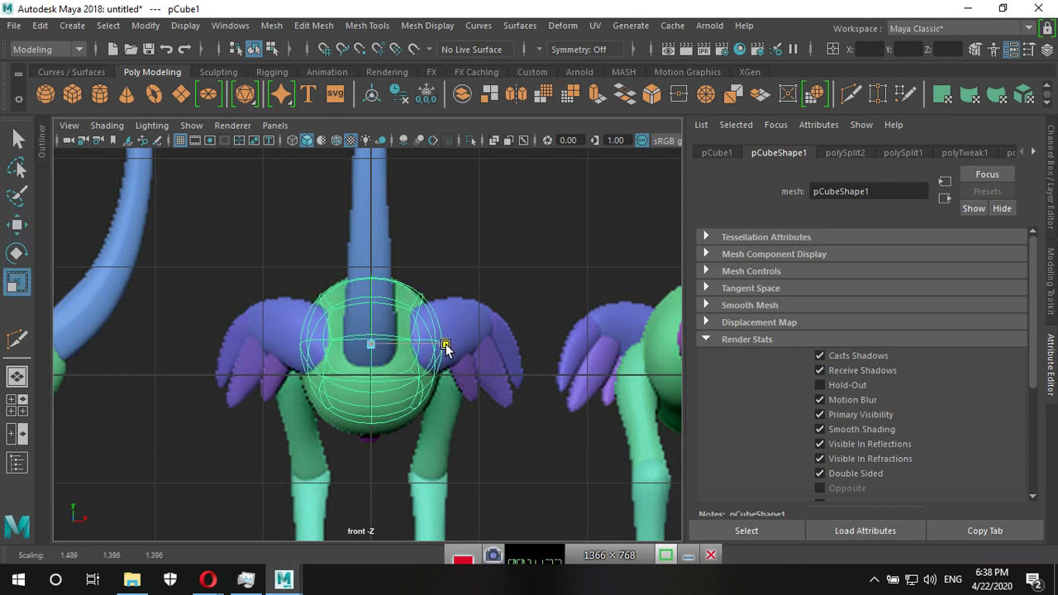
left_click_drag(369, 277, 370, 268)
key("w")
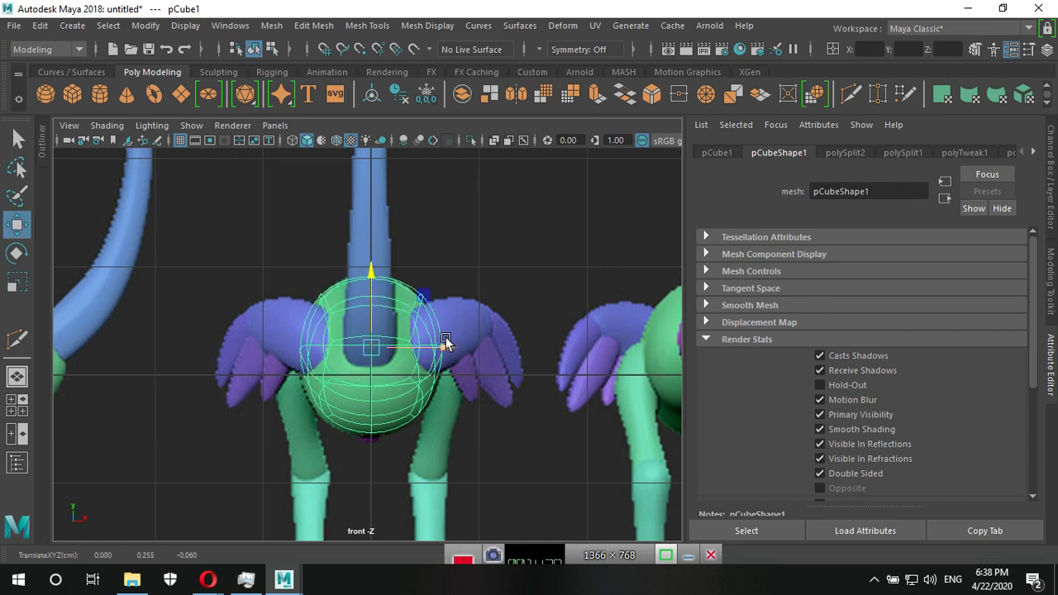
key("space")
key("space")
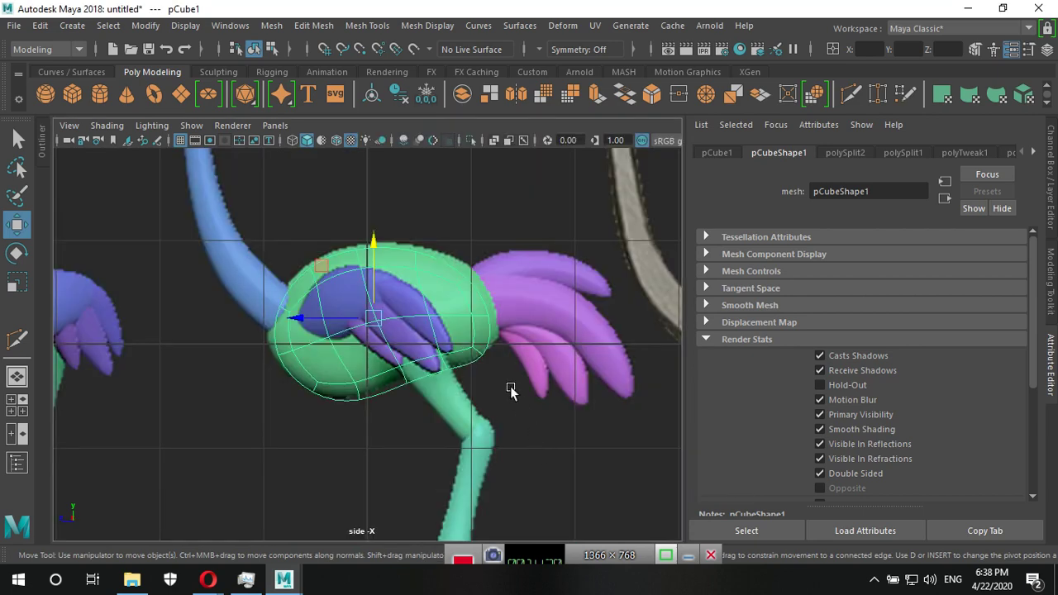
Move the back, top, front-neck and belly vertex groups so the enlarged cage hugs the ostrich body.
right_click_drag(479, 178, 428, 156)
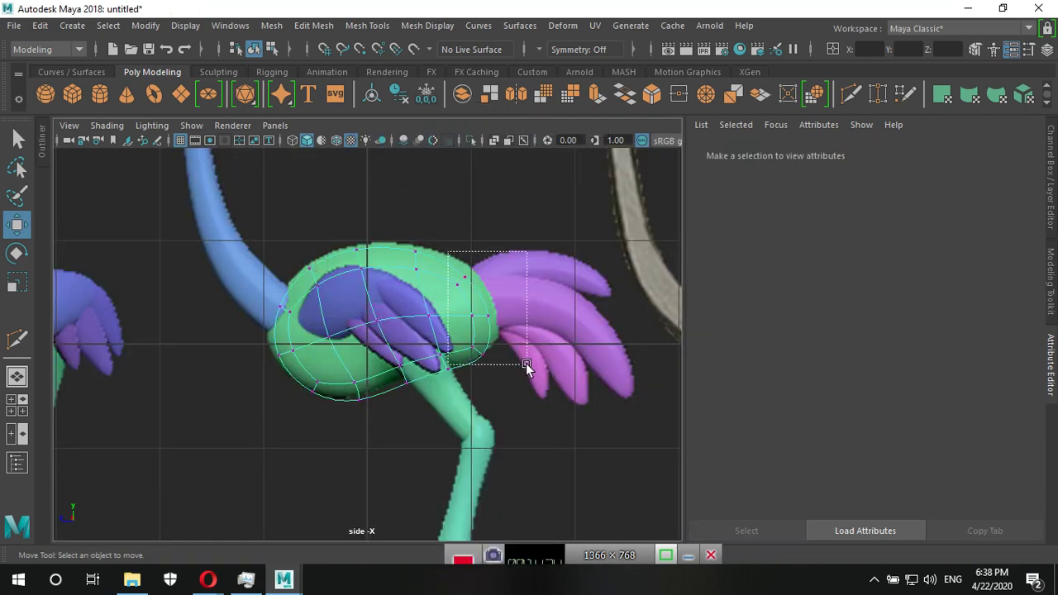
mouse_move(536, 364)
left_mouse_down()
mouse_move(473, 312)
mouse_move(491, 315)
left_mouse_up()
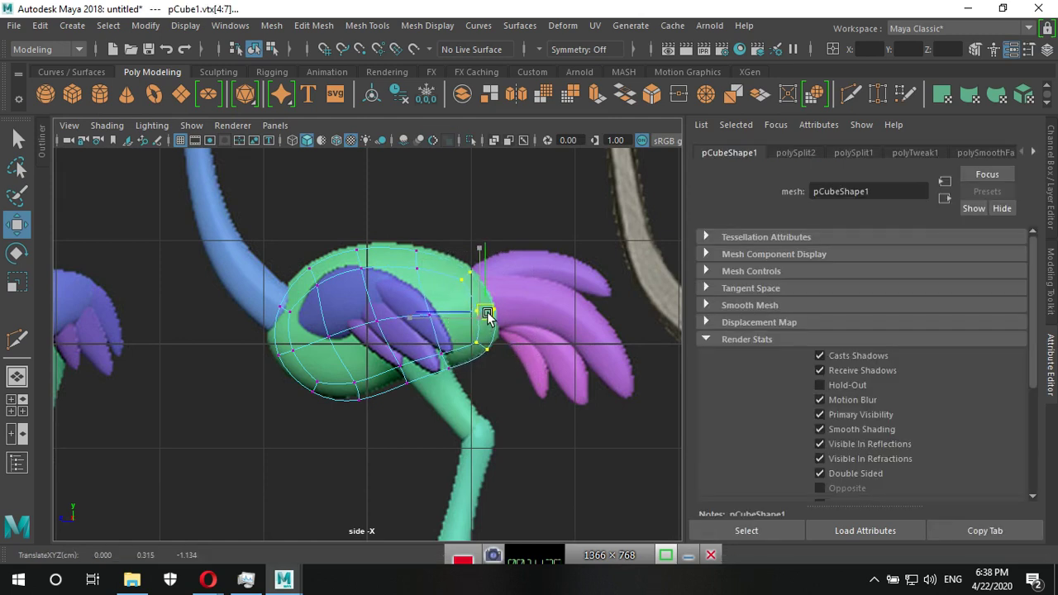
left_click_drag(403, 234, 419, 253)
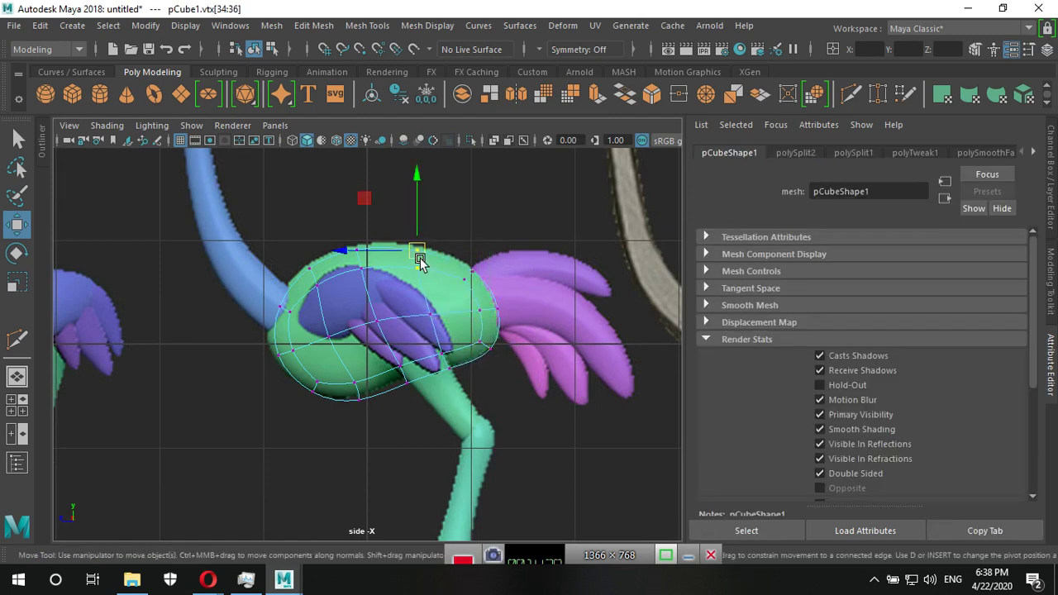
left_click_drag(343, 223, 360, 250)
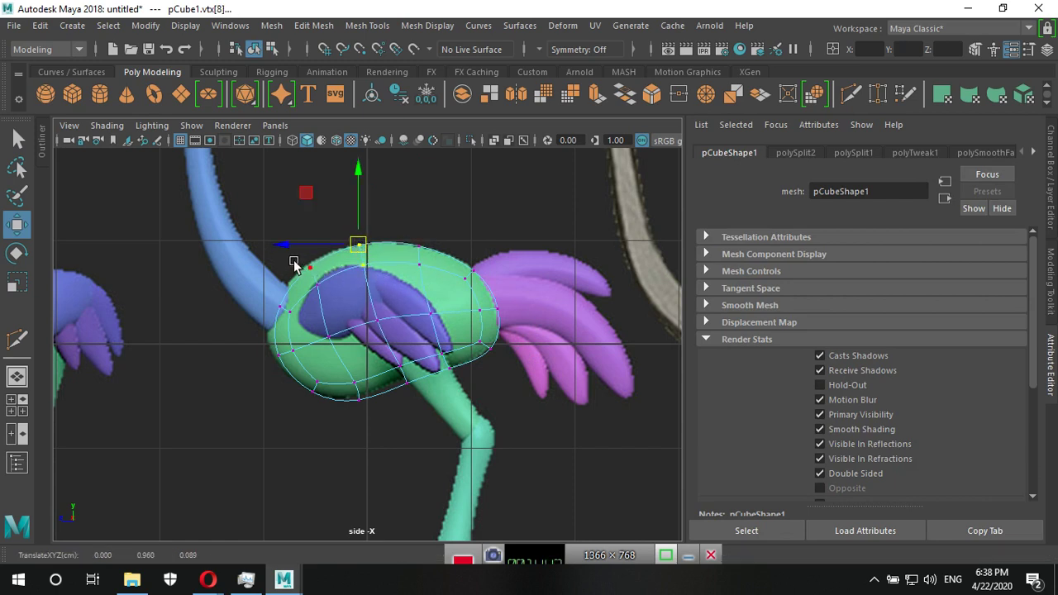
left_click_drag(296, 260, 333, 305)
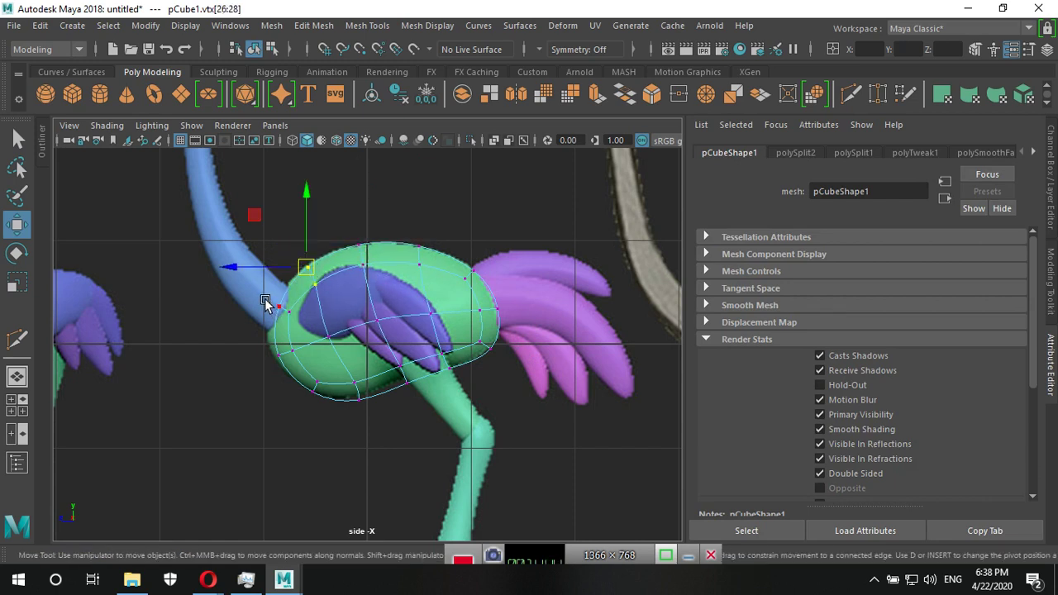
mouse_move(269, 298)
left_mouse_down()
mouse_move(304, 364)
mouse_move(275, 331)
left_mouse_up()
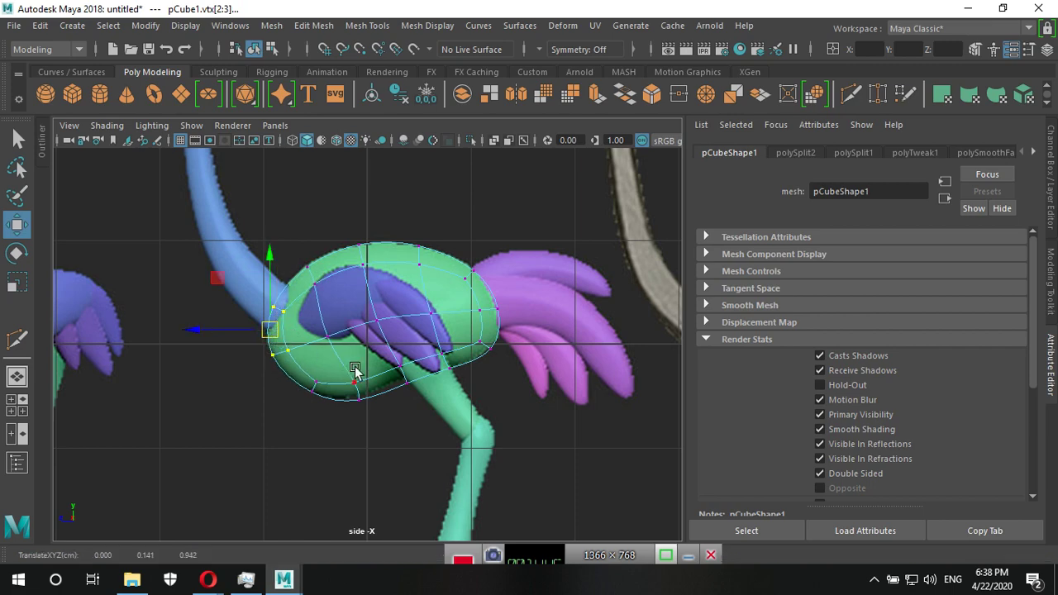
left_click_drag(388, 351, 416, 397)
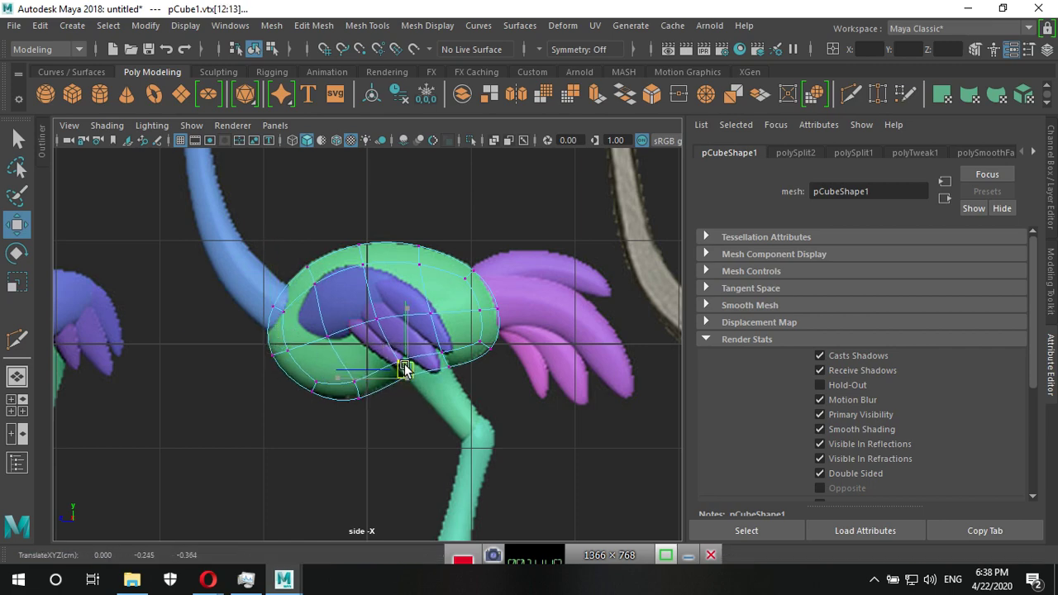
Maximize the perspective view and orbit in closer to the ostrich body.
key("space")
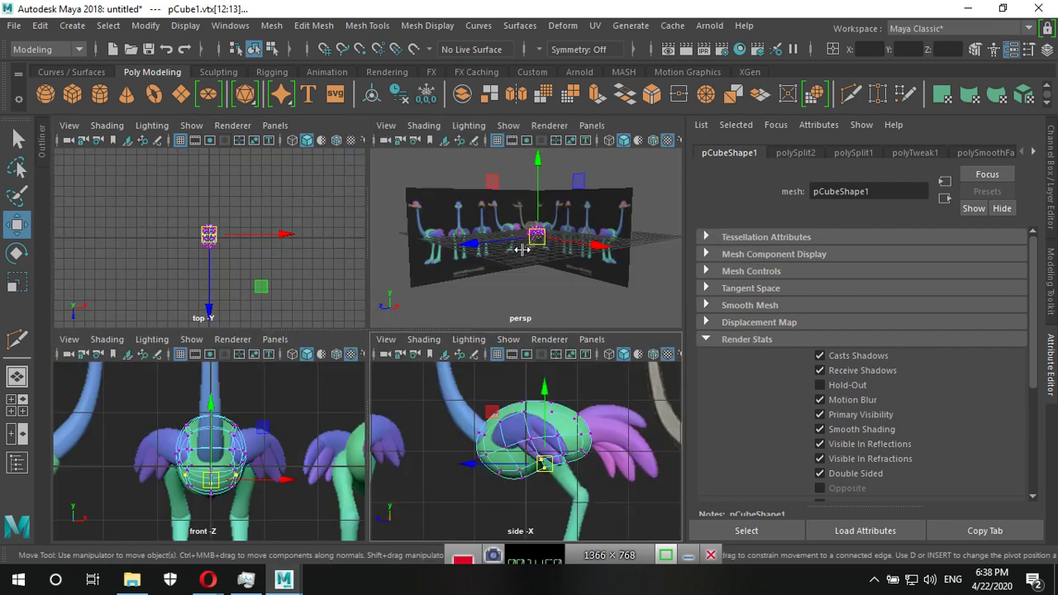
key("space")
mouse_move(440, 361)
left_mouse_down("alt")
mouse_move(676, 363)
mouse_move(436, 406)
mouse_move(498, 444)
mouse_move(561, 424)
mouse_move(548, 404)
left_mouse_up("alt")
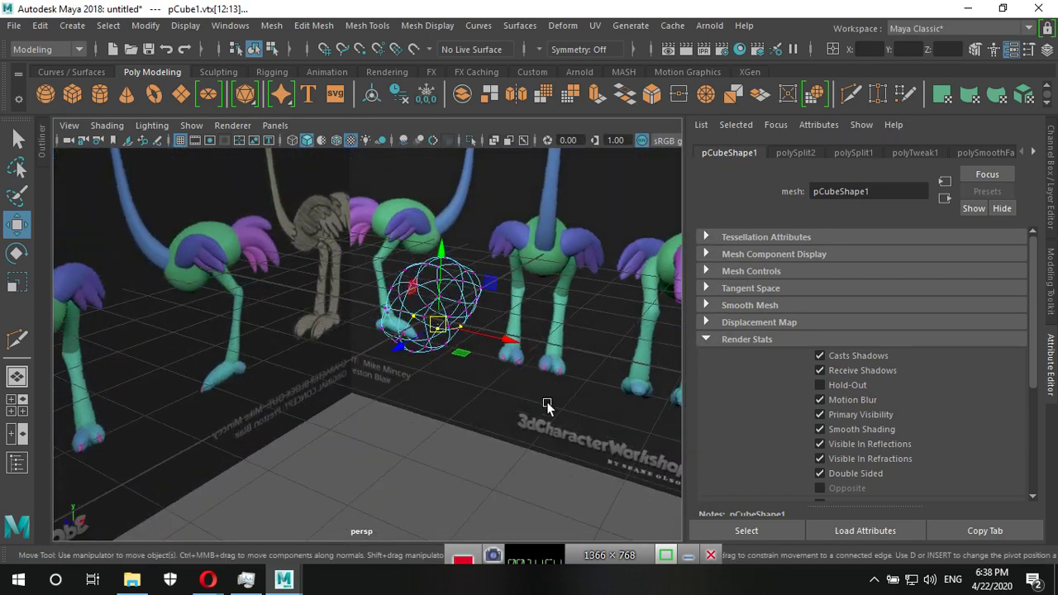
mouse_move(548, 404)
right_mouse_down("alt")
mouse_move(484, 432)
mouse_move(507, 390)
right_mouse_up("alt")
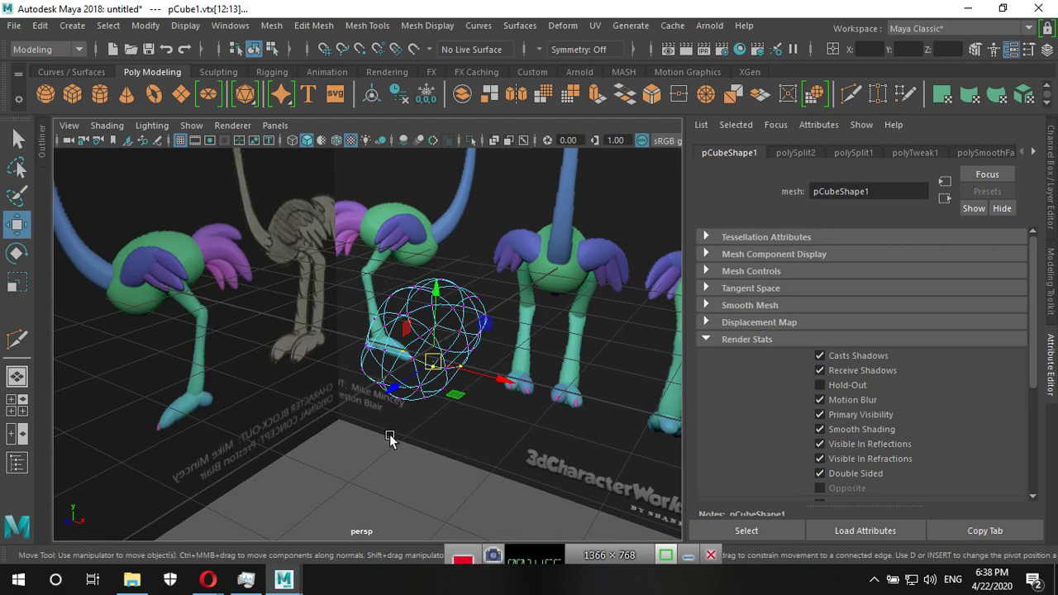
In Object Mode with the cage display, assign an existing material so the body shades solid grey.
right_click_drag(371, 428, 442, 122)
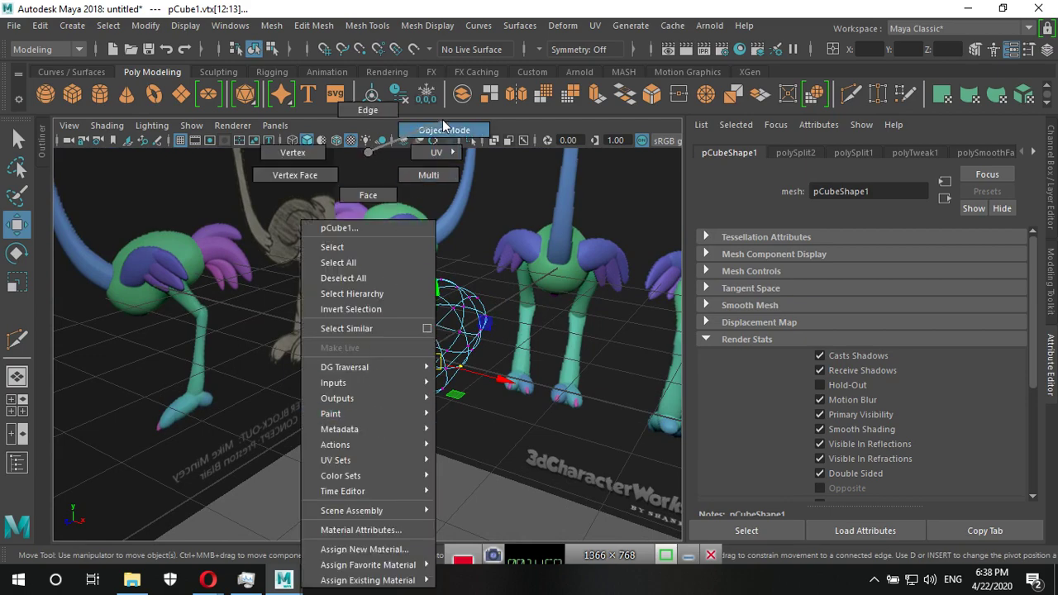
key("1")
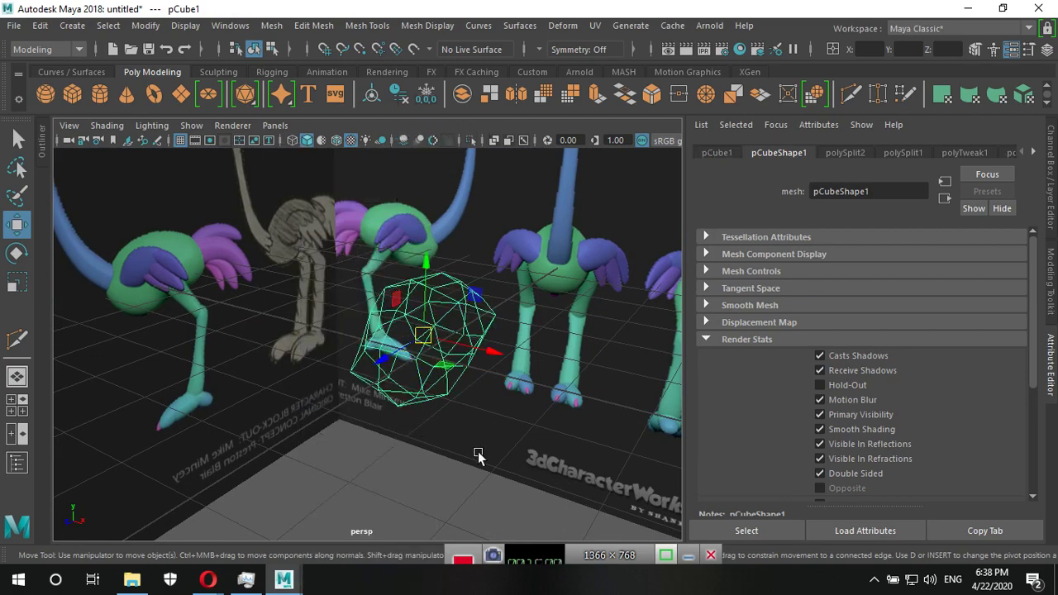
mouse_move(478, 453)
left_mouse_down("alt")
mouse_move(412, 422)
mouse_move(464, 344)
left_mouse_up("alt")
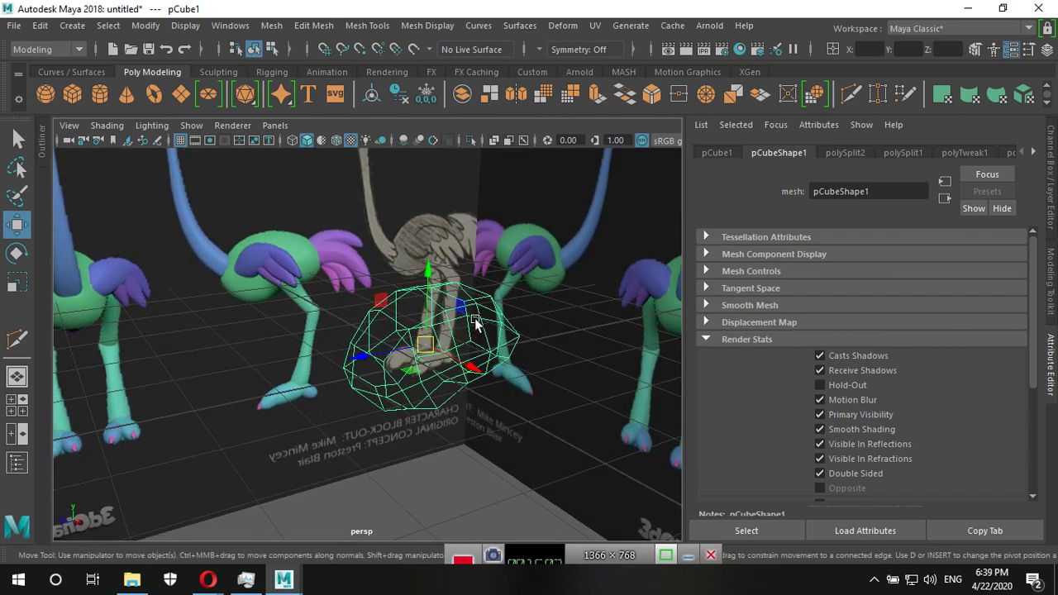
right_click_drag(477, 323, 566, 585)
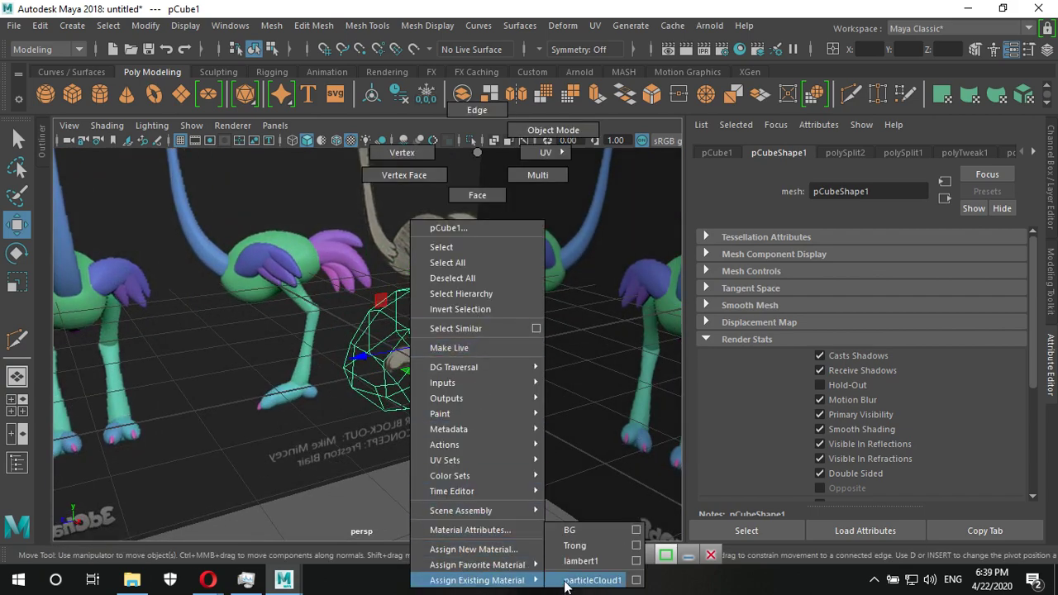
mouse_move(460, 496)
left_mouse_down("alt")
mouse_move(355, 466)
mouse_move(288, 515)
mouse_move(402, 560)
mouse_move(463, 570)
mouse_move(485, 552)
mouse_move(484, 539)
mouse_move(538, 560)
mouse_move(479, 385)
mouse_move(445, 441)
mouse_move(401, 325)
mouse_move(406, 371)
mouse_move(457, 383)
mouse_move(450, 313)
mouse_move(414, 308)
mouse_move(325, 352)
left_mouse_up("alt")
Maximize the side view, zoom out and pan toward the reference ostrich's neck.
key("space")
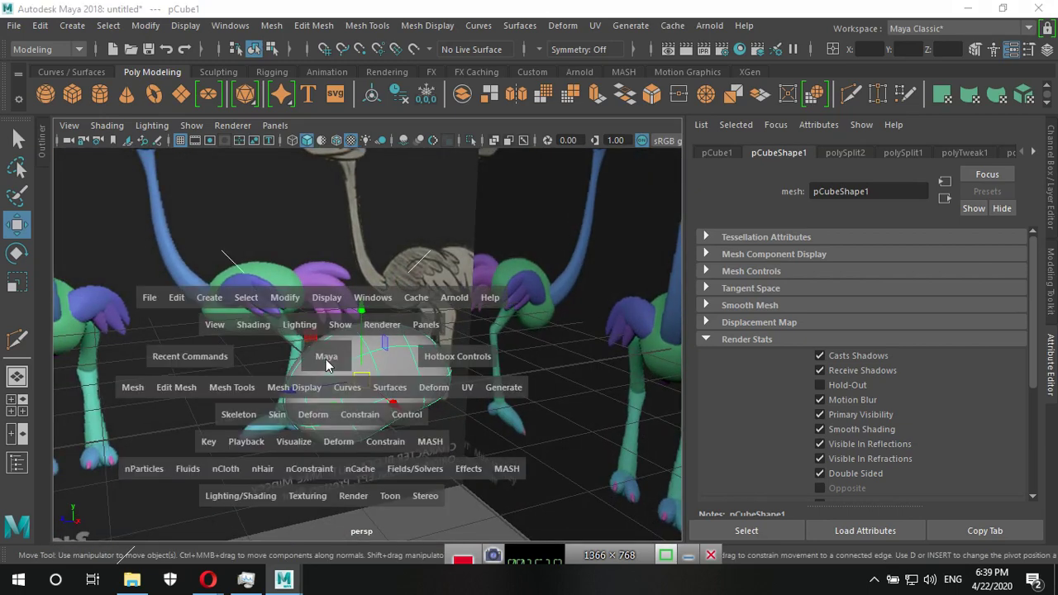
key("space")
scroll(484, 425, "down", 2)
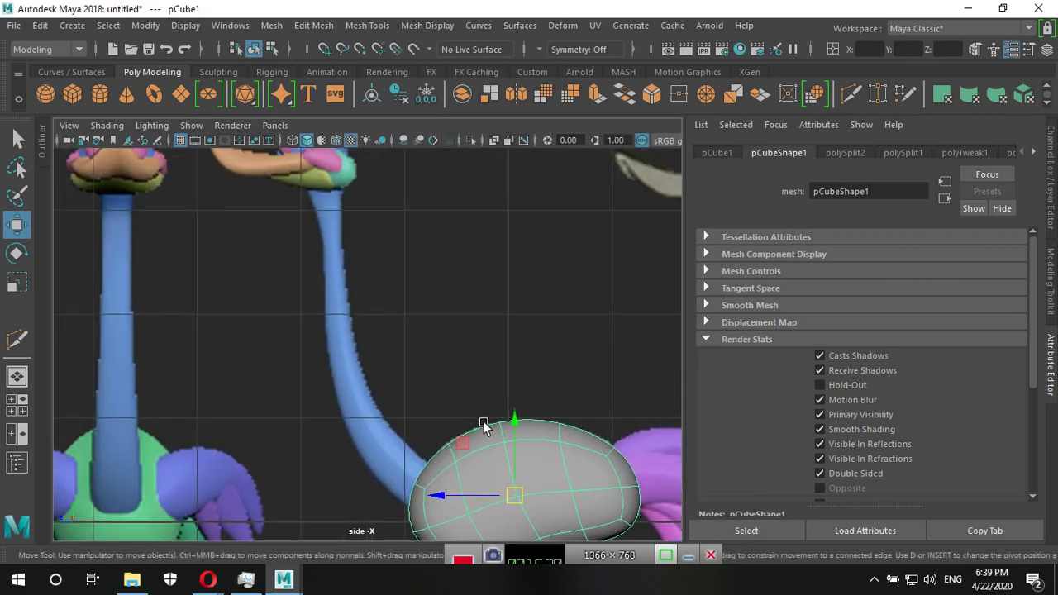
scroll(446, 413, "down", 2)
middle_click_drag(446, 413, 411, 389, "alt")
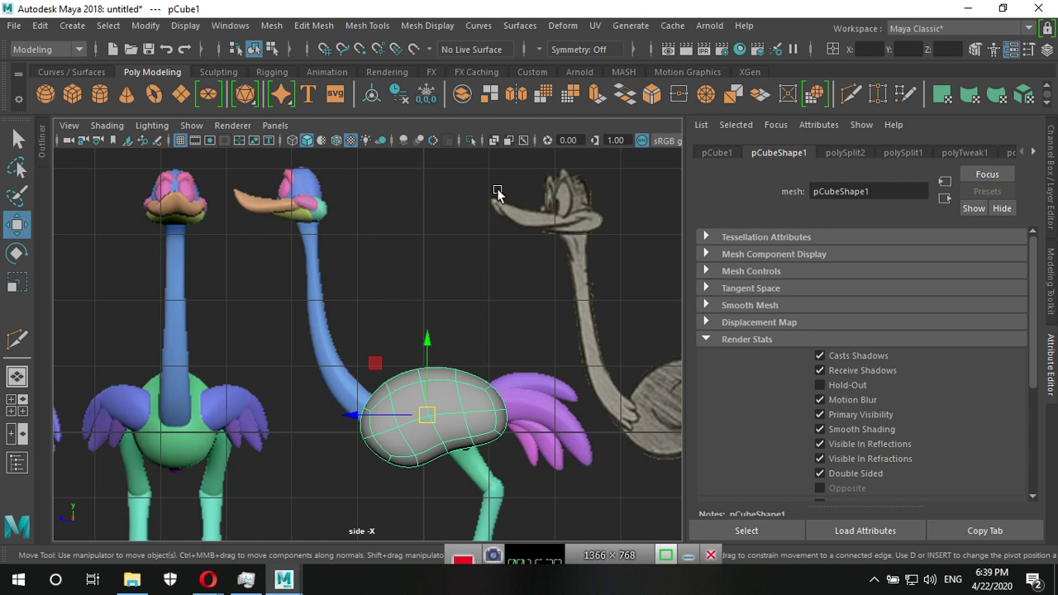
Create a polygon cylinder, move it up near the neck and show its channels.
left_click(100, 94)
left_click_drag(429, 435, 330, 305)
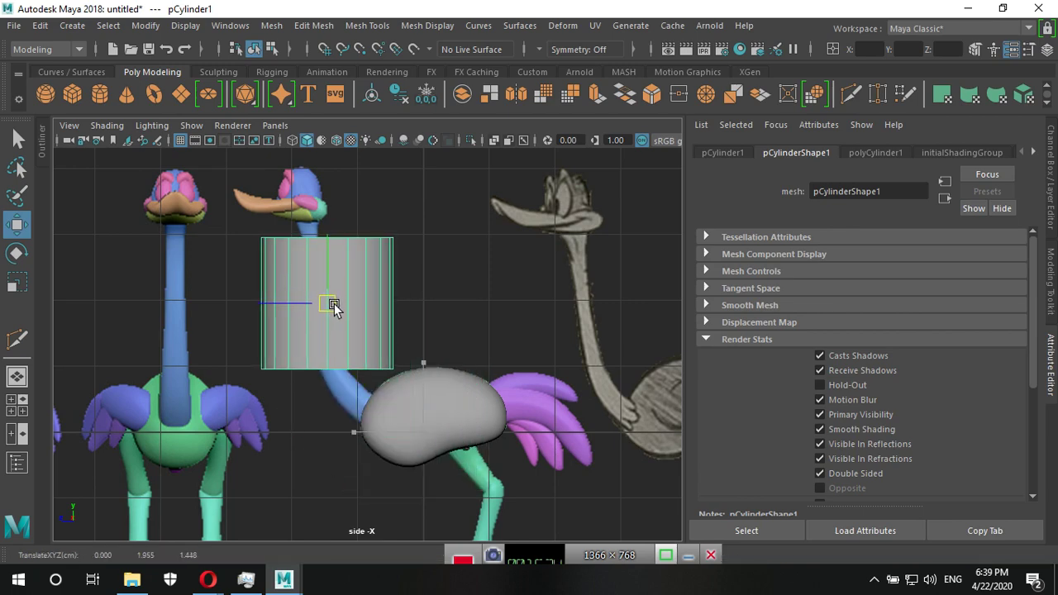
left_click(1051, 279)
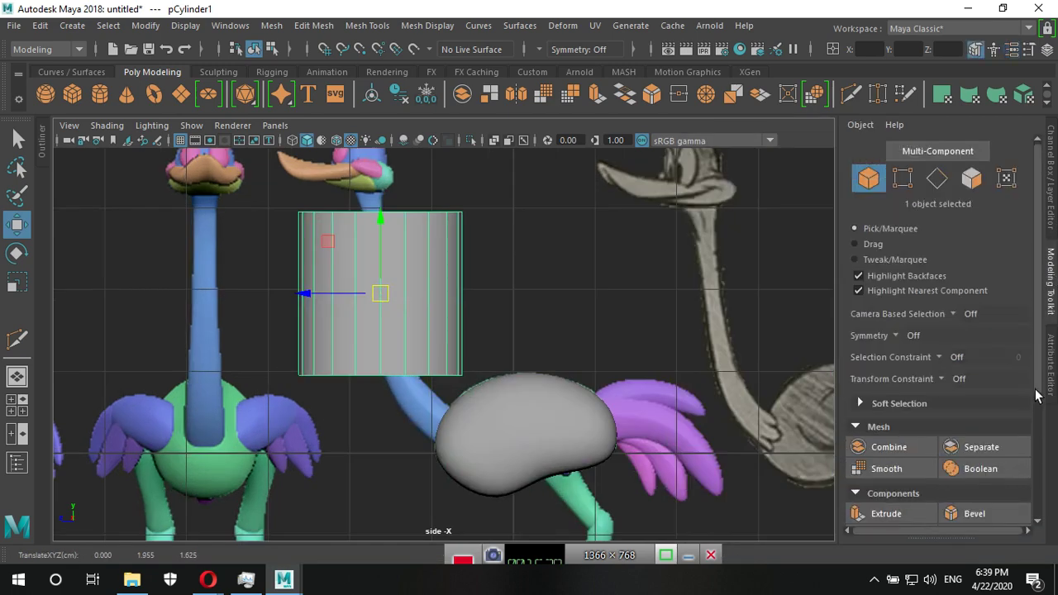
left_click(1051, 366)
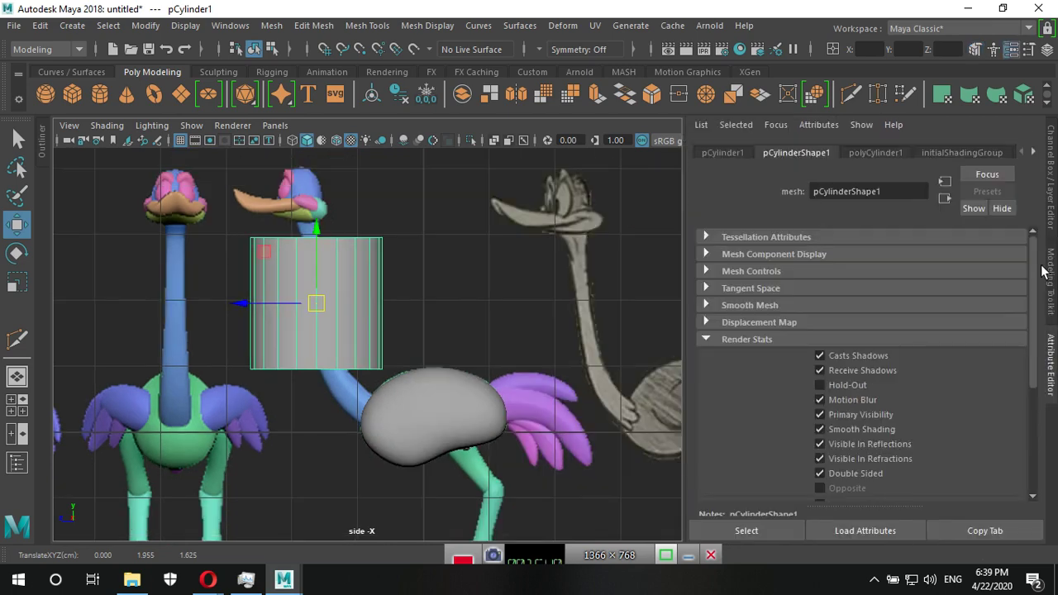
left_click(1052, 227)
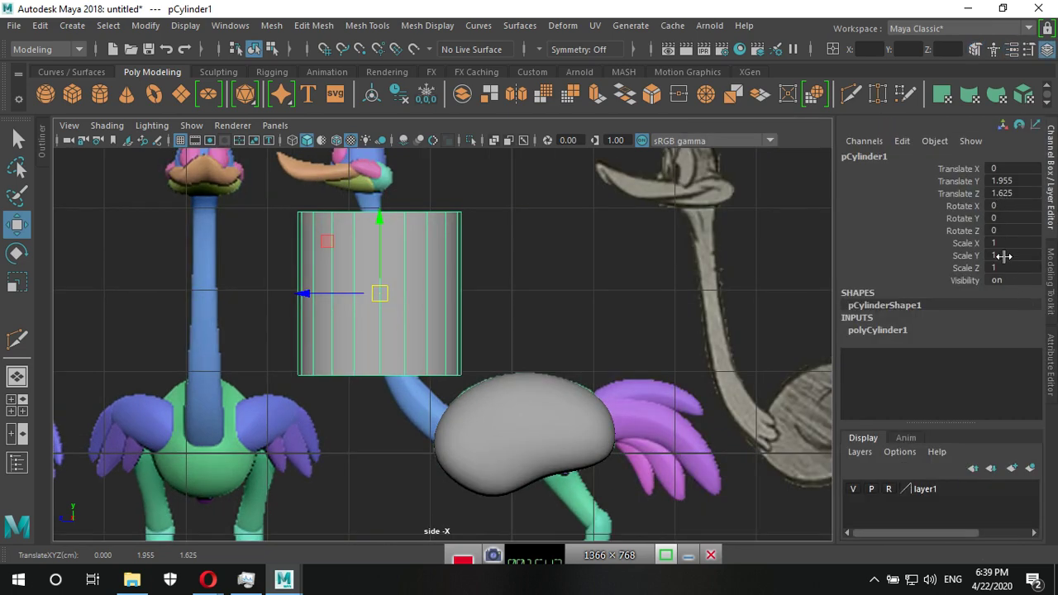
Expand polyCylinder1 and set Subdivisions Axis to 8.
left_click(894, 329)
double_click(1003, 365)
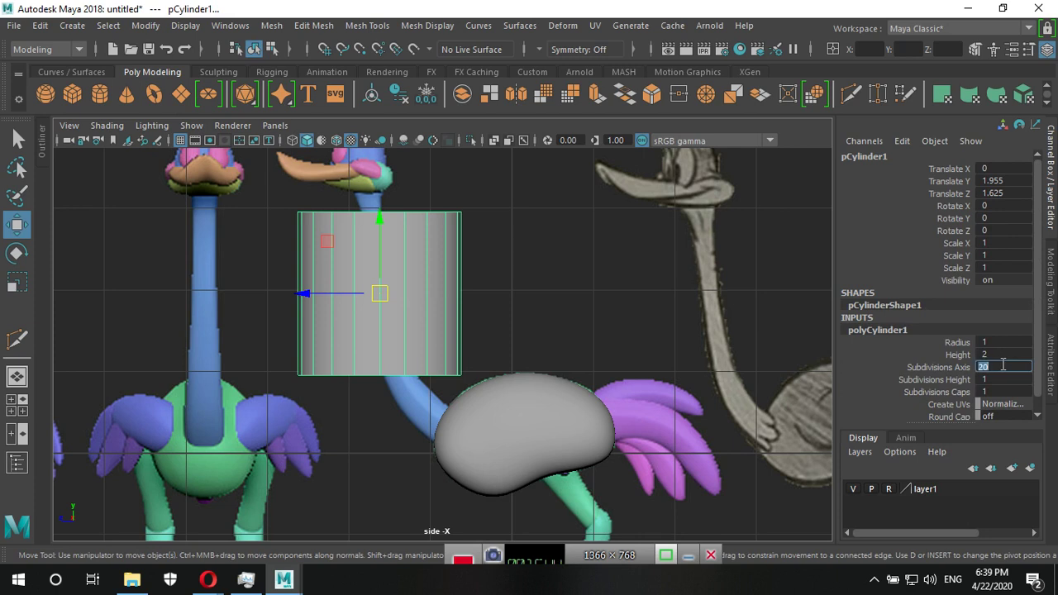
type("8")
key("Return")
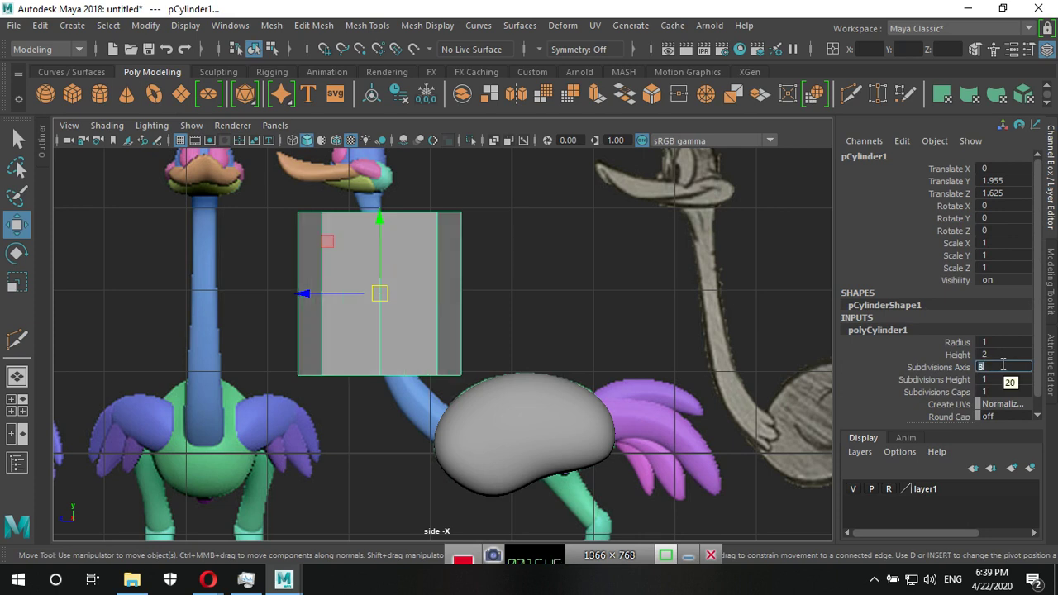
double_click(1001, 389)
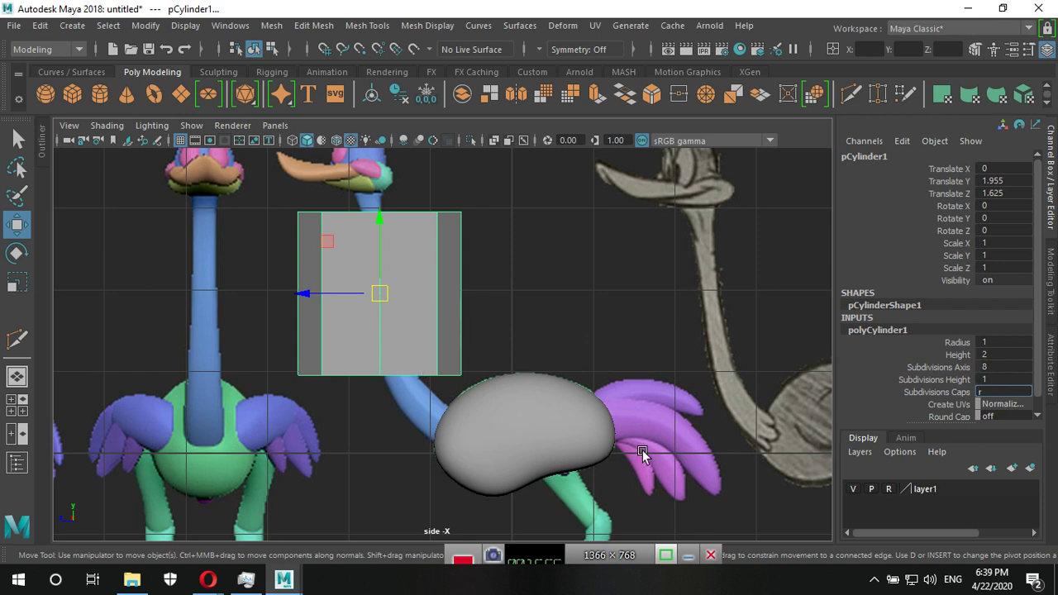
Remove the cylinder's caps and scale it into a thin tube 1.507 tall in Y.
key("Return")
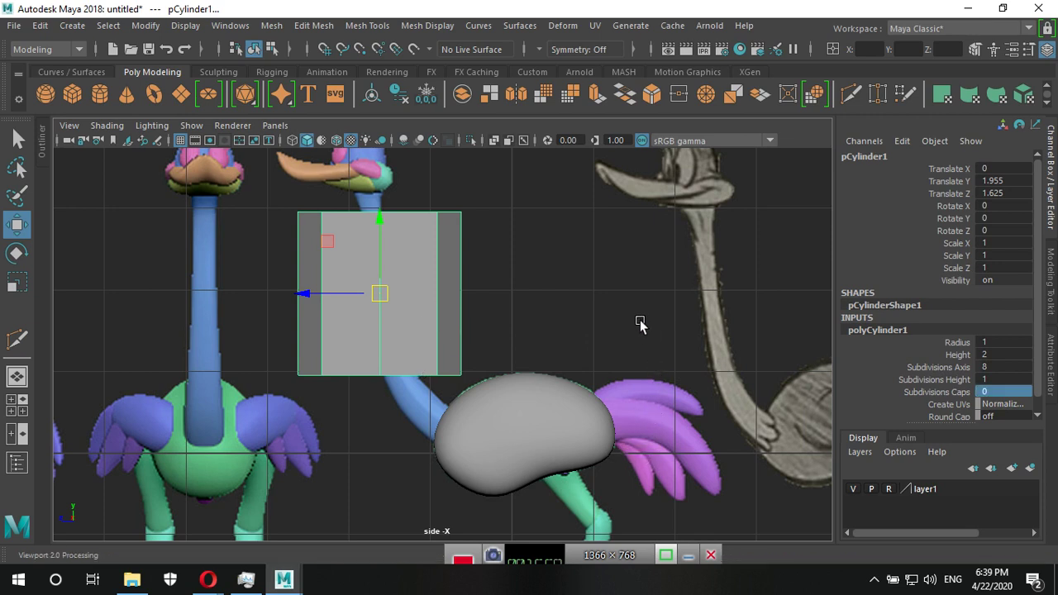
key("r")
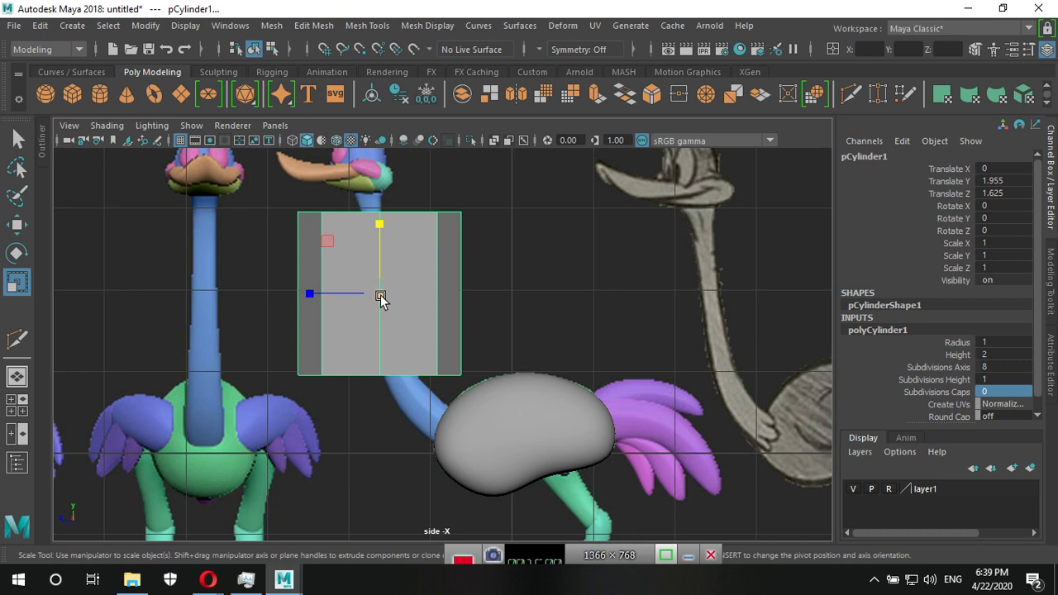
left_click_drag(382, 296, 267, 298)
left_click_drag(373, 227, 384, 175)
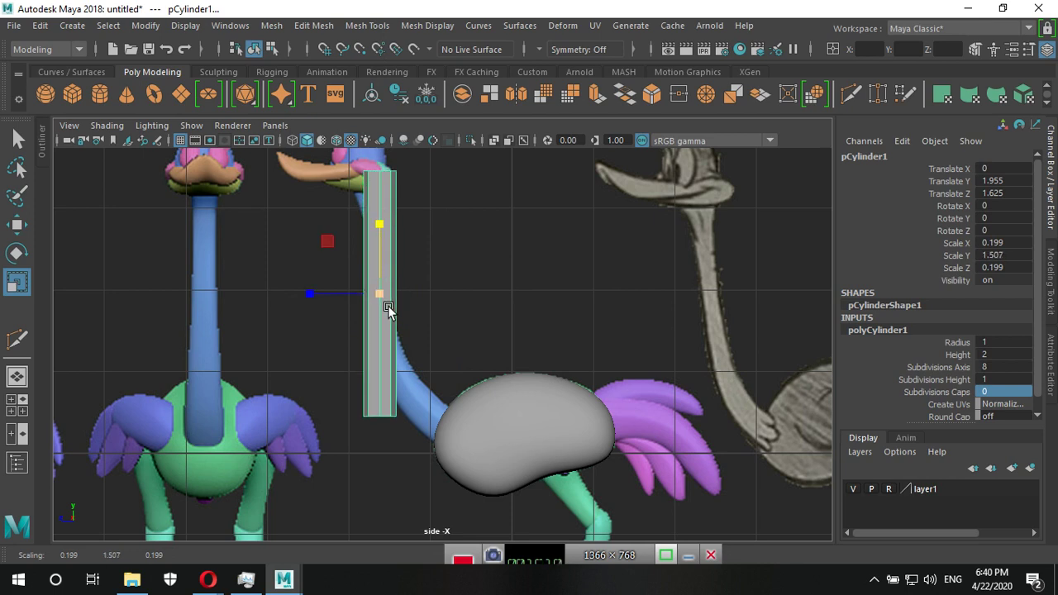
Tilt the tube 12.097° on X and move it down over the reference neck.
key("e")
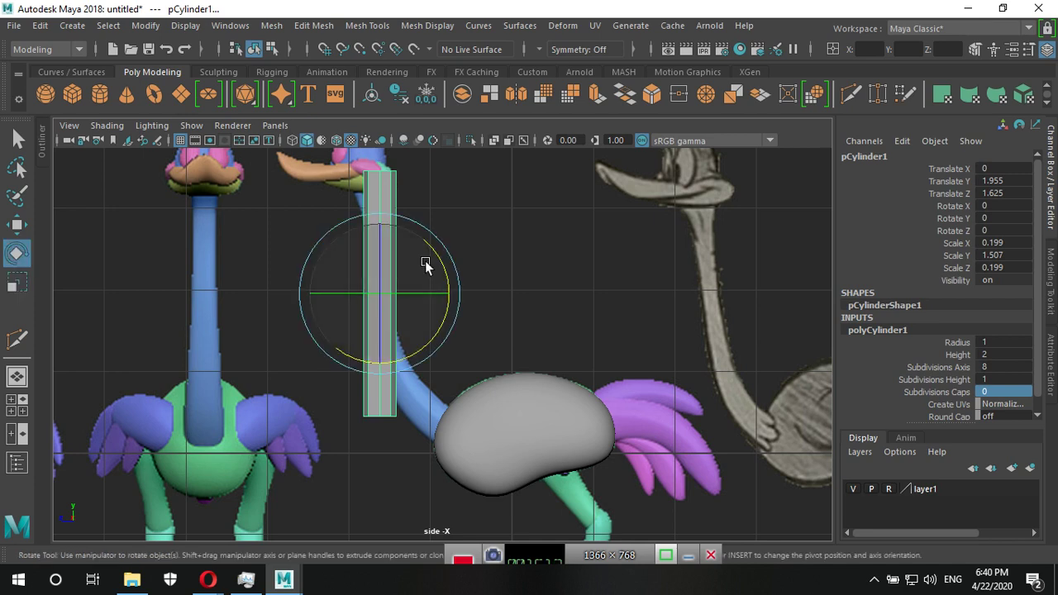
left_click_drag(436, 259, 428, 244)
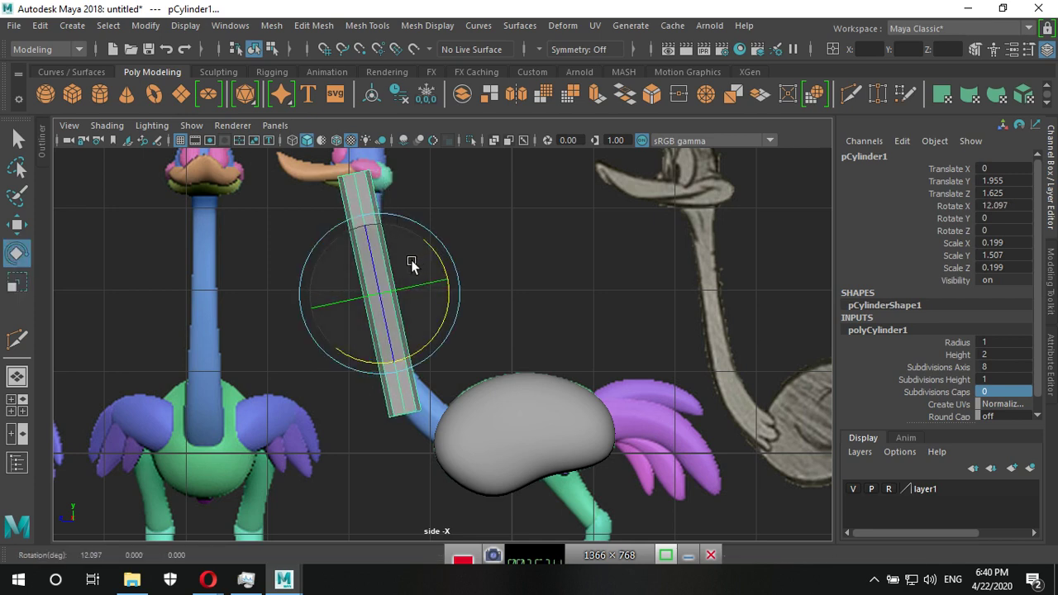
key("w")
left_click_drag(376, 293, 390, 308)
Assign the blue Tring material to the neck tube and set Subdivisions Height to 6.
right_click(488, 246)
mouse_move(488, 579)
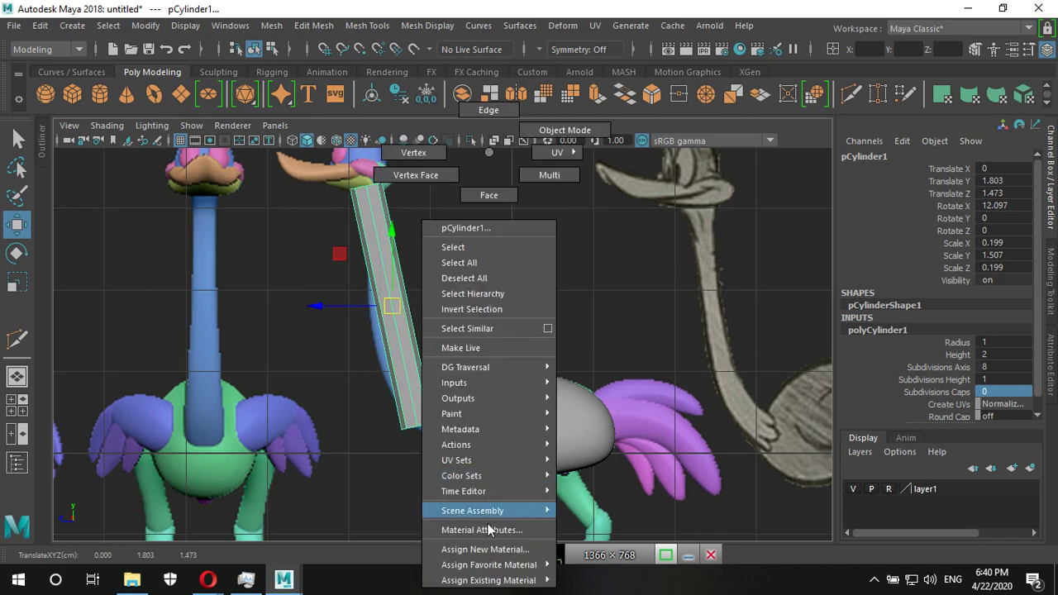
left_click(586, 545)
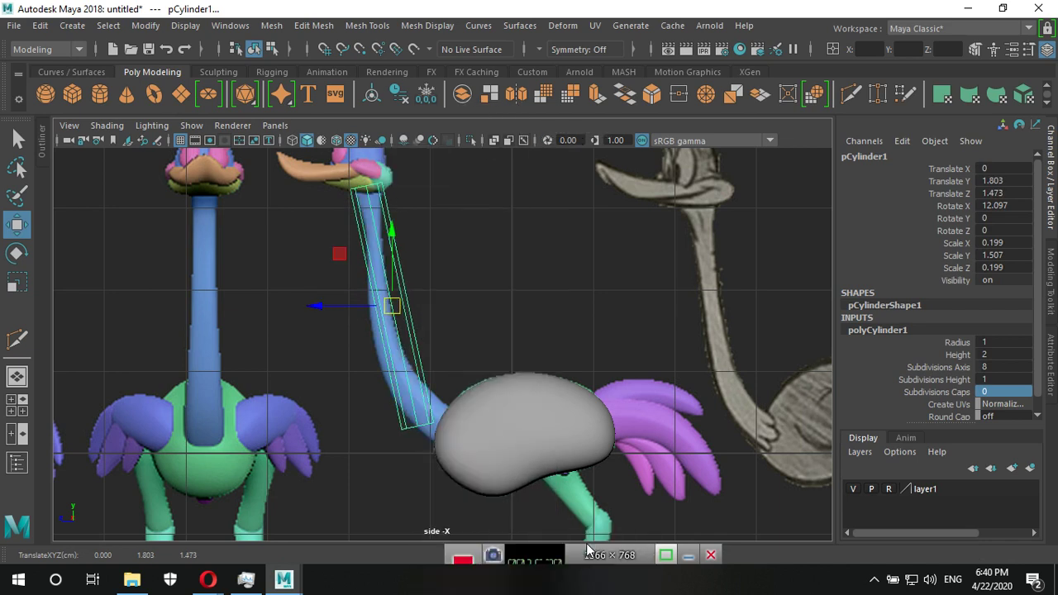
left_click(967, 381)
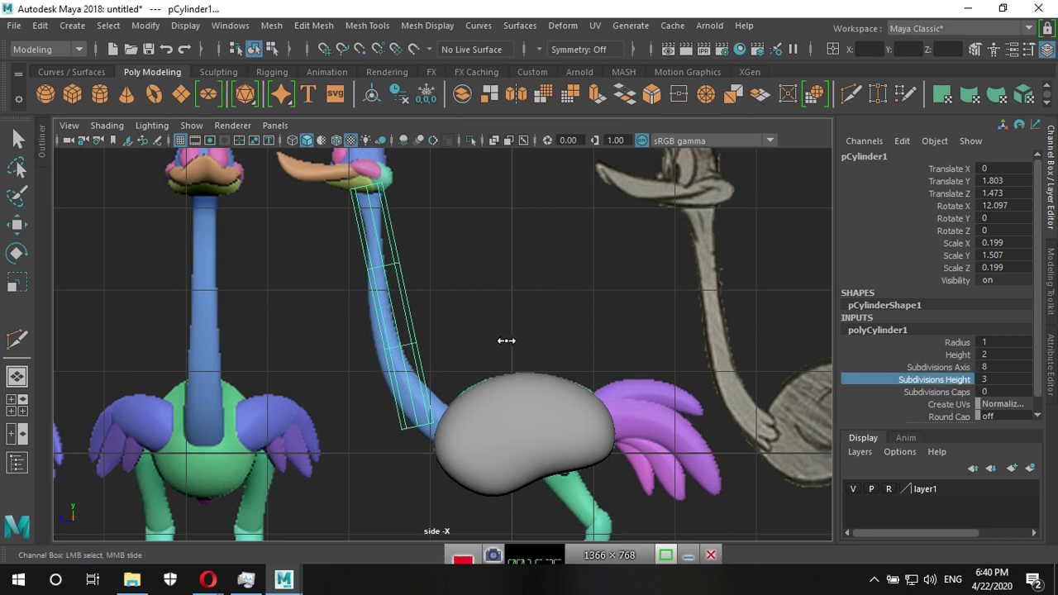
middle_click_drag(506, 341, 529, 338)
scroll(578, 396, "up", 3)
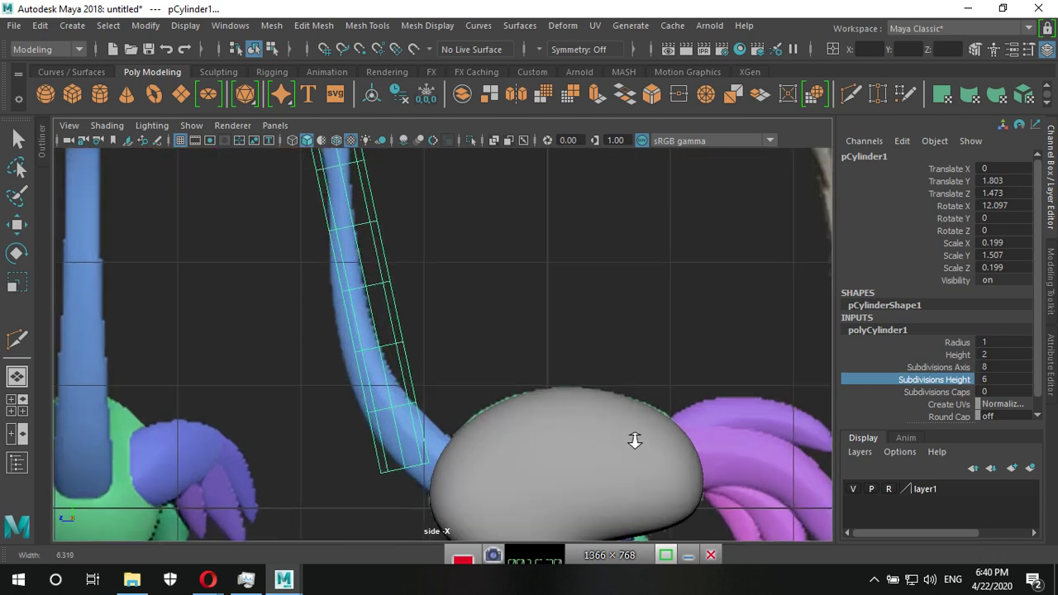
scroll(711, 399, "up", 2)
In vertex mode, rotate, move and slightly enlarge the bottom ring onto the grey body.
mouse_move(520, 152)
right_mouse_down()
mouse_move(438, 262)
mouse_move(440, 152)
right_mouse_up()
left_click_drag(439, 397, 601, 466)
key("w")
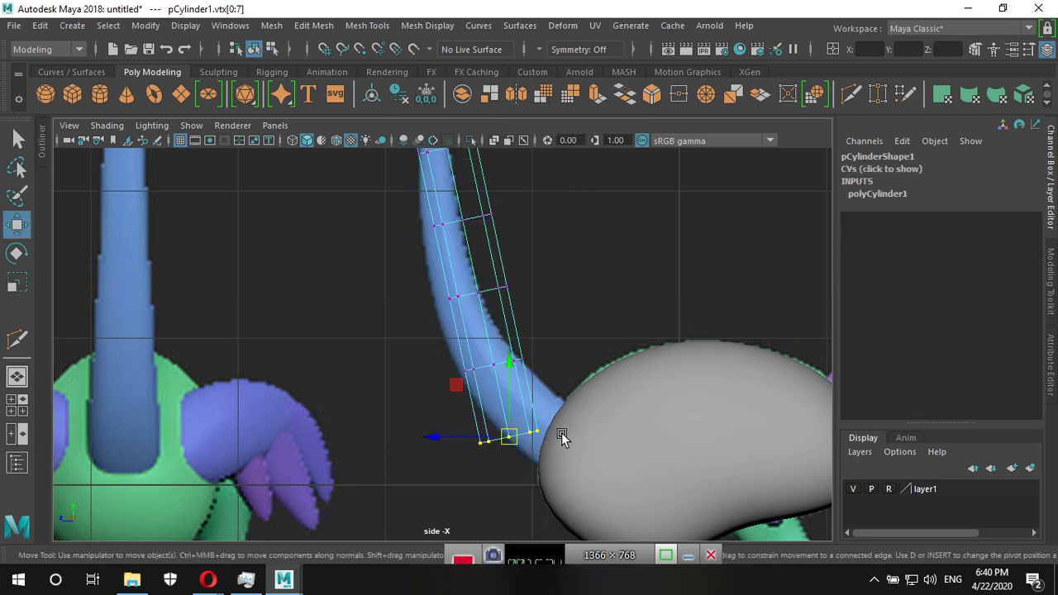
key("e")
left_click_drag(540, 378, 477, 359)
left_click_drag(493, 432, 563, 442)
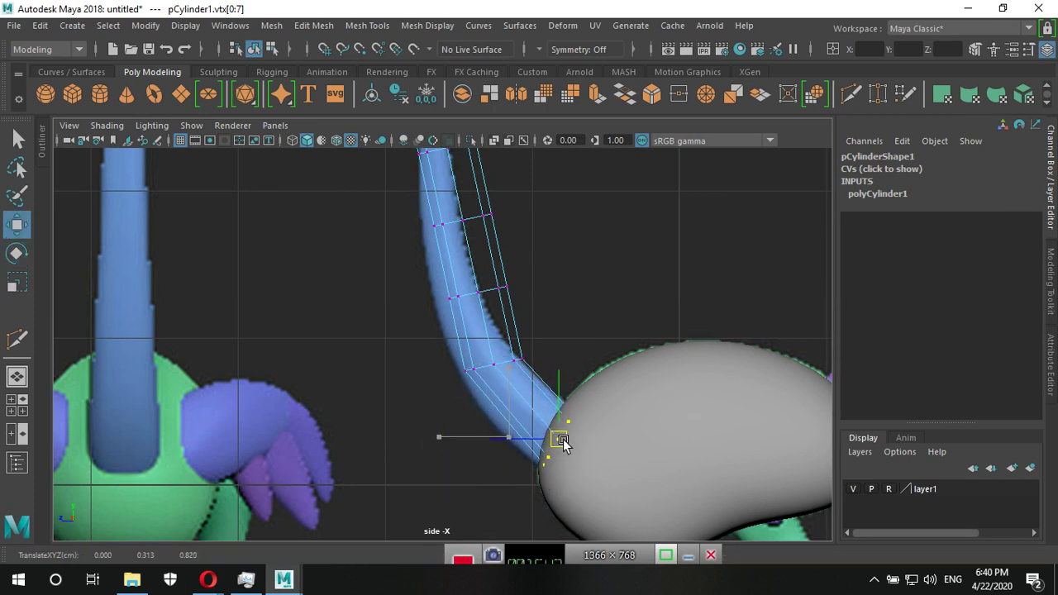
key("r")
left_click_drag(560, 440, 571, 444)
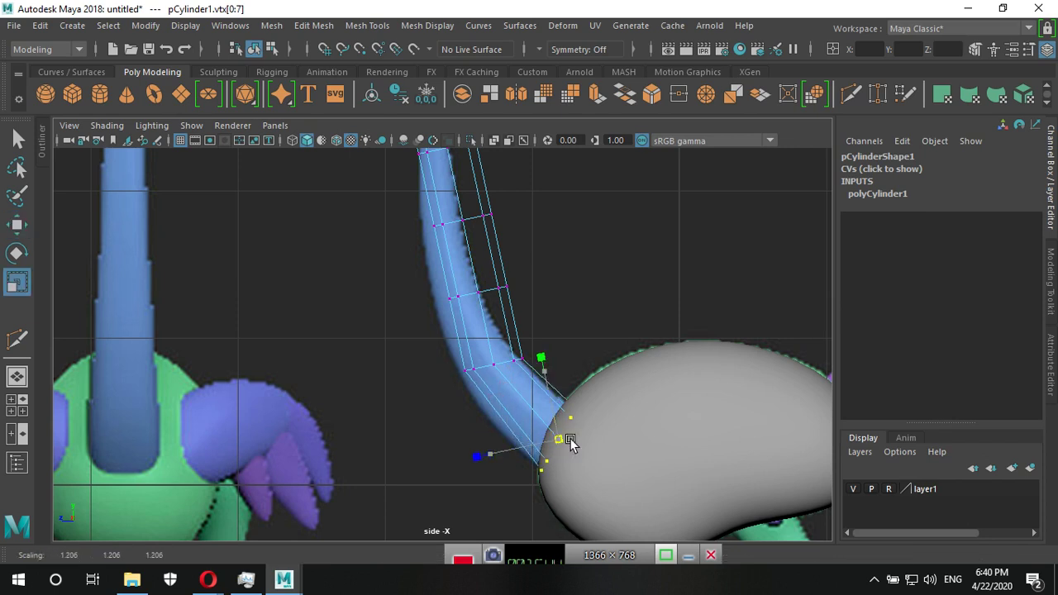
key("e")
key("w")
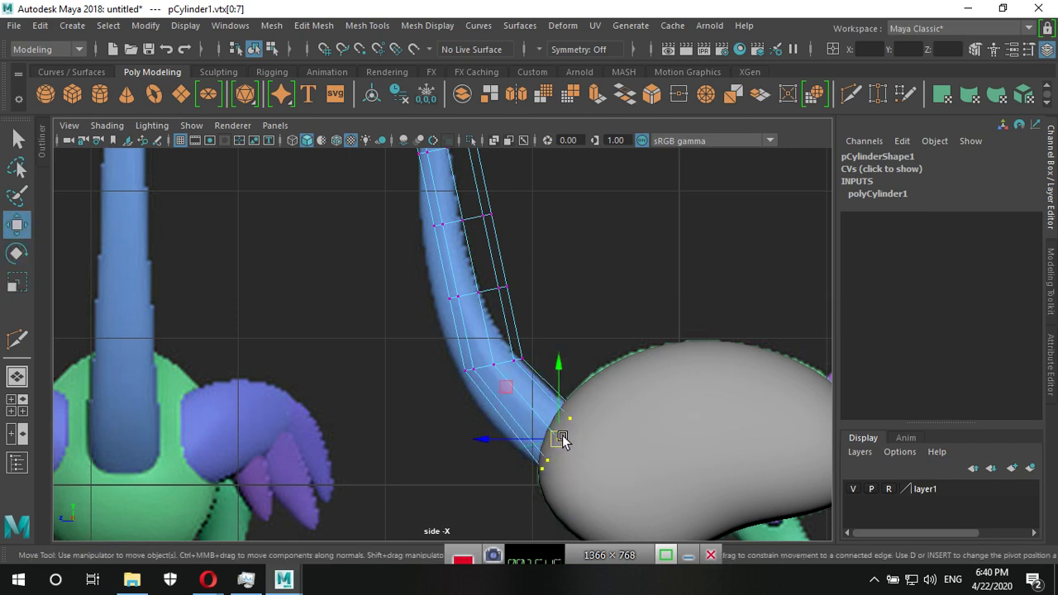
left_click_drag(568, 443, 569, 445)
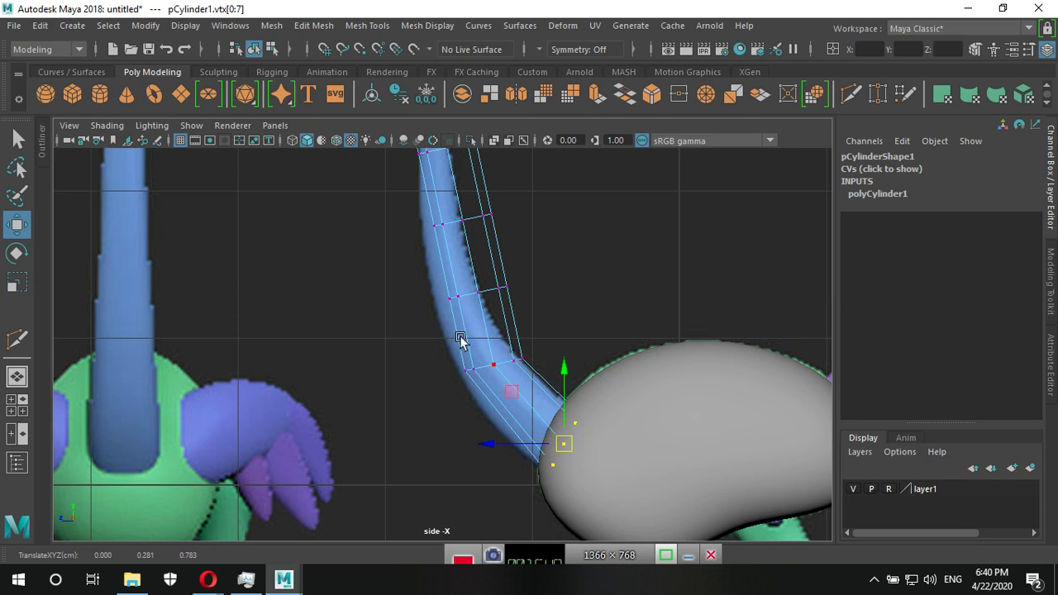
Rotate and shift the second vertex ring along the reference neck curve.
left_click_drag(433, 339, 539, 385)
key("e")
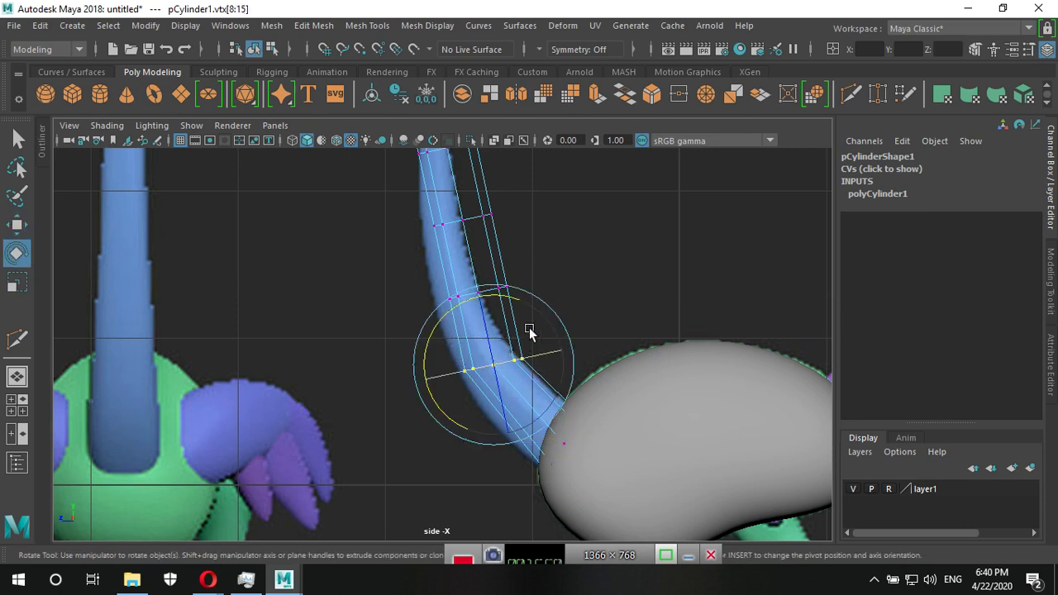
left_click_drag(458, 302, 446, 315)
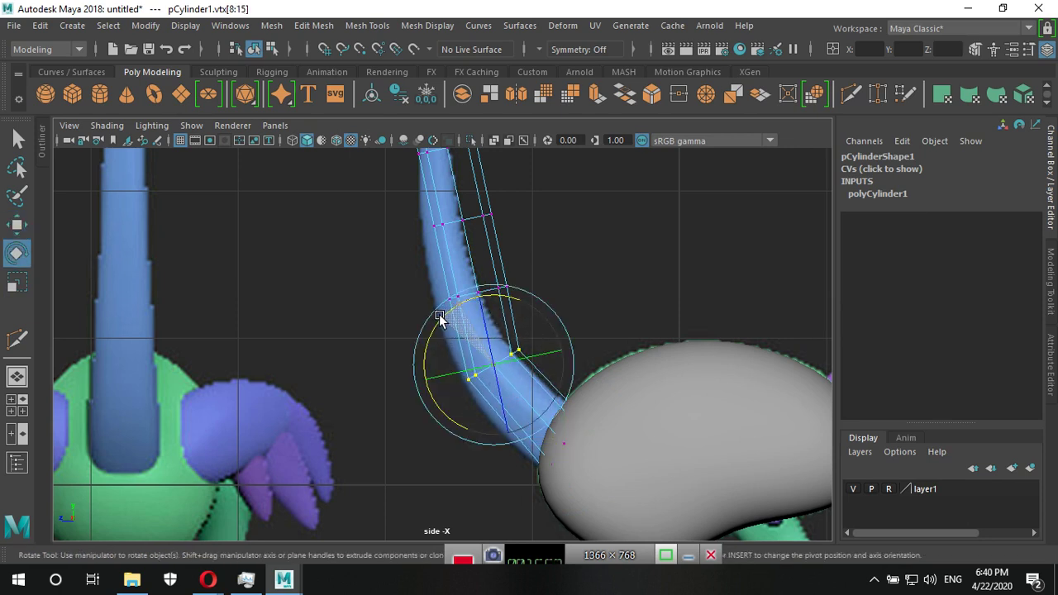
key("w")
left_click_drag(496, 368, 494, 376)
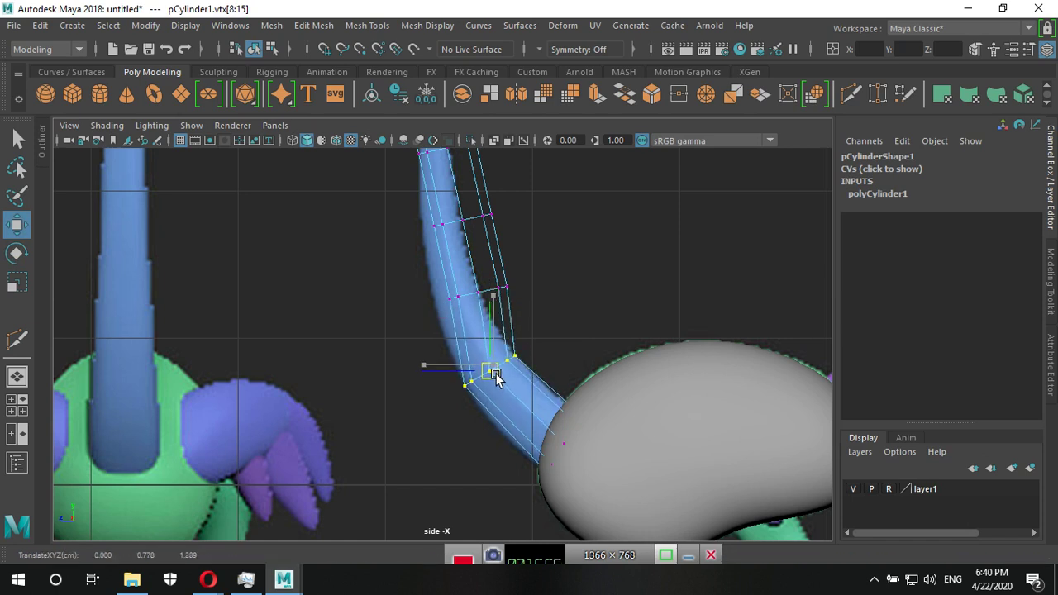
Narrow the third and fourth vertex rings up the neck.
middle_click_drag(543, 290, 585, 418, "alt")
mouse_move(485, 409)
left_mouse_down()
mouse_move(533, 426)
mouse_move(503, 426)
left_mouse_up()
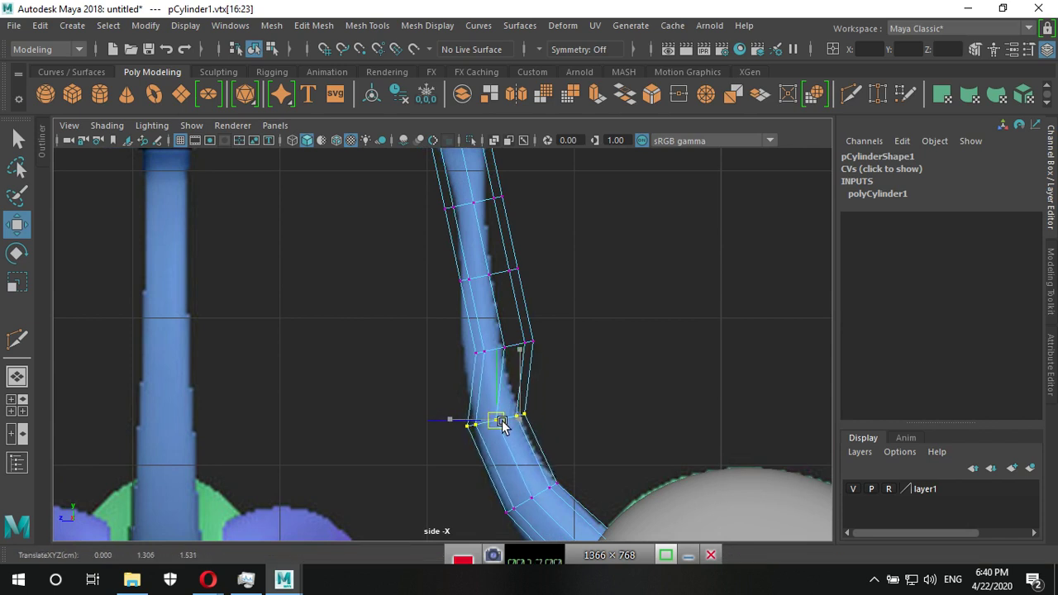
key("r")
left_click_drag(501, 422, 492, 423)
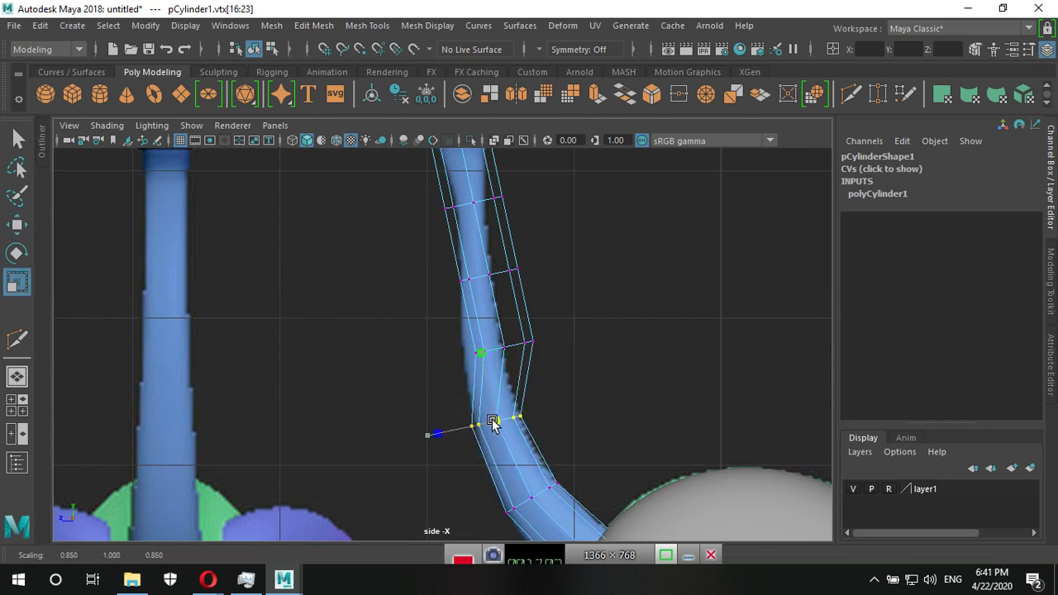
left_click_drag(413, 326, 579, 357)
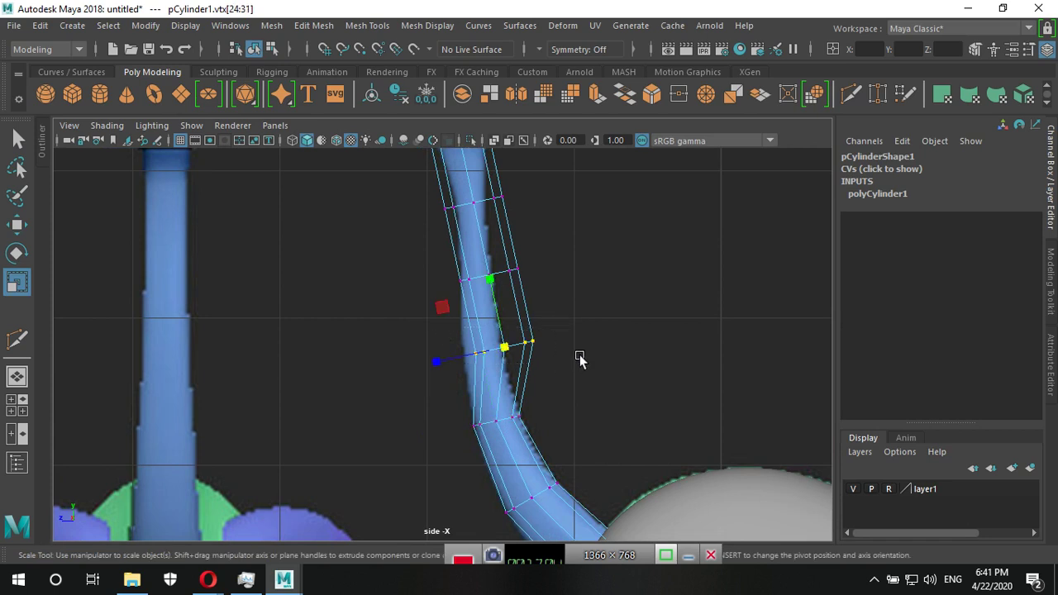
left_click_drag(507, 346, 485, 348)
key("e")
key("w")
key("e")
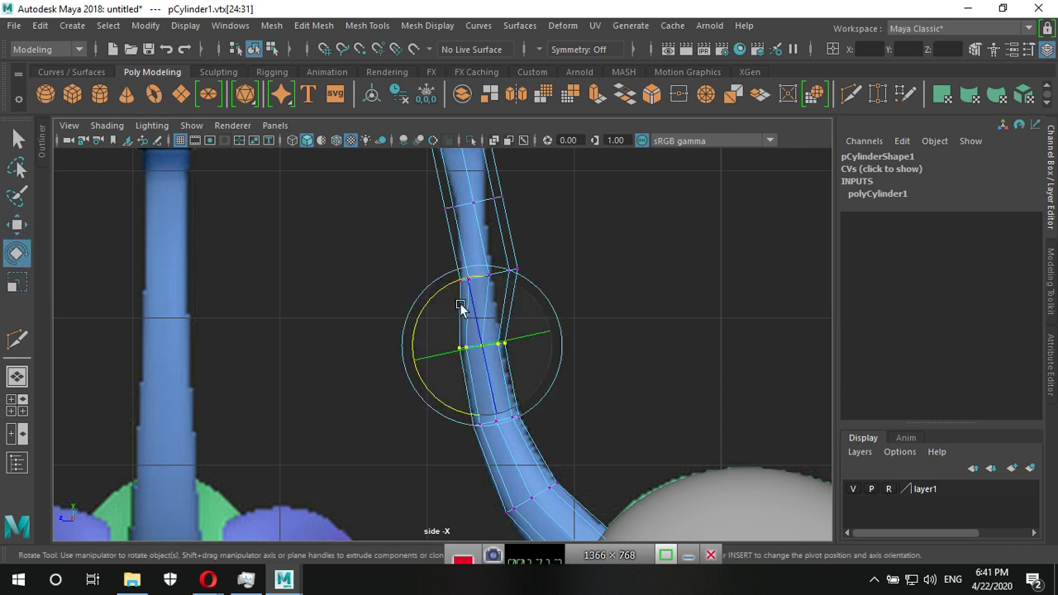
key("r")
left_click(481, 349)
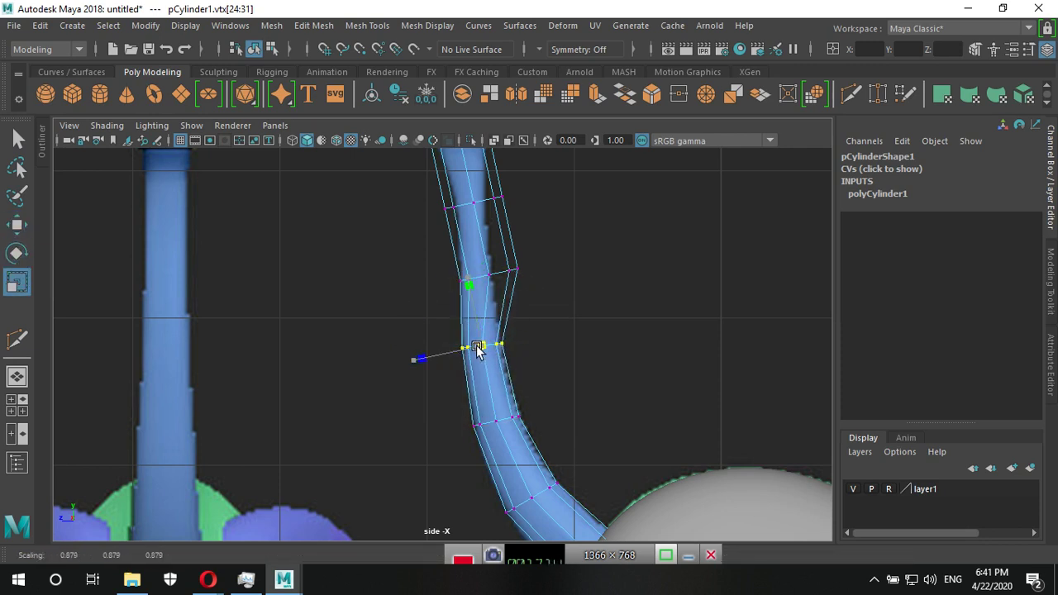
left_click_drag(481, 349, 480, 347)
Reselect the upper vertex ring and narrow it.
middle_click_drag(493, 328, 515, 444, "alt")
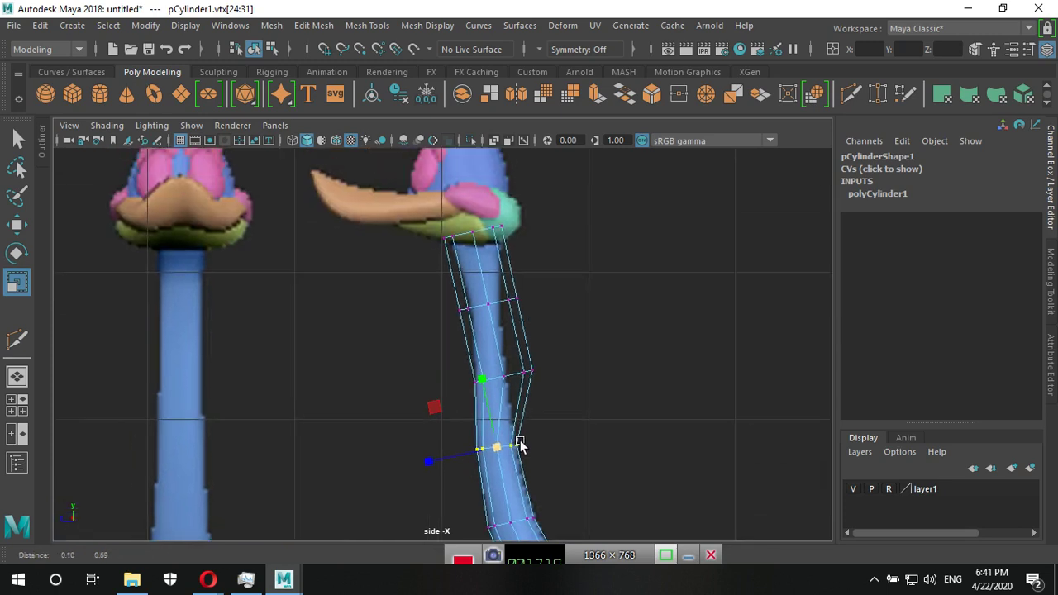
left_click_drag(448, 390, 586, 424)
left_click_drag(509, 404, 498, 404)
key("w")
key("r")
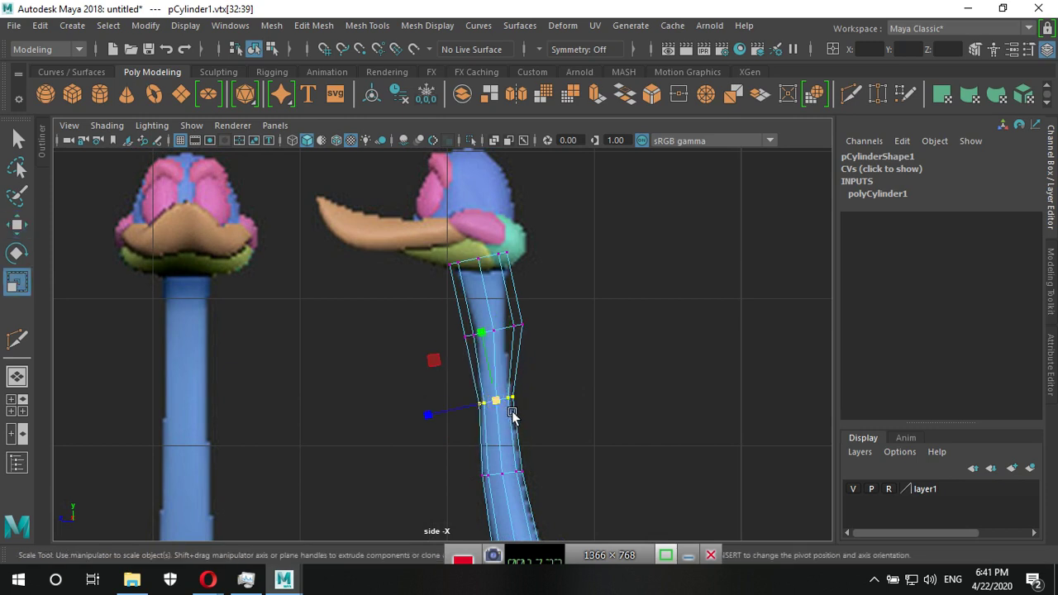
scroll(505, 423, "up", 2)
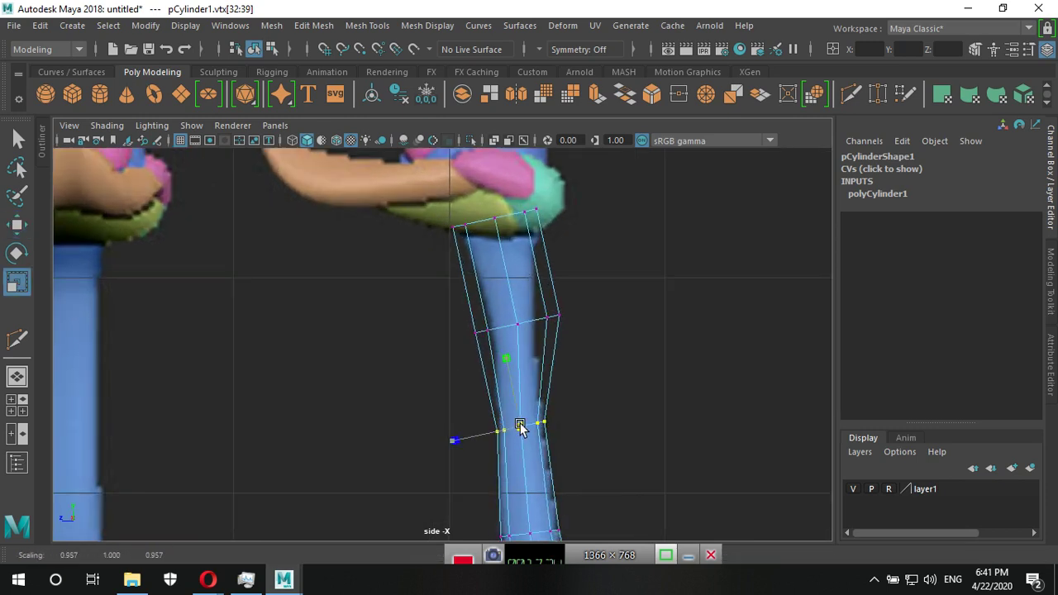
Narrow the next ring up and nudge it slightly left.
middle_click_drag(521, 426, 396, 367, "alt")
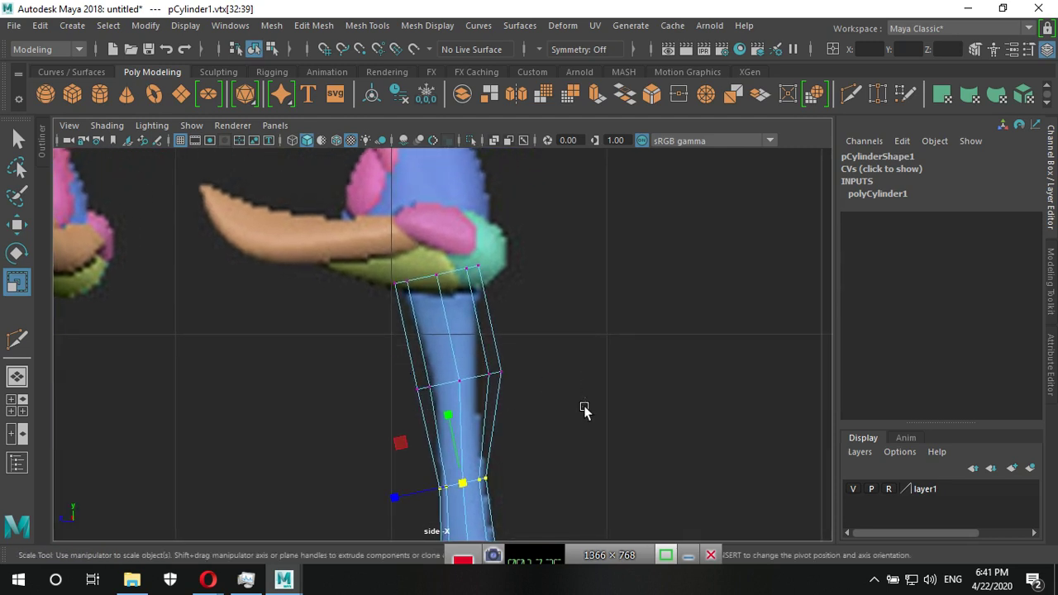
mouse_move(583, 411)
left_mouse_down()
mouse_move(409, 368)
mouse_move(455, 383)
left_mouse_up()
key("w")
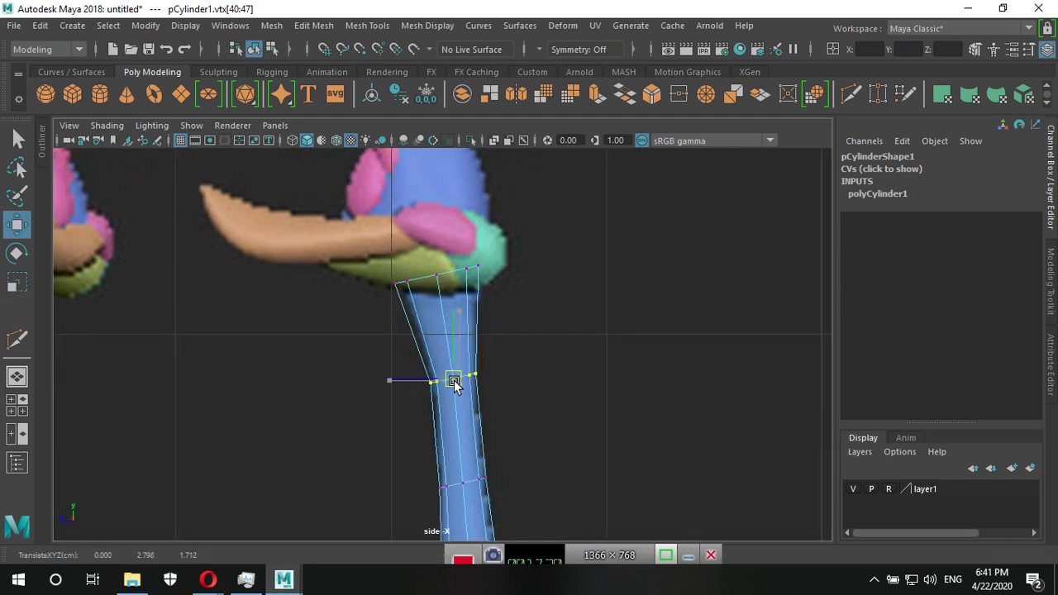
middle_click_drag(479, 396, 447, 322, "alt")
Raise the top vertex ring under the head and narrow it slightly.
left_click_drag(378, 301, 509, 356)
key("e")
key("w")
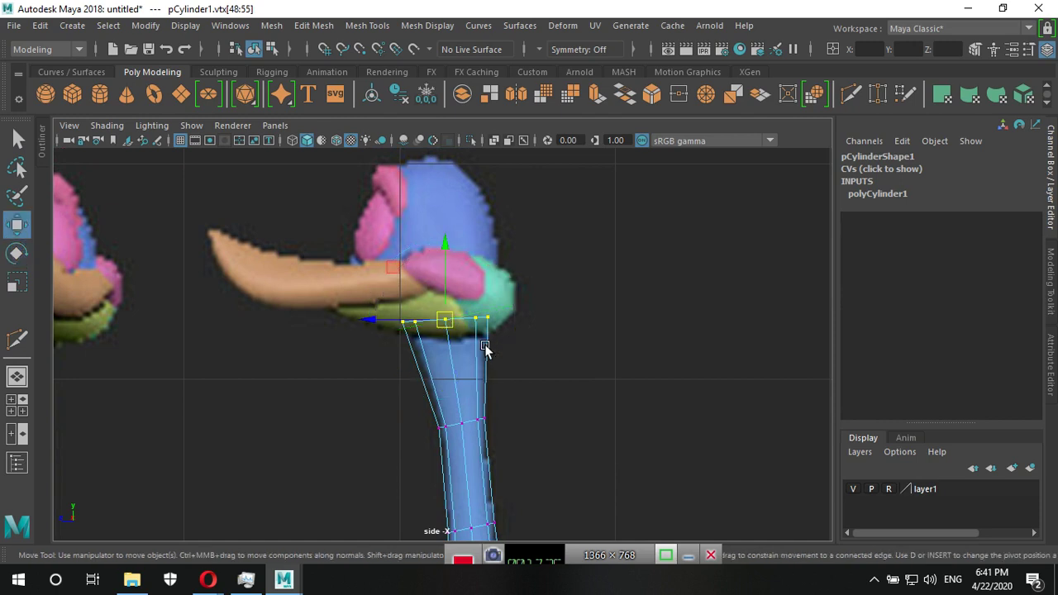
left_click_drag(445, 316, 440, 315)
key("r")
In the maximised front view, widen the upper neck edge loops sideways.
scroll(576, 397, "down", 5)
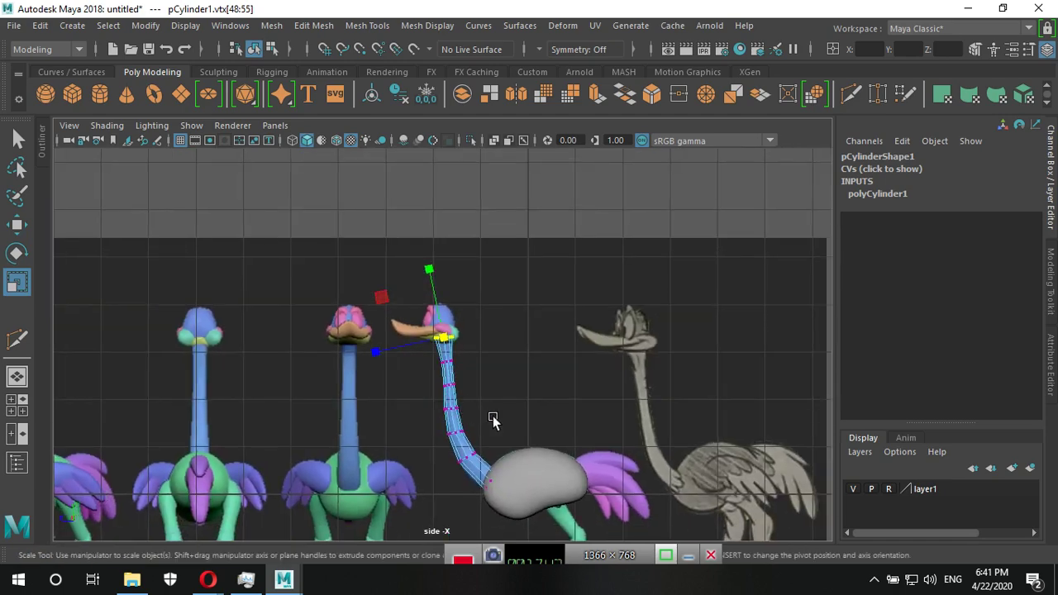
scroll(545, 397, "up", 1)
key("space")
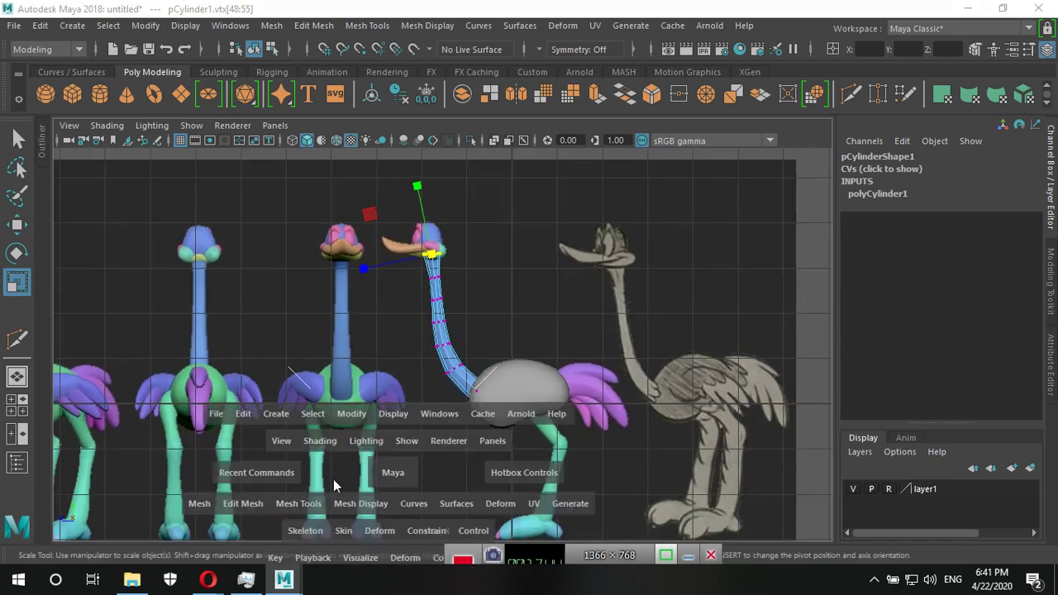
key("space")
mouse_move(460, 183)
middle_mouse_down("alt")
mouse_move(484, 378)
mouse_move(512, 361)
mouse_move(533, 389)
mouse_move(527, 360)
middle_mouse_up("alt")
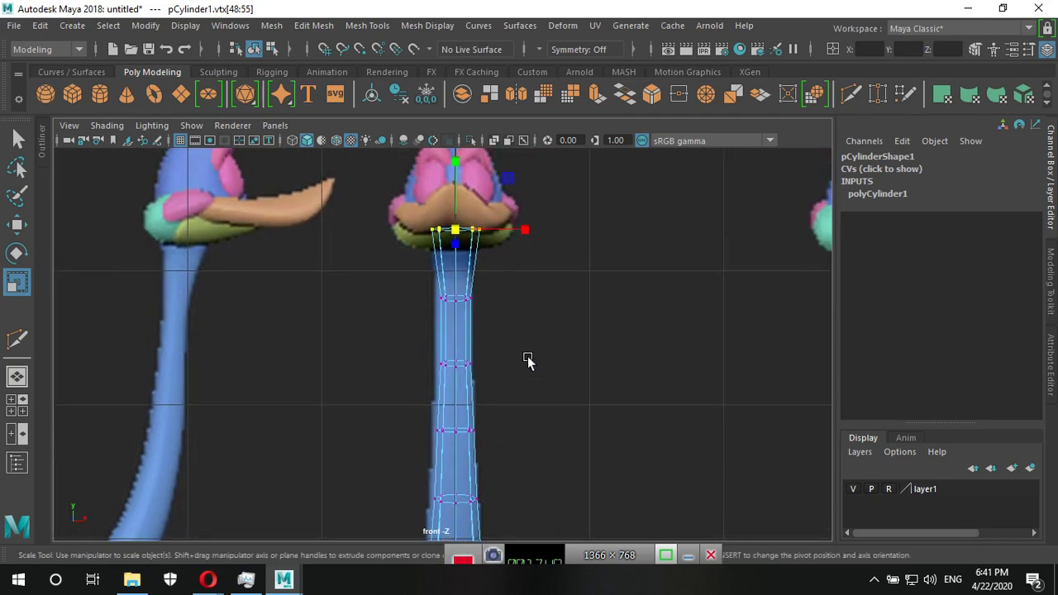
left_click_drag(406, 275, 519, 322)
right_click_drag(519, 322, 710, 378, "alt")
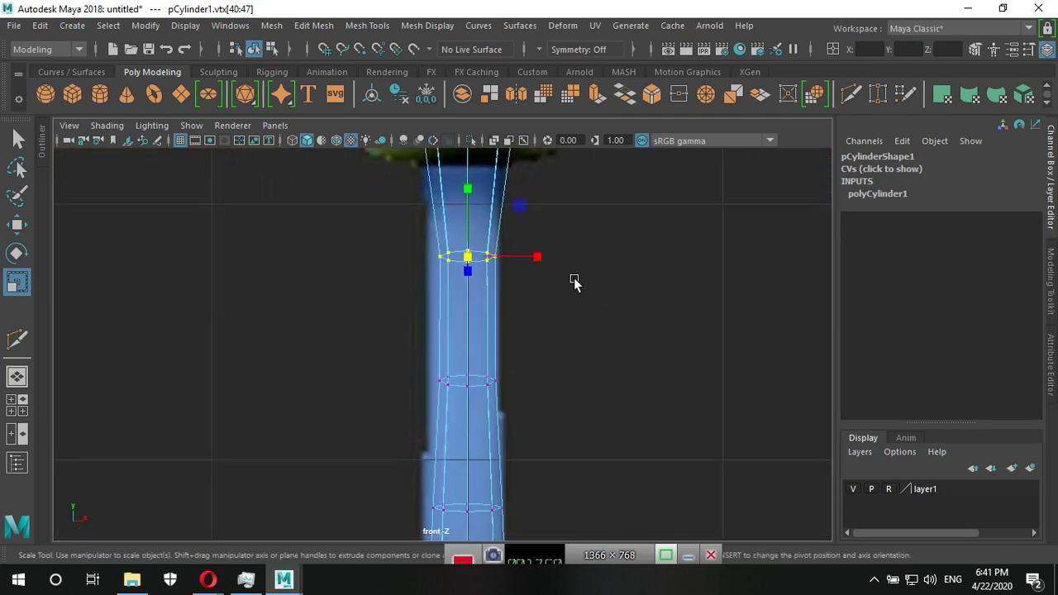
left_click_drag(538, 260, 560, 259)
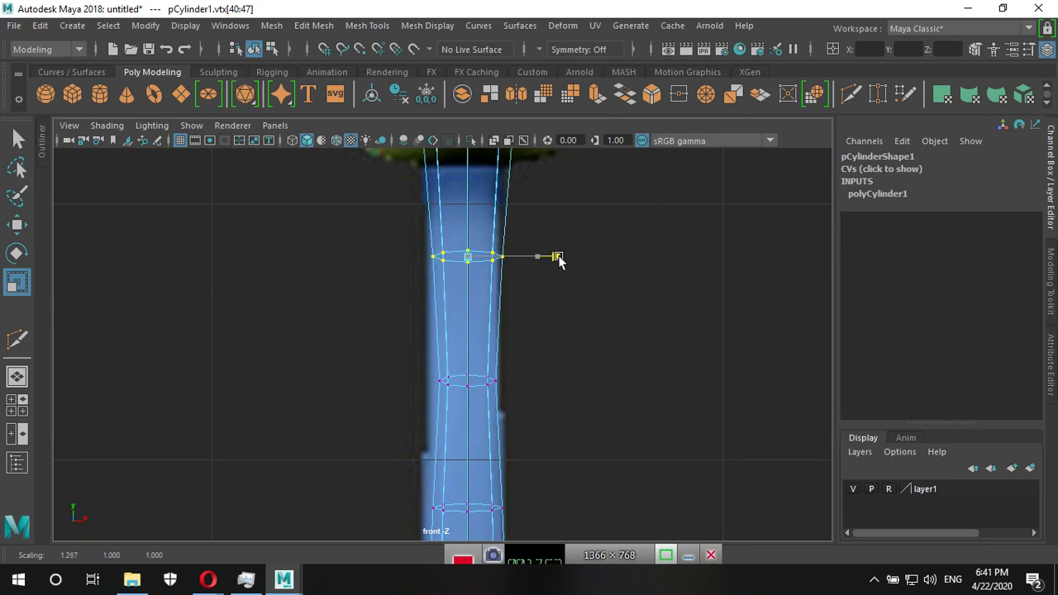
mouse_move(402, 345)
left_mouse_down()
mouse_move(546, 408)
mouse_move(552, 381)
left_mouse_up()
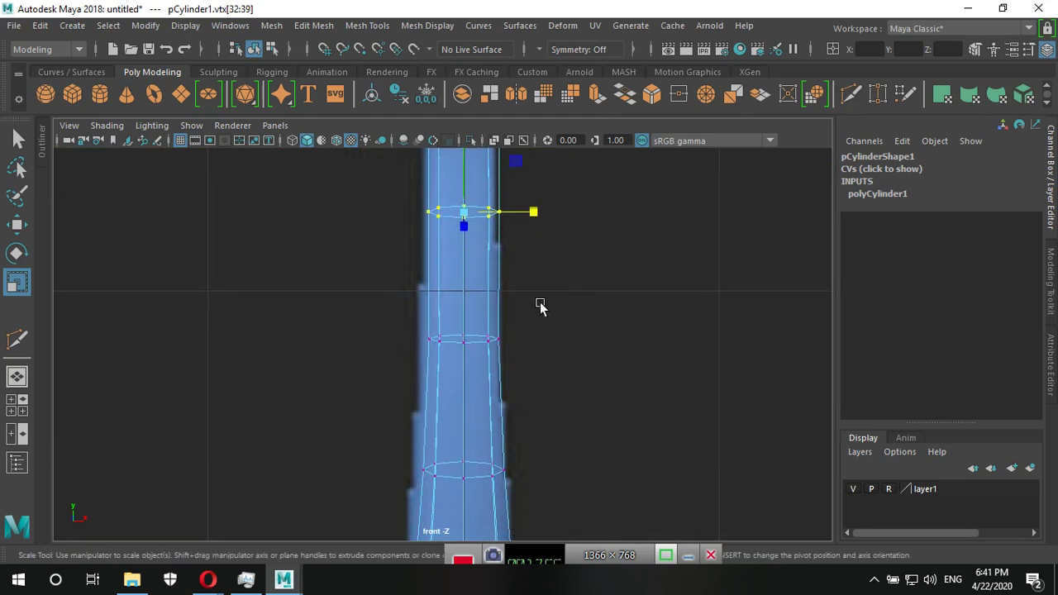
Widen the middle and lower neck loops down to the body, then return to four views.
left_click_drag(541, 305, 625, 387, "alt")
left_click_drag(402, 293, 577, 380)
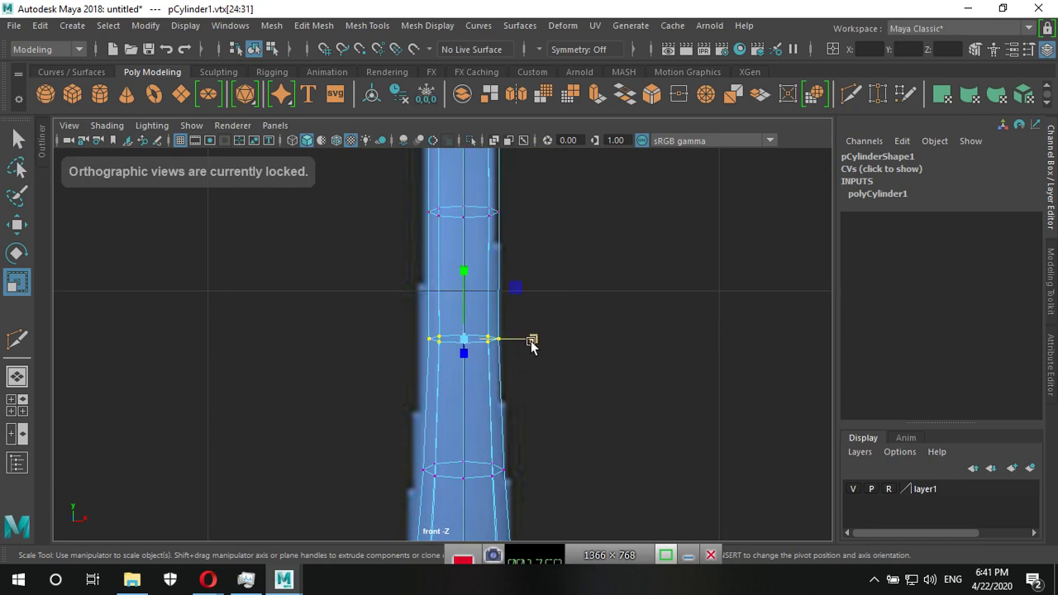
left_click_drag(534, 339, 544, 345)
middle_click_drag(544, 344, 588, 289, "alt")
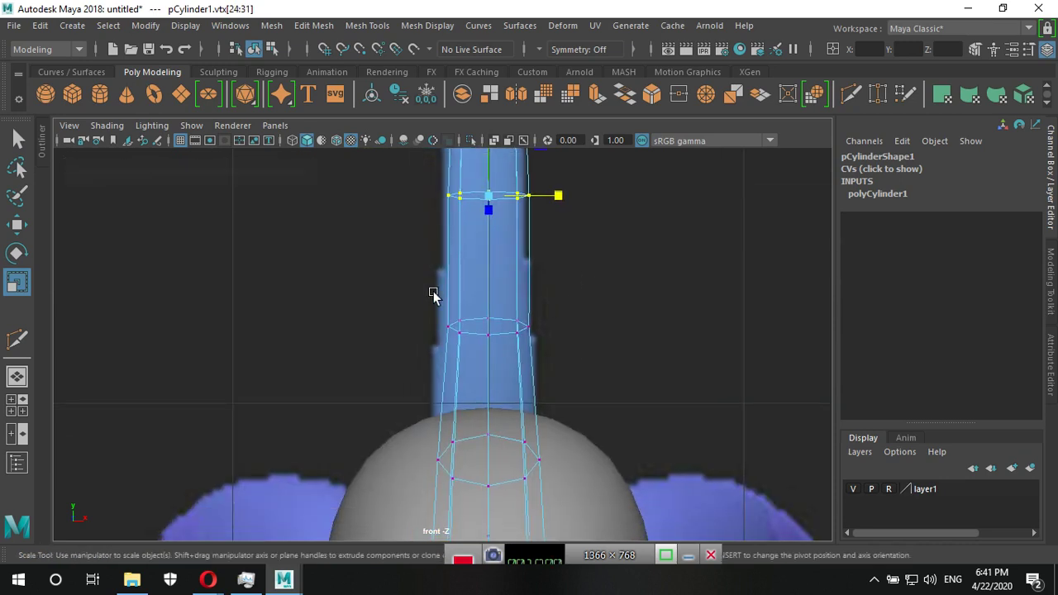
mouse_move(430, 293)
left_mouse_down()
mouse_move(587, 343)
mouse_move(571, 326)
left_mouse_up()
left_click_drag(399, 392, 539, 487)
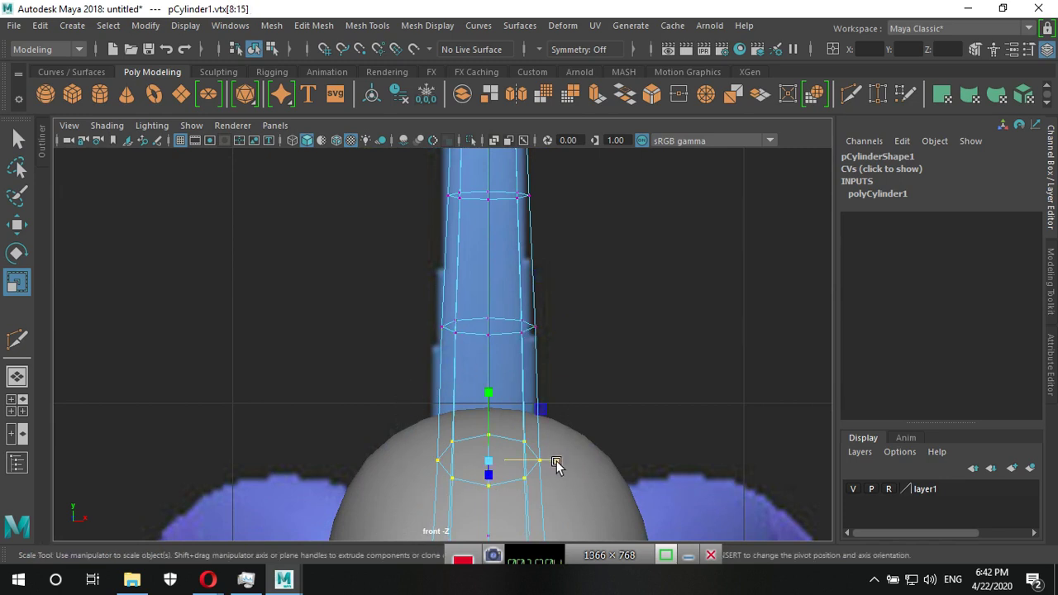
middle_click_drag(586, 489, 501, 395, "alt")
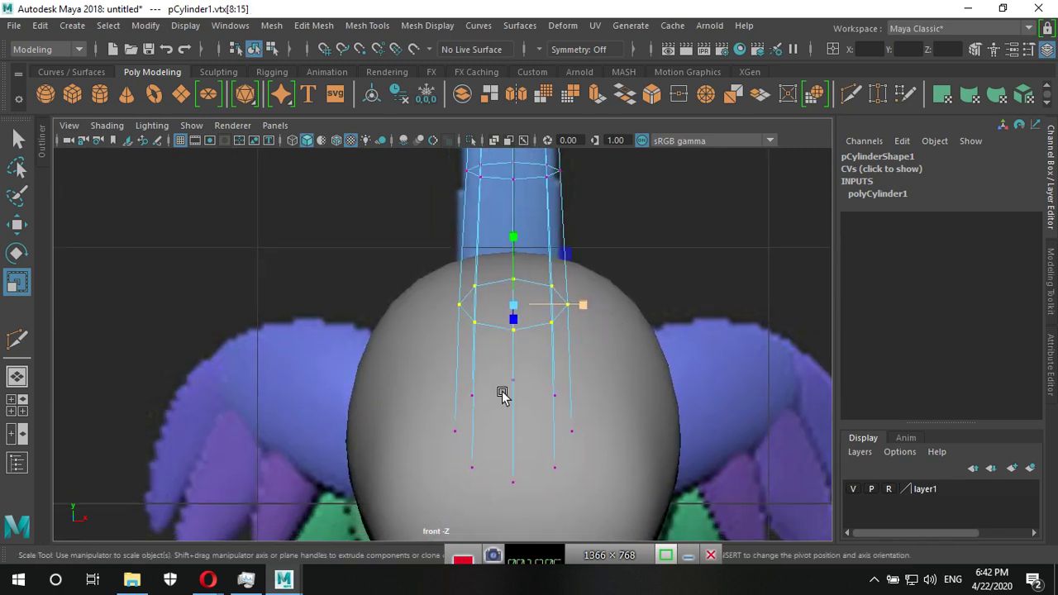
left_click_drag(430, 372, 645, 500)
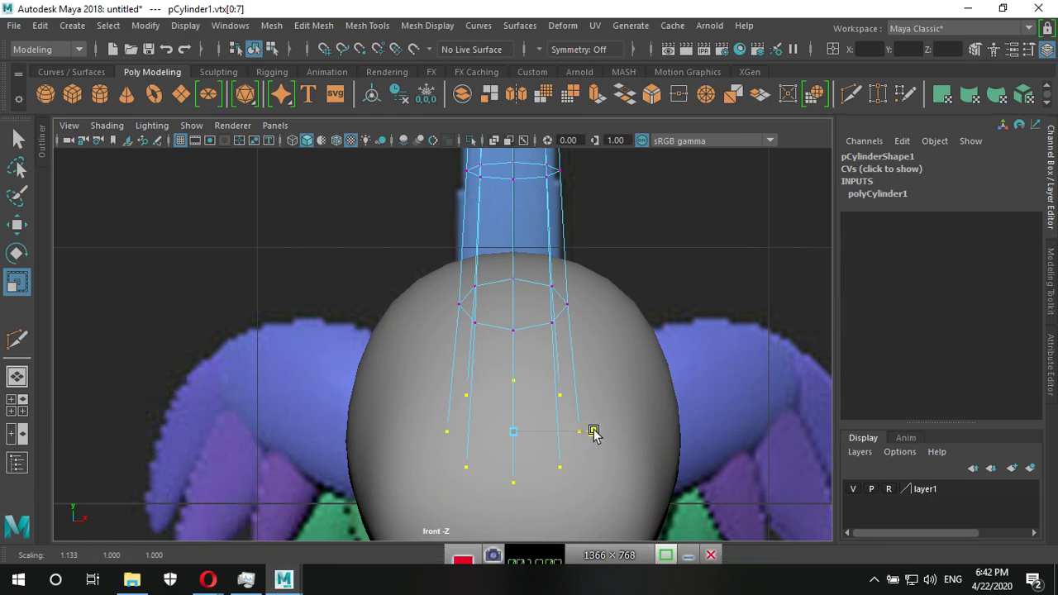
key("a")
key("space")
key("space")
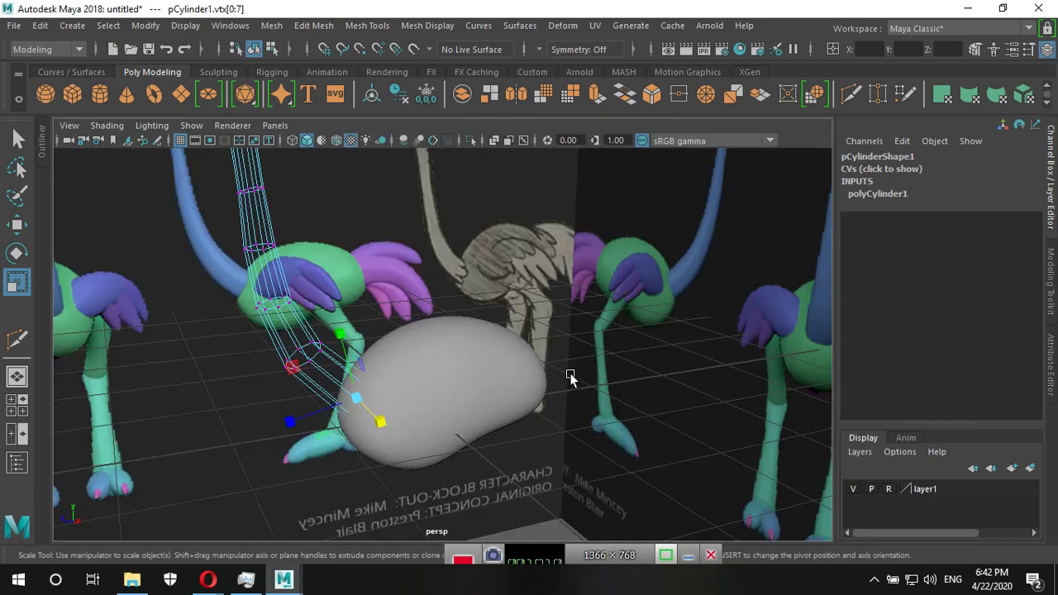
Assign the default lambert1 material to the neck cylinder.
left_click_drag(567, 372, 321, 410, "alt")
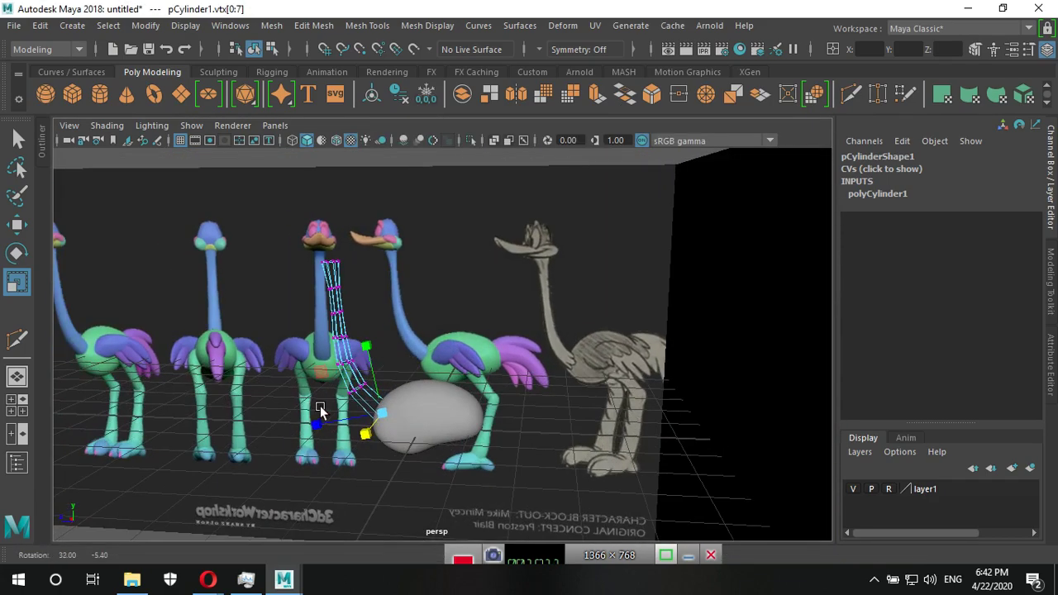
mouse_move(321, 409)
right_mouse_down("alt")
mouse_move(560, 415)
mouse_move(645, 393)
right_mouse_up("alt")
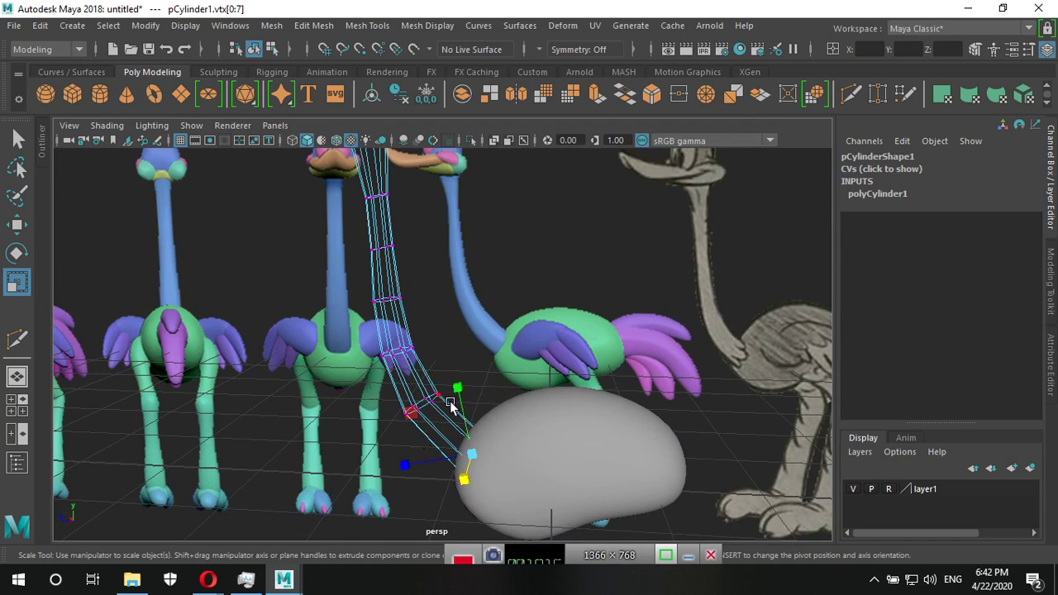
right_click(390, 276)
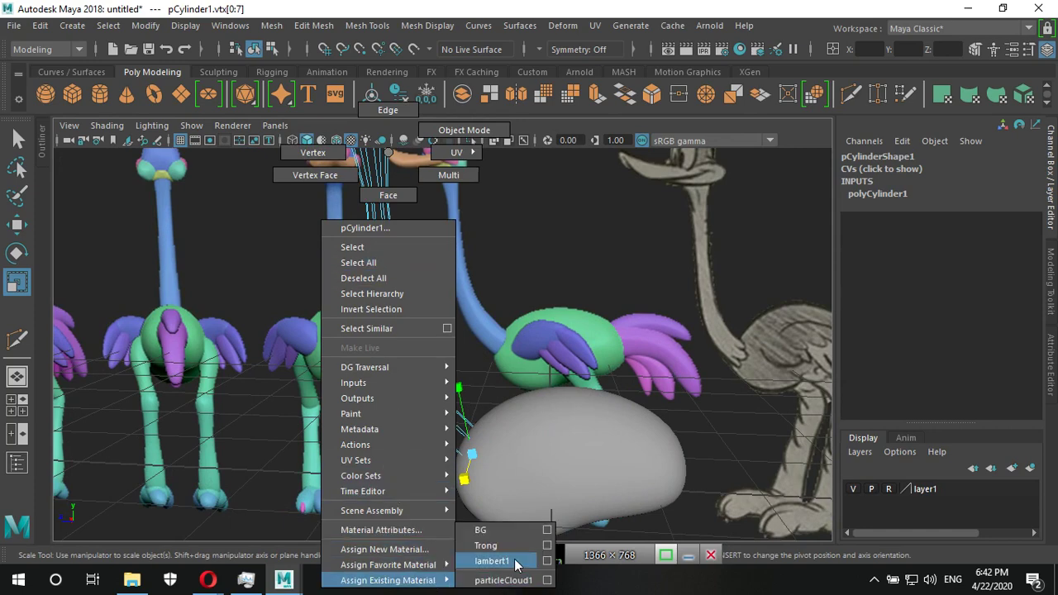
left_click(514, 562)
Maximise the side view of the neck and return it to object mode.
left_click_drag(581, 368, 488, 395, "alt")
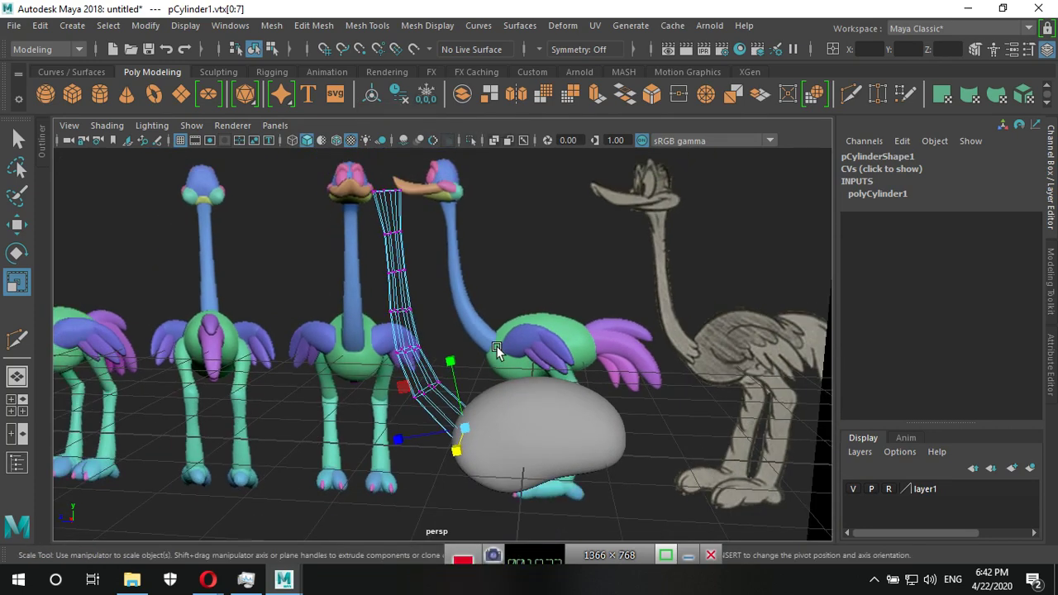
key("space")
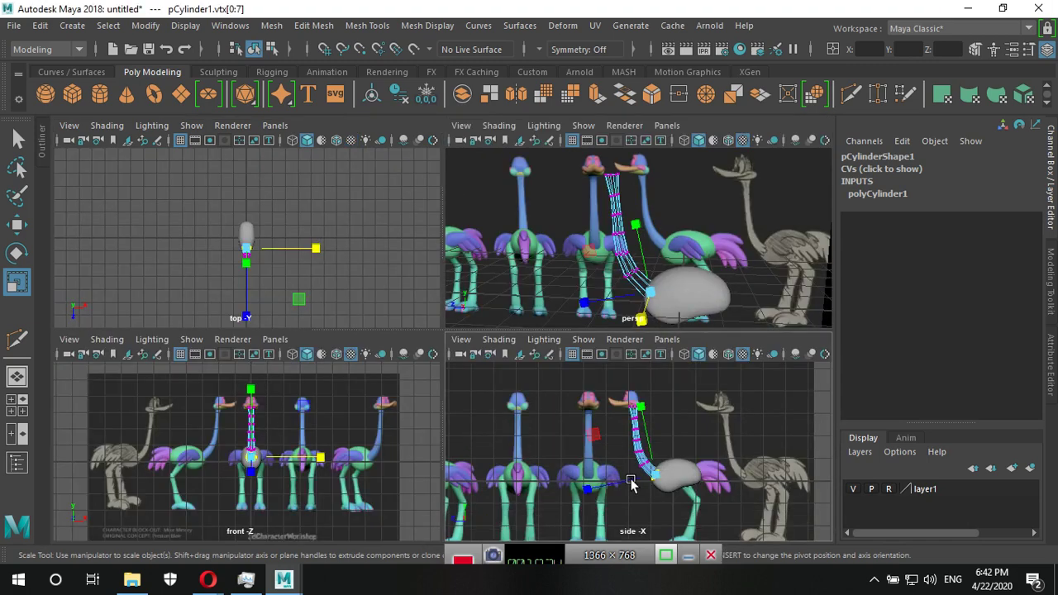
key("space")
scroll(582, 427, "up", 2)
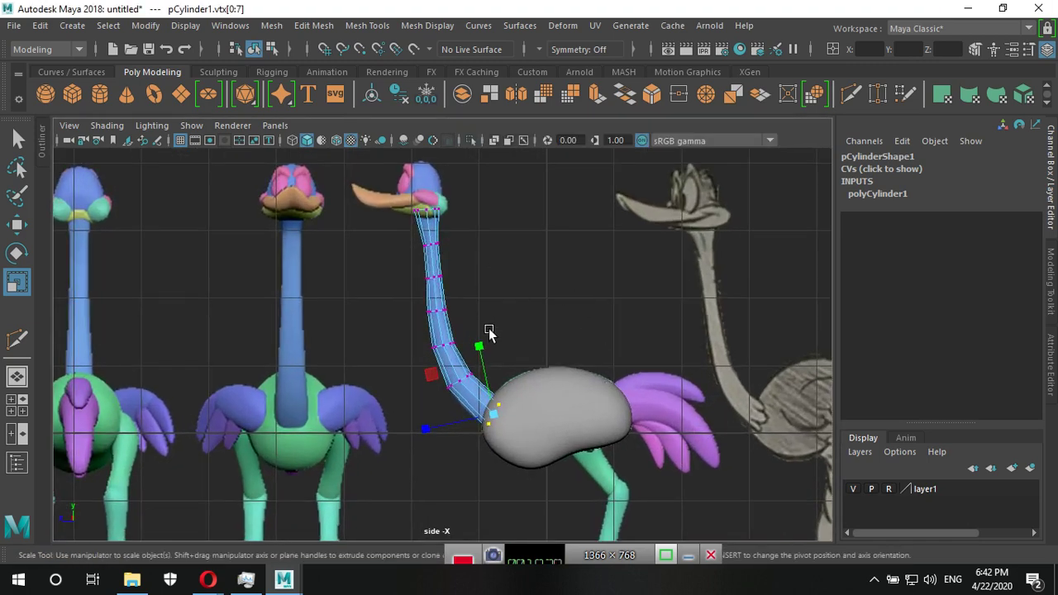
scroll(490, 331, "up", 2)
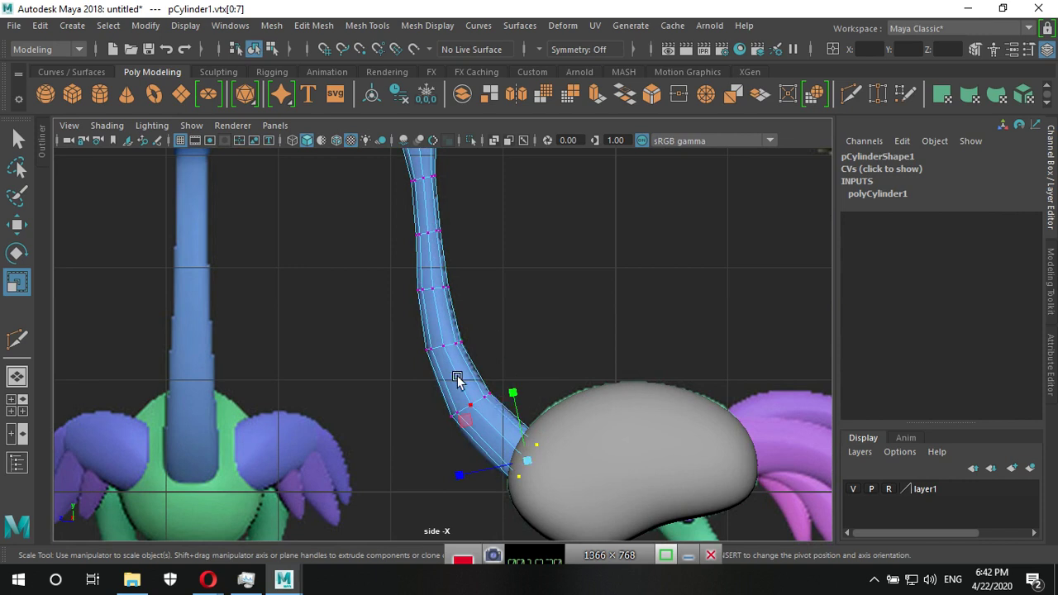
right_click_drag(457, 375, 533, 133)
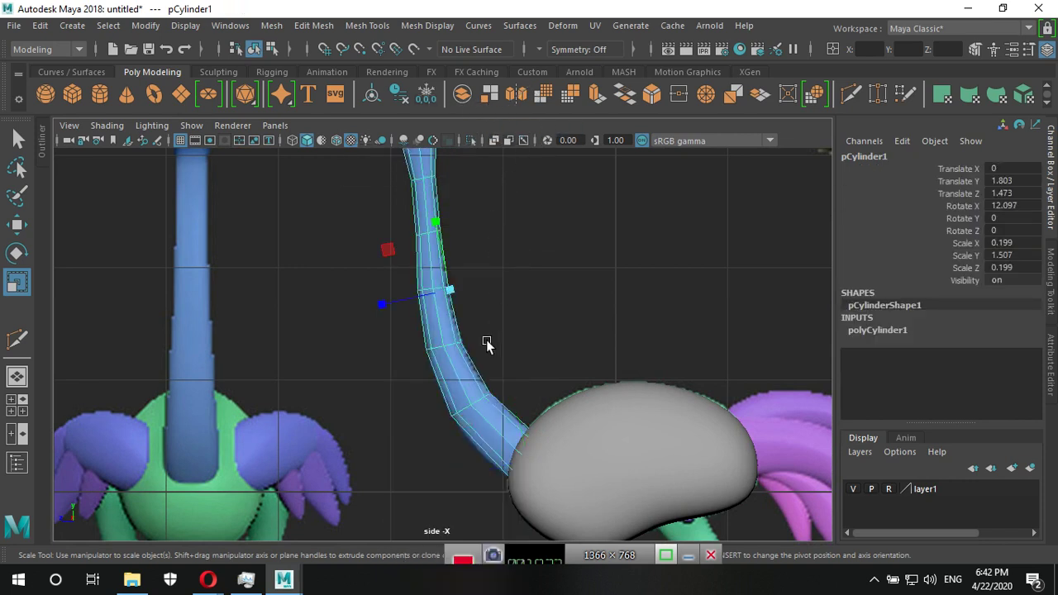
Insert a new edge loop around the neck with Multi-Cut.
left_click(850, 94)
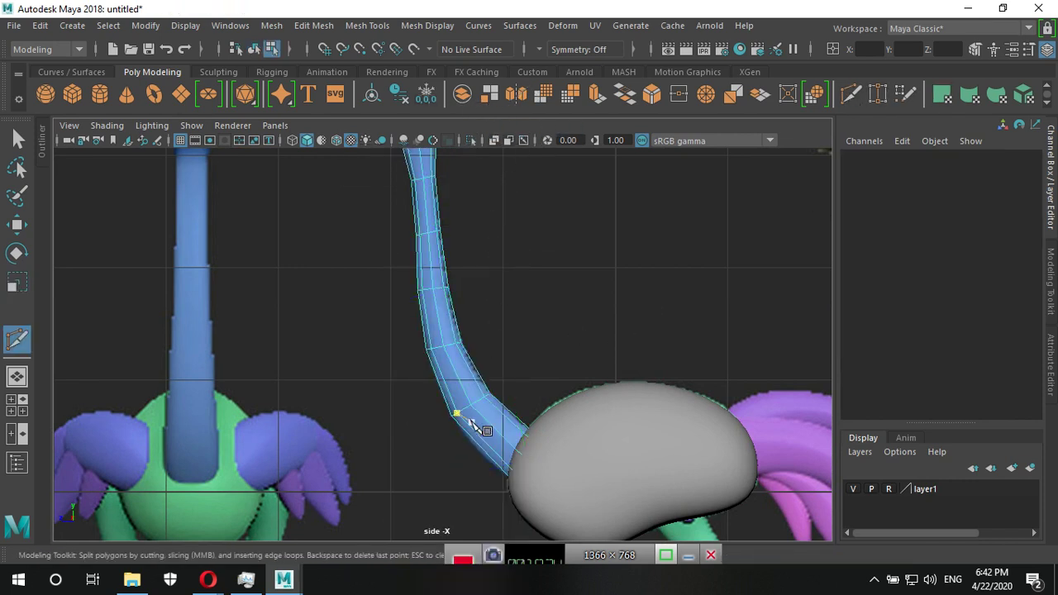
left_click(494, 429)
key("Return")
left_click(449, 374, "ctrl")
middle_click_drag(484, 173, 496, 277, "alt")
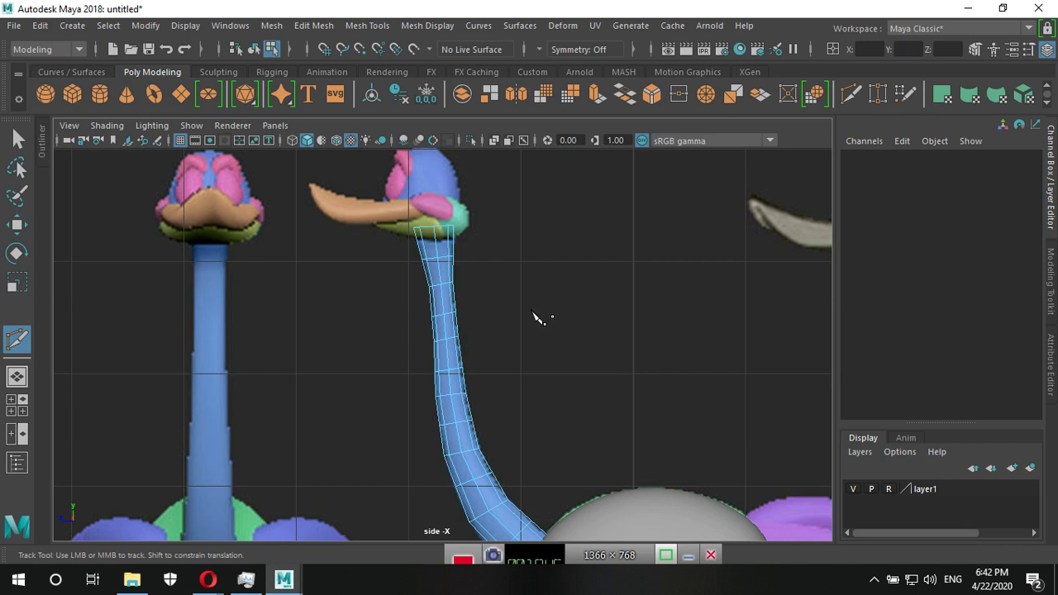
Switch to Move in edge mode, undo an accidental loop shift and clear the selection.
key("w")
scroll(453, 348, "up", 2)
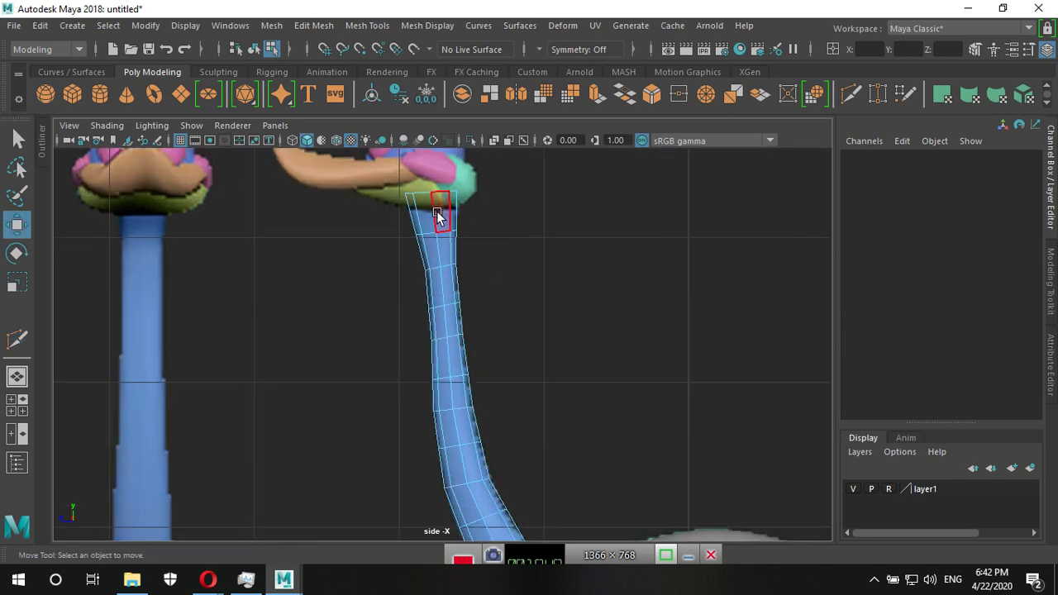
right_click_drag(443, 236, 442, 128)
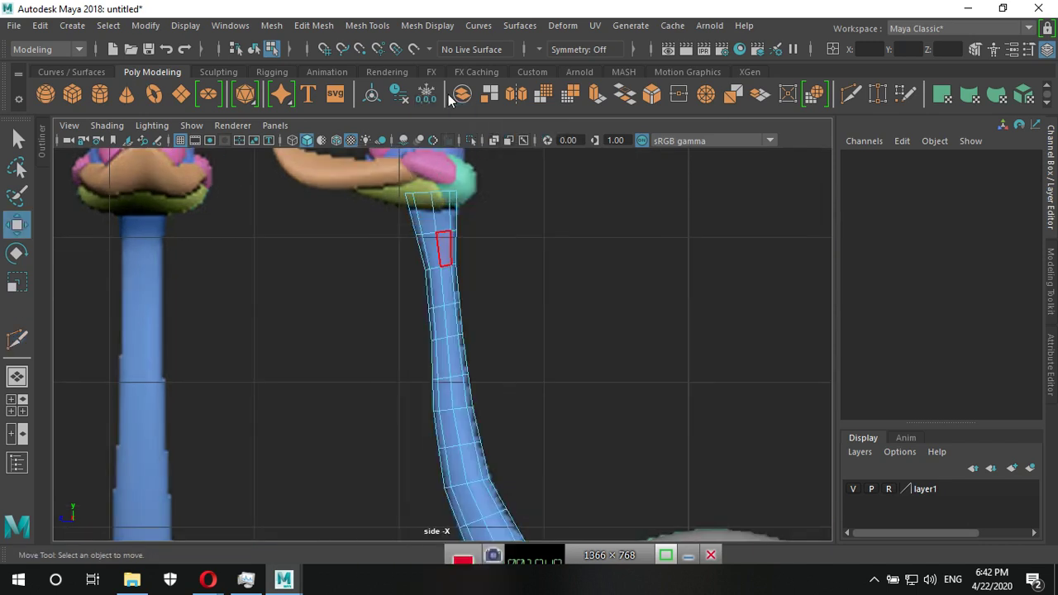
double_click(444, 227)
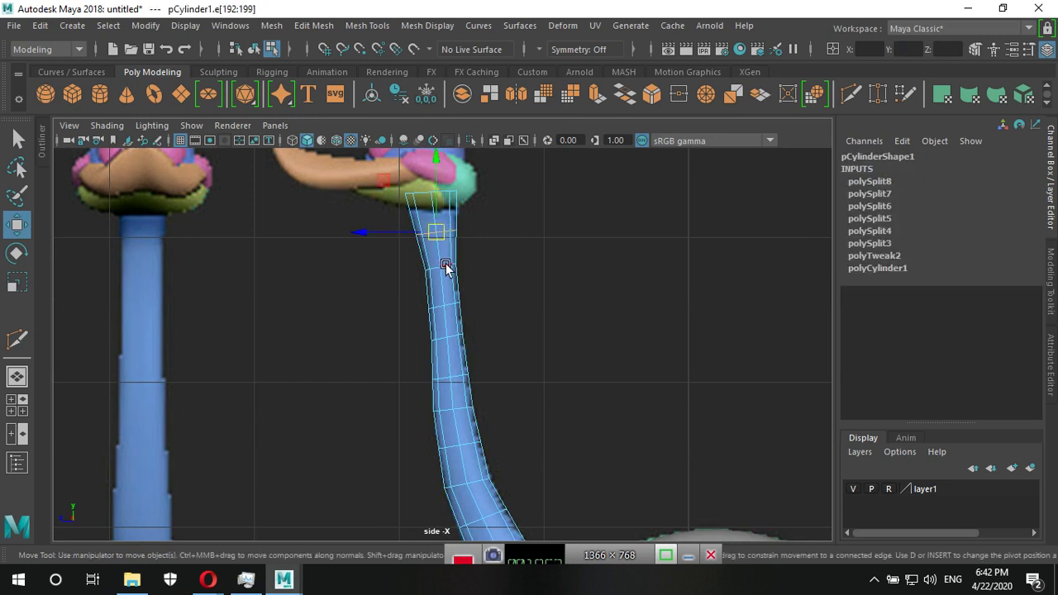
double_click(445, 265)
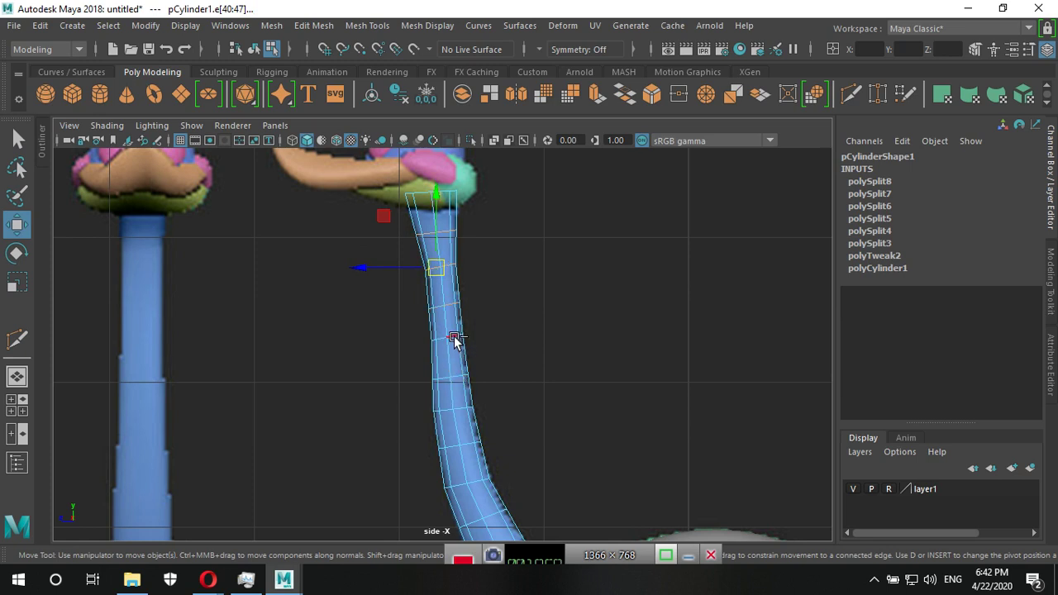
key("ctrl+z")
left_click(495, 237)
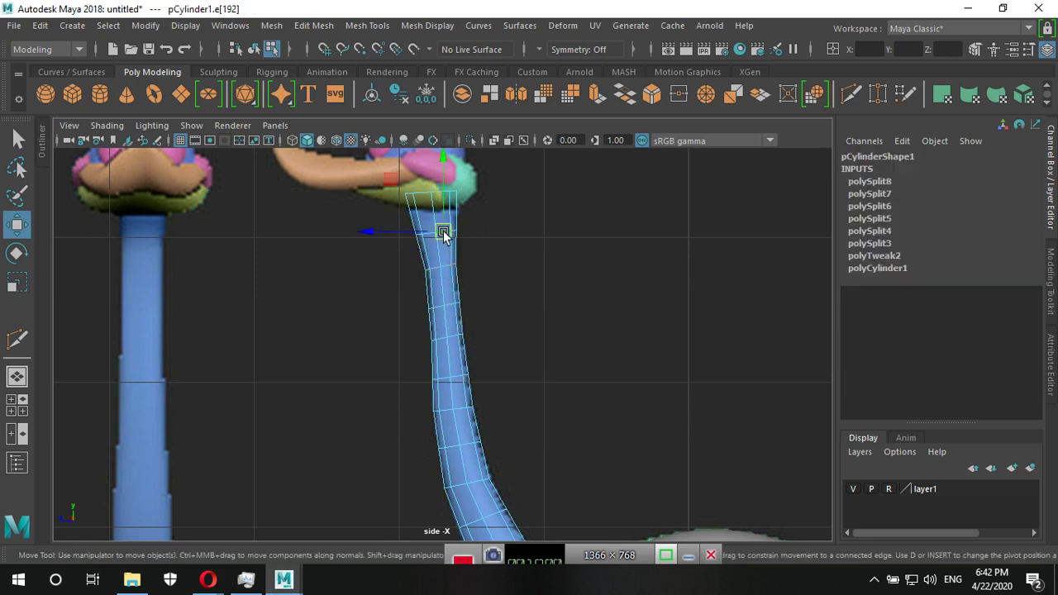
Select the neck's edge loops from the top down to the base.
double_click(443, 230)
double_click(447, 301)
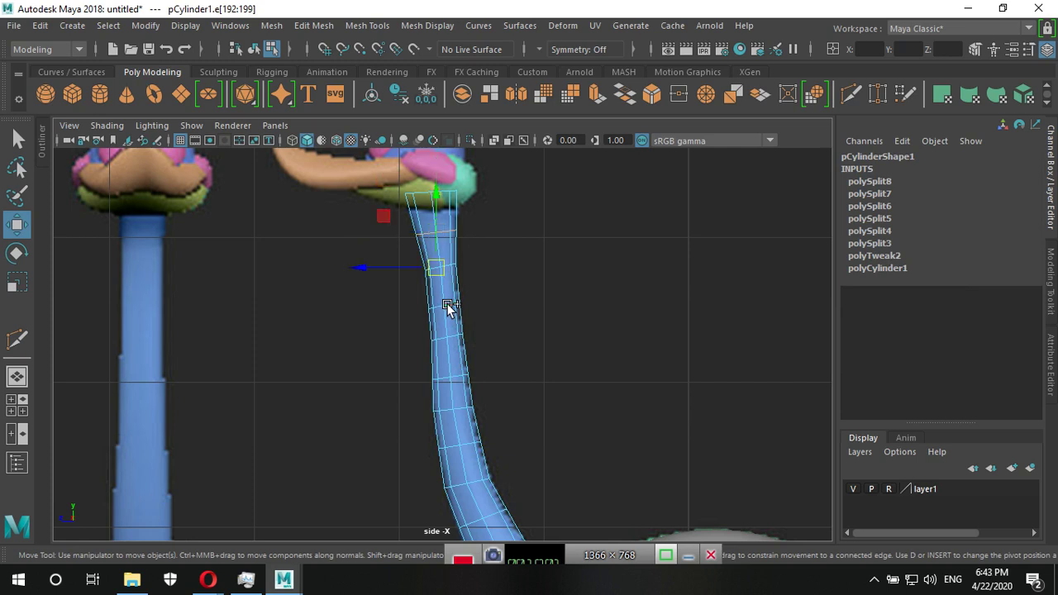
double_click(457, 380)
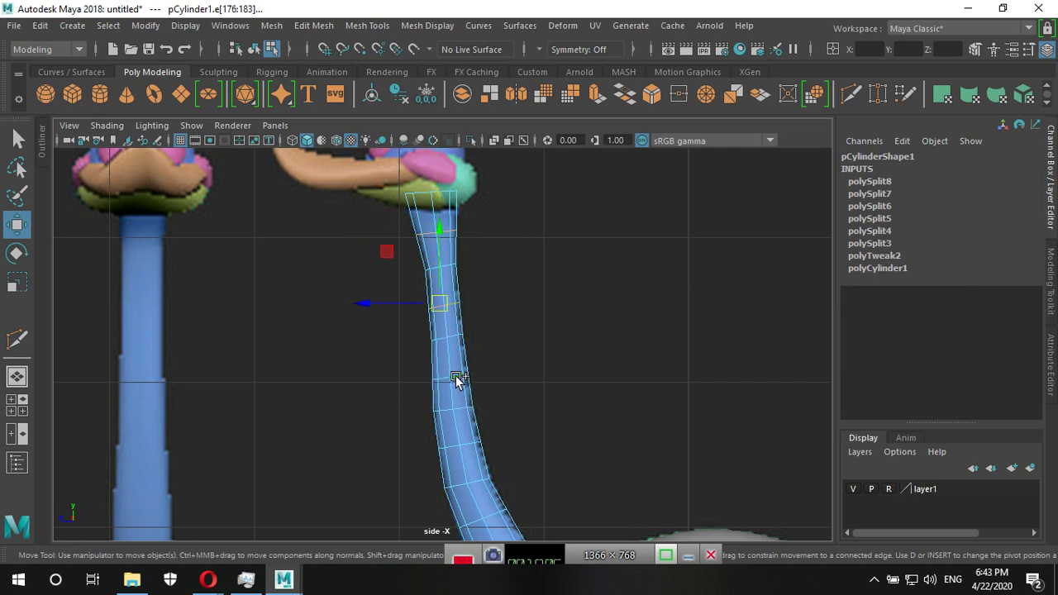
double_click(466, 442)
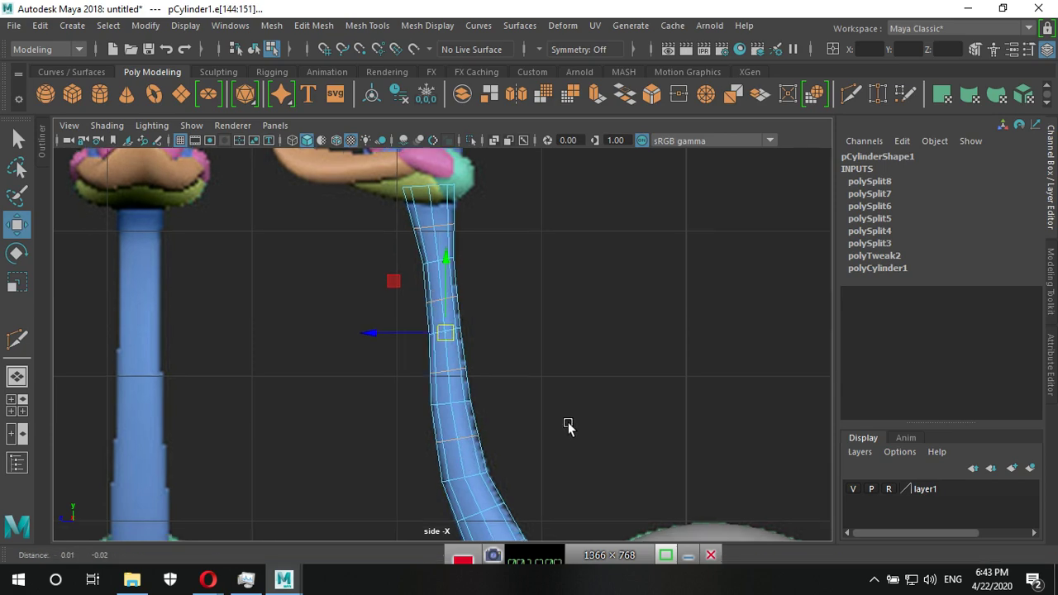
scroll(567, 427, "up", 3)
middle_click_drag(566, 427, 532, 192, "alt")
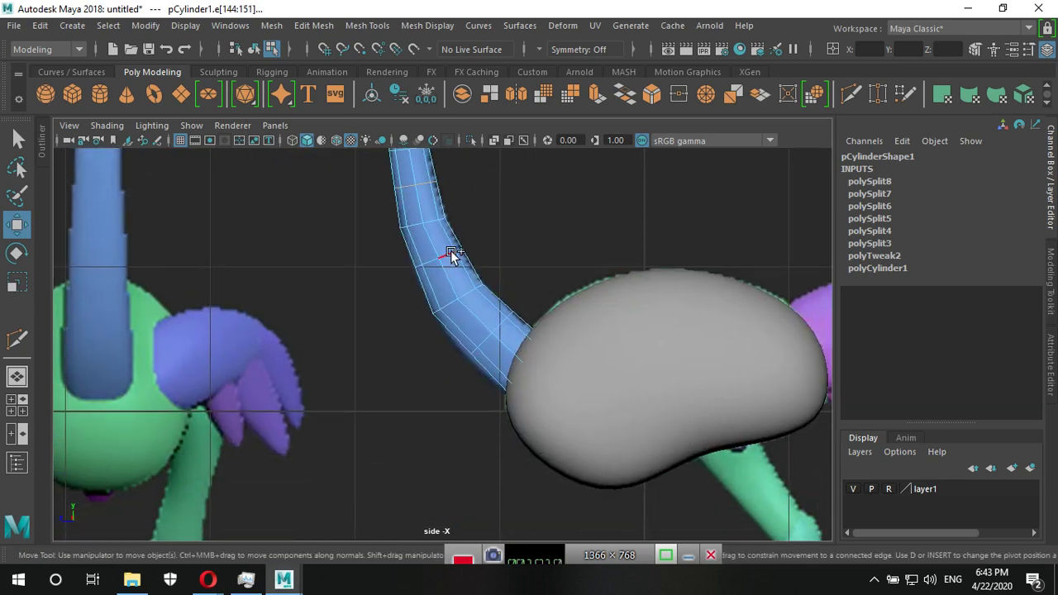
double_click(488, 339)
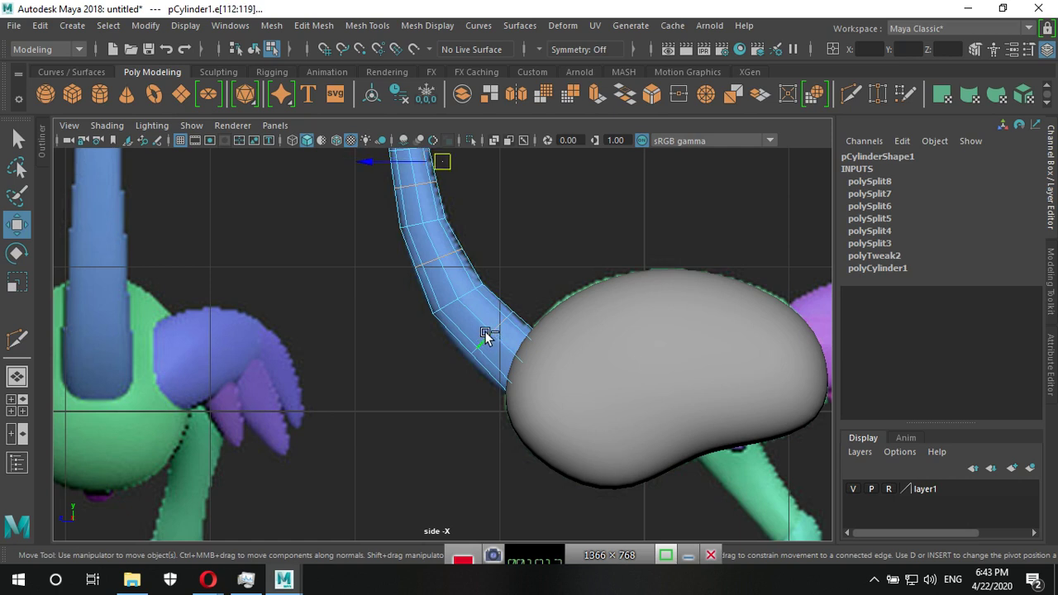
Apply Edit Mesh > Edit Edge Flow to the selected neck loops.
left_click(317, 26)
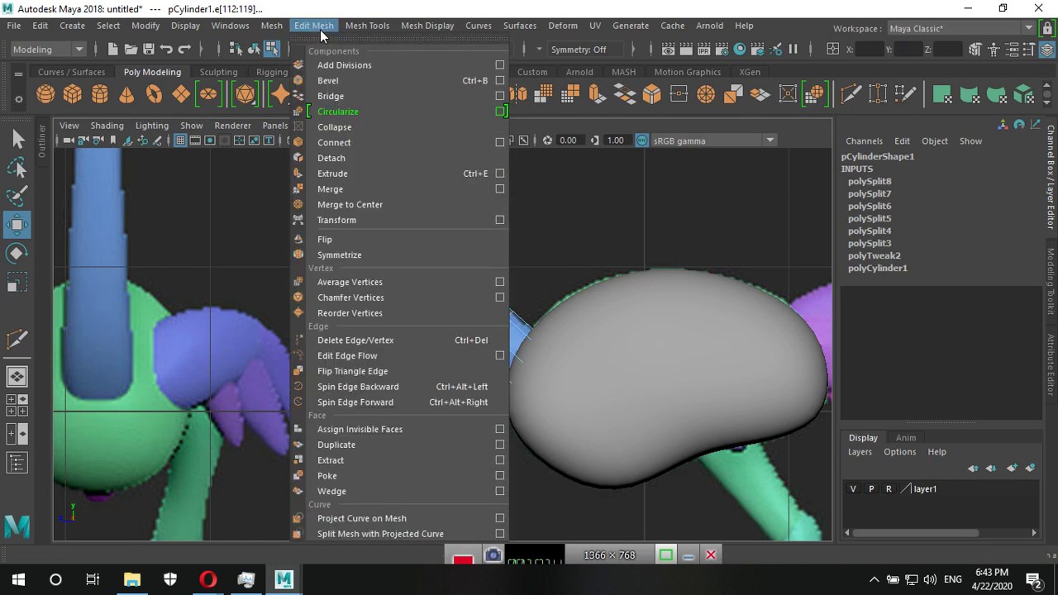
left_click(398, 359)
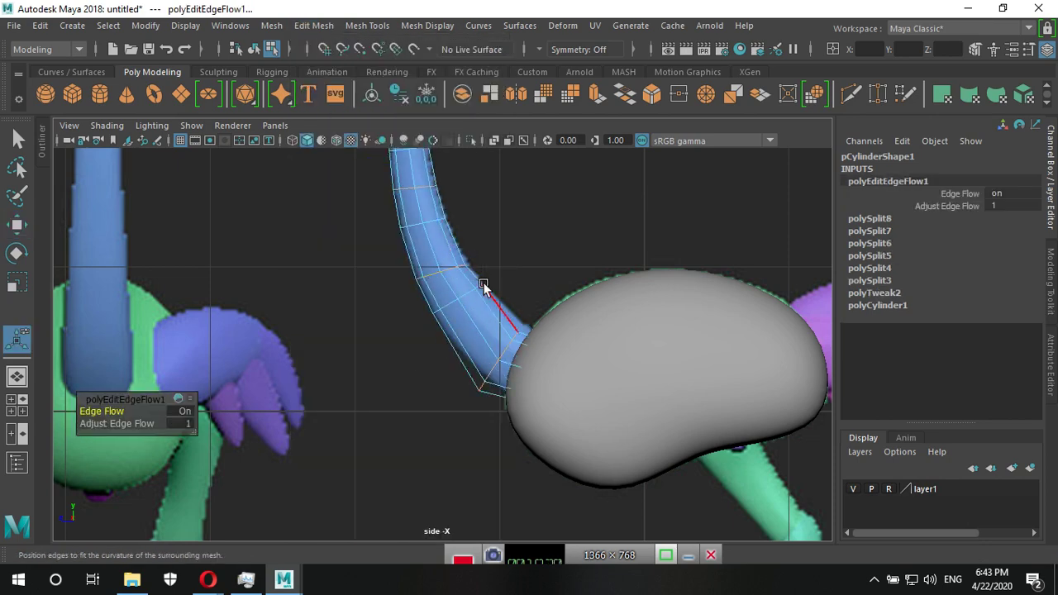
middle_click_drag(484, 284, 502, 415, "alt")
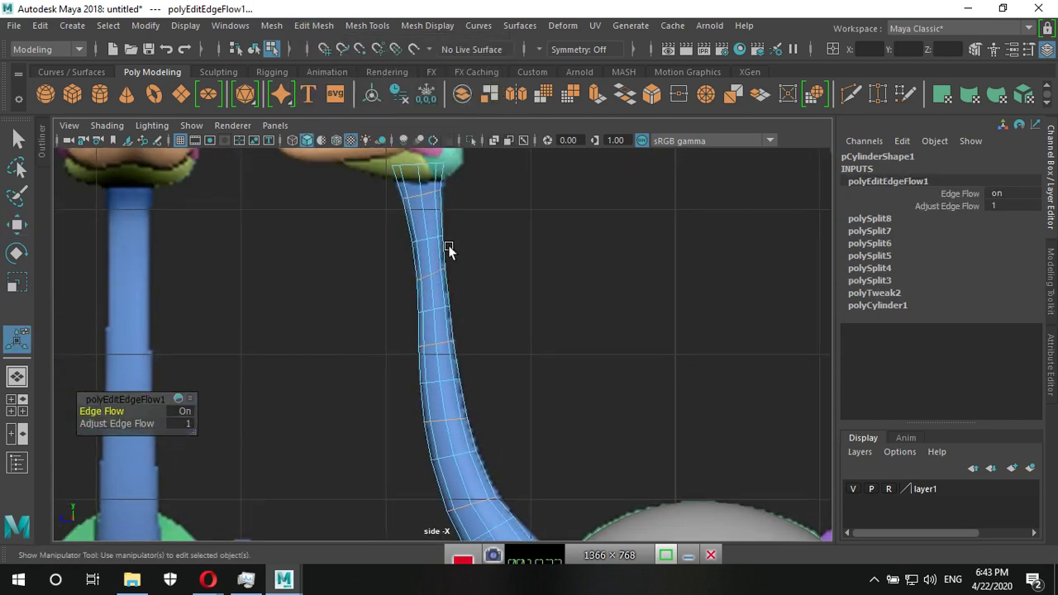
middle_click_drag(455, 505, 415, 251, "alt")
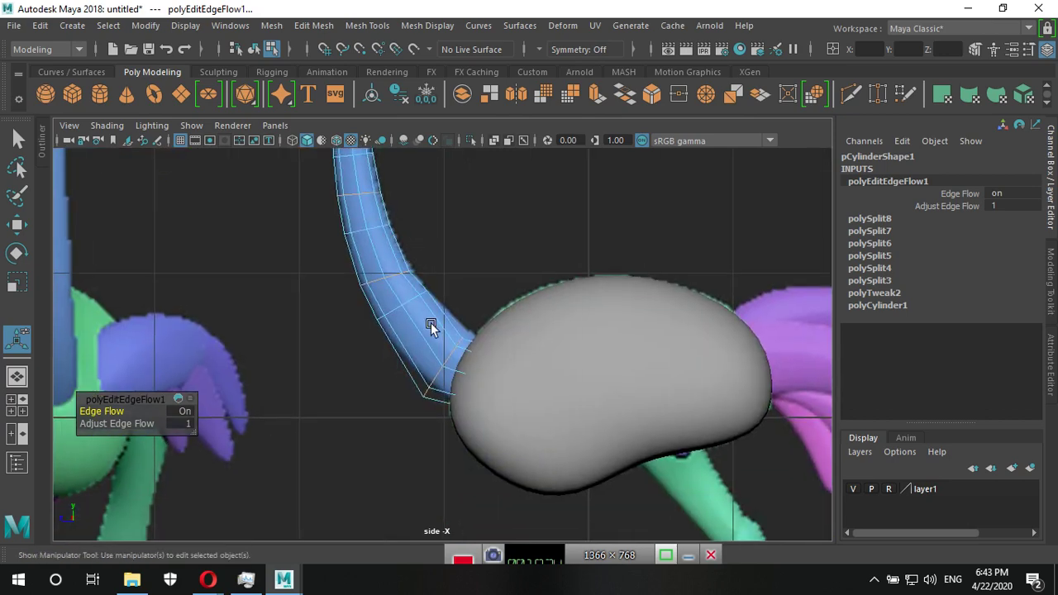
key("t")
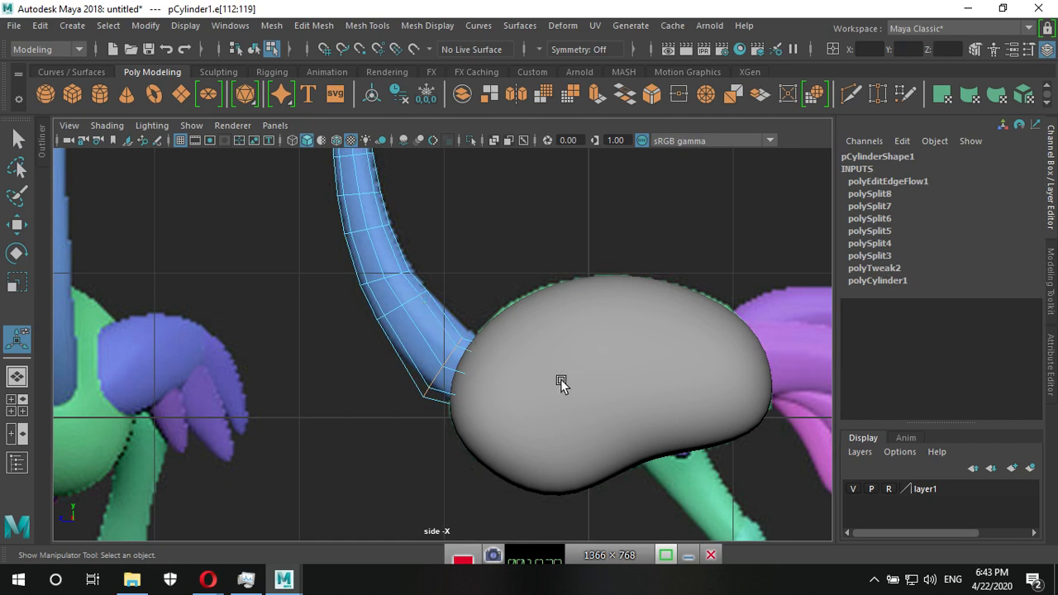
Move the lower neck edge loops and shrink the one near the body joint.
key("w")
left_click_drag(456, 376, 445, 350)
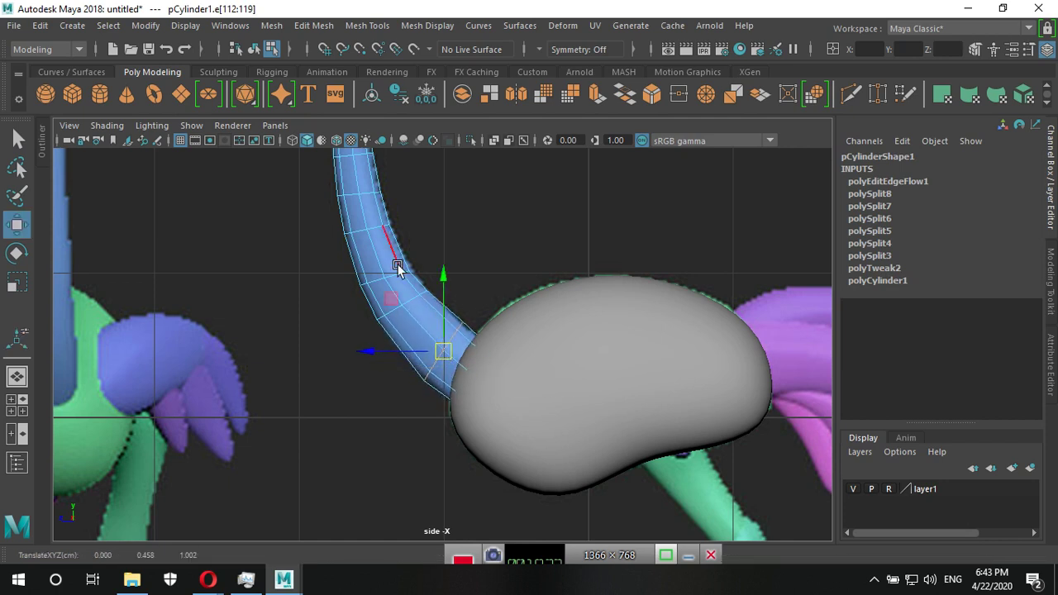
double_click(413, 304)
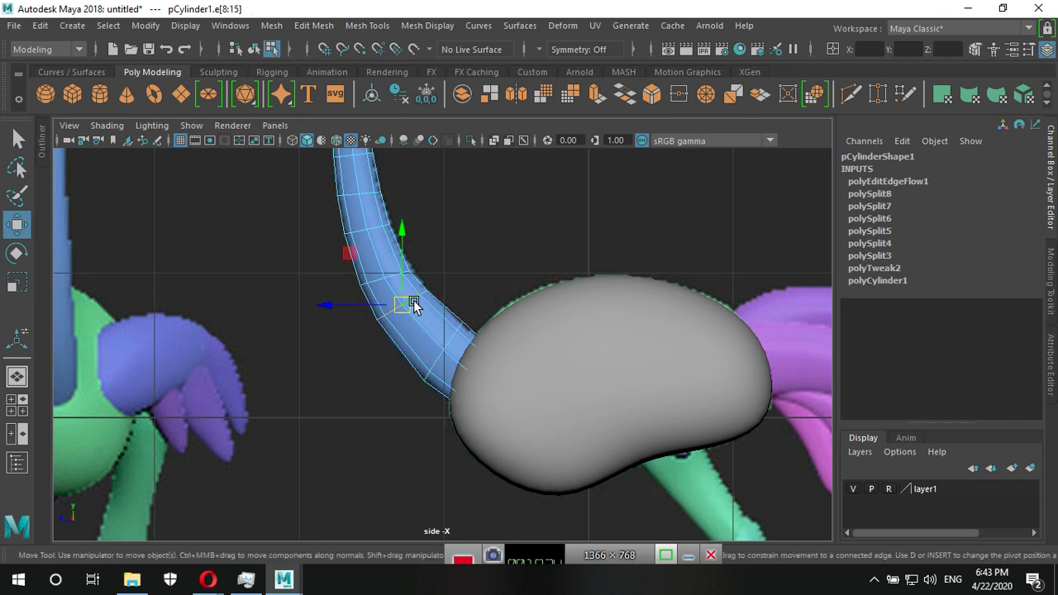
mouse_move(404, 309)
left_mouse_down()
mouse_move(411, 322)
mouse_move(407, 313)
left_mouse_up()
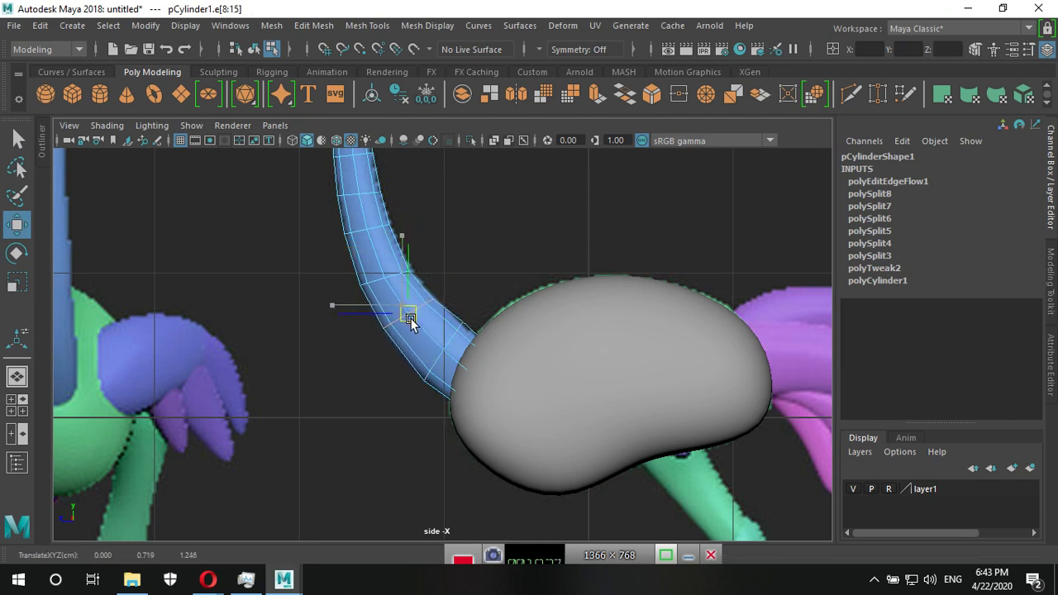
double_click(446, 343)
key("r")
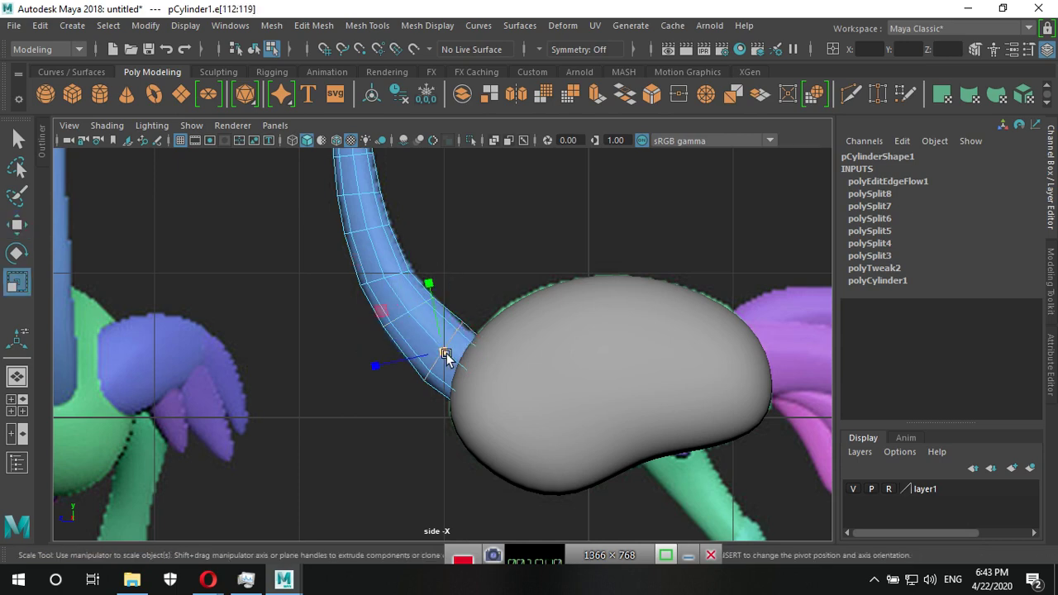
left_click_drag(444, 354, 444, 357)
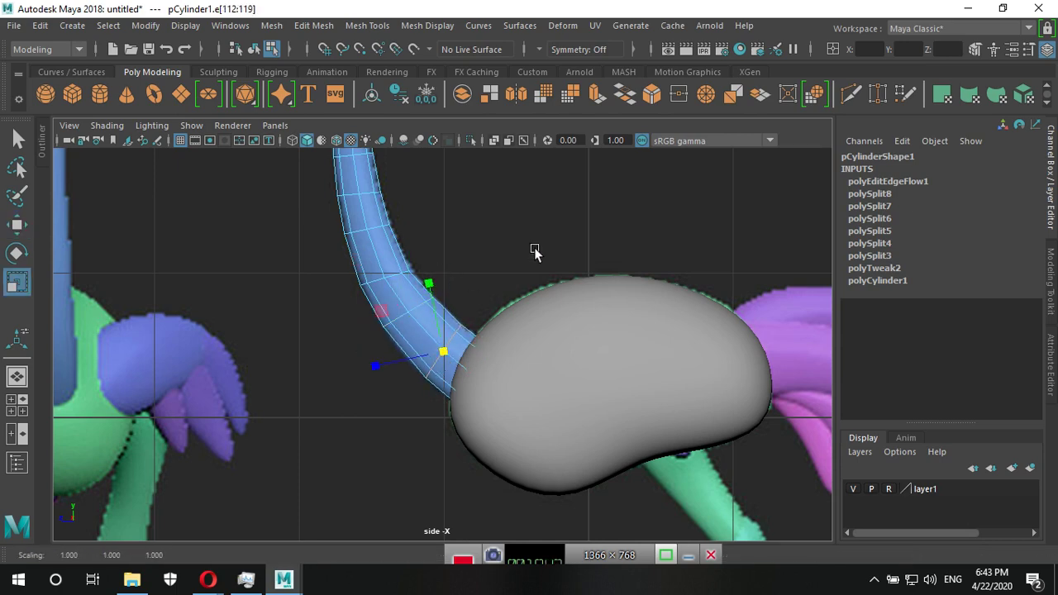
Return to the perspective view and whole-object selection.
key("space")
key("space")
mouse_move(432, 444)
left_mouse_down("alt")
mouse_move(493, 469)
mouse_move(442, 283)
left_mouse_up("alt")
right_click_drag(434, 207, 506, 196)
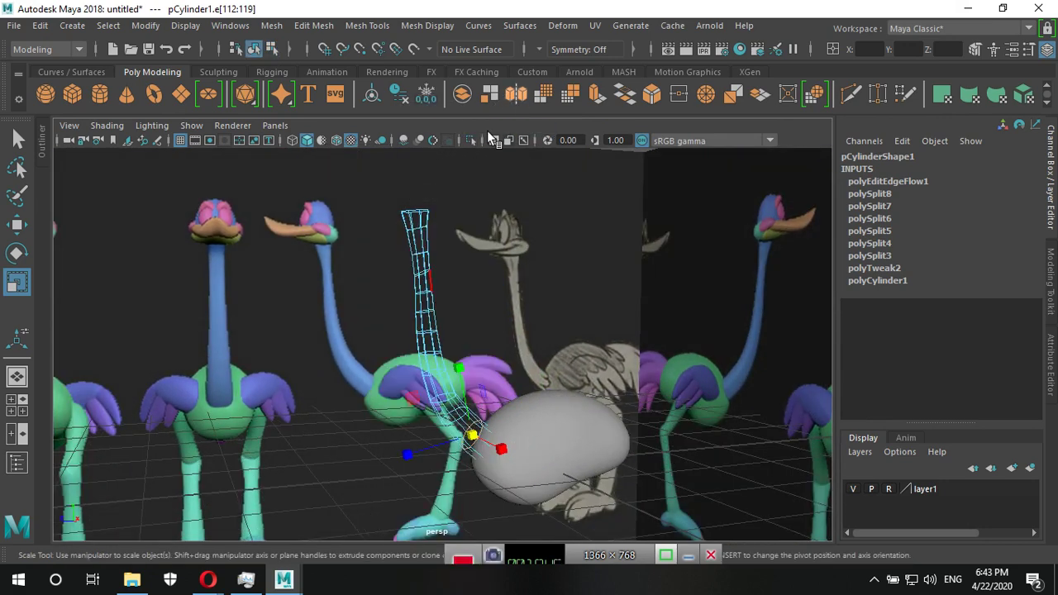
Assign the grey lambert1 material to the neck.
right_click(427, 221)
mouse_move(427, 580)
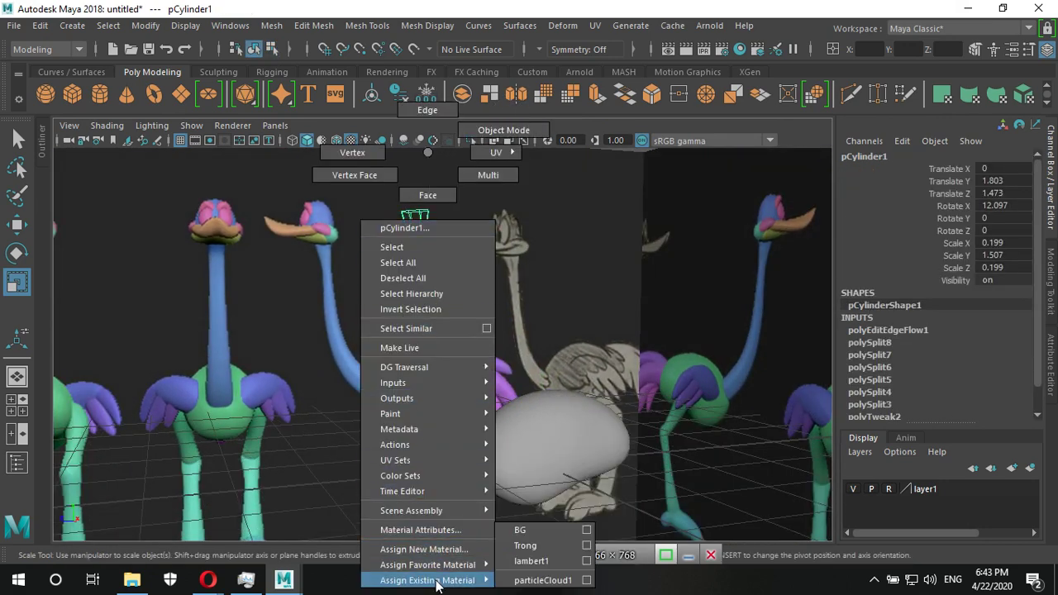
left_click(529, 562)
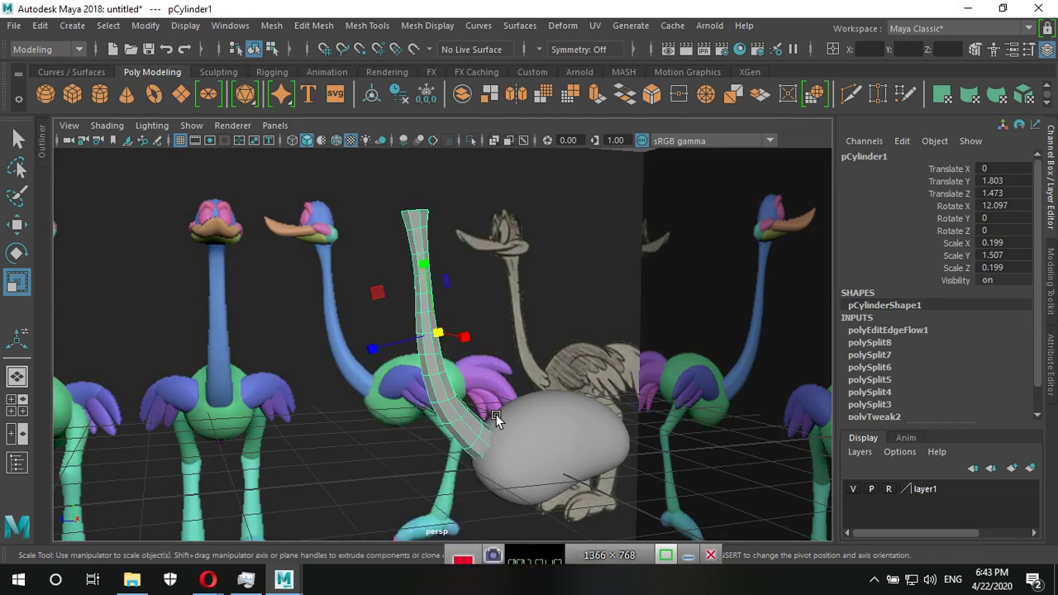
left_click(457, 283)
mouse_move(553, 407)
left_mouse_down("alt")
mouse_move(456, 427)
mouse_move(421, 392)
left_mouse_up("alt")
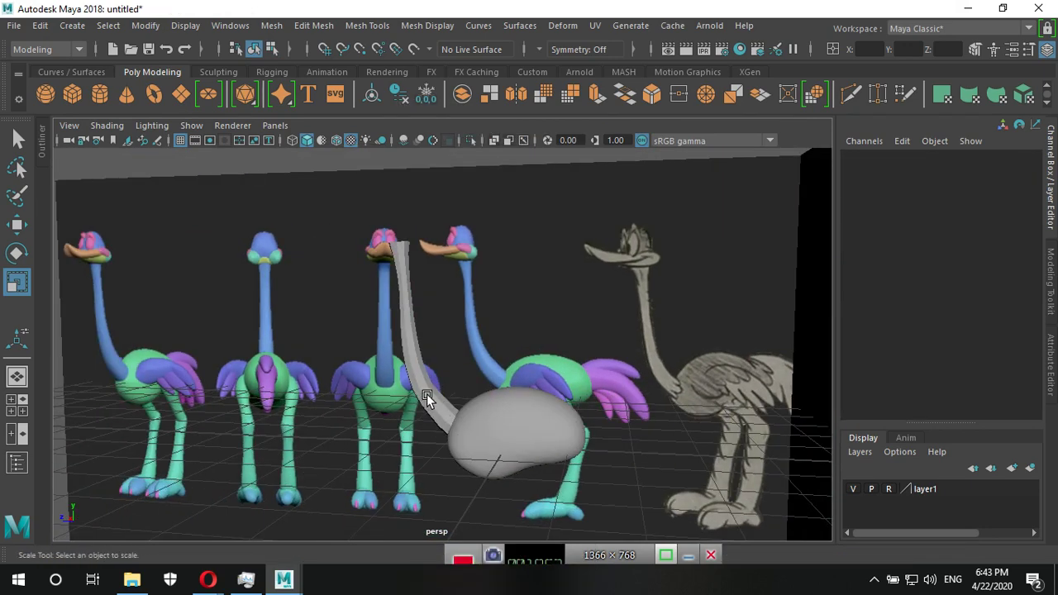
Preview the neck smoothed with 3 and orbit to check its curve.
left_click(431, 404)
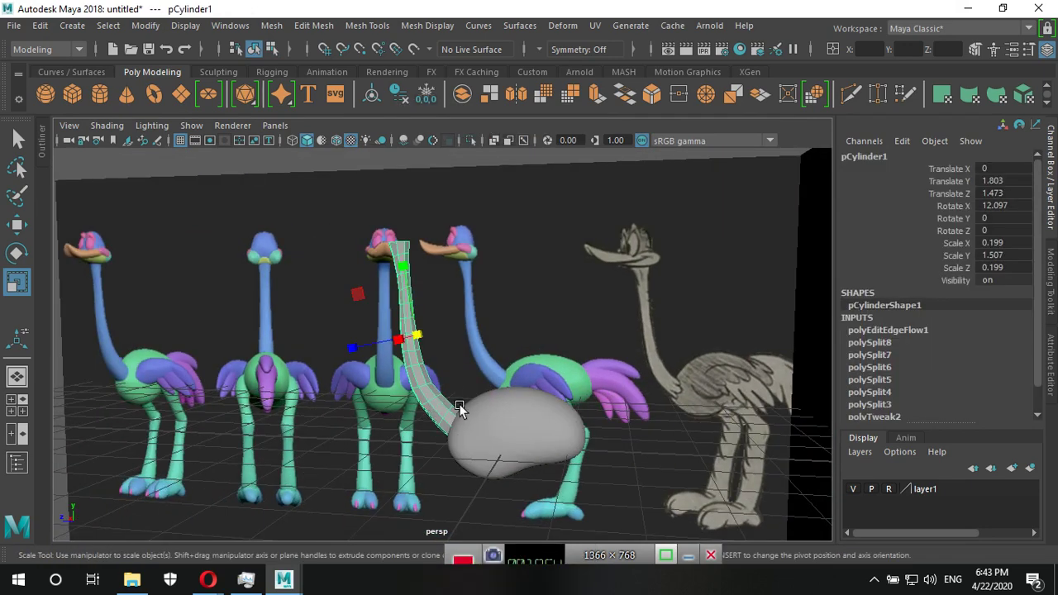
key("3")
left_click(559, 305)
mouse_move(425, 449)
left_mouse_down("alt")
mouse_move(578, 475)
mouse_move(583, 427)
mouse_move(455, 491)
mouse_move(435, 406)
left_mouse_up("alt")
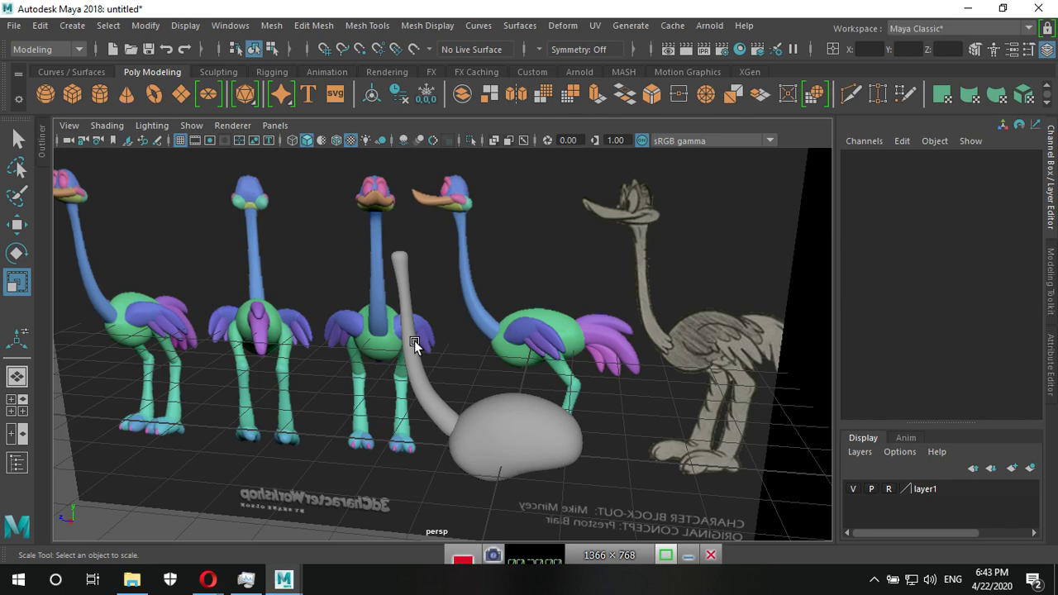
left_click_drag(641, 477, 531, 315, "alt")
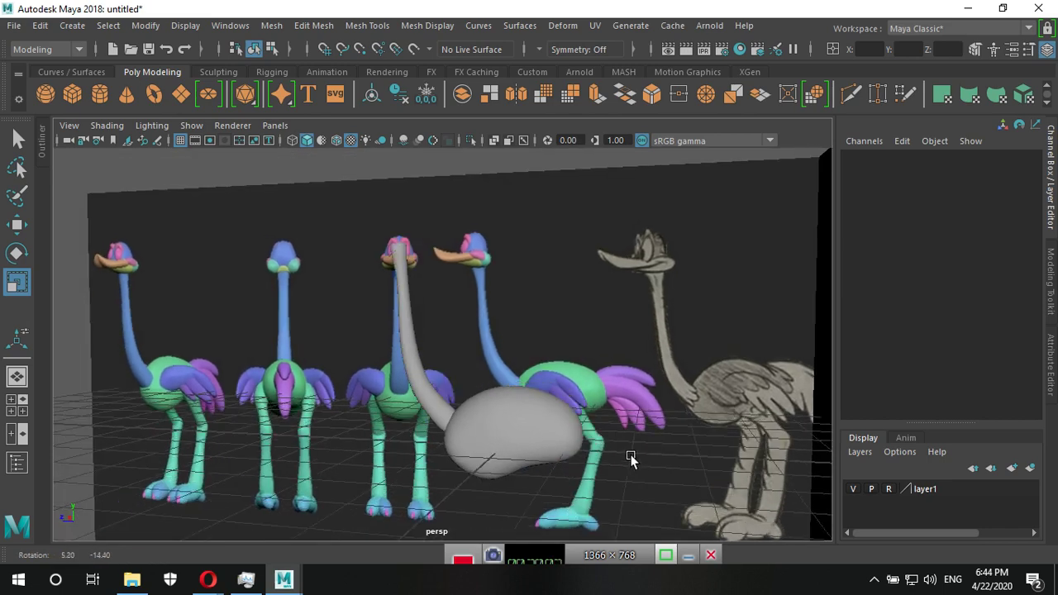
left_click_drag(463, 409, 482, 428, "alt")
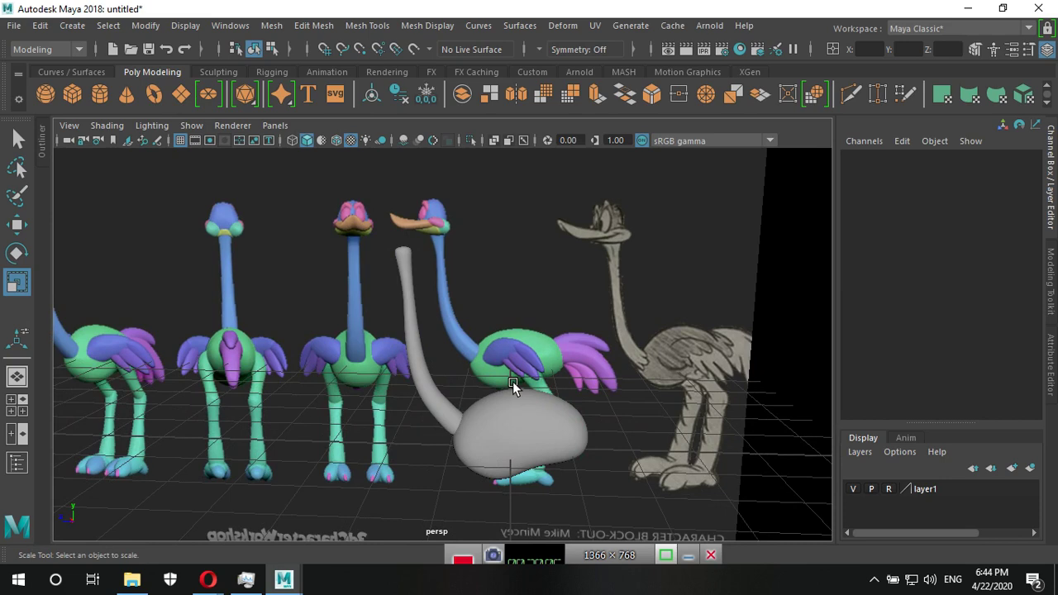
Maximize the side view, zoom in, and select the neck cylinder.
key("space")
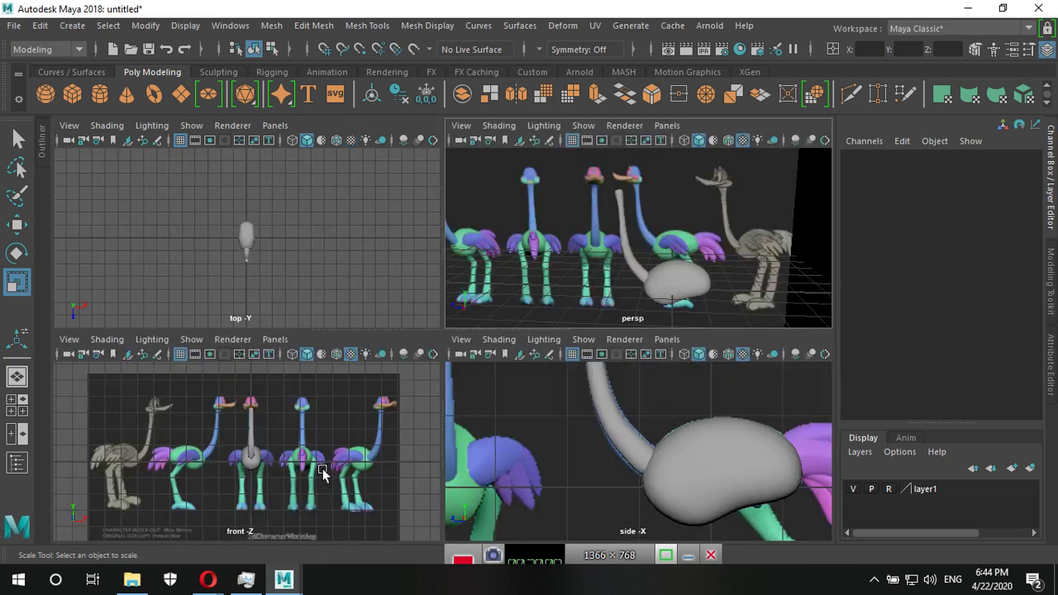
left_click(613, 464)
key("space")
scroll(471, 388, "up", 3)
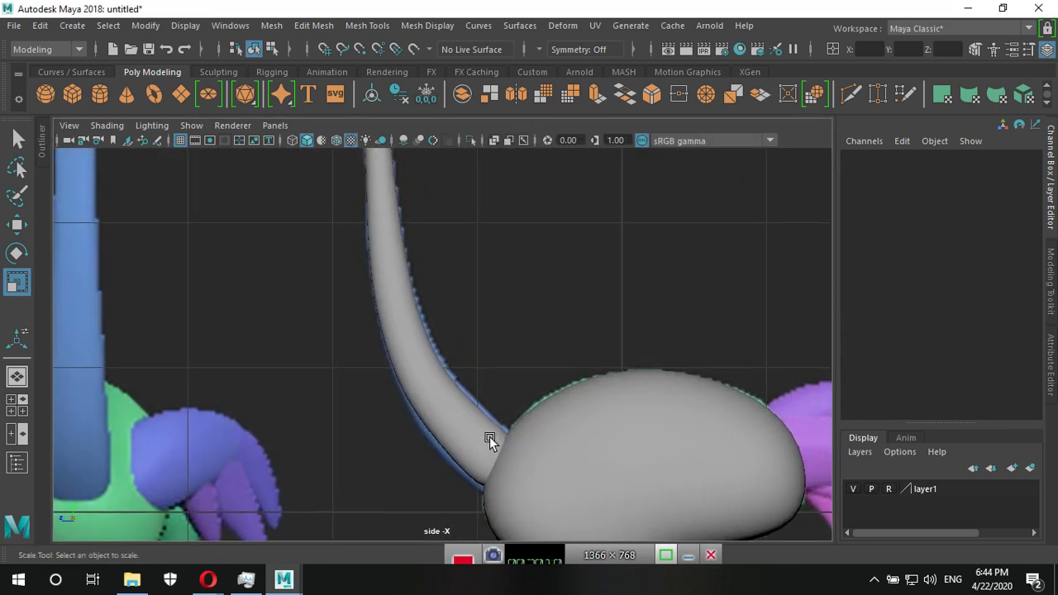
left_click(465, 428)
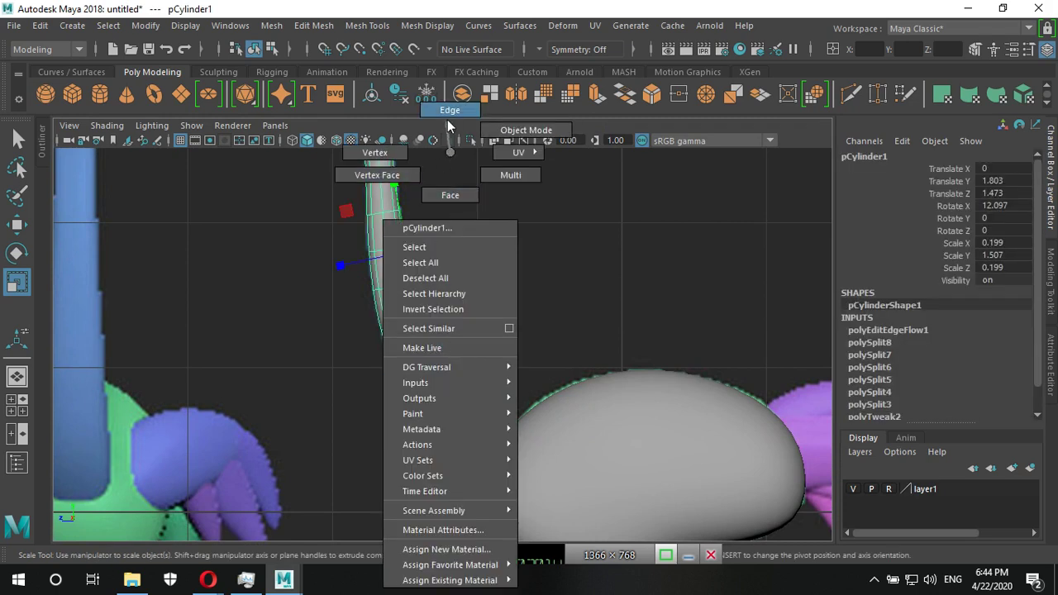
Widen the neck's edge loop at the body joint and slightly thicken the mid-neck loop.
right_click_drag(449, 401, 493, 384)
double_click(451, 404)
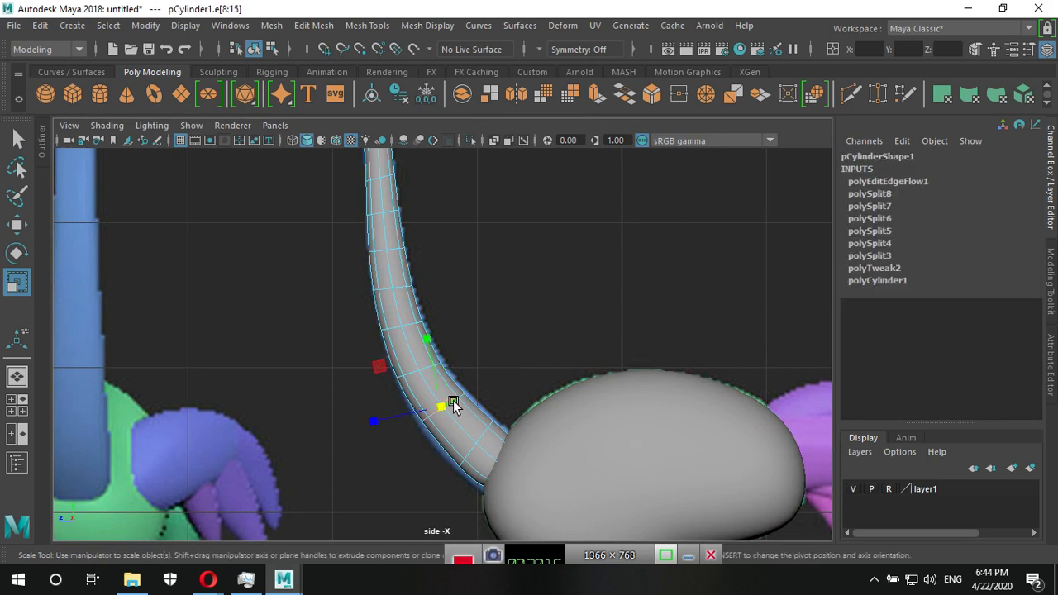
left_click(444, 405)
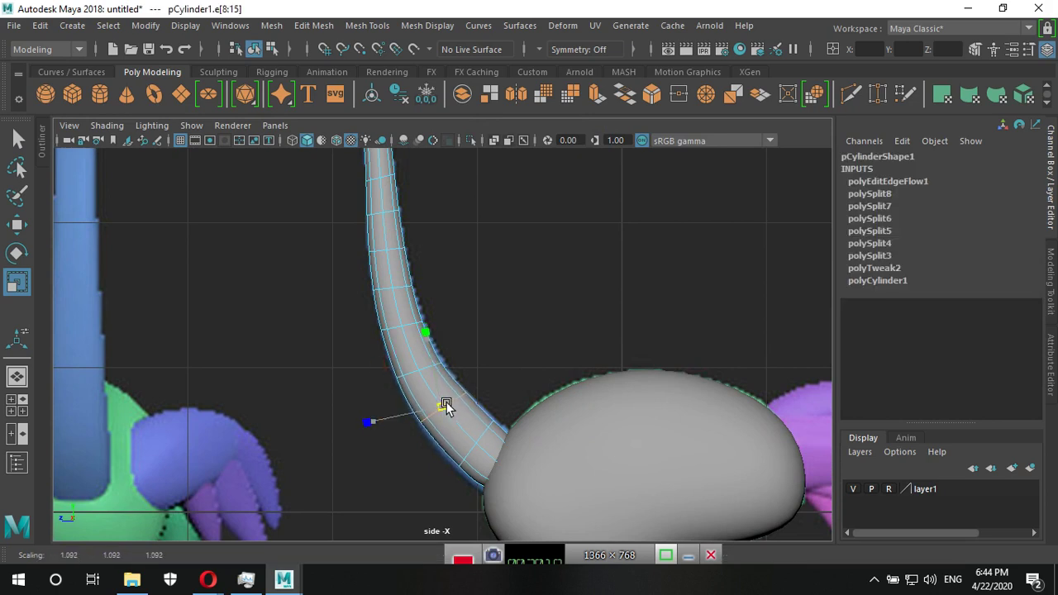
double_click(480, 437)
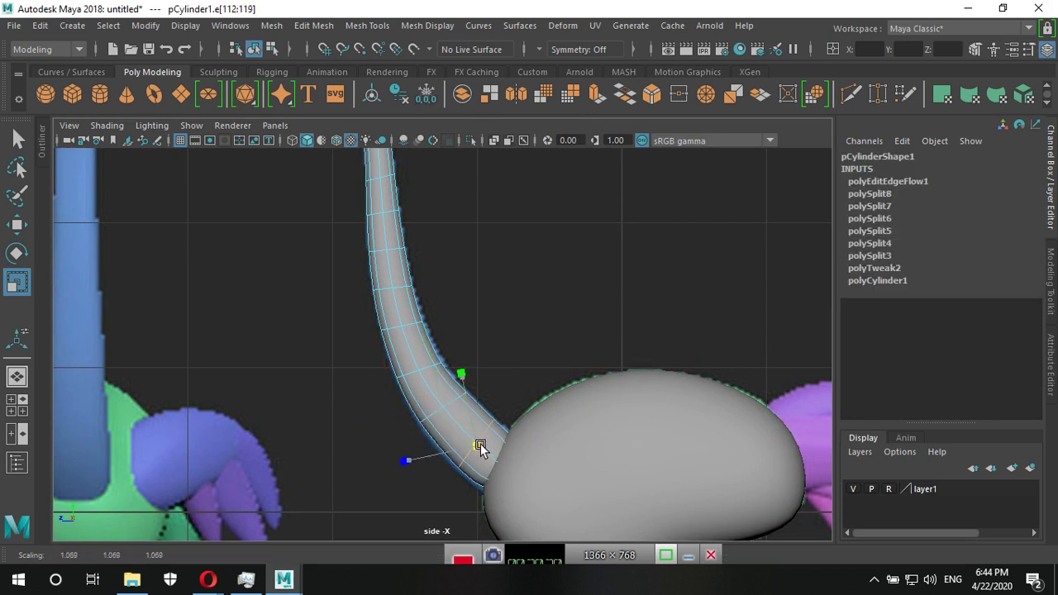
left_click_drag(477, 445, 484, 442)
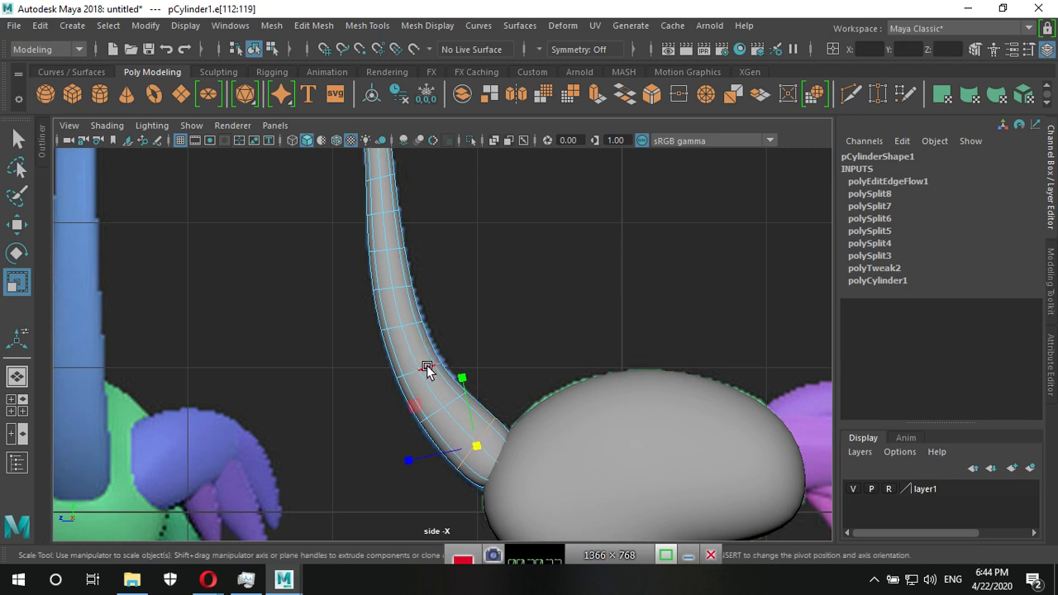
double_click(418, 371)
left_click(418, 371)
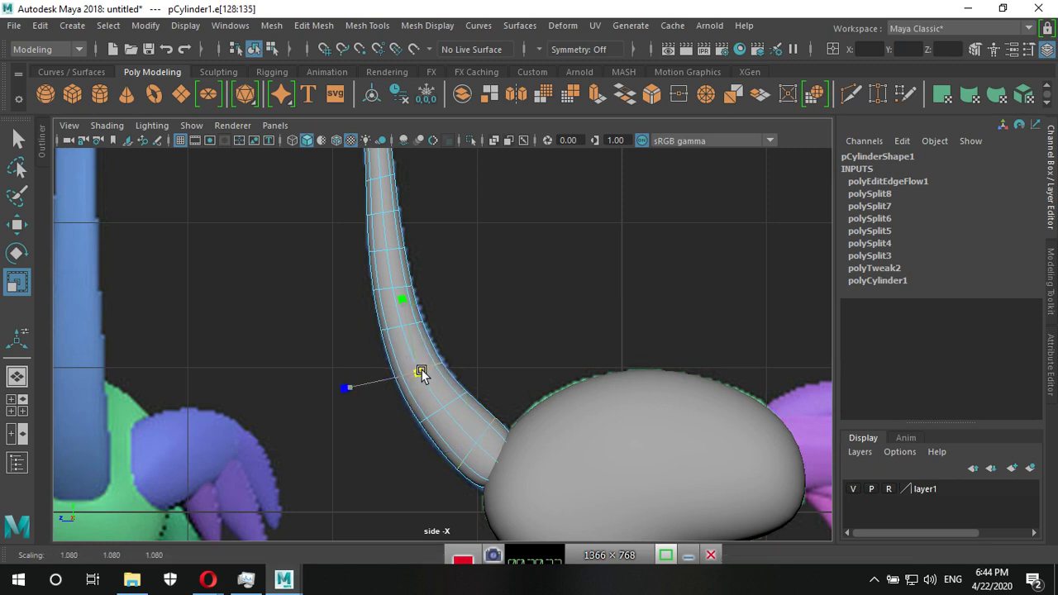
double_click(395, 323)
left_click_drag(402, 324, 406, 323)
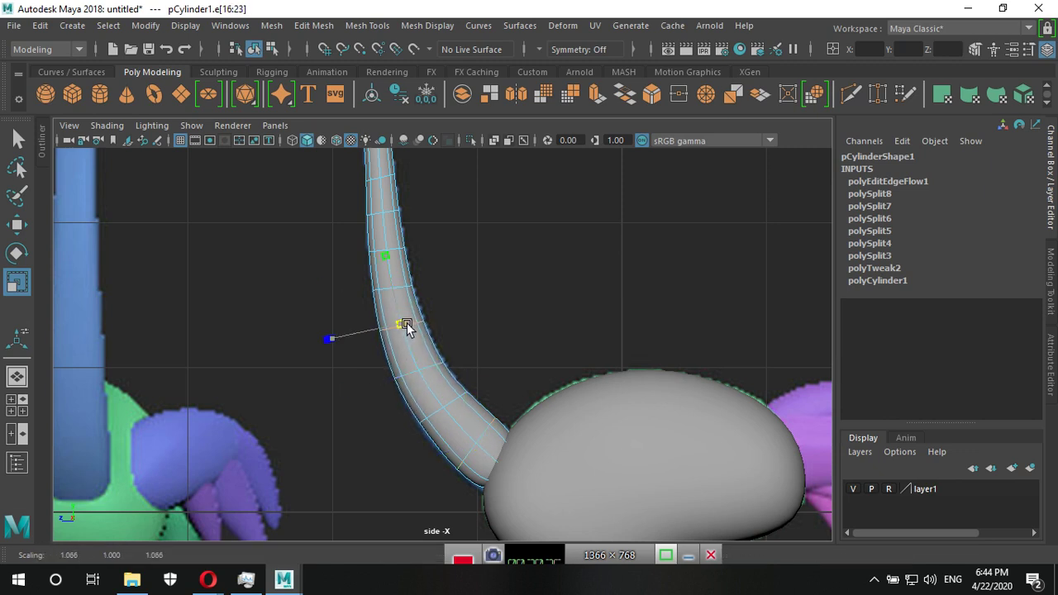
Scale the top neck edge loop up by 1.169 to round the tip under the head.
scroll(477, 377, "down", 3)
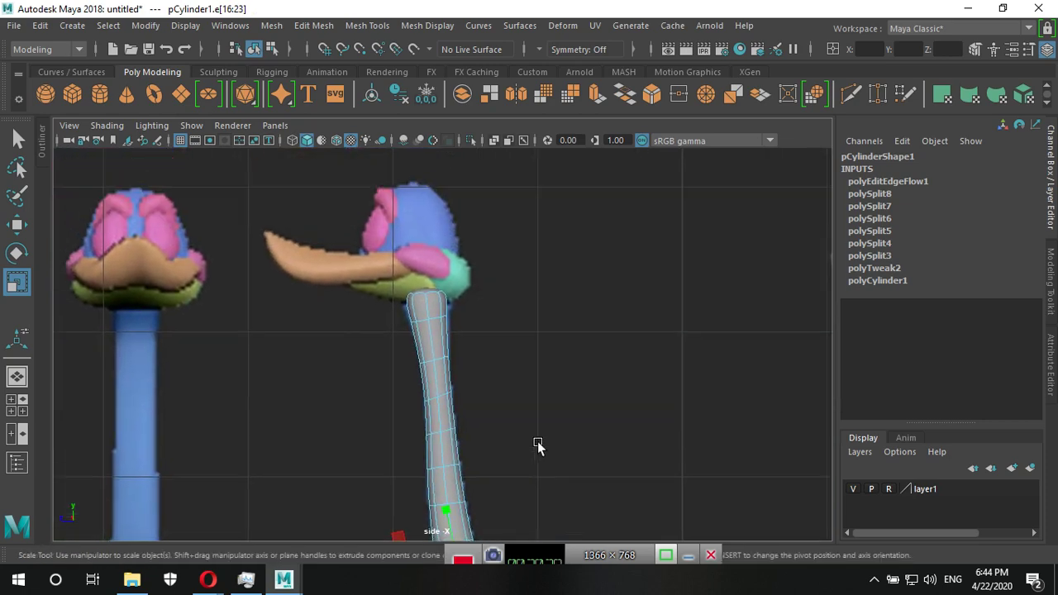
right_click_drag(537, 444, 880, 401, "alt")
double_click(413, 273)
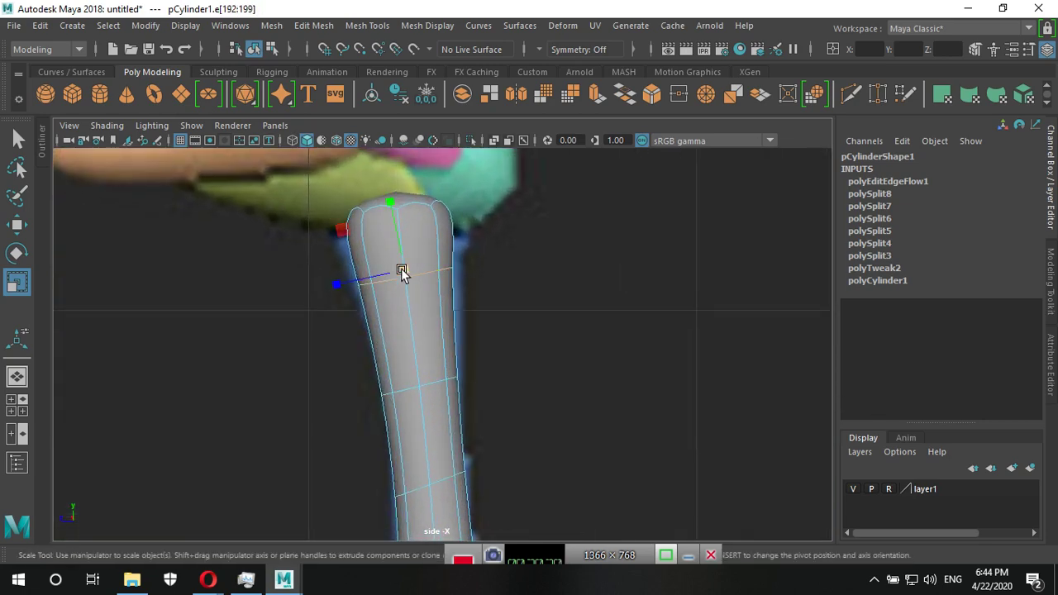
left_click_drag(402, 272, 413, 268)
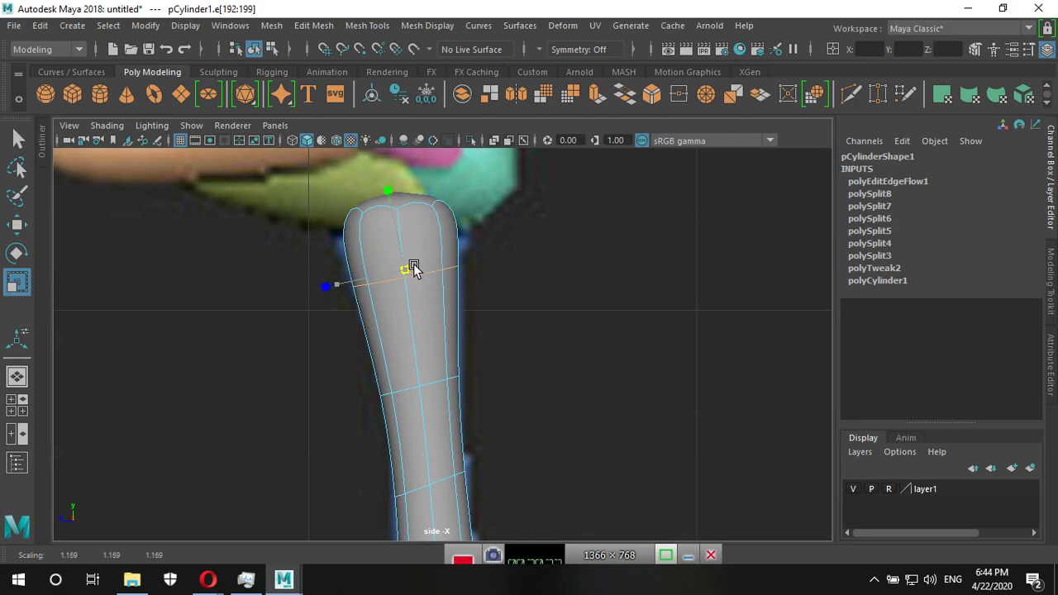
Orbit the perspective view to inspect the neck, then frame the side view on the head and deselect.
key("space")
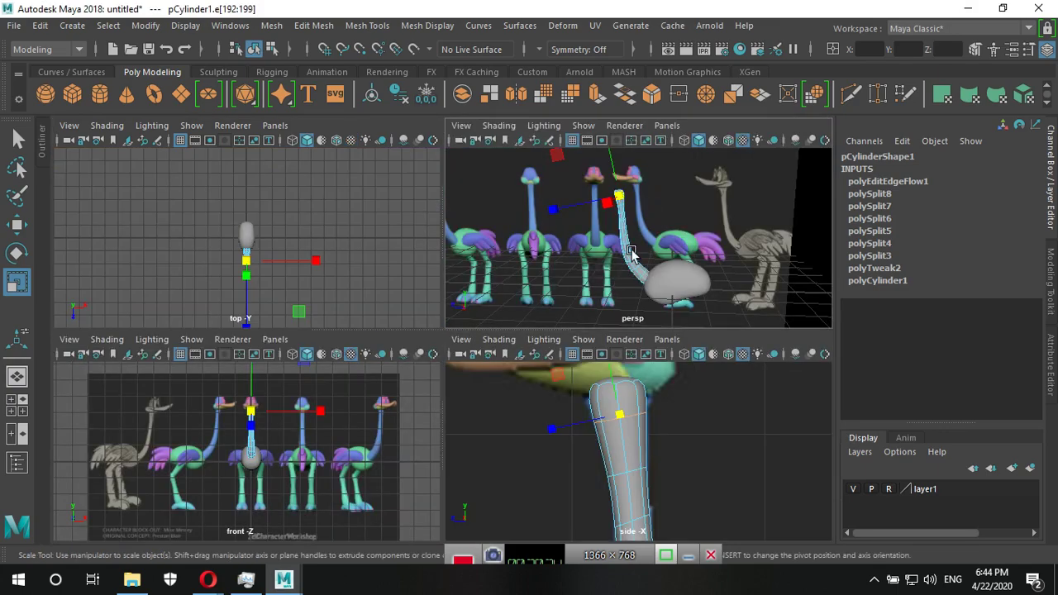
key("space")
mouse_move(499, 357)
left_mouse_down("alt")
mouse_move(644, 381)
mouse_move(576, 409)
left_mouse_up("alt")
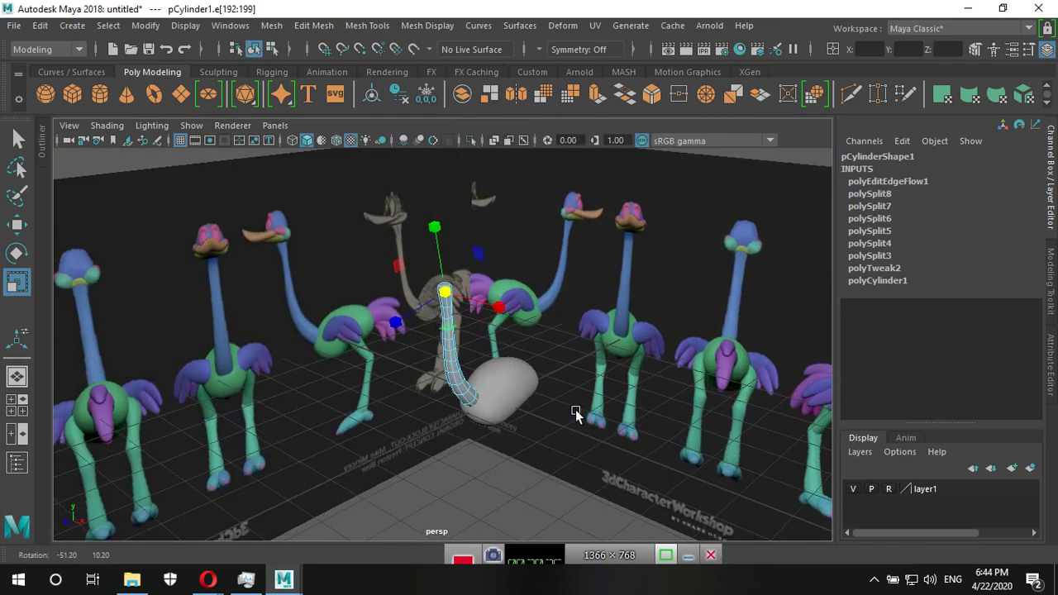
key("space")
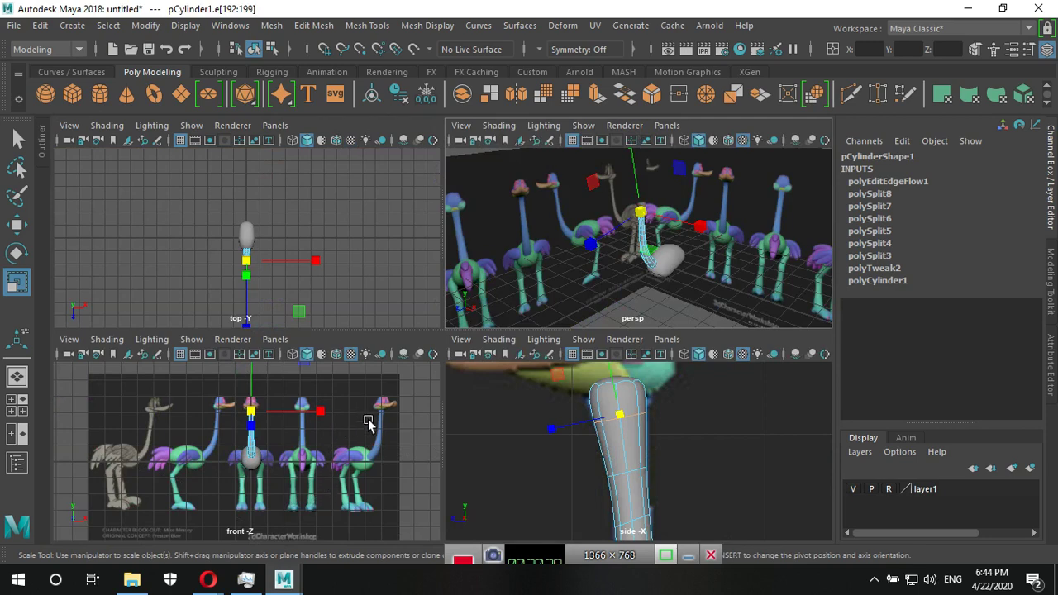
key("space")
middle_click_drag(439, 276, 573, 398, "alt")
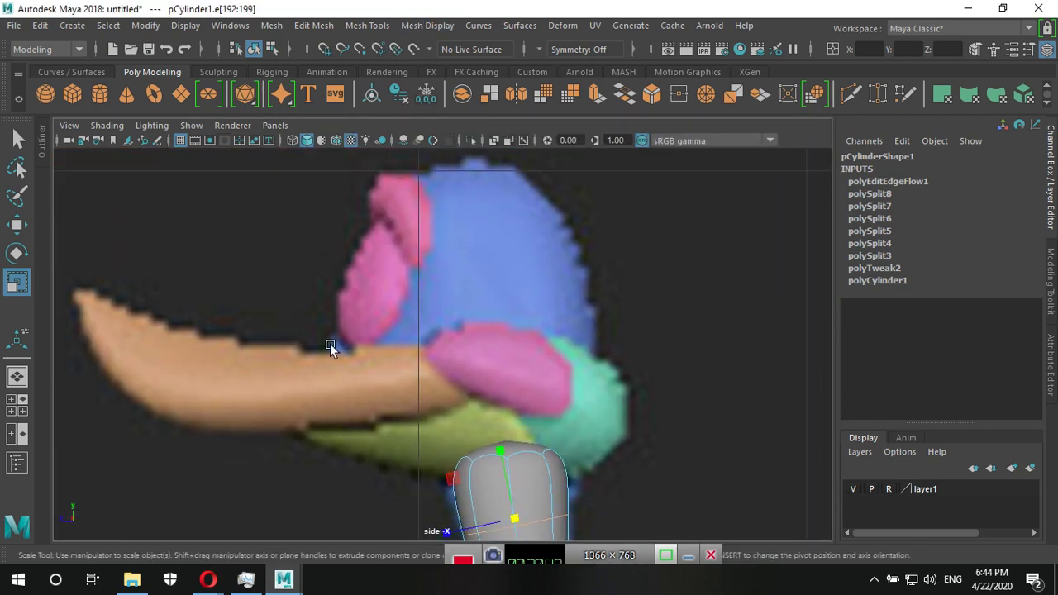
left_click(753, 298)
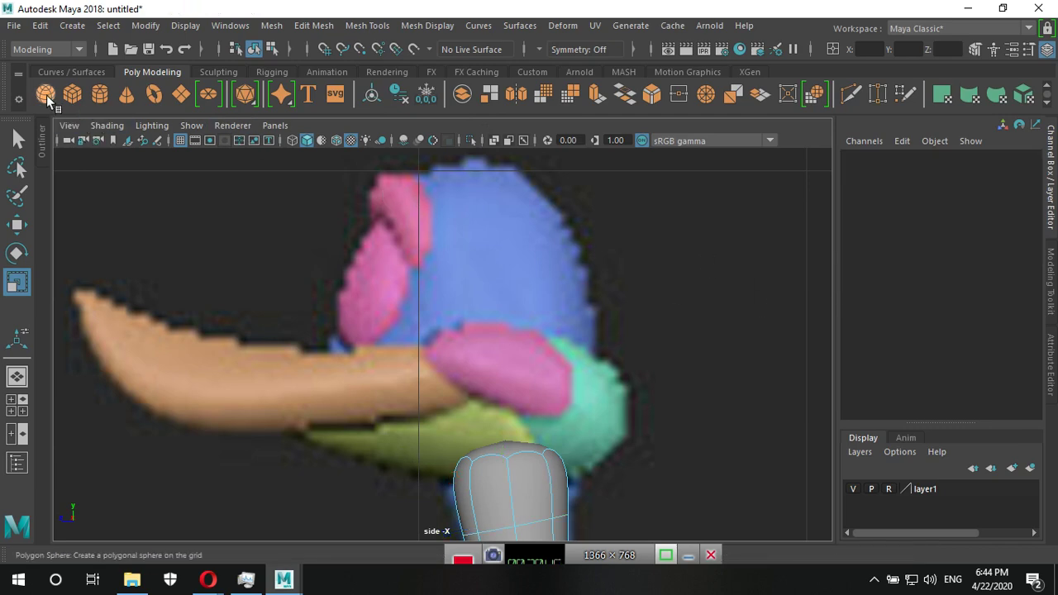
Create a polygon sphere in the enlarged front view, undoing an accidental stretch.
key("space")
key("space")
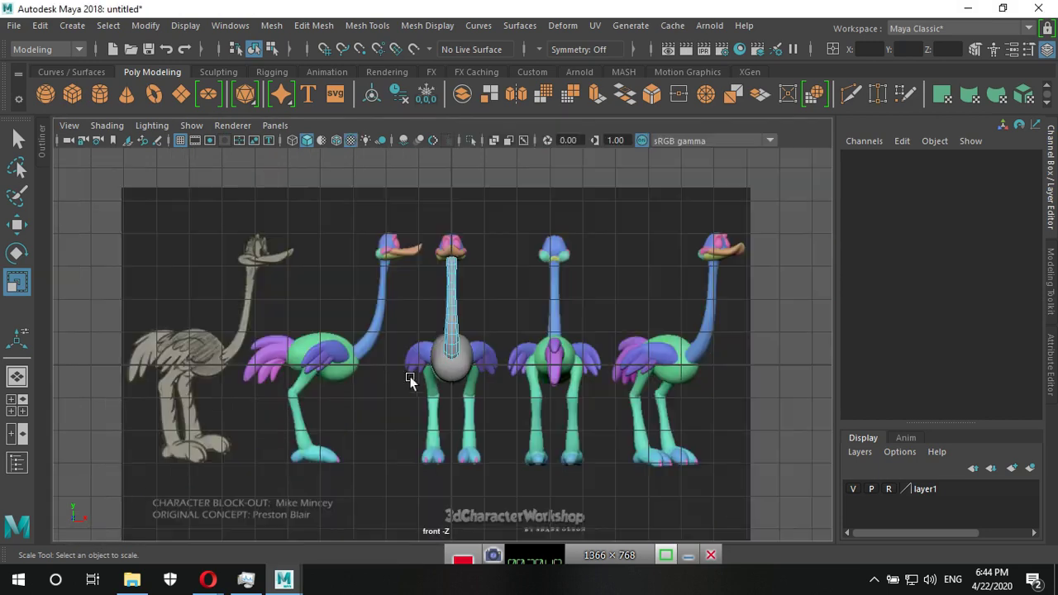
middle_click_drag(487, 279, 496, 345, "alt")
scroll(495, 345, "up", 4)
scroll(686, 413, "up", 2)
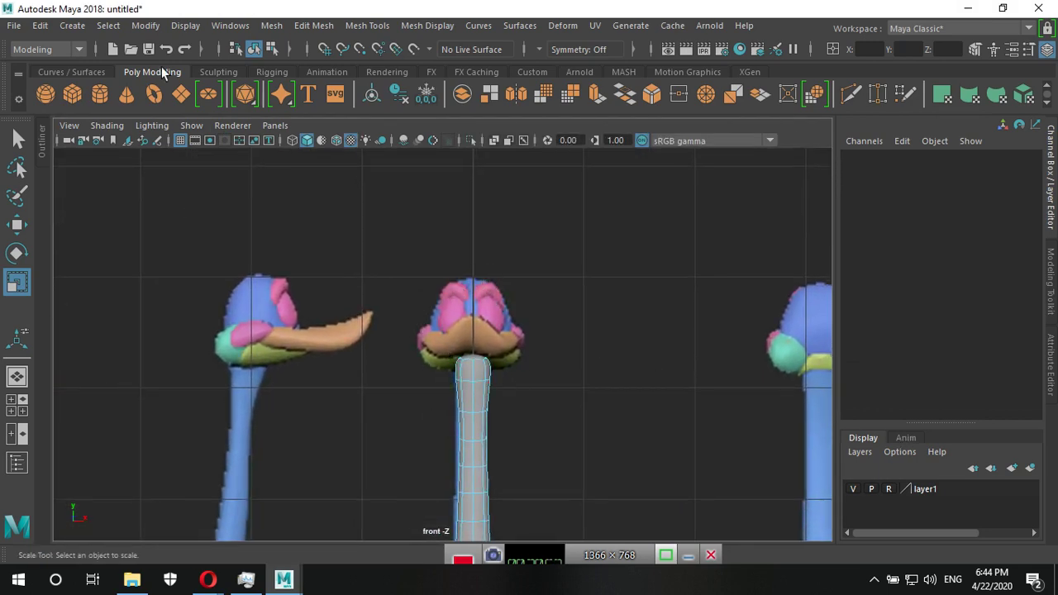
left_click(45, 98)
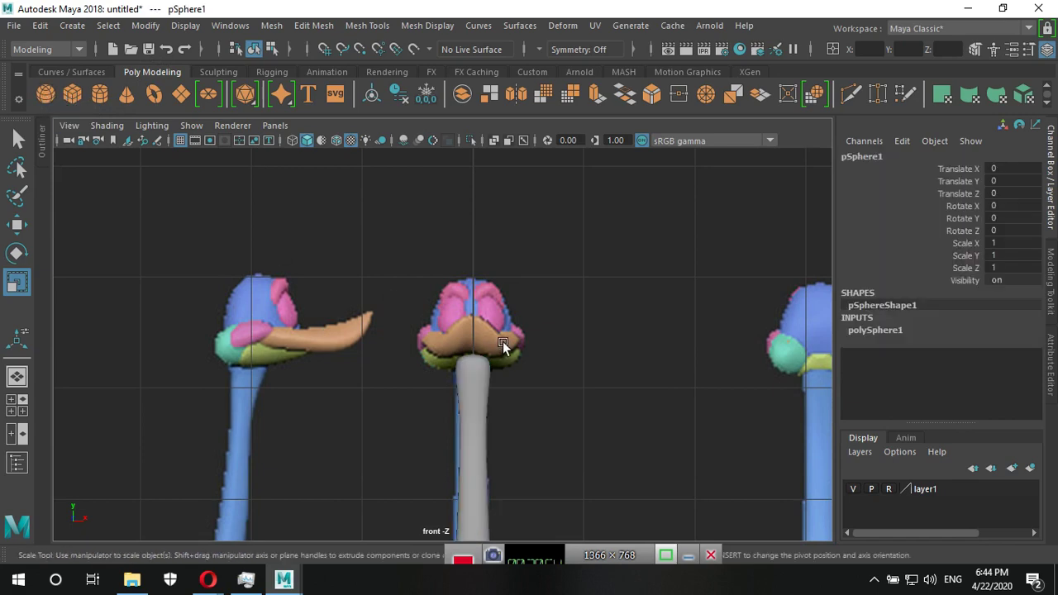
scroll(695, 405, "down", 5)
left_click_drag(449, 326, 464, 194)
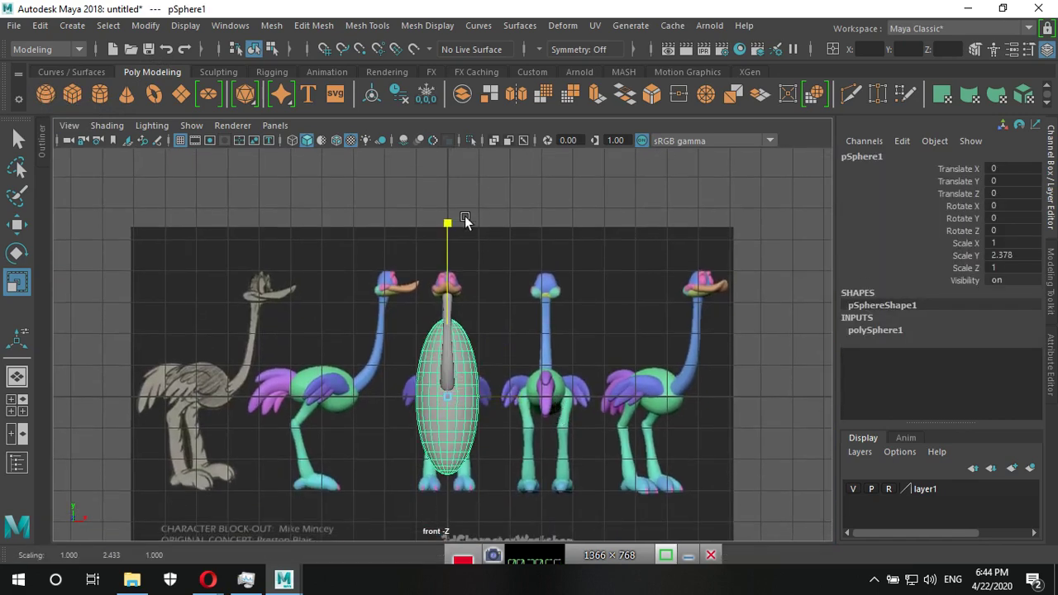
key("ctrl+z")
middle_click_drag(472, 354, 486, 425, "alt")
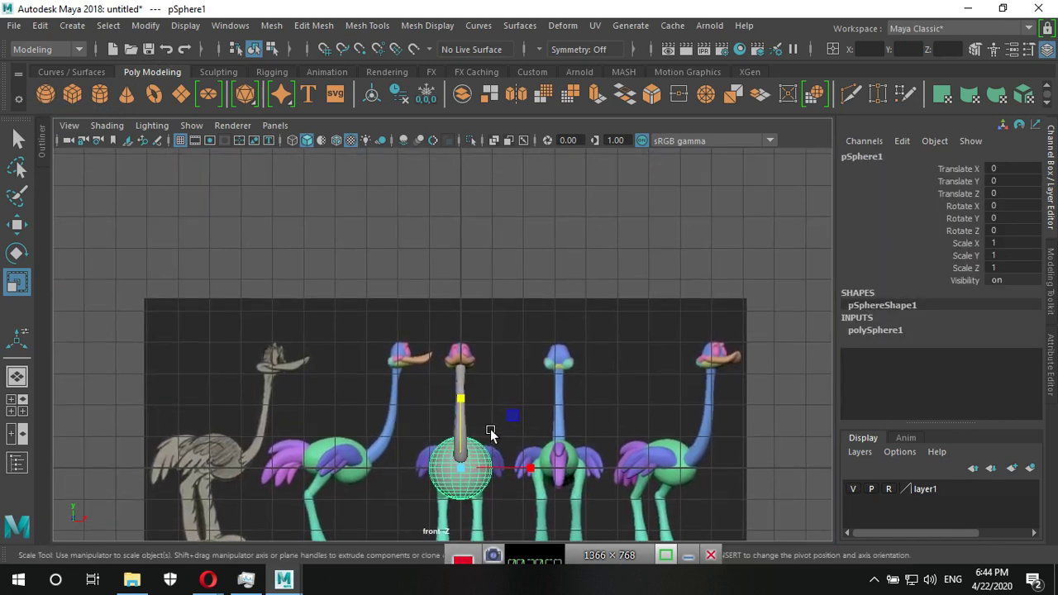
Raise the sphere to the neck top, shrink it to head size, and assign an existing material.
key("w")
left_click_drag(460, 395, 488, 267)
scroll(739, 394, "up", 3)
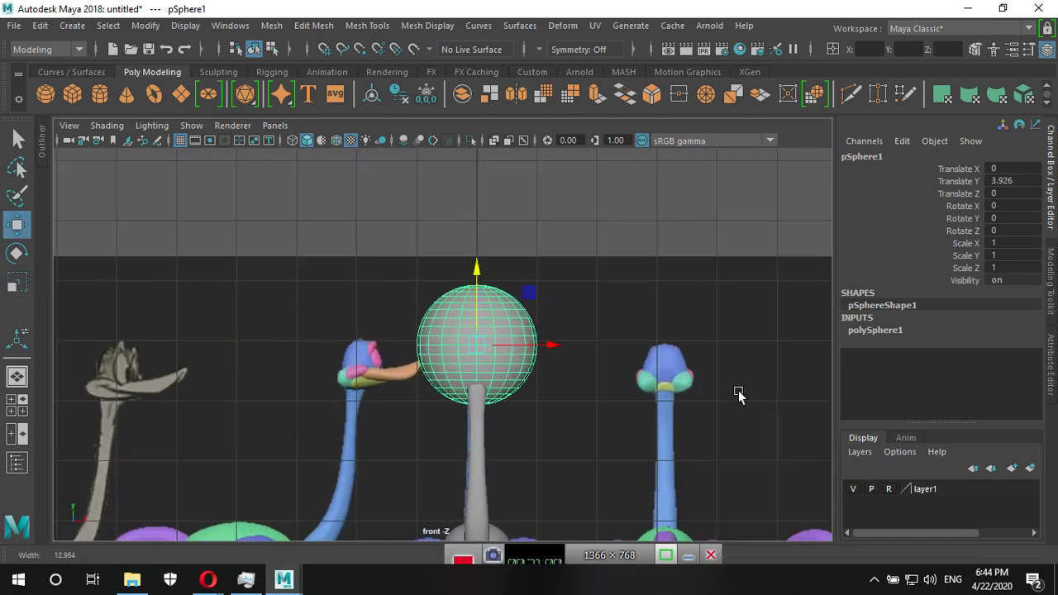
scroll(535, 423, "up", 4)
key("r")
left_click_drag(530, 351, 406, 451)
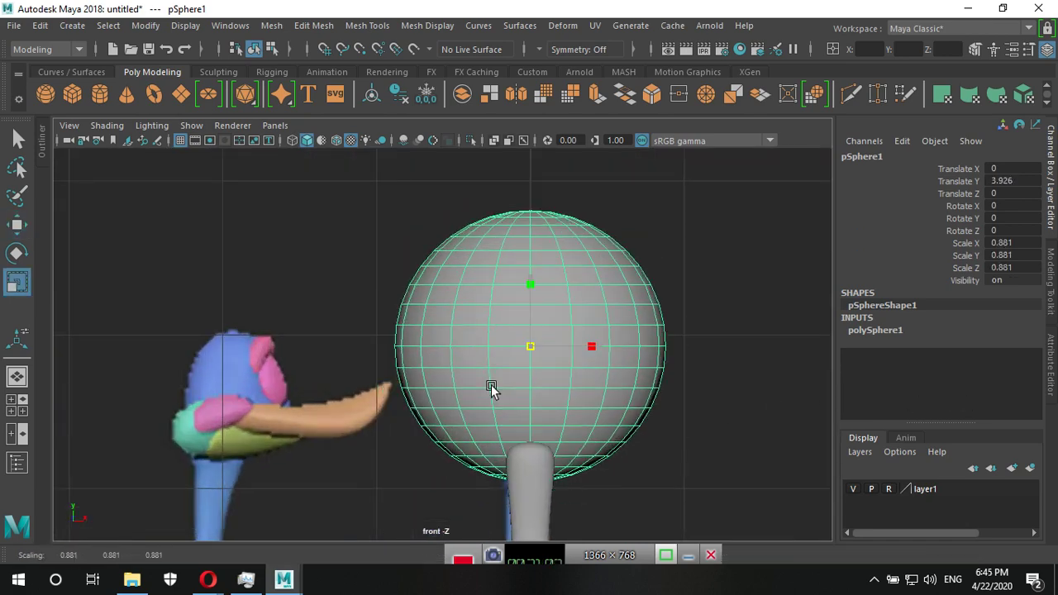
middle_click_drag(406, 451, 476, 326, "alt")
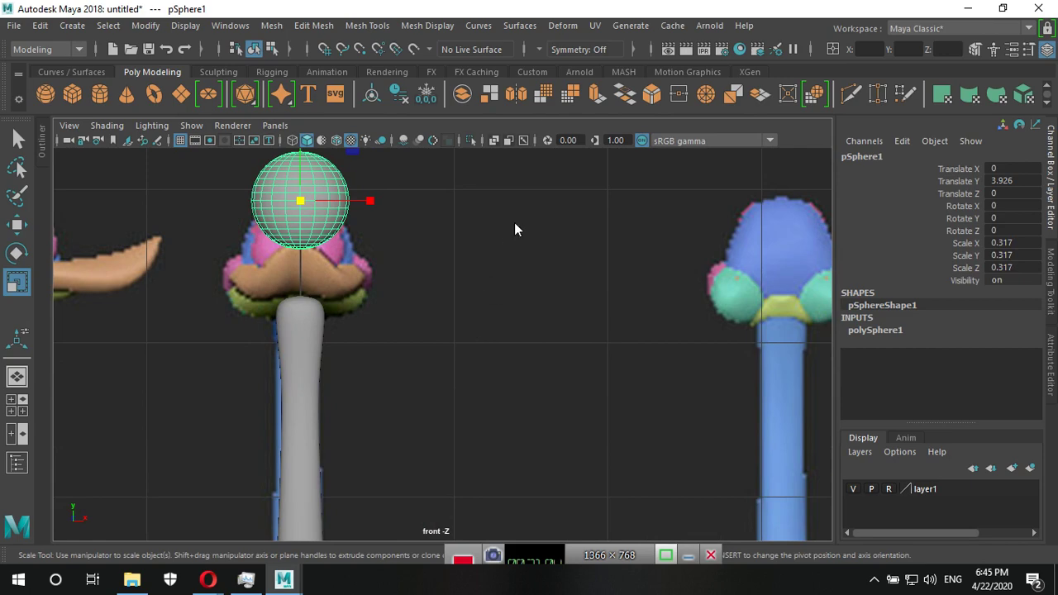
right_click_drag(514, 230, 624, 543)
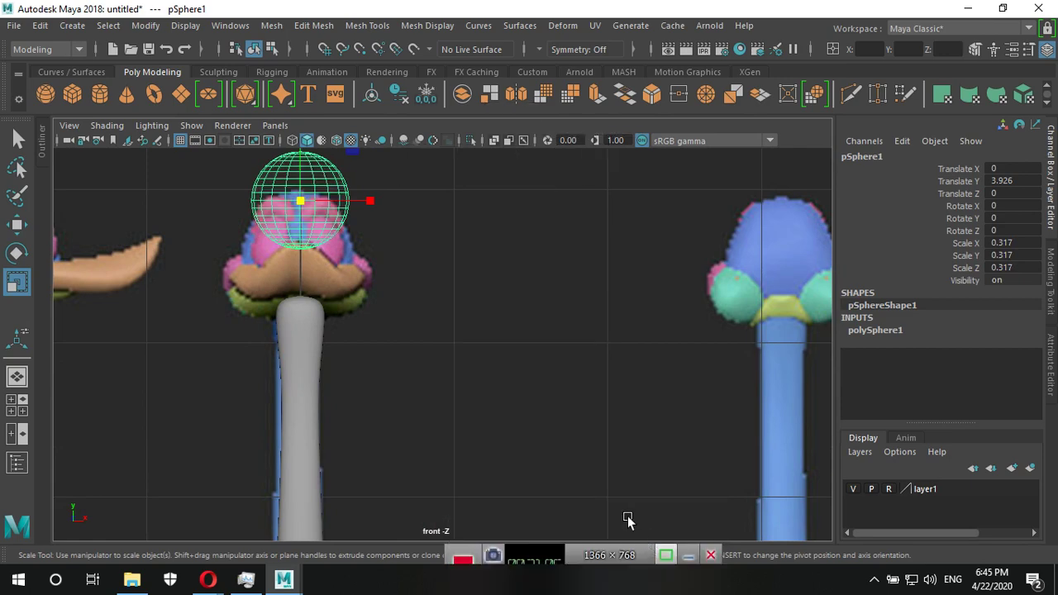
Lower the sphere onto the reference head at height 3.593 and scale it to 0.367, 0.399, 0.367.
scroll(496, 382, "up", 3)
middle_click_drag(598, 385, 538, 424, "alt")
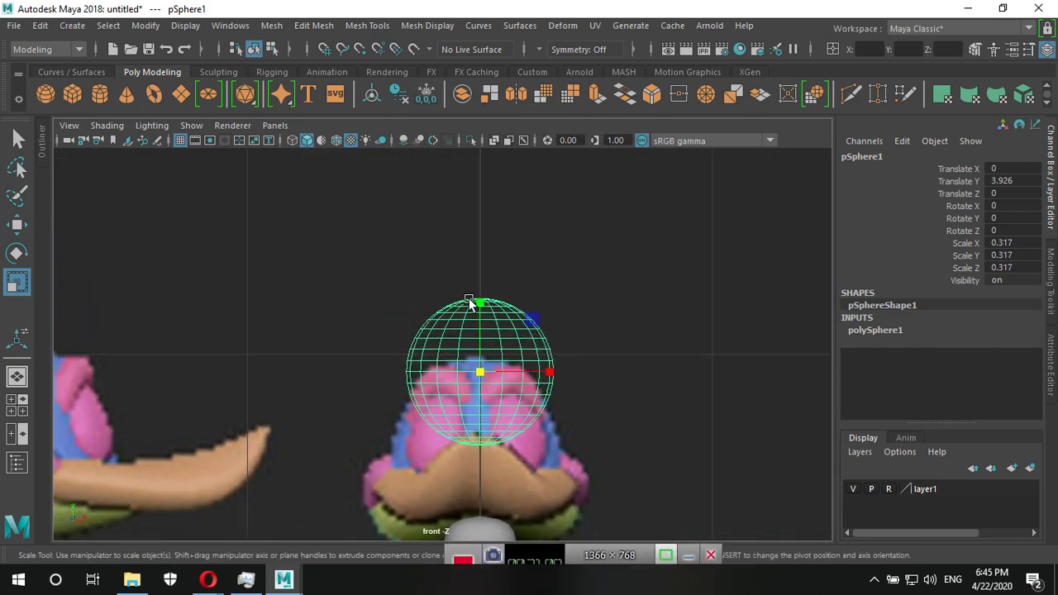
key("w")
left_click_drag(469, 301, 469, 373)
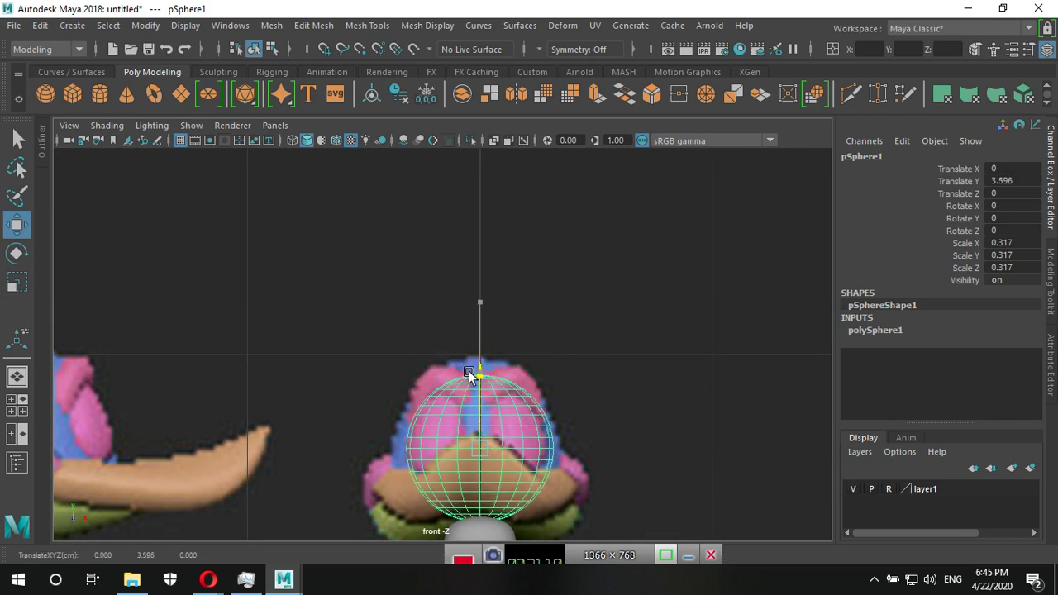
scroll(597, 354, "up", 1)
scroll(611, 360, "up", 2)
scroll(628, 364, "up", 1)
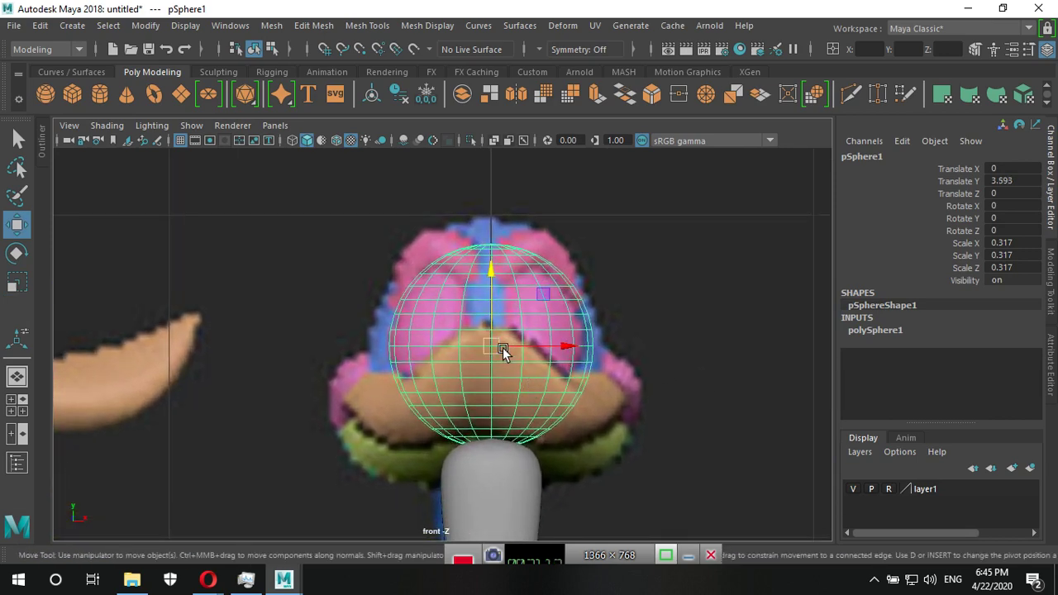
key("r")
left_click_drag(491, 343, 524, 347)
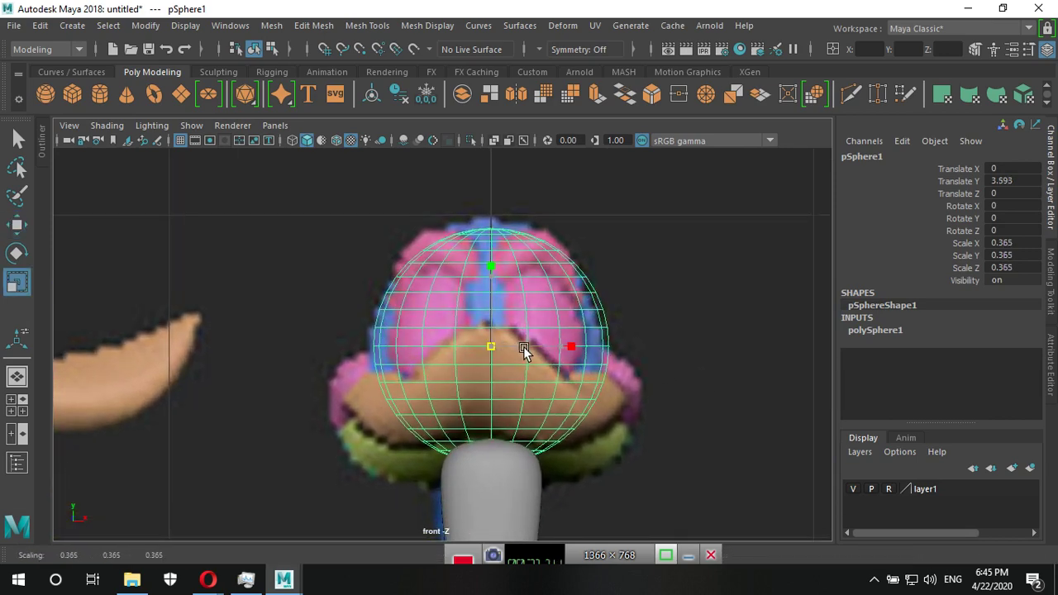
left_click_drag(491, 283, 491, 278)
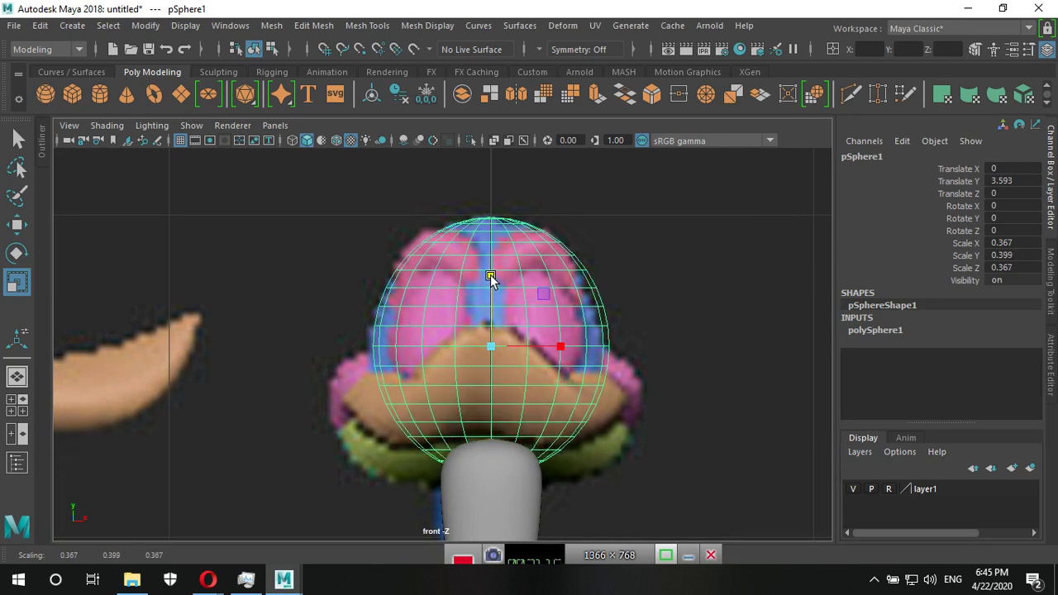
key("space")
key("space")
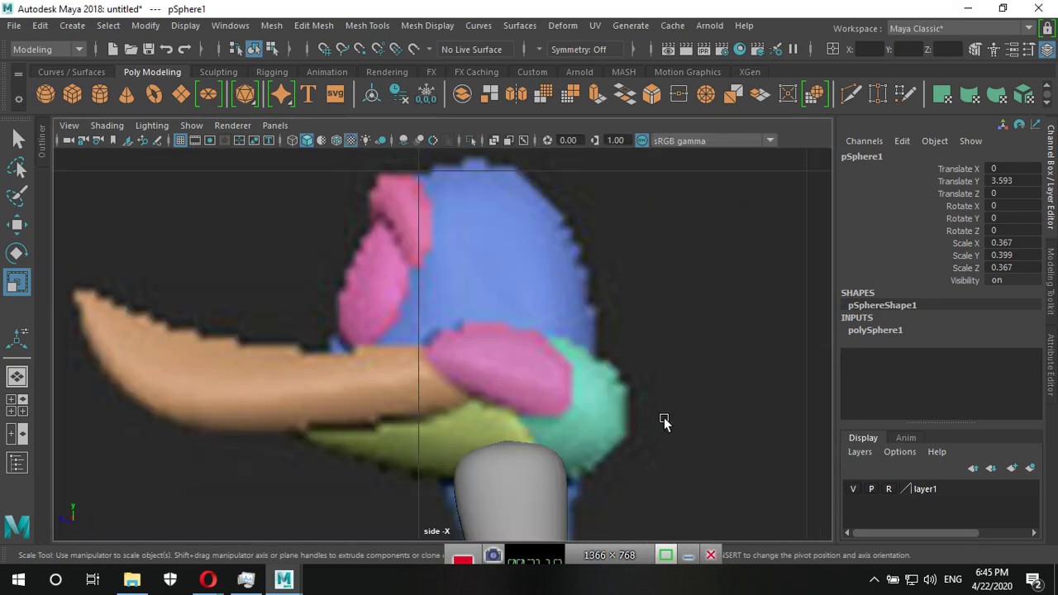
Slide the head sphere forward to Z 1.882 onto the third ostrich's head and frame it.
scroll(661, 423, "down", 5)
mouse_move(637, 425)
middle_mouse_down("alt")
mouse_move(567, 429)
mouse_move(666, 279)
middle_mouse_up("alt")
scroll(666, 278, "down", 2)
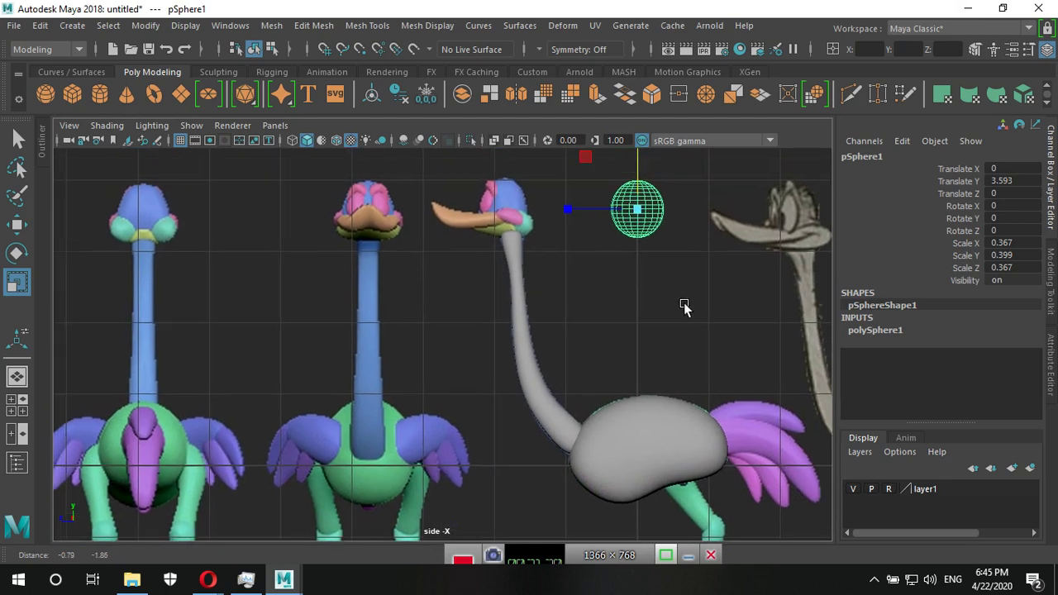
scroll(685, 306, "down", 2)
scroll(696, 338, "down", 4)
scroll(265, 364, "up", 1)
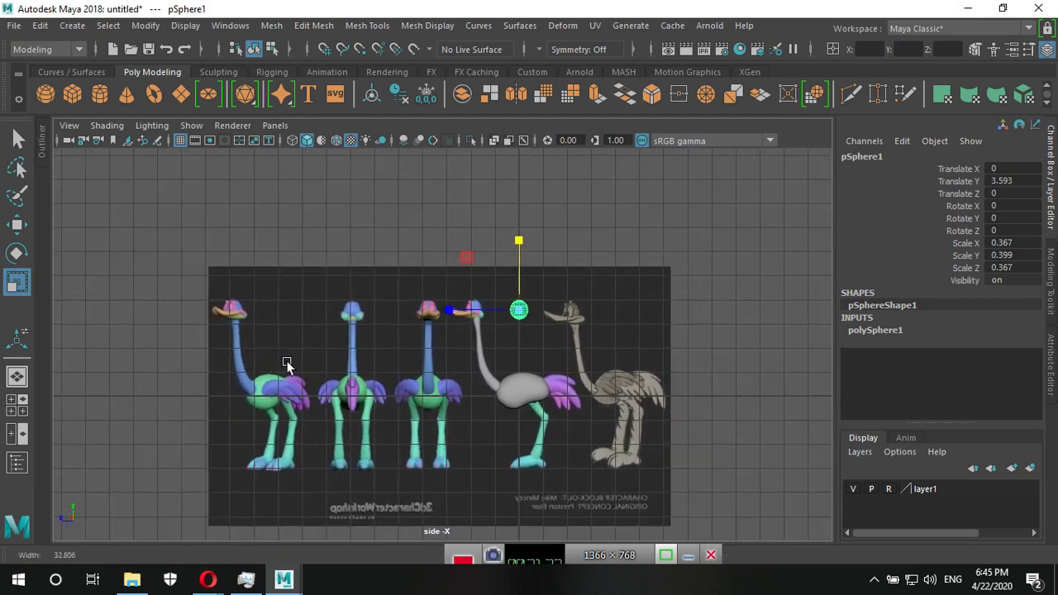
scroll(298, 368, "up", 5)
key("w")
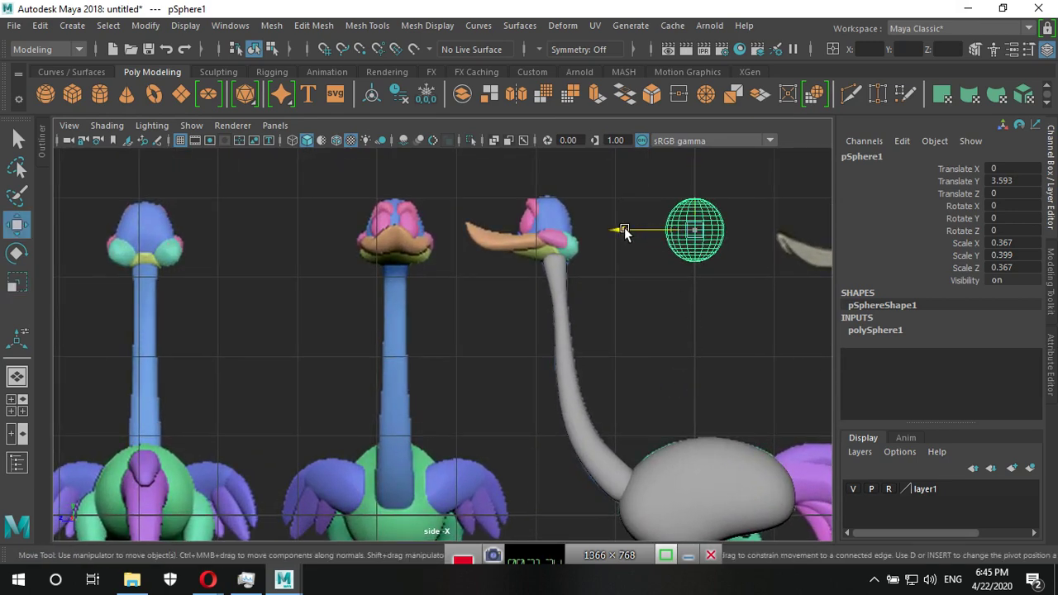
left_click_drag(623, 229, 475, 230)
scroll(769, 296, "up", 2)
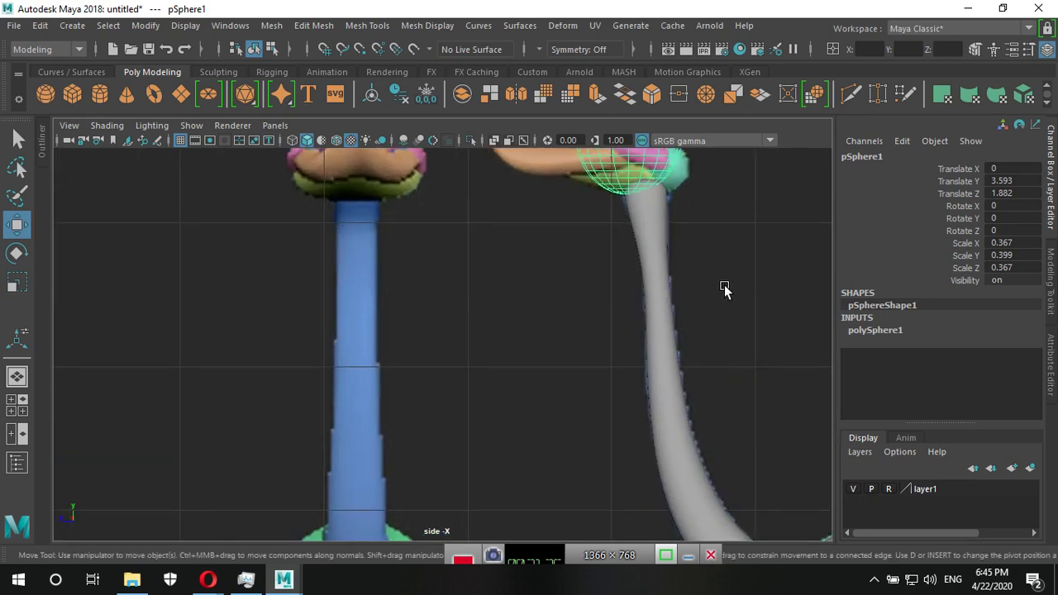
key("f")
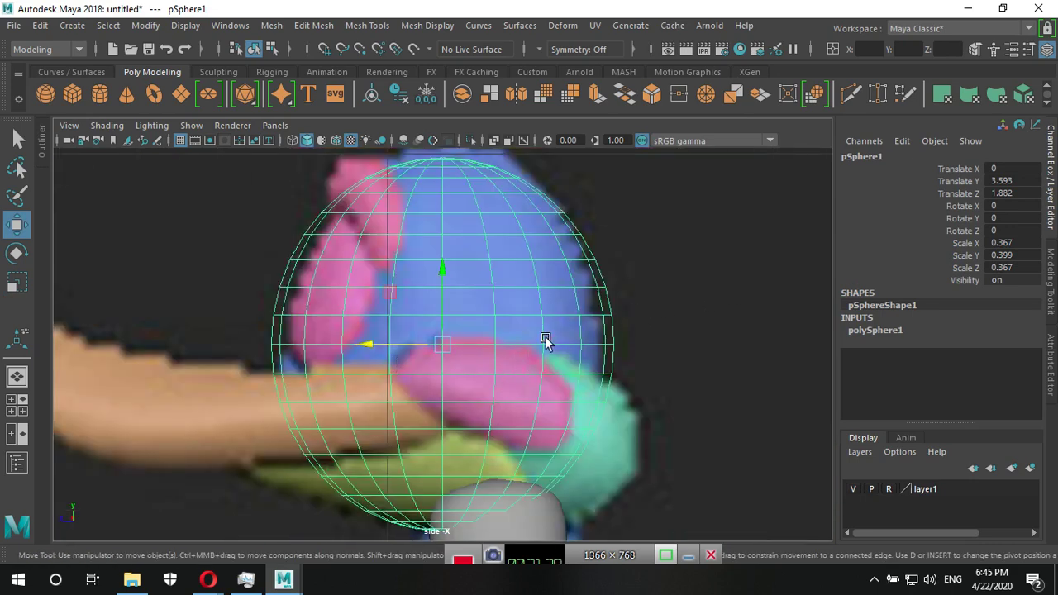
Flatten the sphere to Z scale 0.326 and nudge it up to Y 3.61.
key("r")
left_click_drag(371, 349, 378, 345)
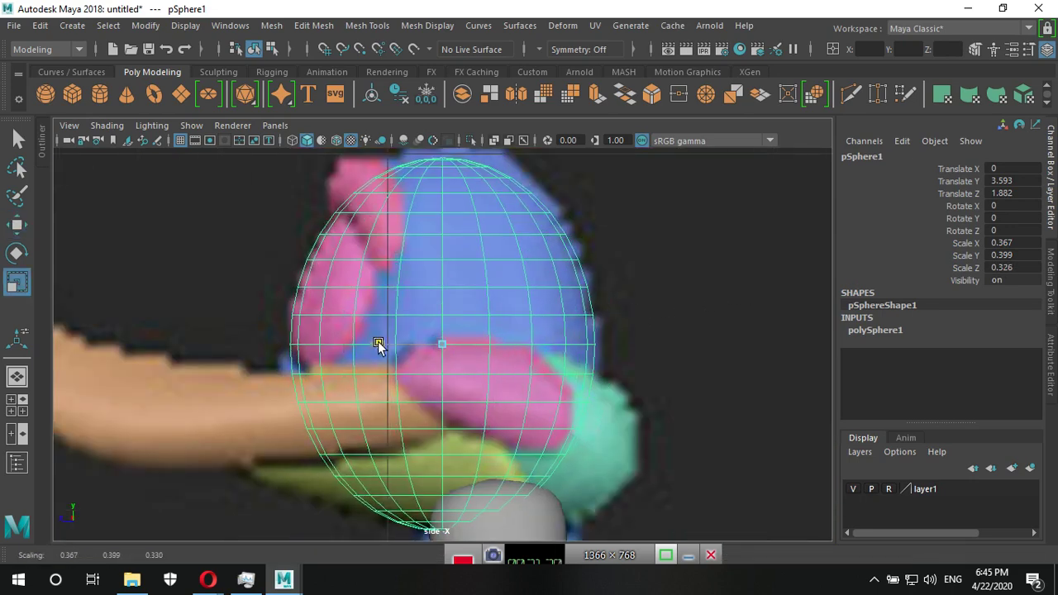
middle_click_drag(377, 345, 380, 428, "alt")
key("w")
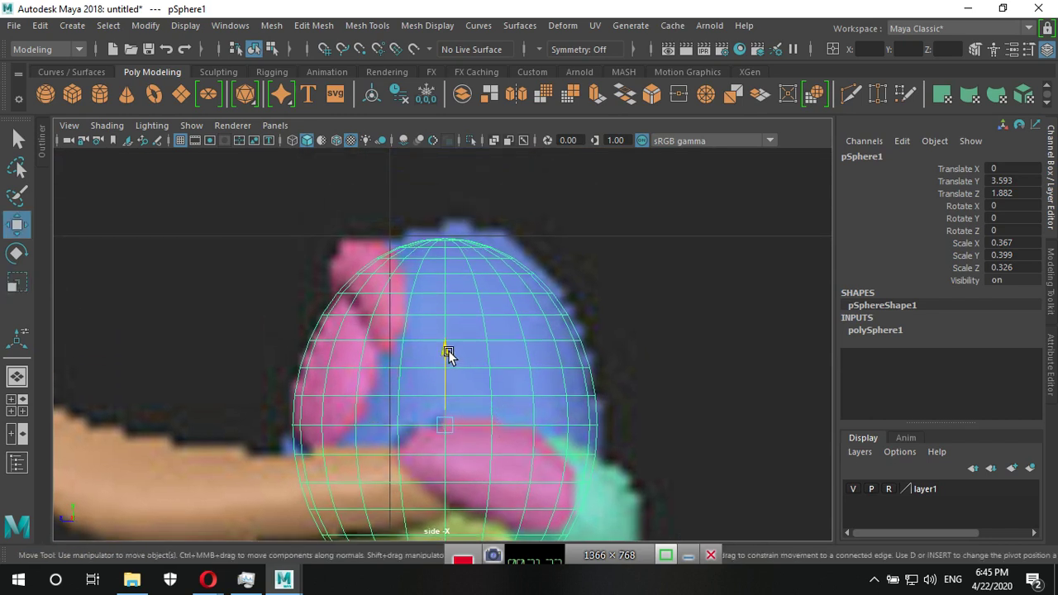
left_click_drag(447, 353, 448, 347)
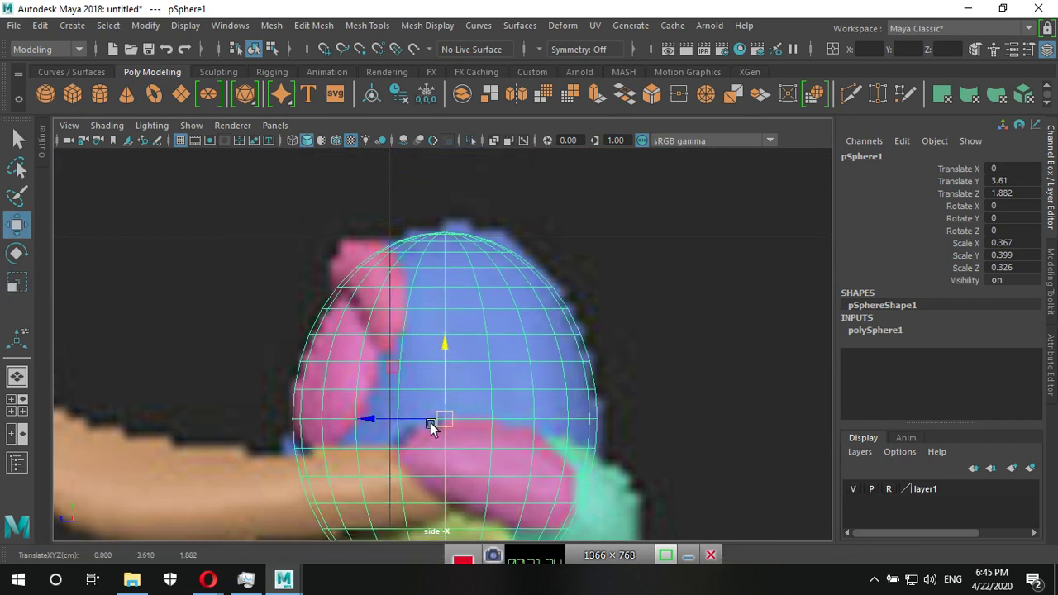
Orbit the perspective view and zoom the side view to inspect the head sphere.
key("space")
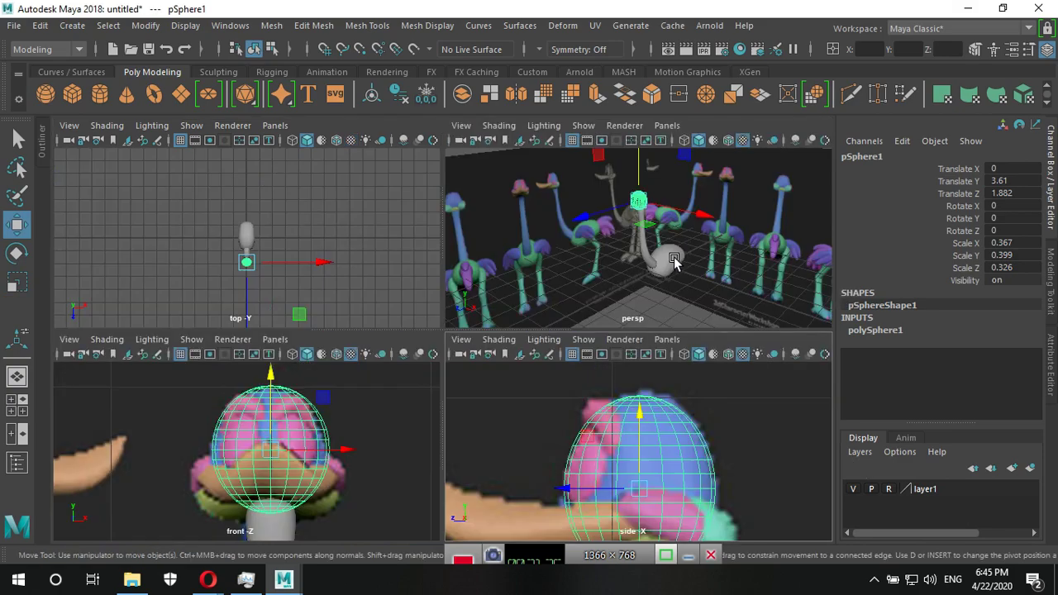
key("space")
mouse_move(578, 350)
left_mouse_down("alt")
mouse_move(552, 391)
mouse_move(441, 378)
left_mouse_up("alt")
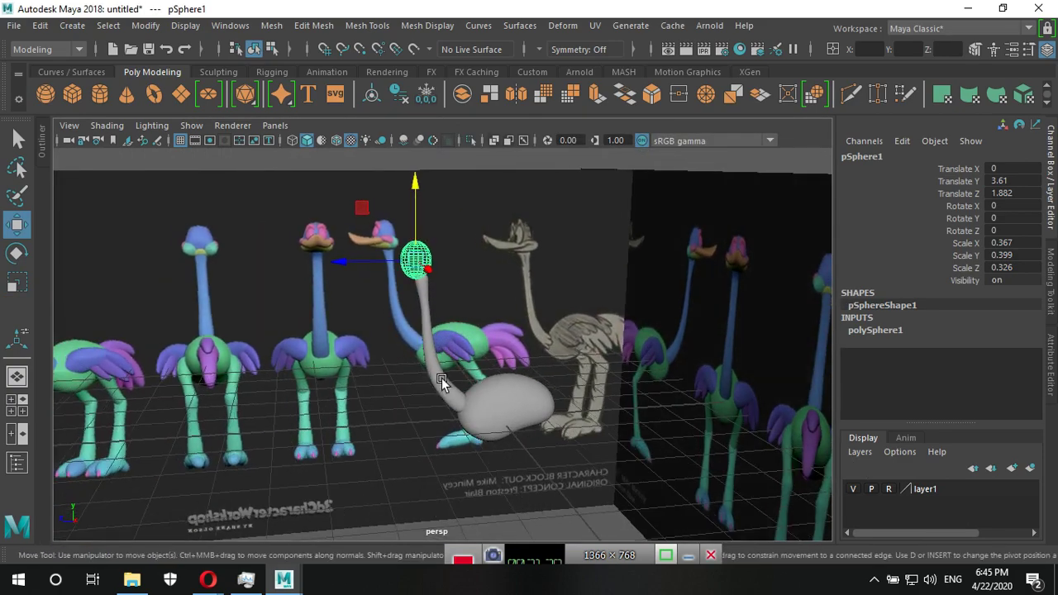
mouse_move(441, 378)
right_mouse_down("alt")
mouse_move(685, 338)
mouse_move(624, 427)
right_mouse_up("alt")
middle_click_drag(625, 428, 635, 433, "alt")
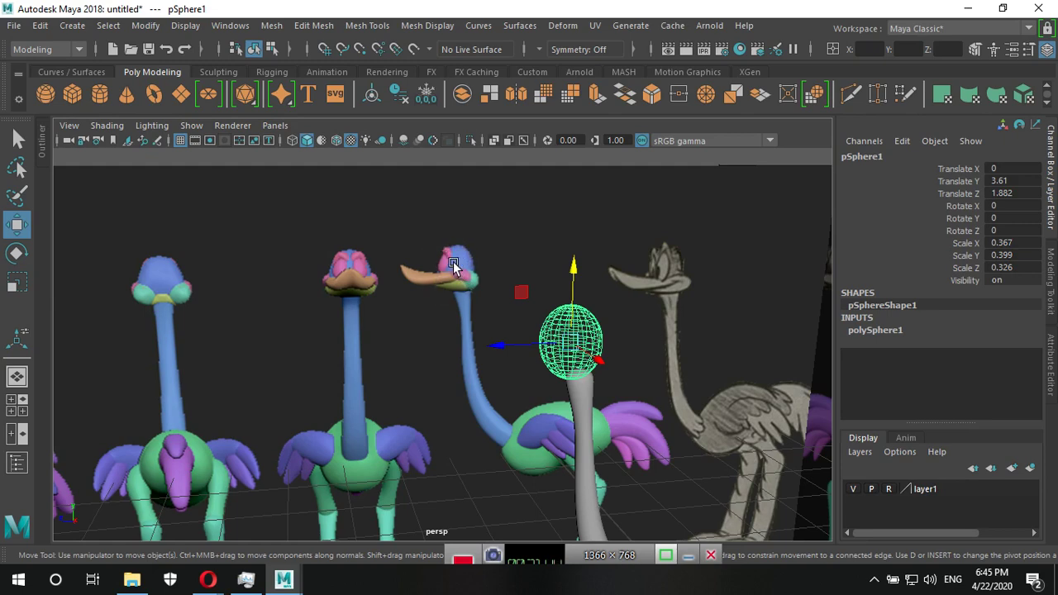
key("space")
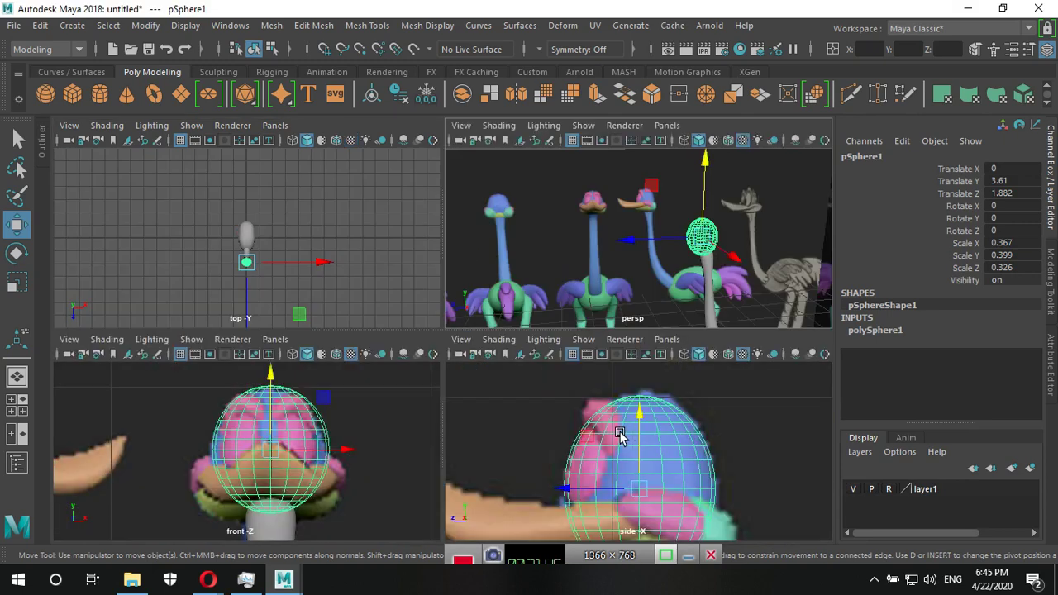
key("space")
scroll(462, 420, "up", 2)
scroll(472, 435, "up", 4)
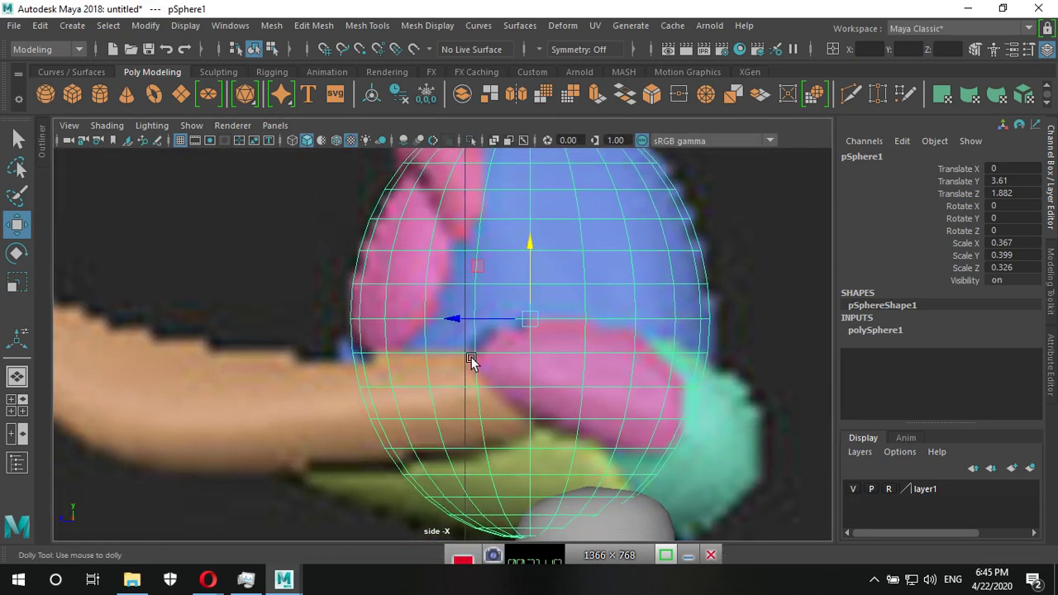
scroll(531, 420, "up", 2)
middle_click_drag(531, 420, 531, 444, "alt")
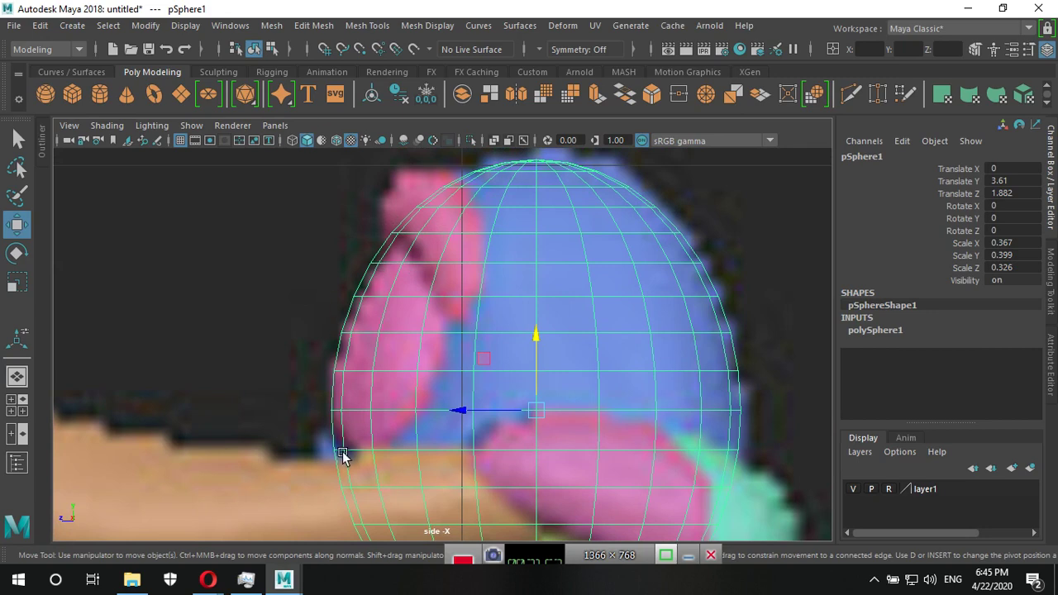
Zoom the front view on the head and duplicate the sphere as pSphere2.
key("space")
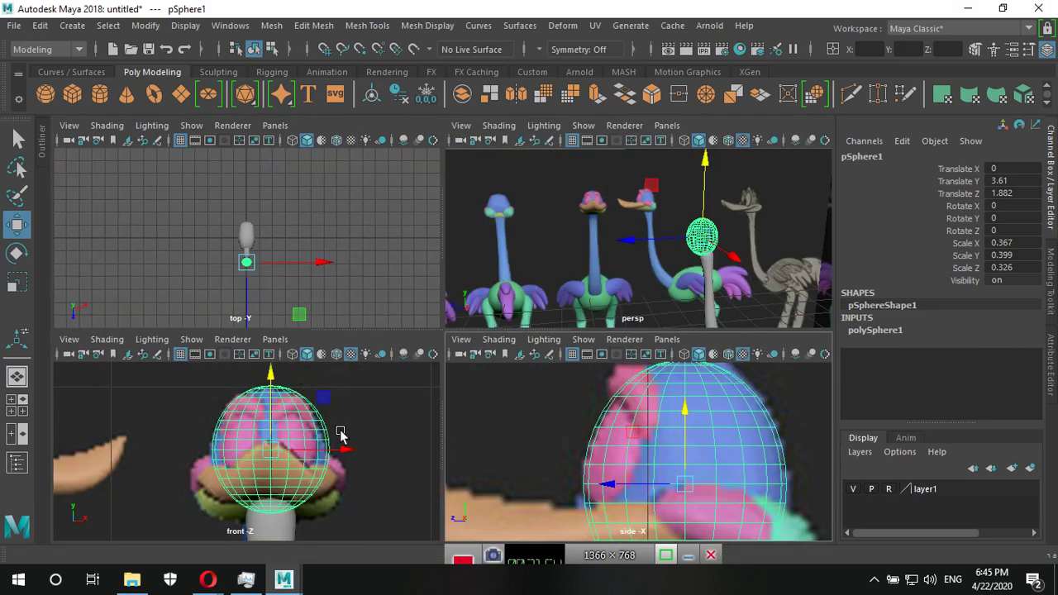
key("space")
scroll(548, 359, "up", 2)
scroll(698, 368, "up", 2)
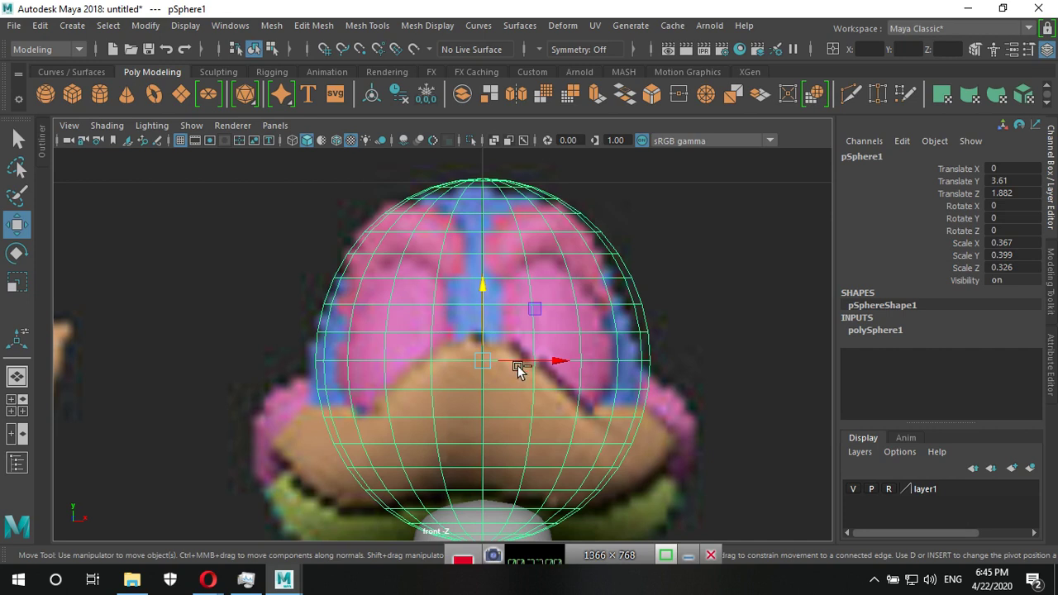
key("ctrl+d")
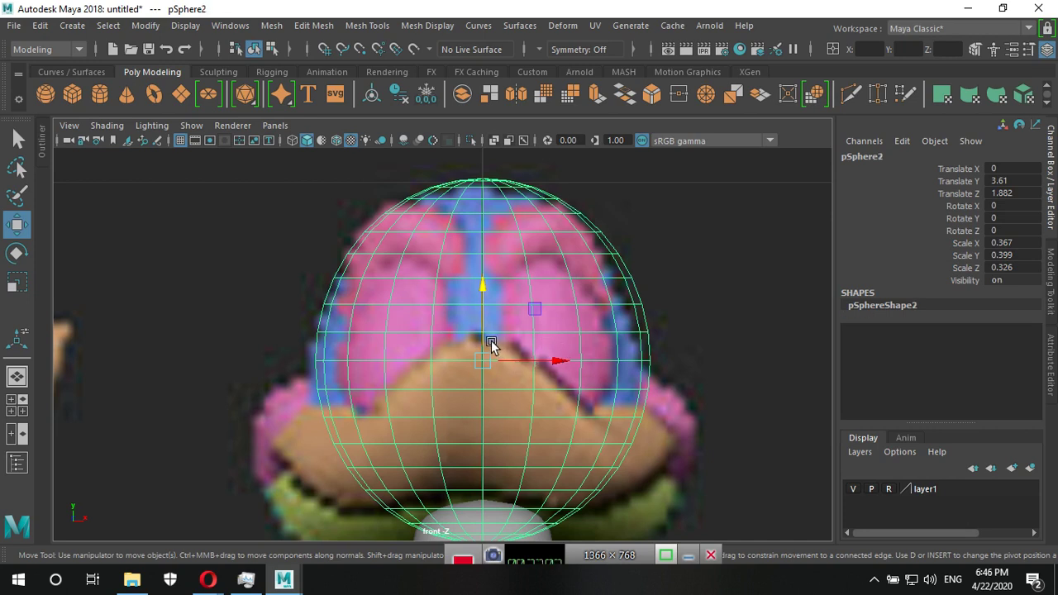
Shrink the duplicate to under half size and move it right of centre and slightly up.
key("r")
left_click_drag(484, 361, 324, 408)
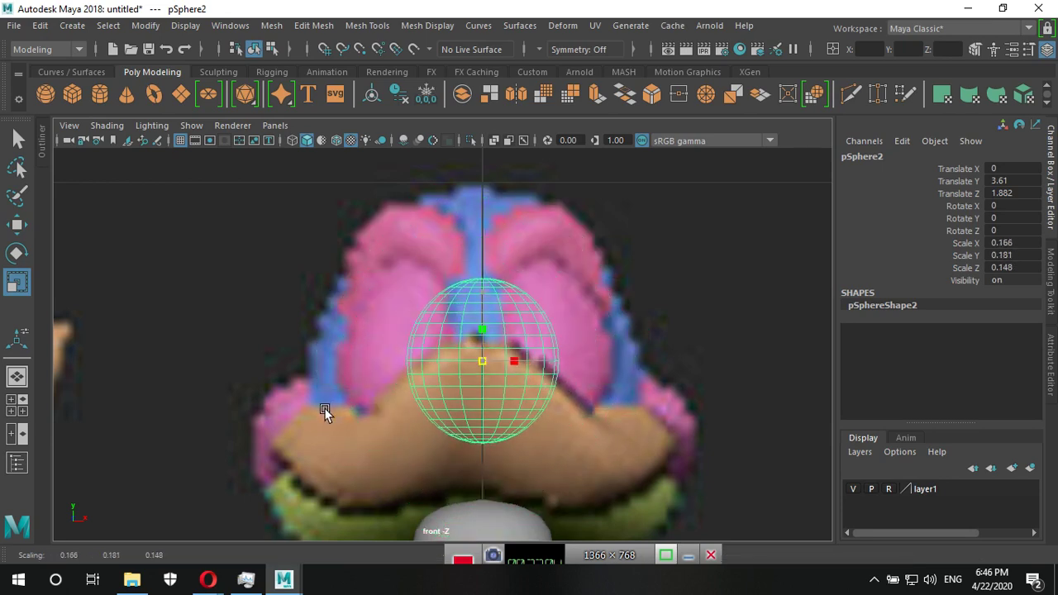
key("w")
left_click_drag(566, 360, 613, 360)
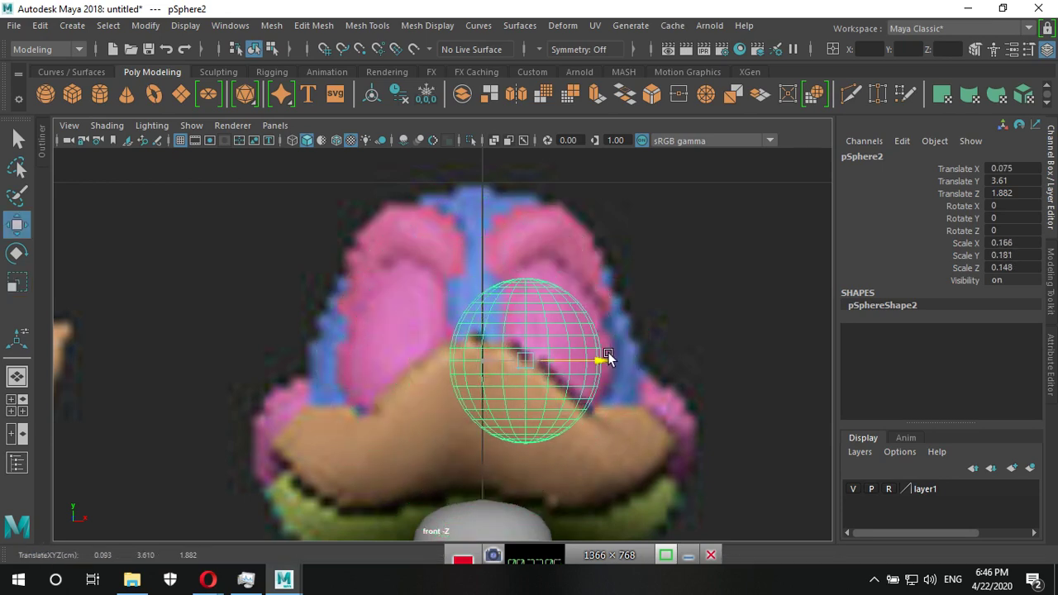
mouse_move(545, 307)
left_mouse_down()
mouse_move(555, 271)
mouse_move(545, 265)
left_mouse_up()
key("r")
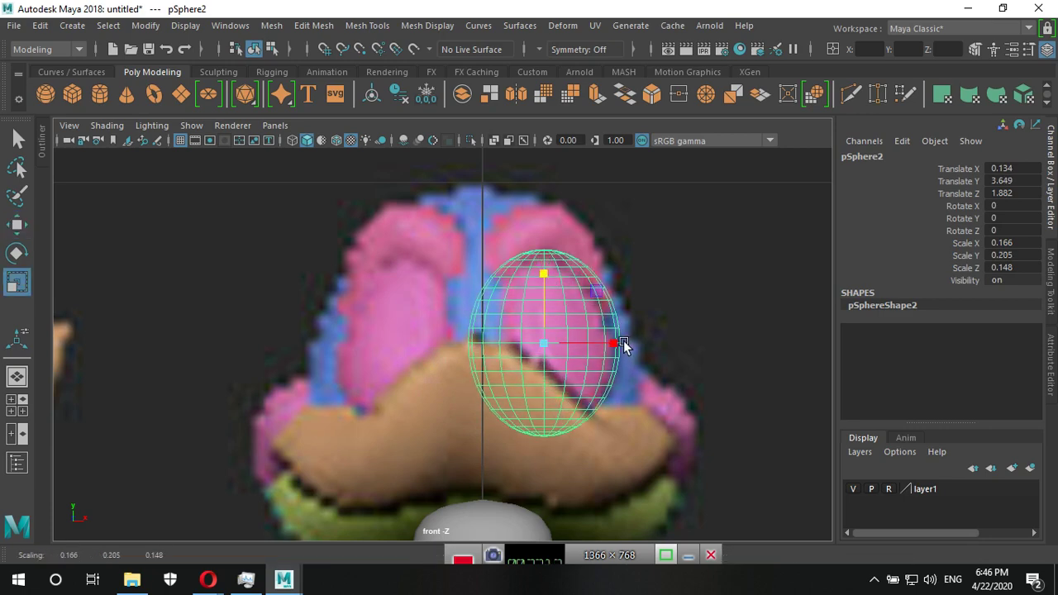
In the side view, push the small sphere forward toward the beak and raise it slightly.
key("space")
key("space")
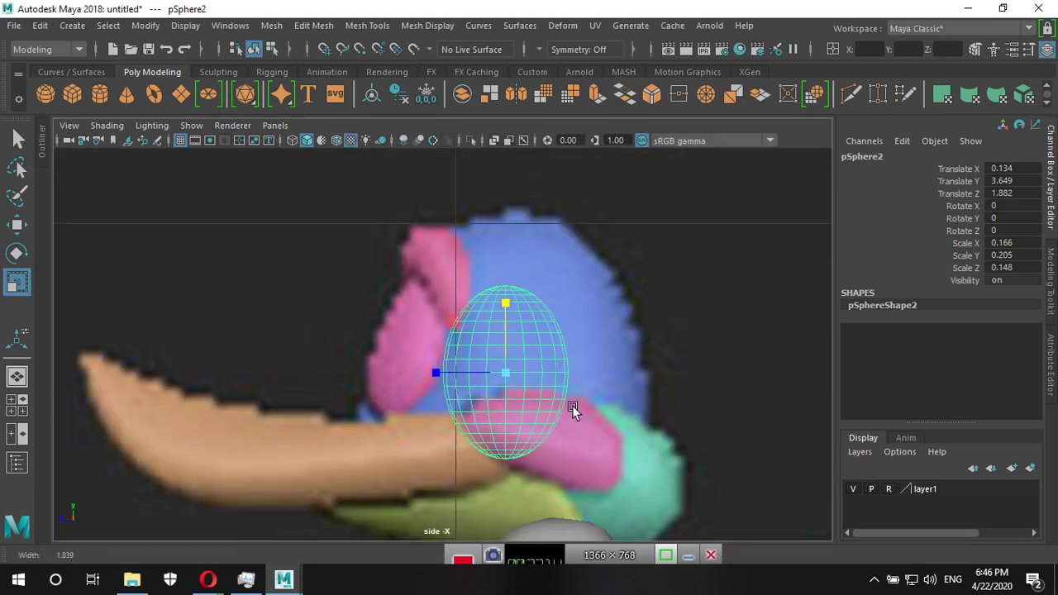
scroll(562, 407, "down", 4)
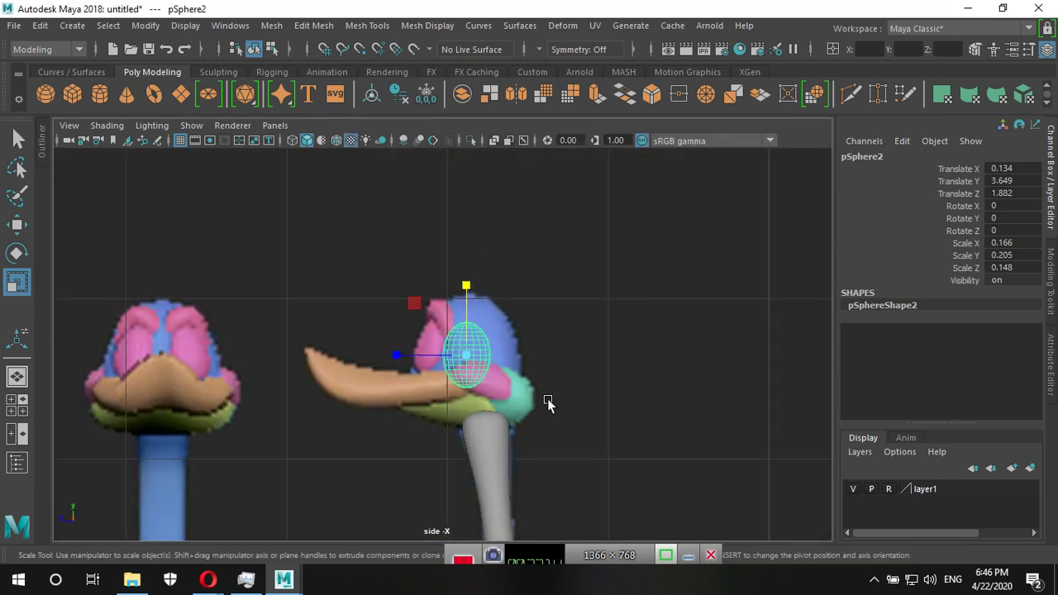
left_click(500, 311)
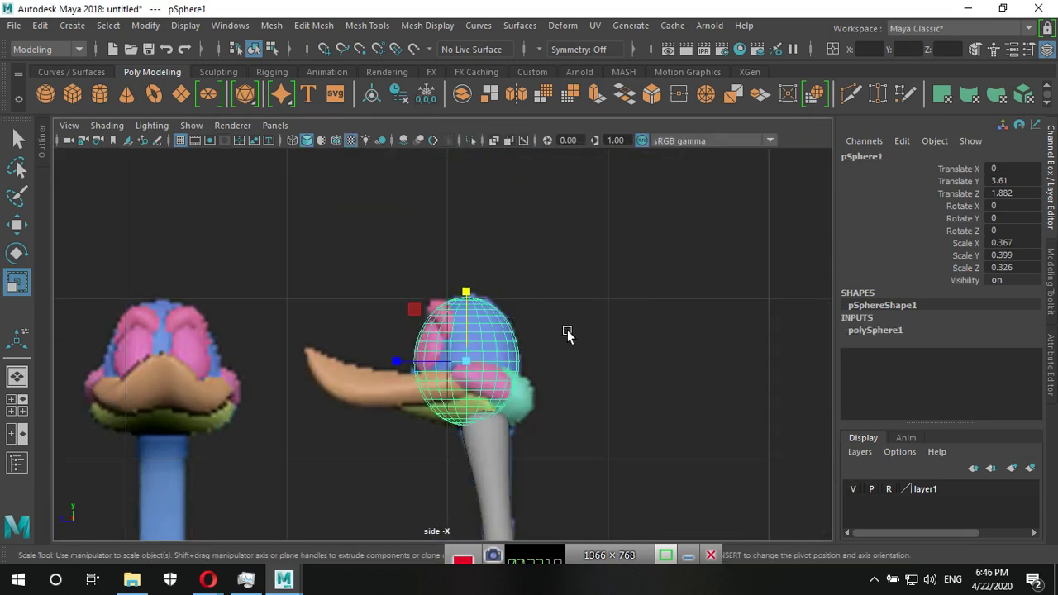
left_click(492, 353)
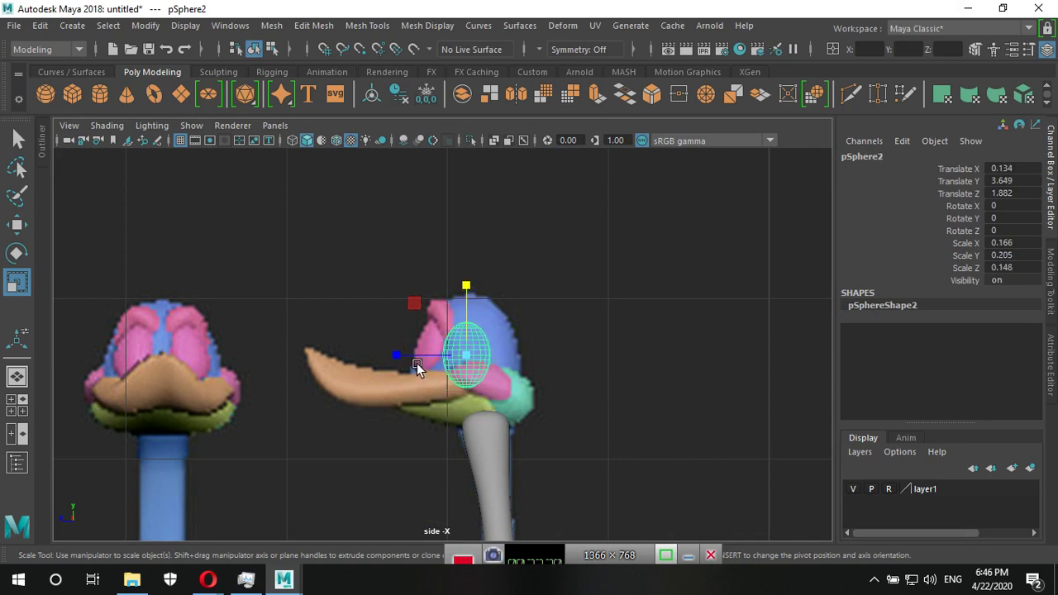
key("w")
left_click_drag(397, 355, 366, 350)
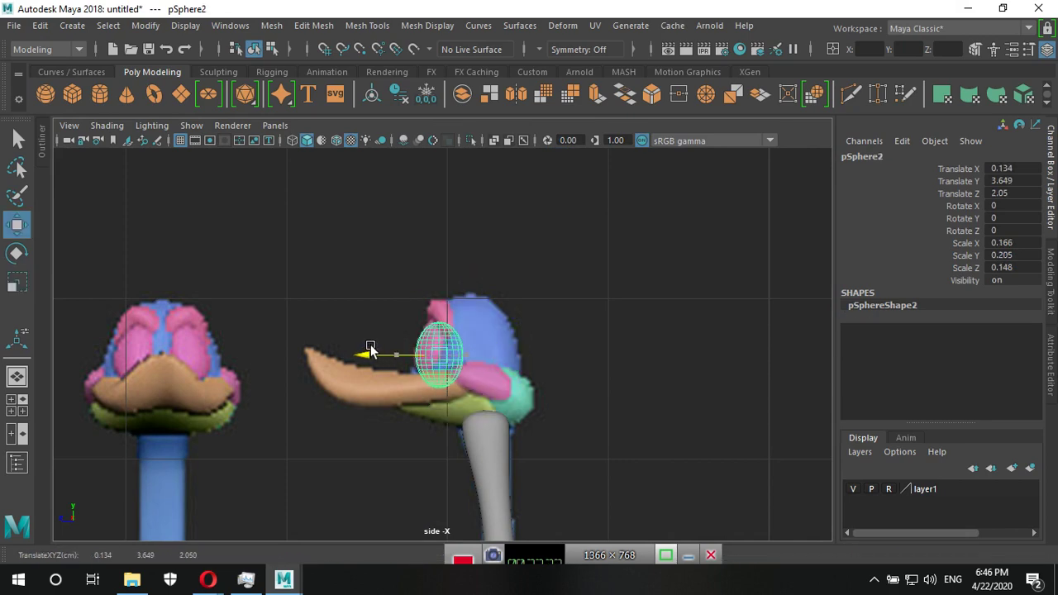
scroll(659, 381, "up", 5)
middle_click_drag(658, 381, 723, 347, "alt")
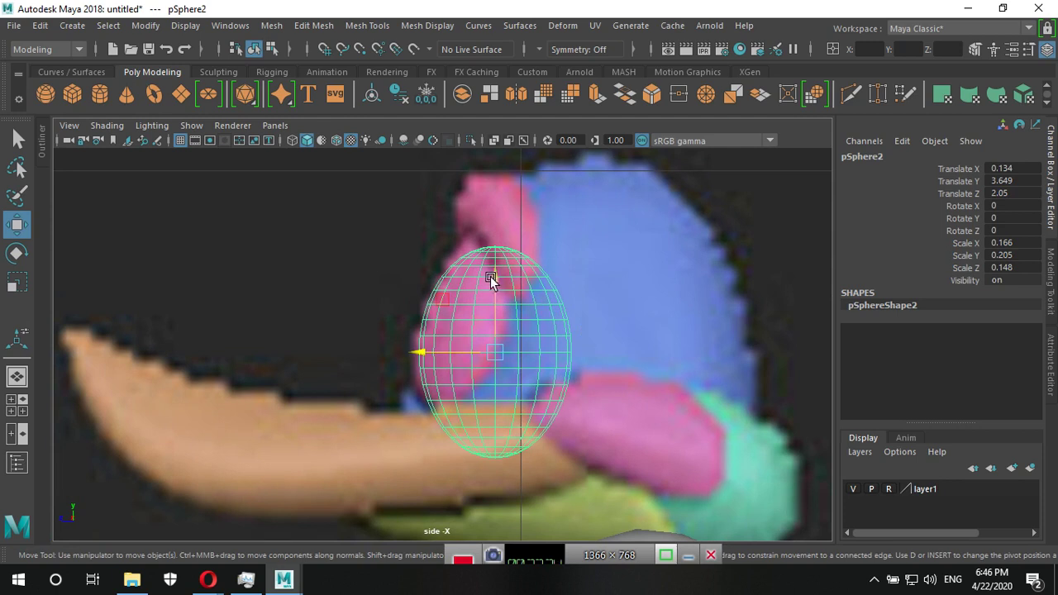
left_click_drag(491, 276, 496, 272)
left_click_drag(425, 347, 418, 347)
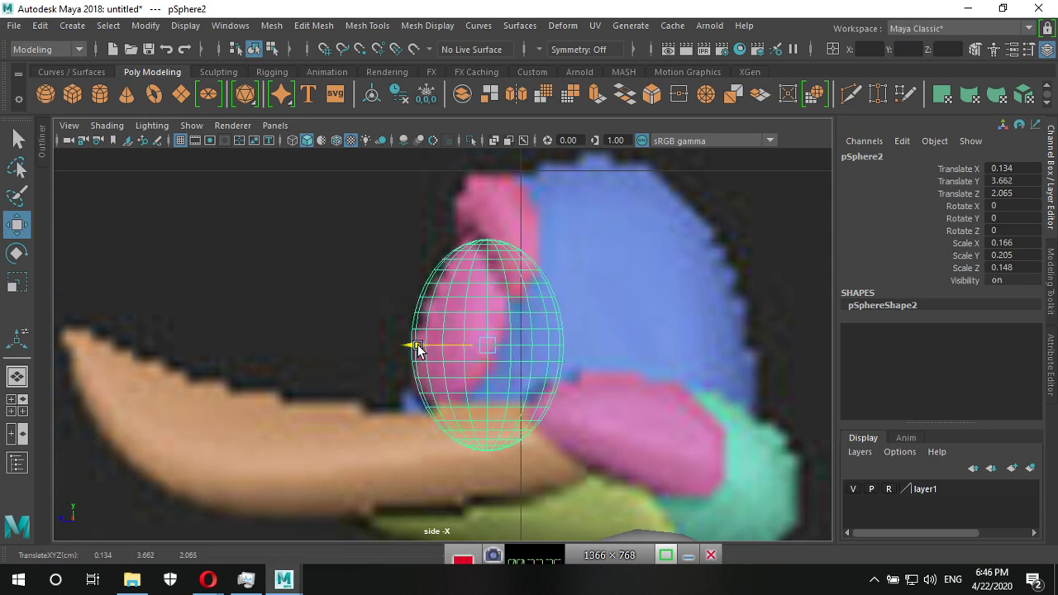
Stretch the small sphere to Y scale 0.223 and settle it at 0.134, 3.662, 2.056.
key("r")
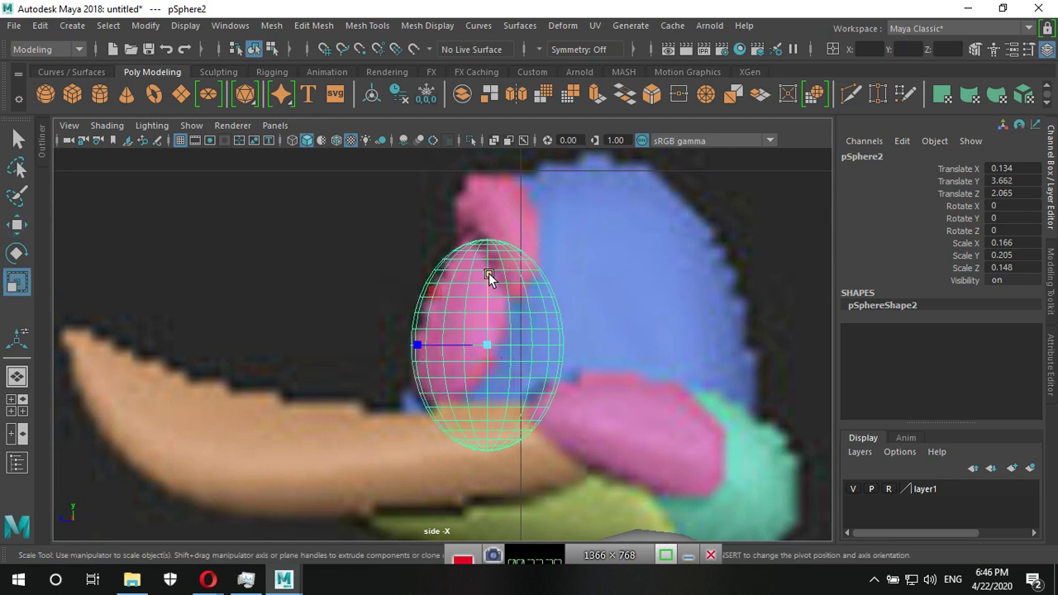
left_click_drag(489, 275, 489, 264)
key("w")
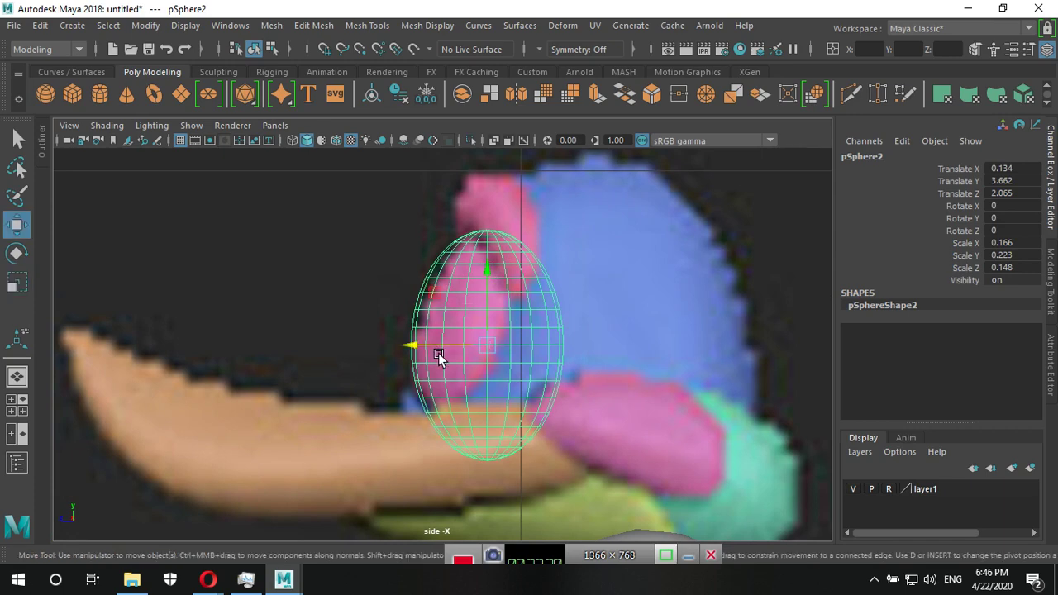
left_click_drag(409, 347, 416, 348)
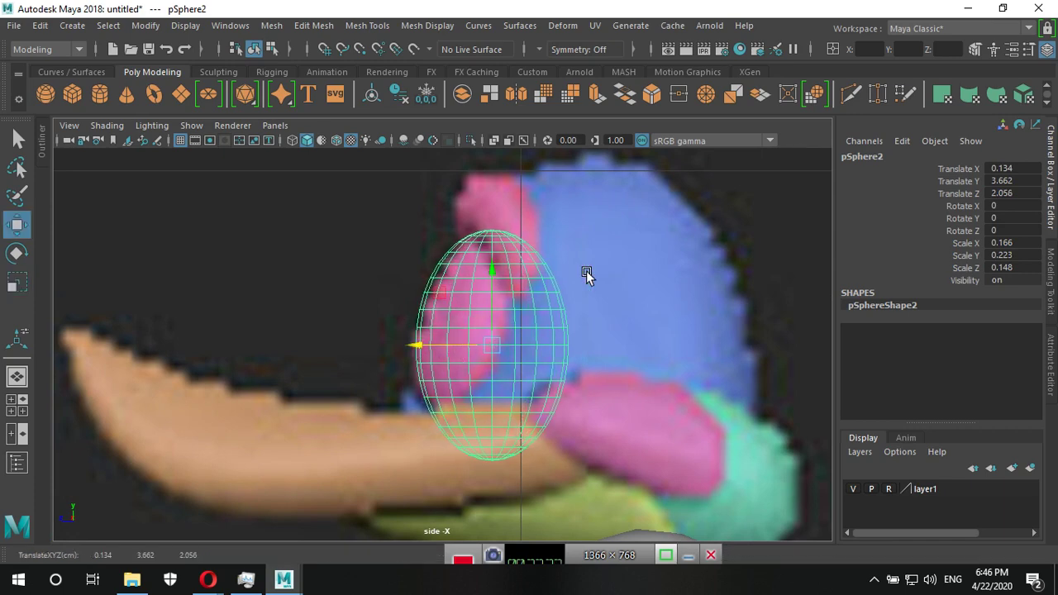
Orbit the perspective view and turn on wireframe over the shaded models.
key("space")
key("space")
mouse_move(637, 335)
left_mouse_down("alt")
mouse_move(609, 376)
mouse_move(397, 161)
left_mouse_up("alt")
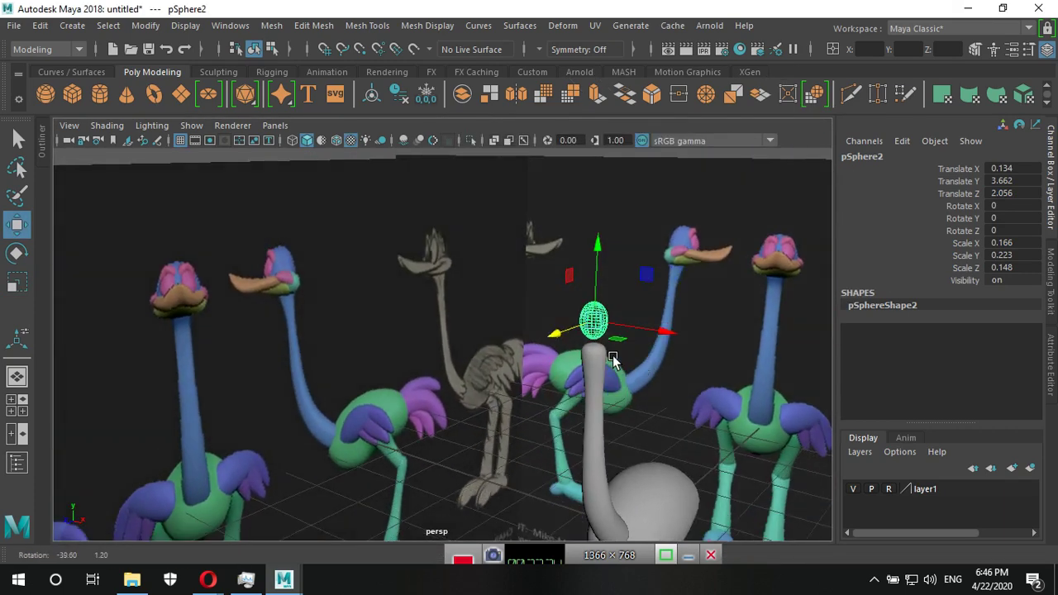
left_click(337, 142)
Give both the small eye sphere and the head sphere the lambert1 material, then turn off wireframe.
left_click_drag(739, 405, 611, 308, "alt")
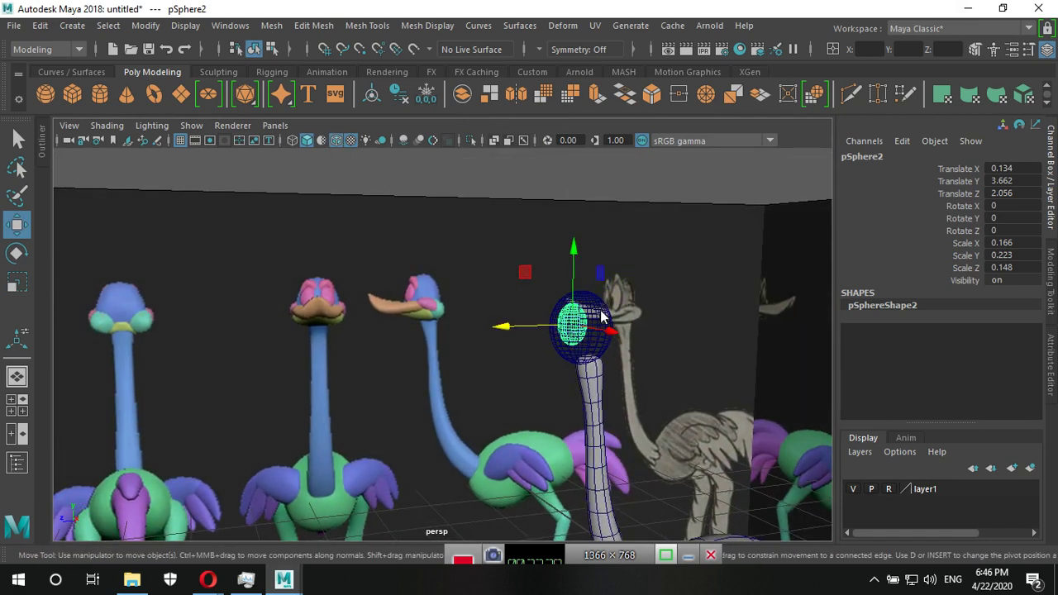
right_click_drag(601, 316, 715, 552)
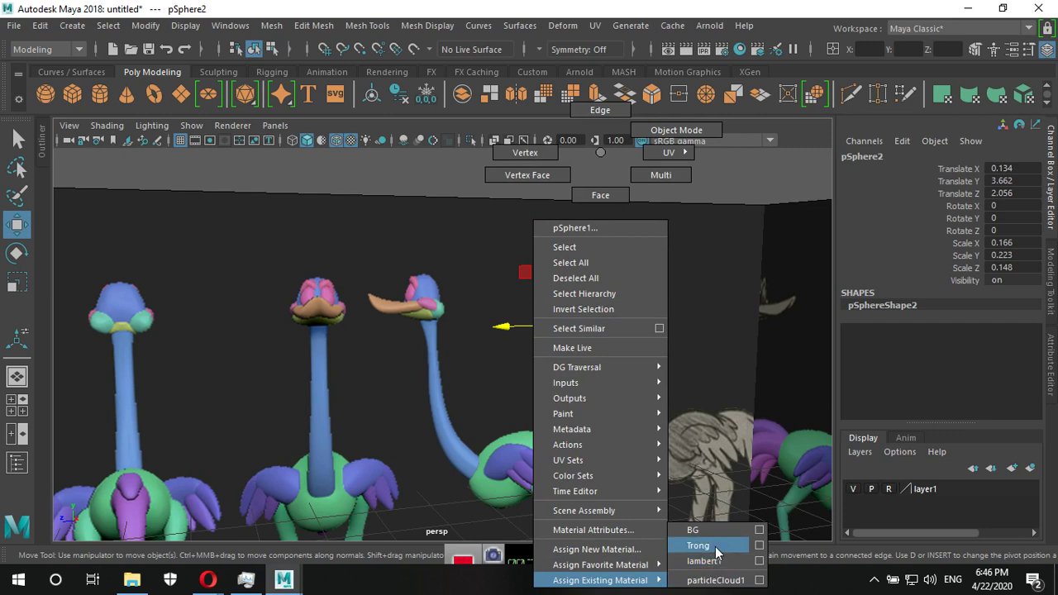
left_click(702, 561)
left_click(600, 311)
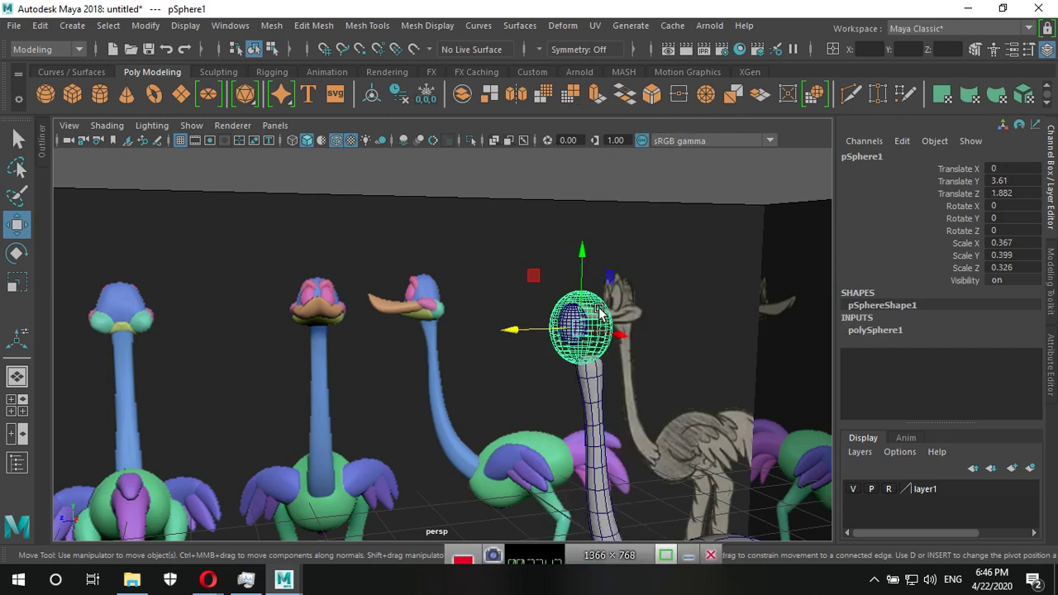
right_click_drag(600, 311, 721, 565)
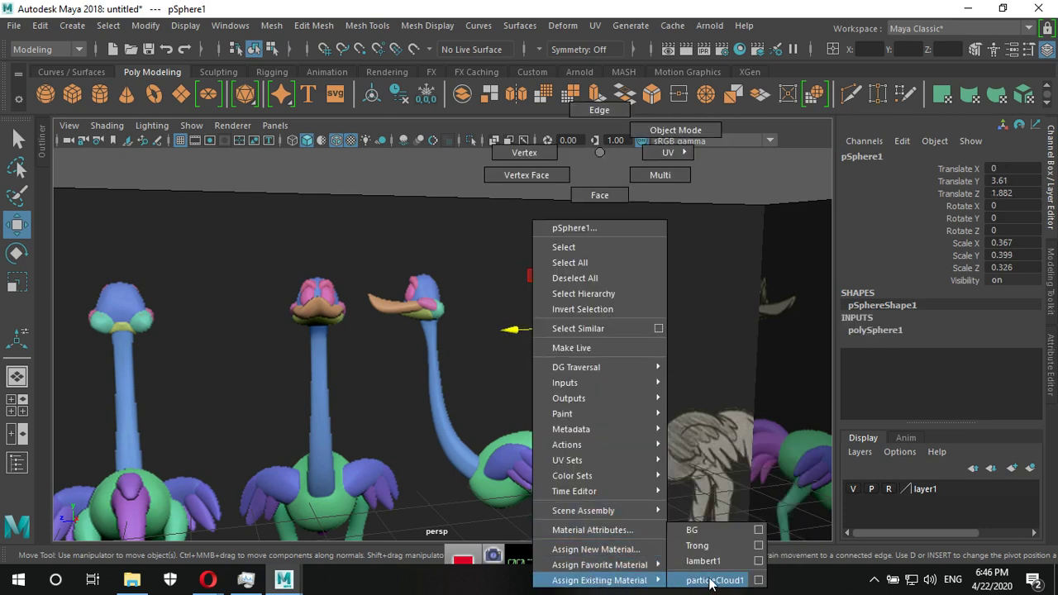
left_click(703, 561)
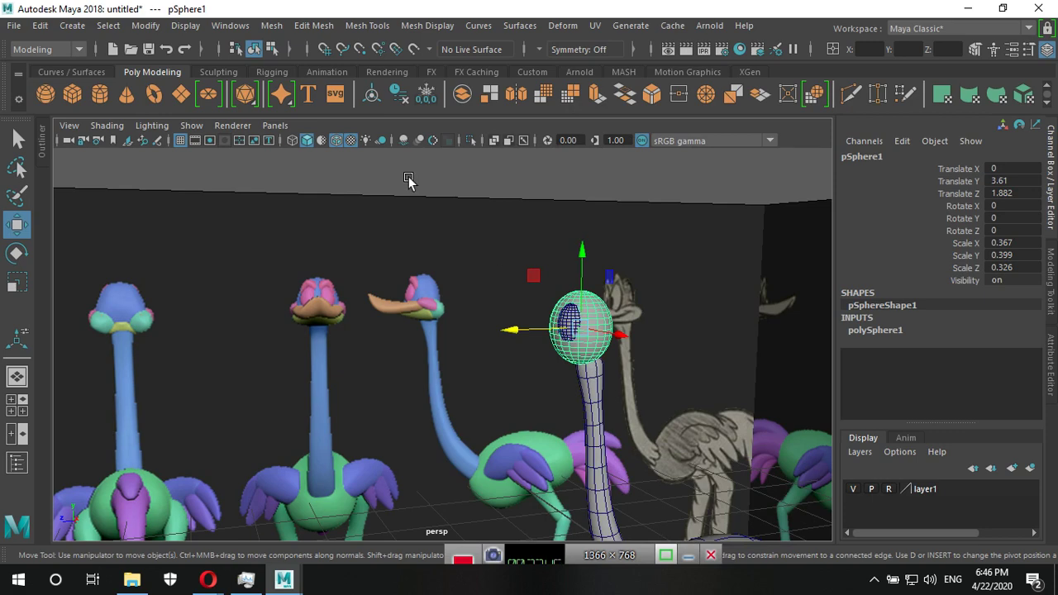
left_click(338, 145)
Orbit around the ostriches, select the eye sphere, and frame the head in the front view.
left_click_drag(699, 411, 604, 253, "alt")
left_click(637, 201)
mouse_move(637, 201)
left_mouse_down("alt")
mouse_move(557, 421)
mouse_move(538, 421)
left_mouse_up("alt")
right_click_drag(538, 421, 726, 312, "alt")
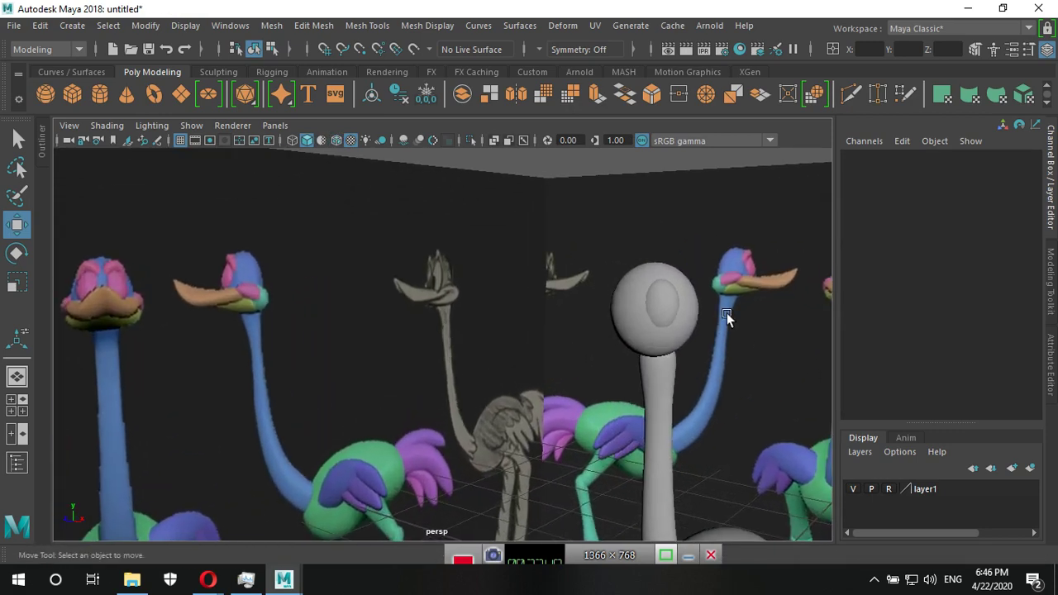
left_click(668, 300)
mouse_move(622, 299)
left_mouse_down("alt")
mouse_move(692, 381)
mouse_move(588, 434)
mouse_move(130, 308)
left_mouse_up("alt")
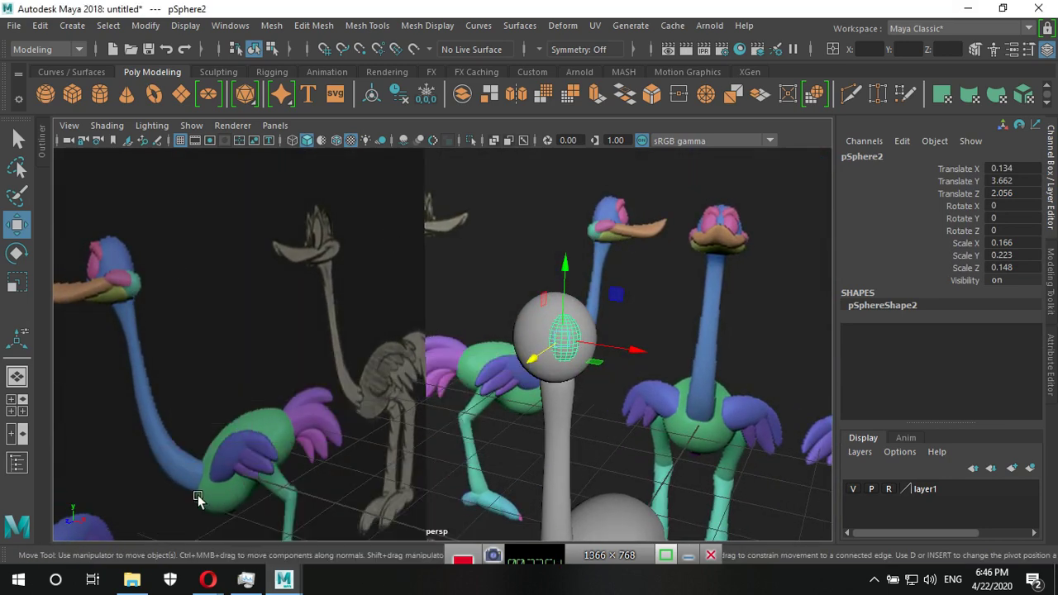
key("space")
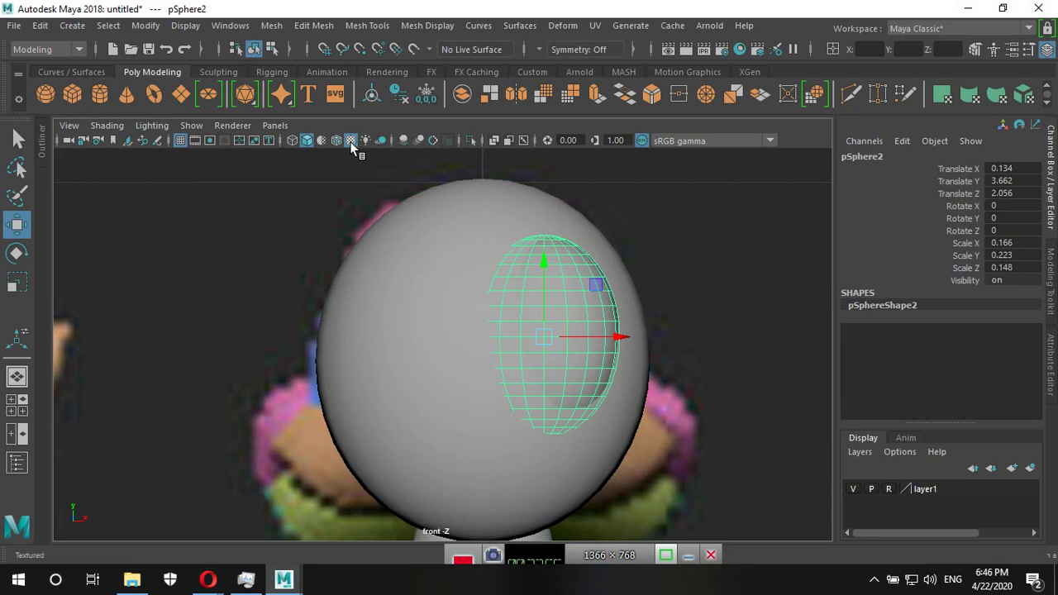
mouse_move(642, 350)
right_mouse_down("alt")
mouse_move(574, 353)
mouse_move(673, 353)
mouse_move(620, 379)
right_mouse_up("alt")
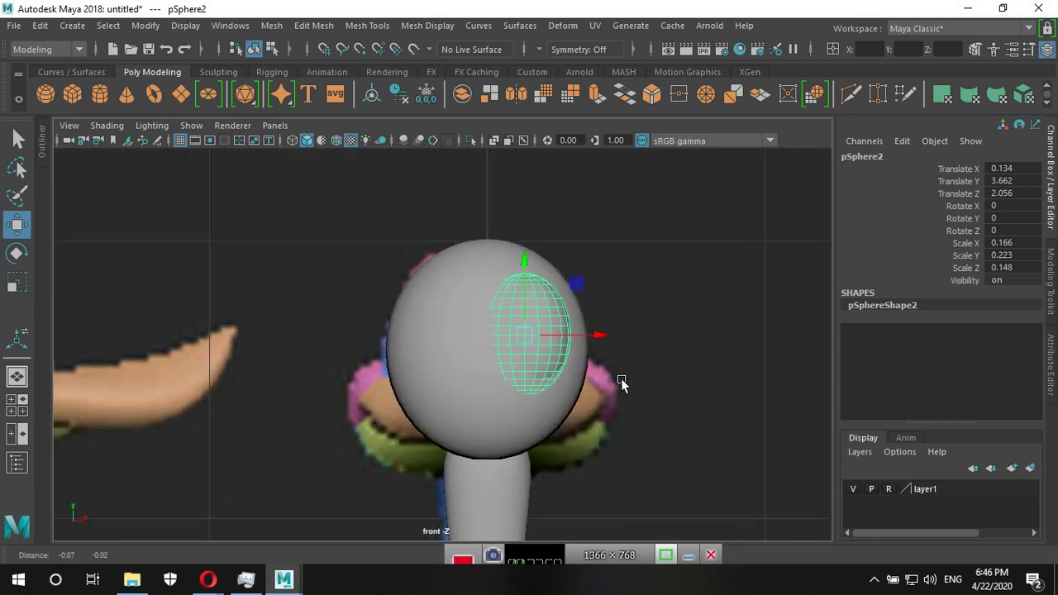
middle_click_drag(621, 378, 637, 378, "alt")
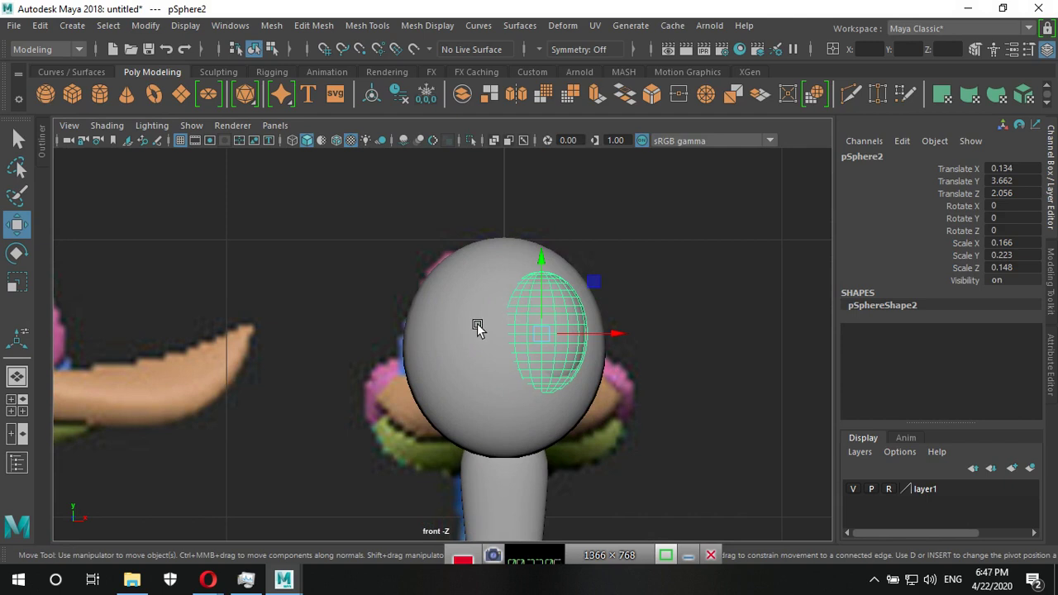
Create a polygon cube and raise it to head height at Y 3.79.
left_click(71, 96)
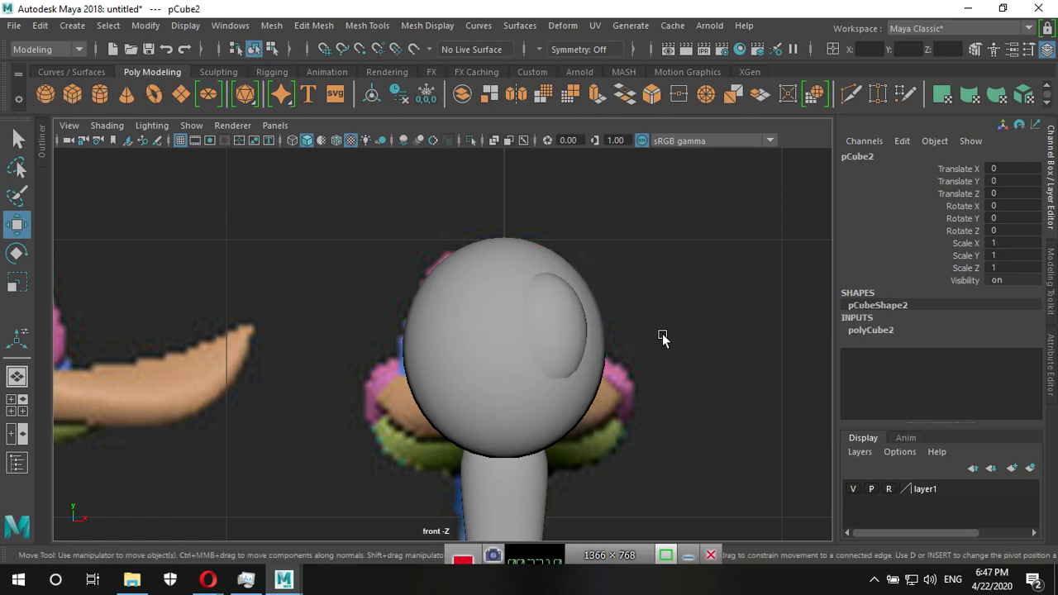
scroll(736, 450, "down", 5)
left_click_drag(450, 413, 449, 314)
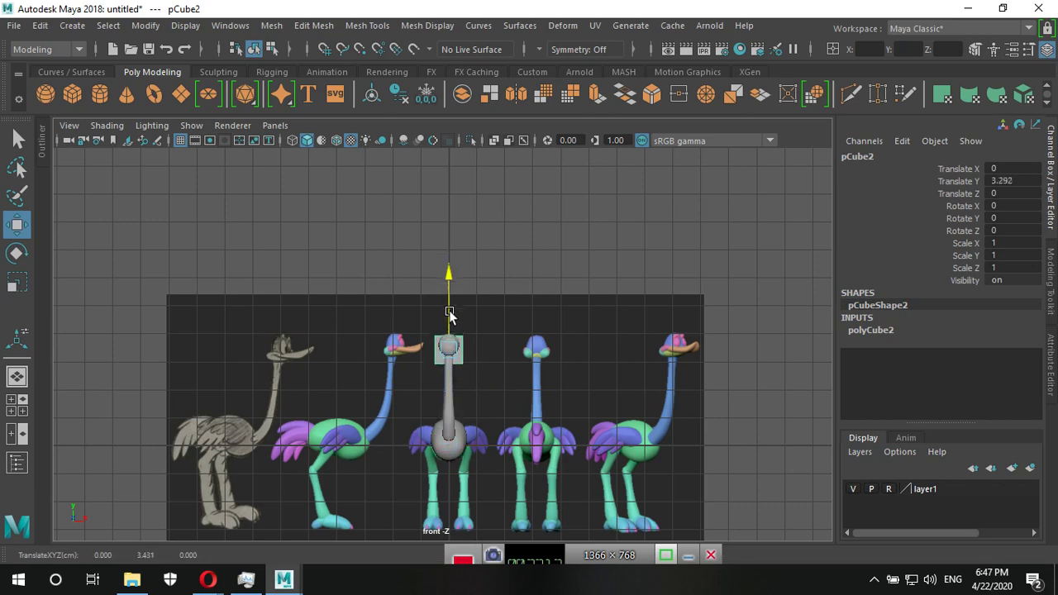
key("f")
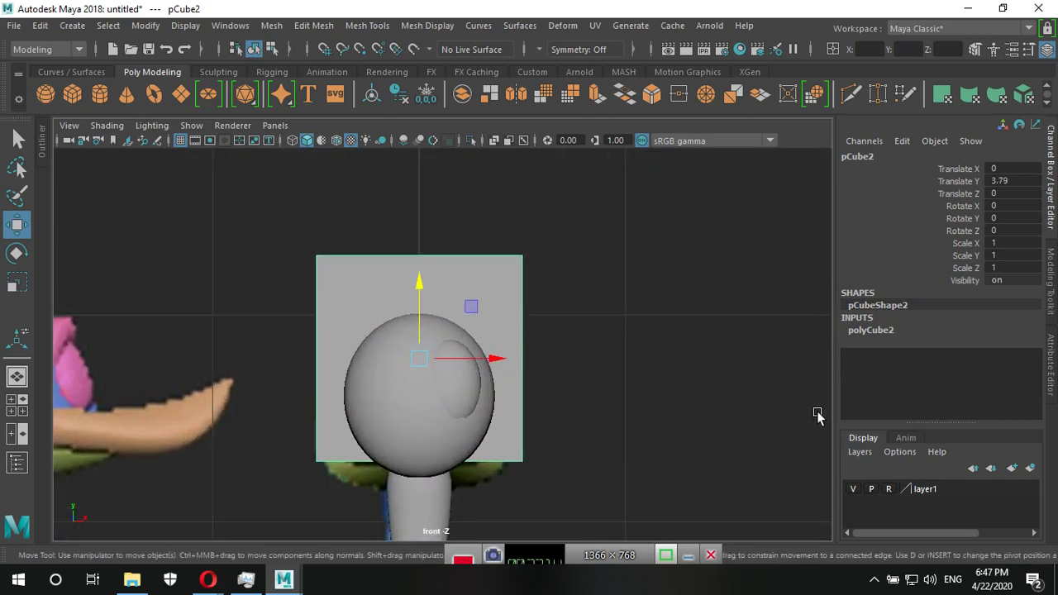
Assign the default lambert1 material to the eye sphere pSphere2.
left_click(442, 439)
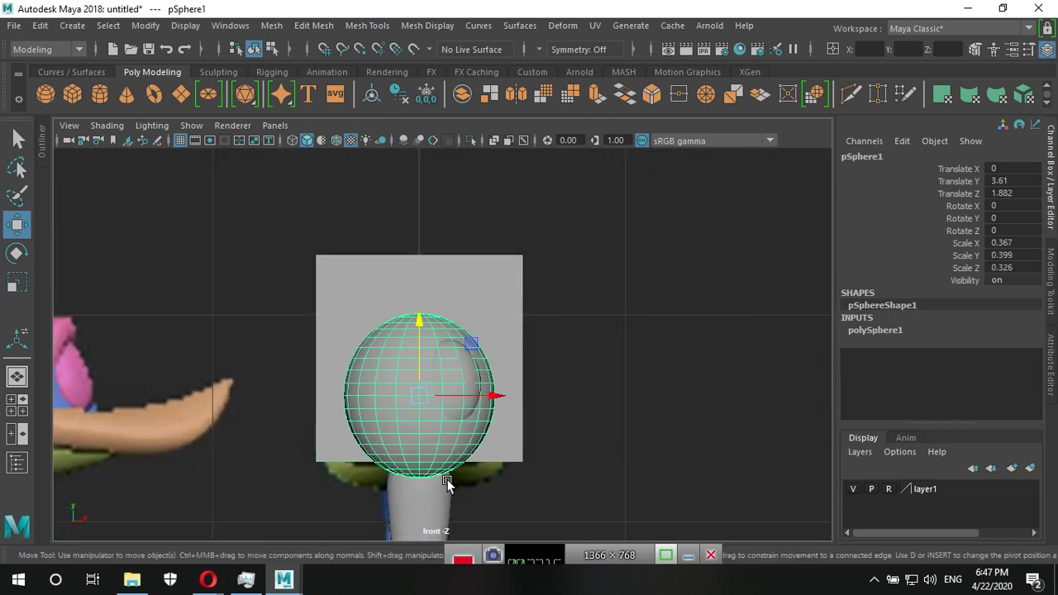
left_click(471, 379)
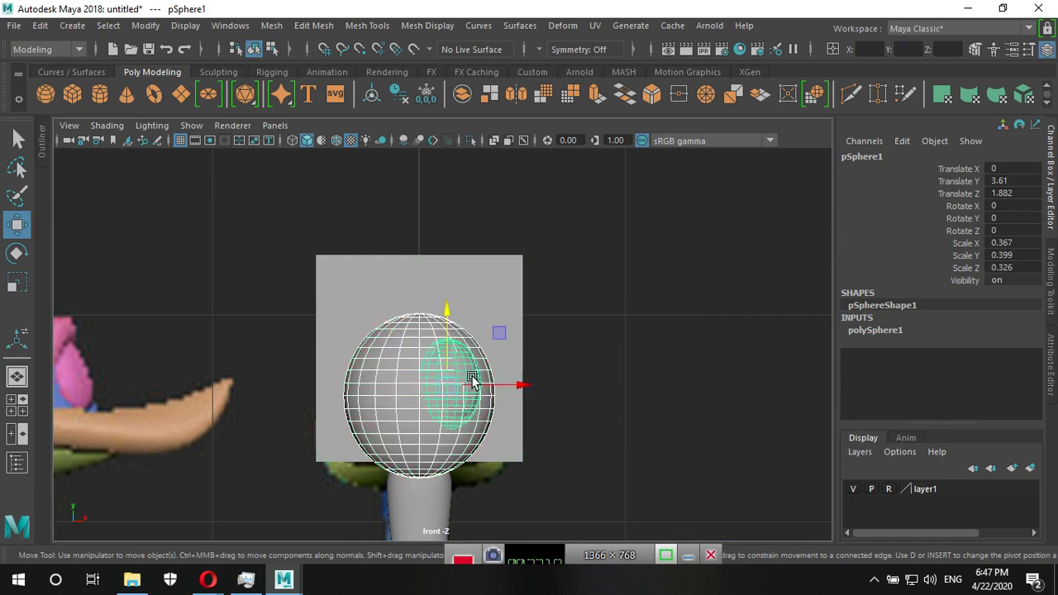
right_click(631, 357)
mouse_move(684, 580)
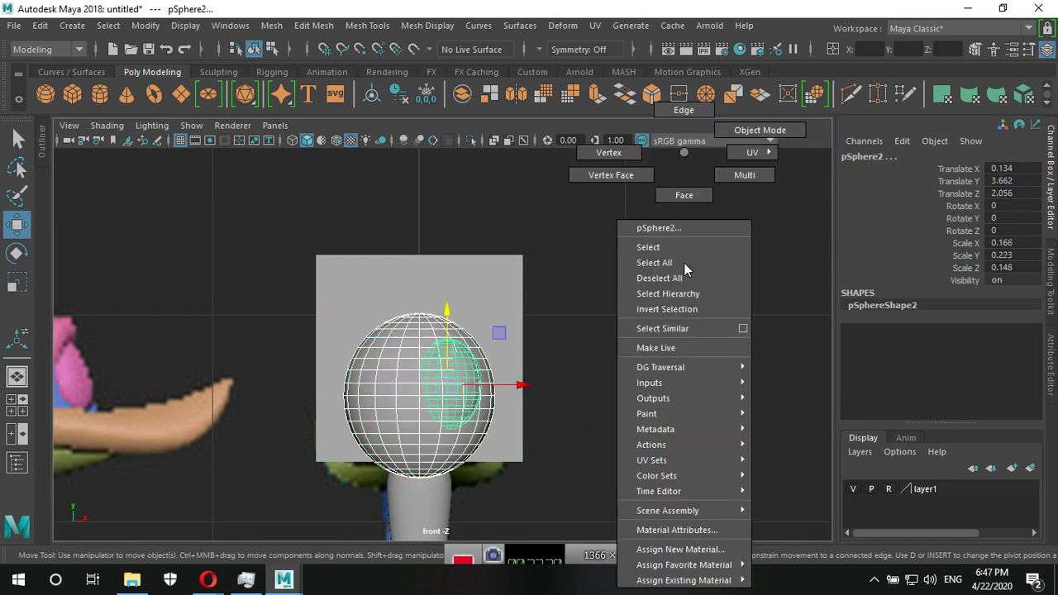
left_click(798, 559)
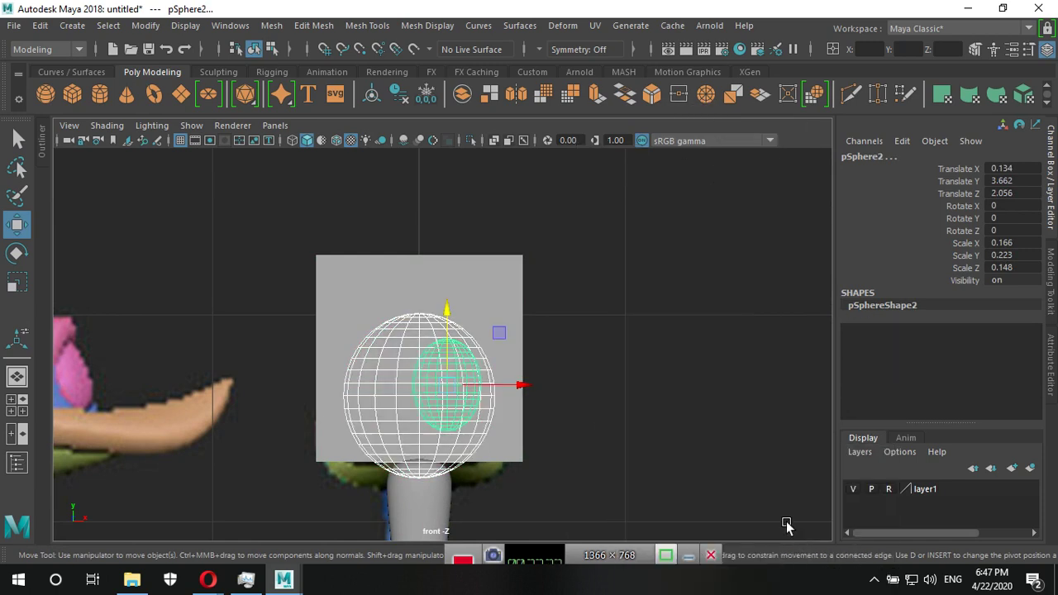
left_click(646, 322)
Flatten the cube pCube2 to Y scale 0.144 into a thin bar across the head.
left_click(487, 289)
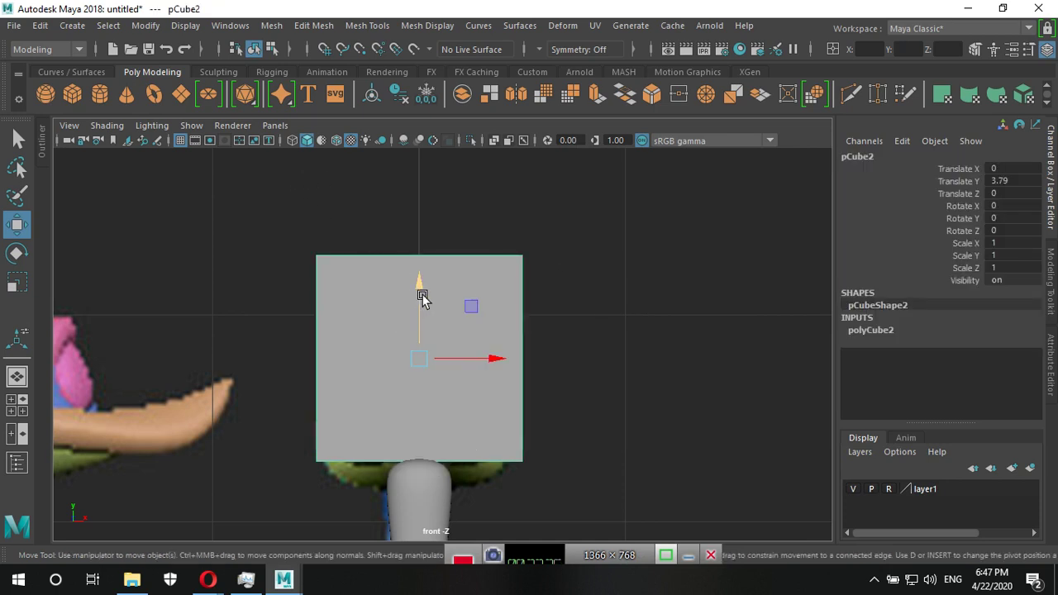
key("r")
left_click_drag(419, 290, 418, 352)
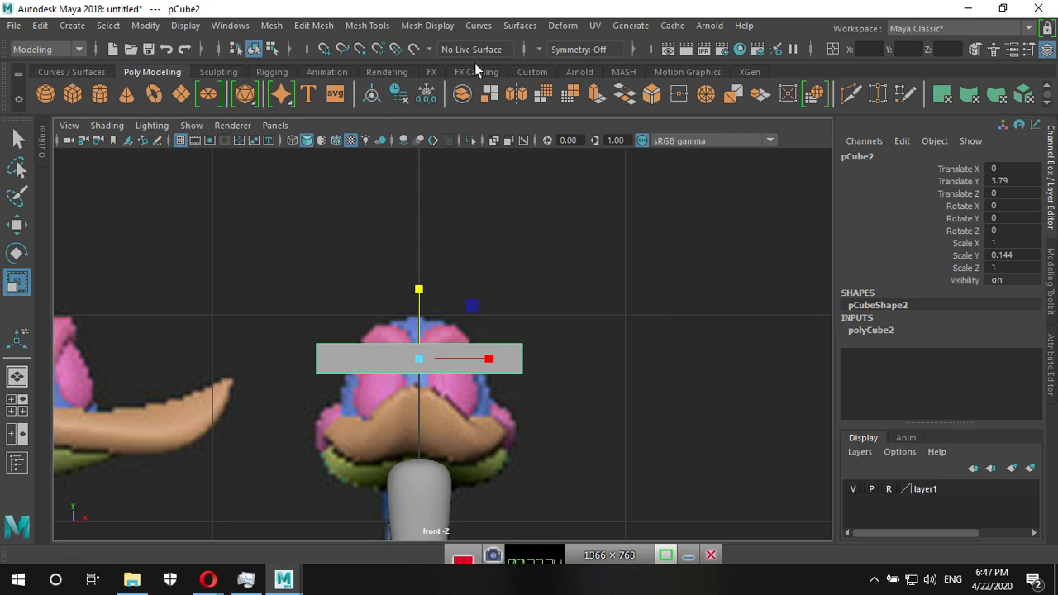
Add two vertical Multi-Cut edge loops across the thin bar, dividing it into three sections.
left_click(850, 93)
left_click(385, 372)
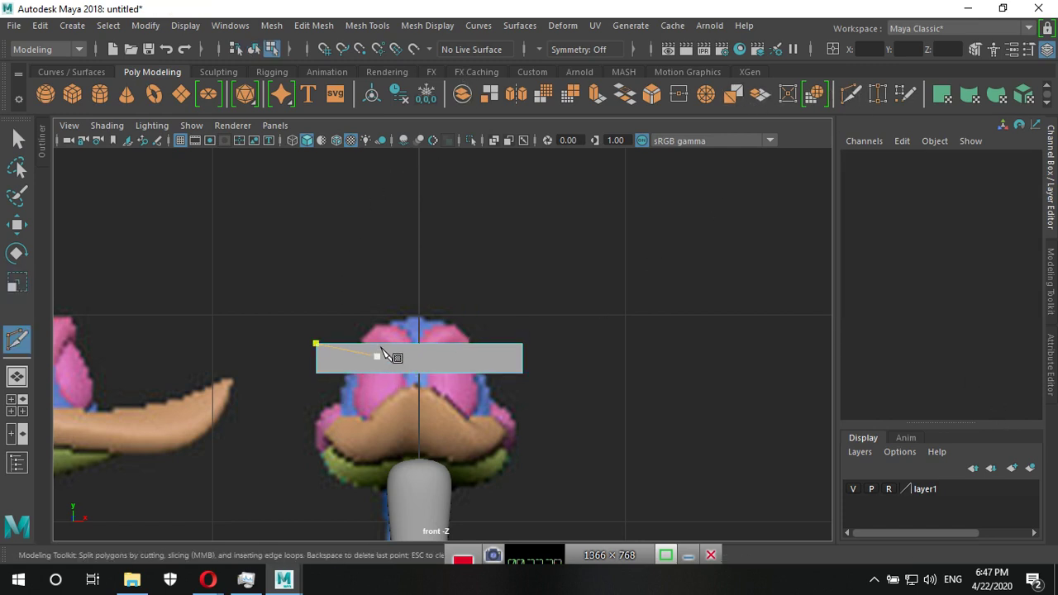
left_click(455, 344)
key("w")
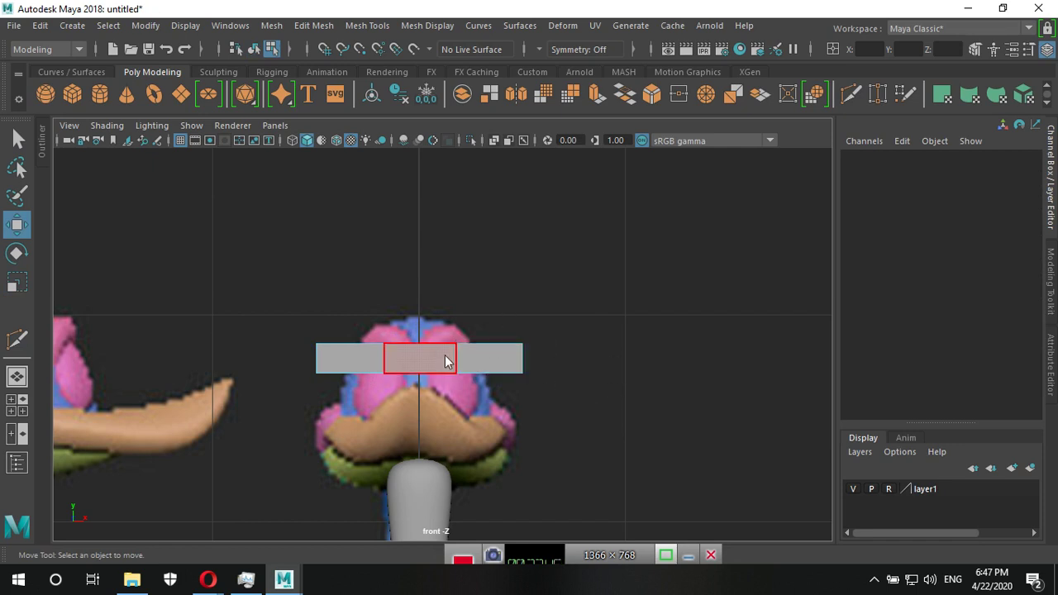
Raise the bar's middle vertices and adjust the end vertices so it arches over the head.
right_click_drag(444, 355, 376, 155)
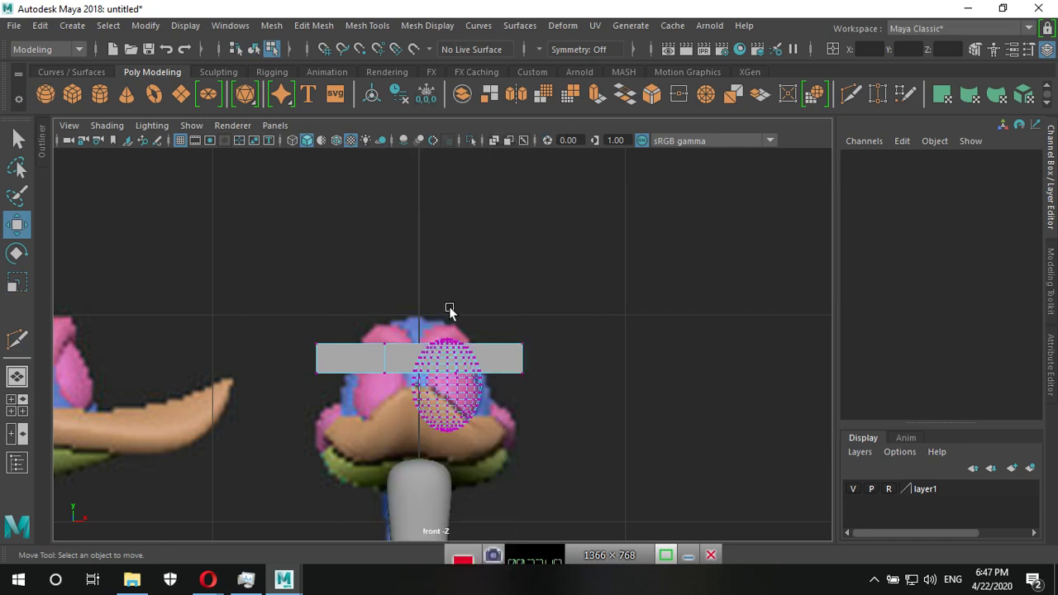
left_click(453, 332)
left_click_drag(362, 318, 500, 379)
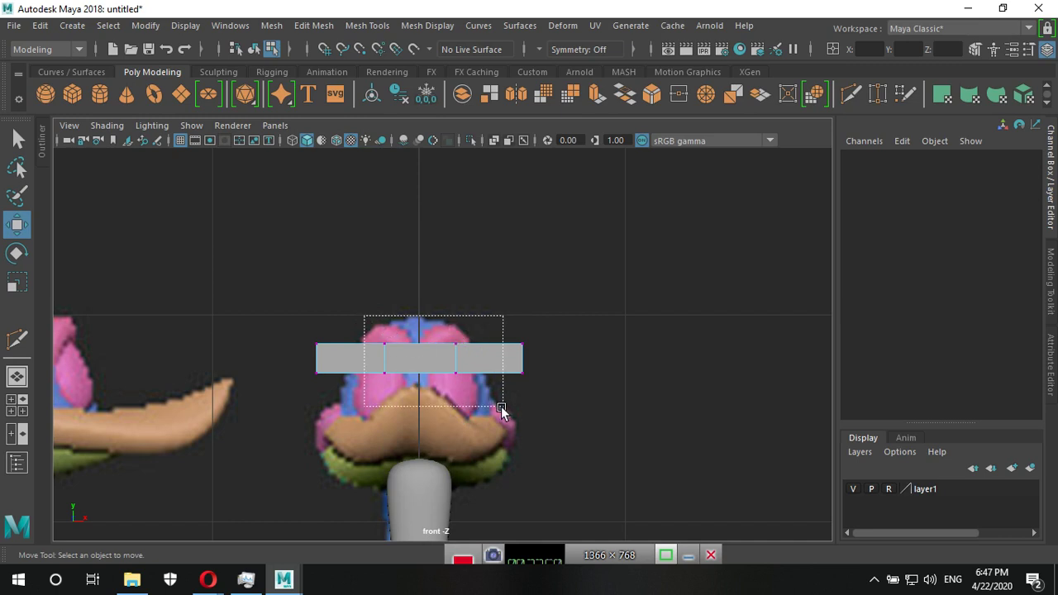
left_click_drag(420, 284, 422, 256)
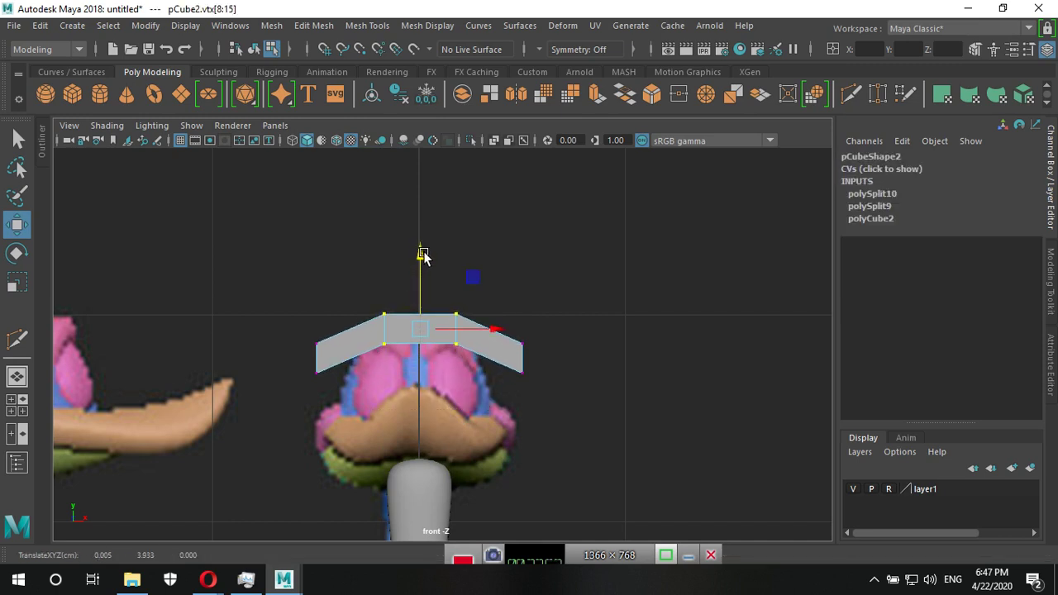
mouse_move(294, 358)
left_mouse_down()
mouse_move(353, 388)
mouse_move(321, 347)
left_mouse_up()
left_click(321, 346)
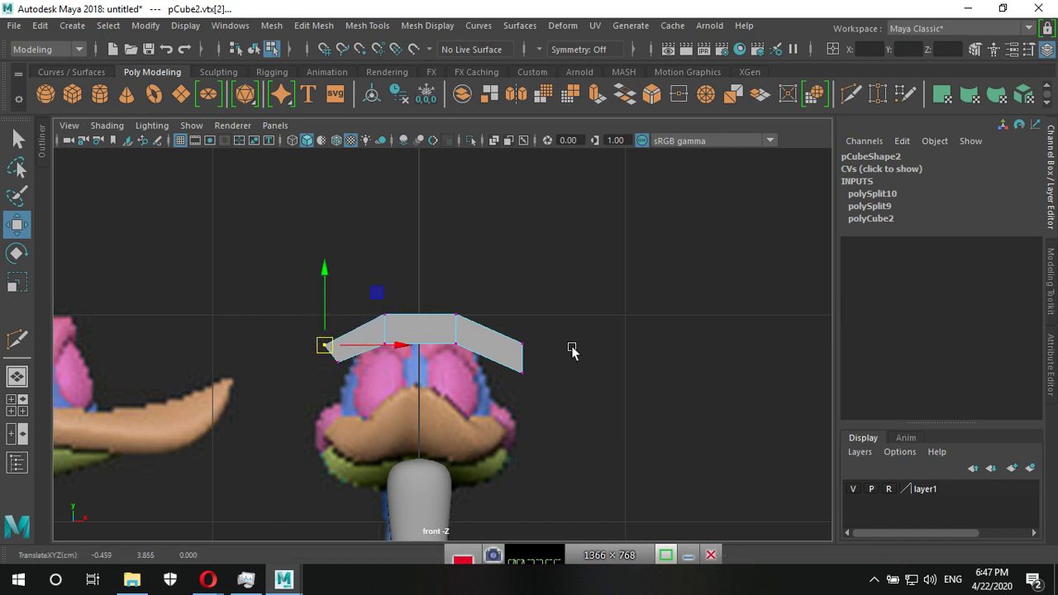
left_click(521, 343)
left_click_drag(521, 344, 504, 364)
left_click(521, 371)
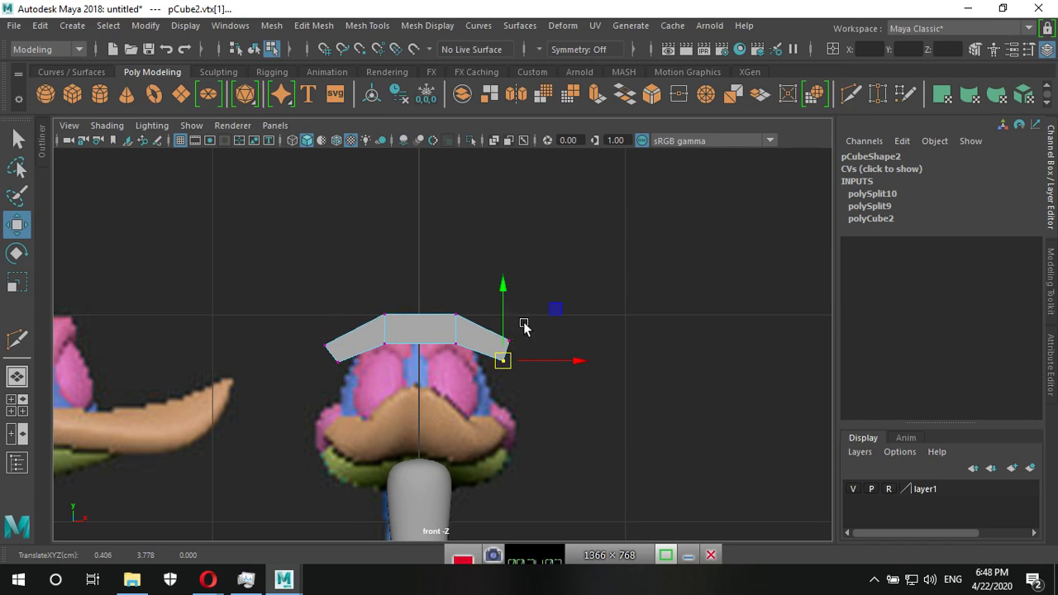
key("space")
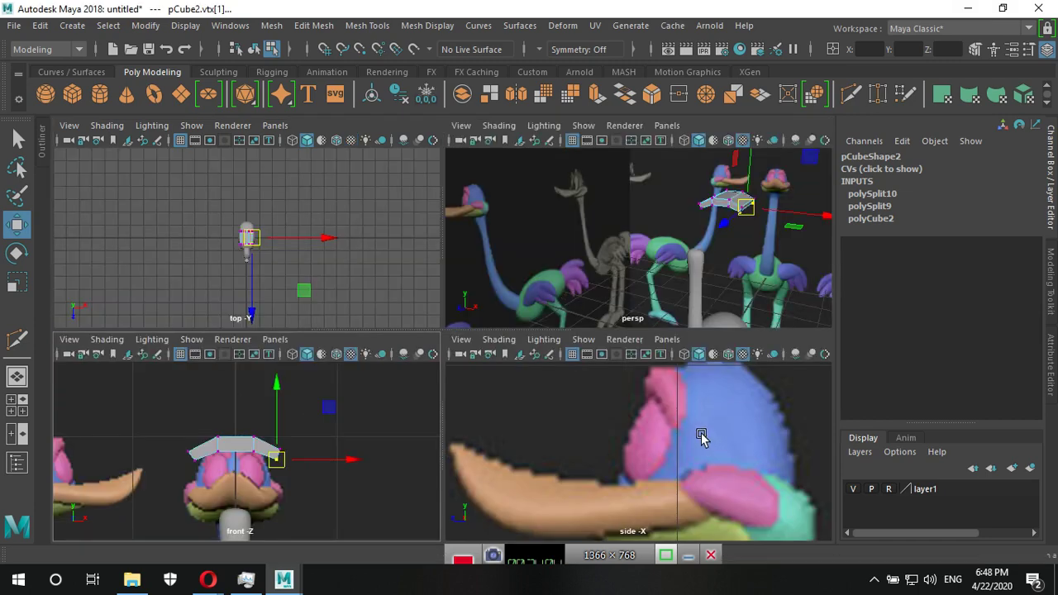
In the side view, scale all brow vertices thin on Z and move the bar forward.
key("space")
key("f")
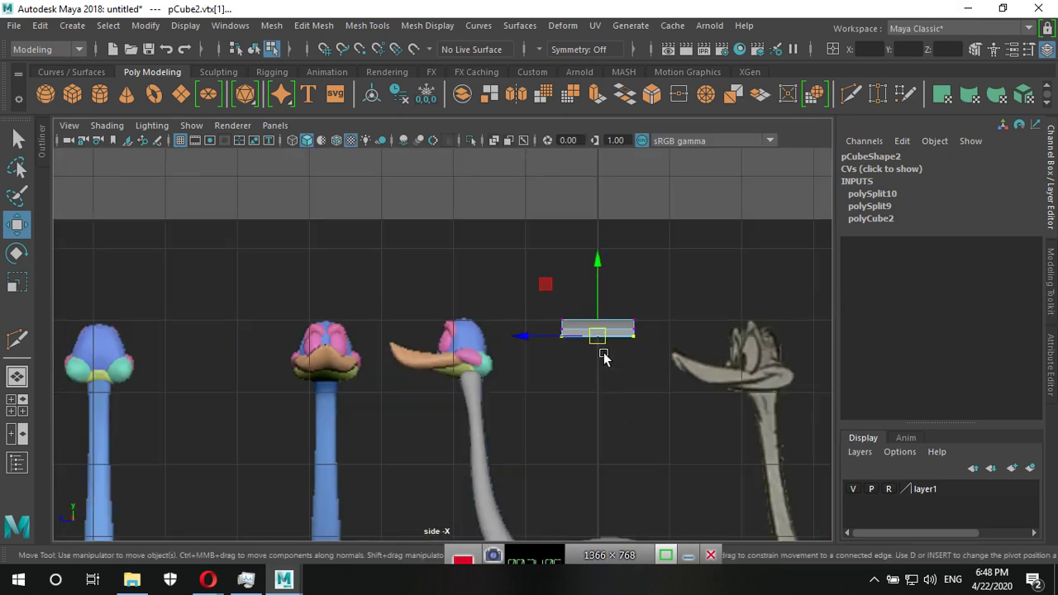
left_click_drag(500, 266, 683, 347)
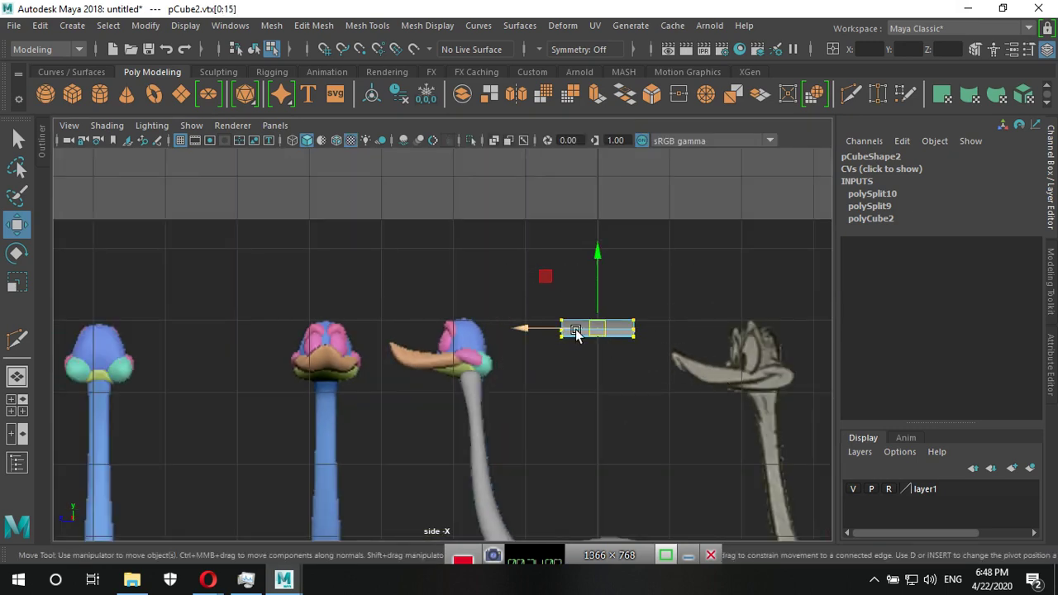
key("r")
mouse_move(524, 329)
left_mouse_down()
mouse_move(583, 331)
mouse_move(381, 328)
left_mouse_up()
key("w")
scroll(484, 350, "up", 5)
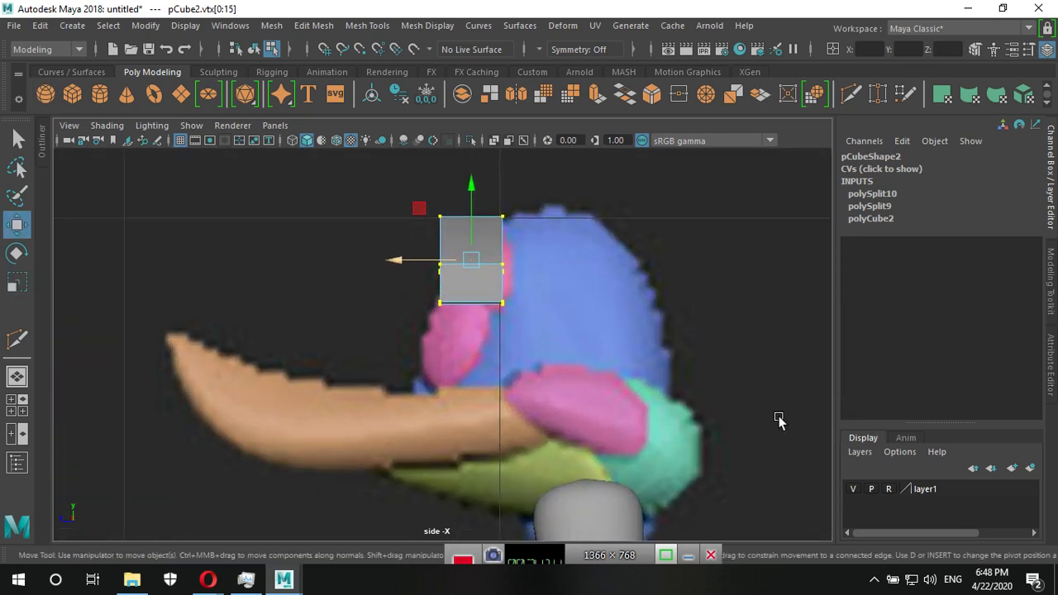
middle_click_drag(496, 398, 466, 356, "alt")
mouse_move(610, 152)
right_mouse_down()
mouse_move(649, 588)
mouse_move(720, 547)
right_mouse_up()
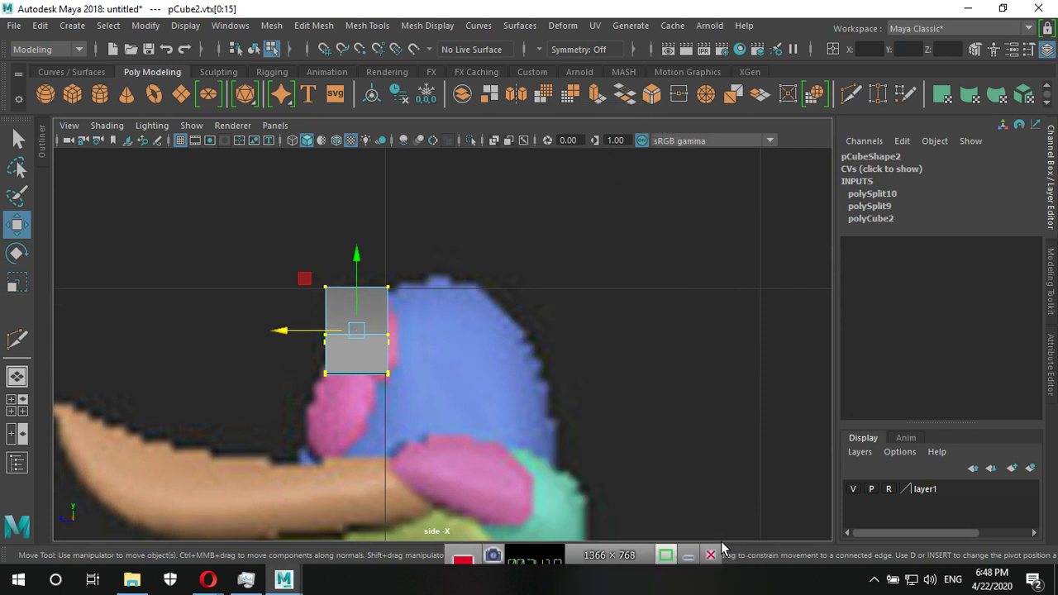
mouse_move(539, 152)
right_mouse_down()
mouse_move(616, 129)
mouse_move(644, 542)
mouse_move(748, 550)
right_mouse_up()
mouse_move(503, 250)
right_mouse_down("alt")
mouse_move(339, 397)
mouse_move(585, 407)
right_mouse_up("alt")
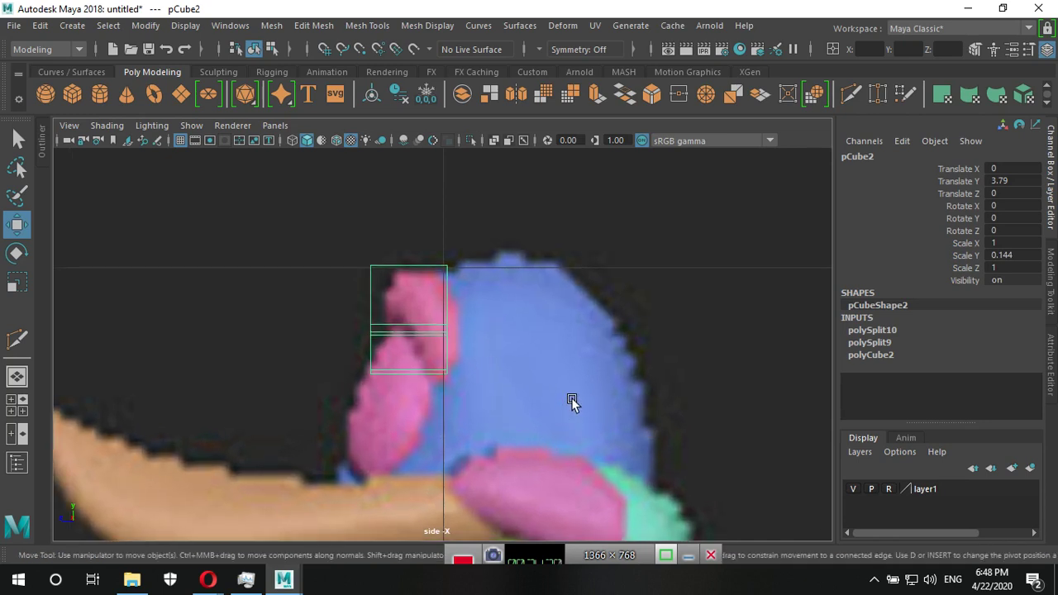
Assign the existing particleCloud1 material to head sphere pSphere1, turning it solid grey.
left_click(572, 401)
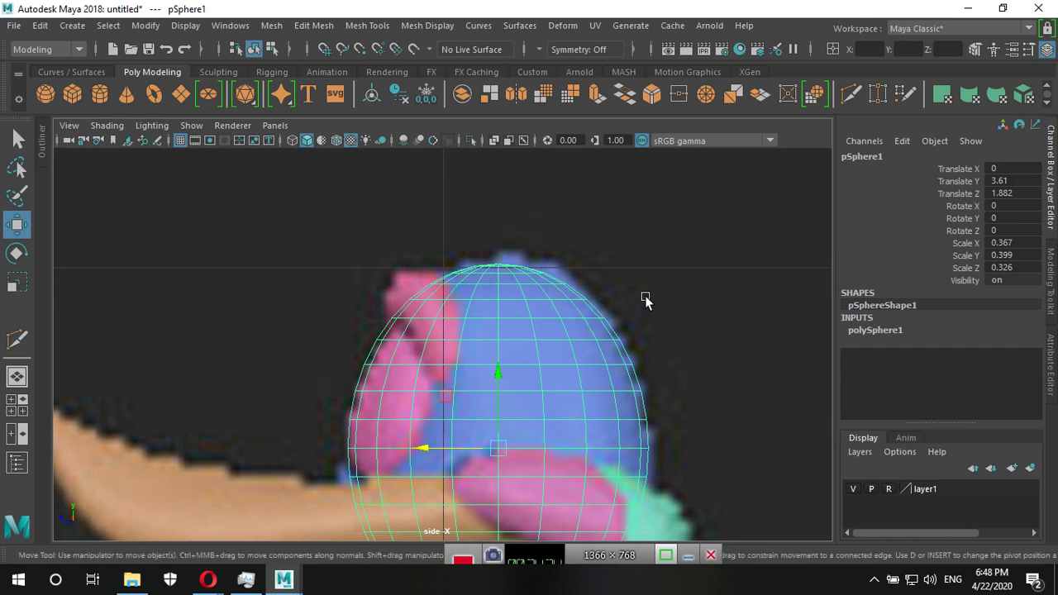
right_click_drag(750, 259, 849, 580)
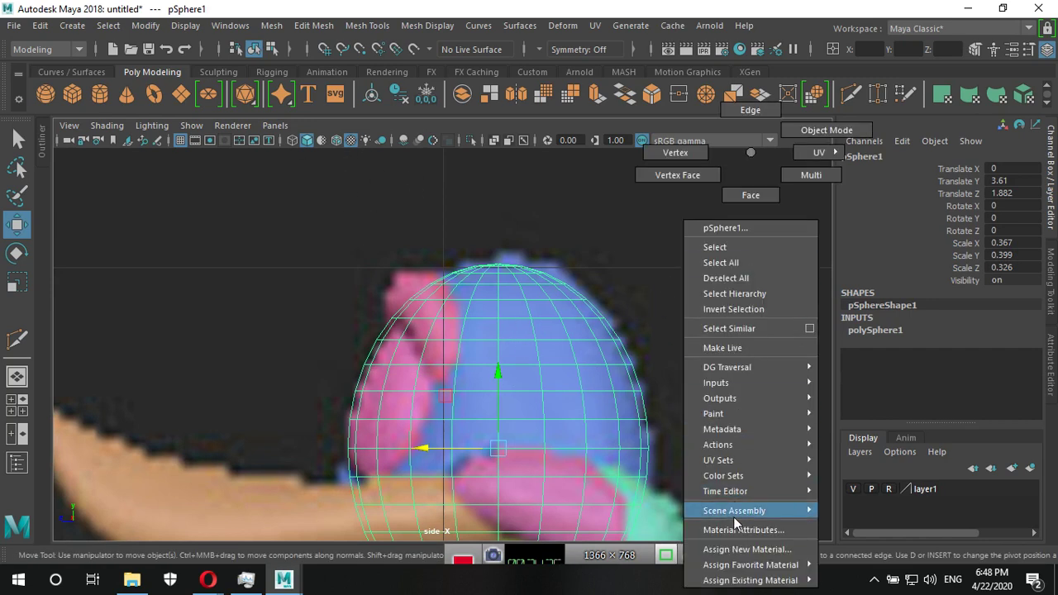
left_click(849, 580)
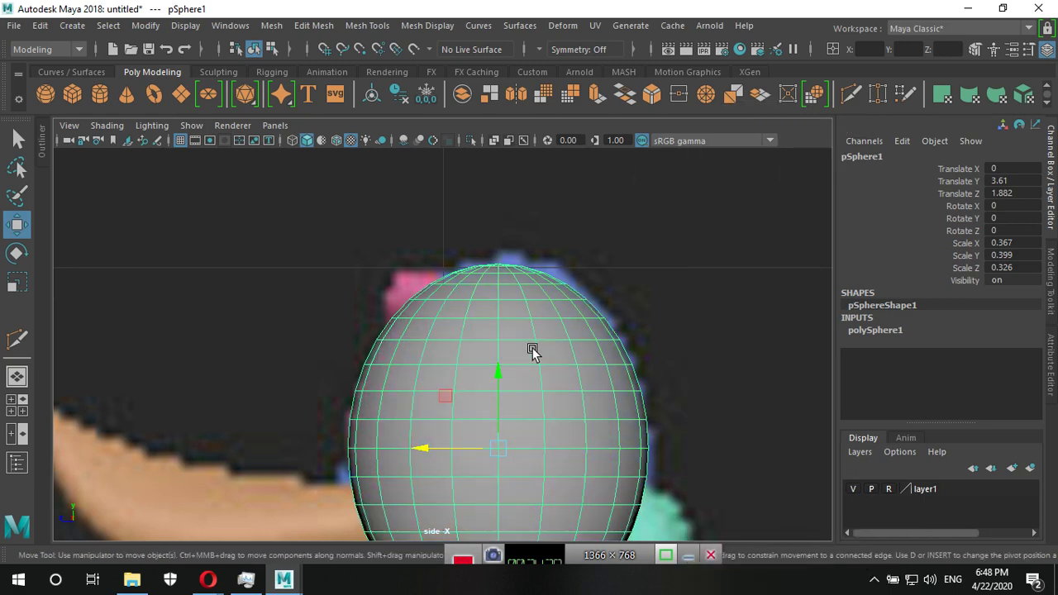
left_click(421, 277)
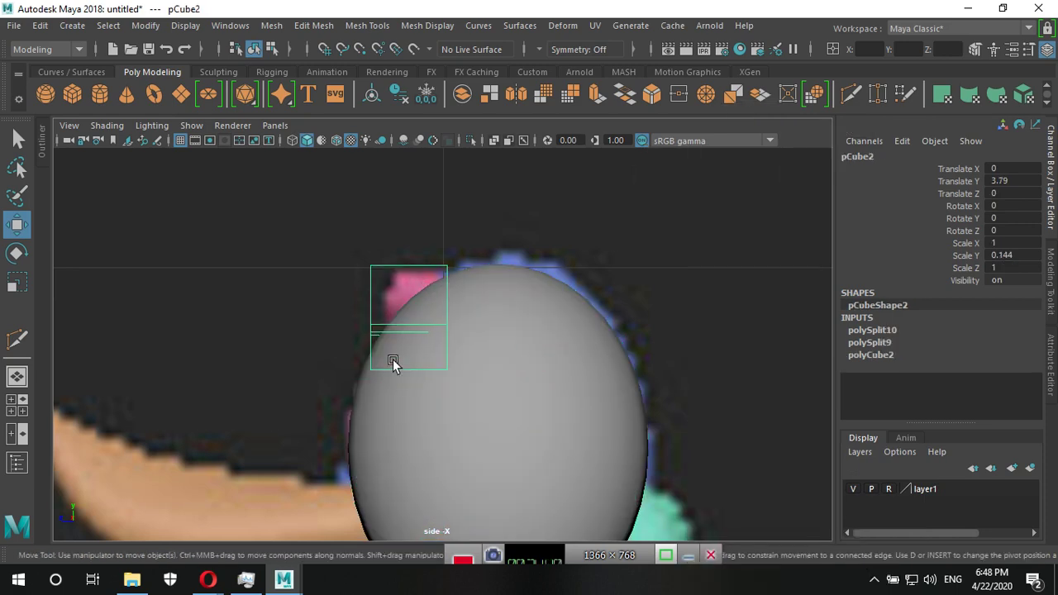
right_click_drag(393, 363, 551, 342, "alt")
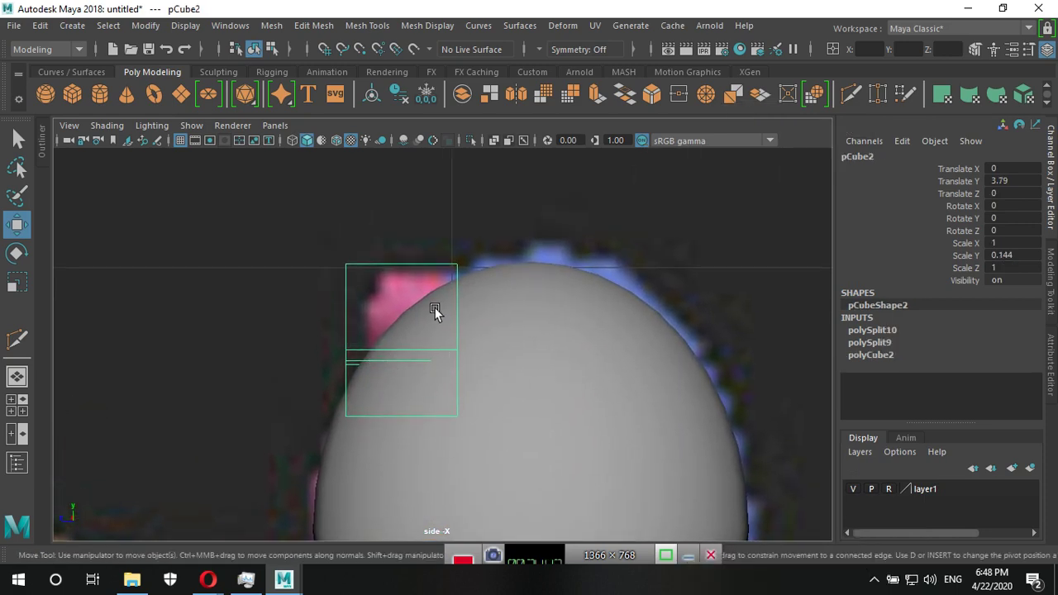
key("space")
Narrow the brow piece to X scale 0.378 in the front view and preview it smoothed.
key("space")
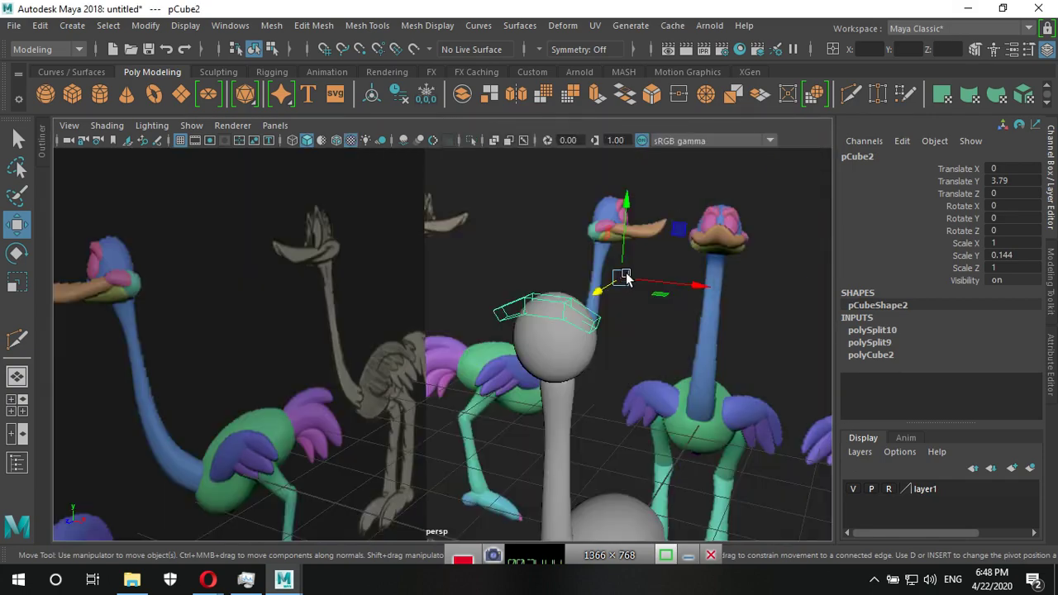
key("f")
mouse_move(620, 284)
left_mouse_down("alt")
mouse_move(432, 406)
mouse_move(420, 401)
mouse_move(420, 444)
mouse_move(573, 420)
mouse_move(584, 372)
mouse_move(575, 424)
mouse_move(583, 405)
left_mouse_up("alt")
key("space")
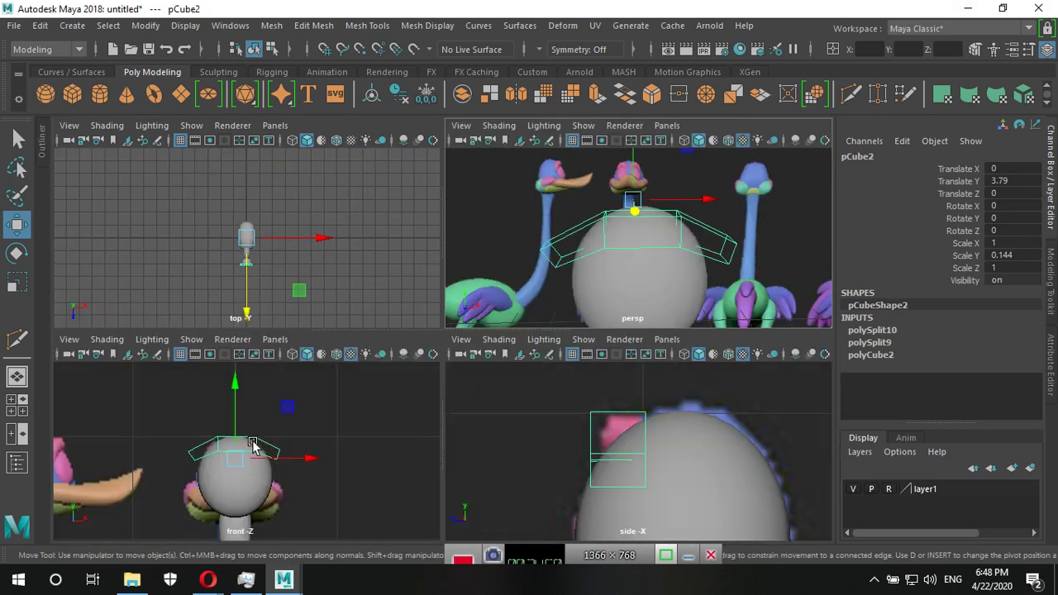
key("space")
scroll(461, 427, "up", 2)
middle_click_drag(545, 430, 550, 381, "alt")
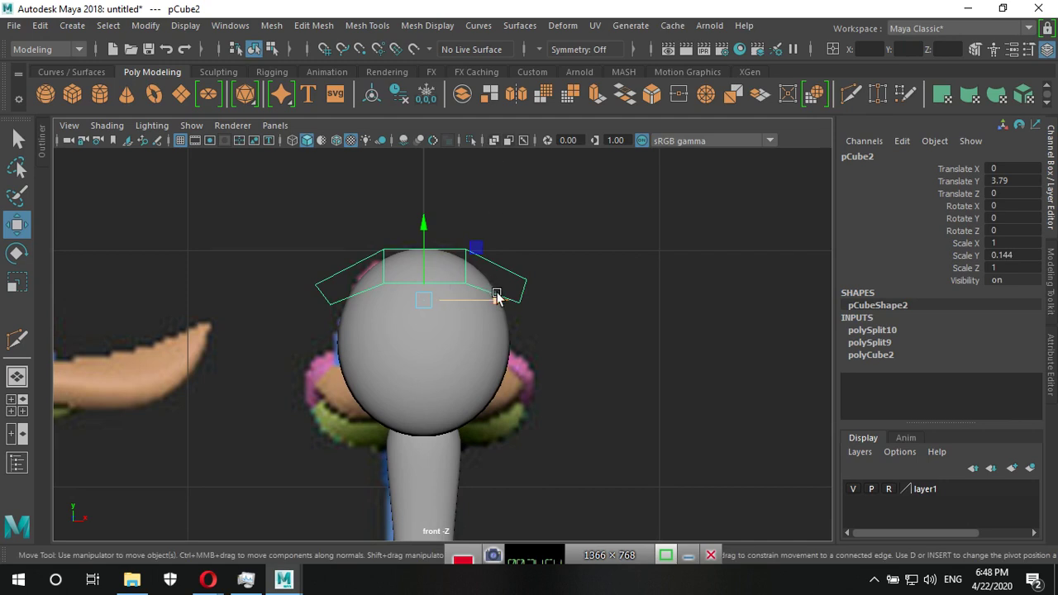
right_click_drag(565, 273, 618, 153)
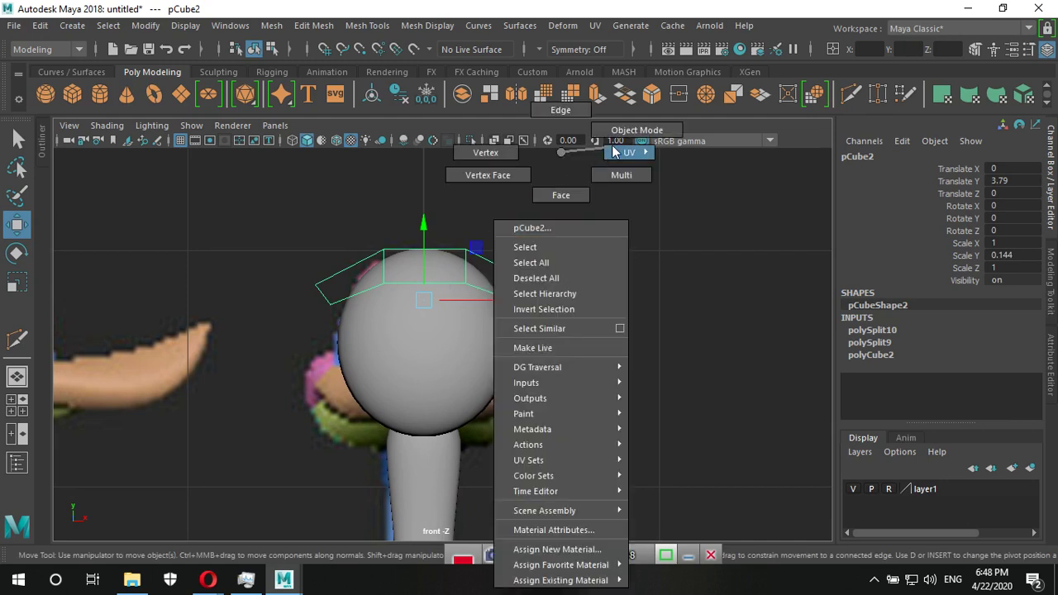
key("r")
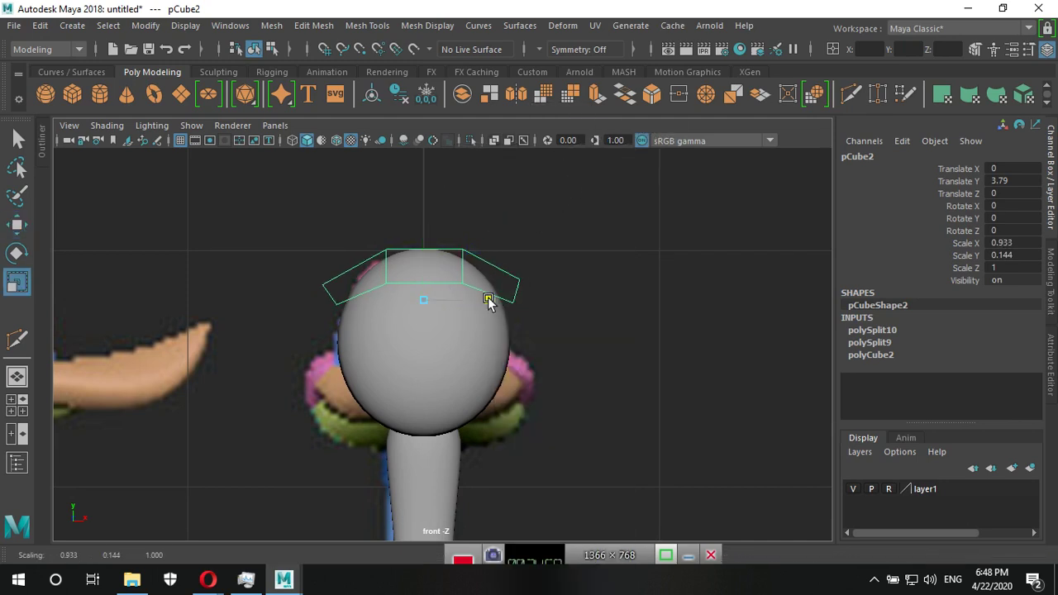
left_click_drag(496, 299, 462, 299)
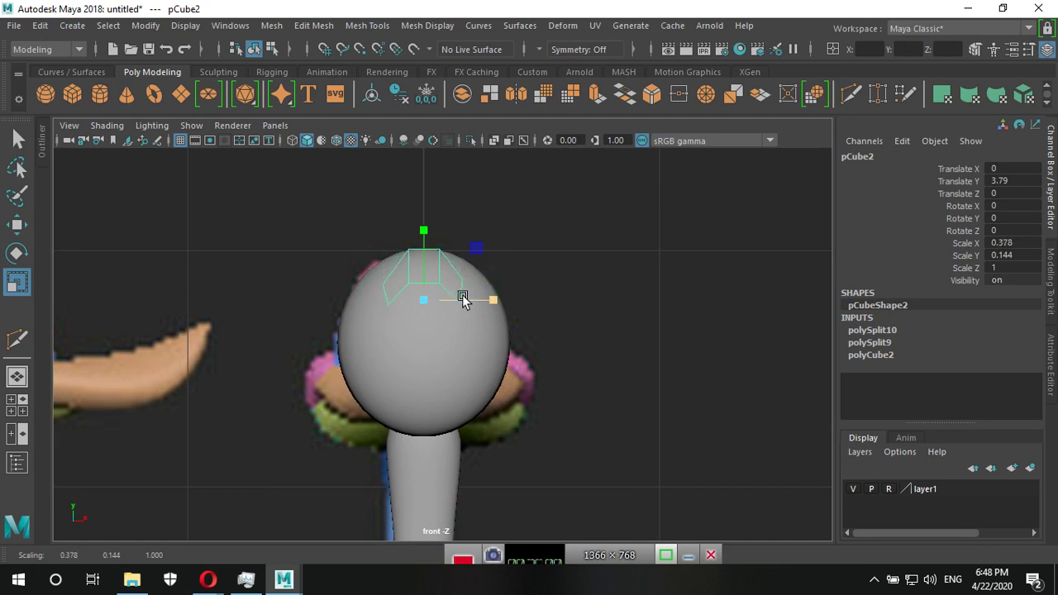
key("3")
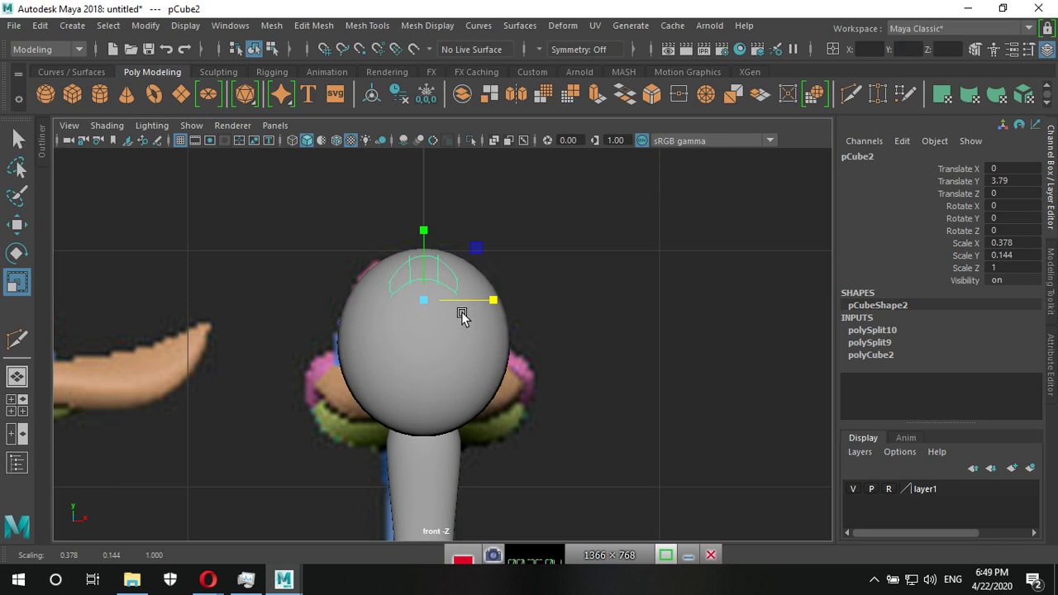
With X-ray on, slide the brow piece right and down onto the top of the head.
key("w")
left_click_drag(502, 299, 534, 297)
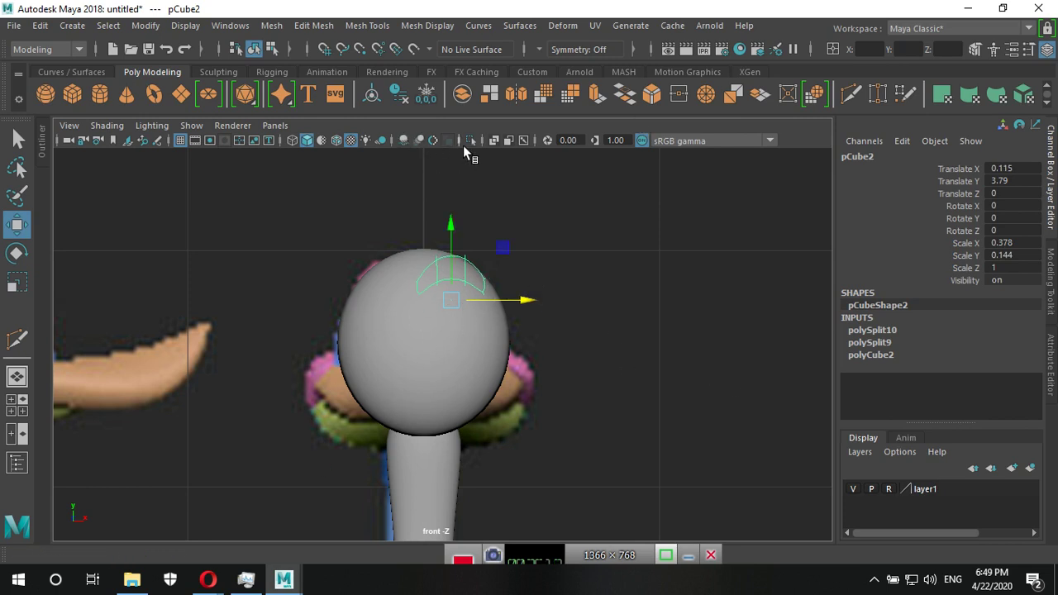
left_click(494, 141)
scroll(637, 382, "up", 2)
scroll(480, 402, "up", 2)
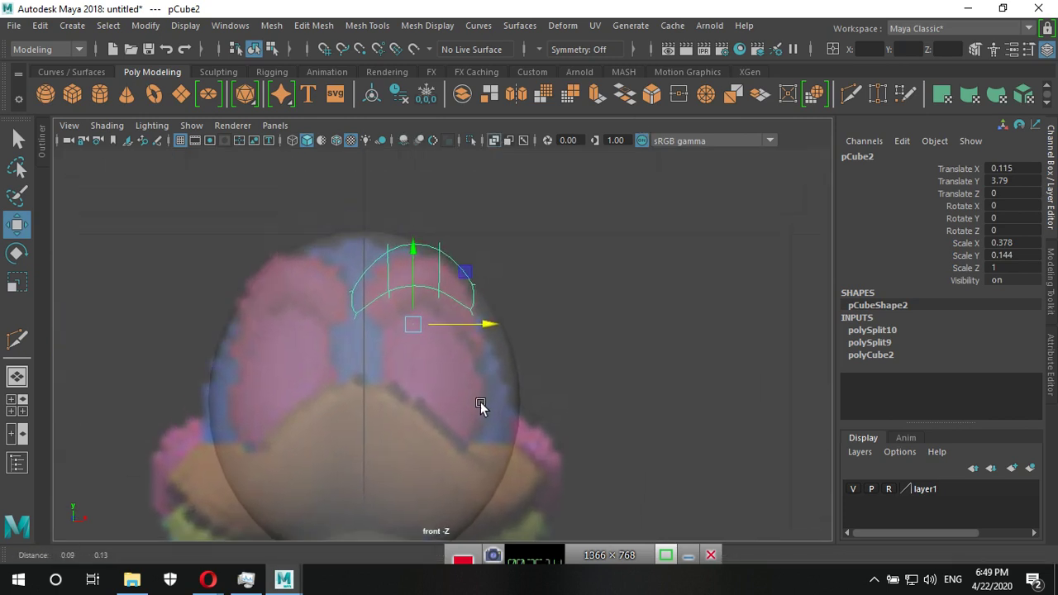
scroll(483, 431, "up", 1)
left_click_drag(339, 399, 362, 413)
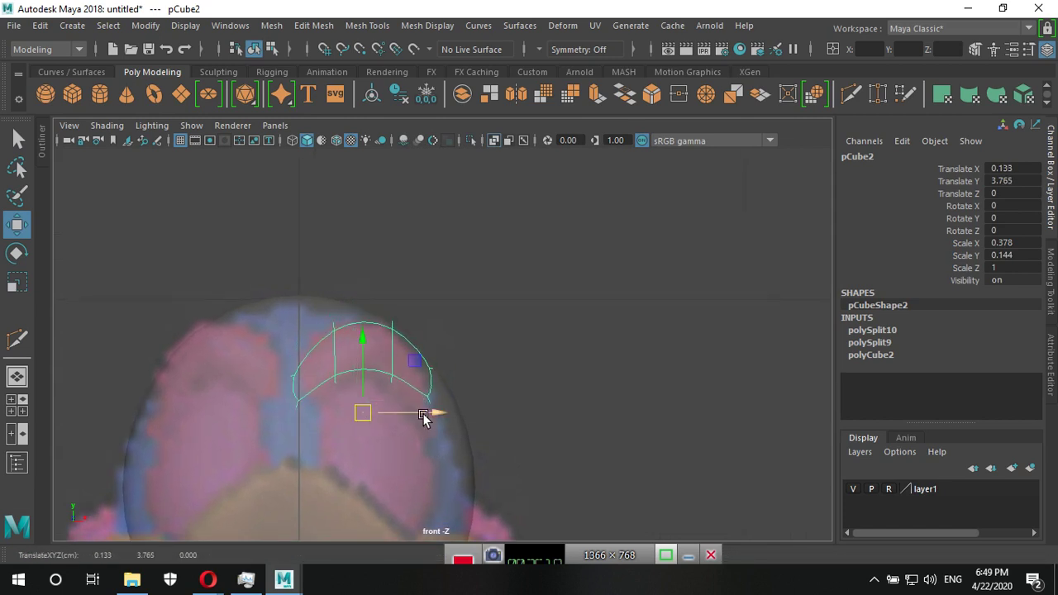
key("space")
key("space")
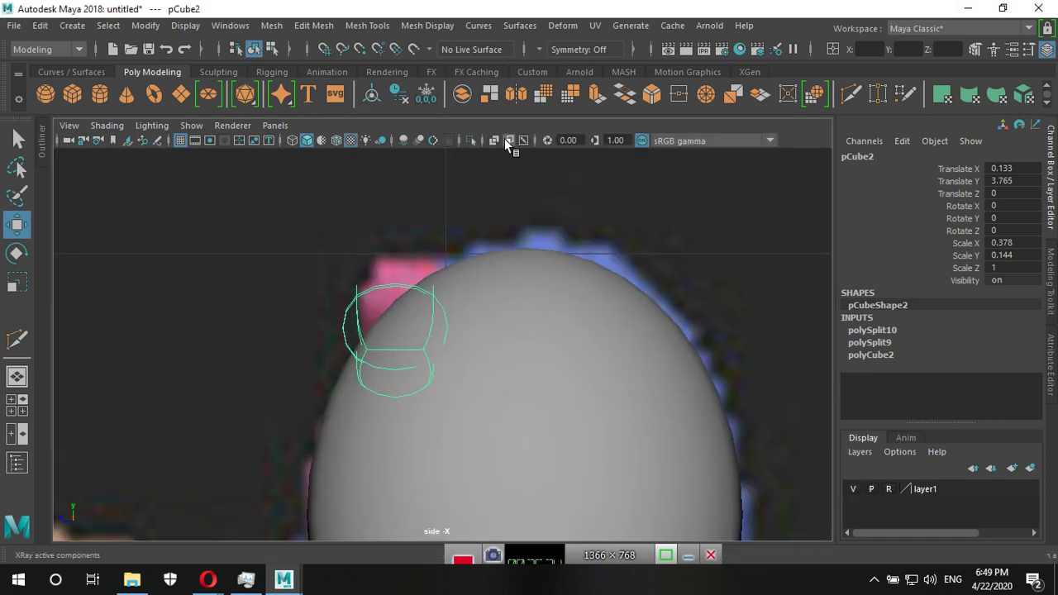
Make the side view see-through, inspect the brow in perspective, and switch to its vertices.
left_click(494, 139)
scroll(448, 389, "up", 2)
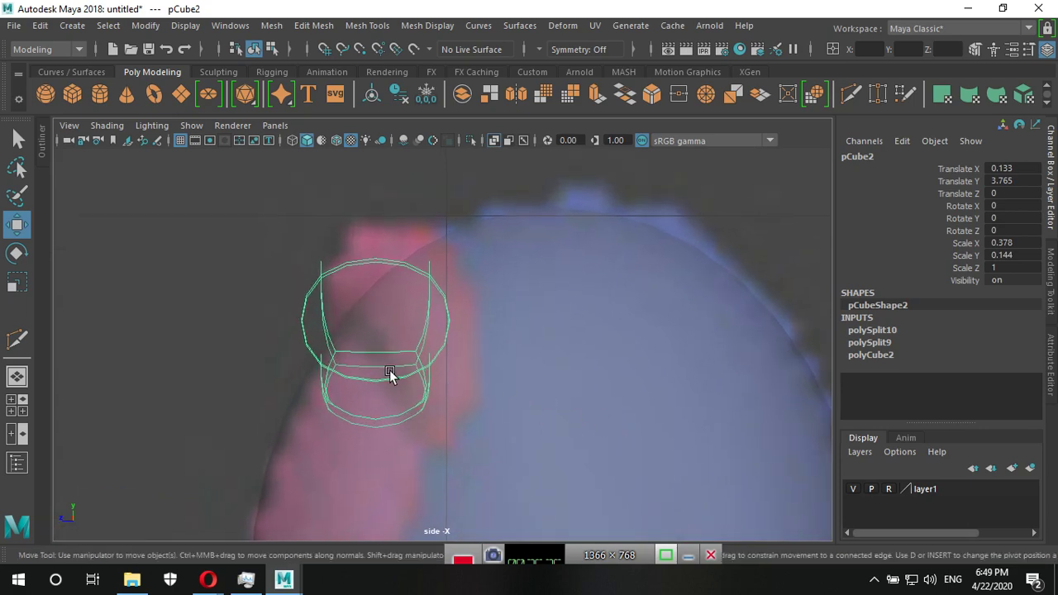
key("space")
key("space")
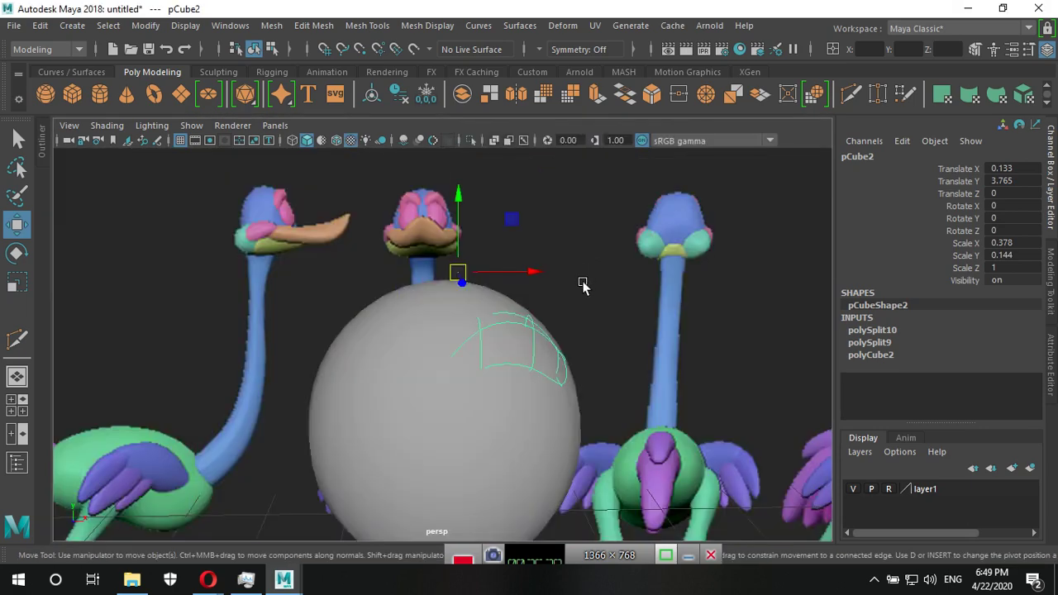
mouse_move(583, 284)
left_mouse_down("alt")
mouse_move(560, 414)
mouse_move(516, 407)
mouse_move(518, 366)
left_mouse_up("alt")
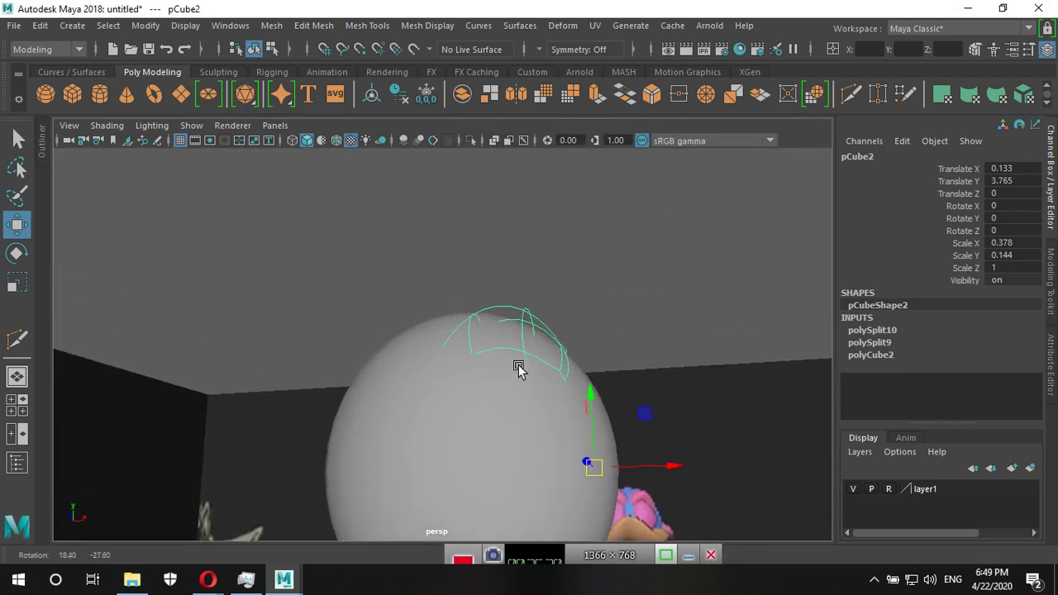
right_click_drag(596, 152, 579, 233)
left_click(500, 153)
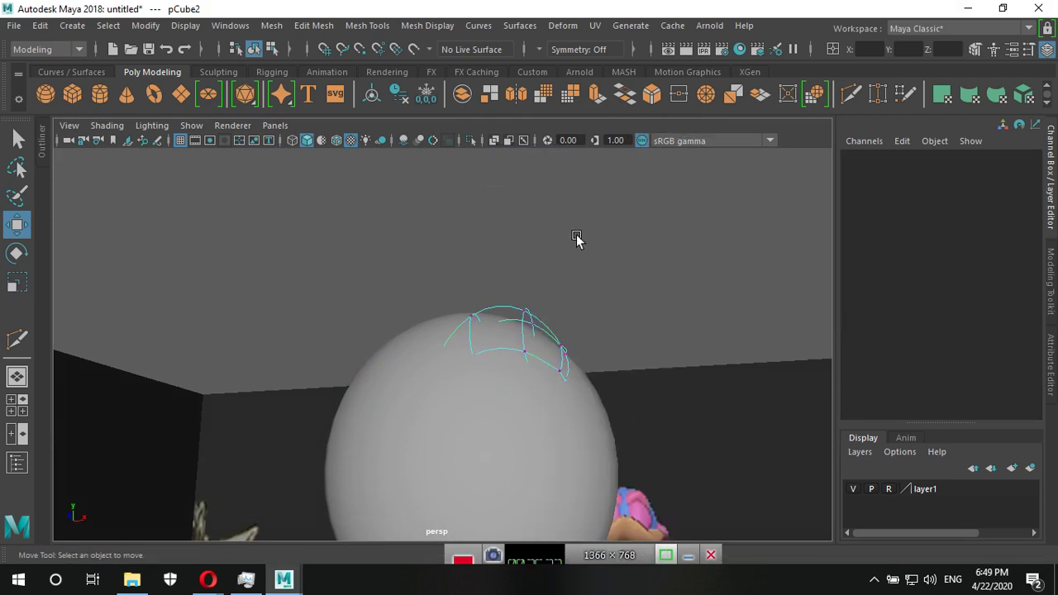
left_click_drag(520, 286, 554, 357)
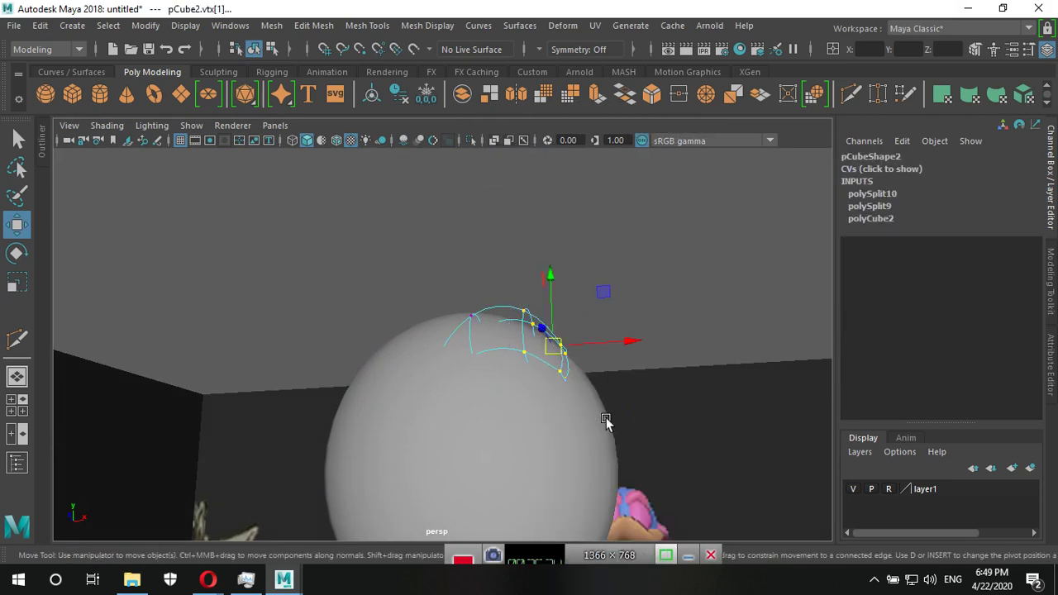
Move the brow's end vertices in side and perspective views so it hugs the head, then return to Object Mode.
key("space")
key("space")
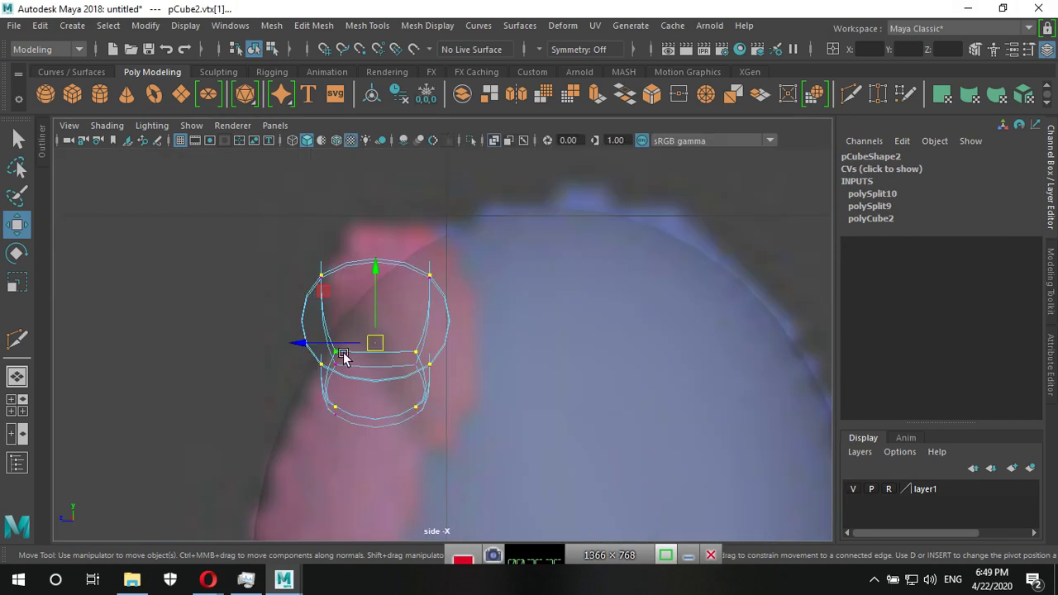
left_click_drag(299, 347, 345, 348)
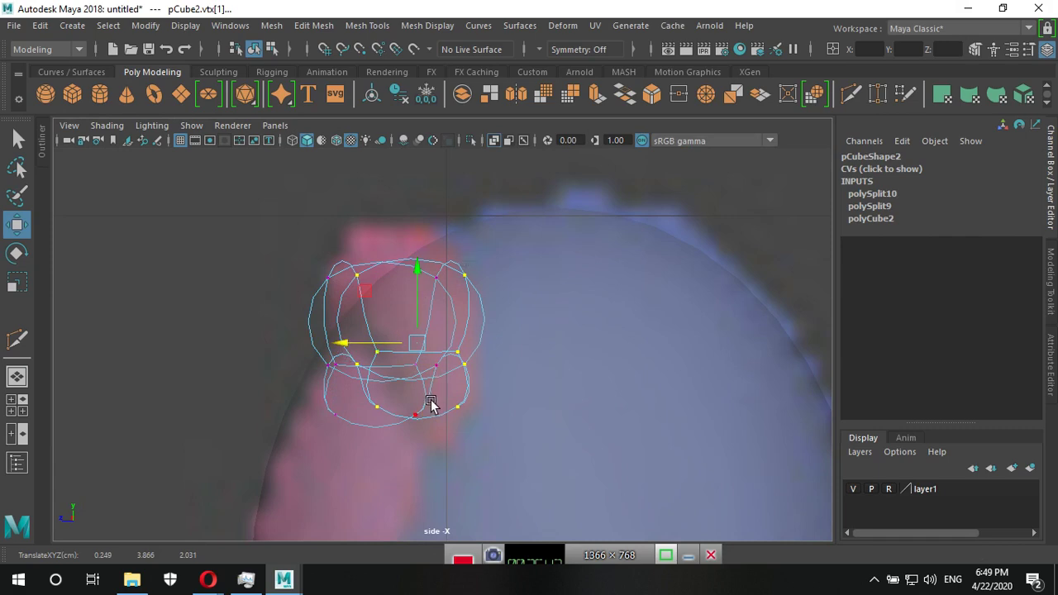
key("space")
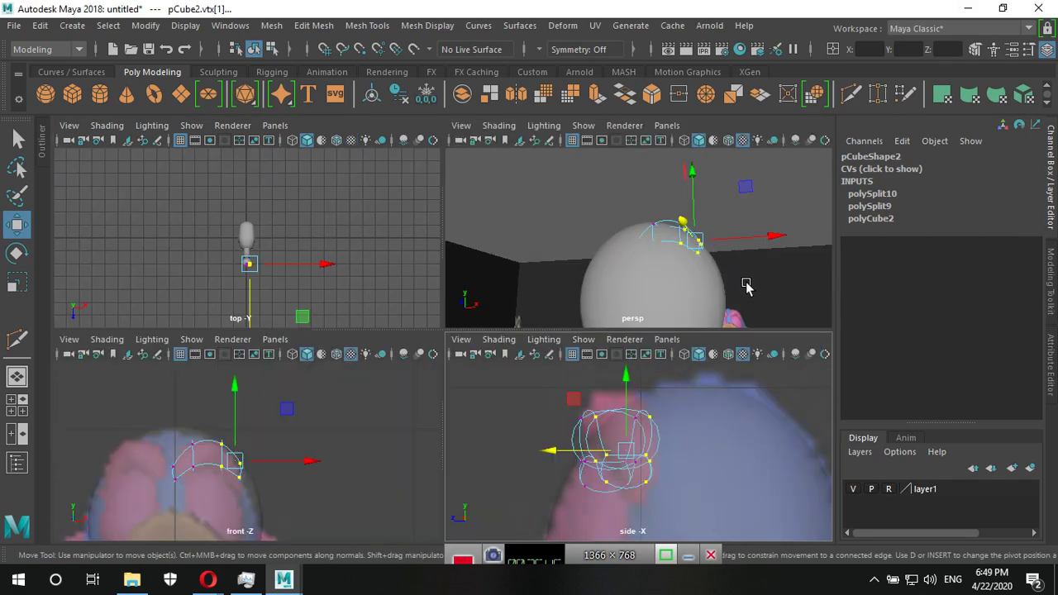
left_click_drag(746, 286, 690, 190, "alt")
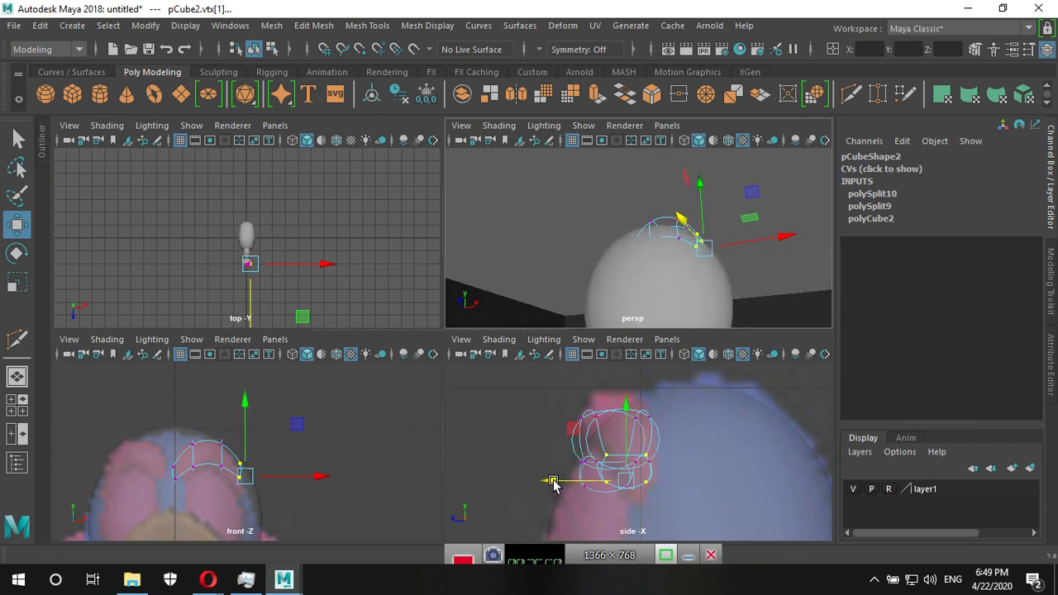
left_click_drag(553, 484, 571, 484)
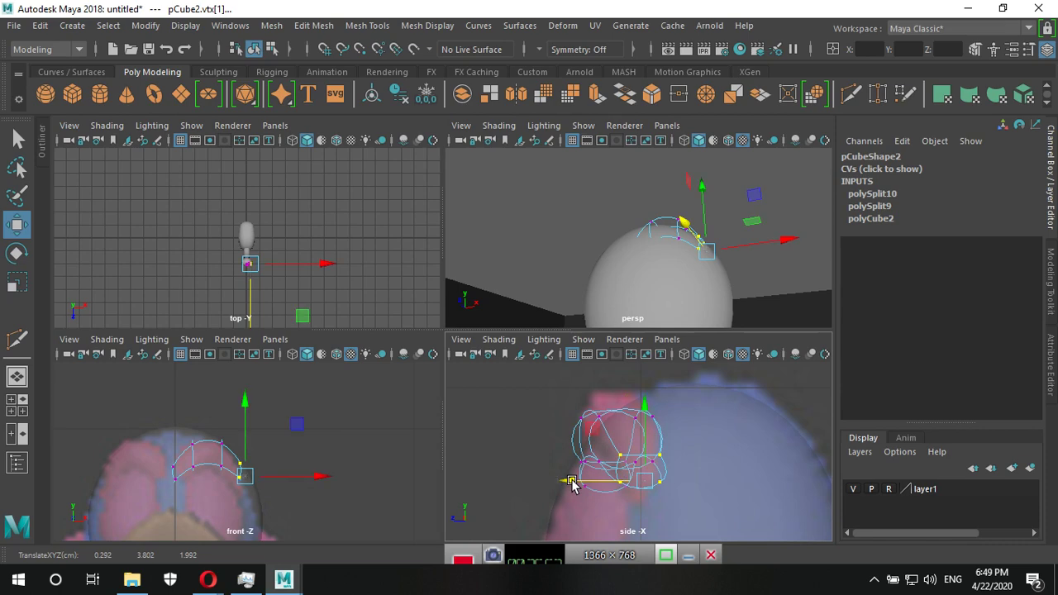
key("space")
mouse_move(578, 371)
left_mouse_down("alt")
mouse_move(456, 406)
mouse_move(450, 475)
mouse_move(583, 420)
mouse_move(584, 359)
mouse_move(569, 319)
mouse_move(564, 346)
mouse_move(513, 382)
mouse_move(526, 402)
mouse_move(534, 250)
left_mouse_up("alt")
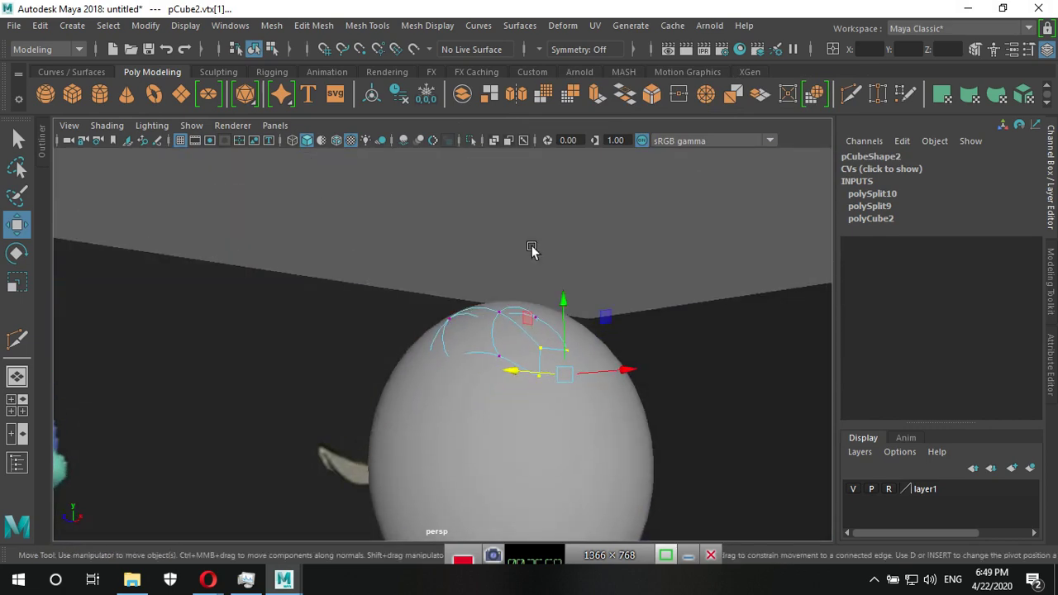
right_click(532, 232)
left_click(595, 130)
left_click(550, 273)
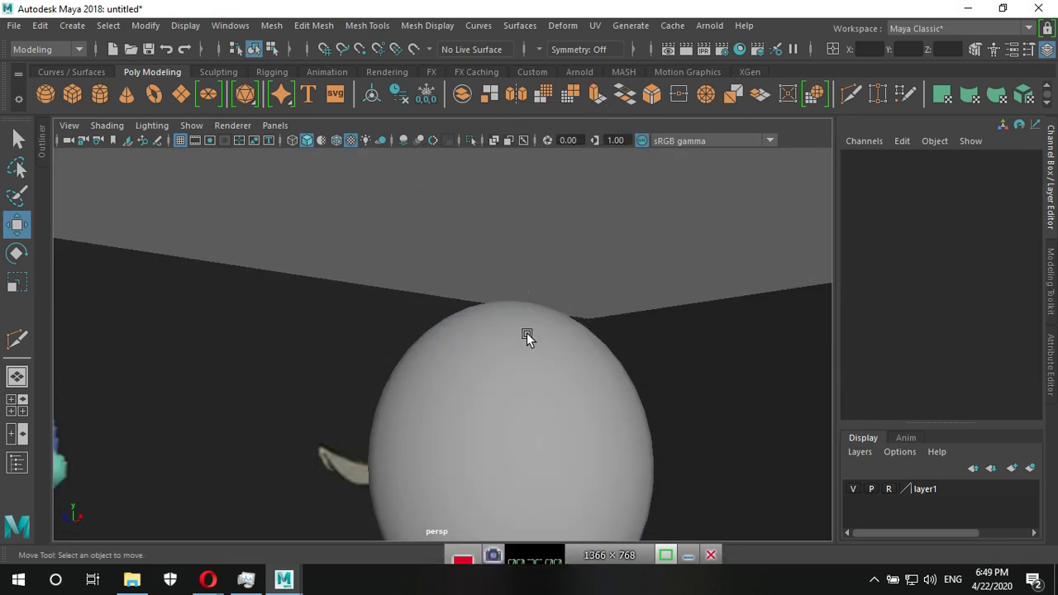
left_click(512, 338)
Assign the lambert1 material to the brow piece.
right_click(575, 228)
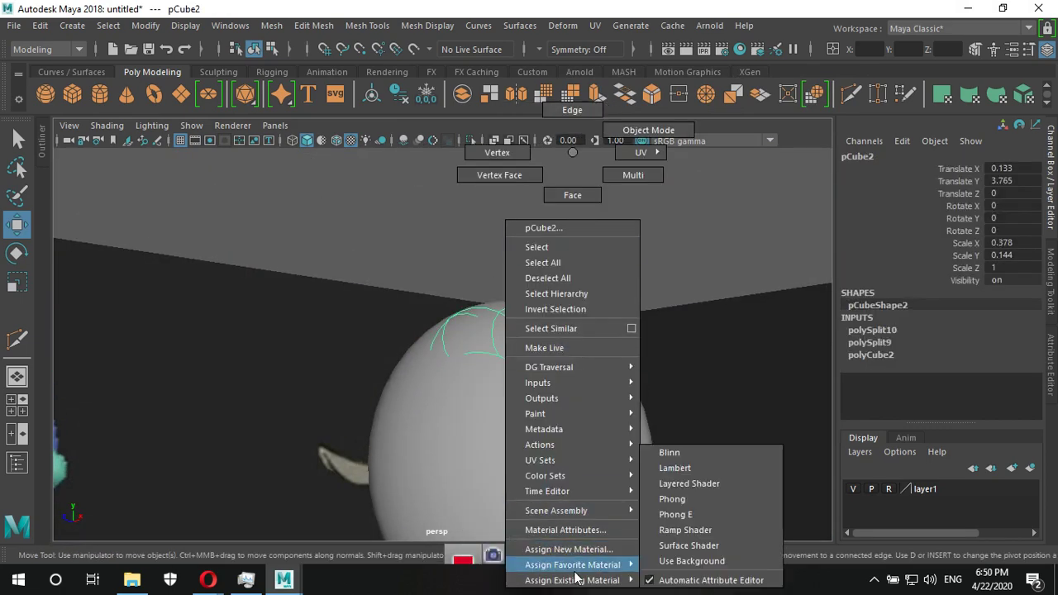
left_click(666, 561)
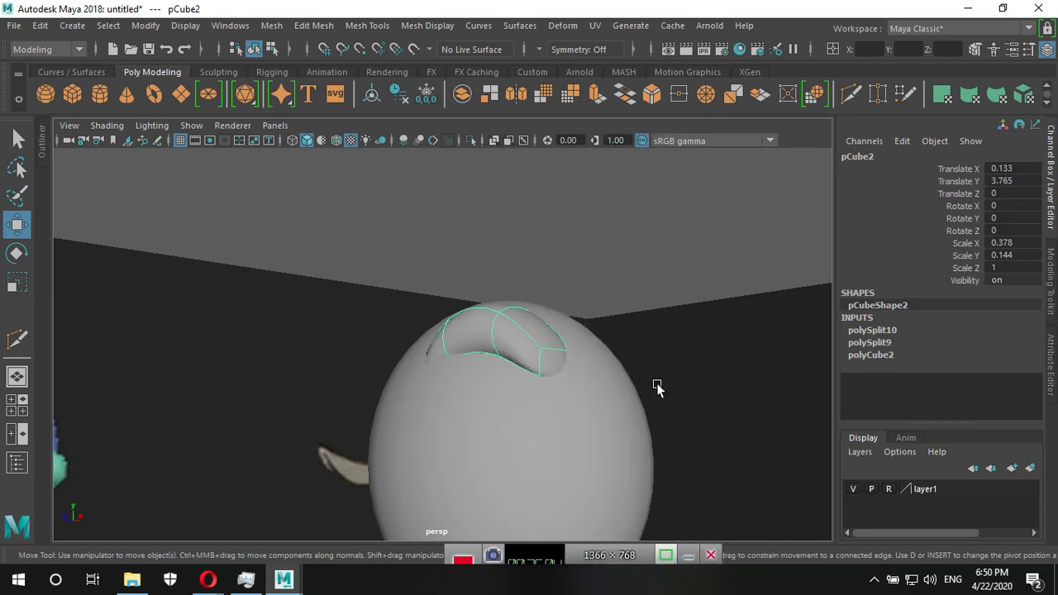
left_click(653, 250)
mouse_move(654, 251)
left_mouse_down("alt")
mouse_move(601, 381)
mouse_move(525, 415)
mouse_move(498, 455)
mouse_move(465, 425)
left_mouse_up("alt")
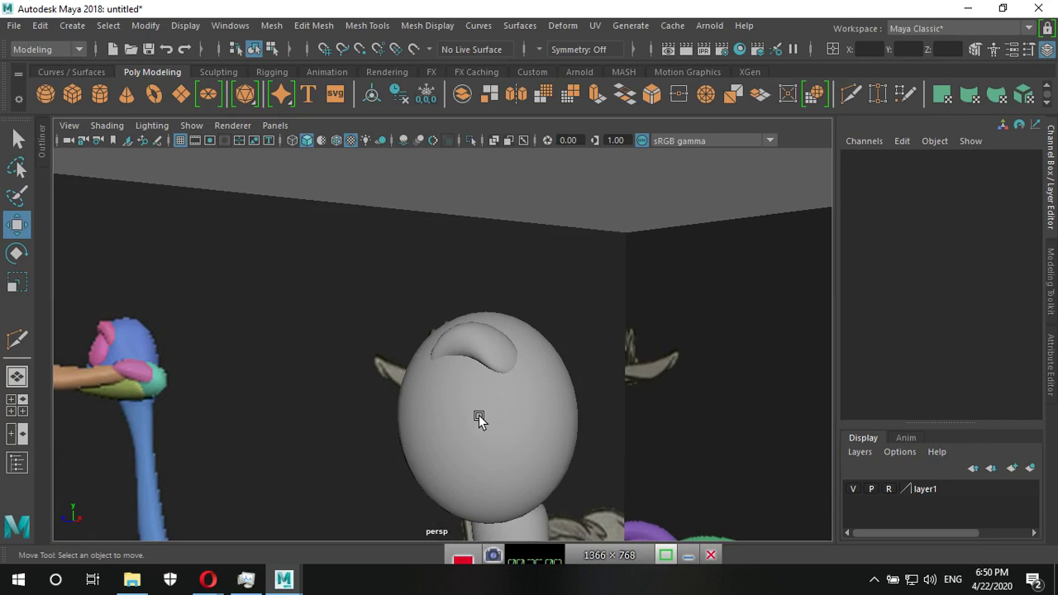
Assign a favourite material to the eye sphere, then review the scene from the front view.
left_click(477, 415)
mouse_move(573, 423)
left_mouse_down("alt")
mouse_move(432, 456)
mouse_move(391, 453)
left_mouse_up("alt")
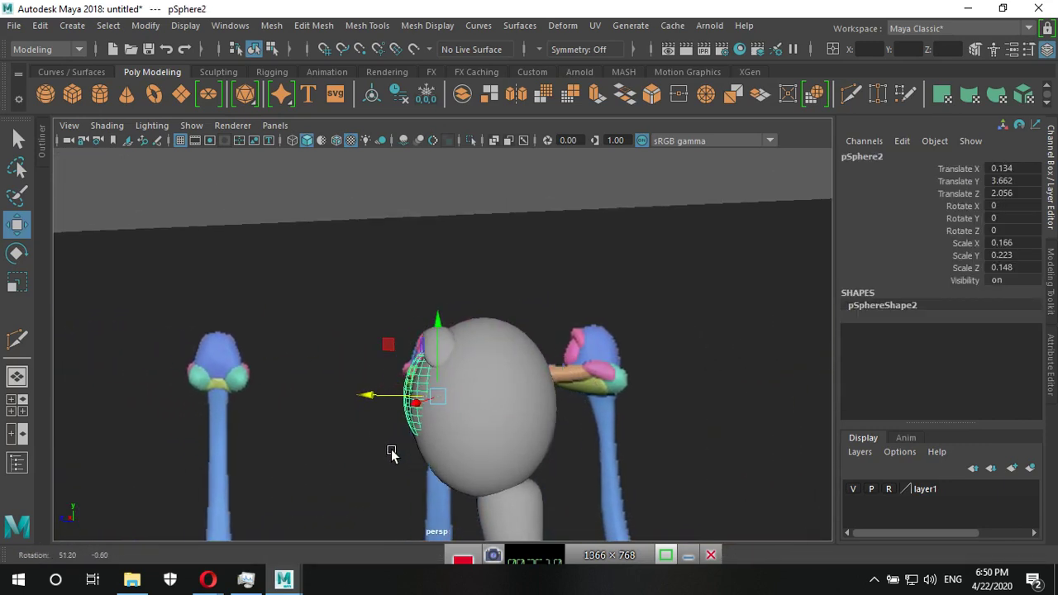
right_click(630, 156)
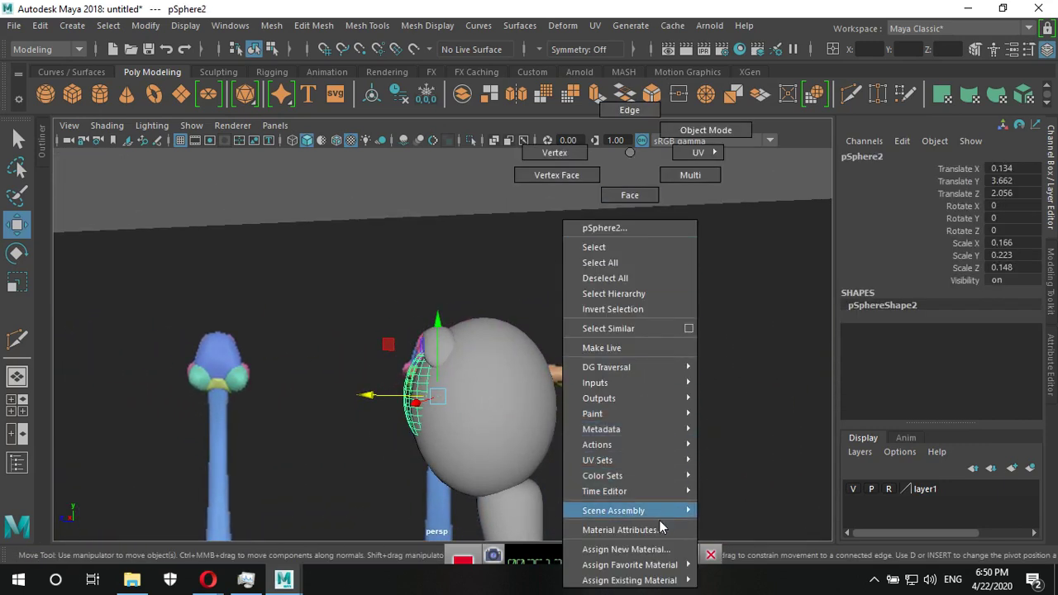
left_click(727, 565)
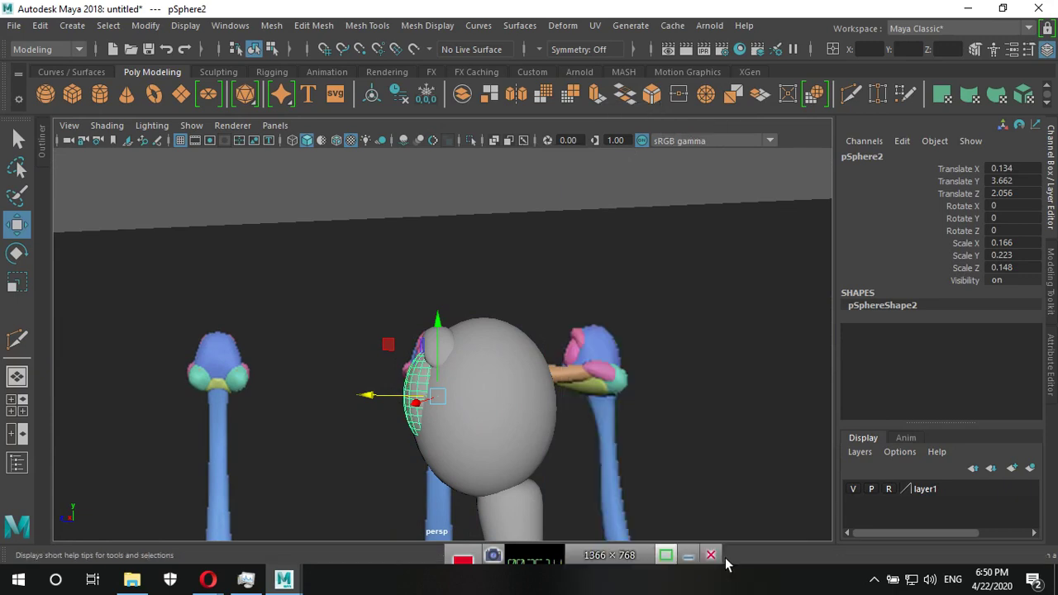
left_click(538, 325)
mouse_move(538, 325)
left_mouse_down("alt")
mouse_move(523, 427)
mouse_move(594, 426)
mouse_move(524, 427)
mouse_move(521, 302)
mouse_move(548, 345)
mouse_move(579, 339)
mouse_move(574, 382)
mouse_move(480, 309)
left_mouse_up("alt")
right_click_drag(480, 308, 529, 295, "alt")
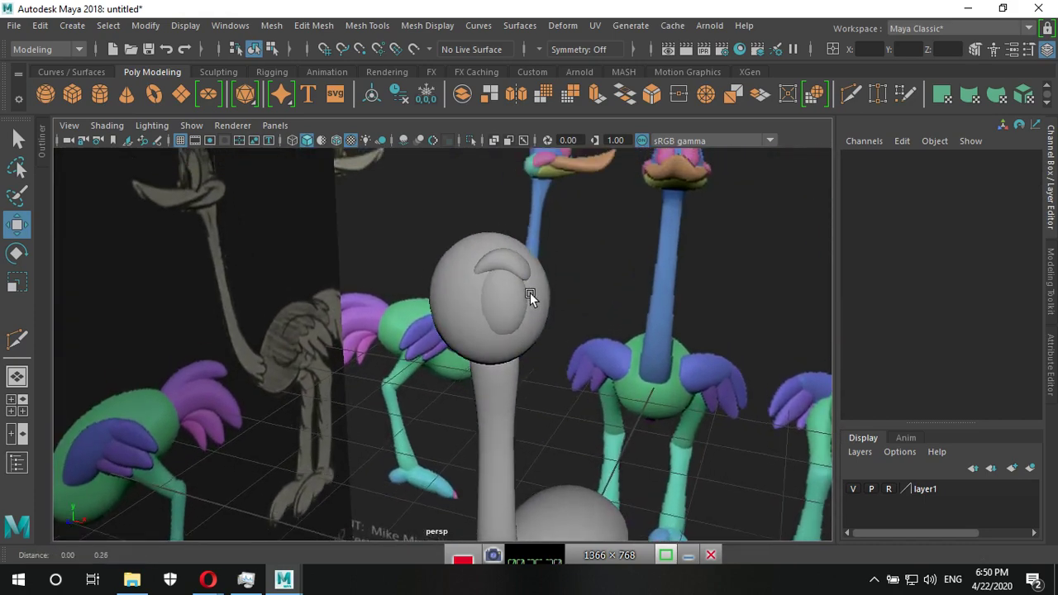
mouse_move(529, 295)
left_mouse_down("alt")
mouse_move(487, 316)
mouse_move(504, 299)
left_mouse_up("alt")
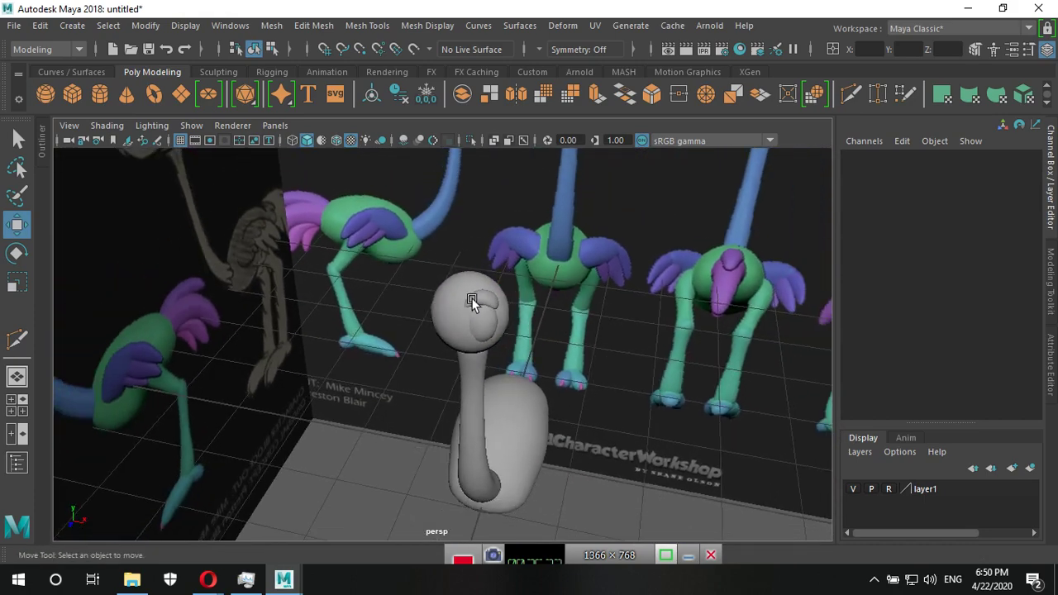
right_click_drag(551, 302, 521, 324, "alt")
left_click_drag(521, 324, 538, 307, "alt")
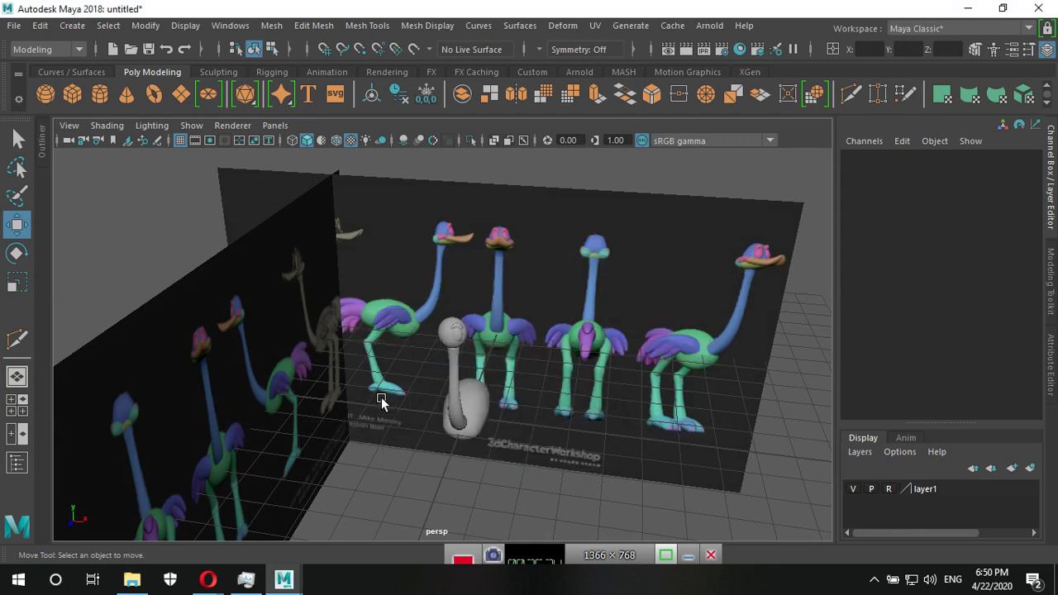
key("space")
key("space")
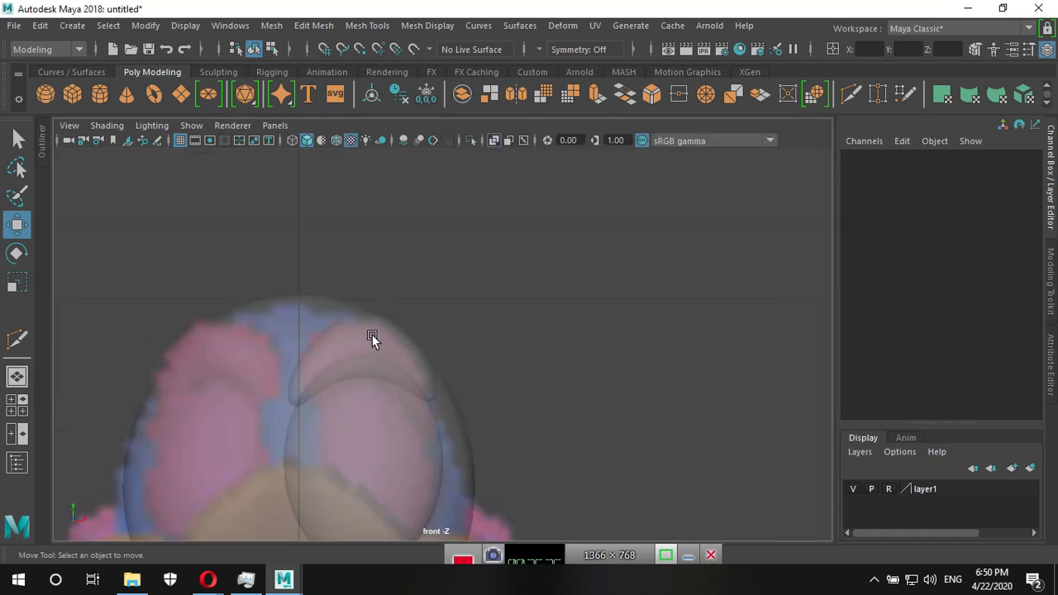
Move one brow vertex up and left in Vertex mode to refine the arch.
left_click(347, 342)
right_click_drag(306, 366, 247, 154)
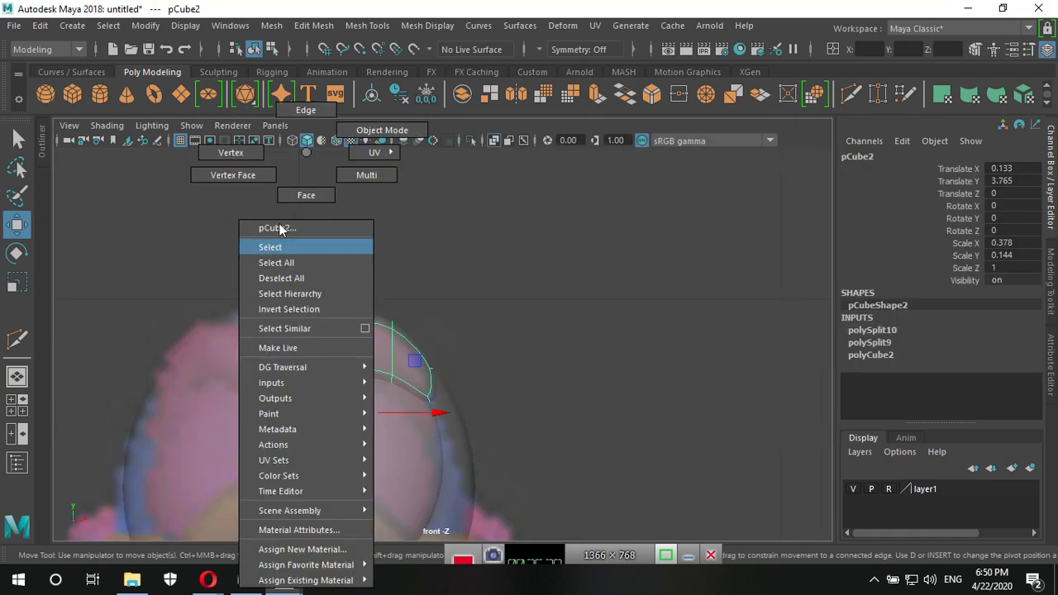
mouse_move(274, 396)
left_mouse_down()
mouse_move(311, 424)
mouse_move(308, 416)
left_mouse_up()
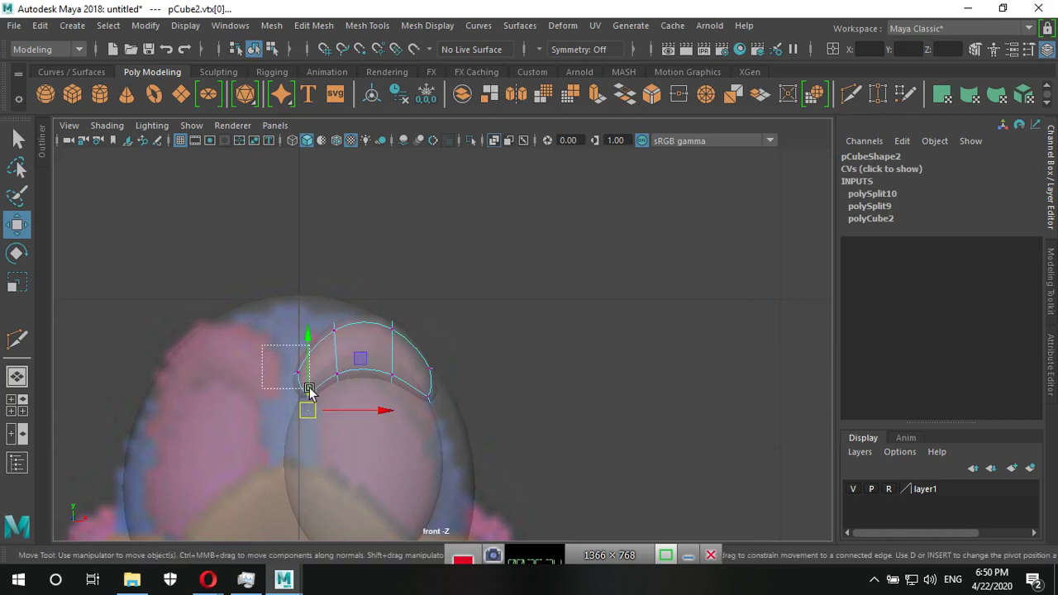
mouse_move(252, 323)
left_mouse_down()
mouse_move(309, 386)
mouse_move(290, 364)
mouse_move(286, 372)
left_mouse_up()
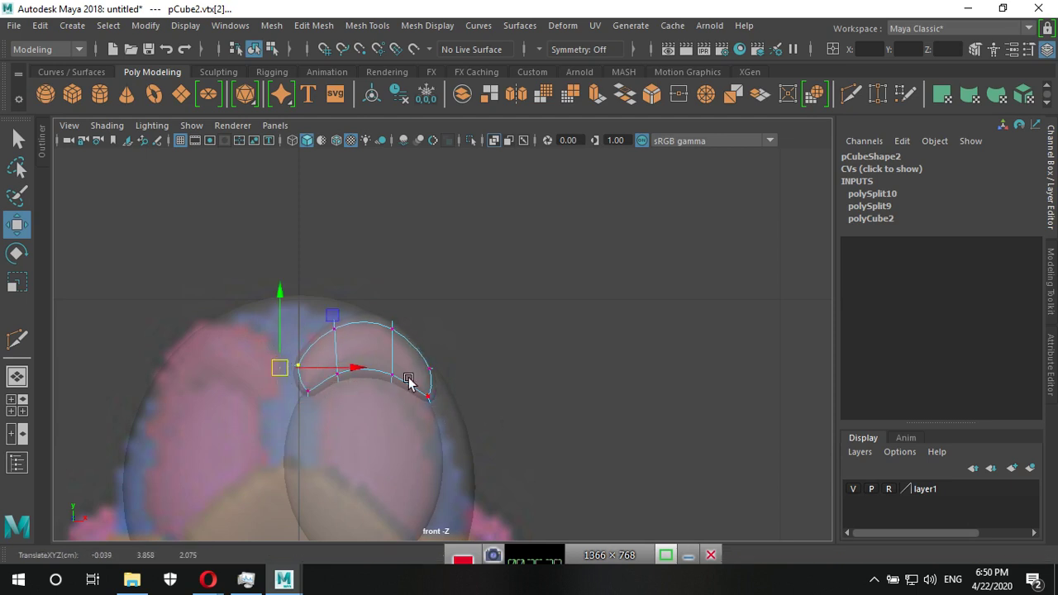
right_click_drag(457, 147, 471, 110)
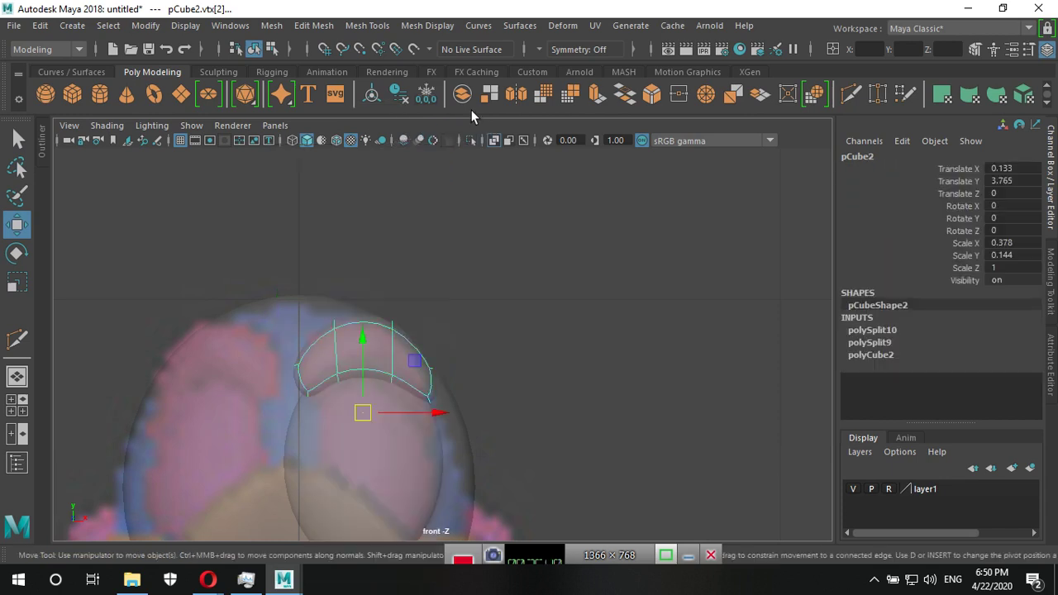
Apply Mesh > Smooth to the brow piece with Divisions set to 3.
left_click(271, 25)
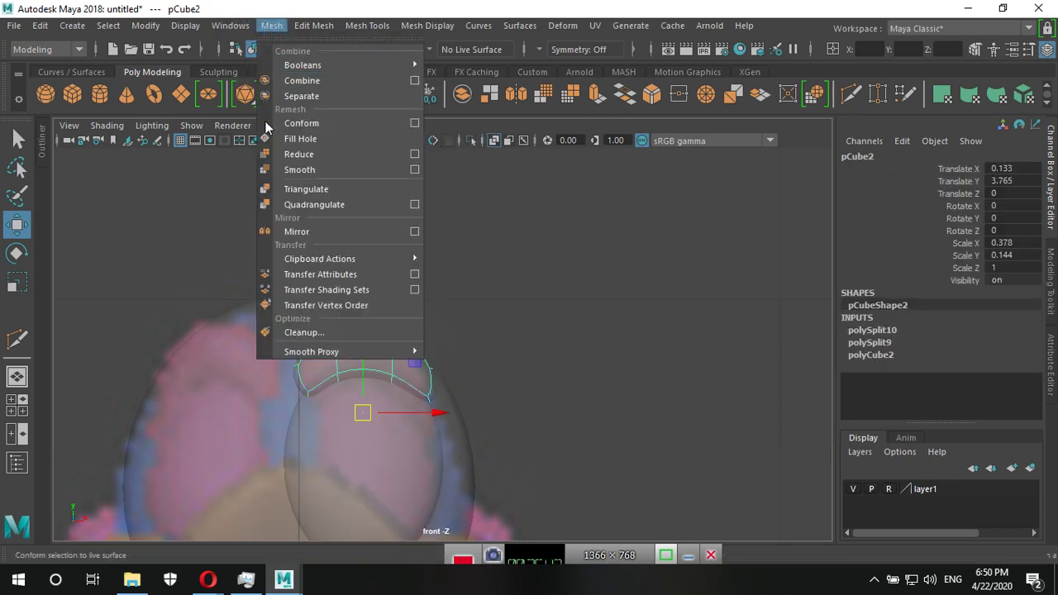
left_click(310, 168)
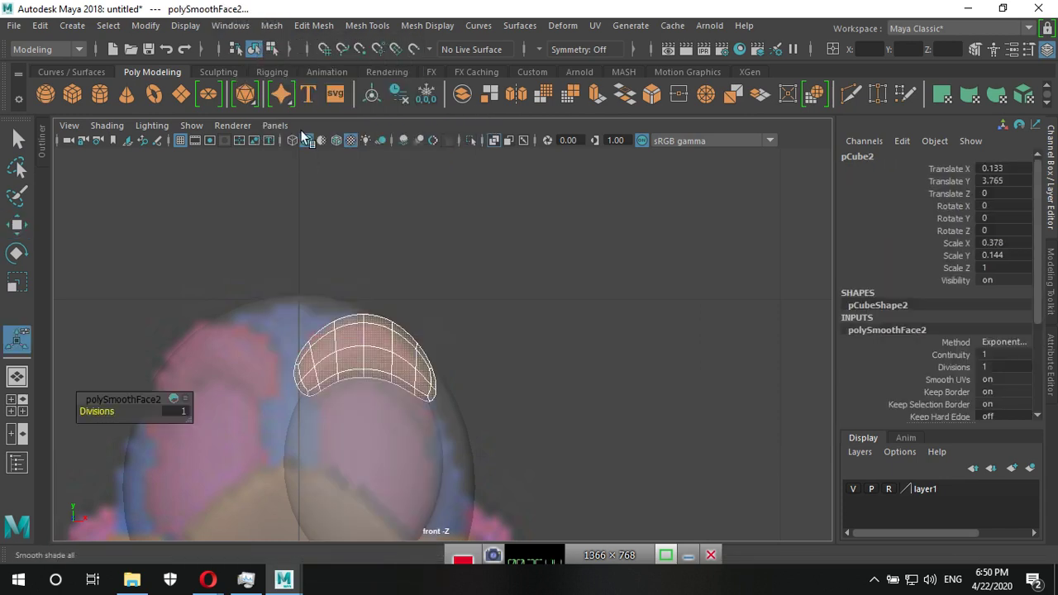
left_click_drag(96, 411, 132, 411)
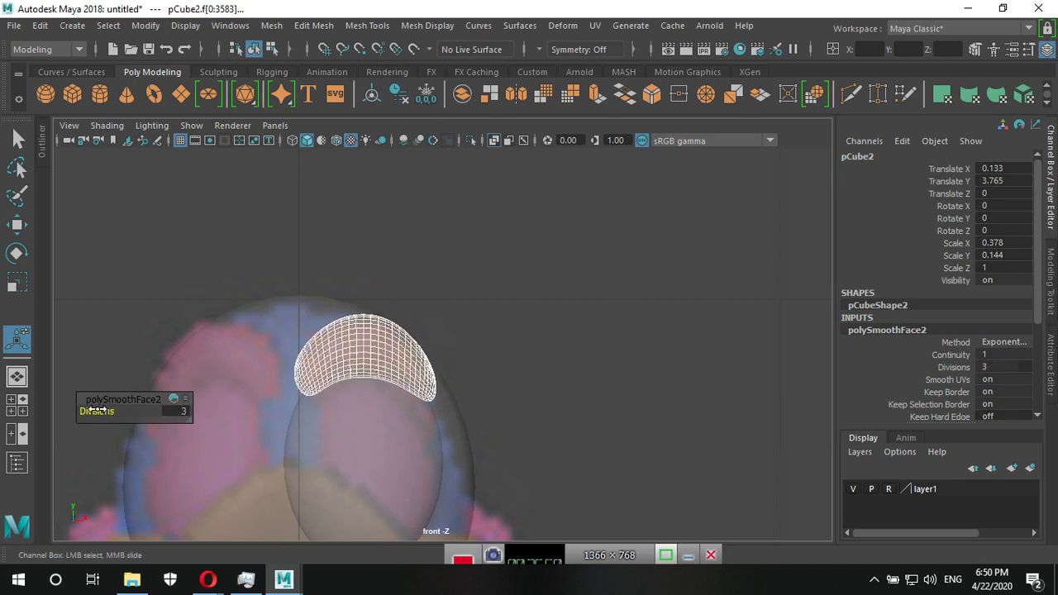
left_click(602, 284)
Combine the brow piece and egg head into one mesh and delete its history.
key("space")
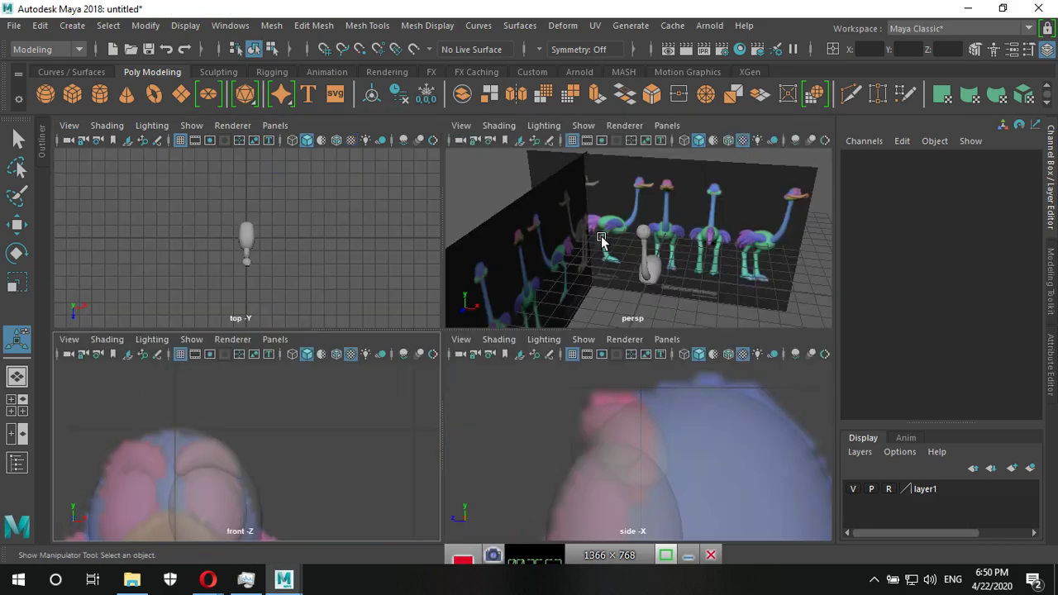
key("space")
scroll(524, 405, "up", 3)
scroll(524, 405, "up", 2)
mouse_move(661, 404)
left_mouse_down("alt")
mouse_move(472, 402)
mouse_move(378, 421)
mouse_move(595, 371)
mouse_move(564, 395)
mouse_move(499, 308)
left_mouse_up("alt")
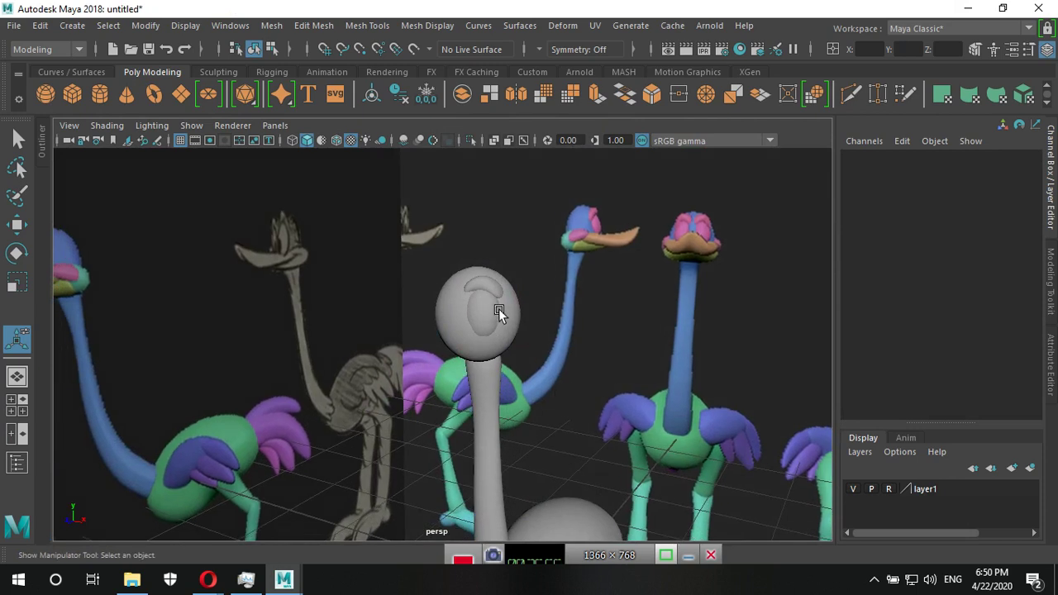
left_click(484, 315)
right_click_drag(487, 279, 577, 283, "shift")
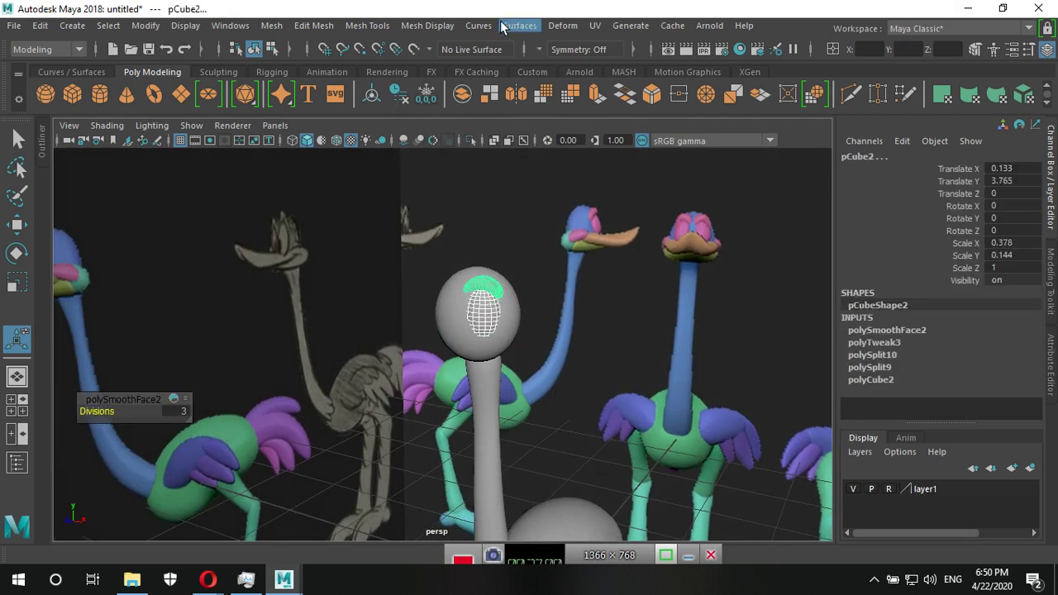
left_click(278, 31)
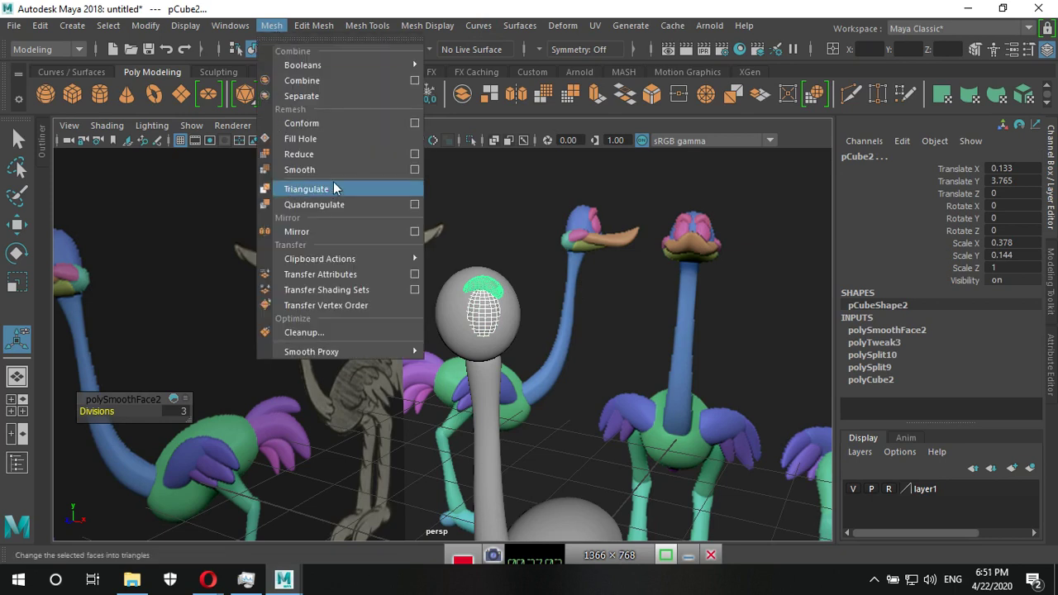
left_click(318, 81)
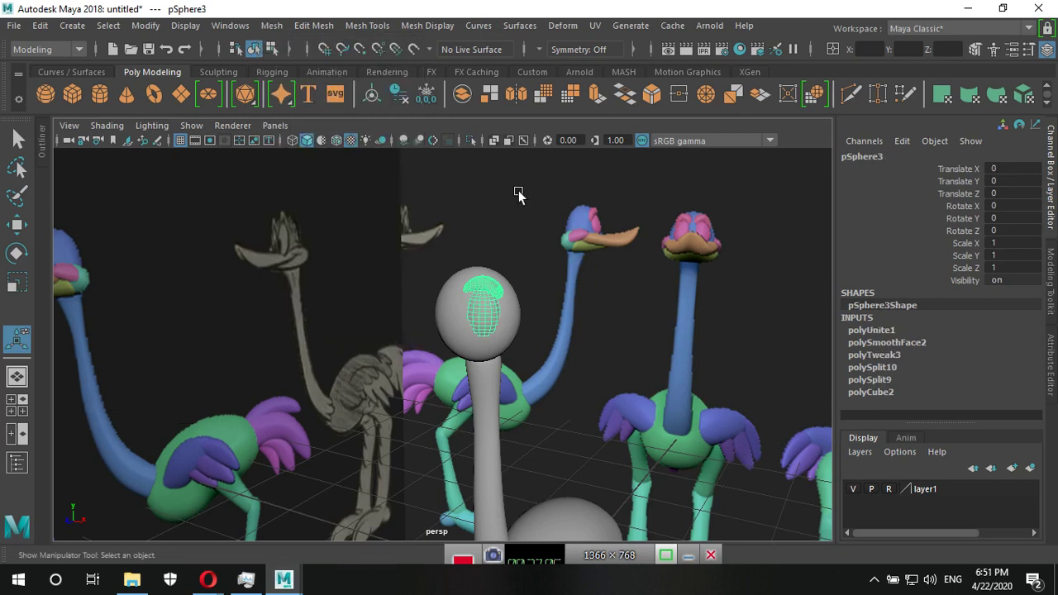
key("alt+shift+d")
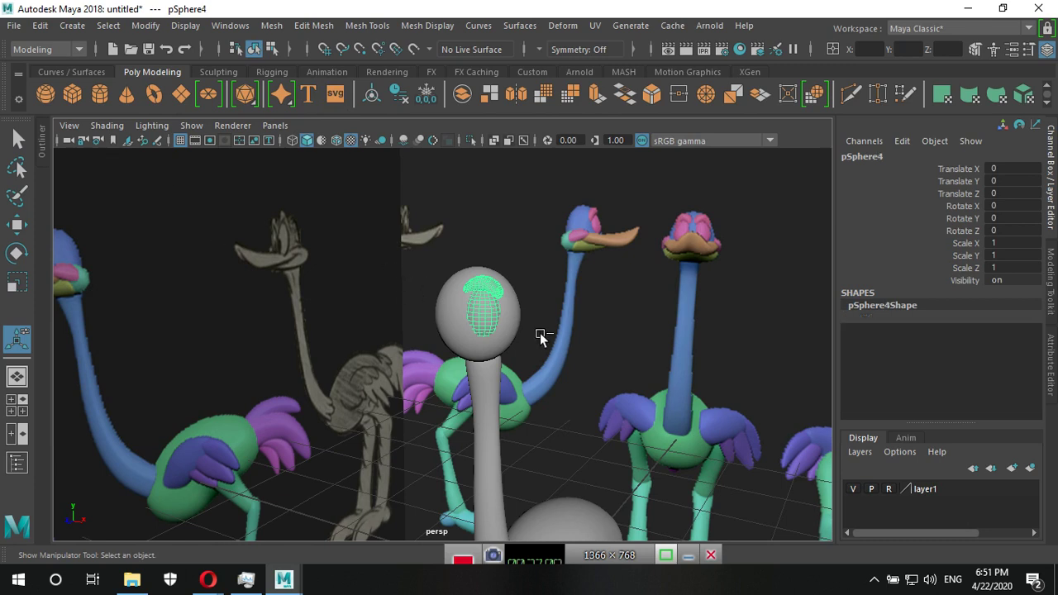
Test Scale X at -1 on the combined mesh, then undo back to 1.
double_click(1018, 243)
key("Return")
left_click_drag(570, 372, 571, 432, "alt")
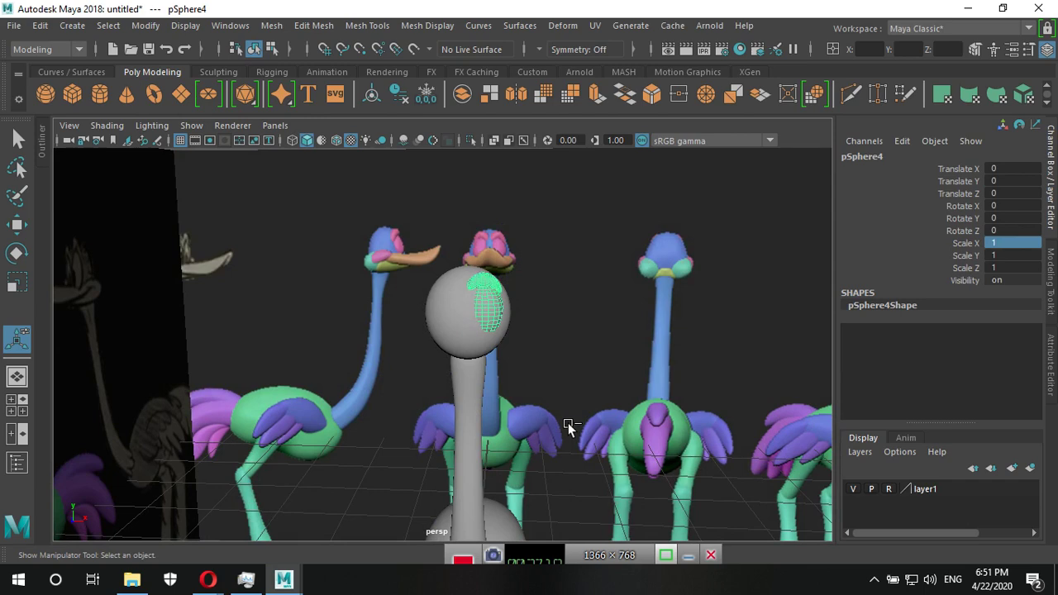
key("ctrl+z")
key("ctrl+z")
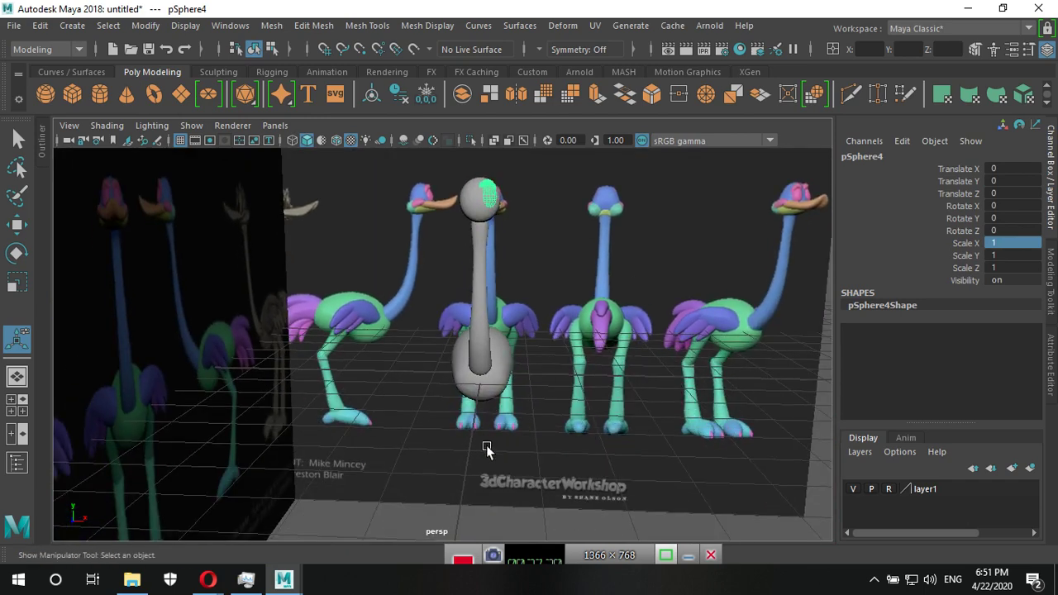
Freeze the combined head's transformations and move its pivot to the origin.
left_click(17, 226)
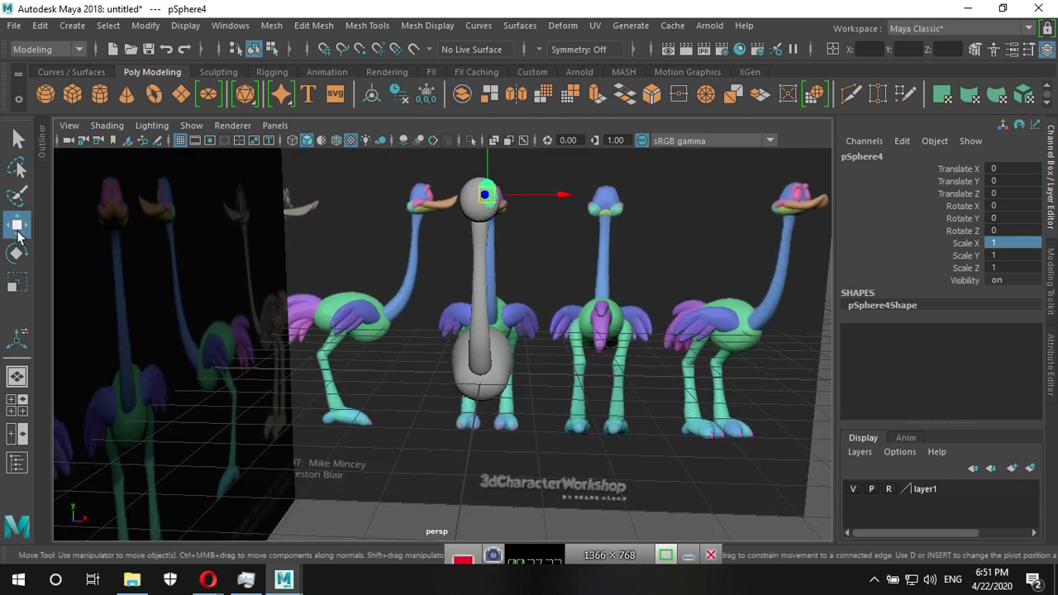
left_click_drag(538, 353, 529, 300, "alt")
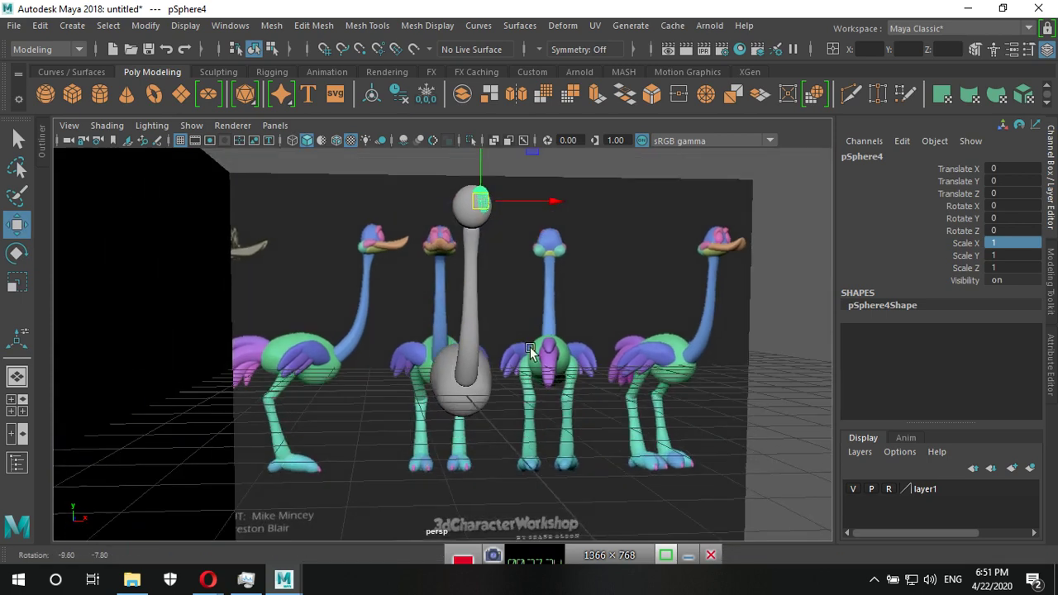
left_click(145, 25)
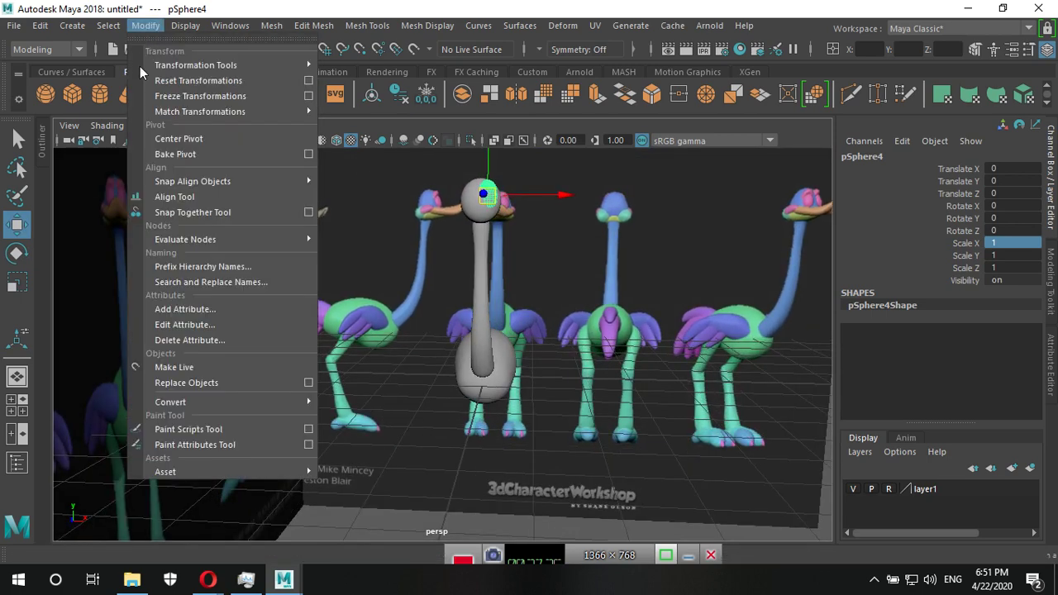
left_click(173, 96)
left_click(149, 27)
left_click(192, 83)
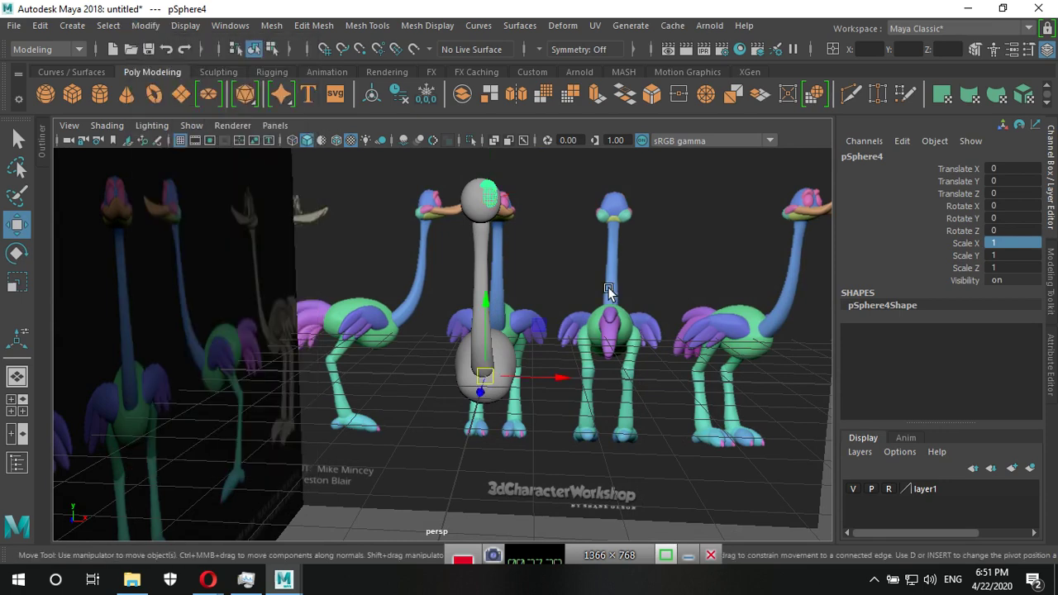
Set pSphere4's Scale X to -1, mirroring the eye and brow to the other side.
double_click(1013, 242)
type("-1")
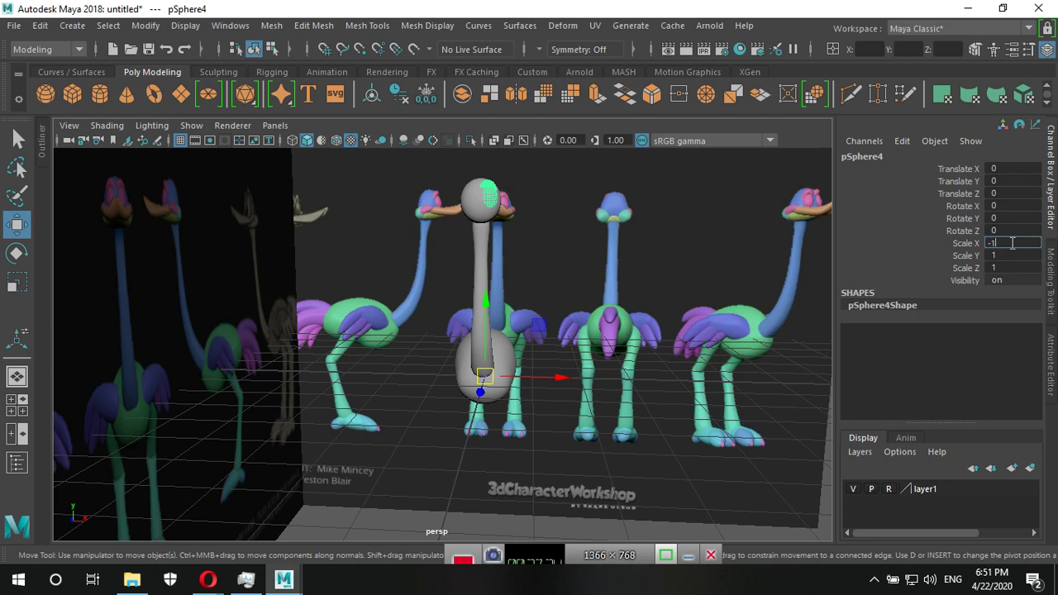
key("Return")
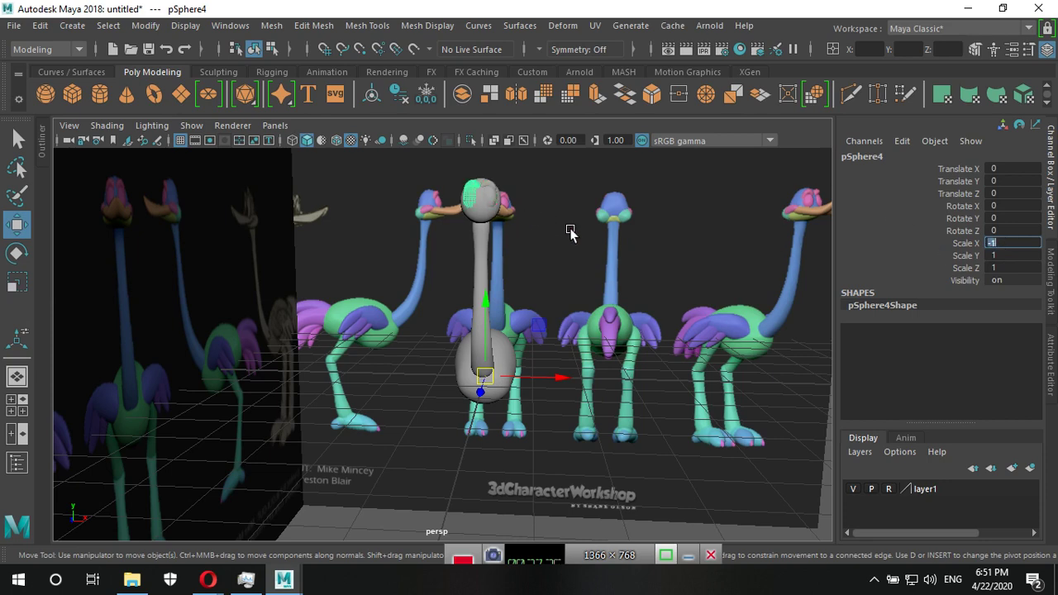
left_click(571, 231)
mouse_move(557, 270)
left_mouse_down("alt")
mouse_move(468, 291)
mouse_move(779, 361)
mouse_move(691, 361)
mouse_move(524, 303)
left_mouse_up("alt")
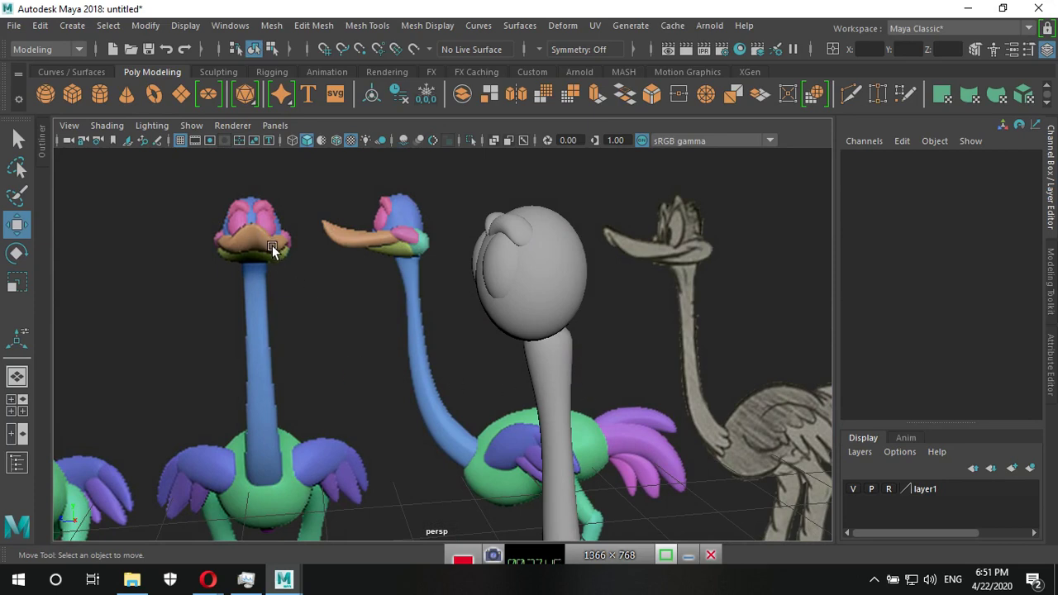
Create a new polygon cube in the maximised front view.
key("space")
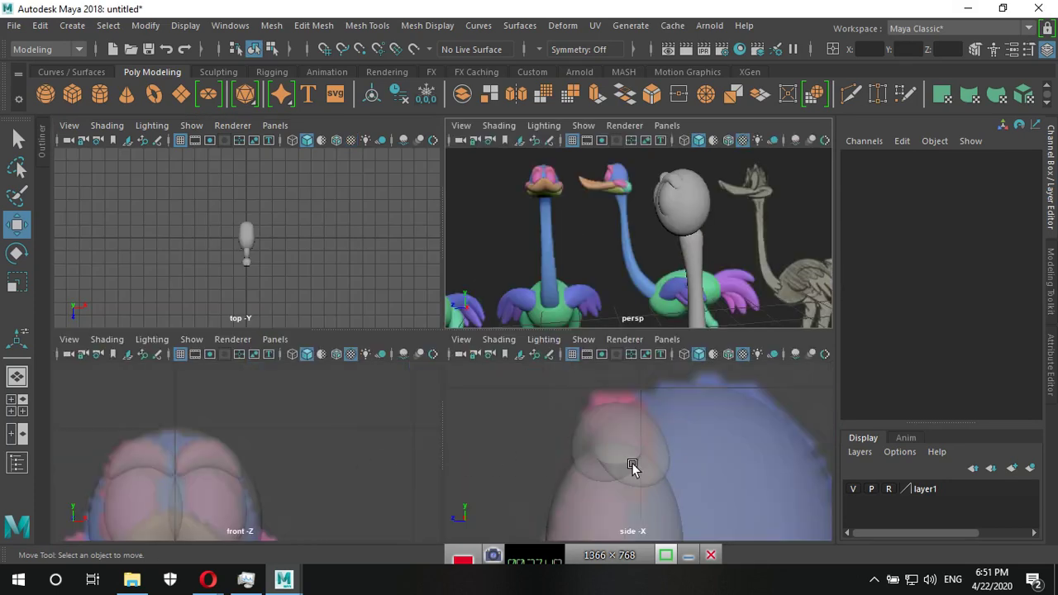
key("space")
key("space")
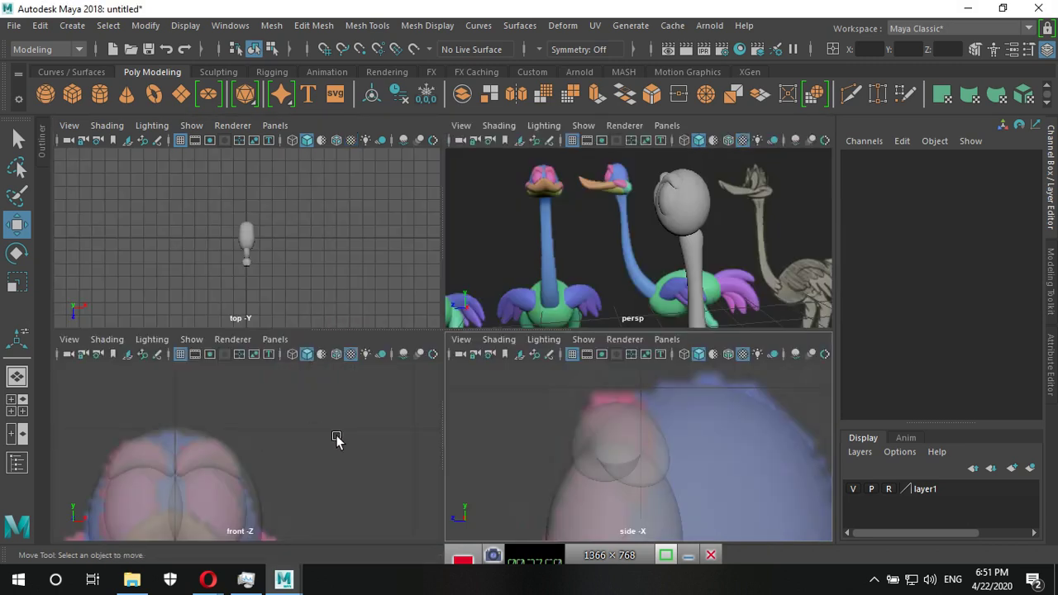
scroll(330, 439, "down", 3)
key("space")
scroll(373, 338, "up", 3)
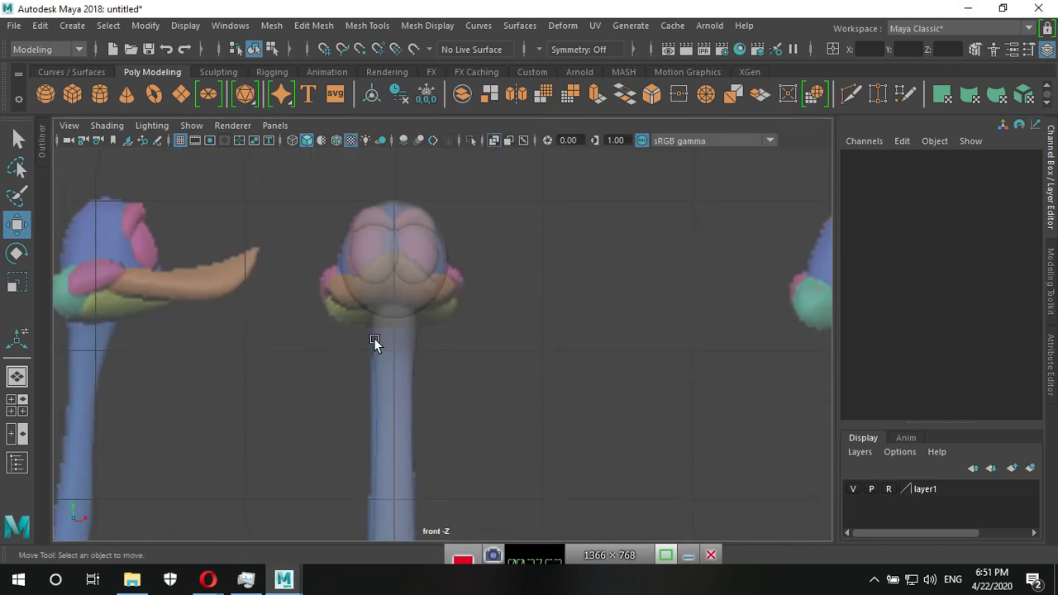
scroll(611, 382, "up", 2)
scroll(509, 396, "up", 3)
scroll(469, 347, "up", 2)
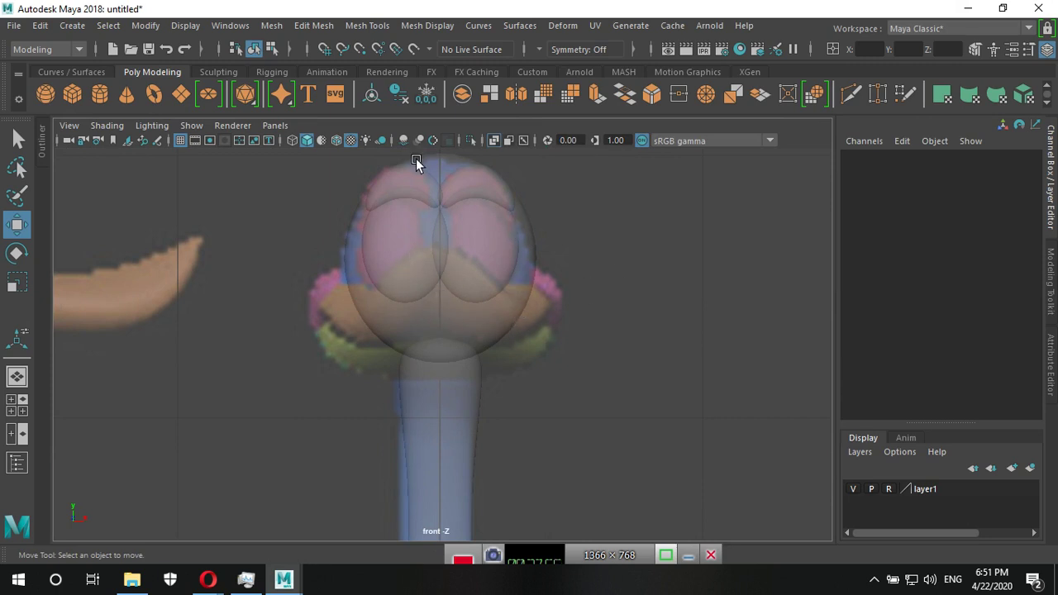
left_click(79, 91)
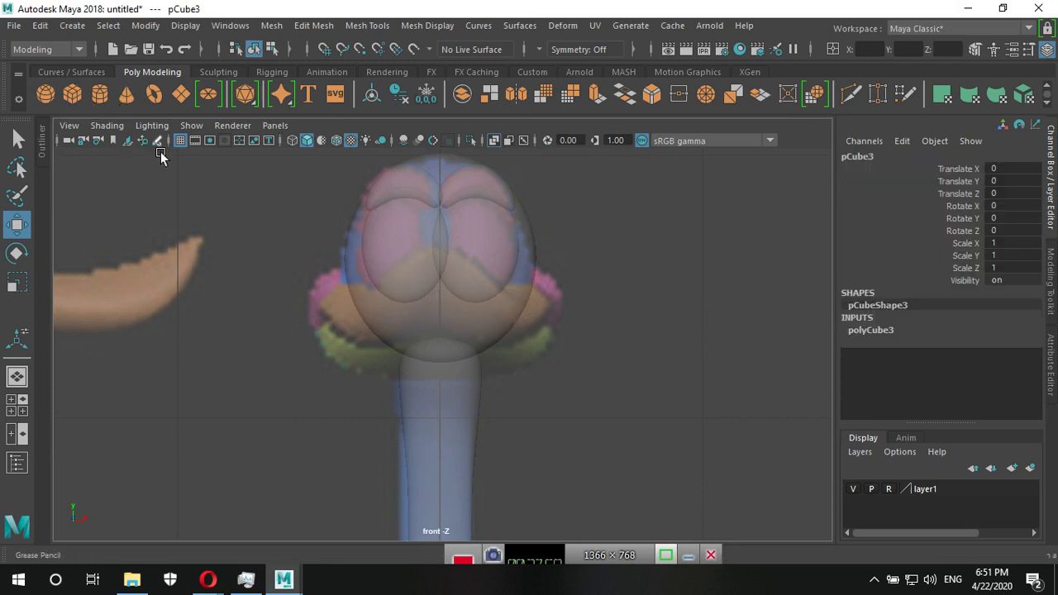
Raise the cube up to the ostrich's head.
scroll(615, 422, "down", 2)
scroll(557, 432, "down", 3)
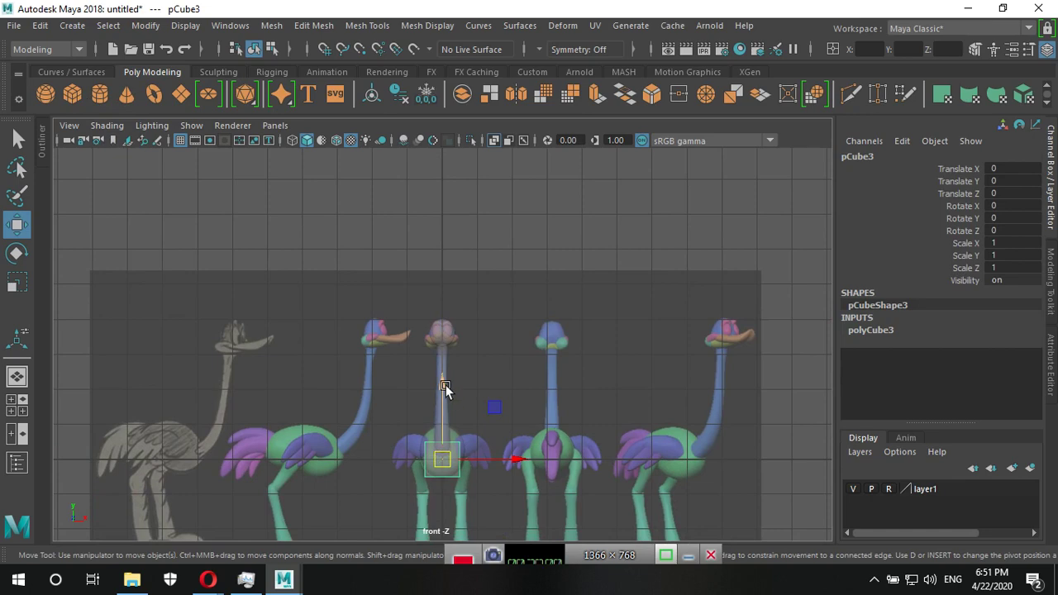
left_click_drag(445, 388, 465, 276)
scroll(465, 276, "up", 3)
scroll(450, 405, "up", 2)
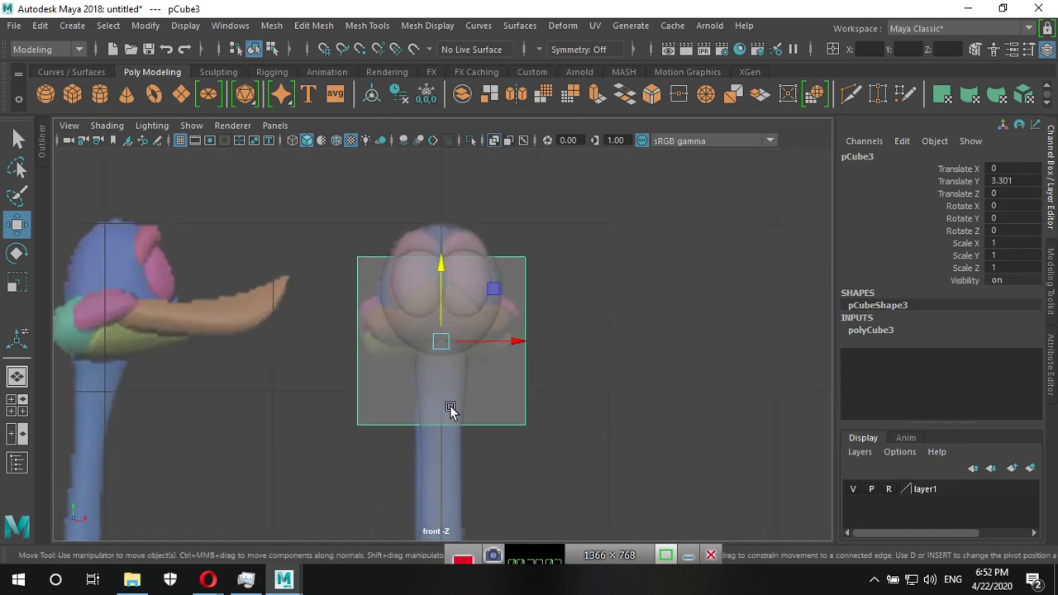
scroll(450, 405, "up", 3)
Flatten the cube to Scale Y 0.394 and settle it at Translate Y 3.458.
key("r")
left_click_drag(439, 269, 435, 314)
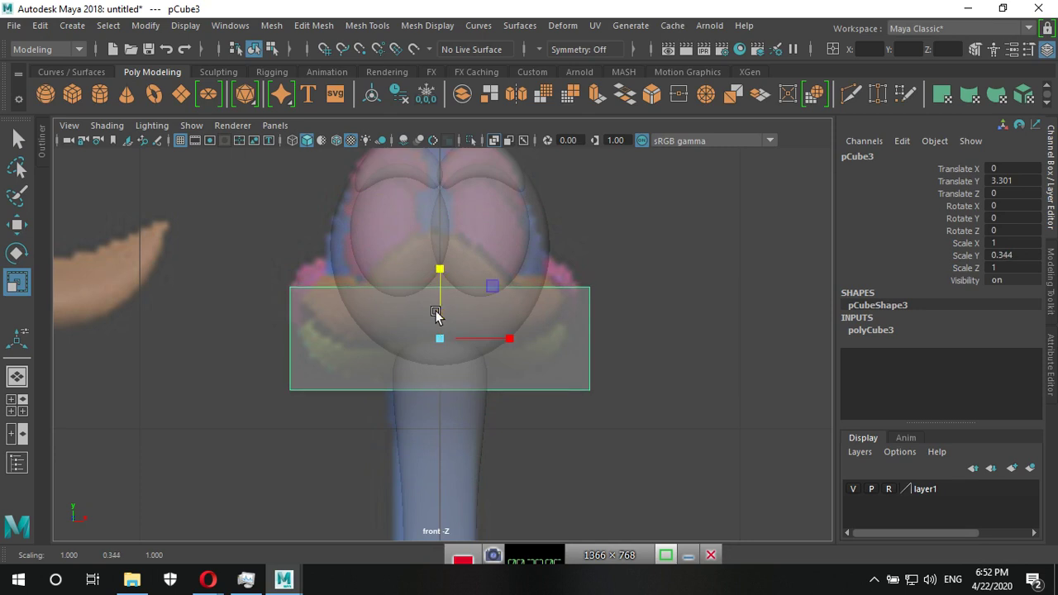
key("w")
left_click_drag(439, 266, 441, 218)
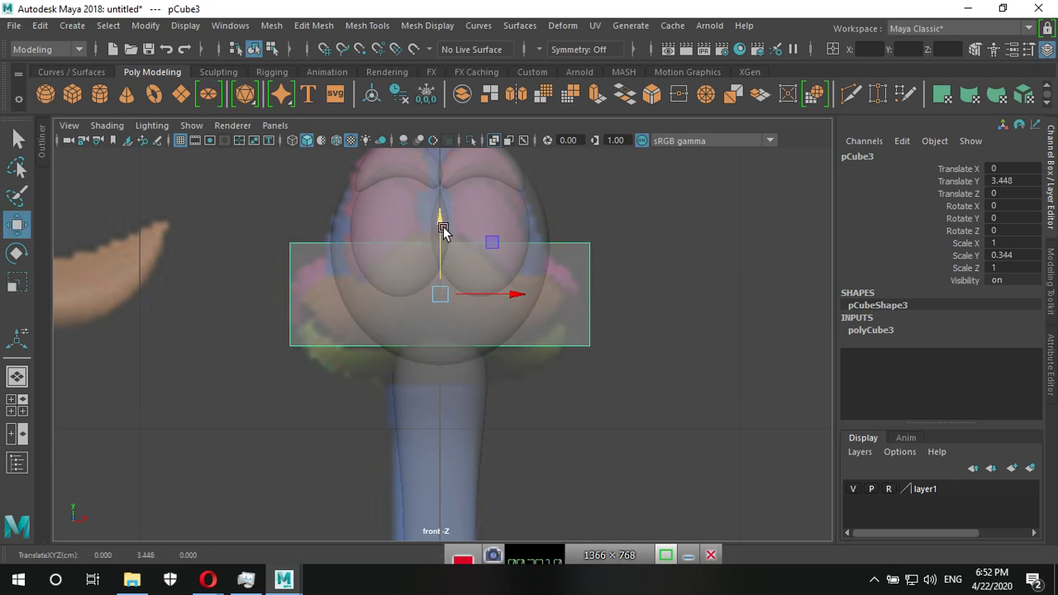
key("r")
left_click_drag(442, 225, 442, 217)
key("w")
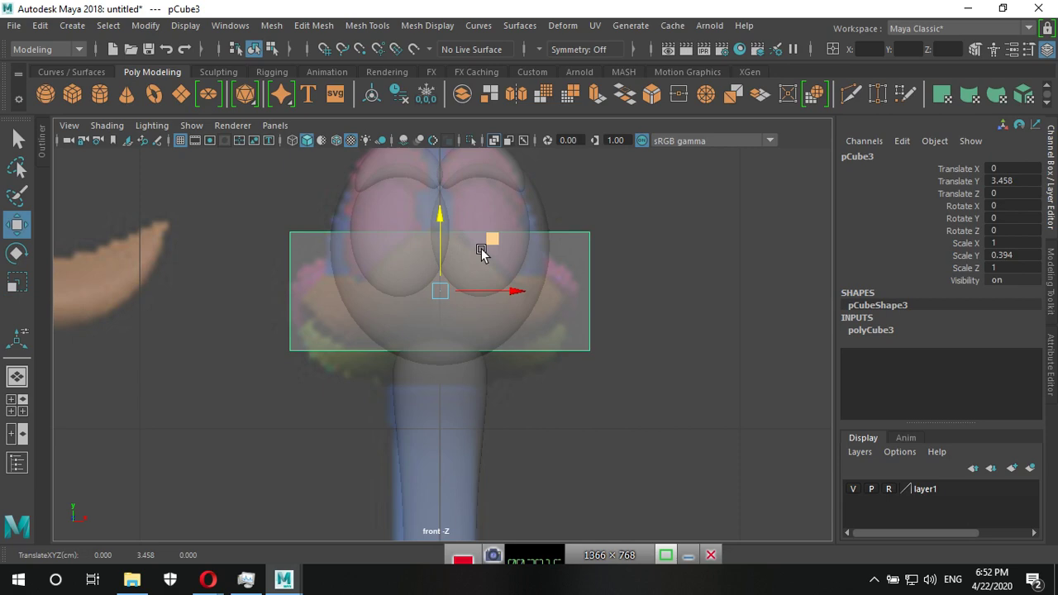
In side view, push the cube forward over the beak to Translate Z 2.418.
key("space")
key("space")
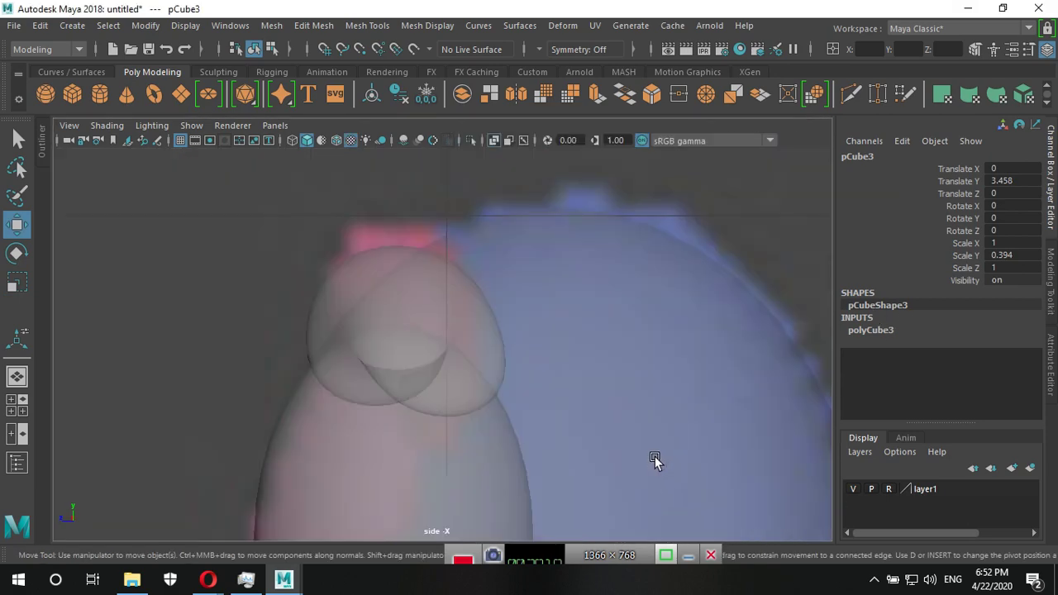
scroll(591, 413, "down", 5)
scroll(591, 413, "up", 1)
left_click_drag(609, 391, 328, 390)
scroll(447, 347, "up", 5)
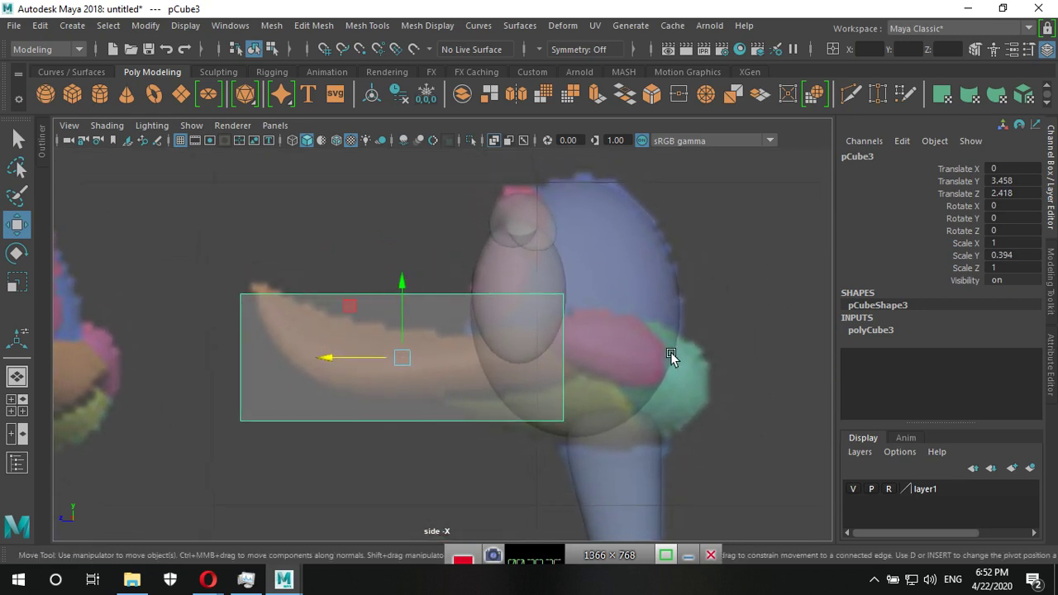
Set polyCube3 subdivisions to Width 2, Height 1 and Depth 4 in the Channel Box.
left_click(871, 330)
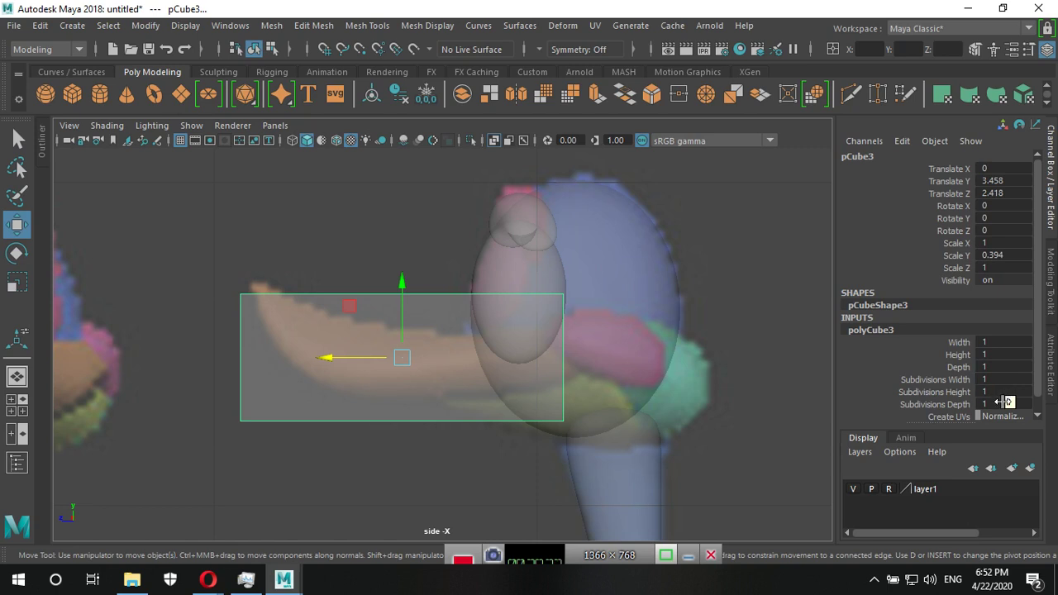
left_click(1003, 403)
type("4")
key("Return")
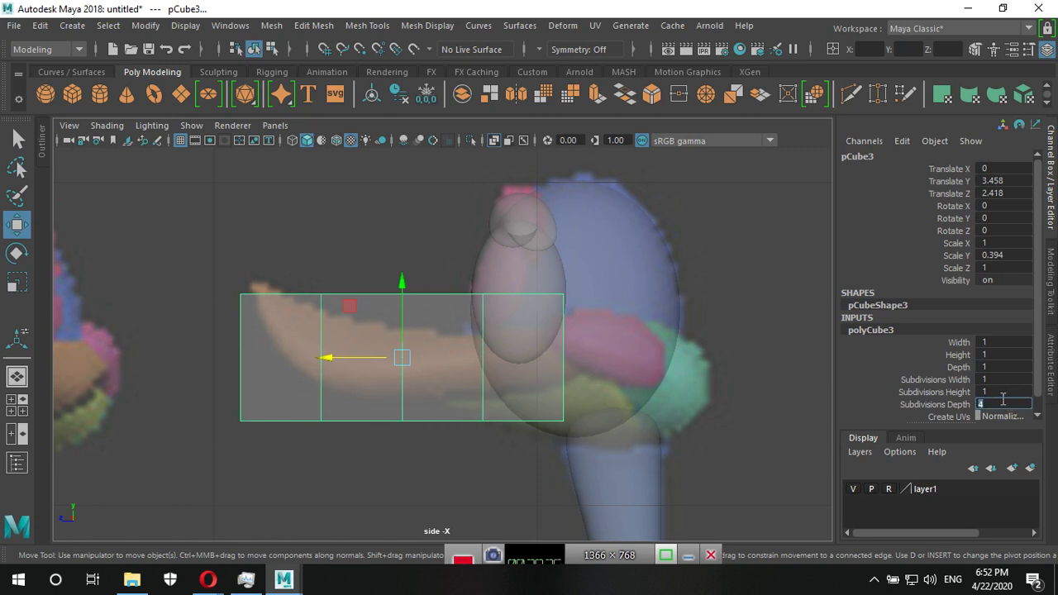
left_click(1000, 388)
left_click(1001, 379, "ctrl")
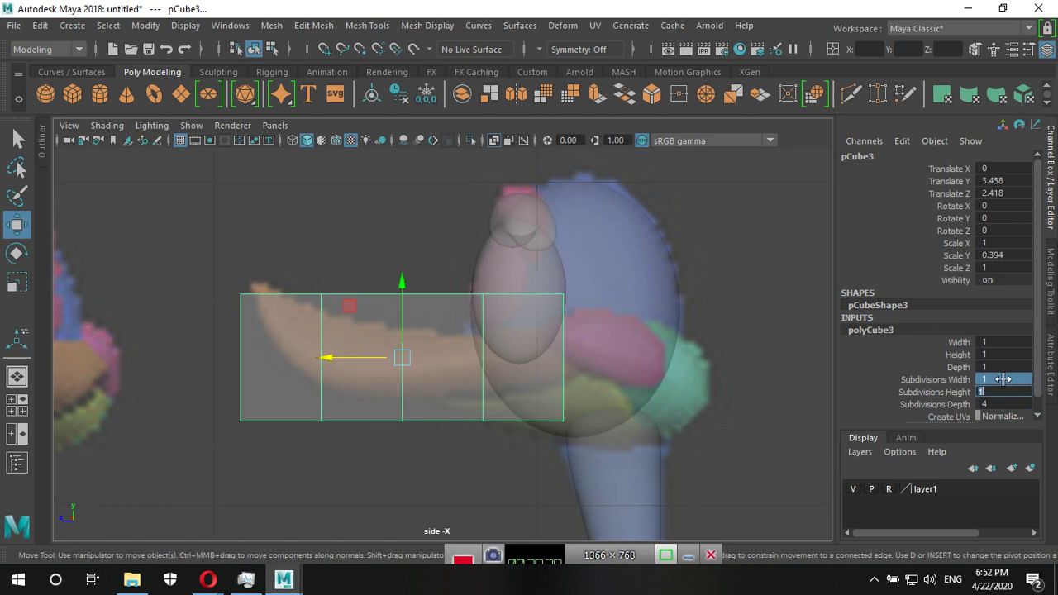
type("2")
key("Return")
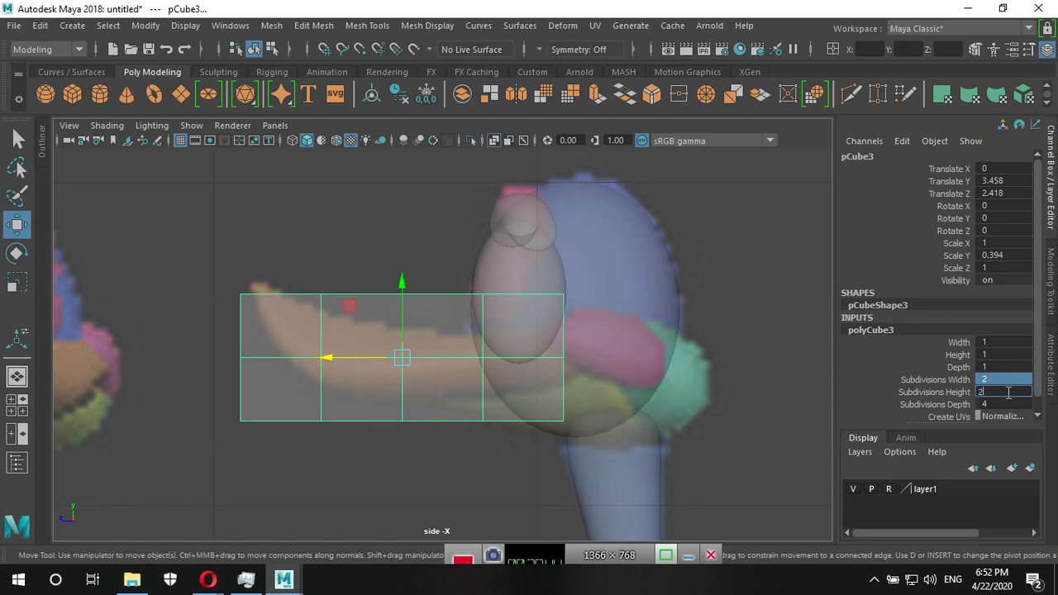
left_click(1011, 367)
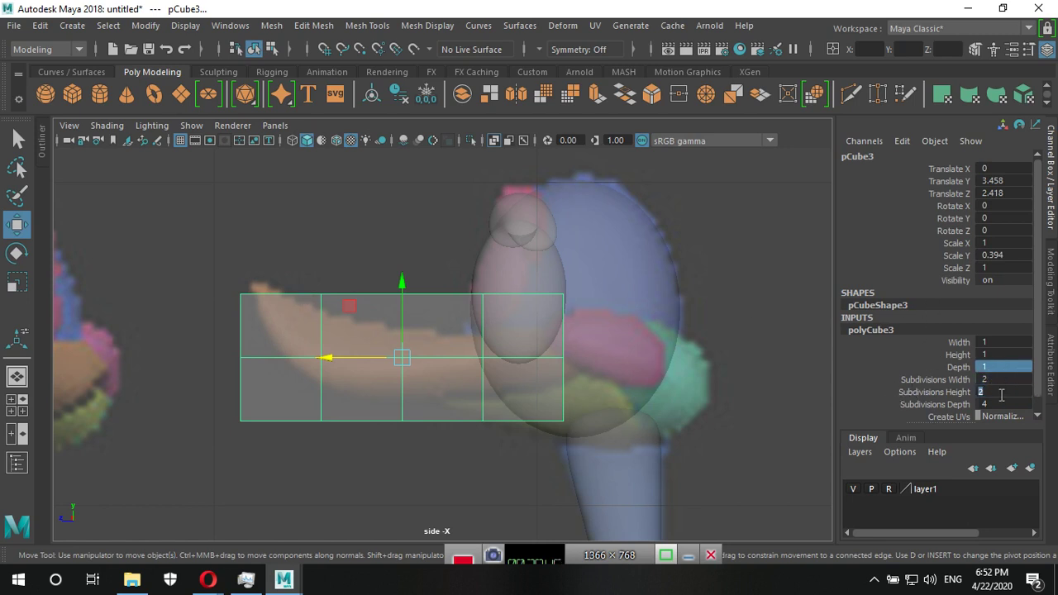
type("1")
key("Return")
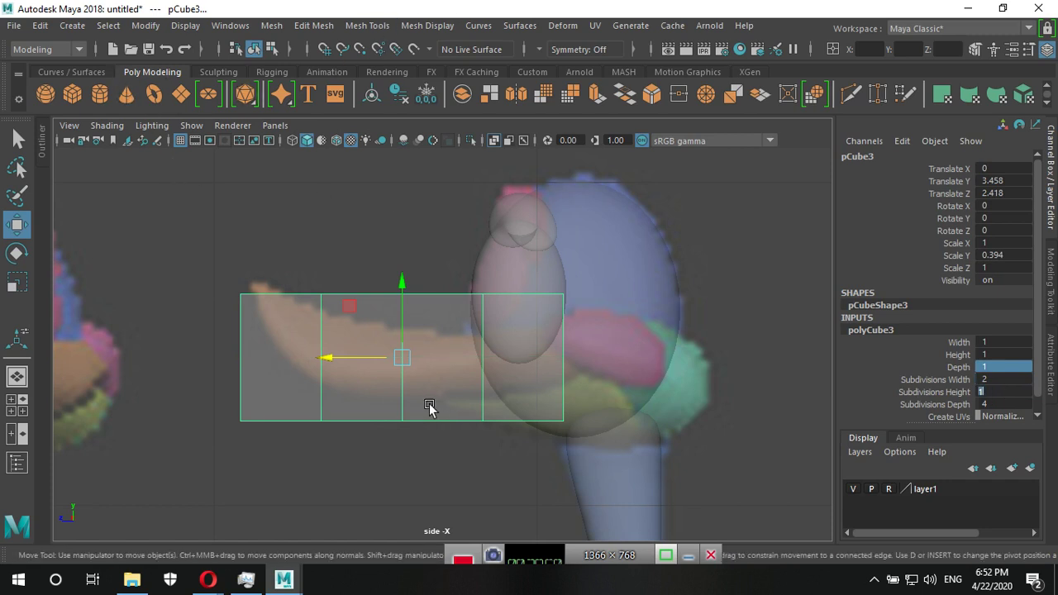
right_click_drag(425, 152, 377, 155)
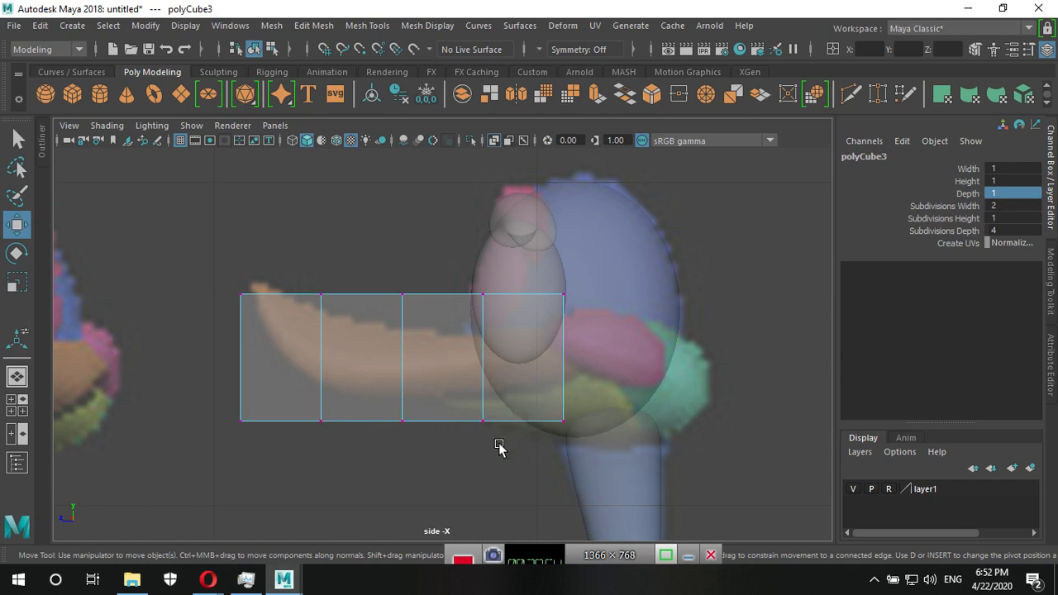
Raise the five bottom vertices so they follow the beak's underside.
left_click(242, 422)
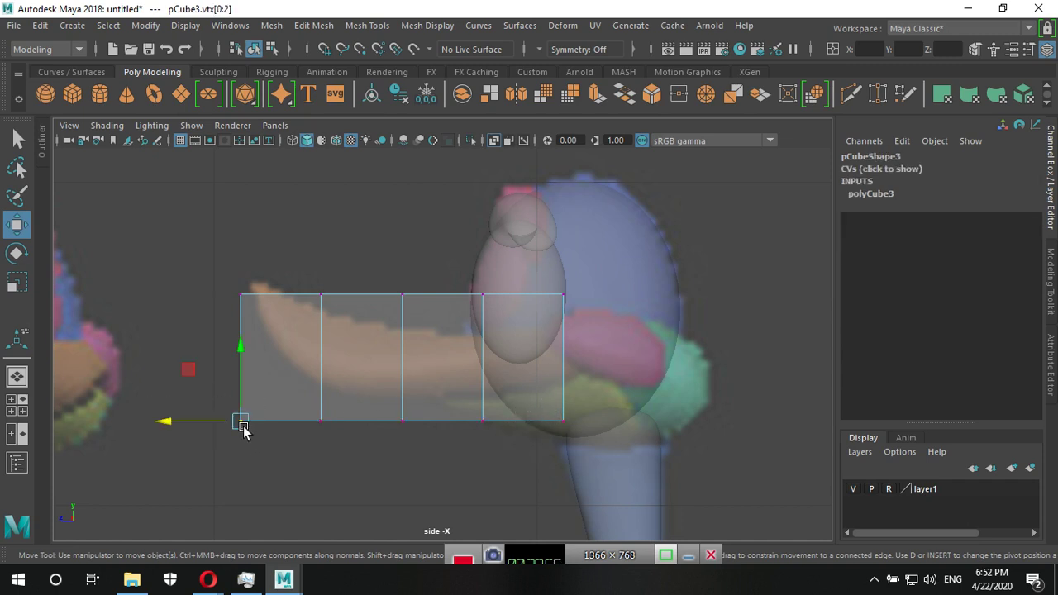
left_click_drag(245, 423, 258, 347)
left_click(321, 421)
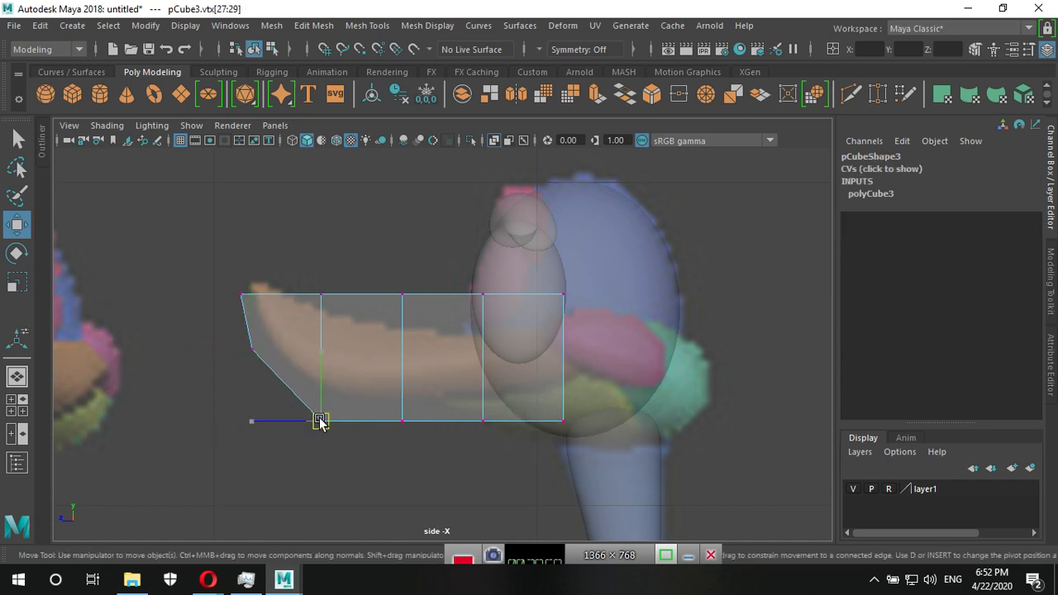
left_click_drag(319, 421, 315, 398)
left_click(402, 421)
left_click_drag(409, 422, 413, 412)
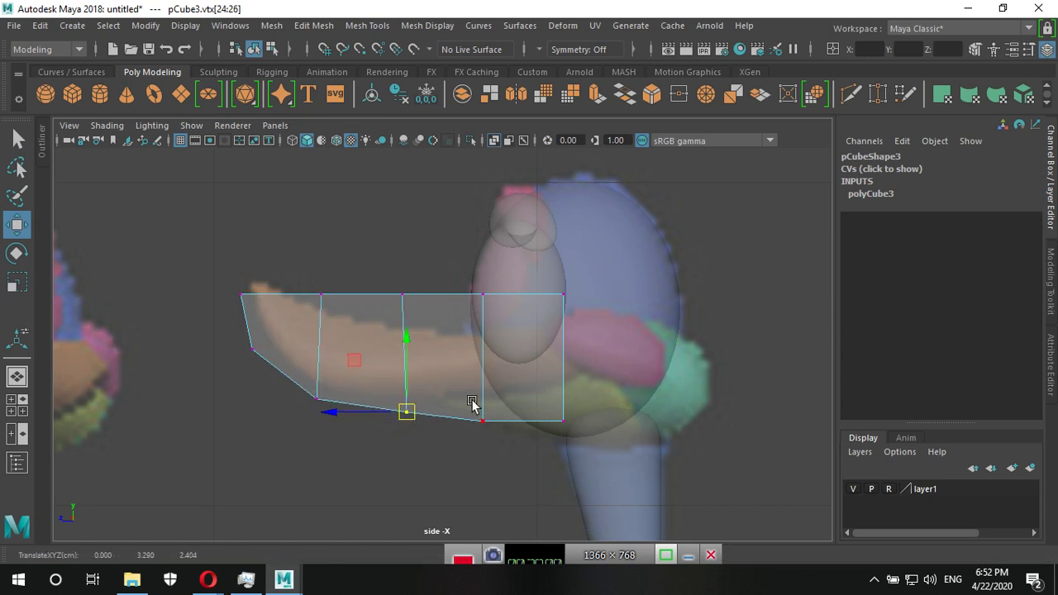
left_click(486, 424)
left_click_drag(486, 425, 497, 403)
left_click(568, 421)
left_click_drag(572, 421, 579, 389)
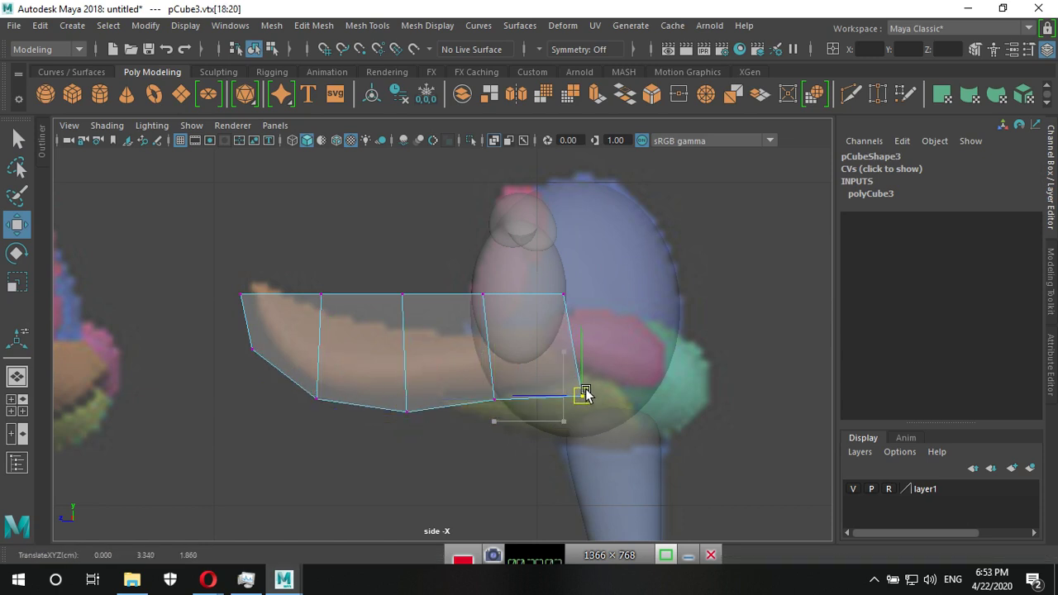
Lower the top vertices to the beak's upper edge and refine the tip vertices.
left_click(321, 293)
left_click(403, 295)
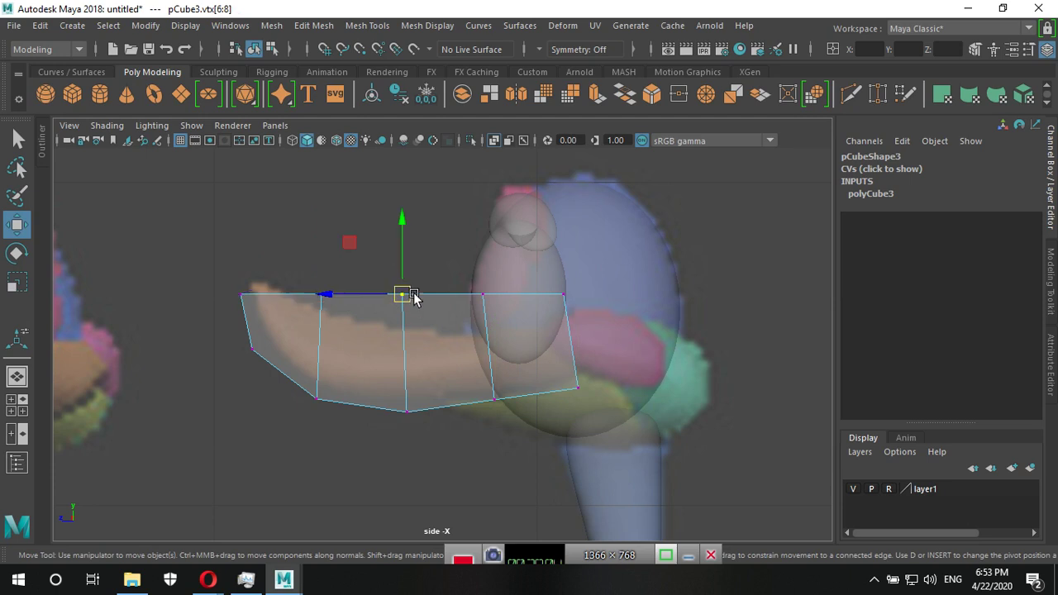
left_click_drag(402, 295, 405, 313)
left_click(484, 294)
left_click_drag(490, 296, 491, 322)
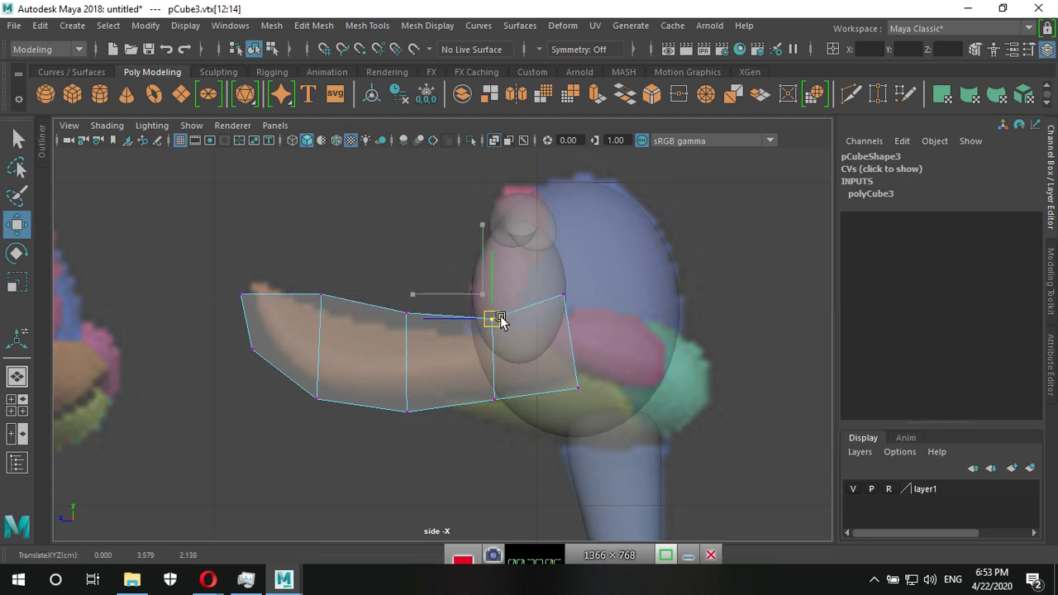
left_click(563, 295)
left_click_drag(566, 304, 567, 314)
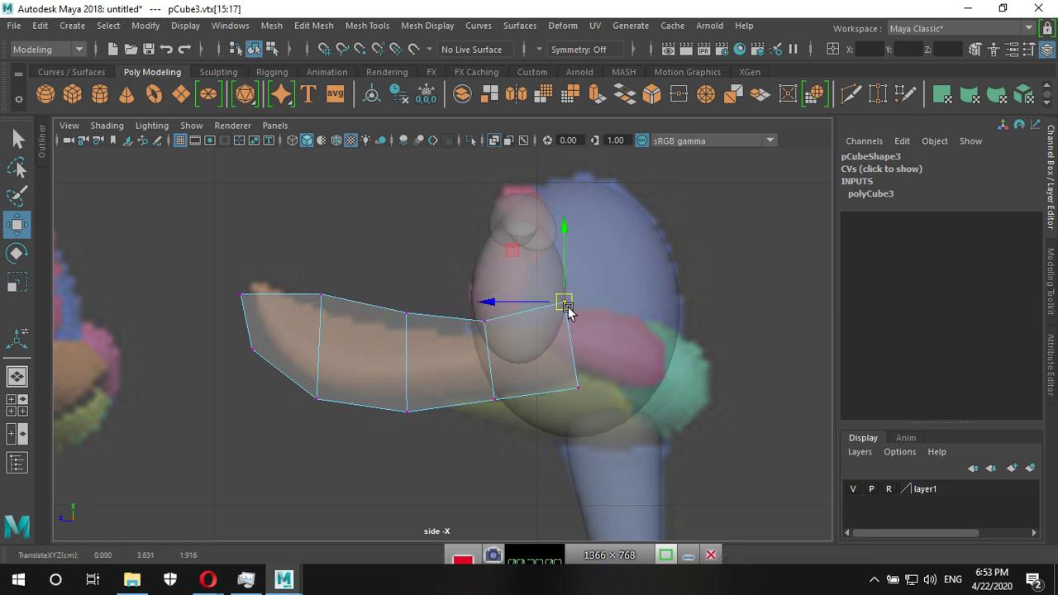
left_click(241, 296)
left_click_drag(239, 302, 243, 276)
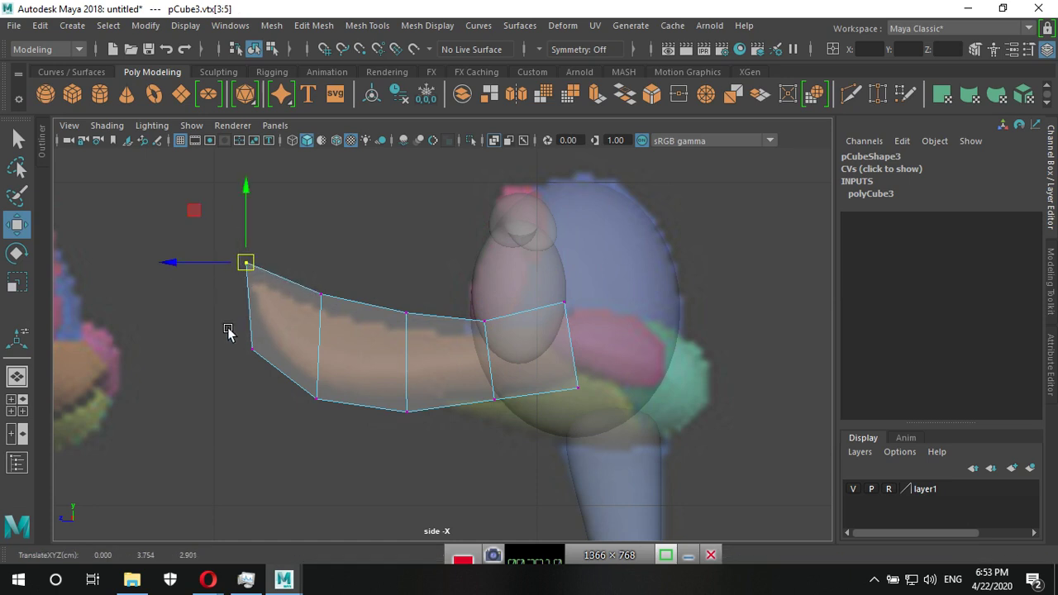
left_click(252, 349)
left_click_drag(257, 357, 248, 328)
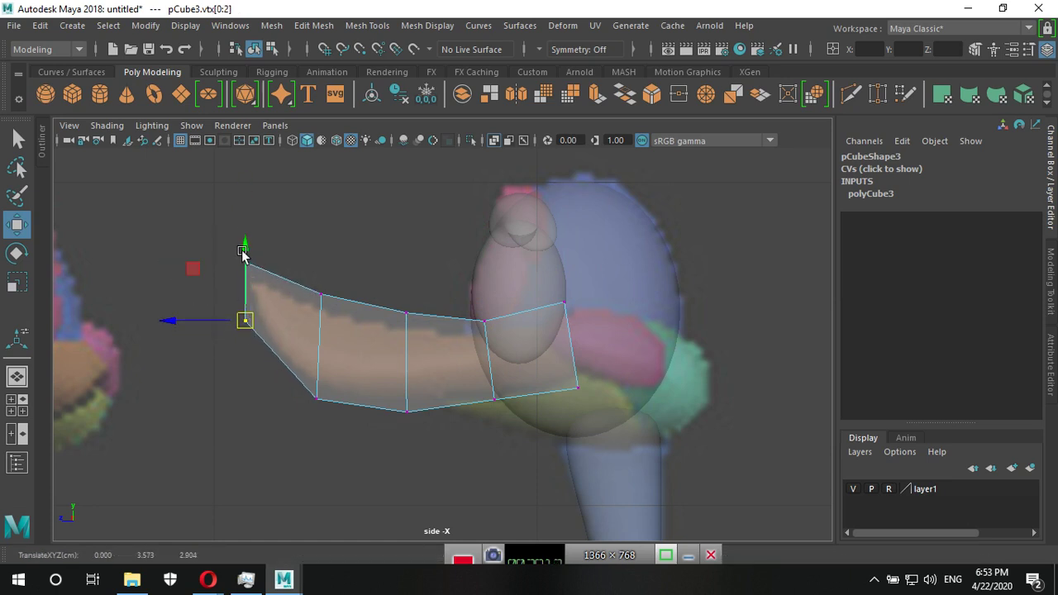
left_click(247, 267)
left_click(247, 318)
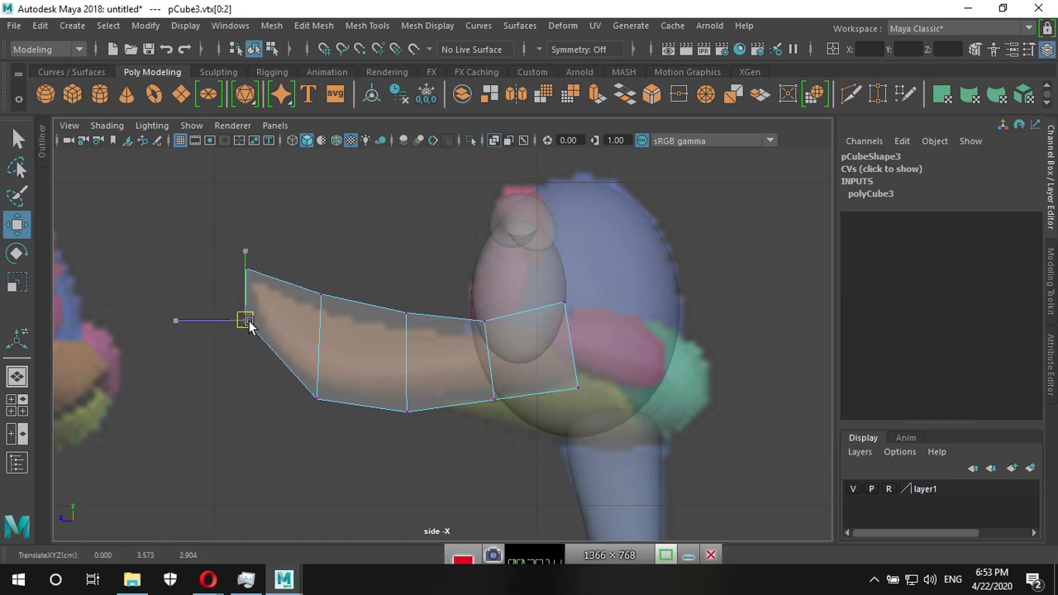
Delete the left-half faces of pCube3 in the front view.
key("space")
key("space")
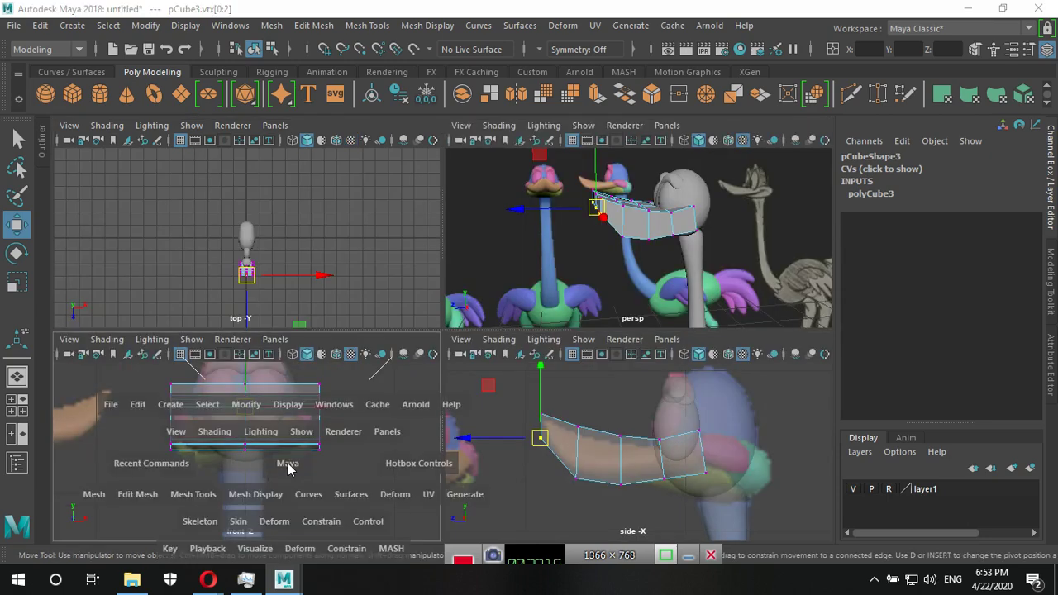
middle_click_drag(363, 383, 446, 413, "alt")
right_click_drag(446, 413, 600, 427, "alt")
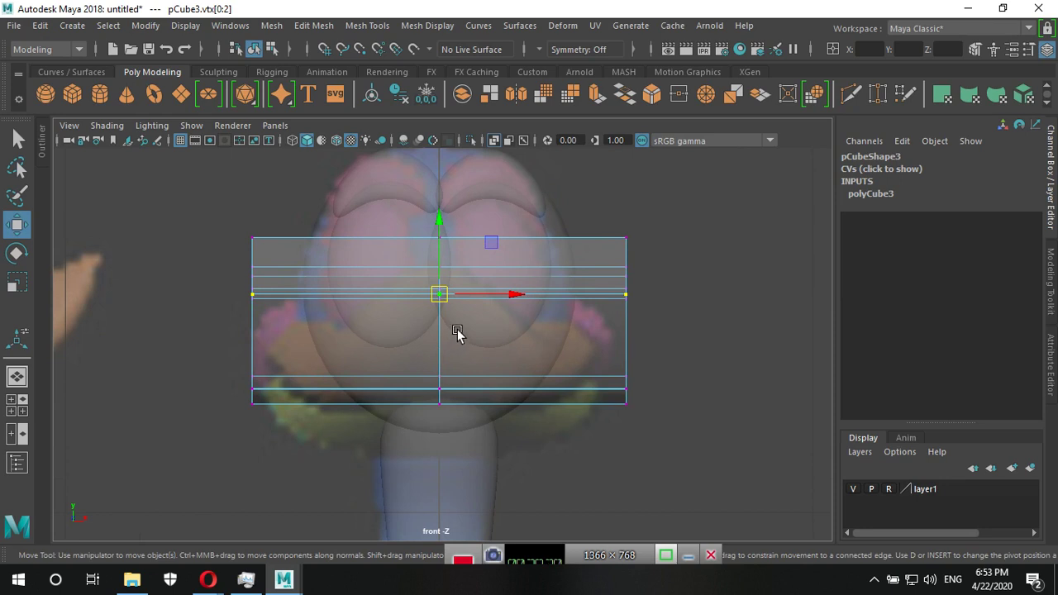
right_click_drag(373, 320, 371, 193)
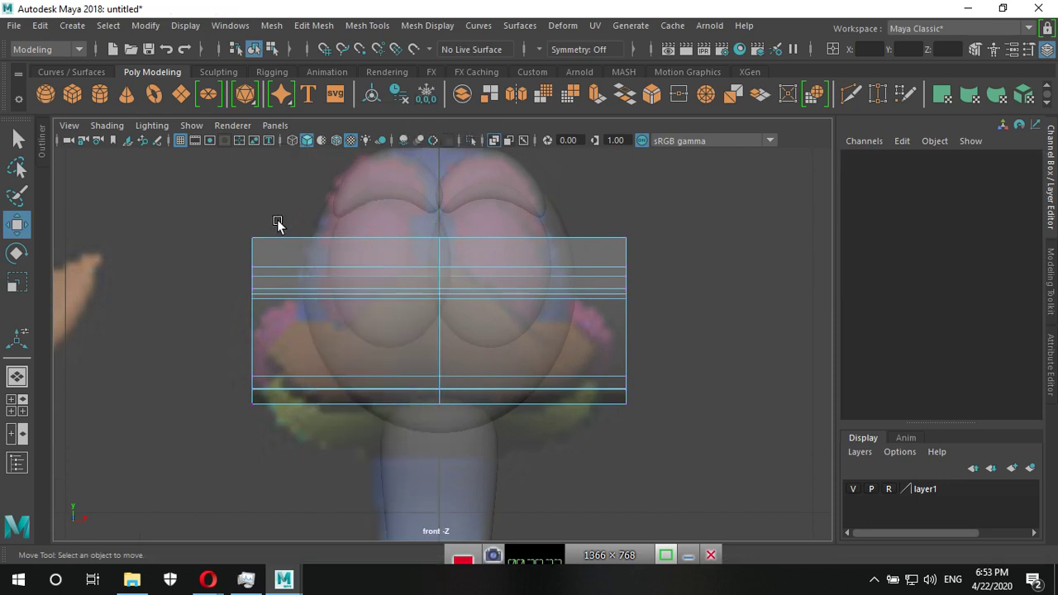
mouse_move(206, 200)
left_mouse_down()
mouse_move(295, 337)
mouse_move(291, 471)
left_mouse_up()
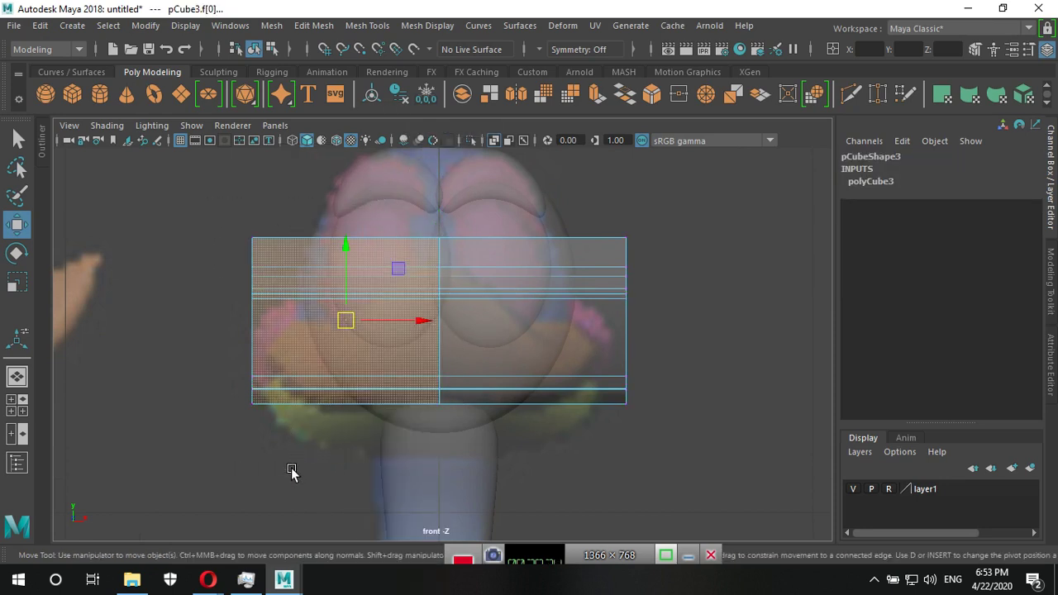
key("Delete")
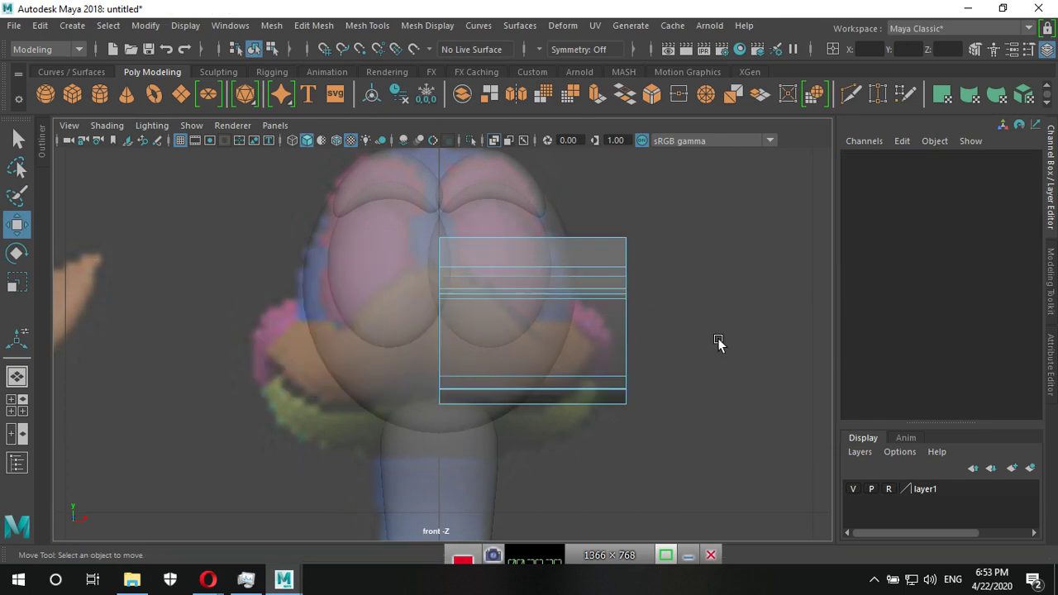
Orbit the perspective view to check the half plane, then return to the maximised front view.
key("space")
key("space")
mouse_move(485, 385)
left_mouse_down("alt")
mouse_move(580, 416)
mouse_move(626, 384)
mouse_move(561, 407)
mouse_move(663, 400)
mouse_move(656, 438)
mouse_move(538, 400)
mouse_move(562, 343)
mouse_move(560, 386)
mouse_move(442, 408)
mouse_move(546, 402)
left_mouse_up("alt")
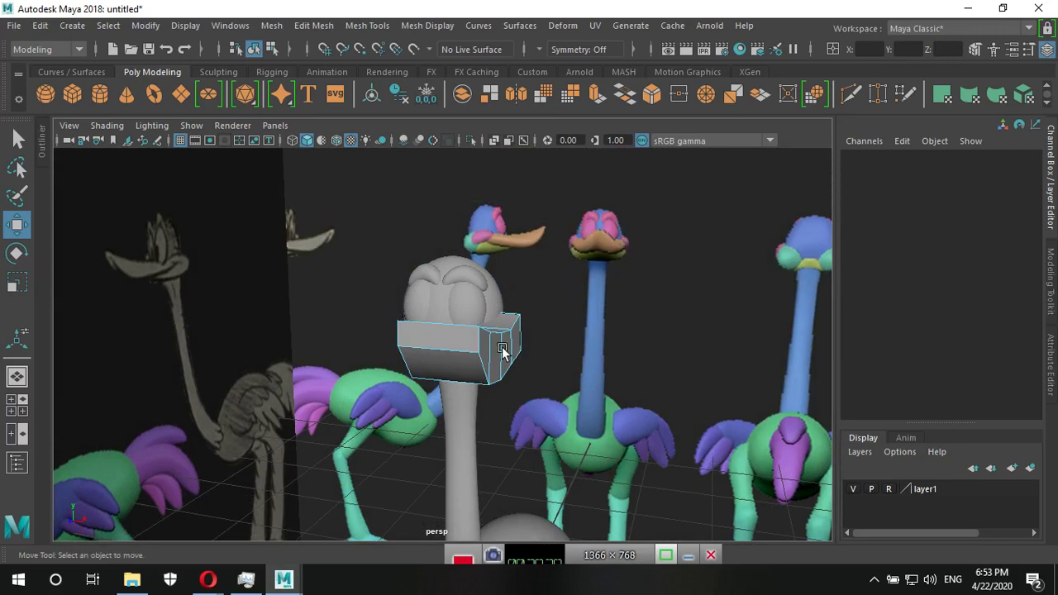
key("space")
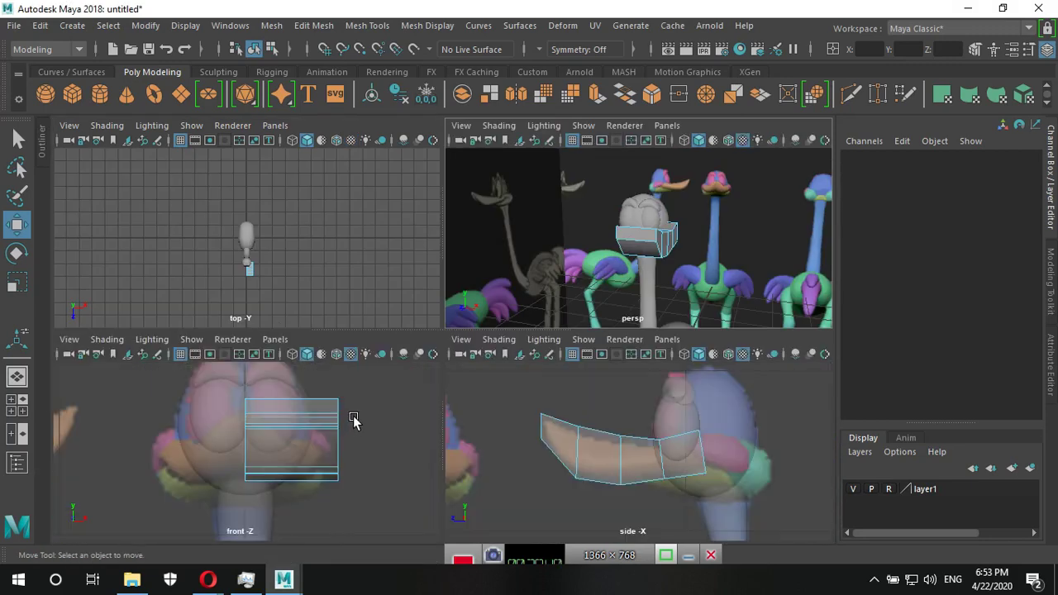
key("space")
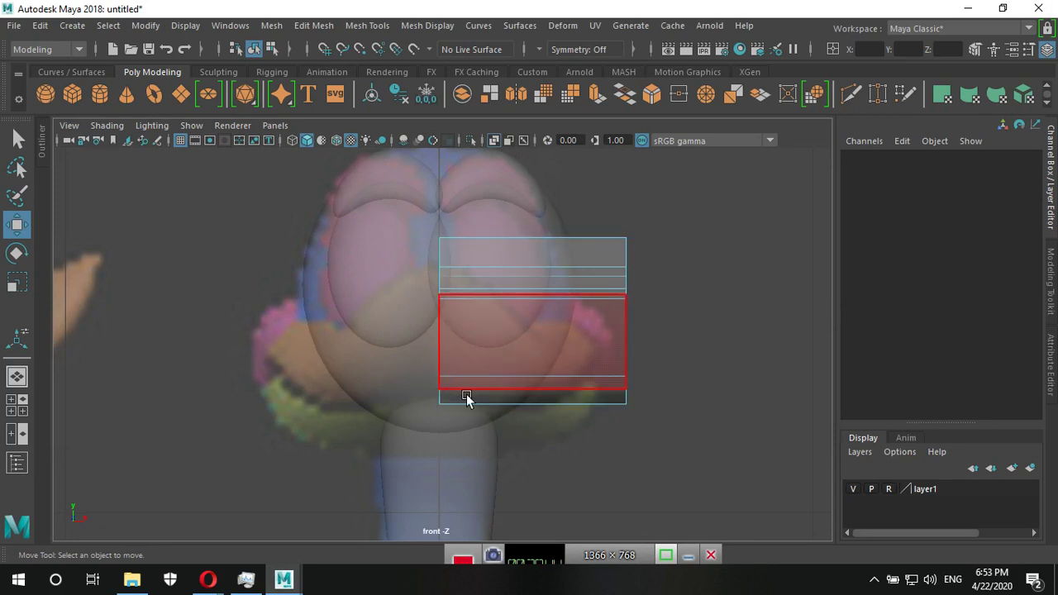
Insert a vertical edge loop with Multi-Cut and shift the vertex columns left toward the centre.
left_click(851, 94)
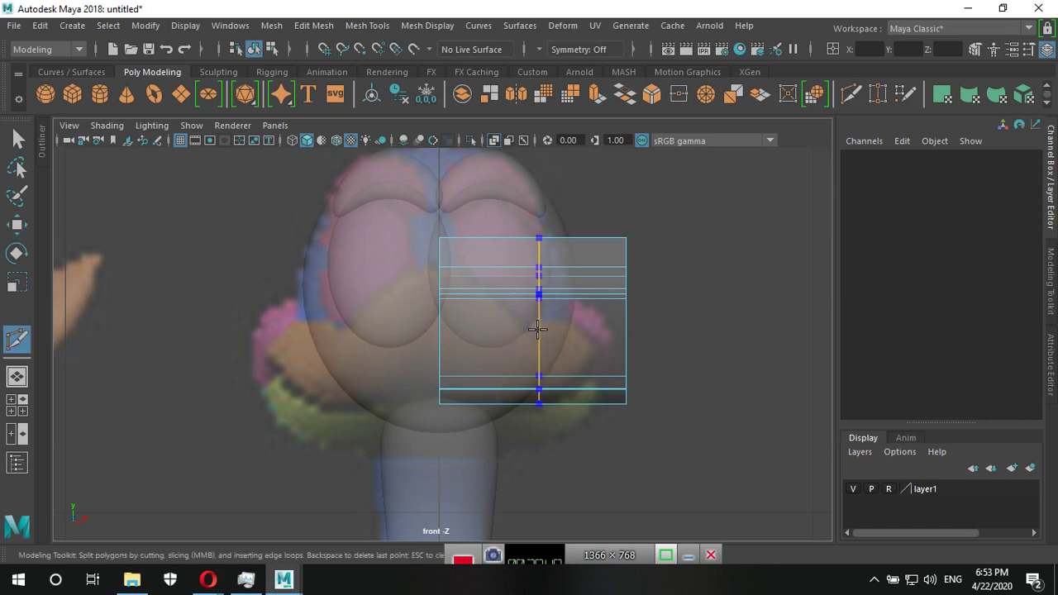
left_click(532, 330, "ctrl")
key("w")
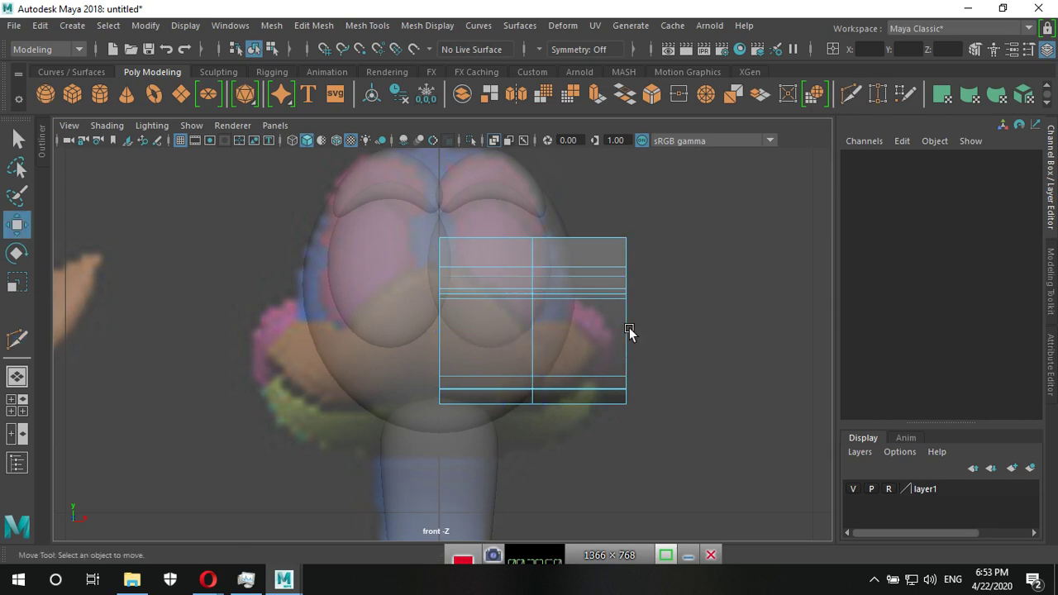
right_click_drag(622, 271, 578, 169)
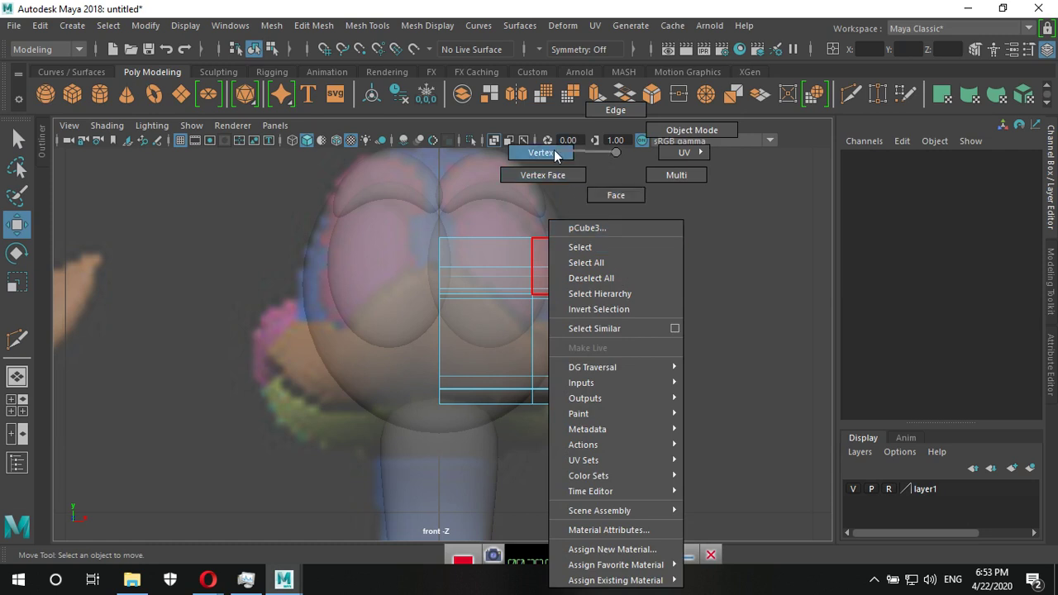
left_click_drag(585, 199, 676, 411)
left_click_drag(711, 321, 683, 321)
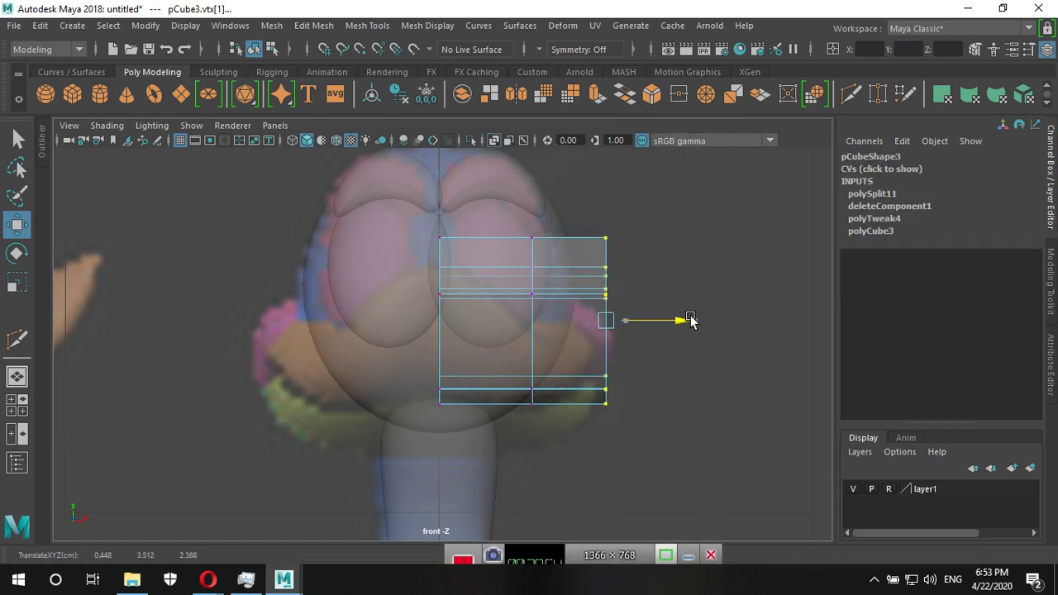
left_click_drag(503, 229, 547, 459)
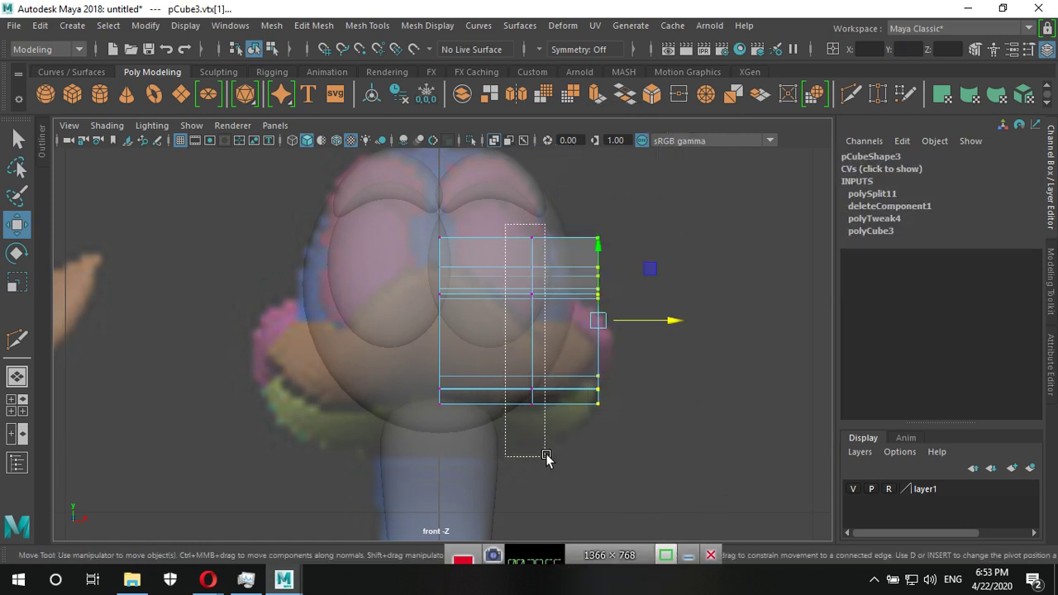
left_click_drag(608, 321, 586, 326)
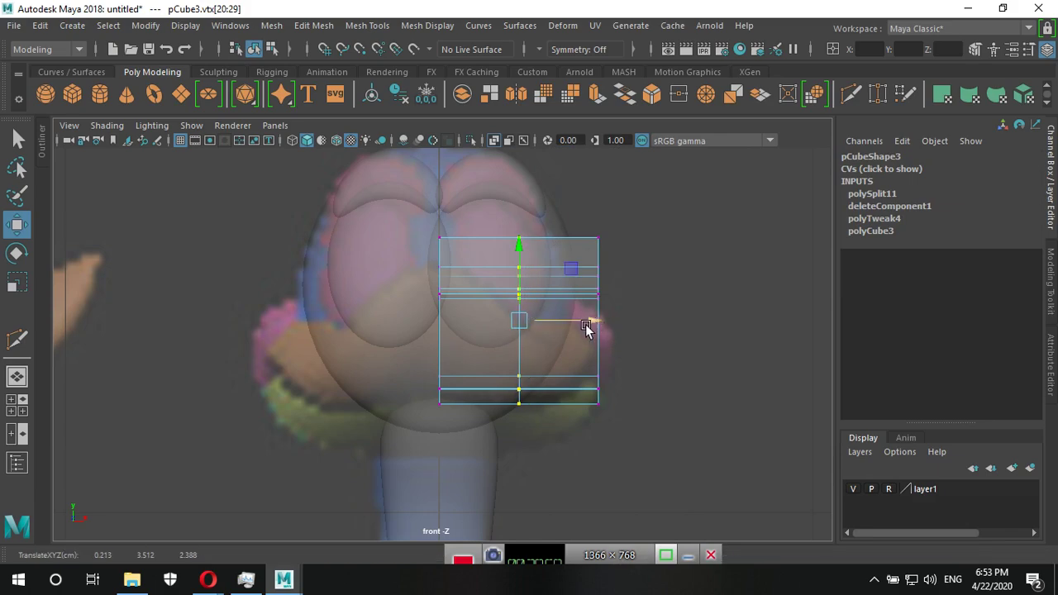
Inspect the plane in perspective, turn off X-Ray, and select the wireframe sphere.
key("space")
mouse_move(569, 437)
left_mouse_down("alt")
mouse_move(436, 454)
mouse_move(406, 501)
mouse_move(531, 537)
mouse_move(520, 472)
mouse_move(507, 465)
mouse_move(557, 427)
mouse_move(667, 395)
left_mouse_up("alt")
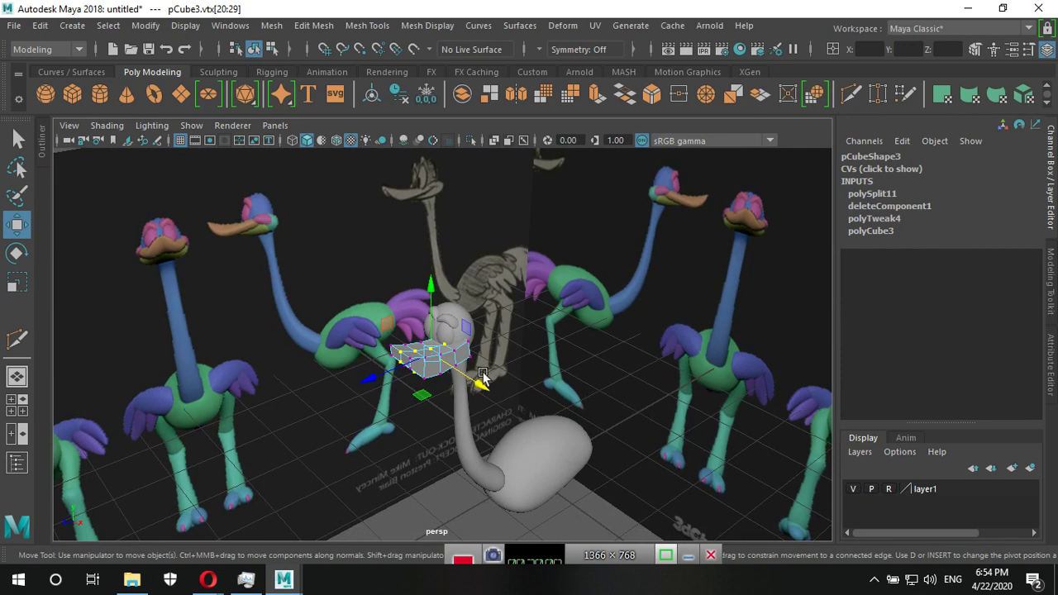
mouse_move(466, 366)
left_mouse_down("alt")
mouse_move(493, 421)
mouse_move(291, 357)
left_mouse_up("alt")
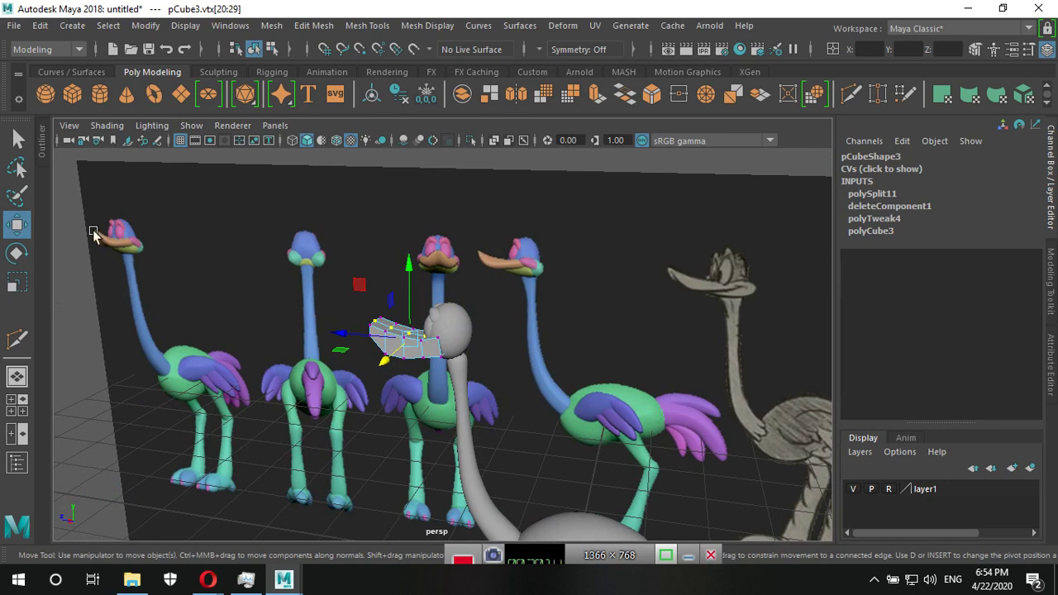
mouse_move(549, 392)
left_mouse_down("alt")
mouse_move(680, 394)
mouse_move(810, 425)
left_mouse_up("alt")
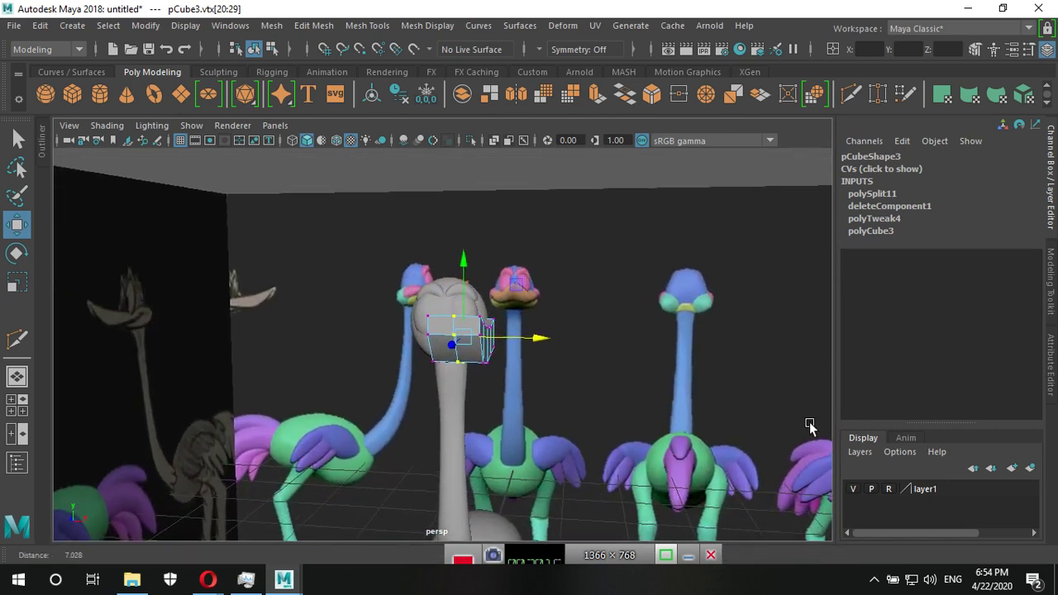
key("space")
key("space")
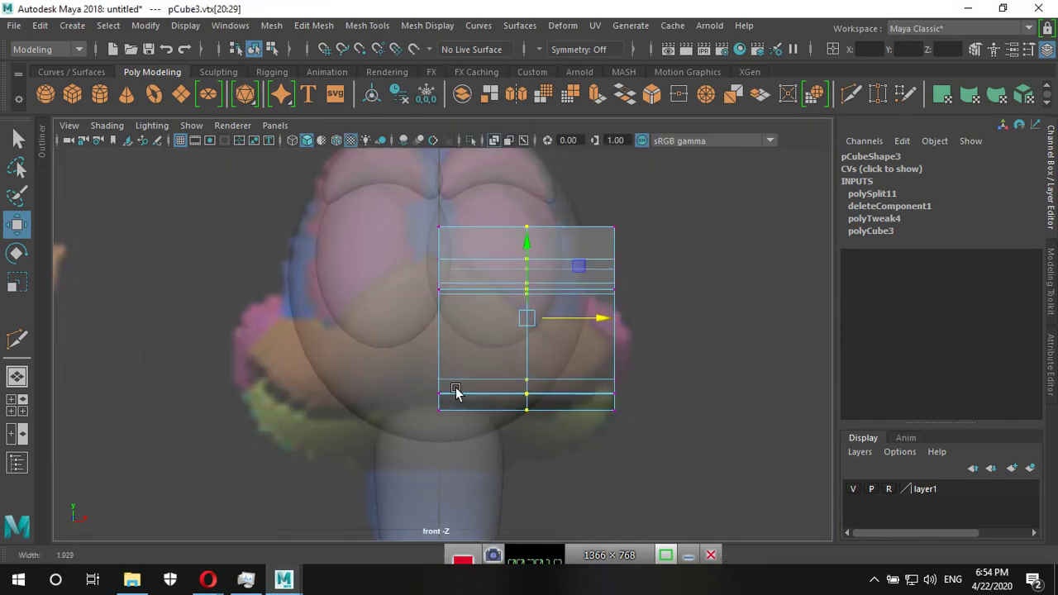
mouse_move(576, 418)
right_mouse_down("alt")
mouse_move(543, 406)
mouse_move(571, 406)
right_mouse_up("alt")
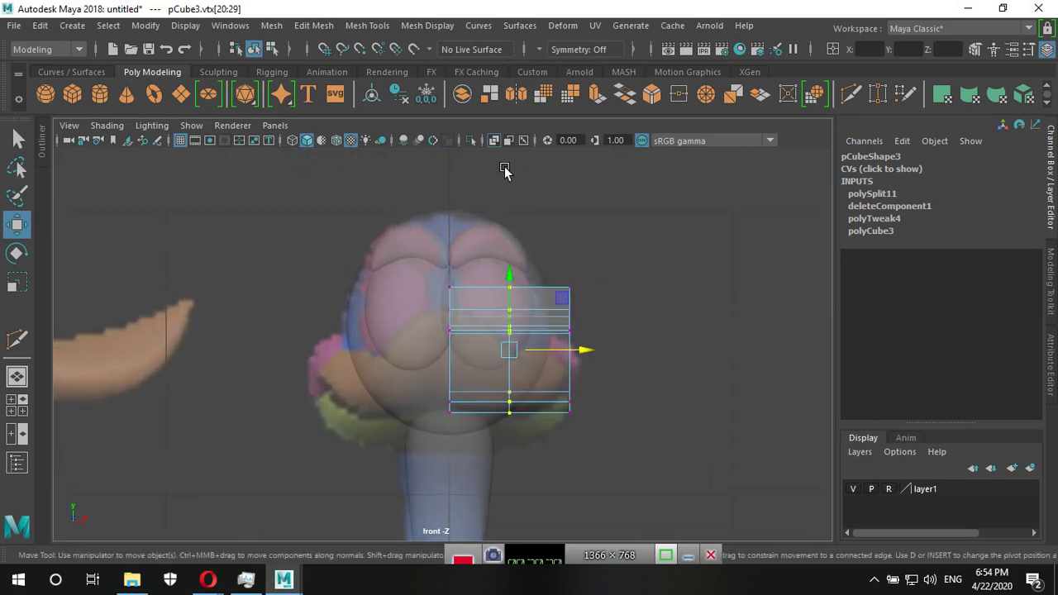
left_click(494, 140)
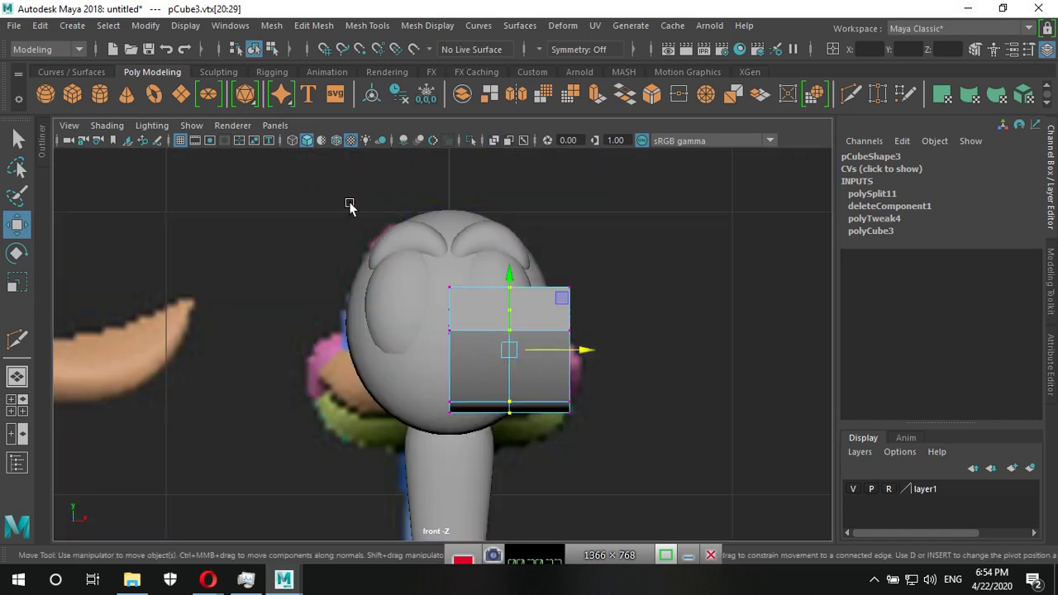
left_click_drag(374, 204, 538, 263)
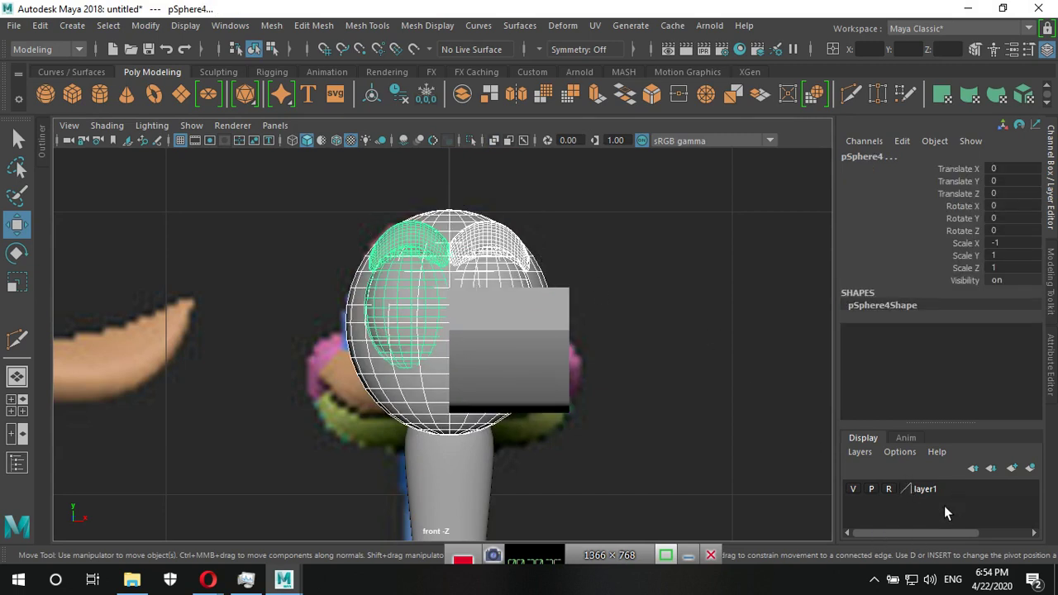
Put the sphere on a new hidden layer and assign lambert1 to the plane.
left_click(1030, 468)
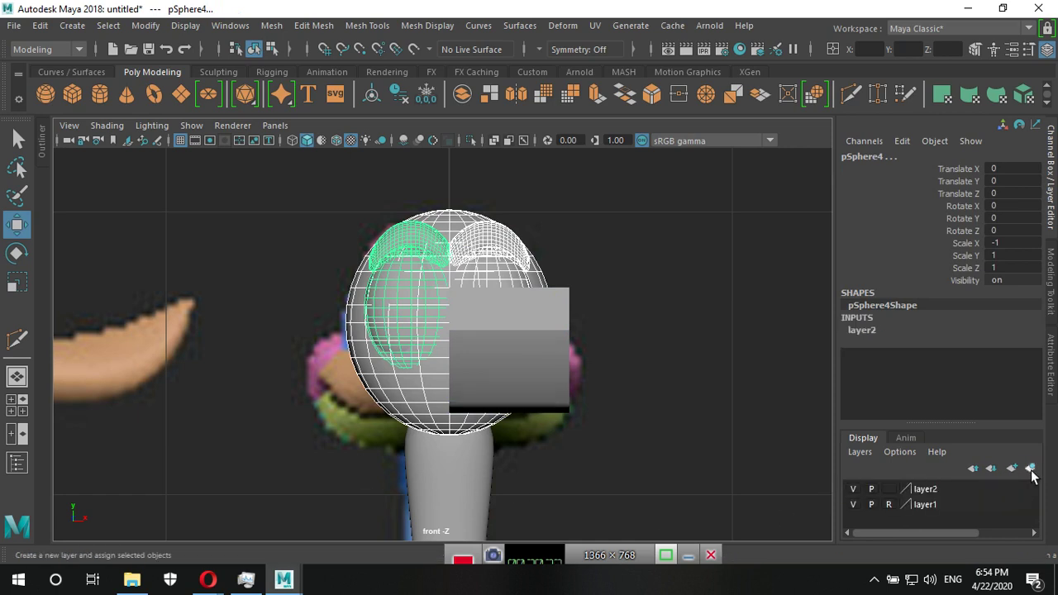
left_click(855, 489)
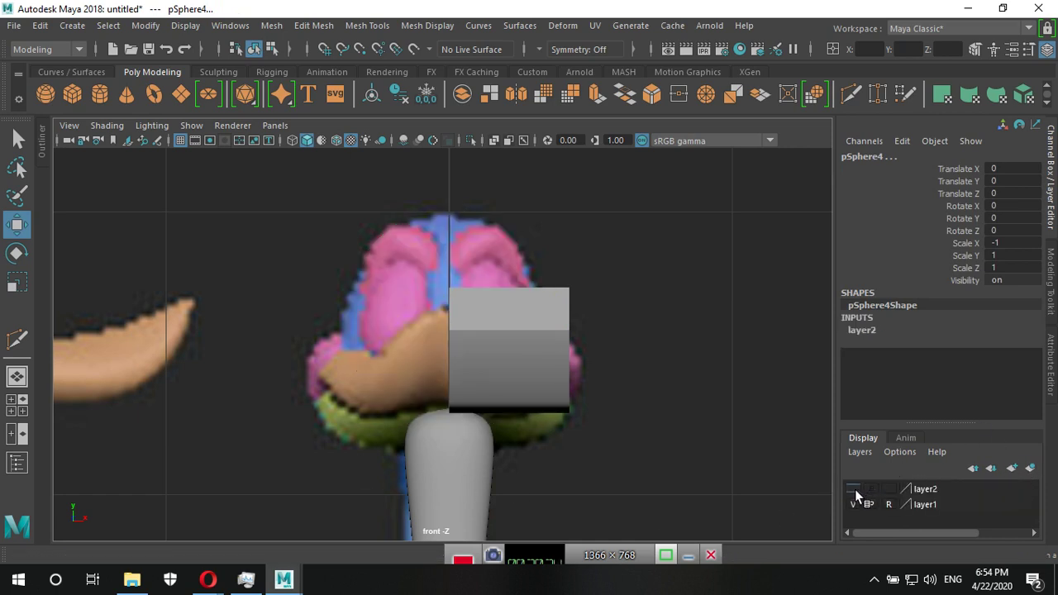
left_click(636, 372)
left_click(520, 331)
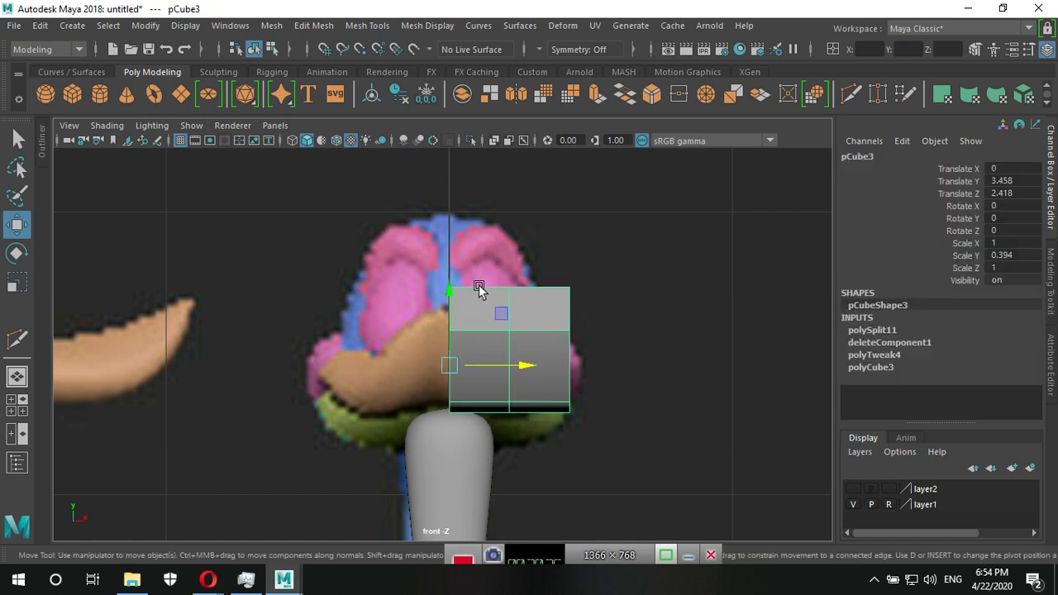
right_click_drag(535, 297, 660, 559)
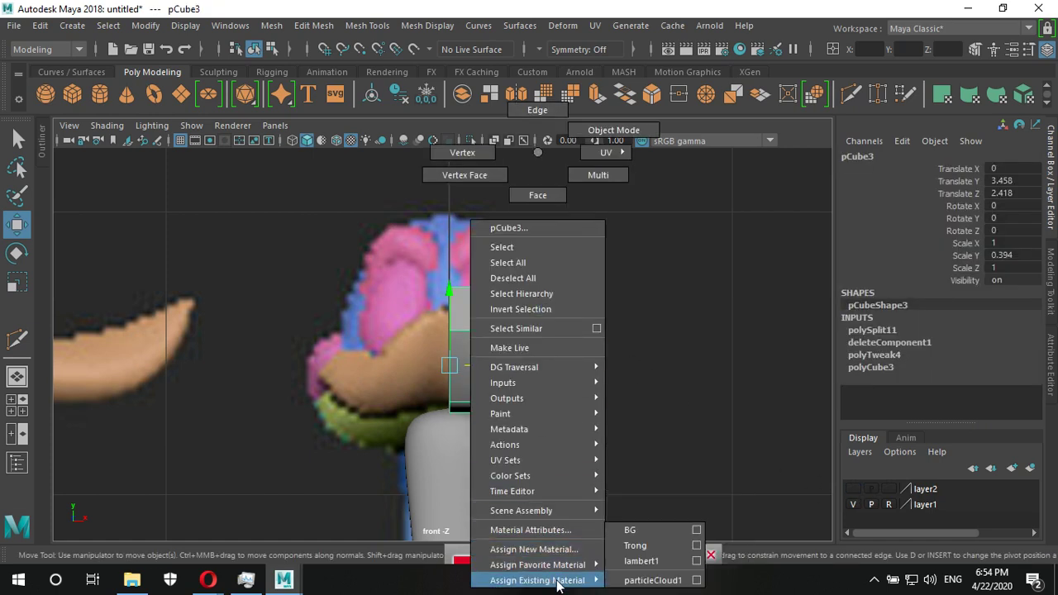
Lower the plane's top-right vertices toward the head.
scroll(703, 446, "up", 2)
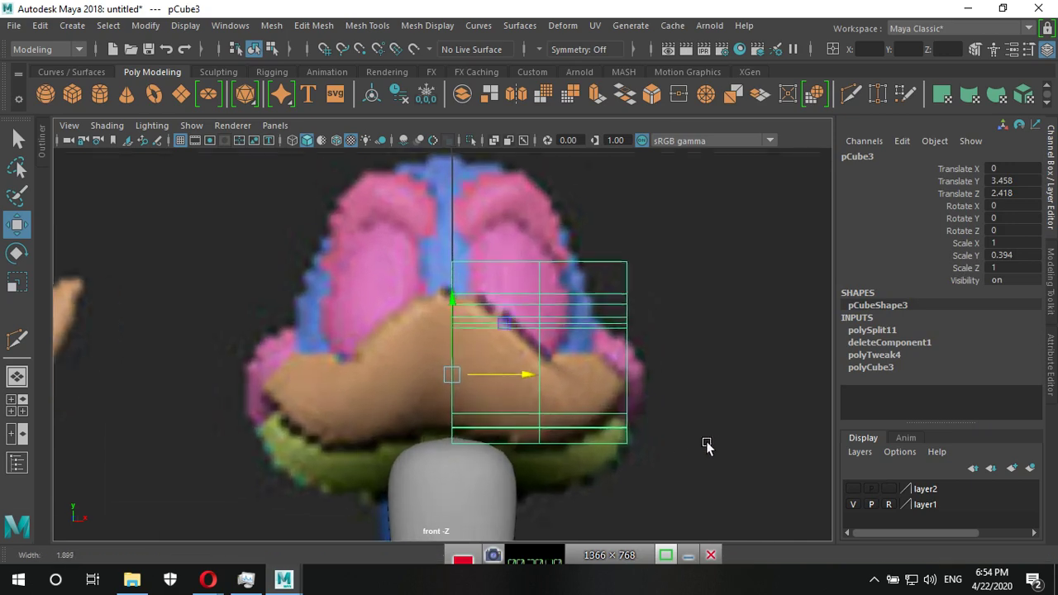
scroll(586, 402, "up", 3)
right_click_drag(519, 269, 461, 152)
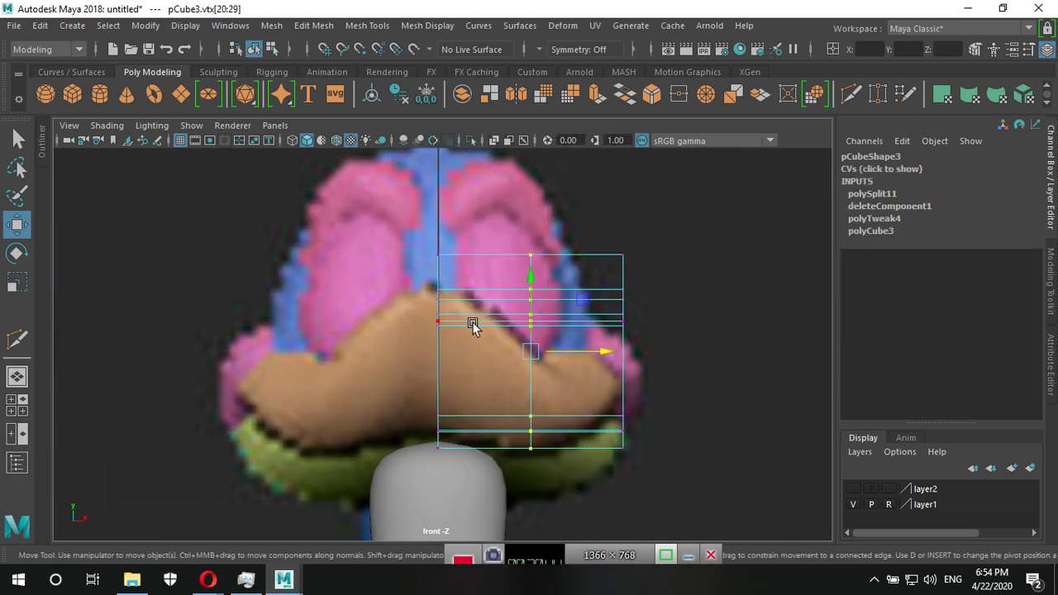
left_click_drag(587, 224, 680, 269)
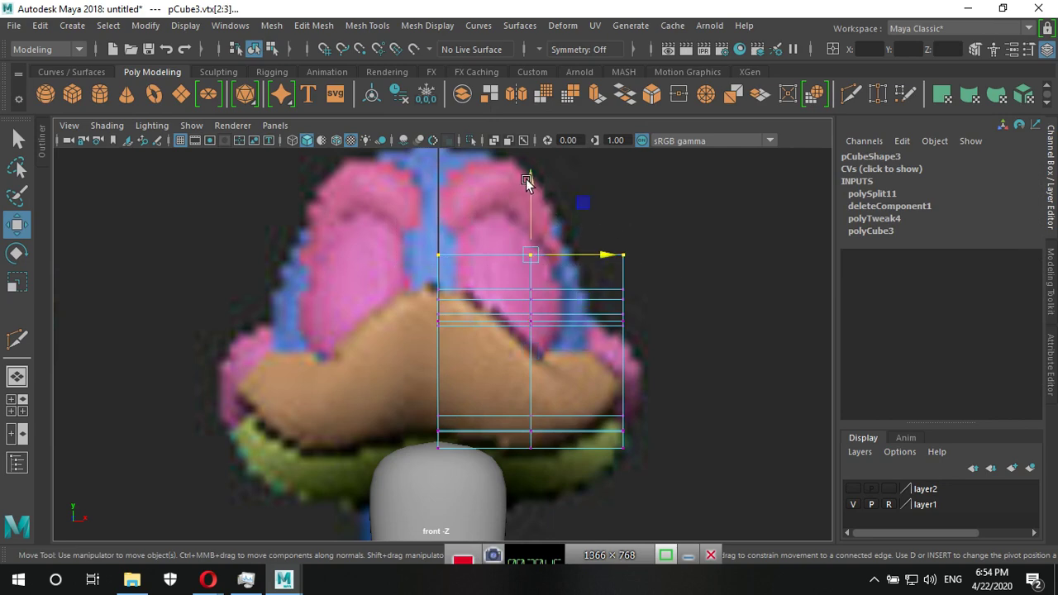
left_click_drag(531, 177, 532, 209)
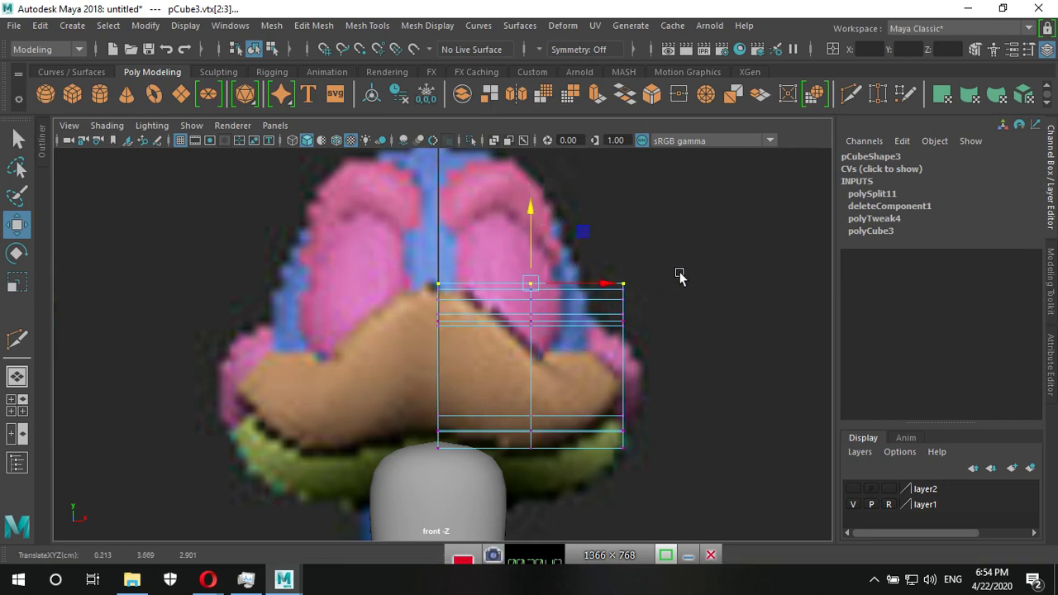
key("space")
key("space")
right_click_drag(514, 427, 595, 424, "alt")
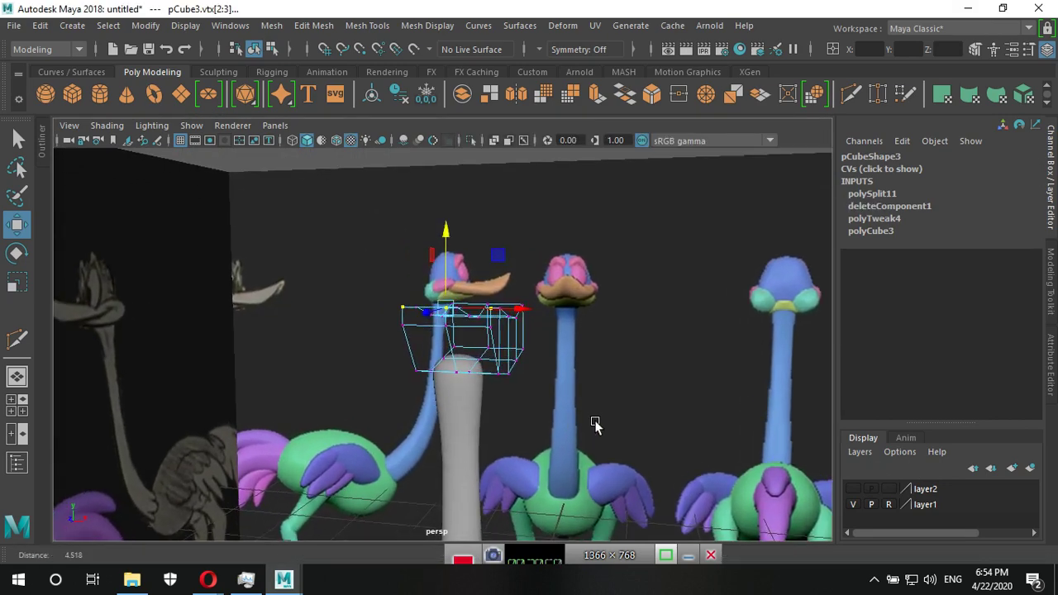
mouse_move(595, 424)
left_mouse_down("alt")
mouse_move(630, 378)
mouse_move(455, 427)
left_mouse_up("alt")
key("space")
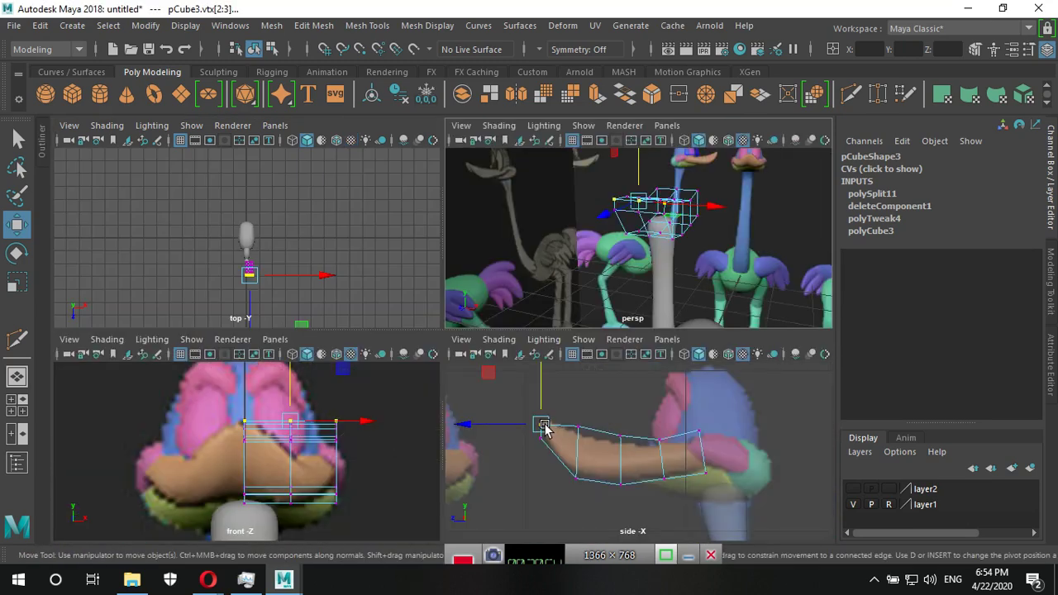
Nudge the top vertices and slide the top-right corner vertex further left.
left_click_drag(542, 425, 541, 418)
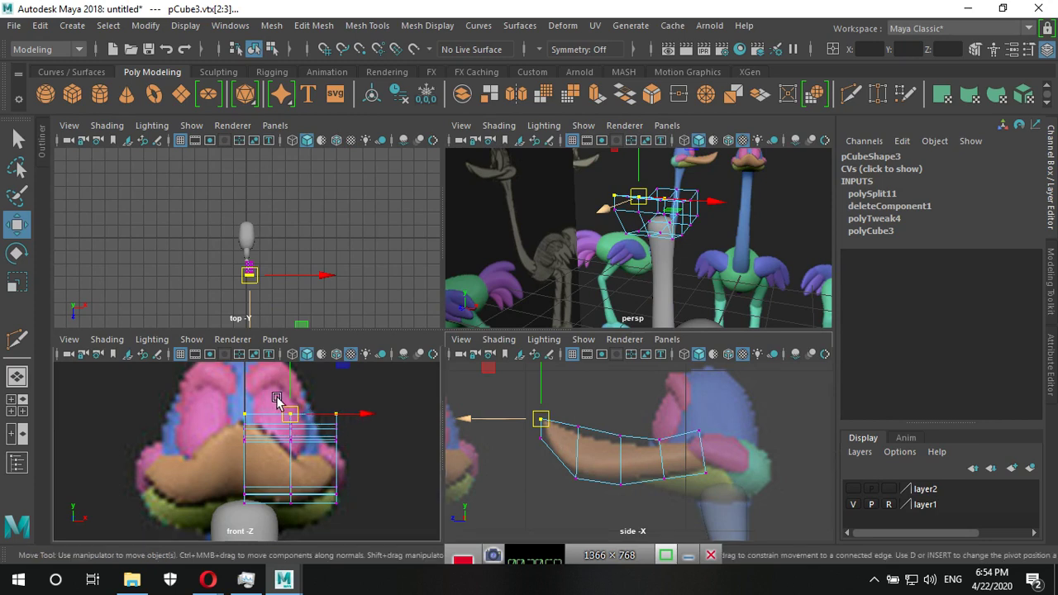
left_click(335, 415)
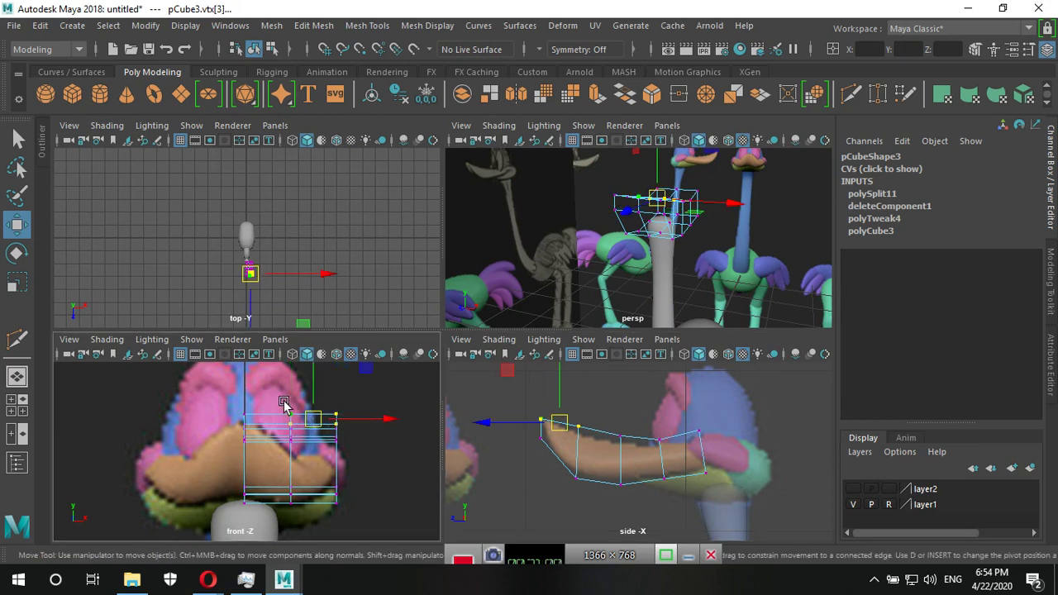
mouse_move(279, 400)
left_mouse_down()
mouse_move(376, 420)
mouse_move(297, 418)
left_mouse_up()
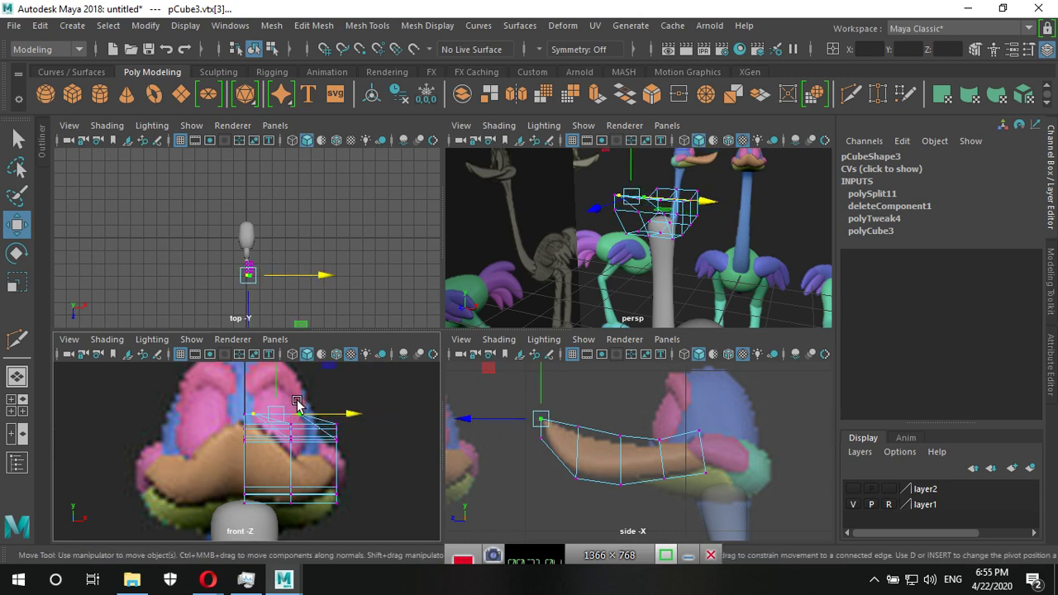
left_click_drag(376, 418, 347, 416)
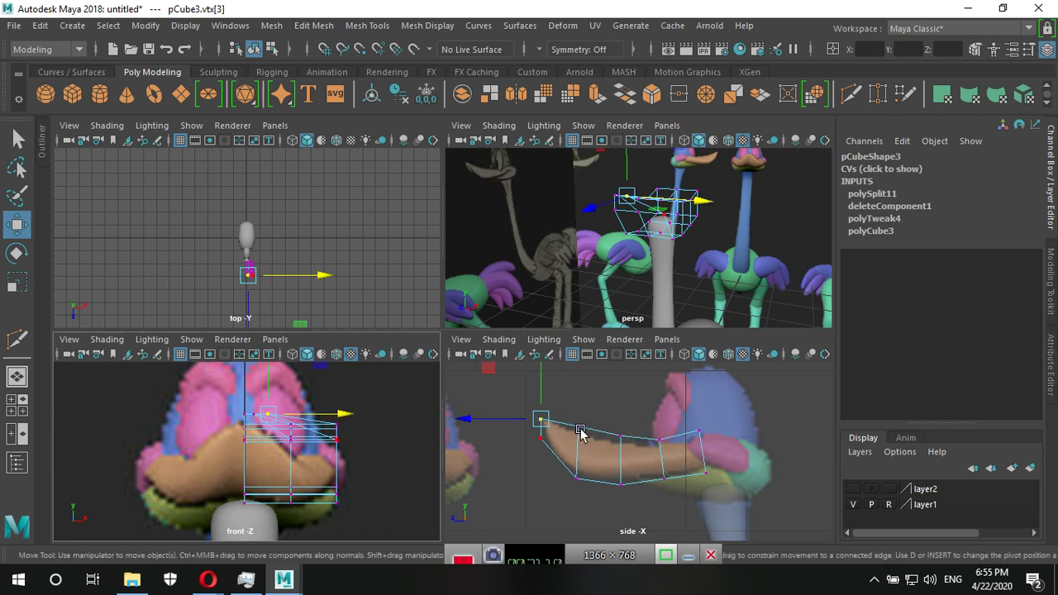
key("Down")
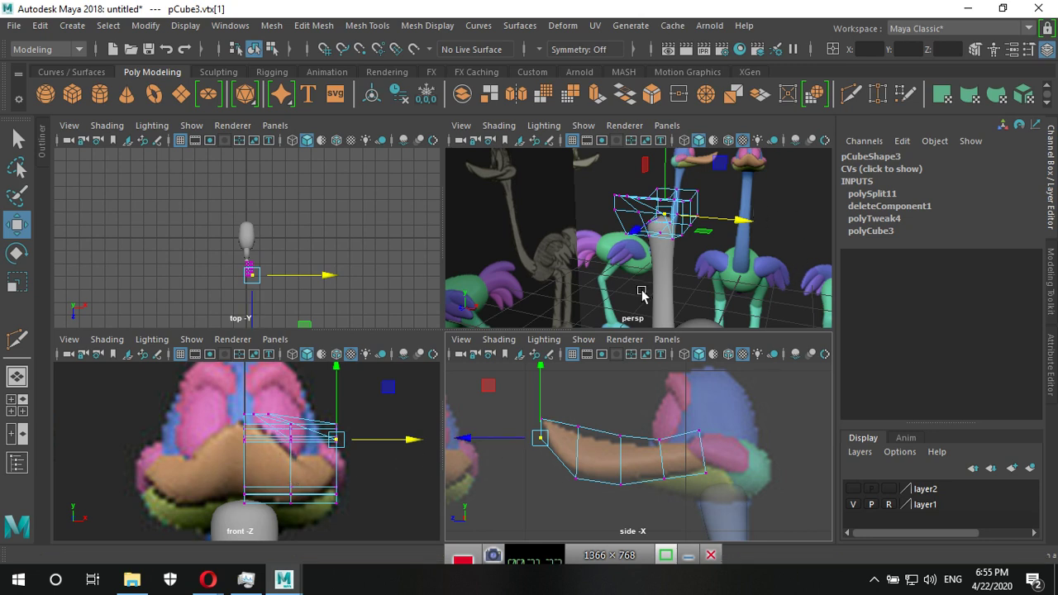
Orbit around the cage, select vertices on it, and switch to edge selection.
mouse_move(641, 293)
left_mouse_down("alt")
mouse_move(686, 319)
mouse_move(698, 307)
left_mouse_up("alt")
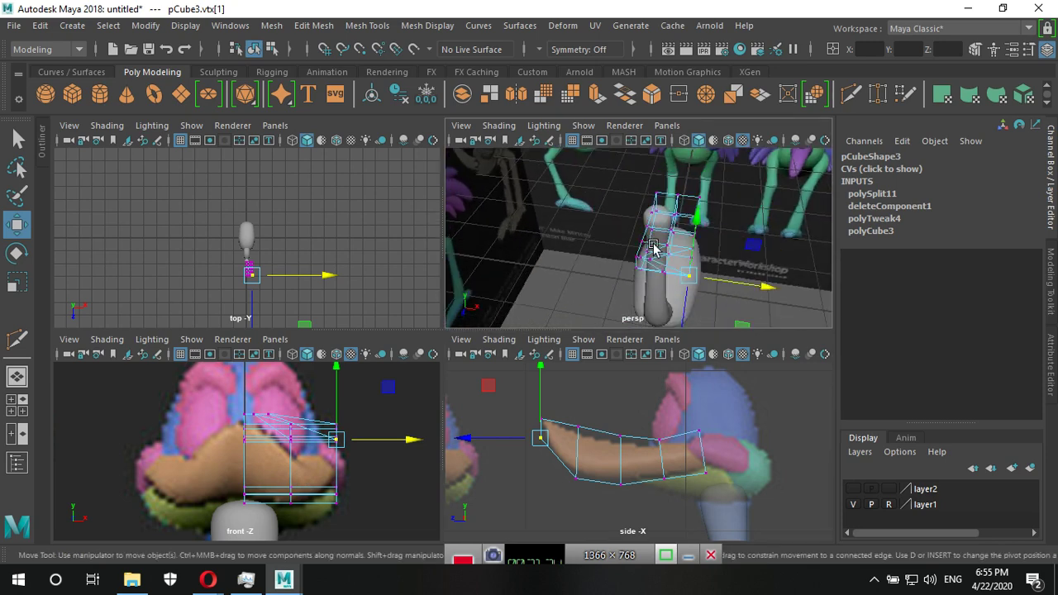
mouse_move(653, 246)
left_mouse_down("alt")
mouse_move(670, 284)
mouse_move(755, 299)
mouse_move(703, 259)
mouse_move(690, 289)
mouse_move(661, 284)
mouse_move(704, 243)
mouse_move(713, 286)
mouse_move(661, 305)
left_mouse_up("alt")
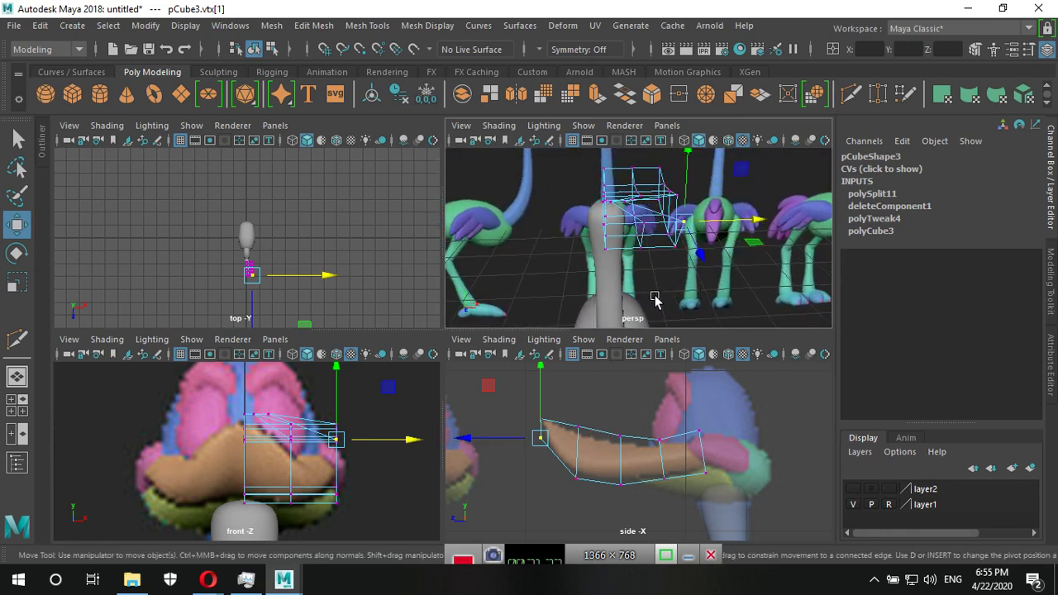
left_click(656, 300)
mouse_move(642, 219)
left_mouse_down()
mouse_move(718, 227)
mouse_move(701, 226)
left_mouse_up()
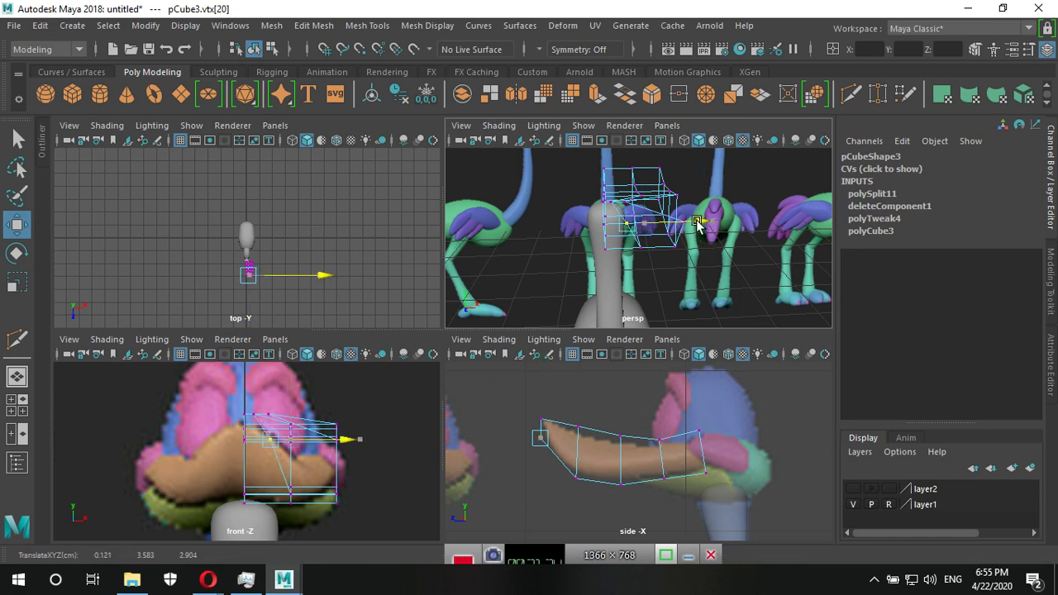
right_click_drag(653, 240, 643, 107)
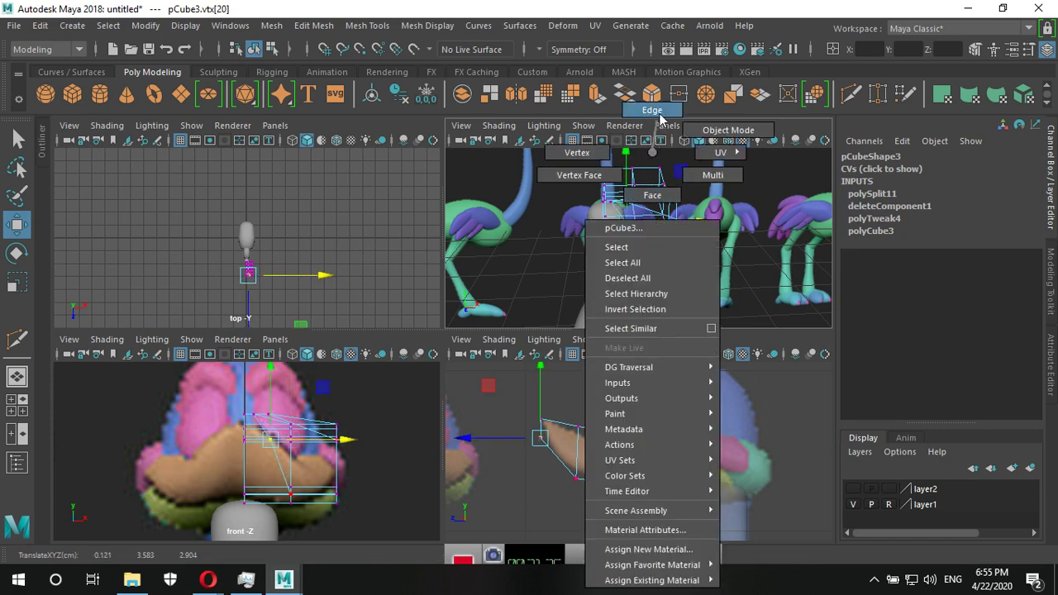
Delete an edge loop from the cage and pull a corner vertex left along X.
double_click(633, 235)
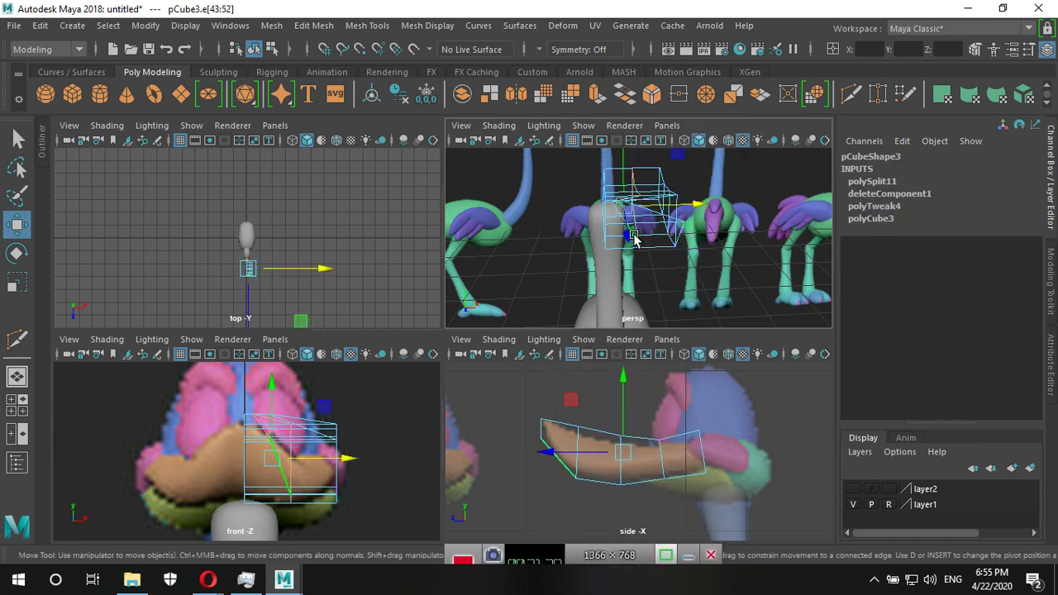
key("Delete")
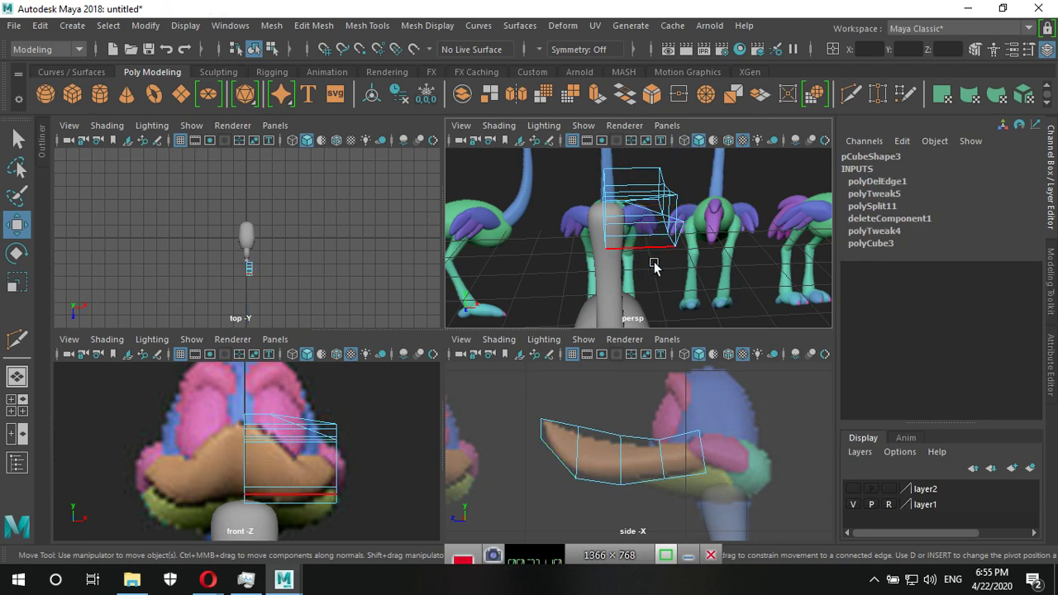
left_click_drag(682, 277, 668, 246, "alt")
right_click_drag(668, 246, 582, 156)
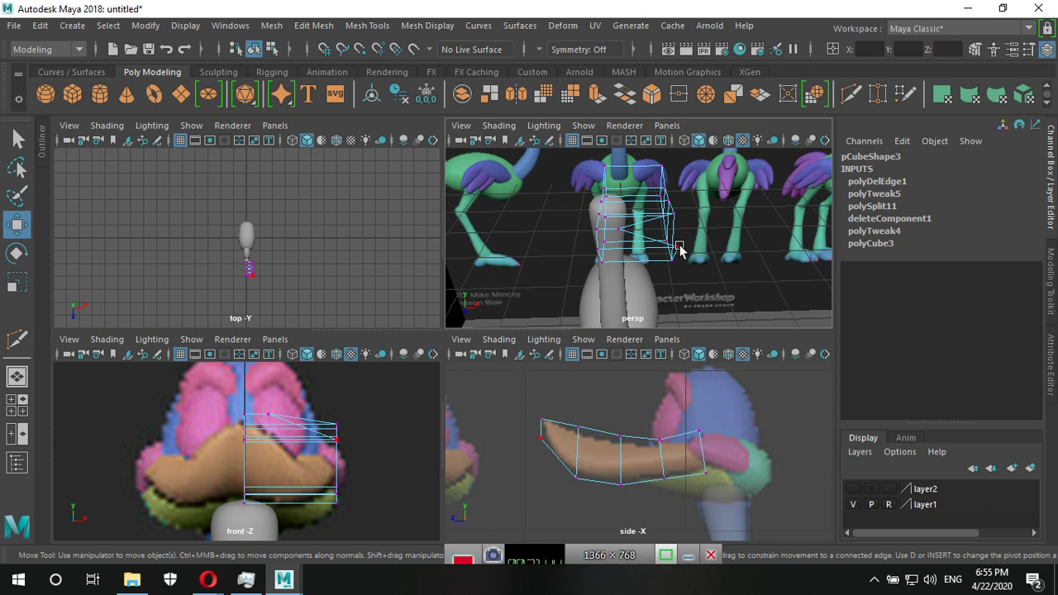
left_click(677, 249)
mouse_move(752, 249)
left_mouse_down()
mouse_move(702, 248)
mouse_move(729, 259)
left_mouse_up()
left_click(675, 260)
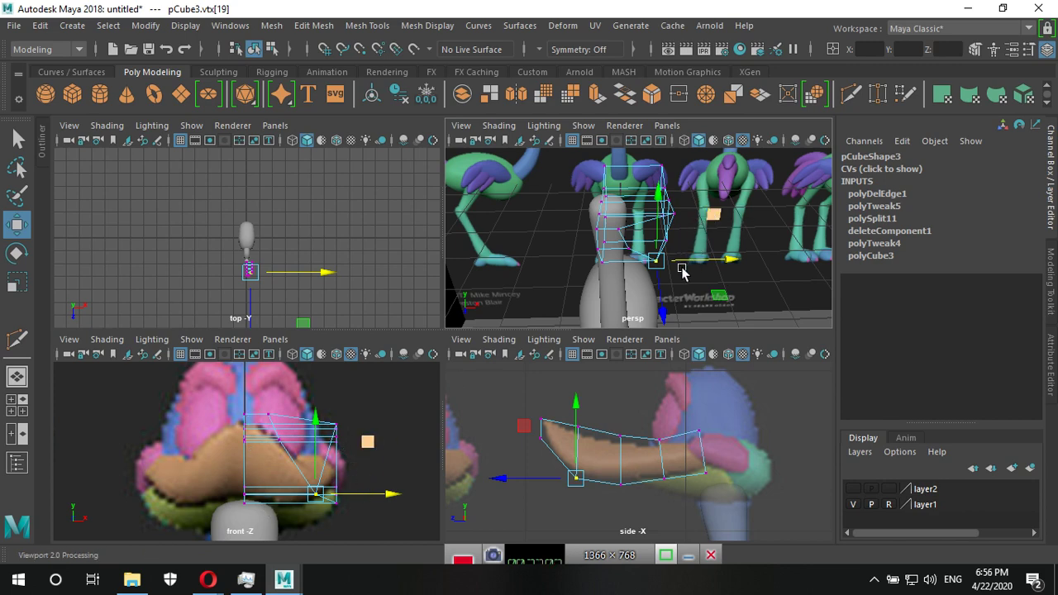
Move further vertices to fit around the neck base, to about X 0.38–0.39.
left_click_drag(703, 248, 668, 259, "alt")
key("space")
mouse_move(584, 358)
left_mouse_down("alt")
mouse_move(467, 407)
mouse_move(465, 441)
mouse_move(418, 400)
left_mouse_up("alt")
left_click(430, 390)
mouse_move(479, 434)
left_mouse_down()
mouse_move(484, 393)
mouse_move(525, 390)
left_mouse_up()
left_click(478, 348)
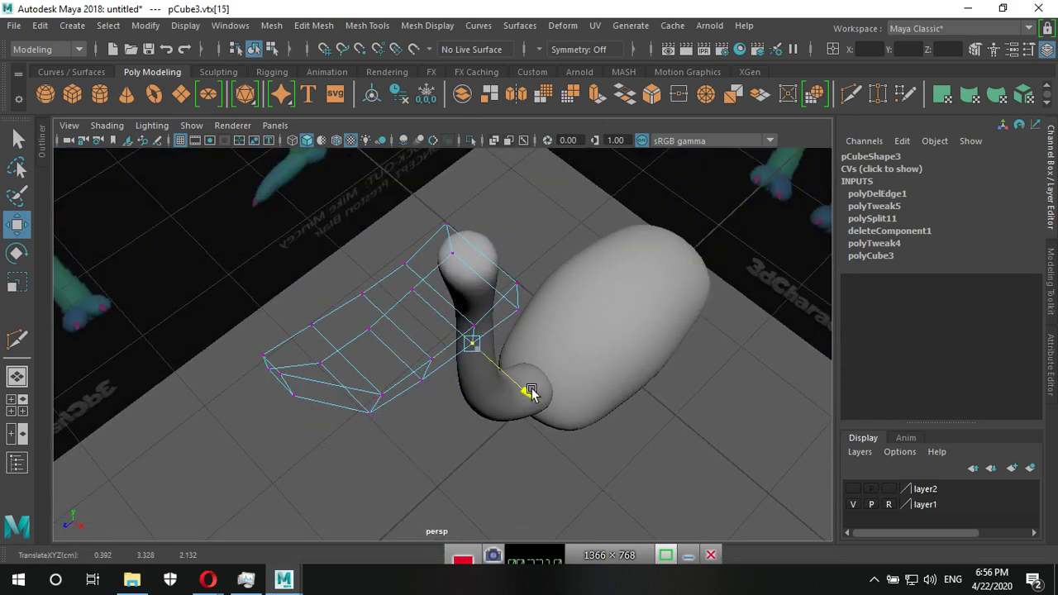
left_click(519, 311)
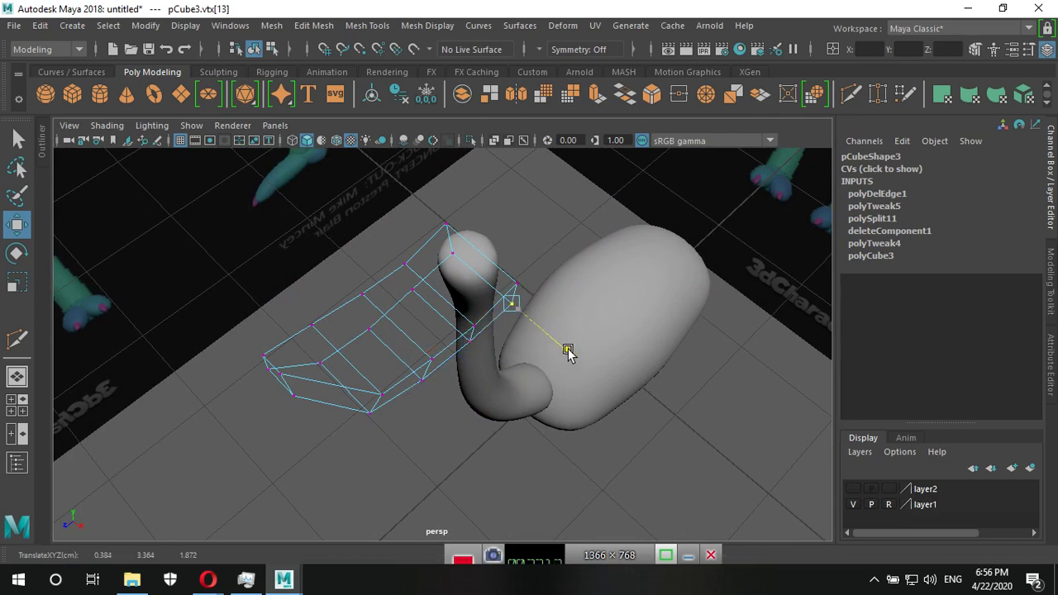
mouse_move(503, 406)
left_mouse_down("alt")
mouse_move(552, 369)
mouse_move(471, 383)
mouse_move(519, 362)
left_mouse_up("alt")
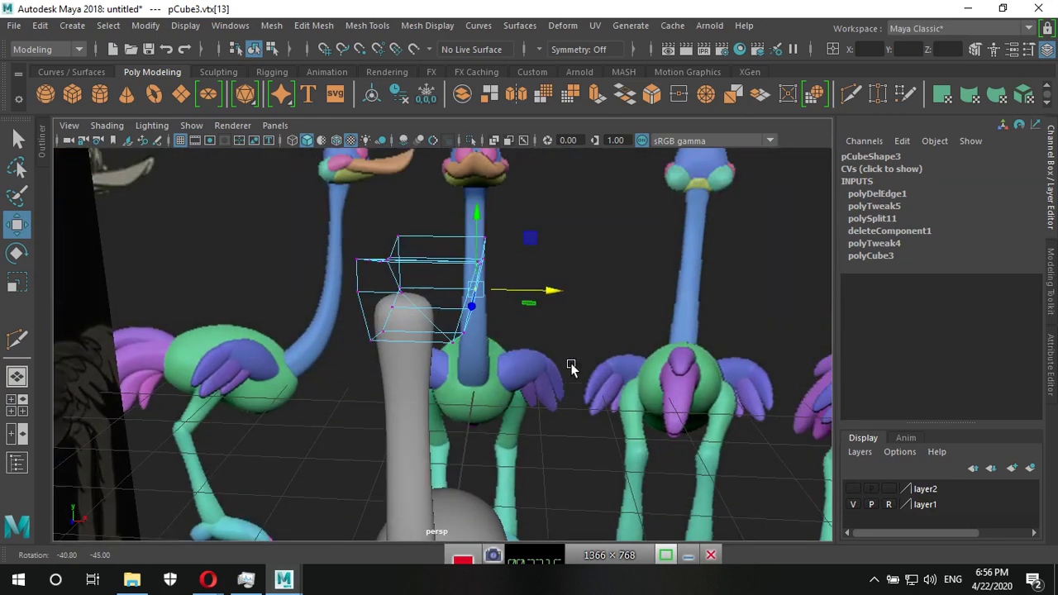
key("space")
key("space")
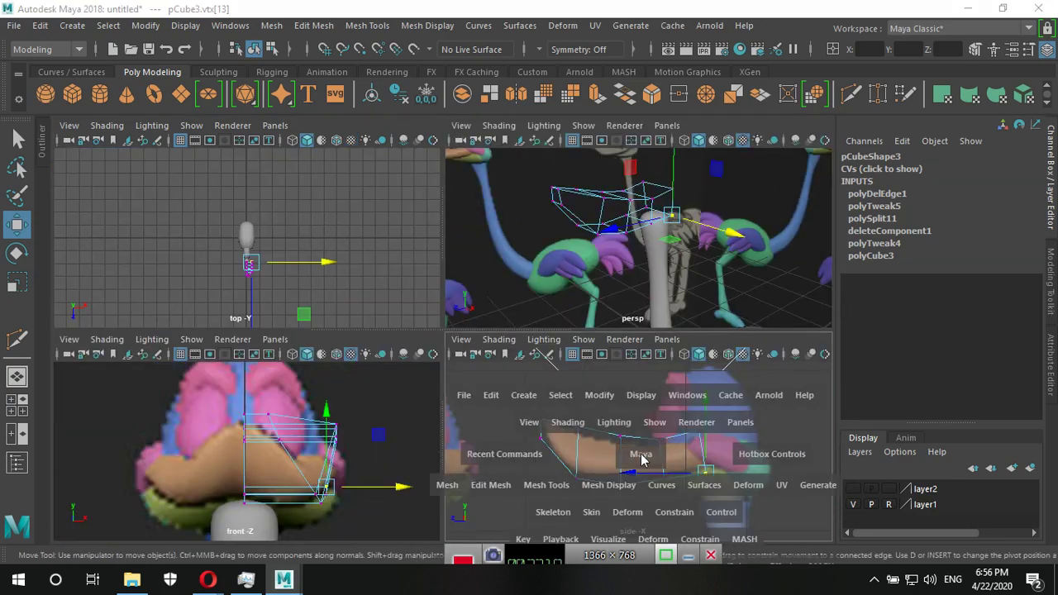
In the side view, lower the three top vertex pairs of the cage onto the body outline.
scroll(504, 405, "up", 1)
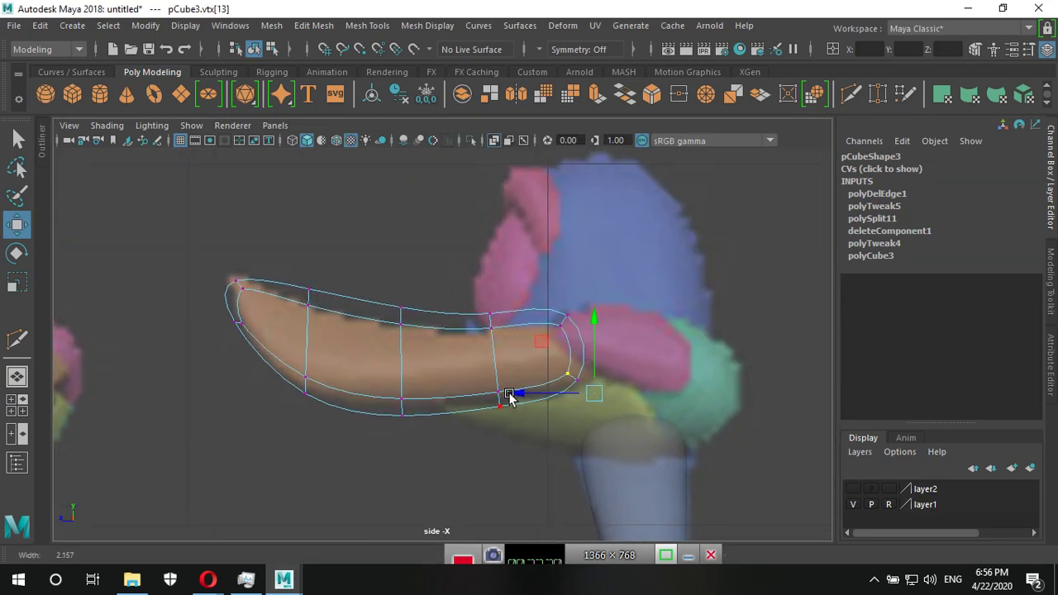
middle_click_drag(457, 389, 540, 381, "alt")
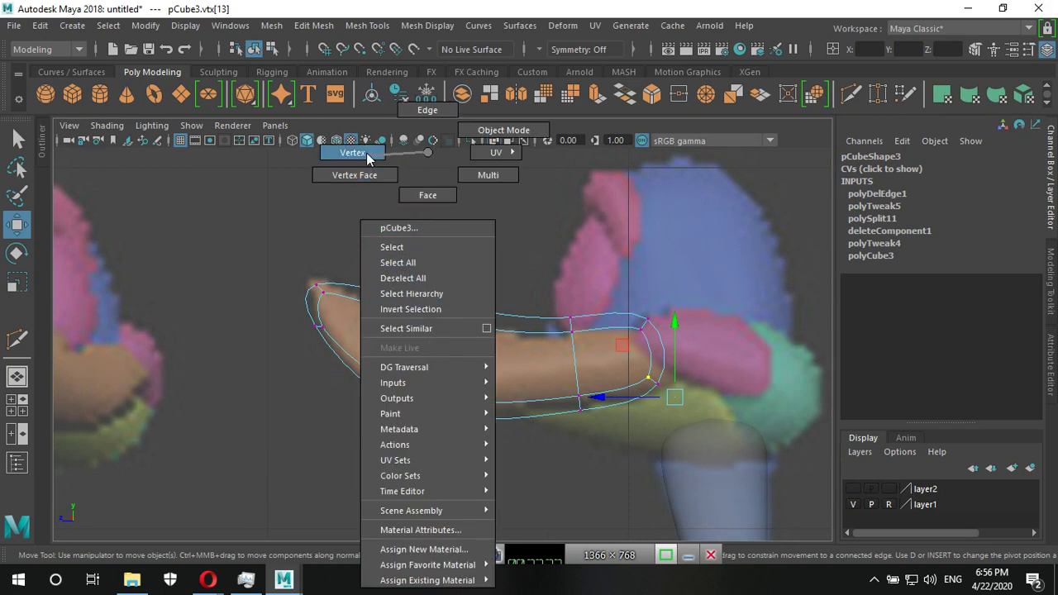
right_click_drag(427, 347, 343, 147)
left_click_drag(384, 259, 421, 338)
left_click_drag(388, 220, 388, 241)
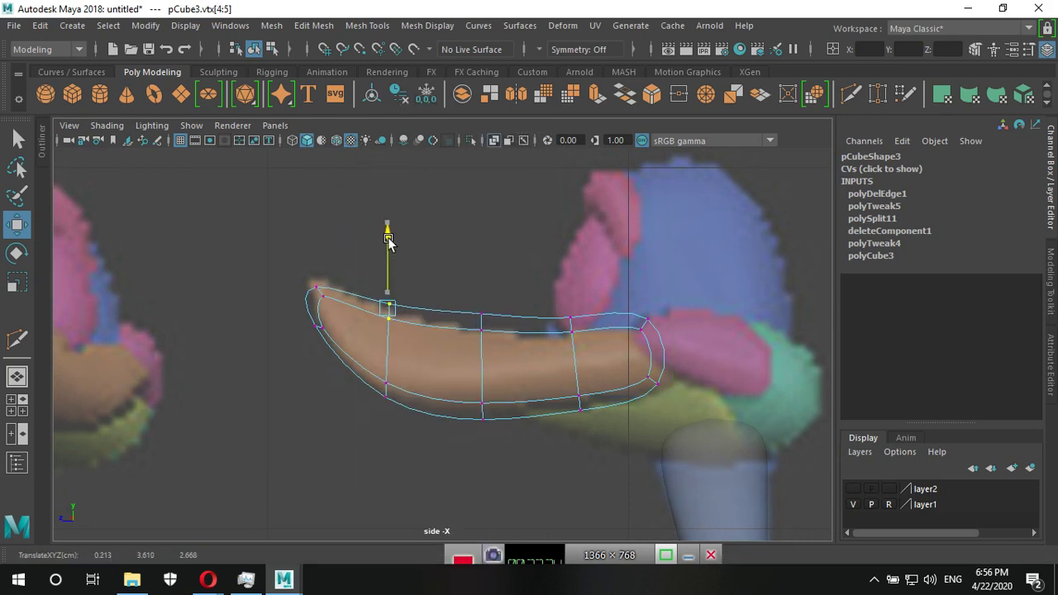
left_click_drag(455, 277, 501, 327)
left_click_drag(475, 261, 475, 280)
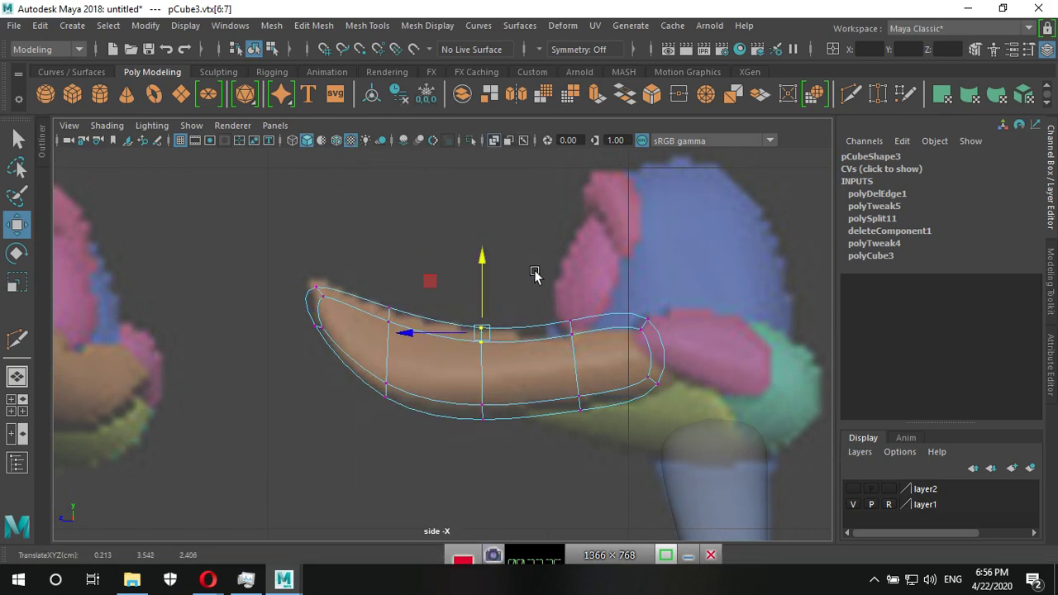
left_click_drag(552, 296, 575, 350)
left_click_drag(567, 249, 567, 262)
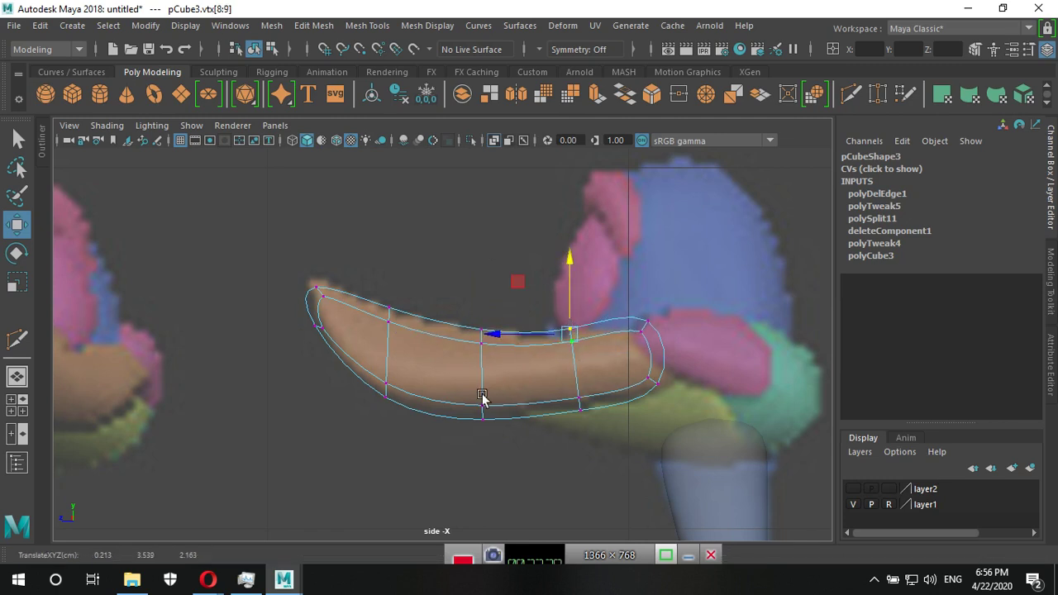
Raise the bottom vertex pairs and move the four tip vertices down to the body outline.
left_click_drag(463, 395, 514, 449)
left_click_drag(480, 367, 479, 354)
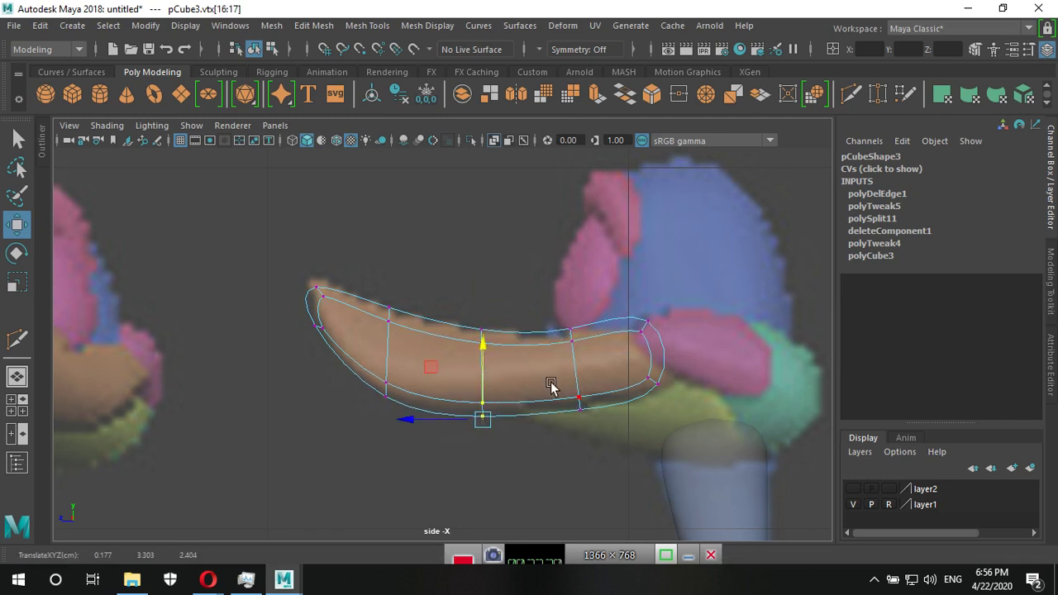
left_click_drag(552, 387, 597, 423)
left_click_drag(578, 374, 578, 364)
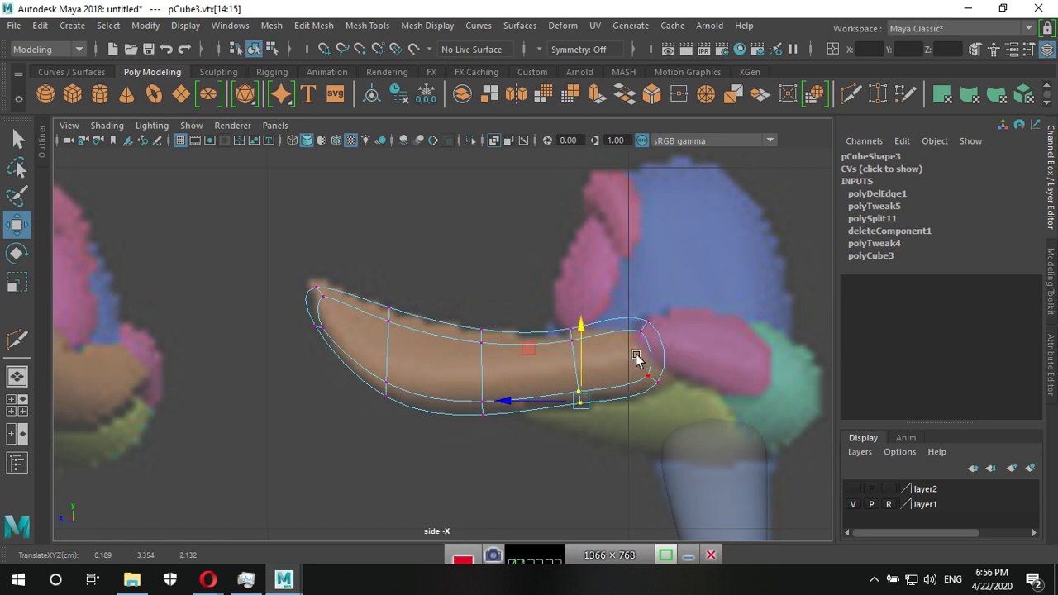
mouse_move(701, 404)
left_mouse_down()
mouse_move(636, 363)
mouse_move(716, 406)
mouse_move(632, 319)
mouse_move(713, 321)
left_mouse_up()
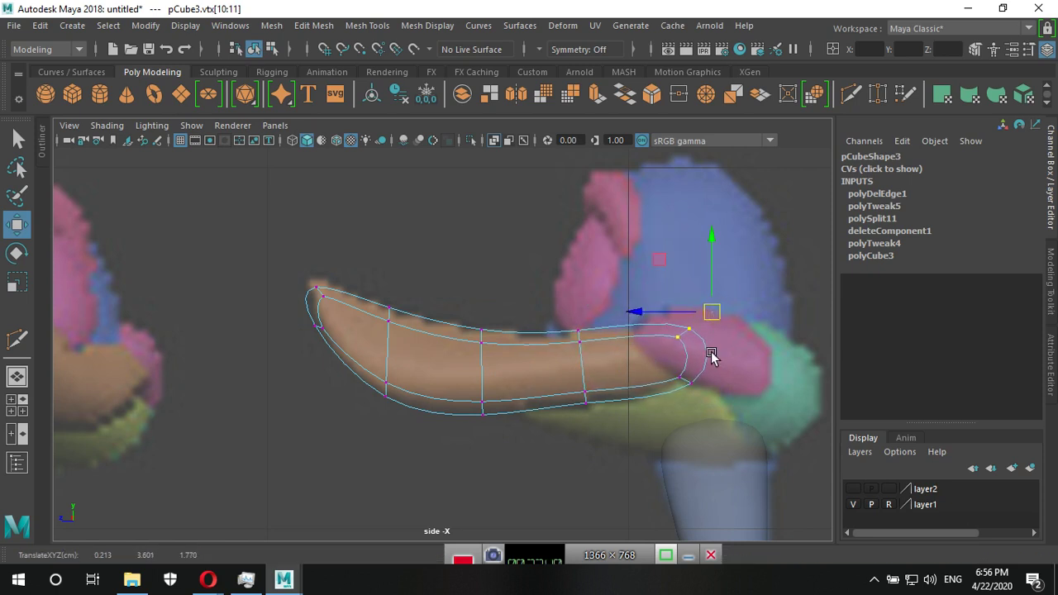
left_click_drag(295, 278, 366, 371)
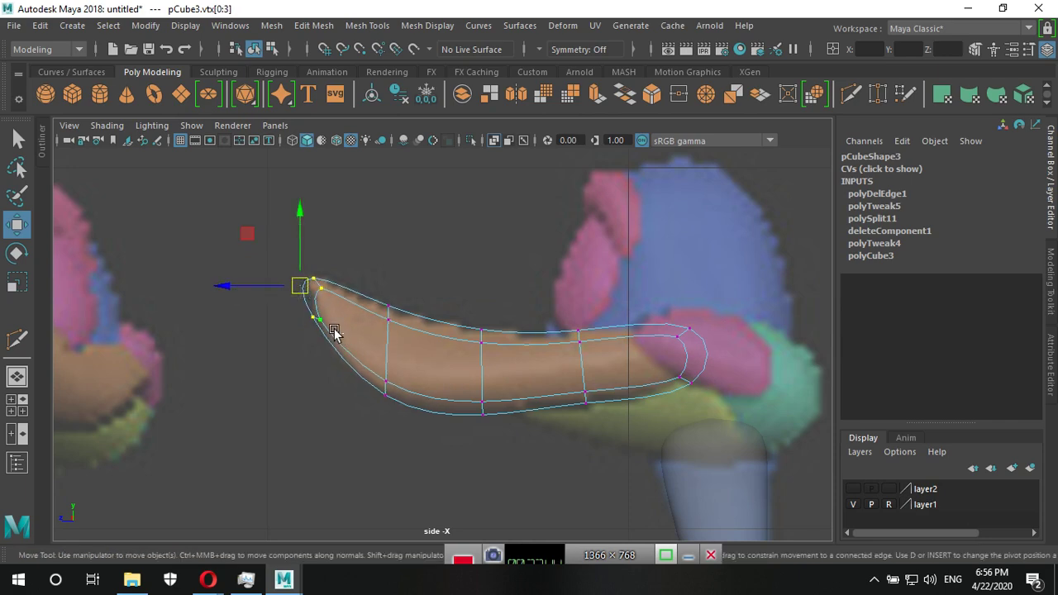
left_click_drag(300, 287, 300, 307)
key("space")
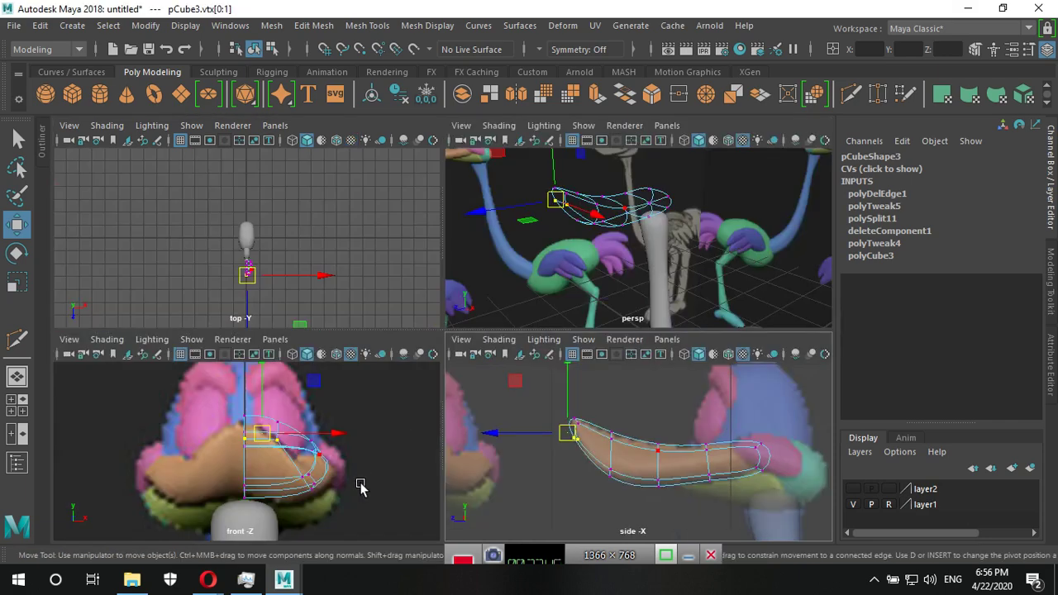
Select the cage as an object in the perspective view and assign it the existing lambert1 material.
key("space")
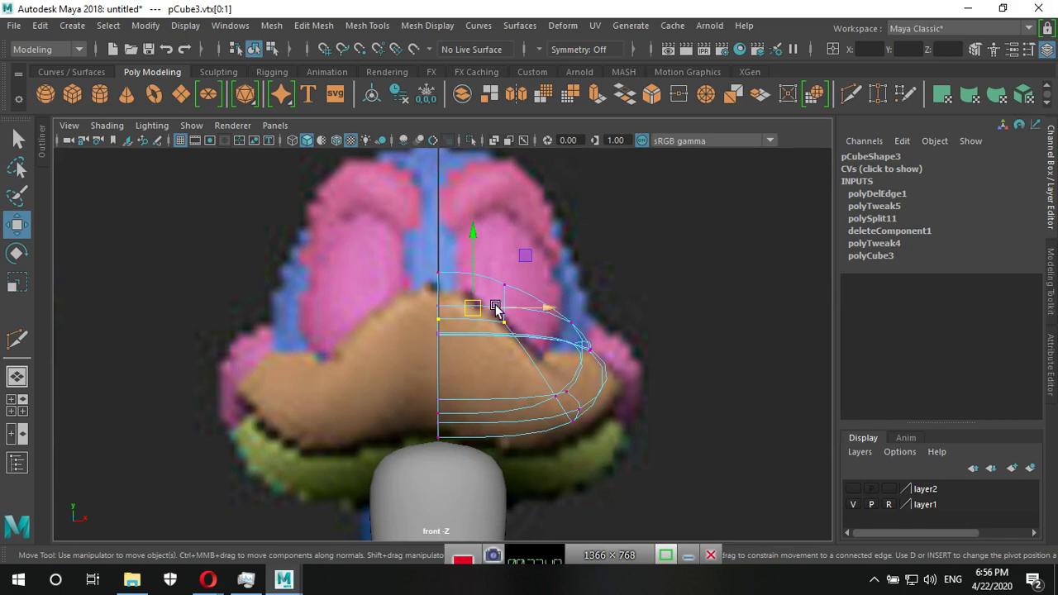
key("space")
key("space")
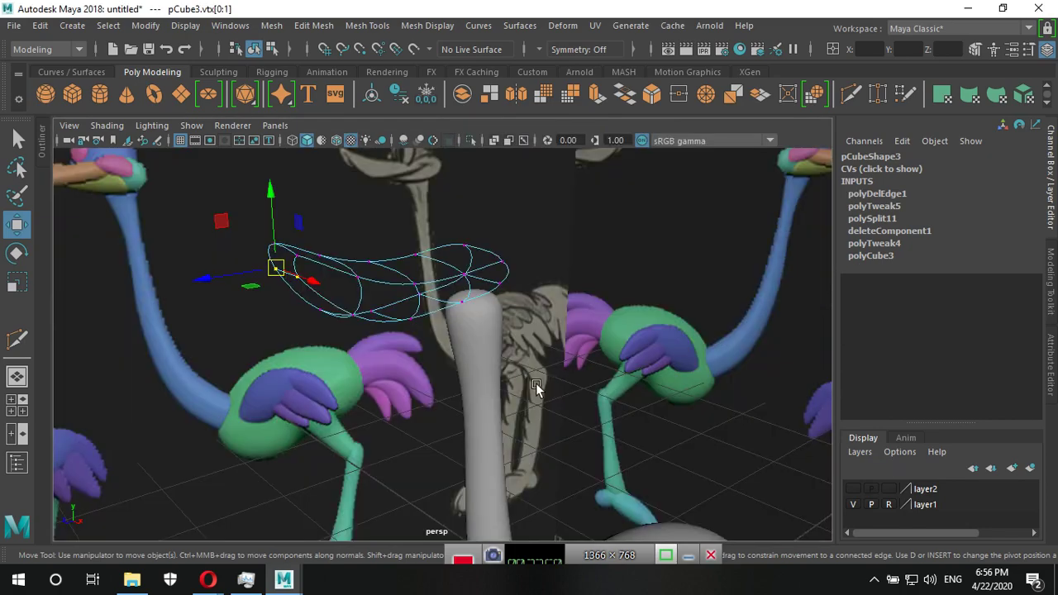
mouse_move(538, 385)
left_mouse_down("alt")
mouse_move(557, 420)
mouse_move(611, 354)
mouse_move(619, 401)
mouse_move(606, 414)
mouse_move(584, 394)
mouse_move(512, 422)
mouse_move(524, 424)
left_mouse_up("alt")
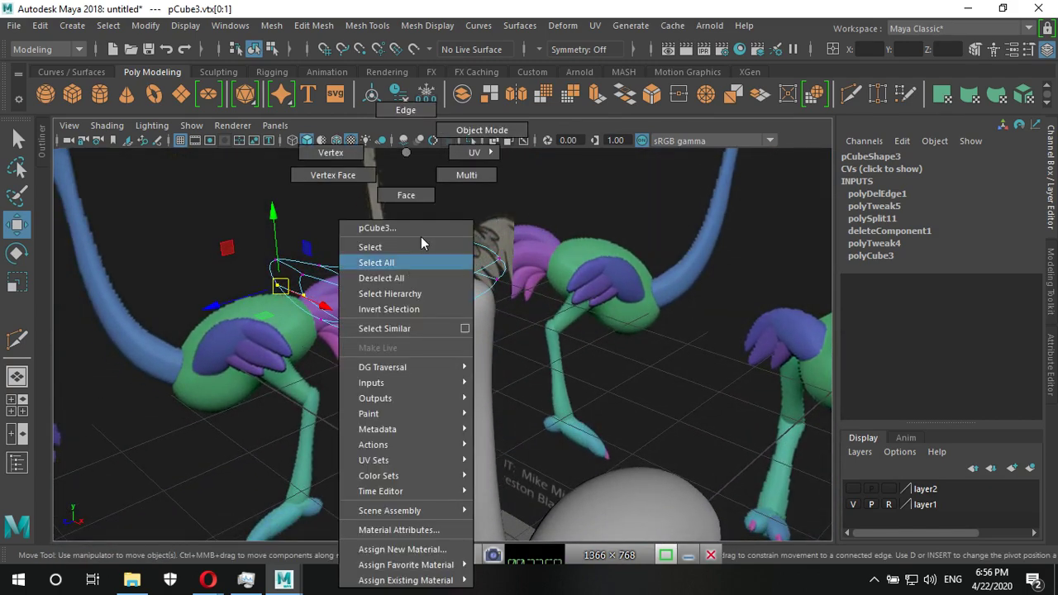
right_click_drag(406, 275, 538, 129)
mouse_move(406, 326)
left_mouse_down("alt")
mouse_move(464, 320)
mouse_move(475, 260)
left_mouse_up("alt")
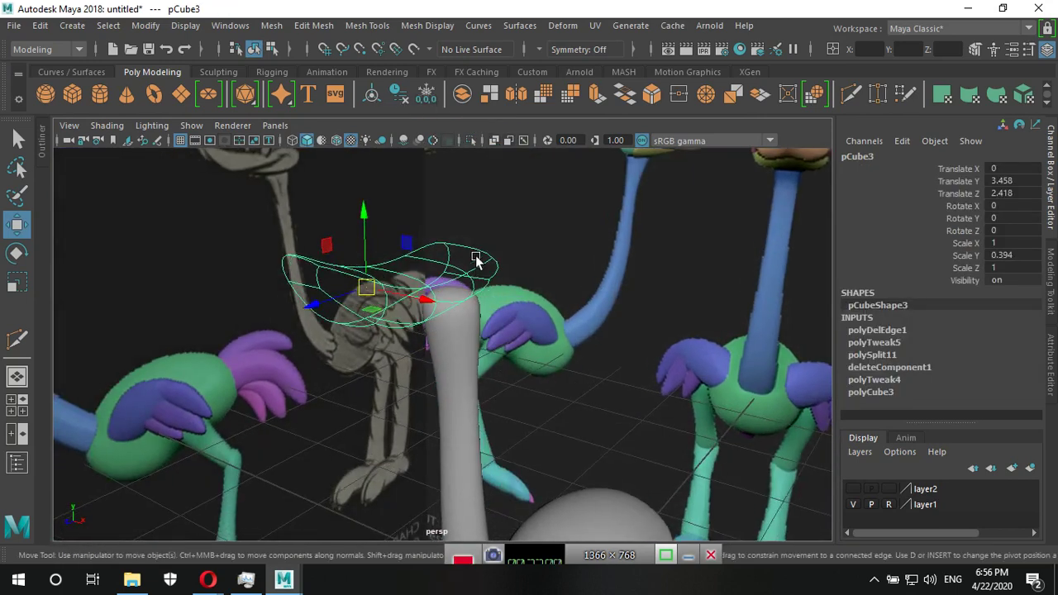
right_click_drag(476, 253, 582, 561)
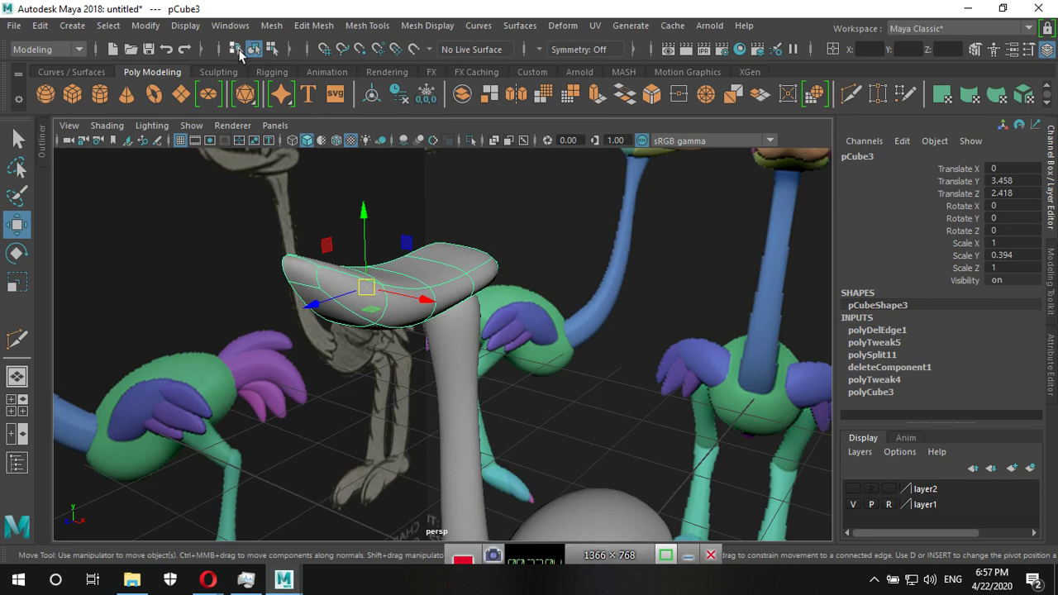
Reset Duplicate Special settings and create a mirrored copy of the beak half with Scale X -1.
left_click(40, 25)
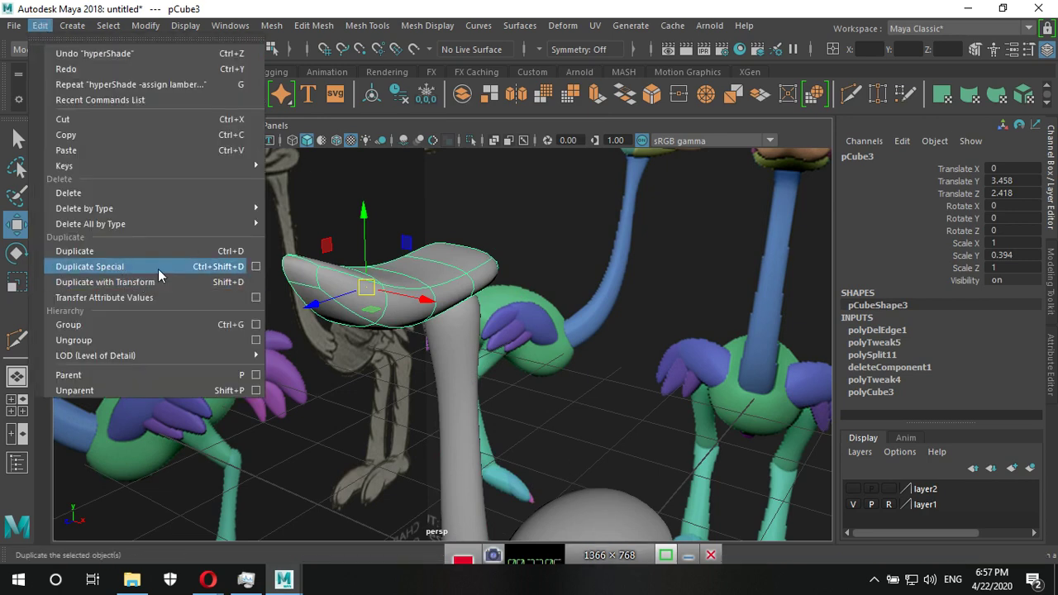
left_click(256, 267)
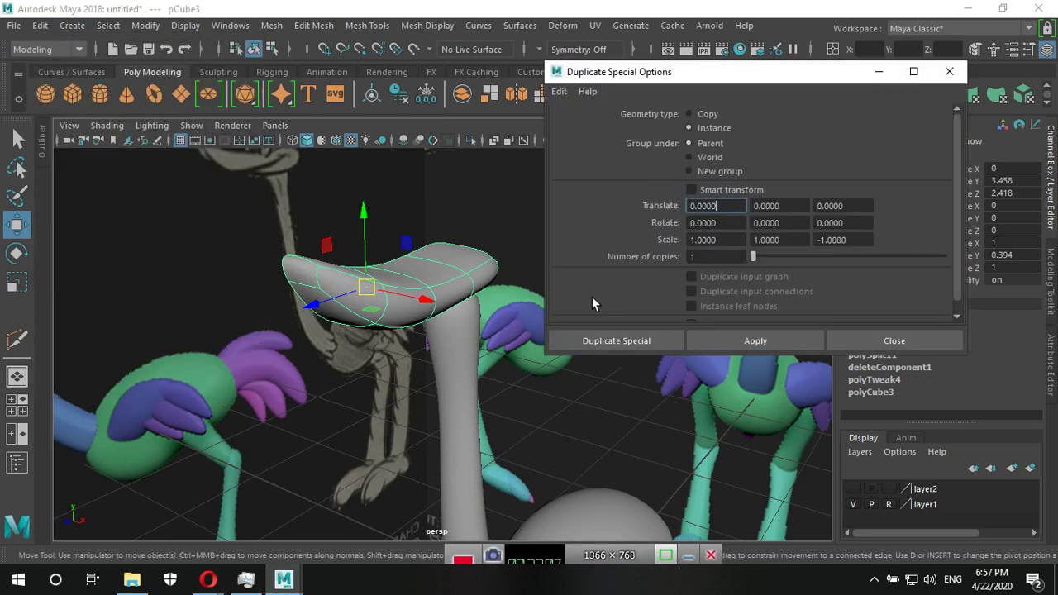
left_click(559, 93)
left_click(611, 120)
left_click_drag(723, 240, 618, 244)
type("-1")
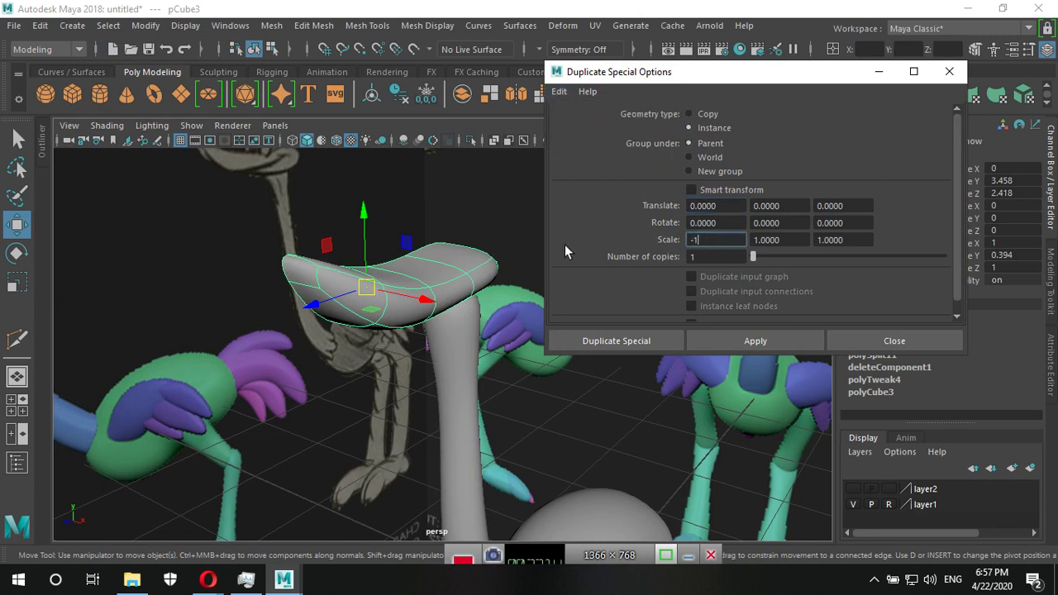
key("Return")
left_click(608, 342)
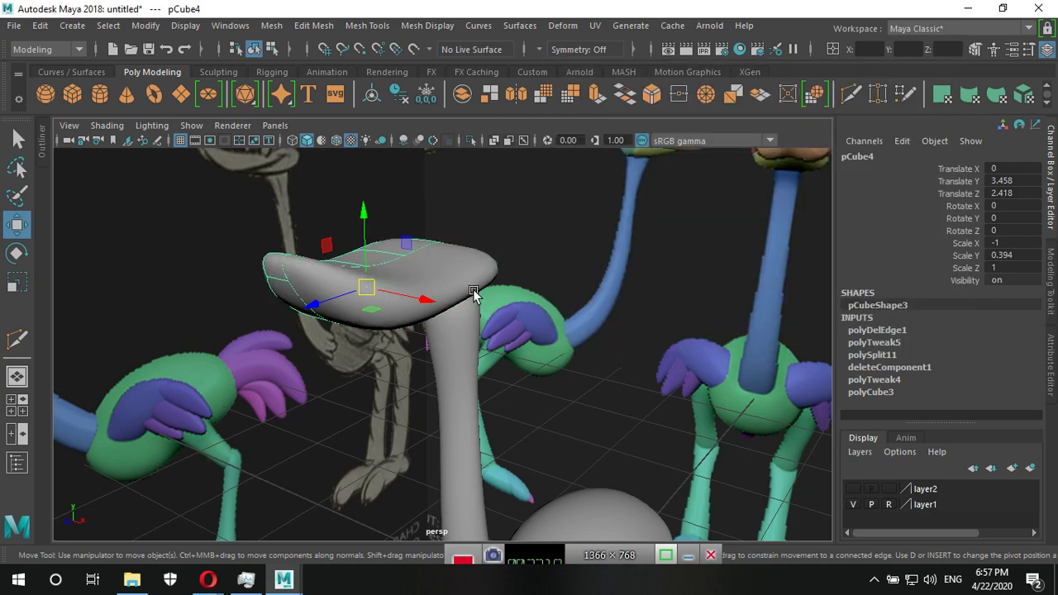
Inspect both beak halves in perspective, side and front views, then select the original right half.
mouse_move(480, 295)
left_mouse_down("alt")
mouse_move(491, 389)
mouse_move(527, 366)
left_mouse_up("alt")
mouse_move(529, 314)
left_mouse_down("alt")
mouse_move(425, 350)
mouse_move(435, 385)
mouse_move(520, 402)
mouse_move(529, 375)
mouse_move(488, 323)
left_mouse_up("alt")
scroll(489, 323, "down", 3)
mouse_move(479, 385)
left_mouse_down("alt")
mouse_move(519, 412)
mouse_move(508, 426)
mouse_move(480, 402)
mouse_move(437, 397)
mouse_move(455, 372)
mouse_move(495, 379)
mouse_move(460, 401)
mouse_move(413, 391)
left_mouse_up("alt")
key("space")
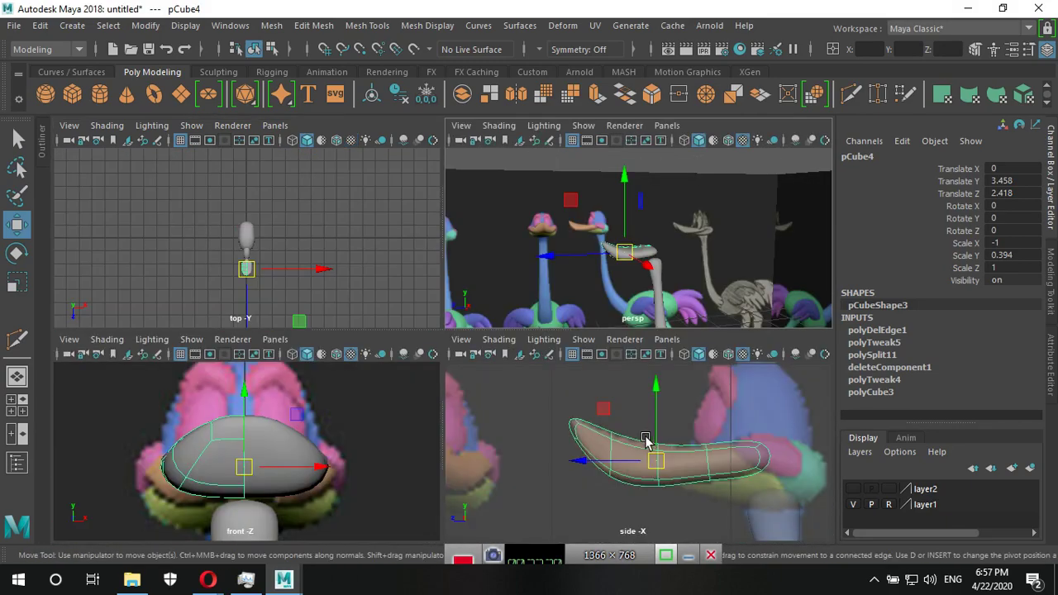
key("space")
key("space")
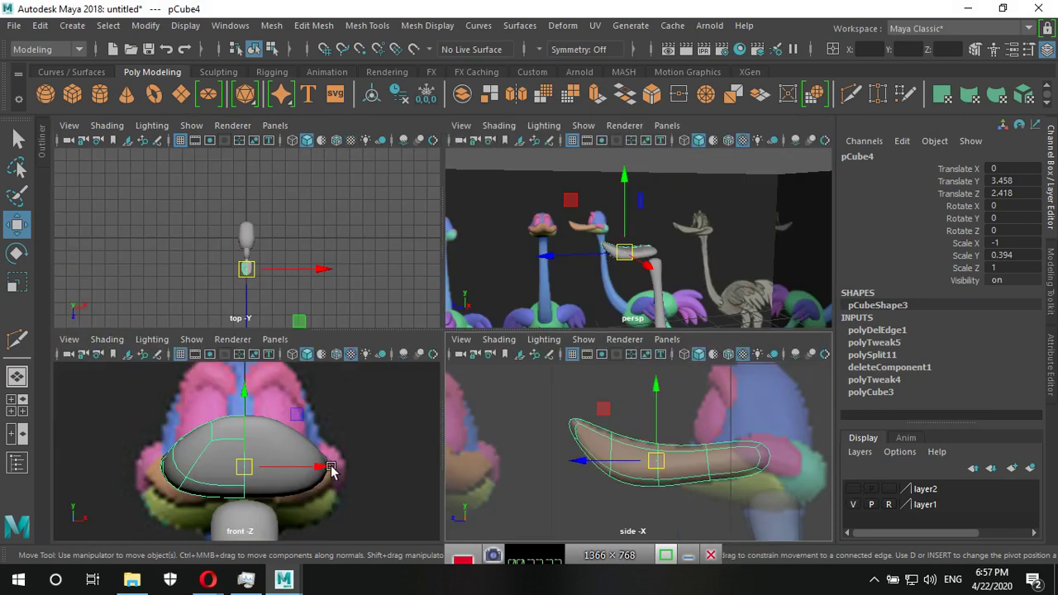
key("space")
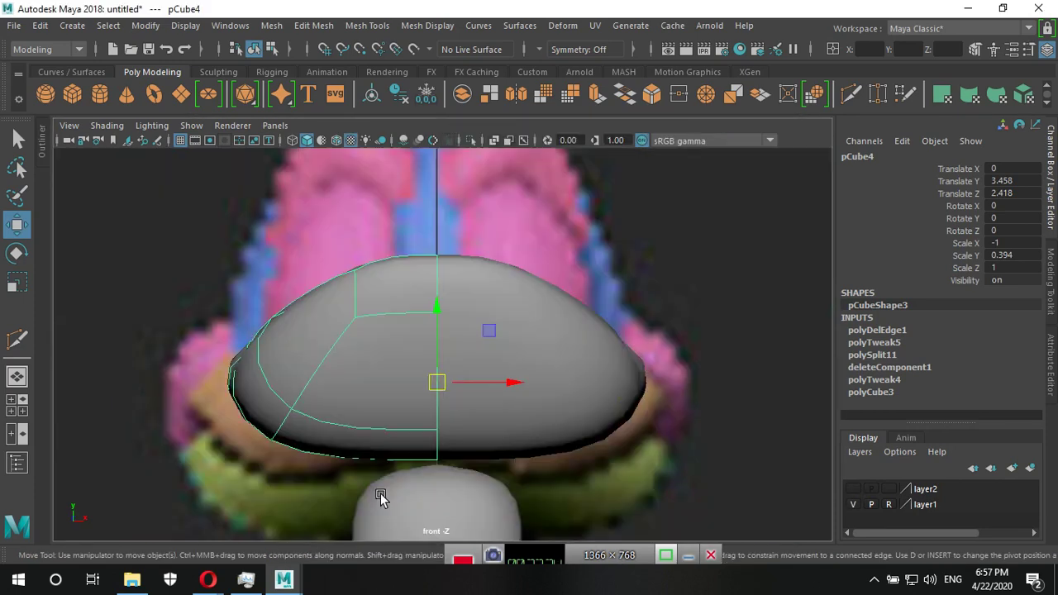
middle_click_drag(550, 467, 569, 293, "alt")
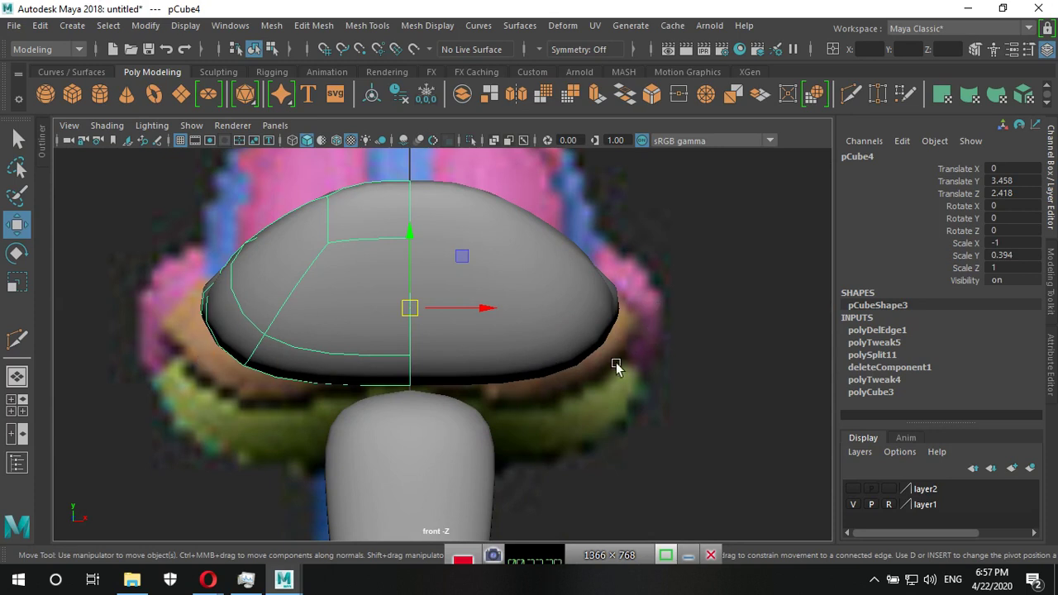
left_click(572, 338)
Select vertices on the right beak half and add a new edge cut across it with Multi-Cut.
right_click_drag(584, 337, 524, 149)
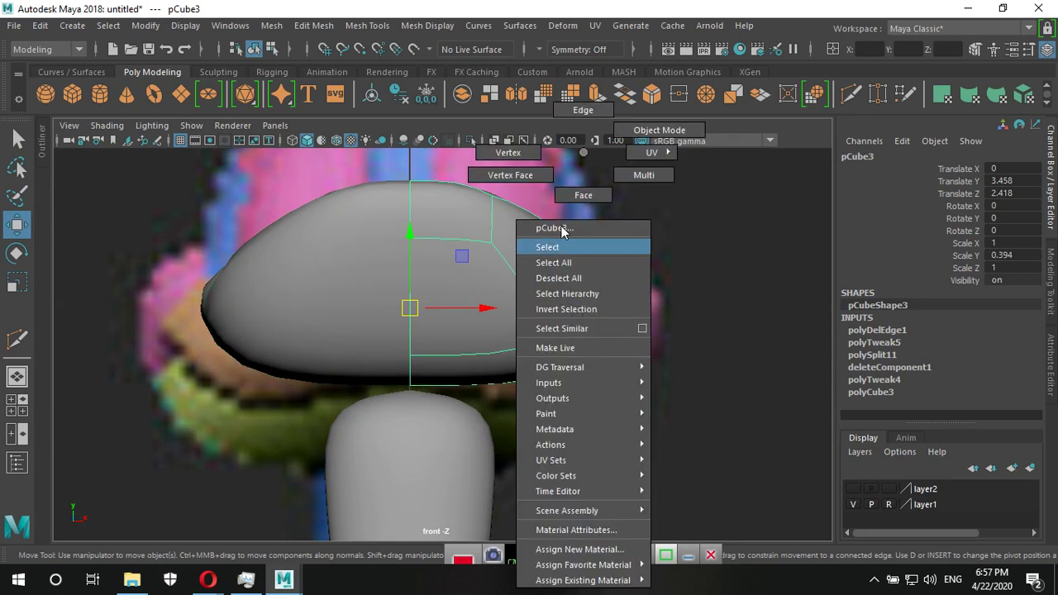
mouse_move(550, 327)
left_mouse_down()
mouse_move(581, 388)
mouse_move(606, 407)
left_mouse_up()
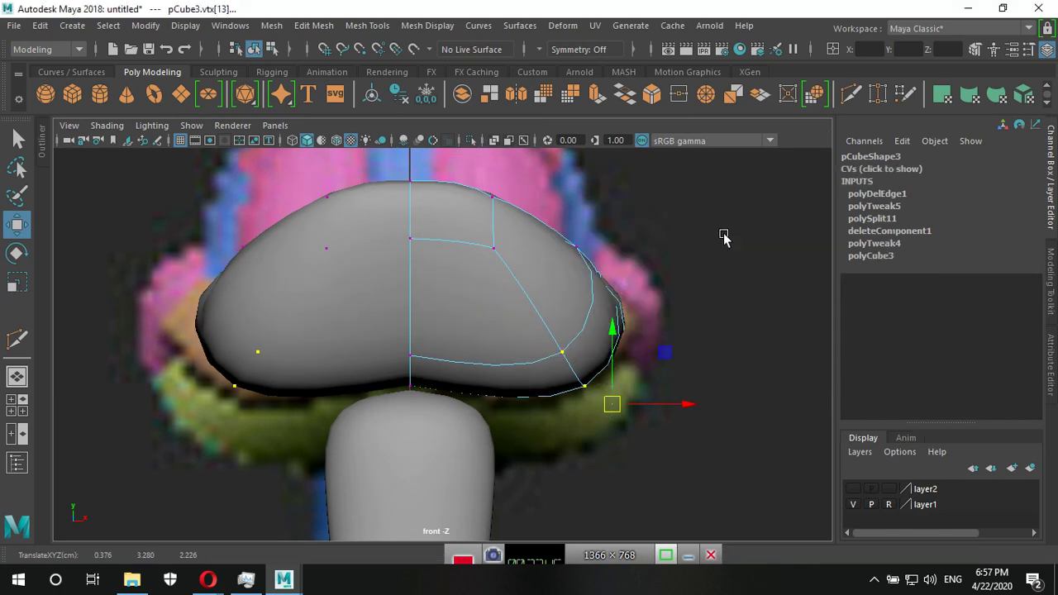
key("space")
key("space")
mouse_move(723, 237)
left_mouse_down("alt")
mouse_move(559, 437)
mouse_move(527, 423)
mouse_move(526, 467)
mouse_move(609, 474)
mouse_move(751, 447)
mouse_move(571, 418)
left_mouse_up("alt")
key("f")
left_click(856, 96)
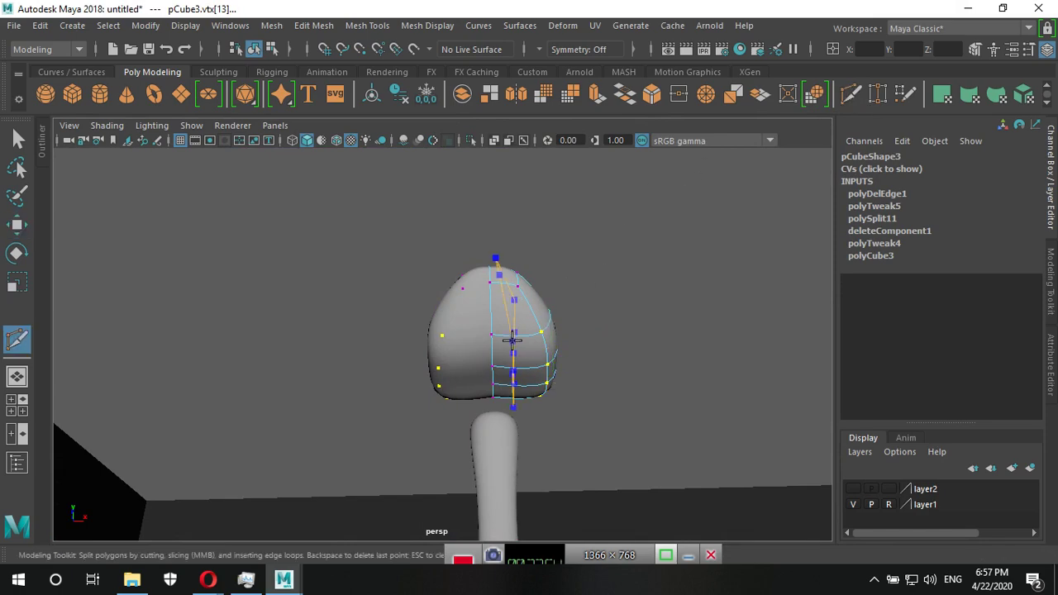
key("Return")
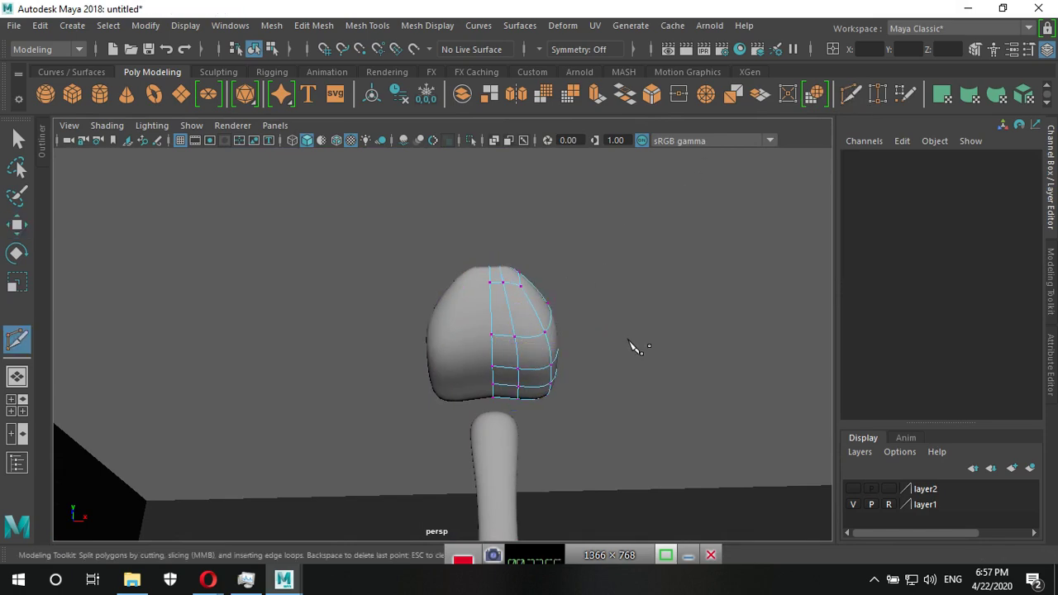
Go to the front view with the Move tool active and turn on X-Ray.
mouse_move(633, 347)
left_mouse_down("alt")
mouse_move(589, 413)
mouse_move(570, 468)
mouse_move(488, 425)
left_mouse_up("alt")
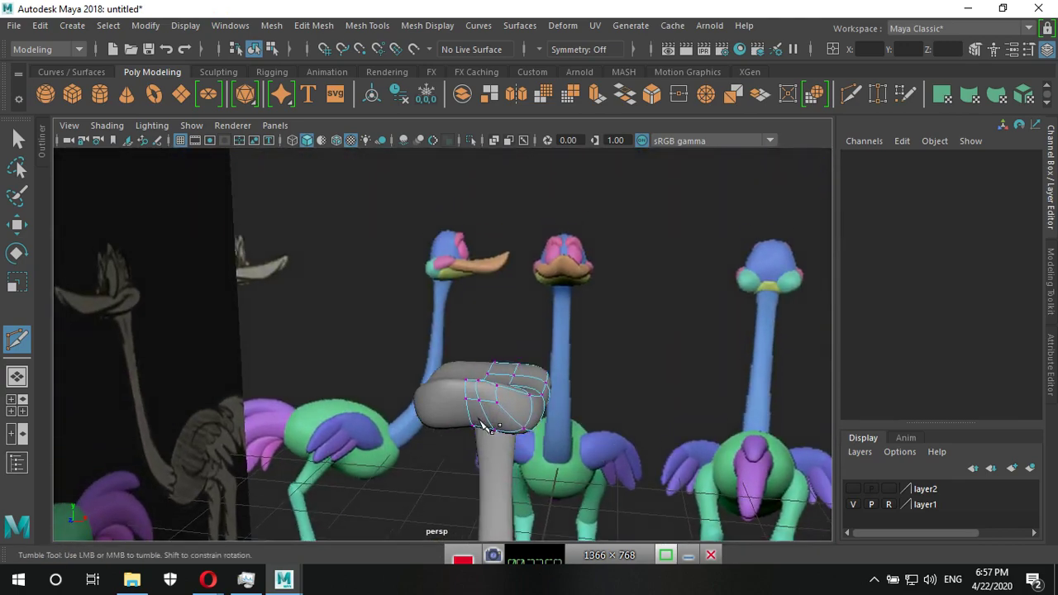
key("space")
key("space")
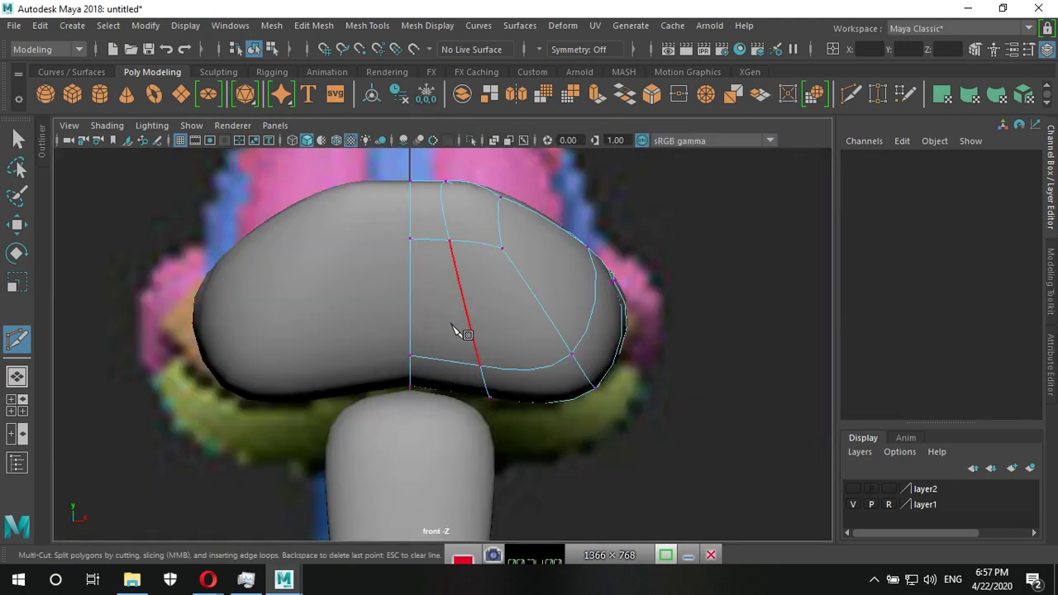
key("w")
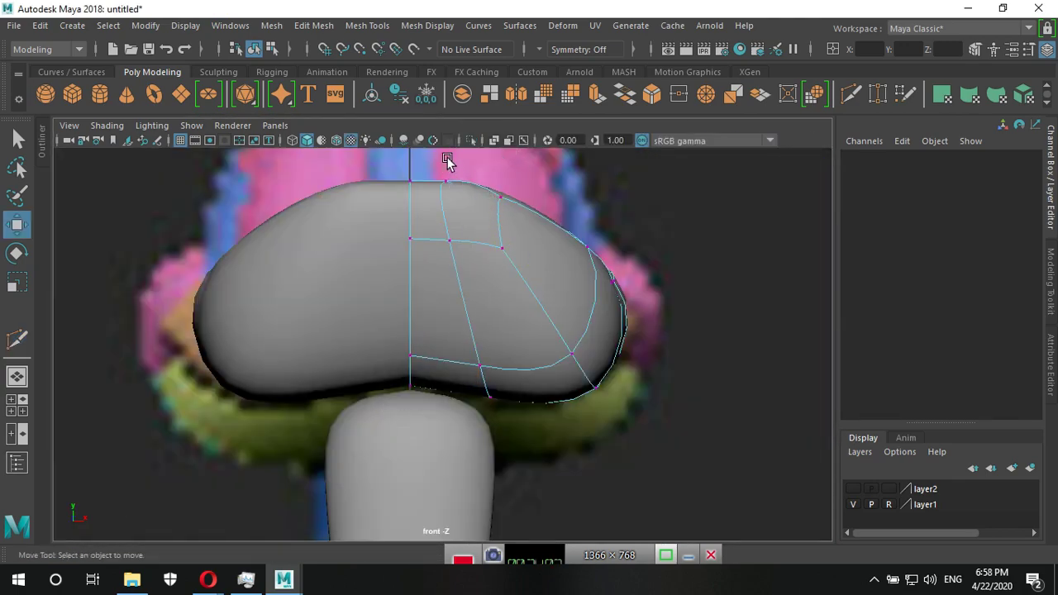
left_click(495, 141)
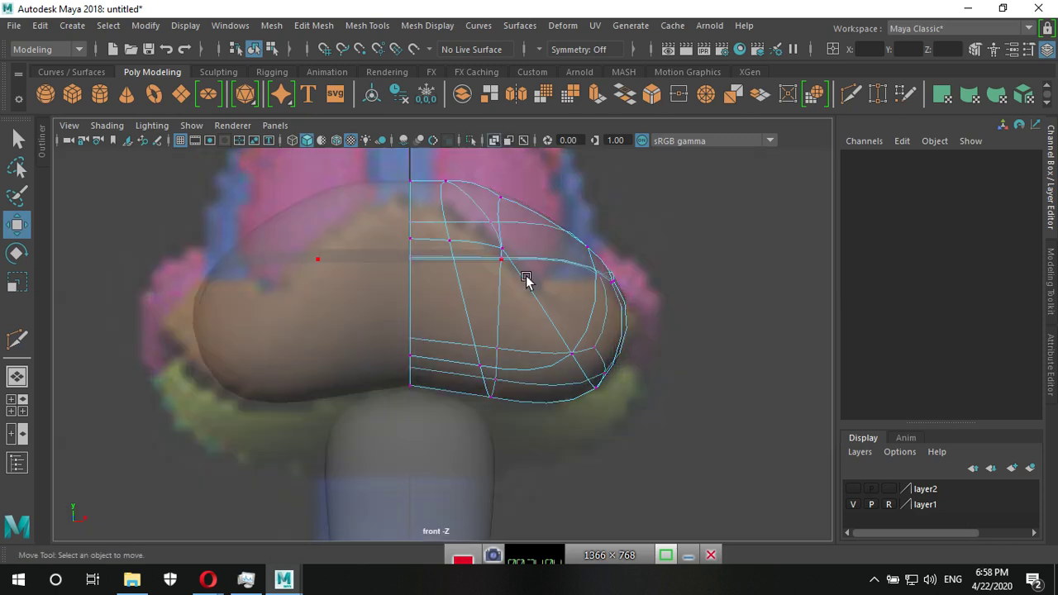
With the unsmoothed cage shown, reposition the top-edge vertices of the beak half in the front view.
middle_click_drag(526, 278, 514, 317, "alt")
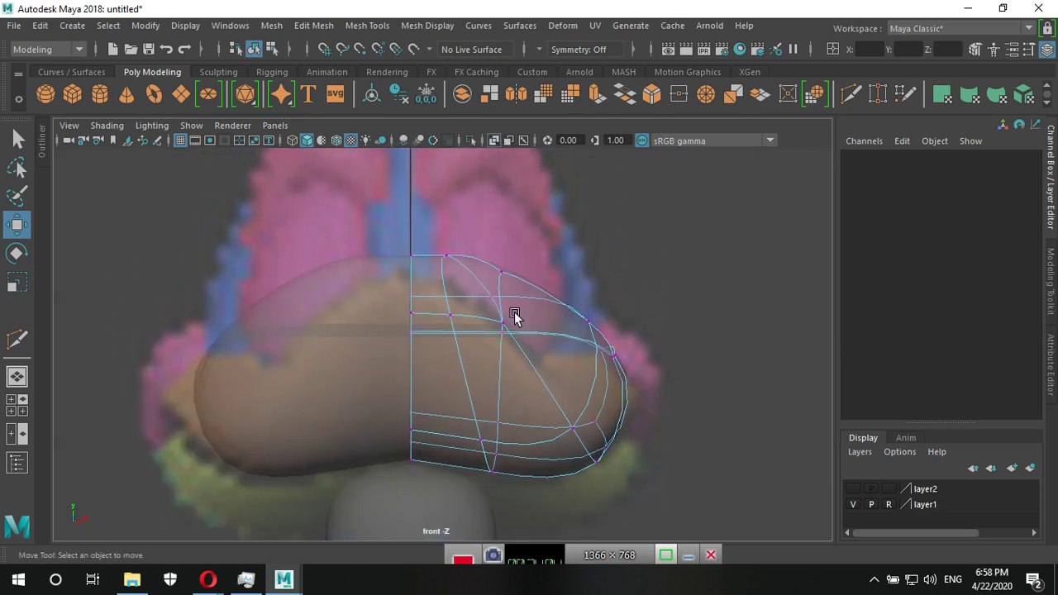
left_click(461, 272)
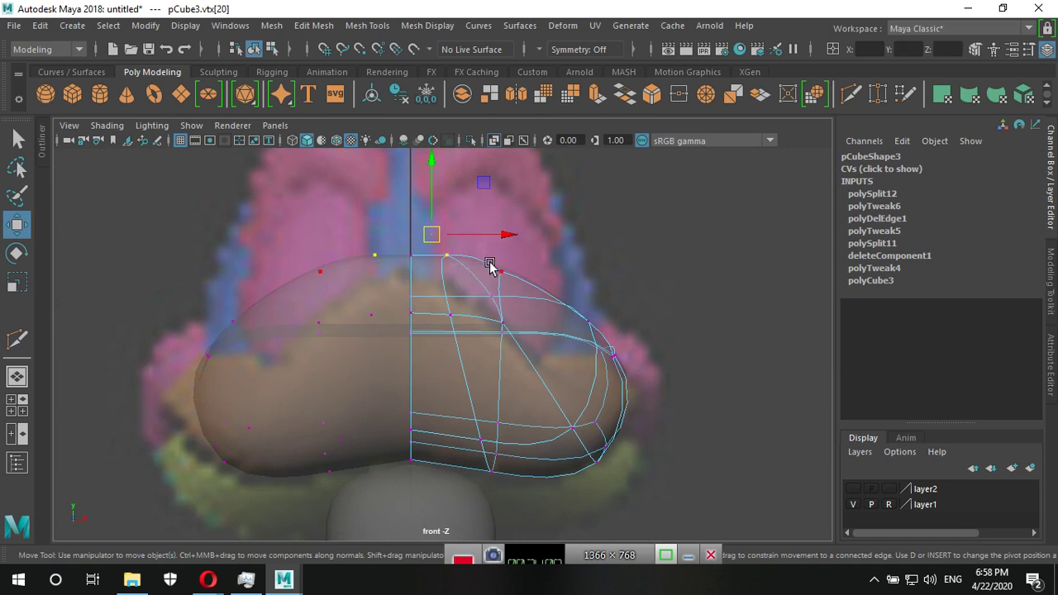
key("1")
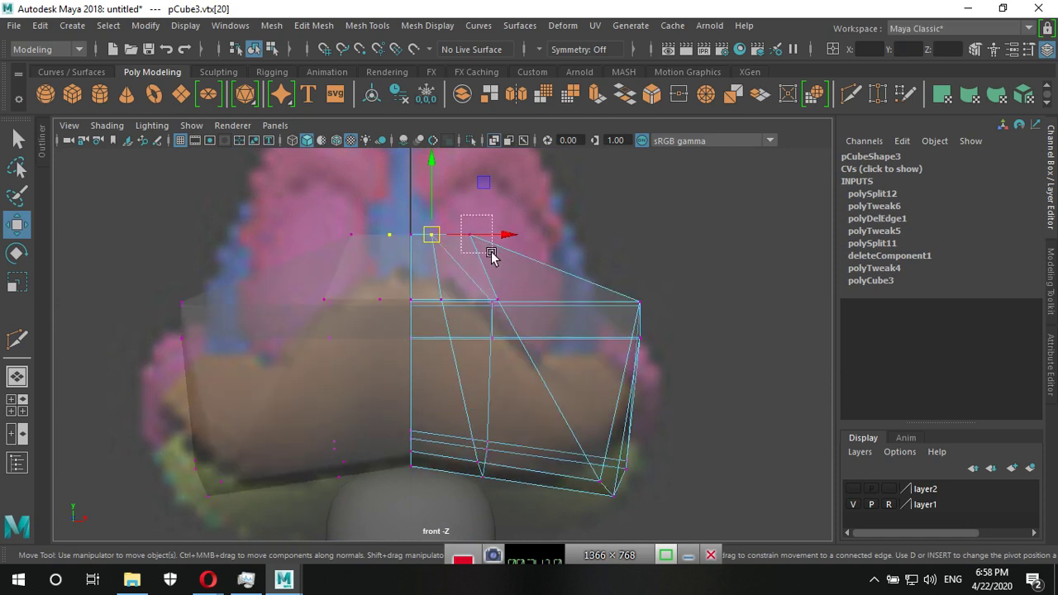
left_click(470, 234)
left_click_drag(469, 200, 513, 236)
left_click(428, 227)
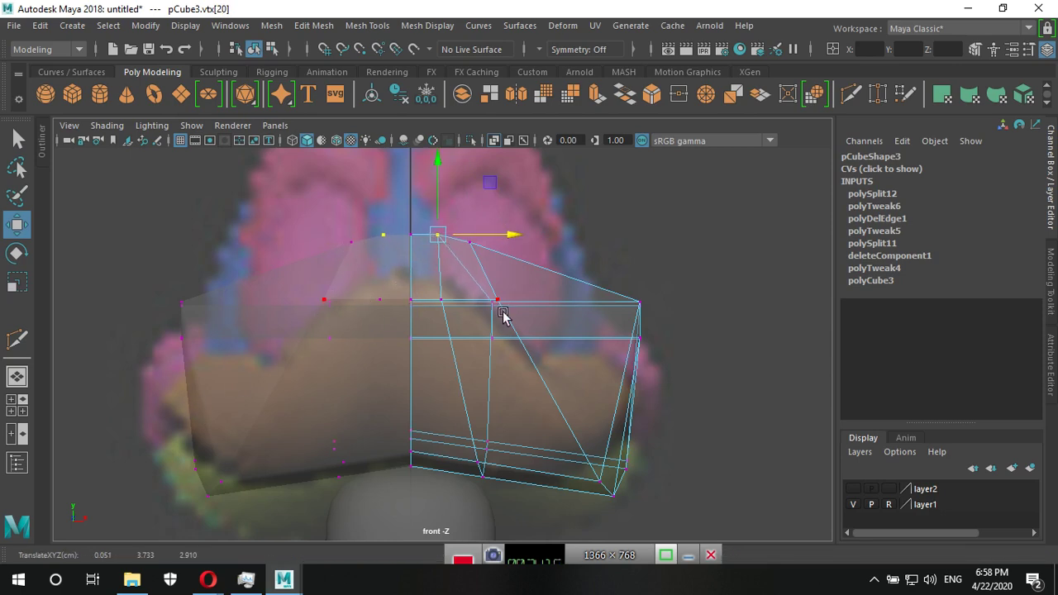
key("space")
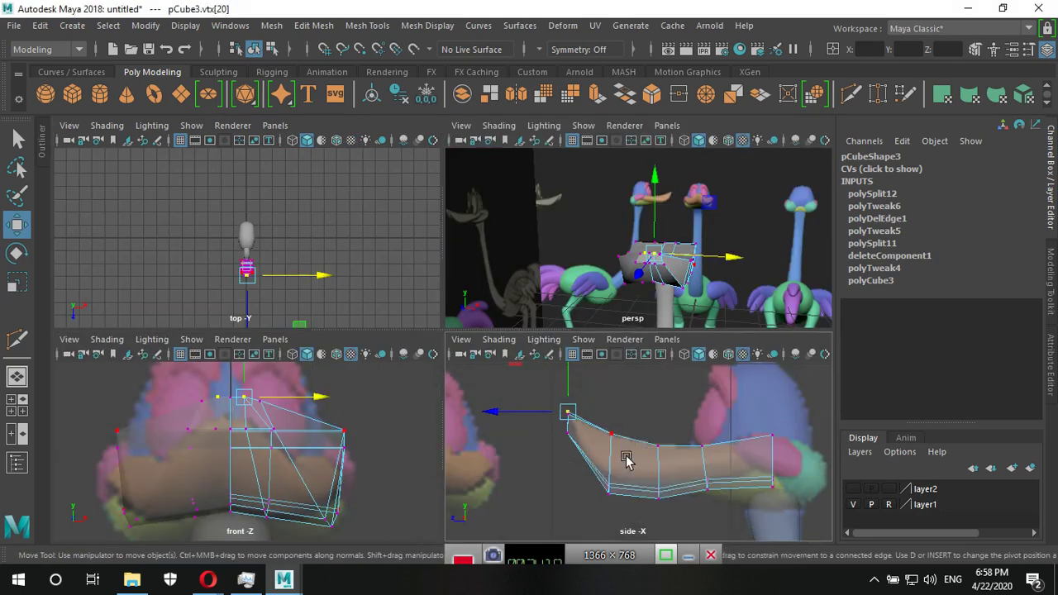
key("space")
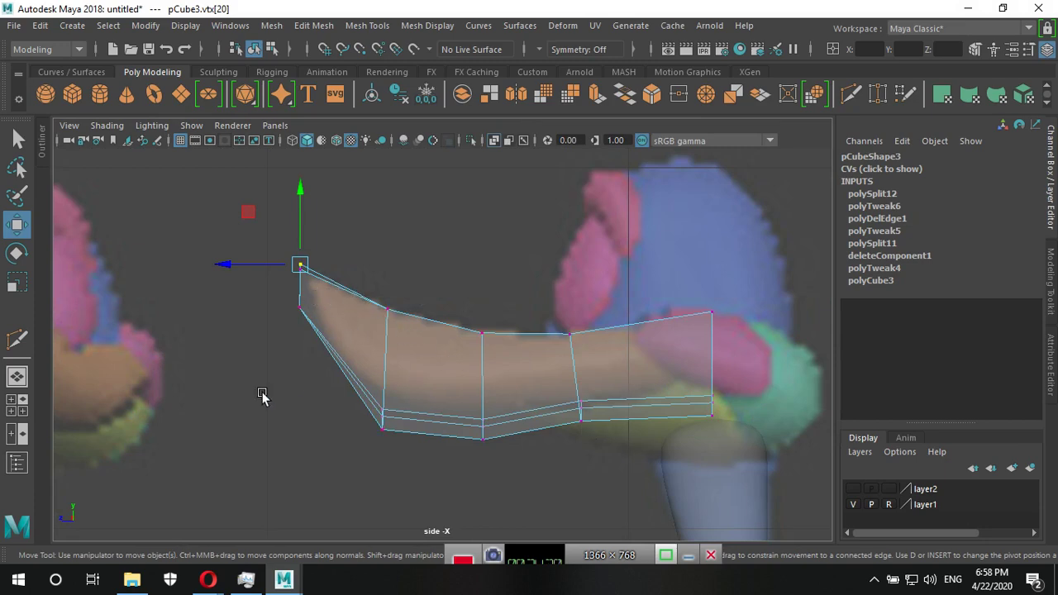
key("space")
key("space")
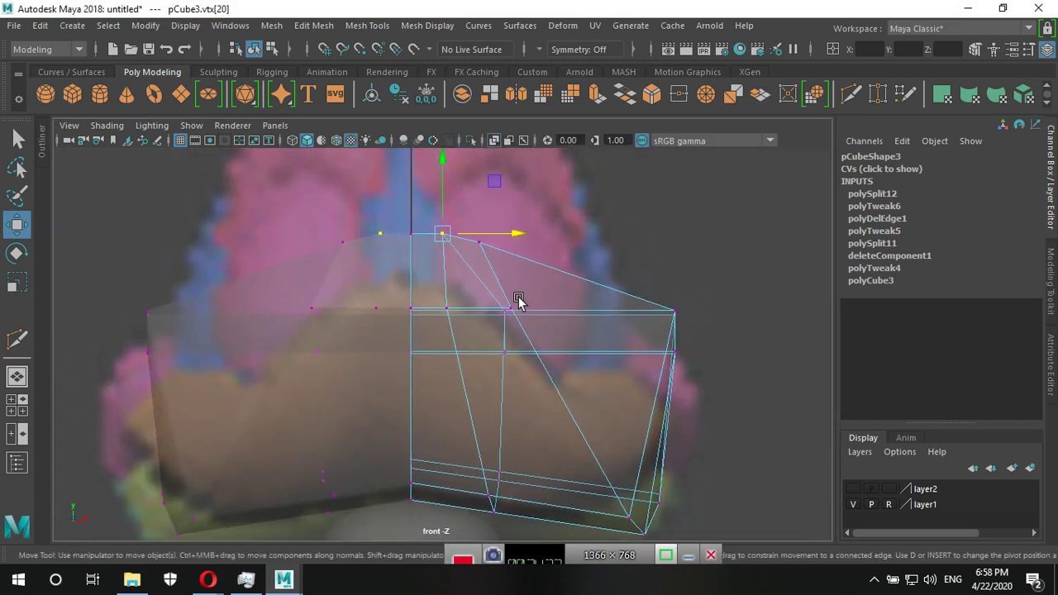
Slide the upper outer vertex left, raise the bottom row and bottom-right corner, then preview smoothing.
left_click(505, 330)
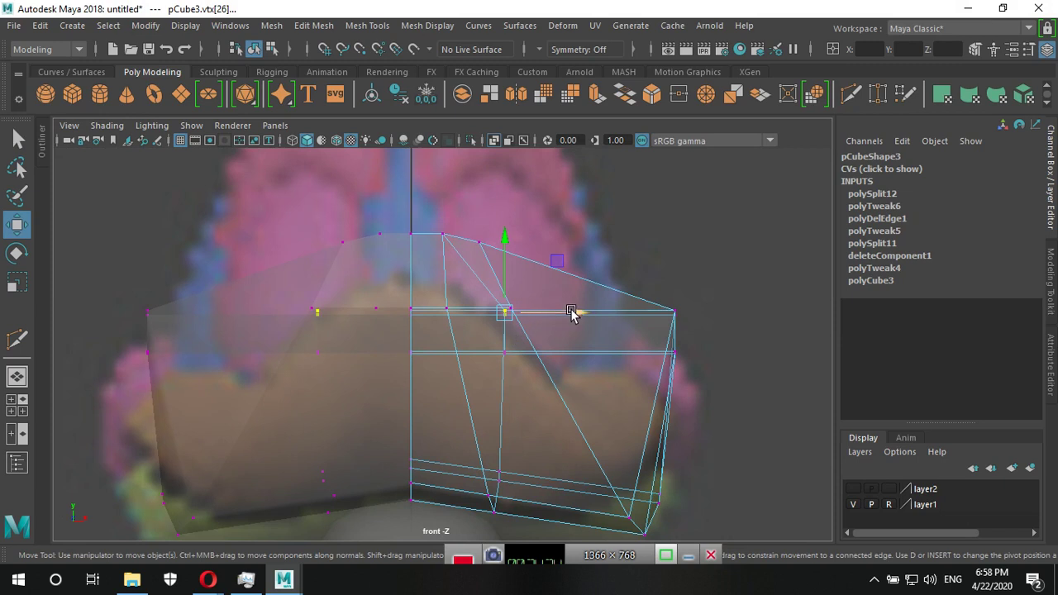
left_click_drag(579, 314, 564, 314)
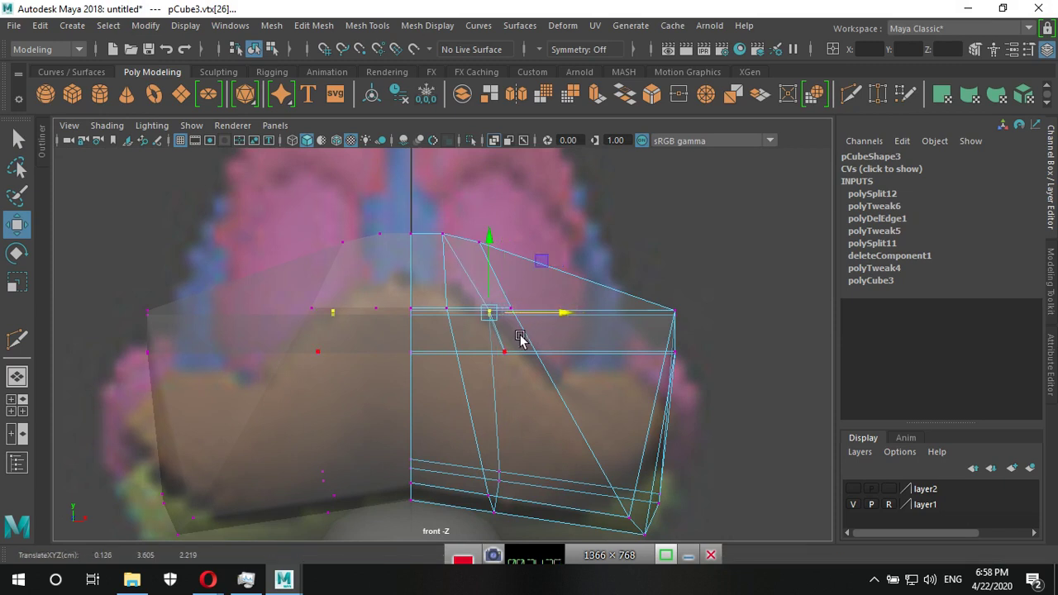
middle_click_drag(516, 445, 581, 373, "alt")
left_click_drag(482, 374, 529, 477)
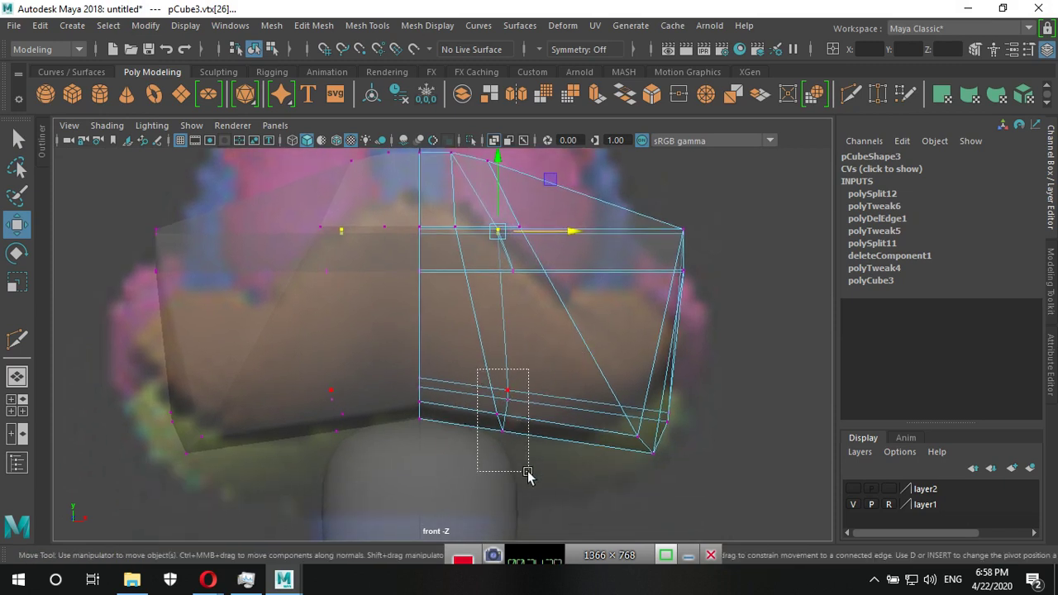
left_click_drag(502, 410, 516, 424)
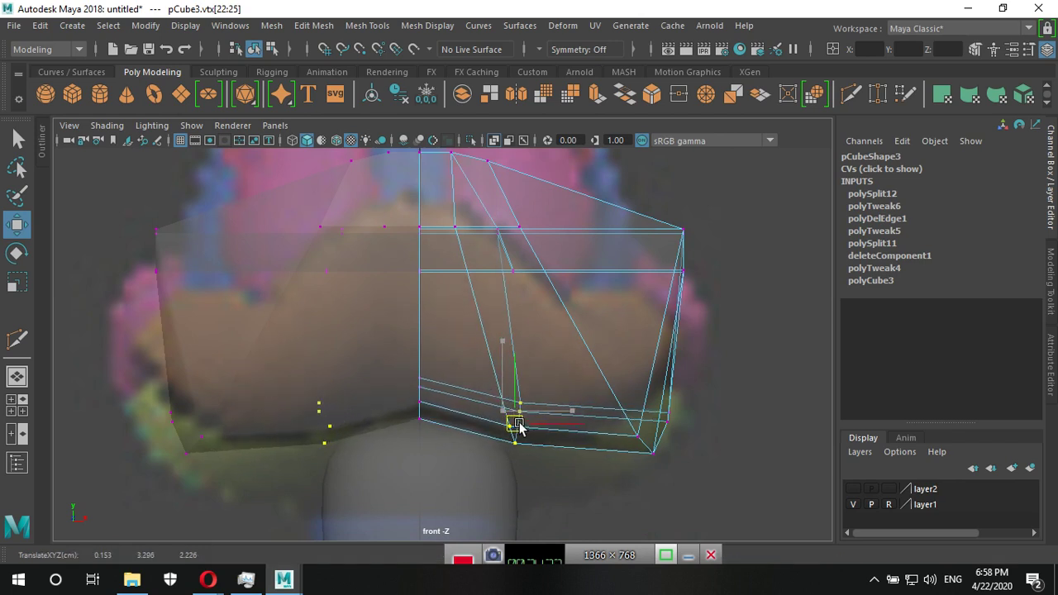
left_click_drag(708, 455, 598, 389)
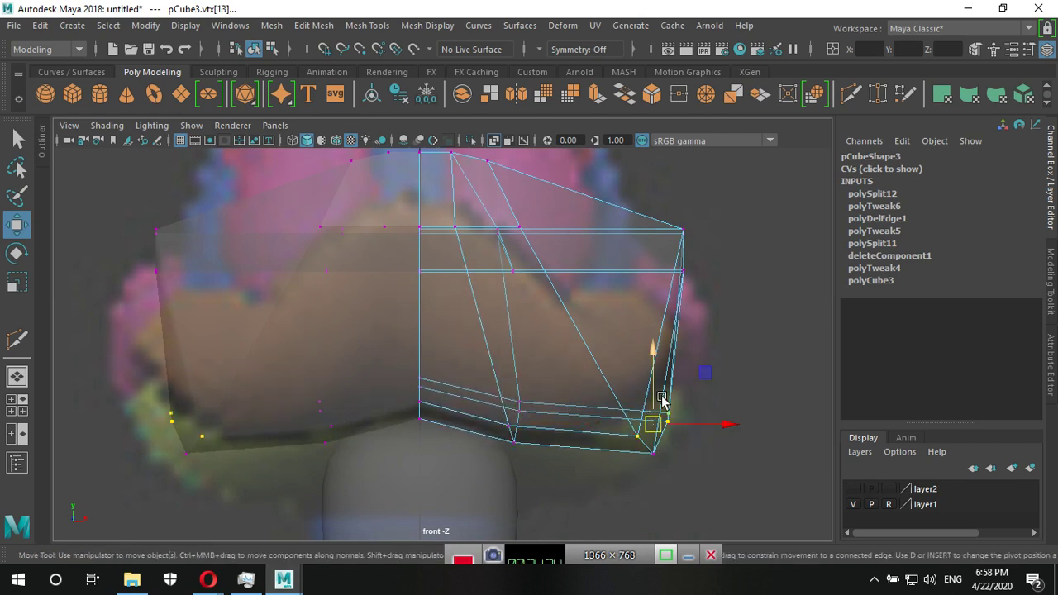
mouse_move(668, 463)
left_mouse_down()
mouse_move(613, 428)
mouse_move(648, 373)
left_mouse_up()
key("3")
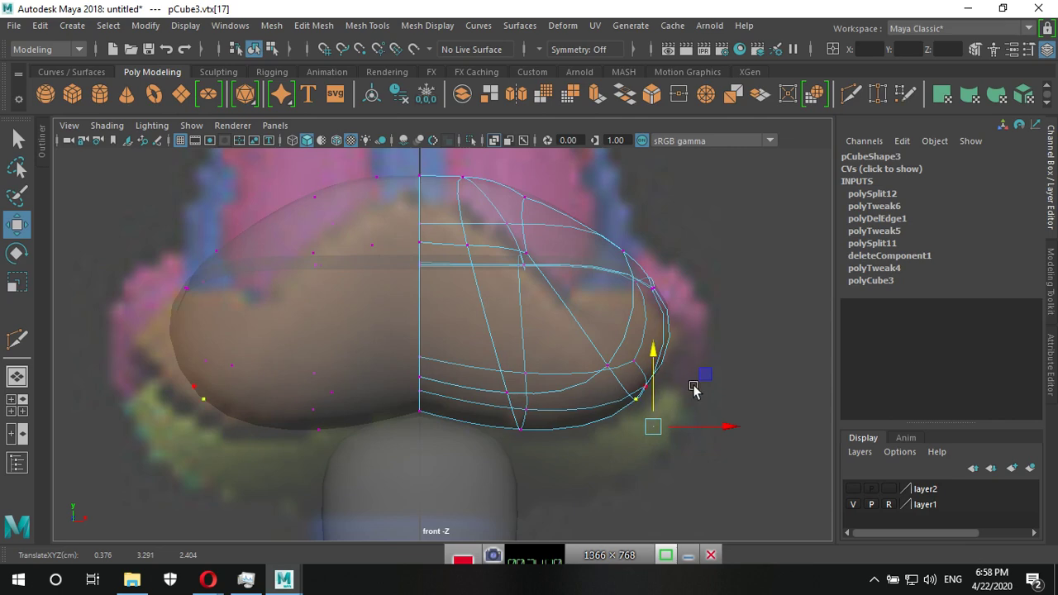
Select the right-side vertices, then in perspective pick the centre vertex at the beak's top.
left_click_drag(624, 251, 728, 428)
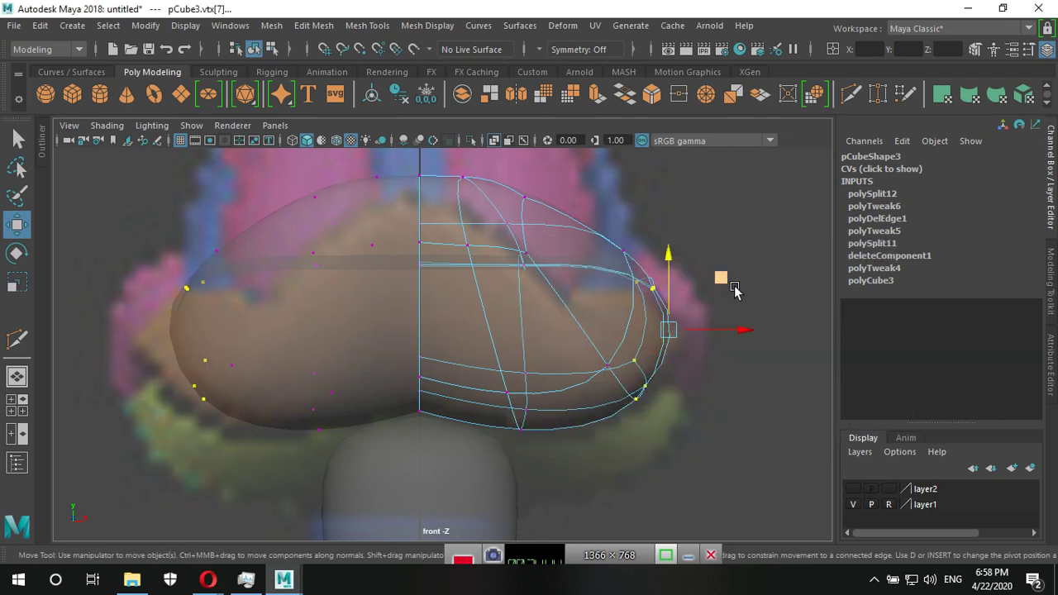
key("space")
key("space")
mouse_move(603, 414)
left_mouse_down("alt")
mouse_move(597, 454)
mouse_move(624, 368)
left_mouse_up("alt")
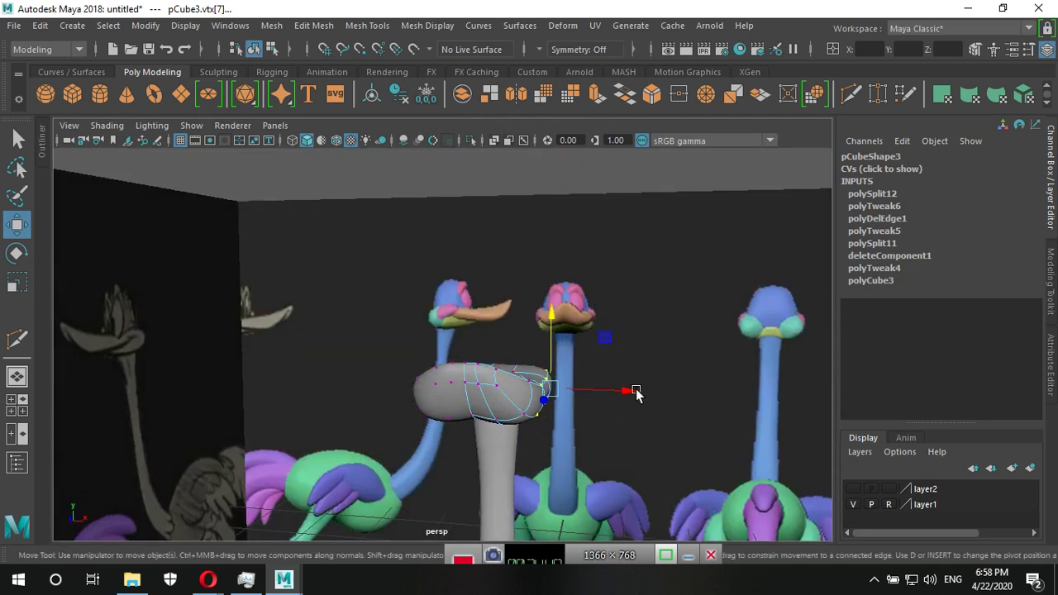
mouse_move(609, 377)
left_mouse_down("alt")
mouse_move(630, 454)
mouse_move(666, 385)
mouse_move(566, 385)
mouse_move(507, 413)
mouse_move(557, 395)
mouse_move(548, 384)
left_mouse_up("alt")
scroll(548, 385, "up", 5)
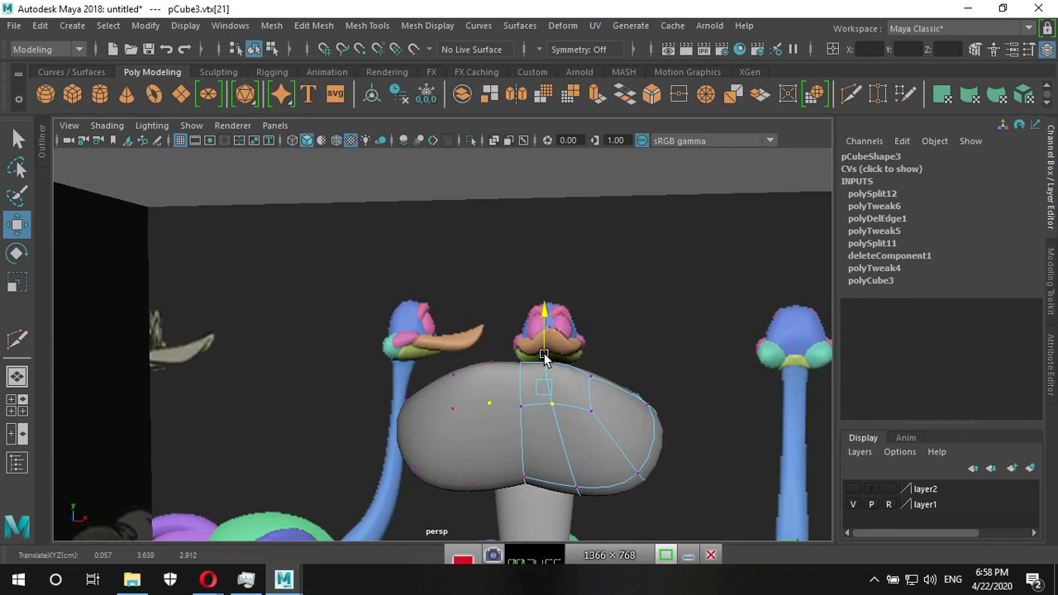
left_click(543, 393)
left_click(520, 400)
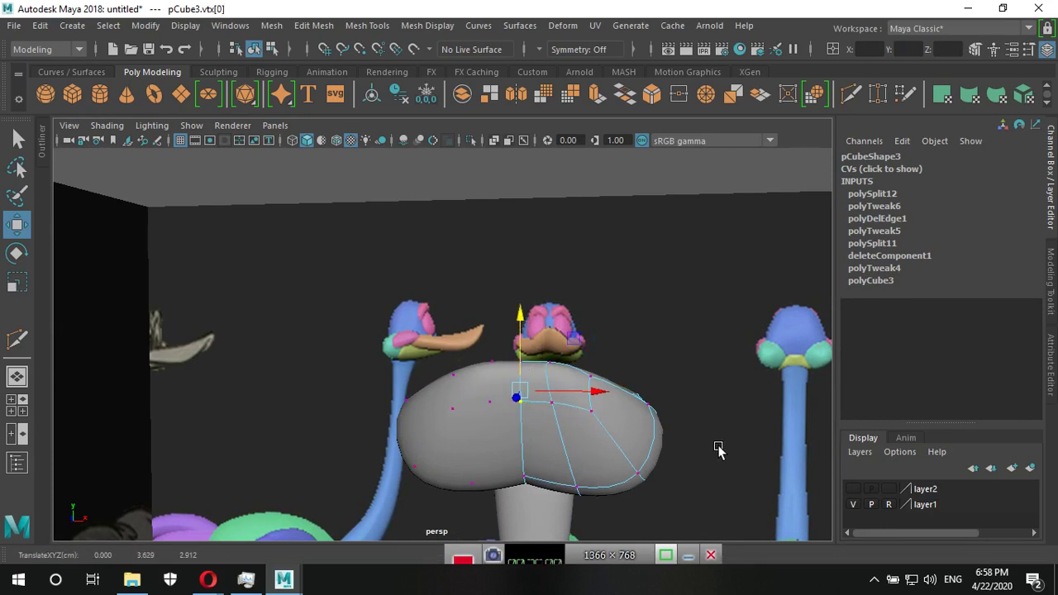
Frame the enlarged beak in the side view.
left_click_drag(717, 449, 491, 455, "alt")
key("space")
key("space")
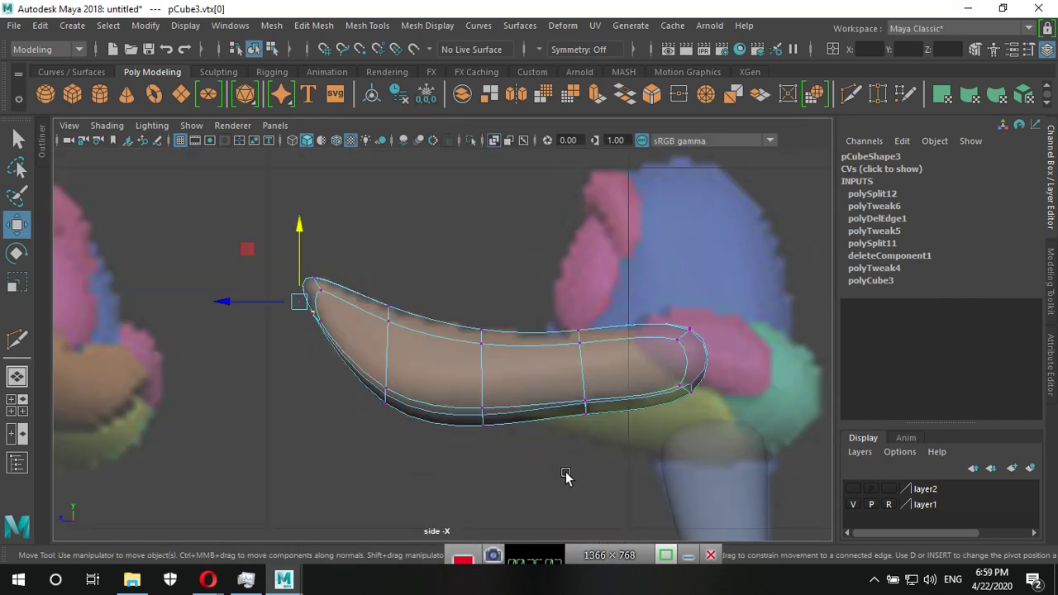
scroll(565, 476, "up", 2)
middle_click_drag(325, 267, 428, 304, "alt")
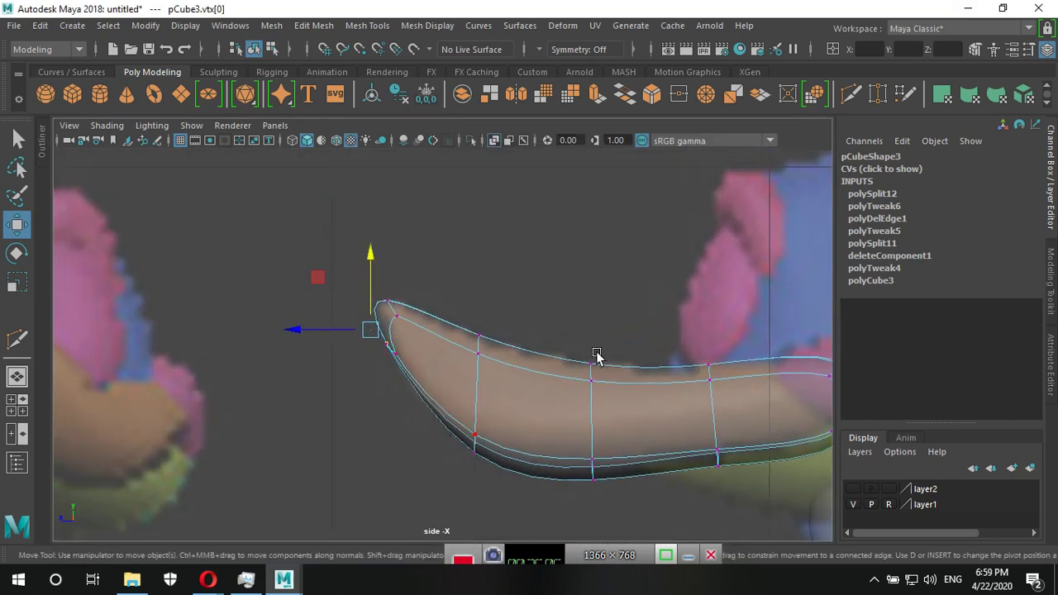
Return the beak mesh to object mode and check it in the front and perspective views.
right_click_drag(541, 428, 636, 157)
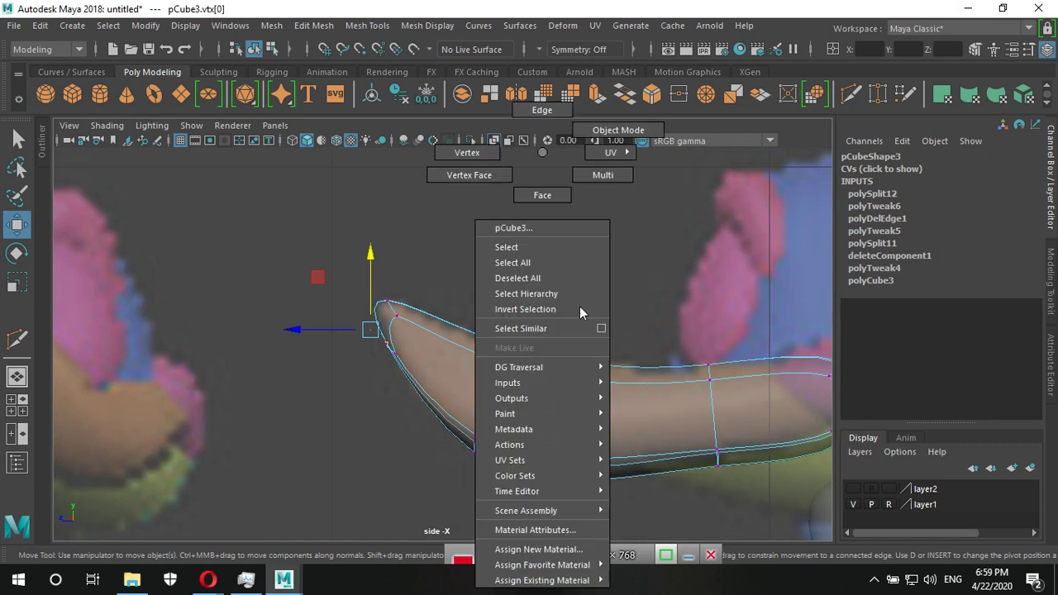
scroll(661, 399, "down", 5)
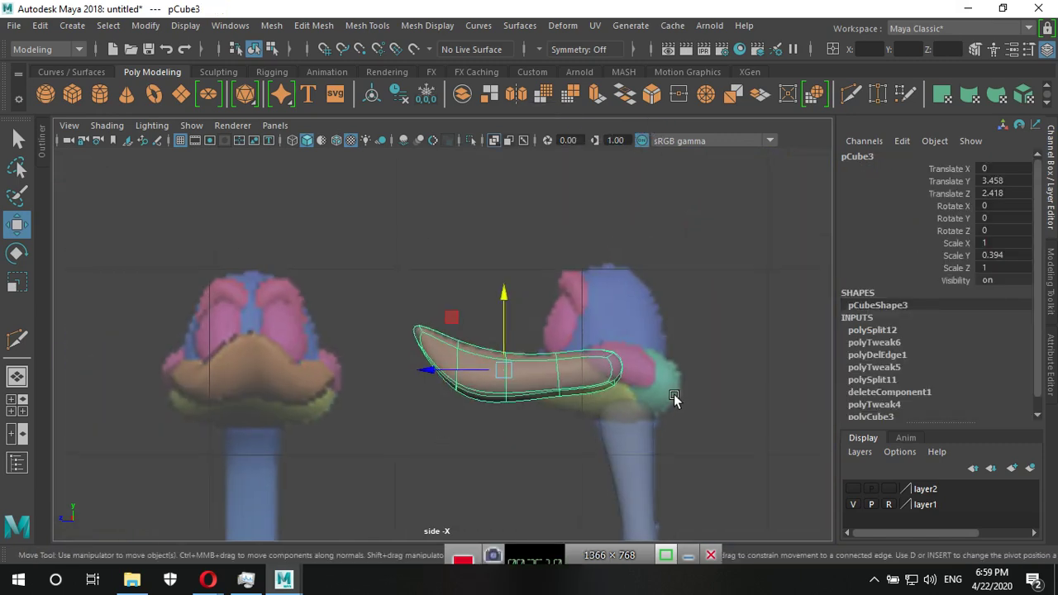
scroll(485, 378, "up", 2)
scroll(692, 413, "up", 2)
scroll(289, 326, "up", 1)
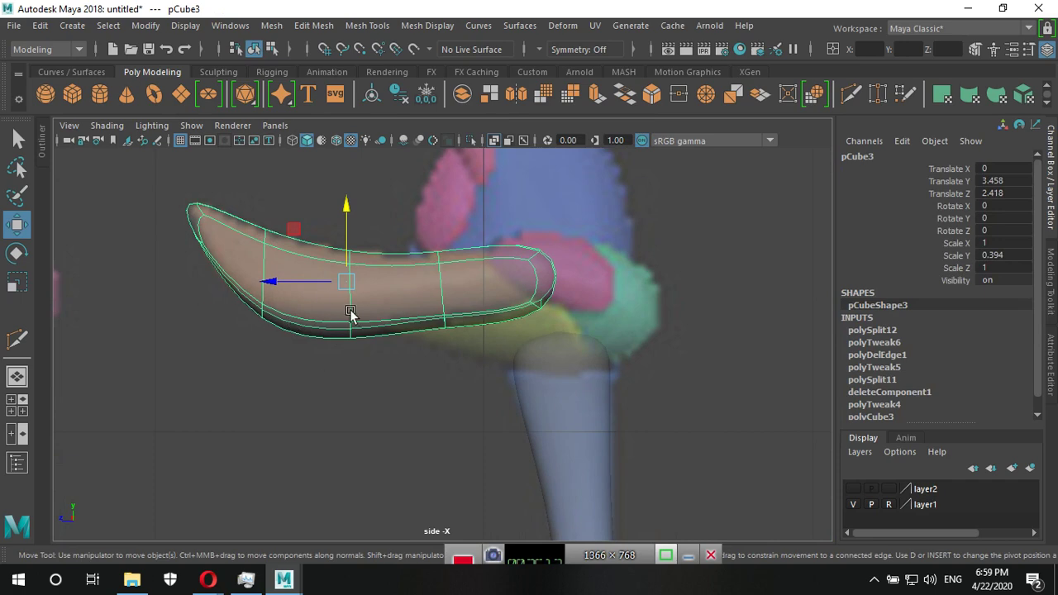
key("space")
key("space")
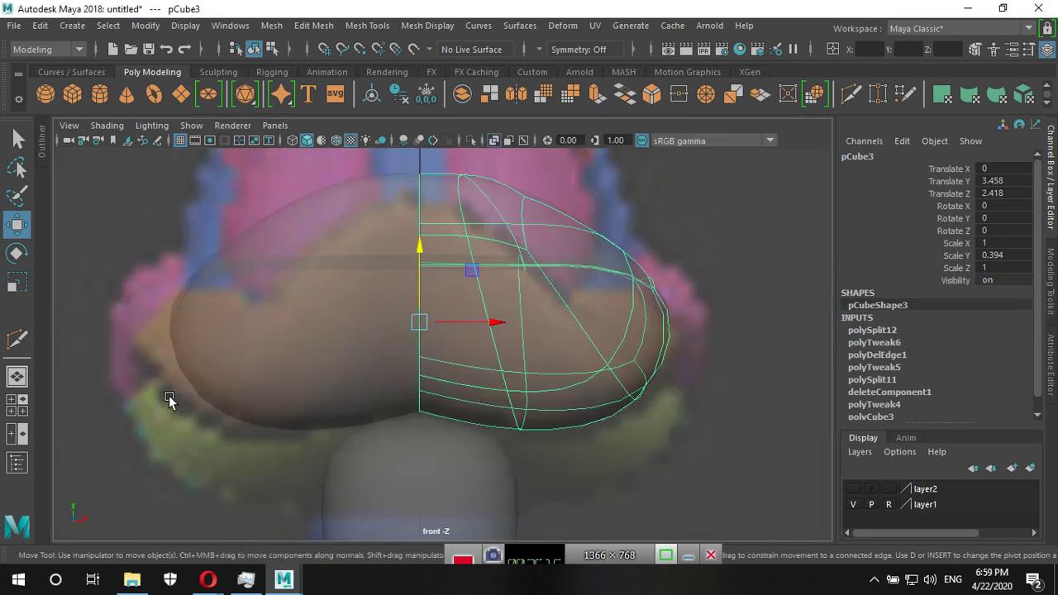
key("space")
key("space")
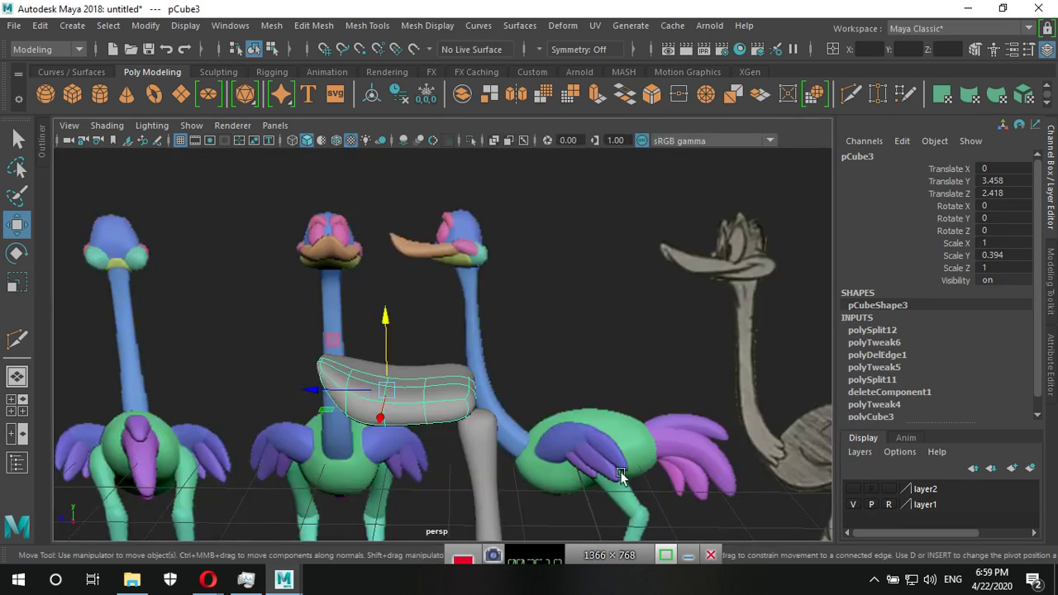
key("space")
key("space")
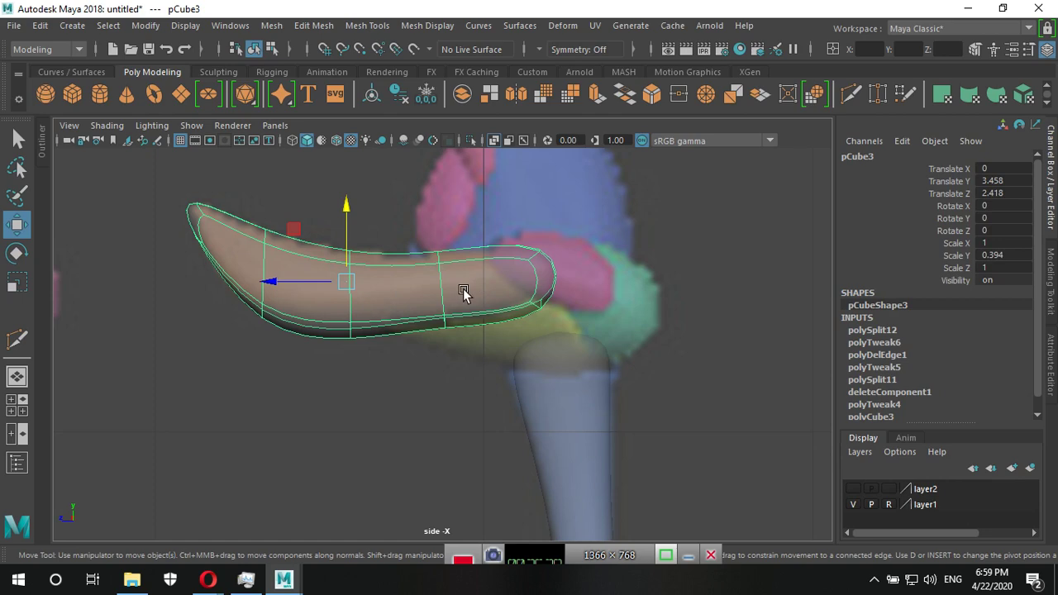
key("space")
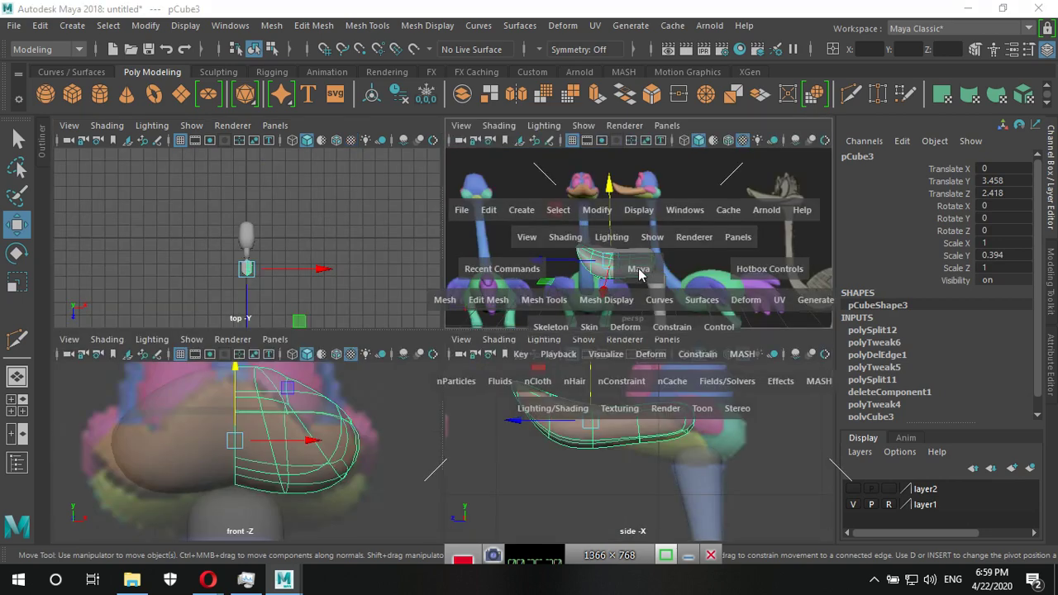
key("space")
mouse_move(463, 446)
left_mouse_down("alt")
mouse_move(569, 457)
mouse_move(496, 429)
left_mouse_up("alt")
Run a mirrored duplicate, reselect the original beak half and show it as the low-poly cage.
left_click(408, 396)
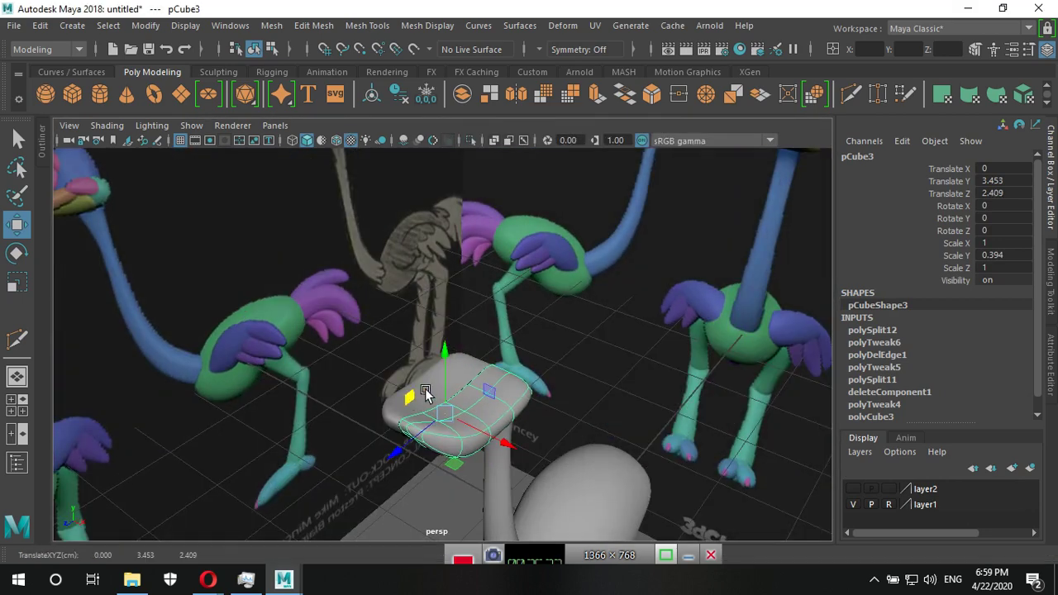
key("ctrl+shift+d")
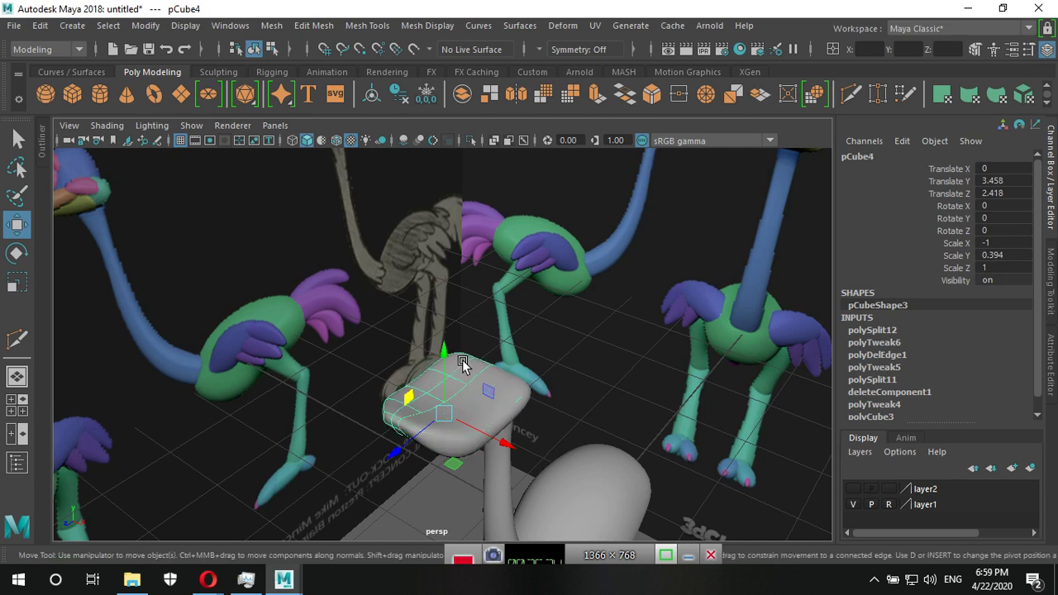
left_click(463, 364)
left_click(470, 391)
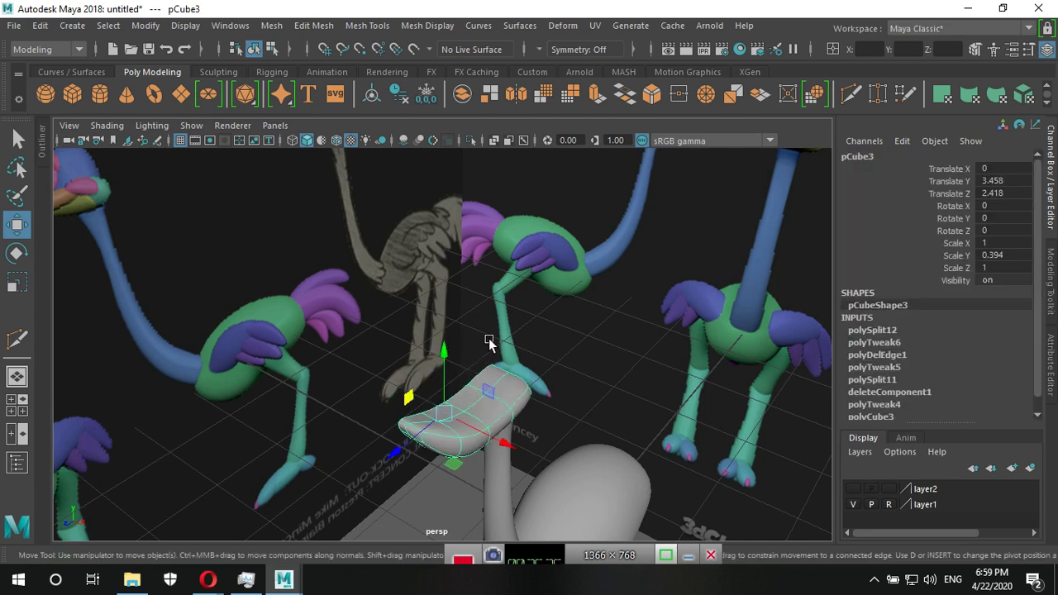
key("1")
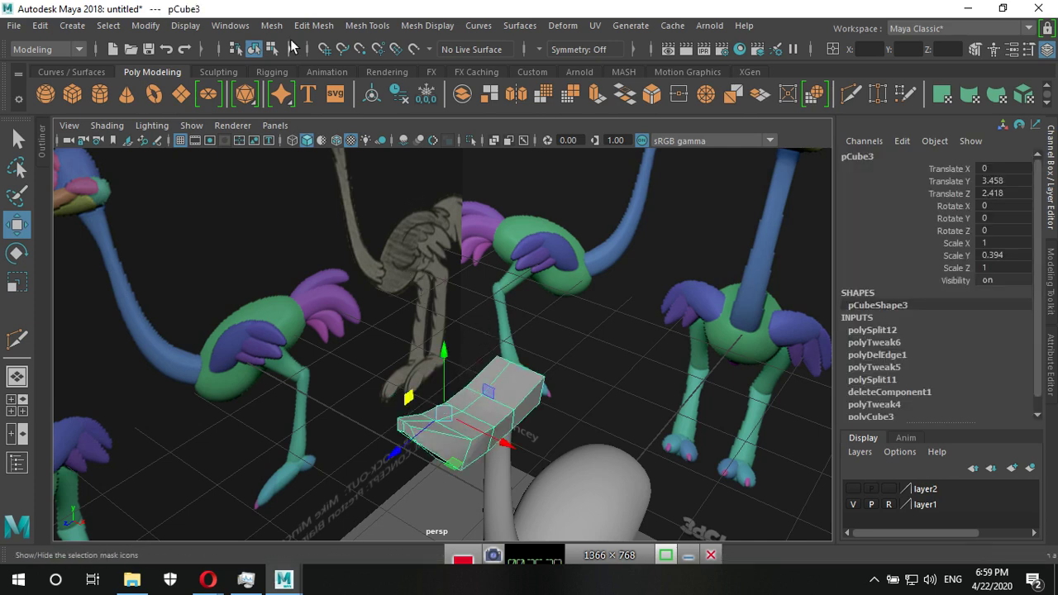
left_click(276, 31)
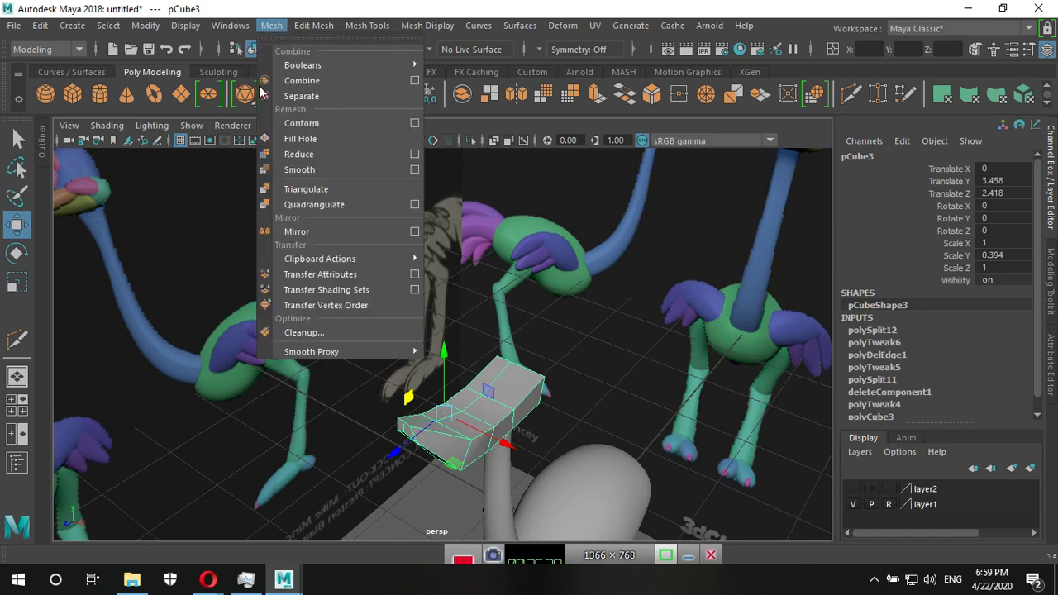
Mirror the beak half across X with border vertices merged, then tumble to inspect the joined mesh.
left_click(411, 233)
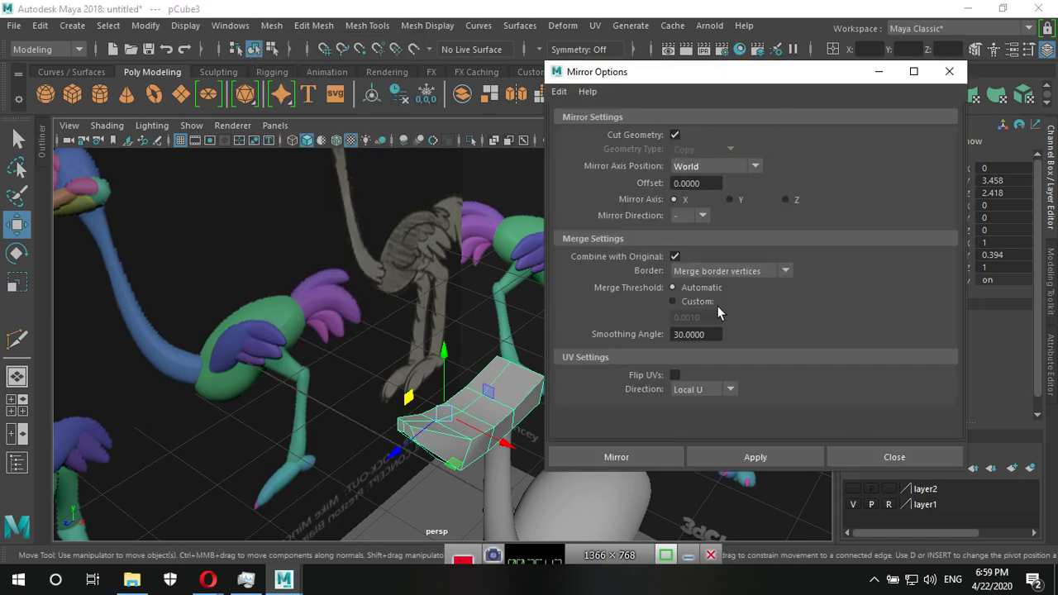
left_click_drag(416, 419, 676, 214, "alt")
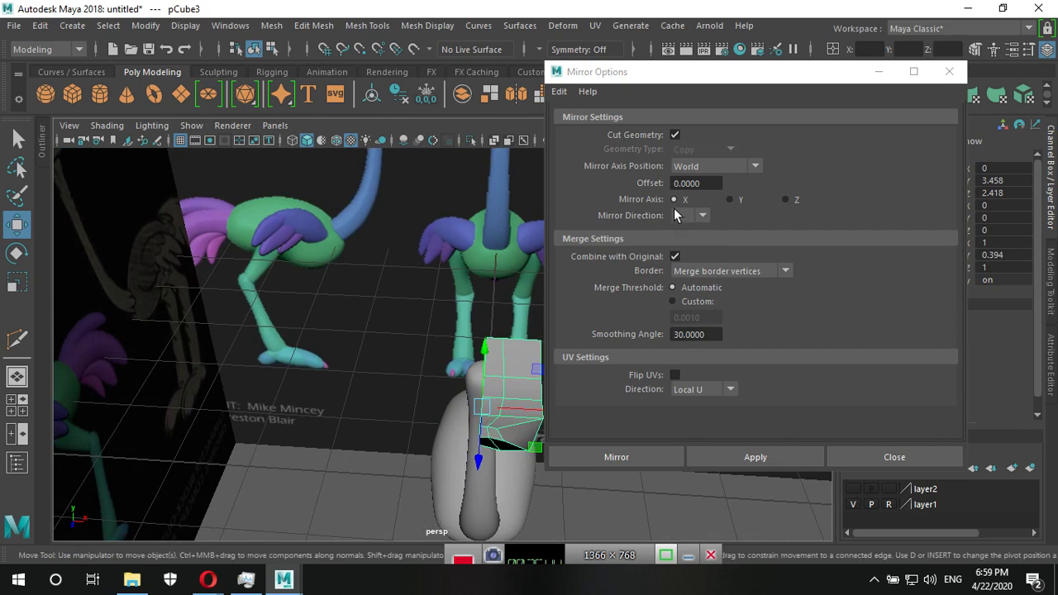
left_click(643, 460)
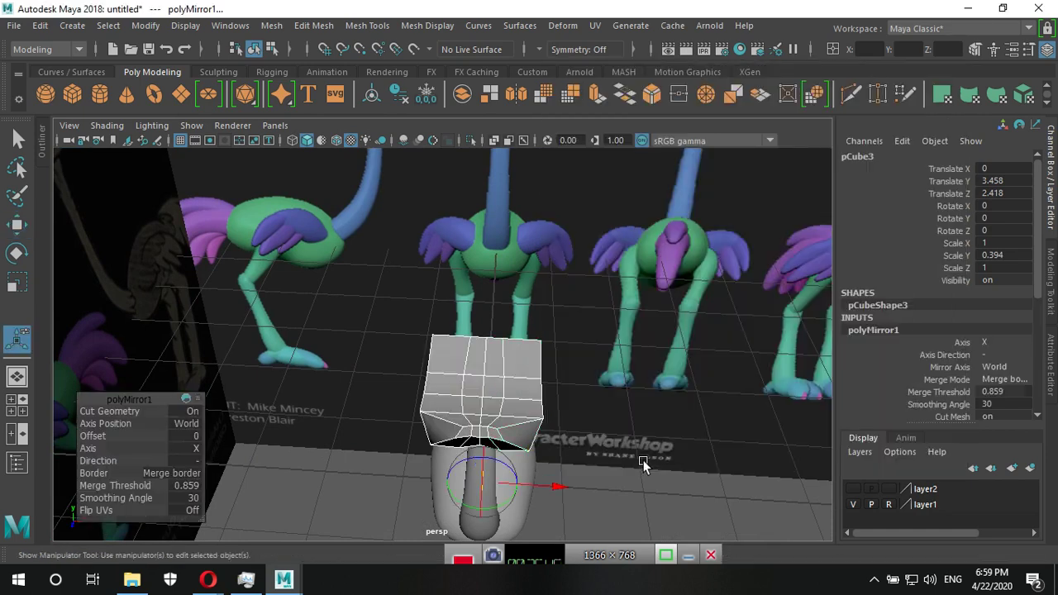
mouse_move(594, 406)
left_mouse_down("alt")
mouse_move(281, 383)
mouse_move(305, 410)
left_mouse_up("alt")
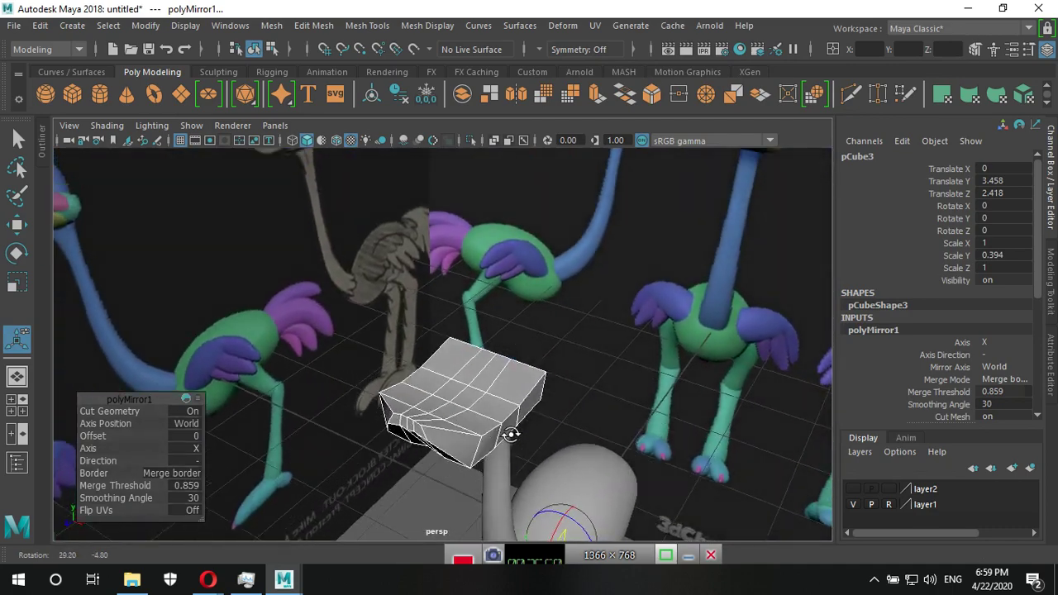
scroll(463, 404, "up", 2)
scroll(432, 413, "up", 3)
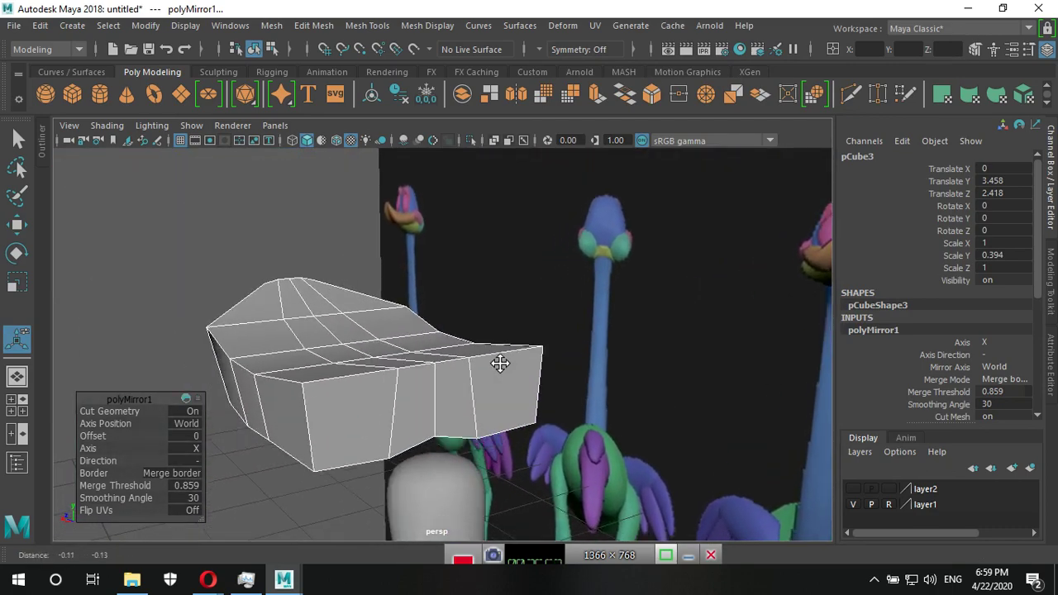
Delete the four rear faces of the beak mesh and return it to object mode.
scroll(488, 363, "up", 3)
right_click_drag(519, 337, 525, 203)
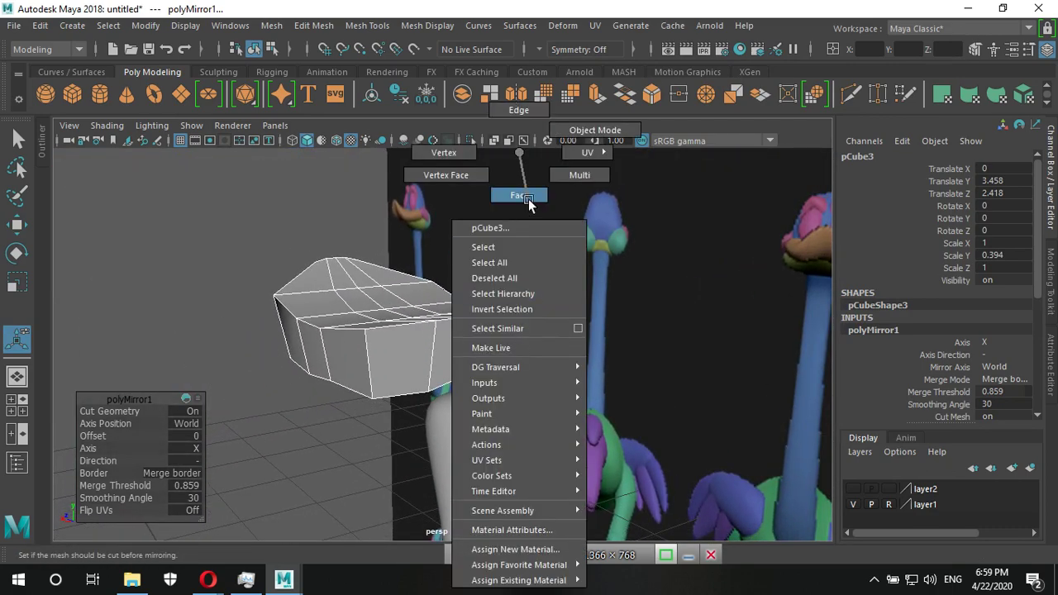
left_click_drag(531, 333, 402, 365)
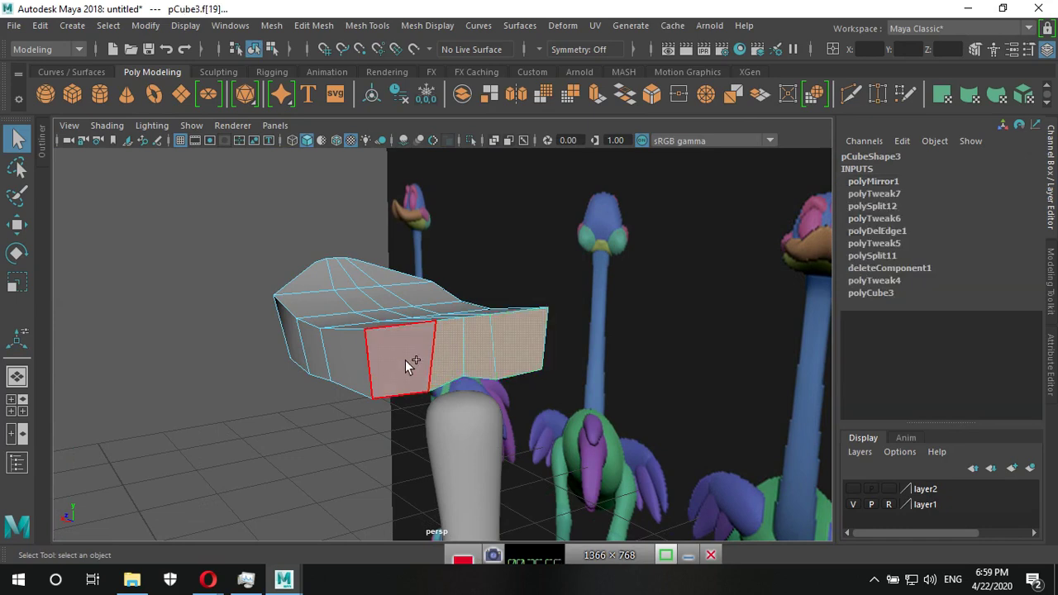
key("Delete")
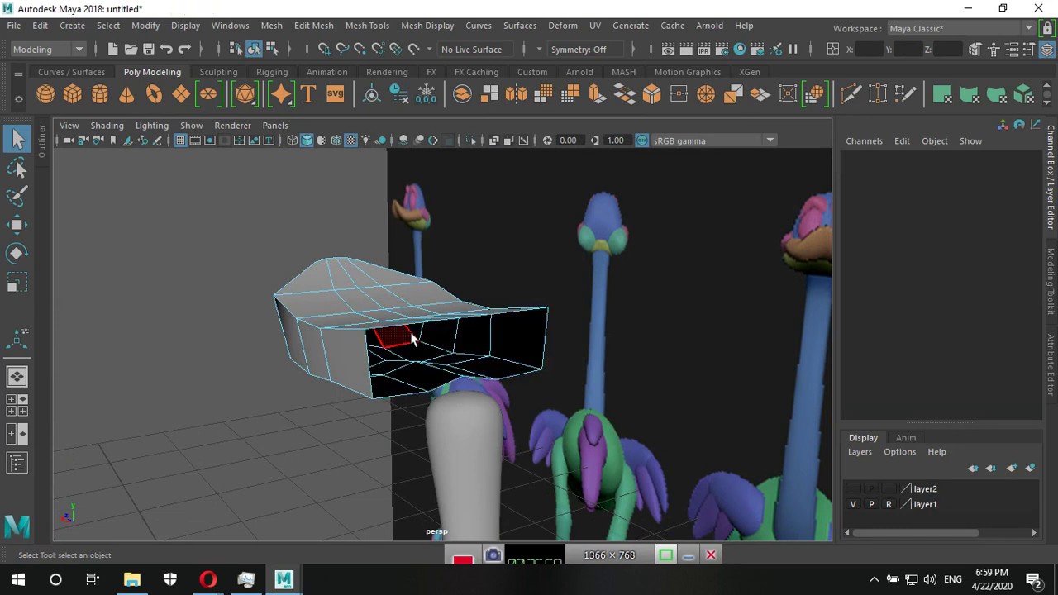
scroll(274, 393, "down", 2)
left_click_drag(274, 392, 573, 385, "alt")
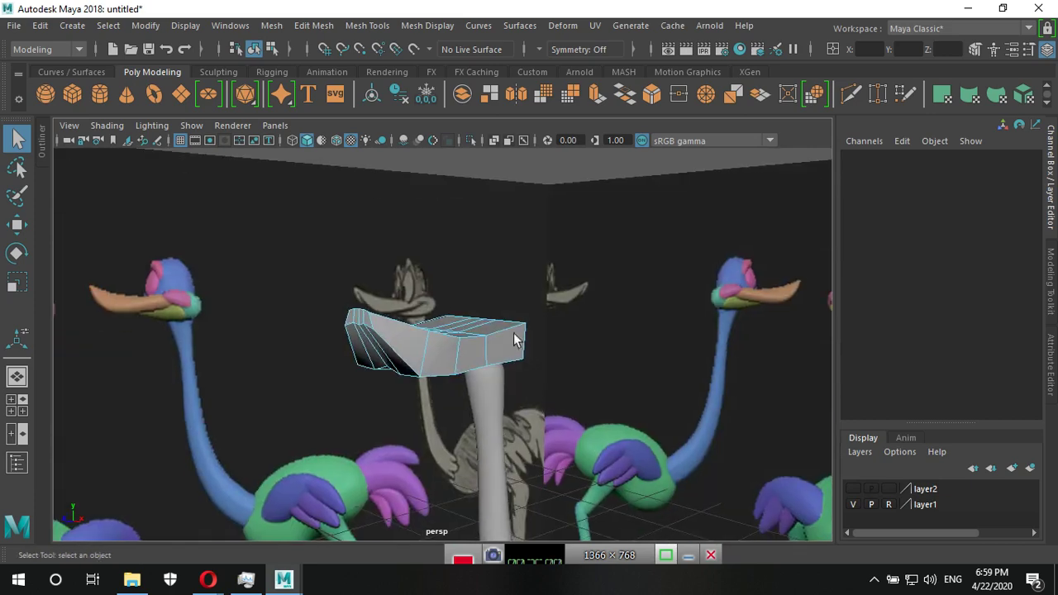
mouse_move(513, 152)
right_mouse_down()
mouse_move(528, 267)
mouse_move(590, 130)
right_mouse_up()
mouse_move(602, 303)
left_mouse_down("alt")
mouse_move(457, 411)
mouse_move(811, 512)
left_mouse_up("alt")
Turn on layer2 visibility and orbit and dolly to see the beak seated on the head.
left_click(853, 489)
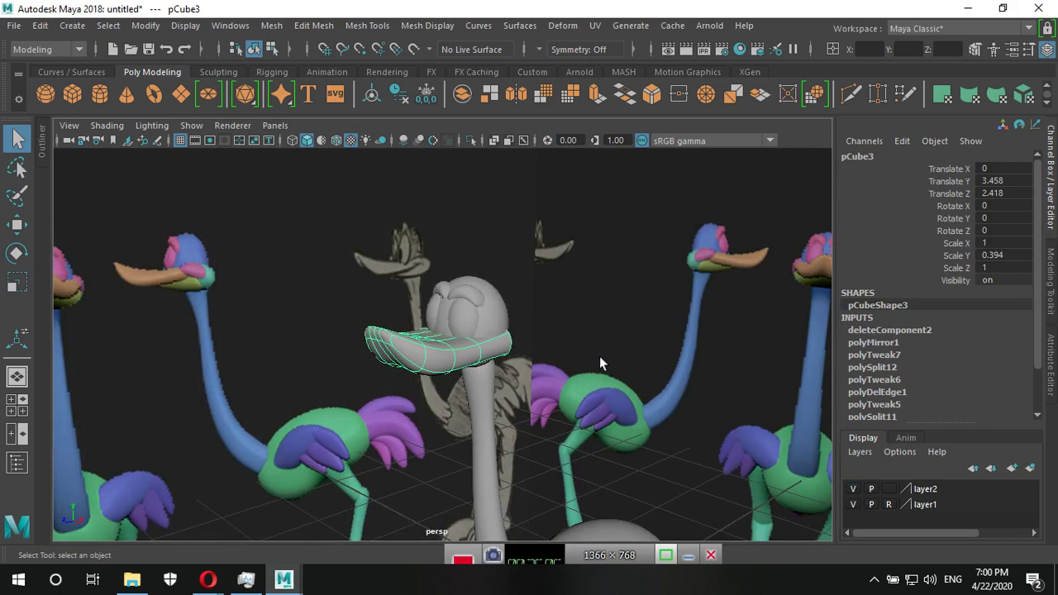
mouse_move(600, 367)
left_mouse_down("alt")
mouse_move(424, 402)
mouse_move(534, 441)
mouse_move(585, 396)
mouse_move(527, 385)
mouse_move(418, 392)
left_mouse_up("alt")
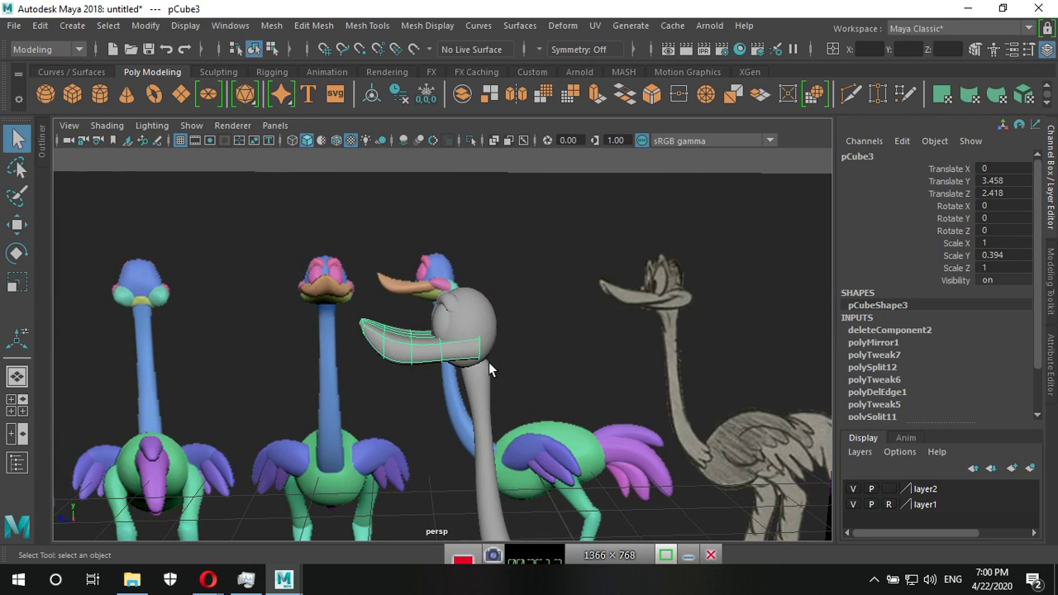
left_click_drag(481, 362, 436, 361, "alt")
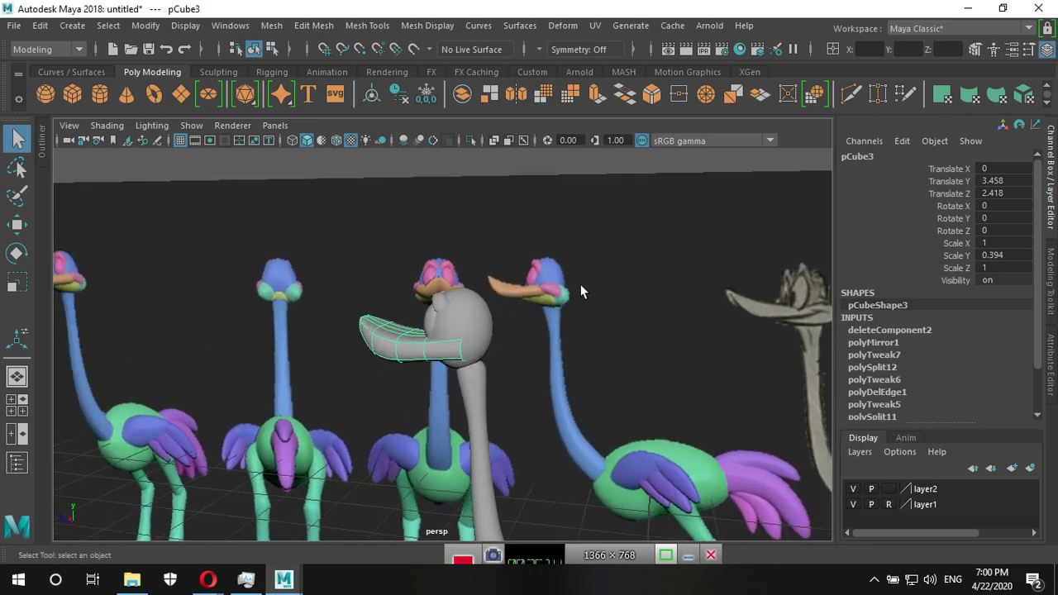
left_click_drag(581, 286, 547, 320, "alt")
mouse_move(613, 385)
left_mouse_down("alt")
mouse_move(547, 385)
mouse_move(549, 463)
mouse_move(566, 329)
mouse_move(633, 421)
mouse_move(572, 408)
mouse_move(535, 429)
left_mouse_up("alt")
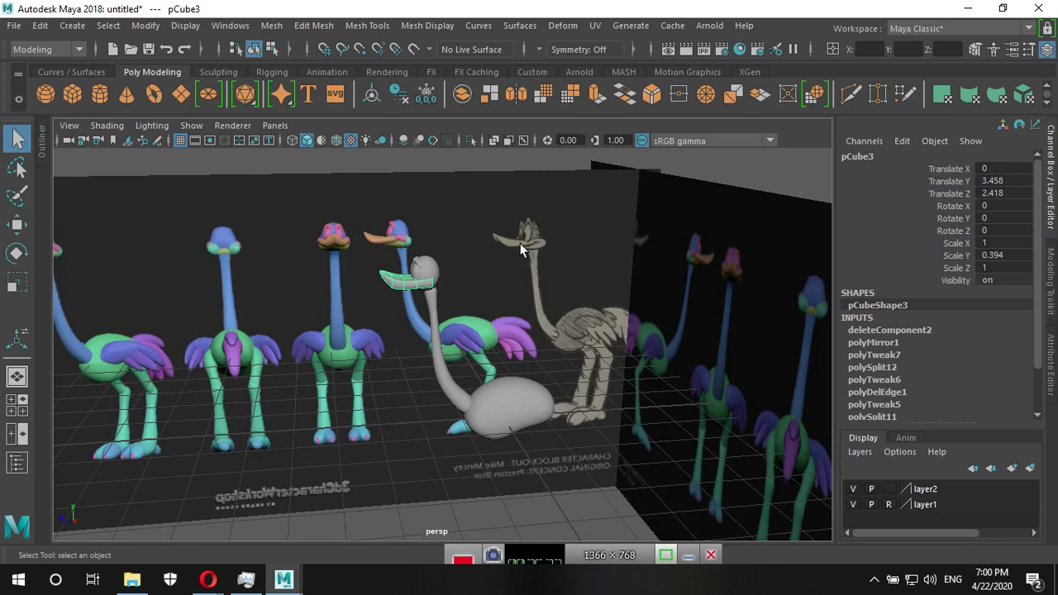
mouse_move(427, 306)
right_mouse_down("alt")
mouse_move(592, 289)
mouse_move(506, 351)
right_mouse_up("alt")
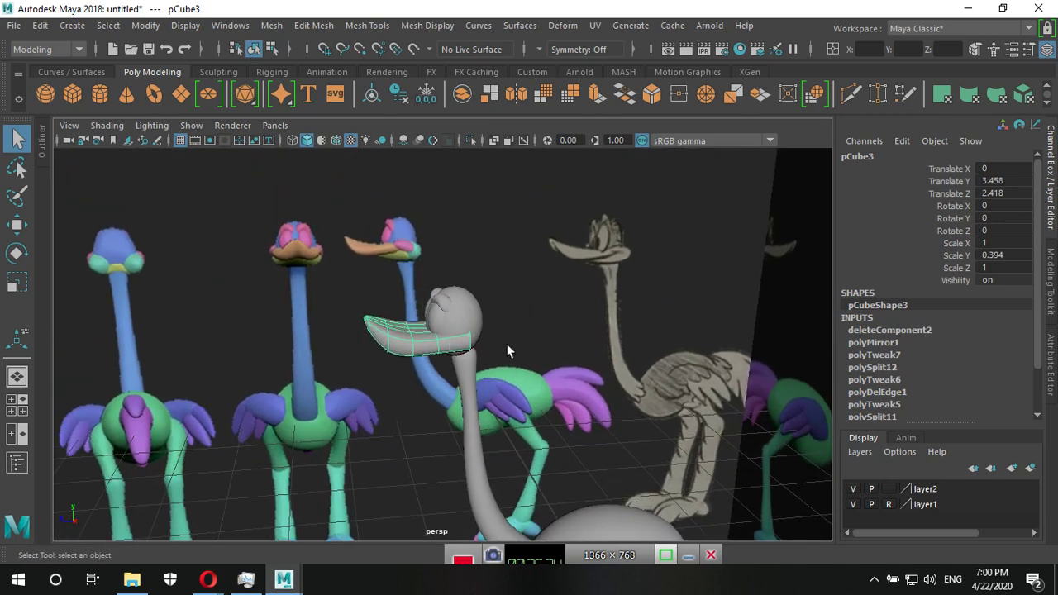
Apply Mesh > Smooth with Divisions 2 to the beak, then select the neck and repeat edge flow.
left_click(272, 25)
left_click(299, 170)
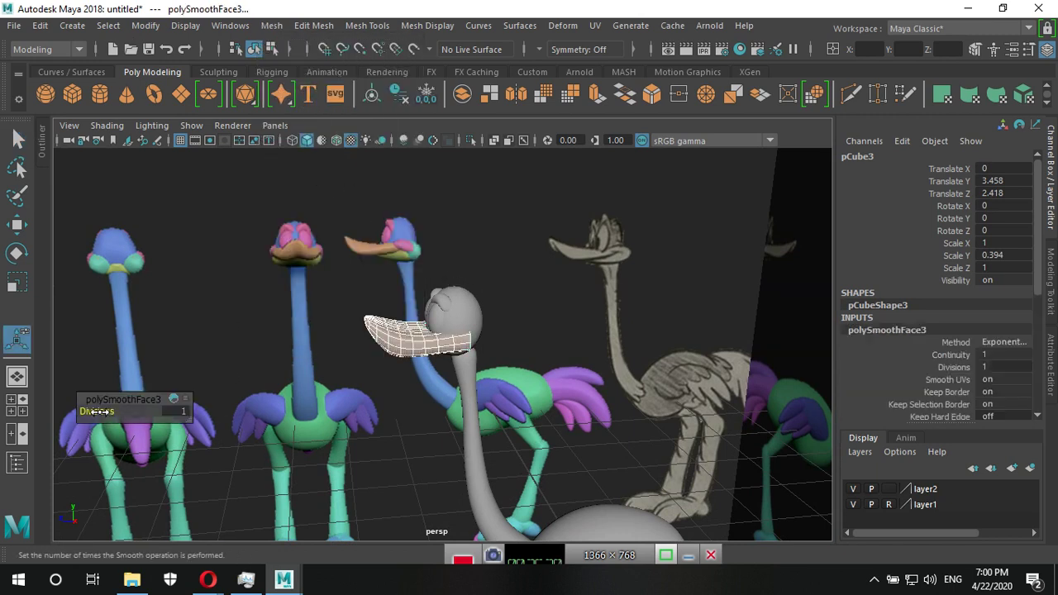
left_click_drag(97, 410, 100, 411)
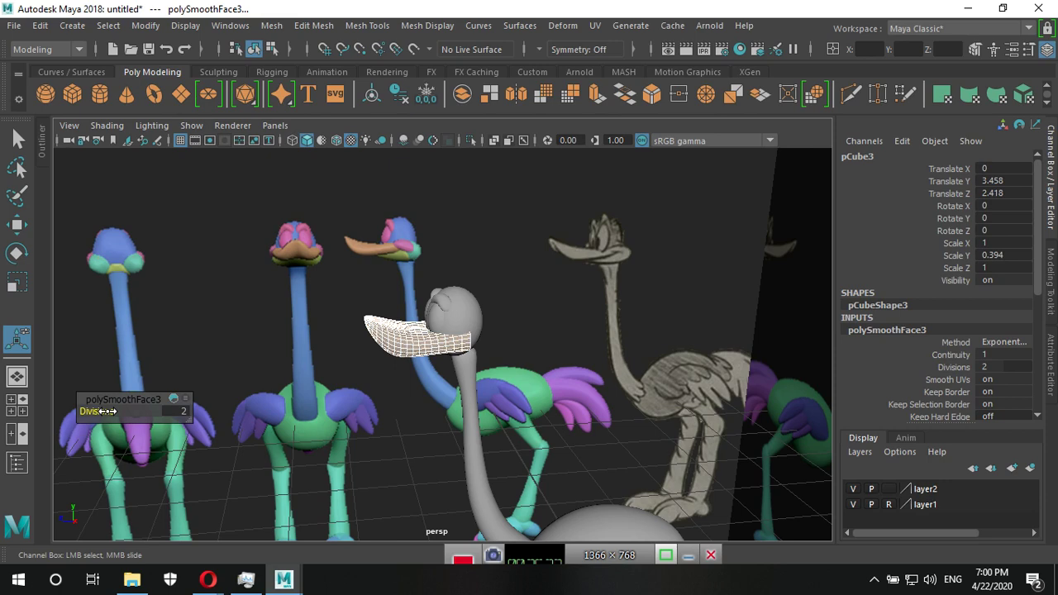
left_click(234, 337)
mouse_move(479, 429)
left_mouse_down("alt")
mouse_move(515, 427)
mouse_move(569, 299)
left_mouse_up("alt")
left_click(515, 426)
key("g")
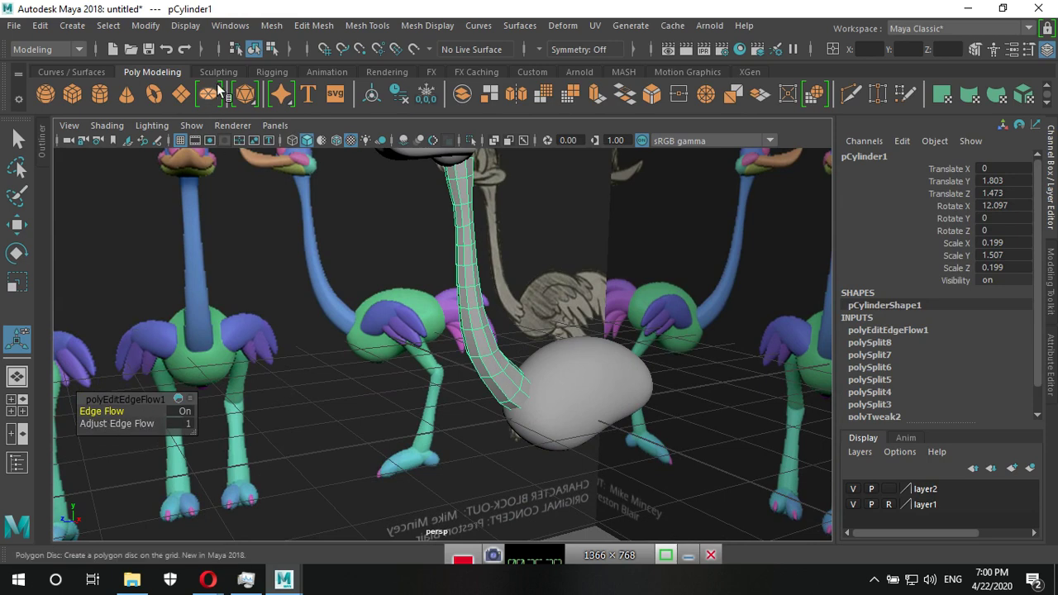
Smooth the neck mesh with Divisions set to 2.
left_click(284, 28)
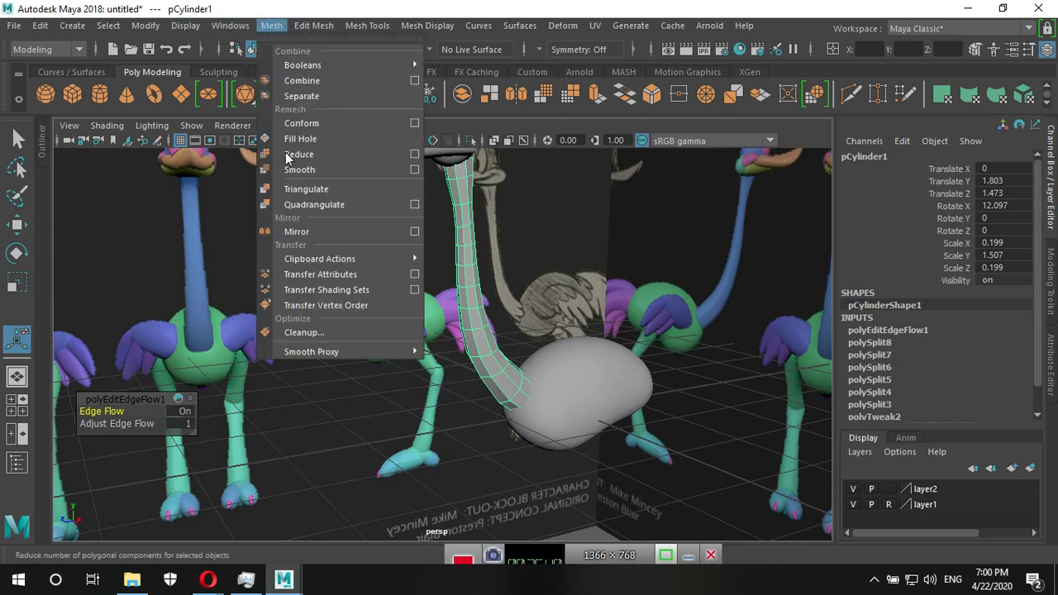
left_click(316, 172)
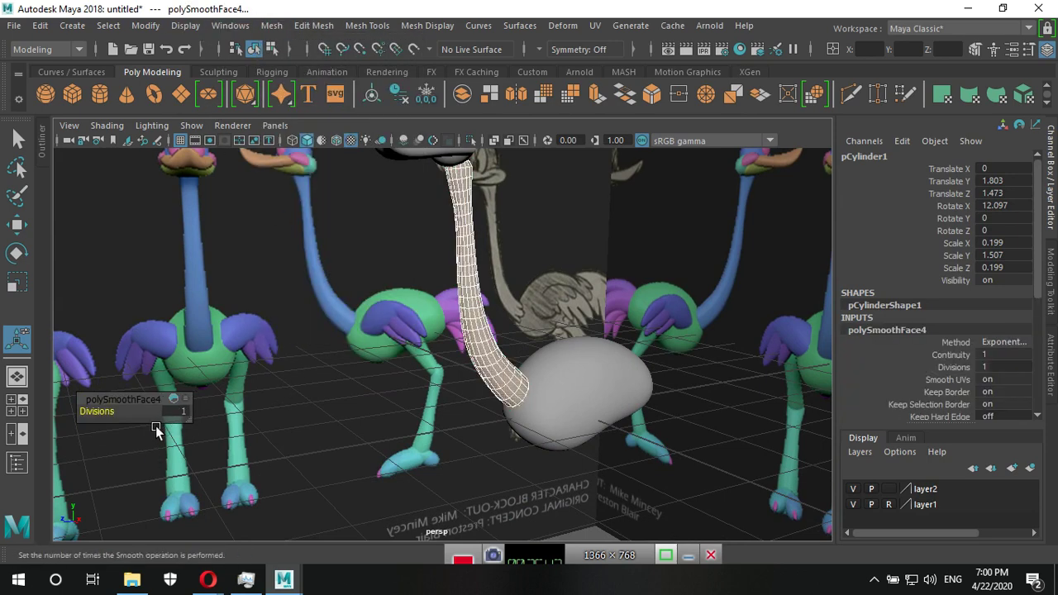
left_click_drag(97, 410, 105, 410)
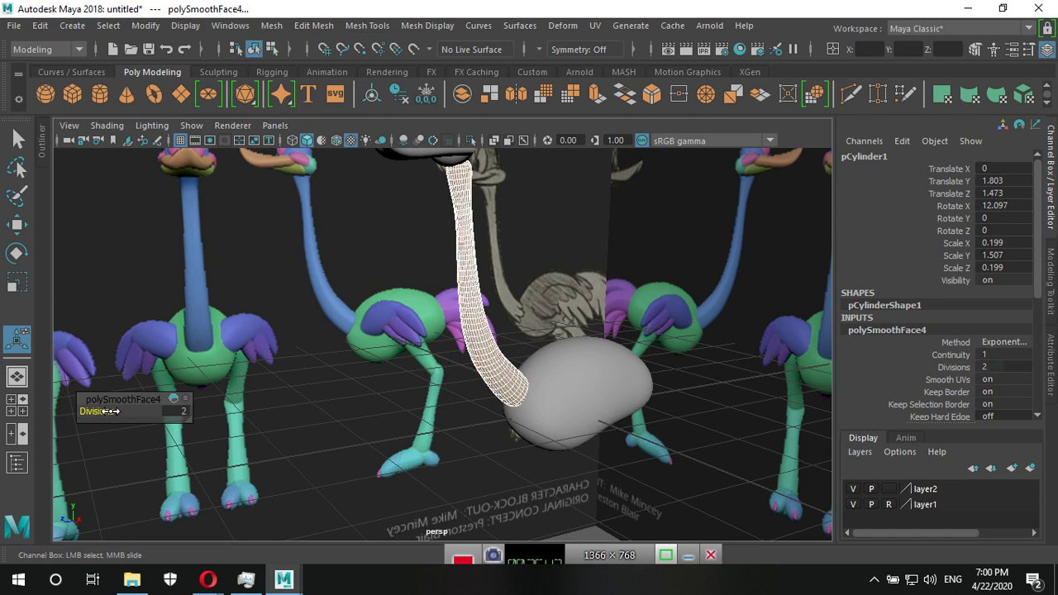
Smooth the grey body mesh pCube1 with Divisions set to 3.
left_click(597, 400)
key("1")
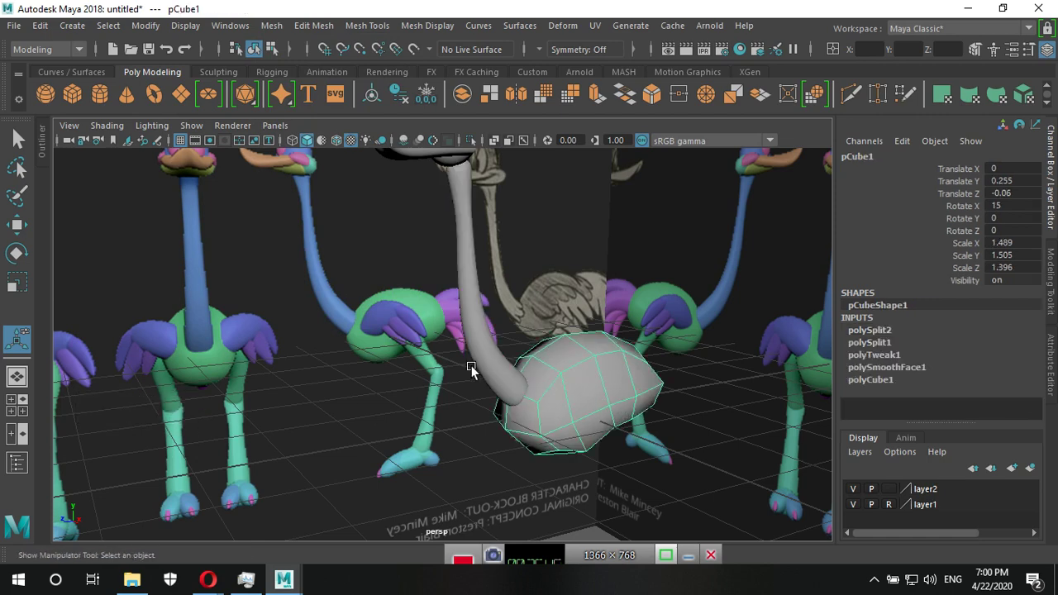
left_click(301, 26)
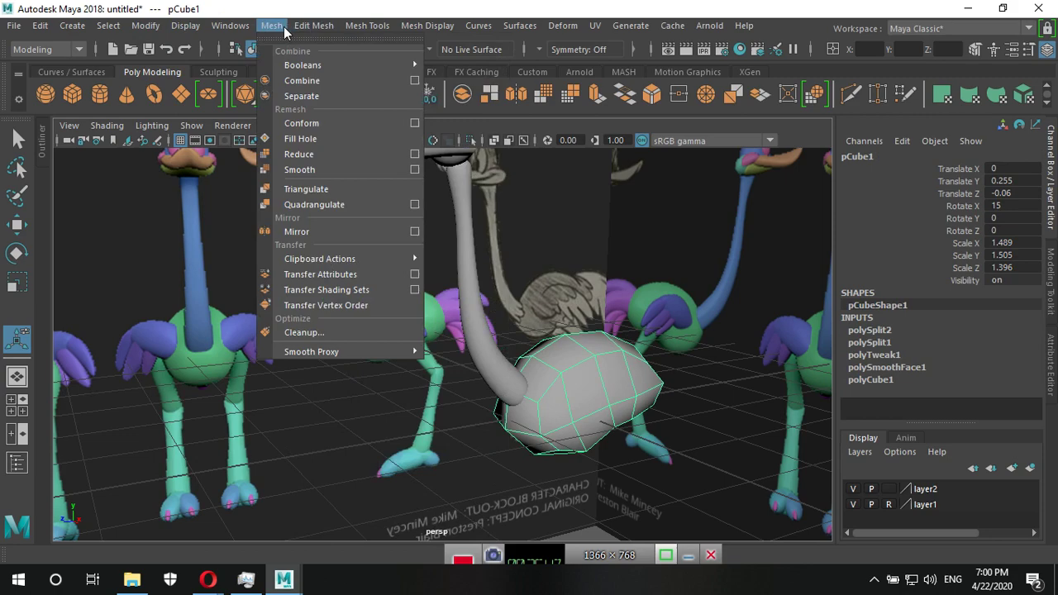
left_click(292, 167)
left_click_drag(183, 402, 537, 399)
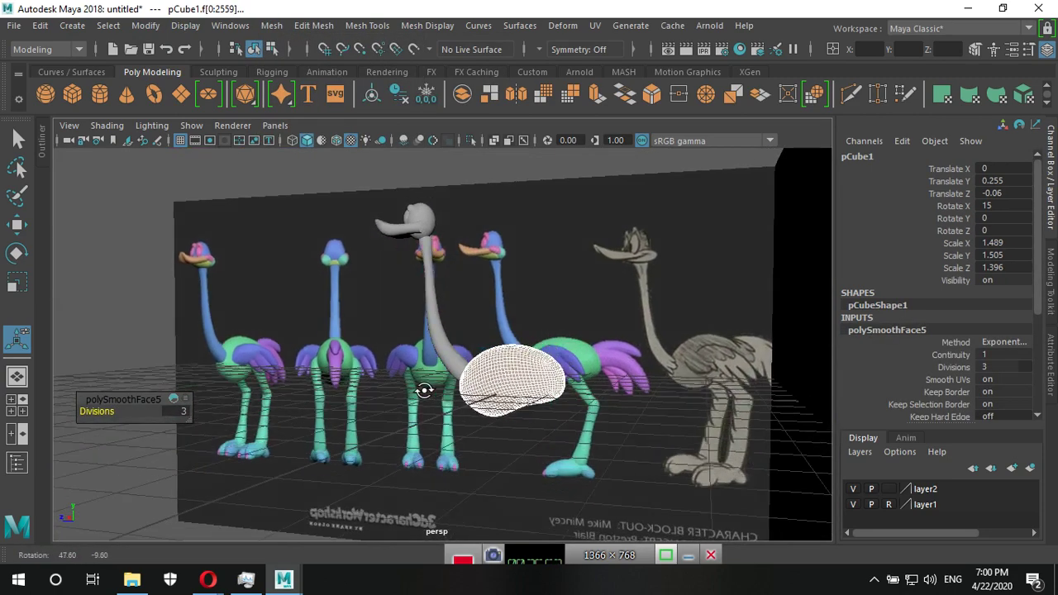
left_click(536, 399)
mouse_move(532, 413)
right_mouse_down("alt")
mouse_move(689, 444)
mouse_move(529, 372)
right_mouse_up("alt")
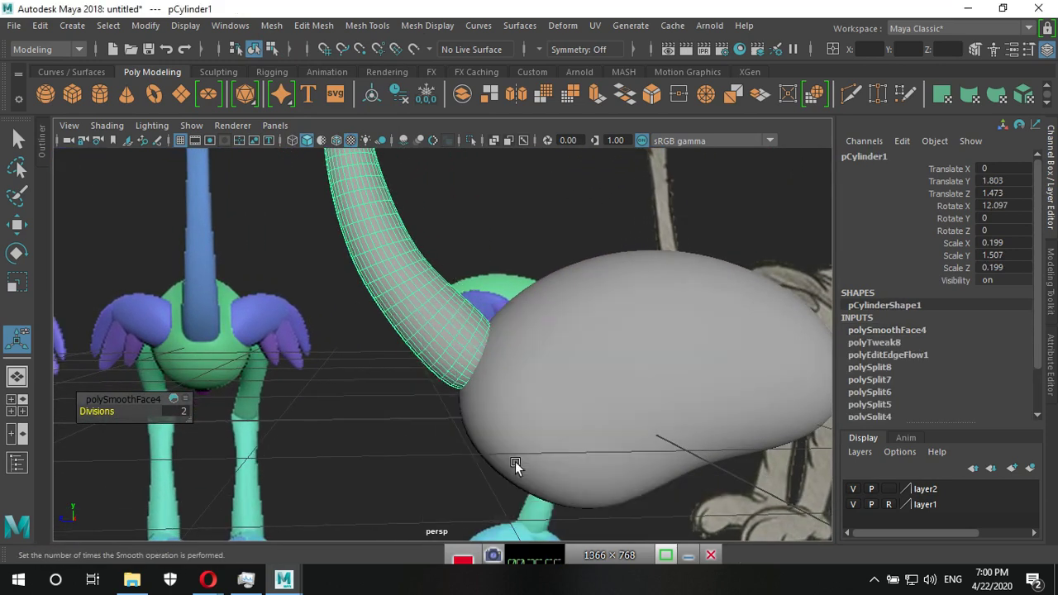
Frame the neck base in side view and switch the neck to face selection.
key("space")
key("space")
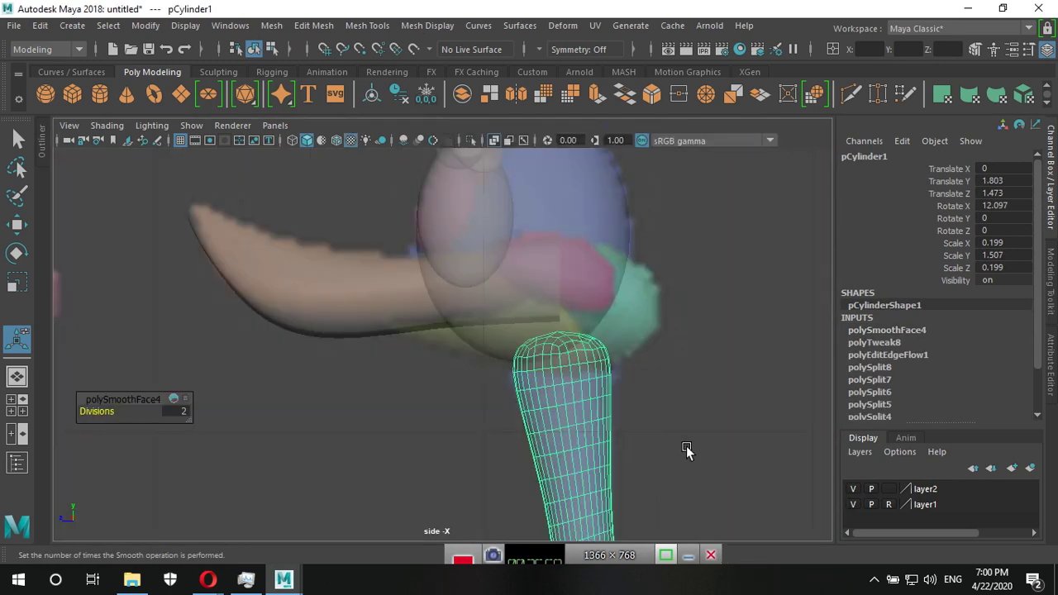
scroll(686, 448, "up", 5)
mouse_move(581, 394)
middle_mouse_down("alt")
mouse_move(527, 246)
mouse_move(567, 272)
mouse_move(480, 283)
mouse_move(469, 275)
middle_mouse_up("alt")
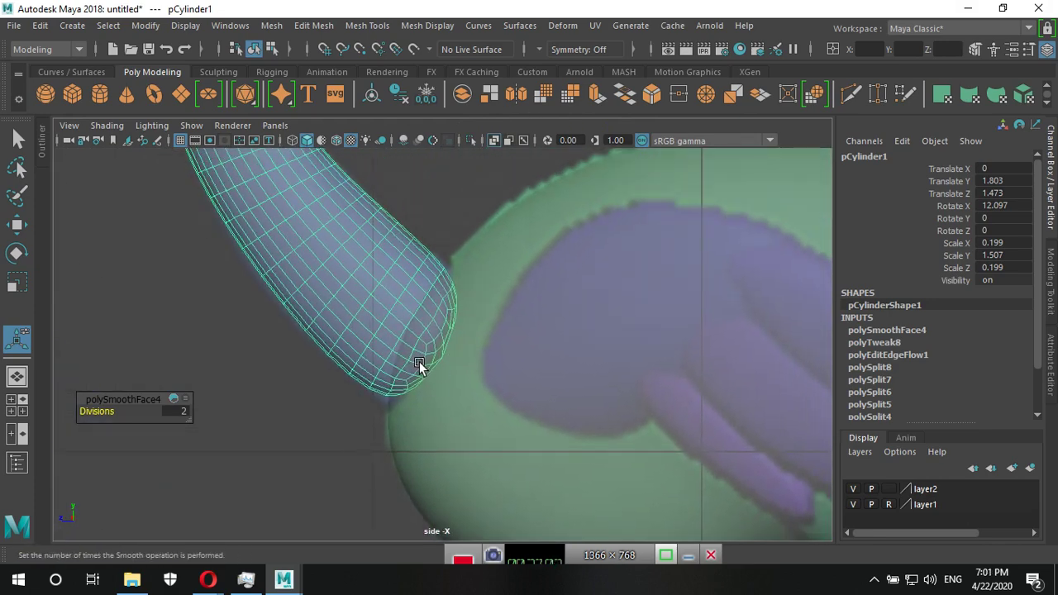
right_click_drag(423, 363, 436, 212)
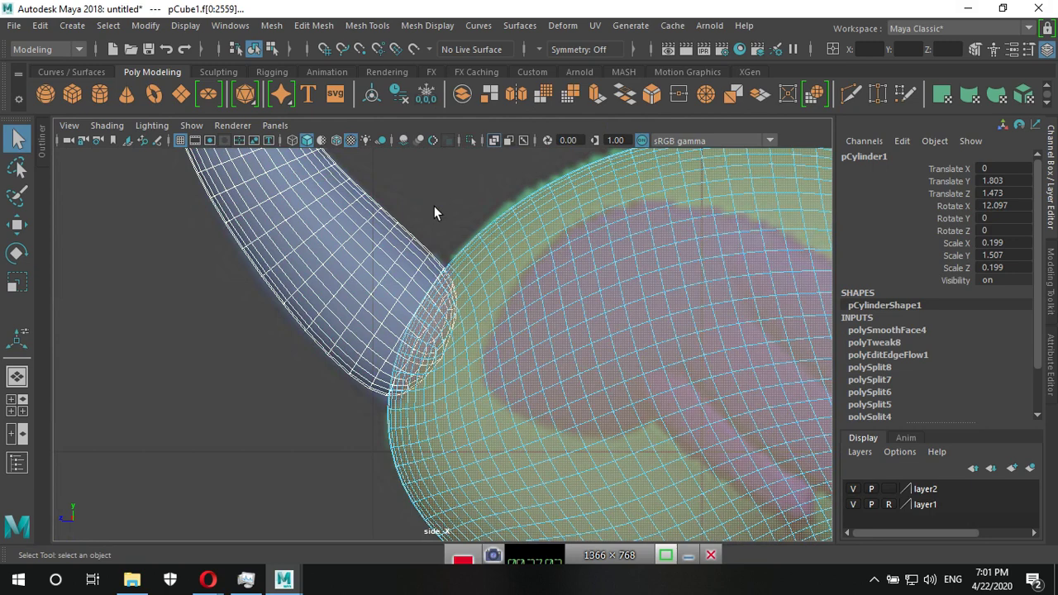
right_click(346, 335)
left_click(233, 370)
left_click(352, 313)
right_click(246, 351)
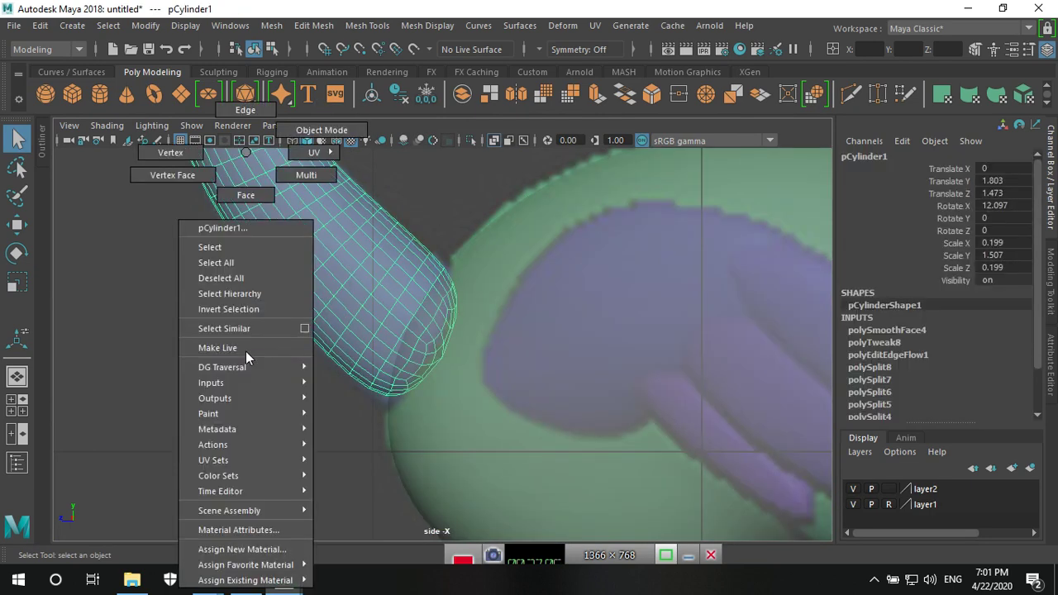
right_click_drag(245, 351, 245, 195)
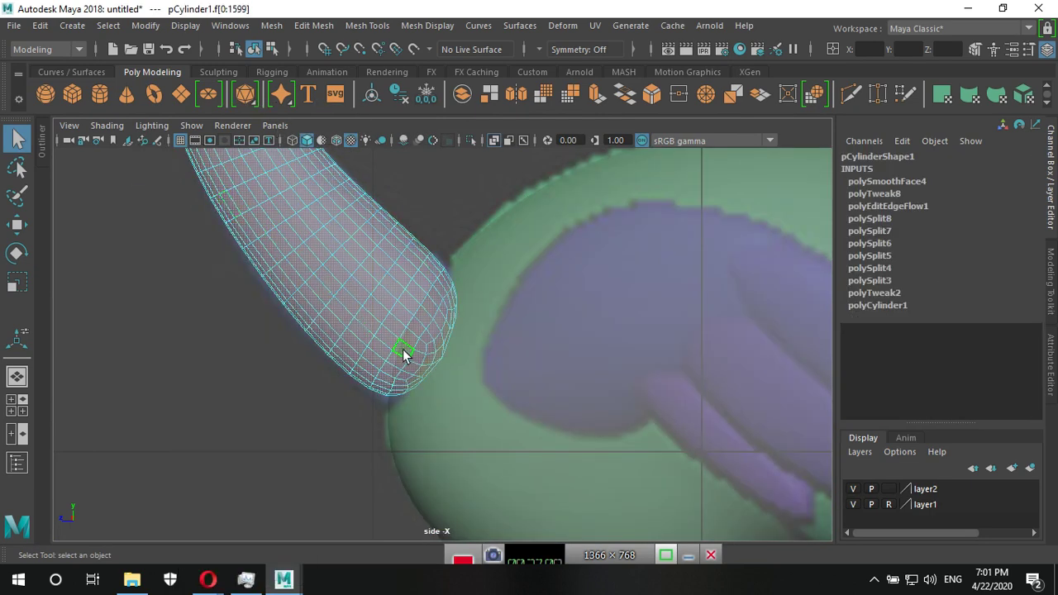
Delete the two rings of cap faces at the base of the neck tube.
left_click(387, 381)
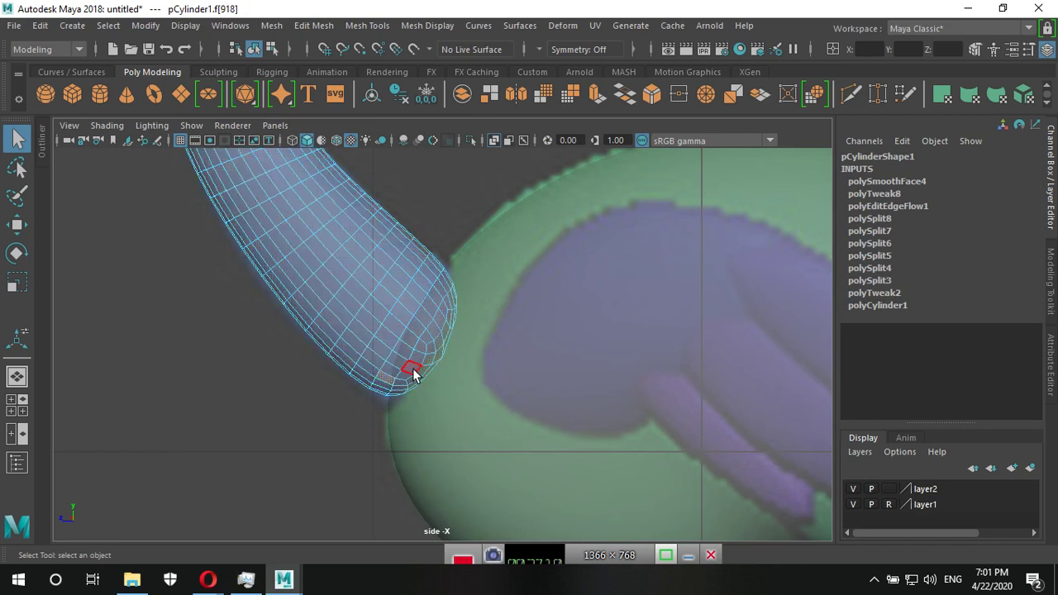
left_click(418, 353)
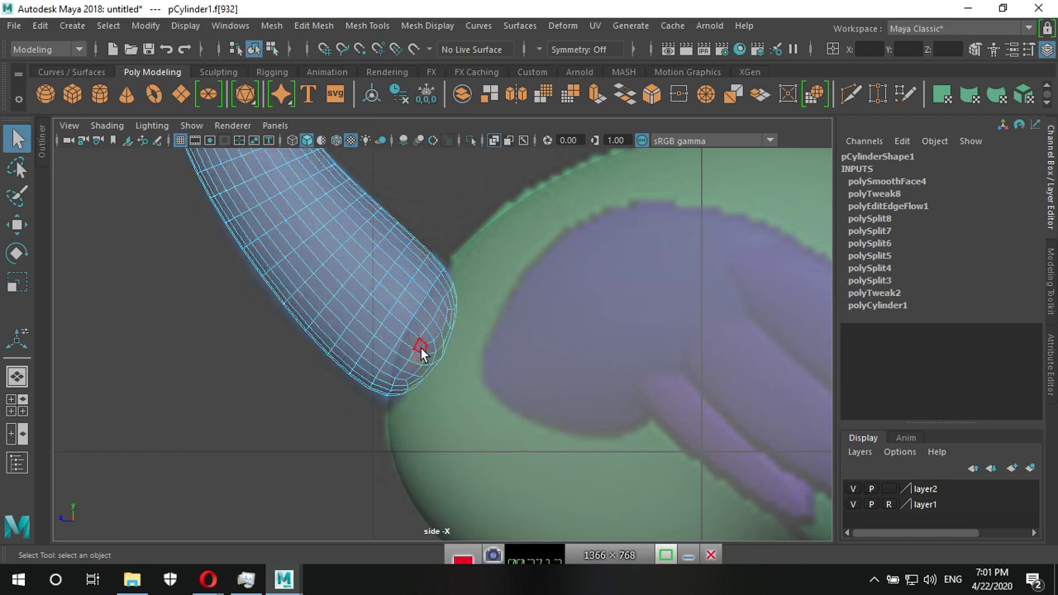
double_click(421, 351)
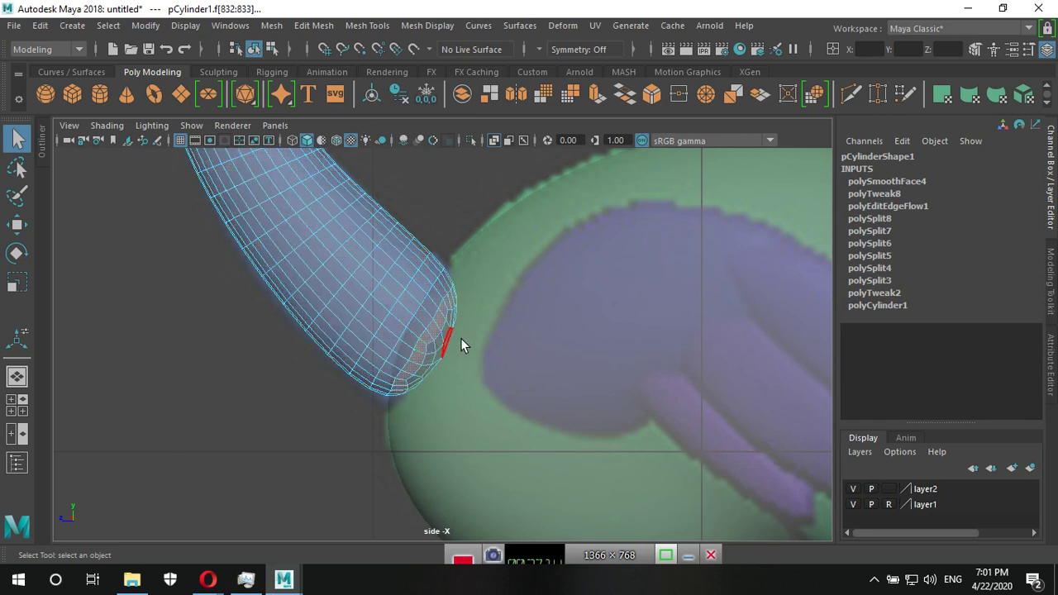
key("Delete")
double_click(438, 347)
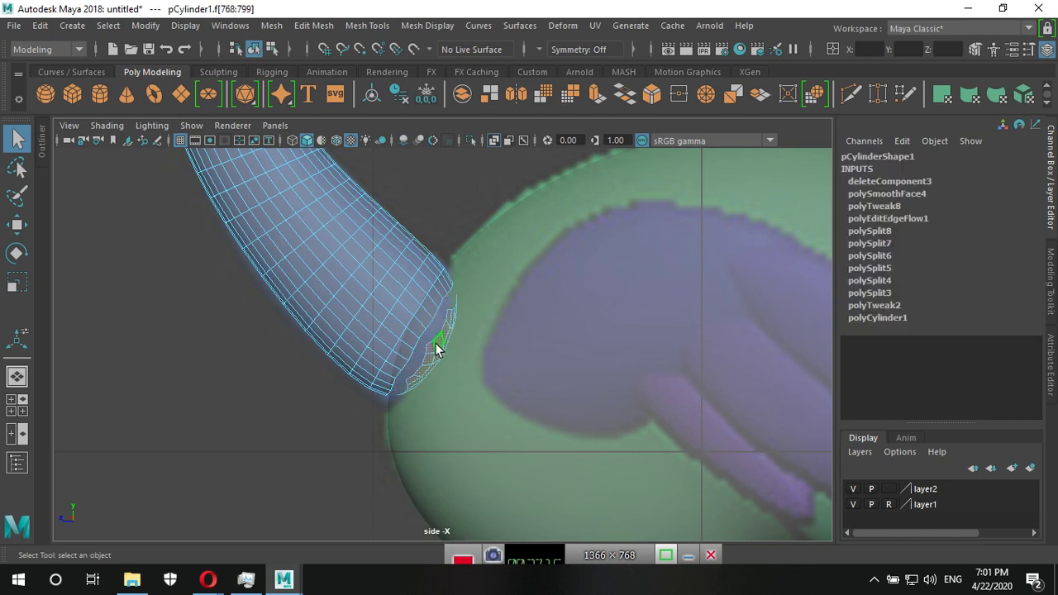
key("Delete")
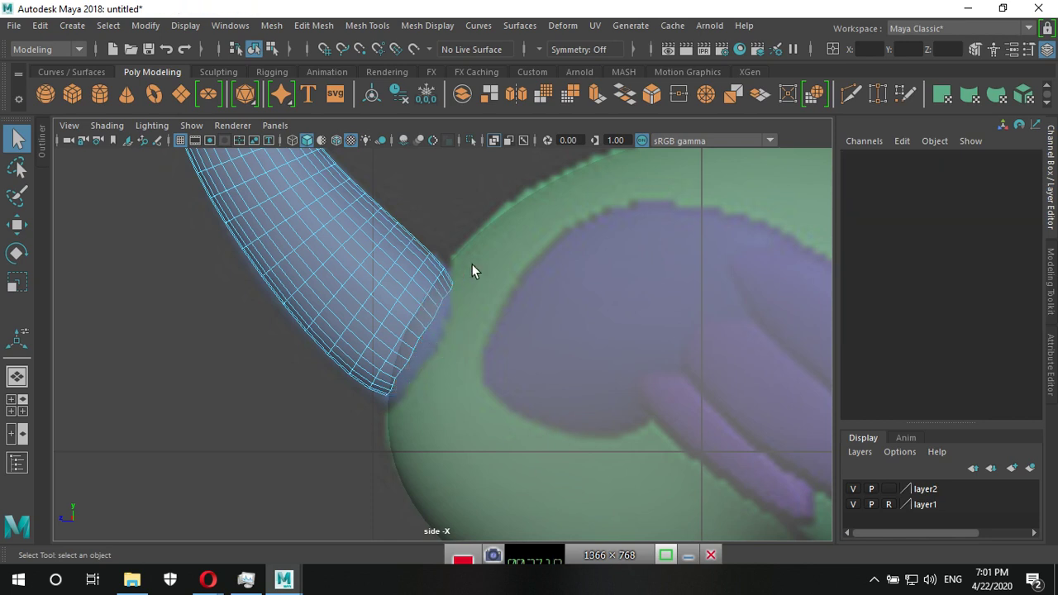
Switch the neck to edge mode and select its open border loop.
right_click(452, 261)
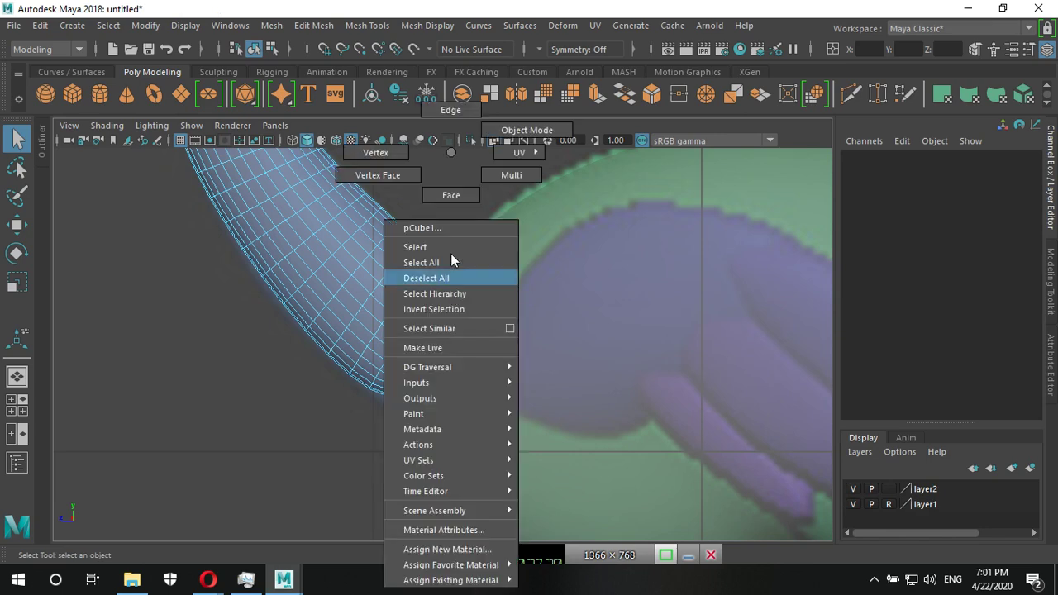
right_click_drag(451, 260, 450, 195)
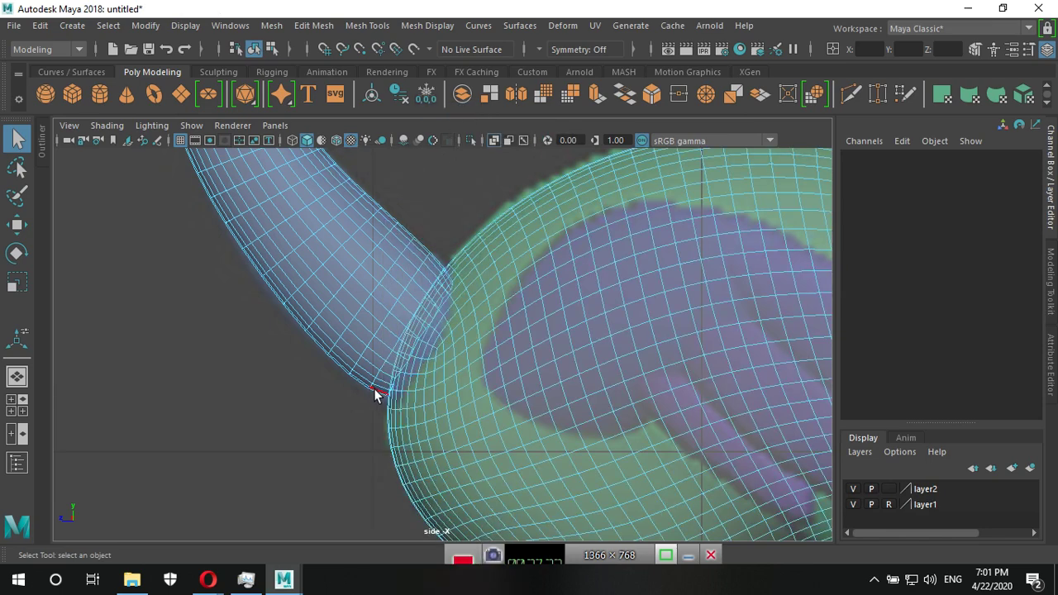
left_click(359, 364)
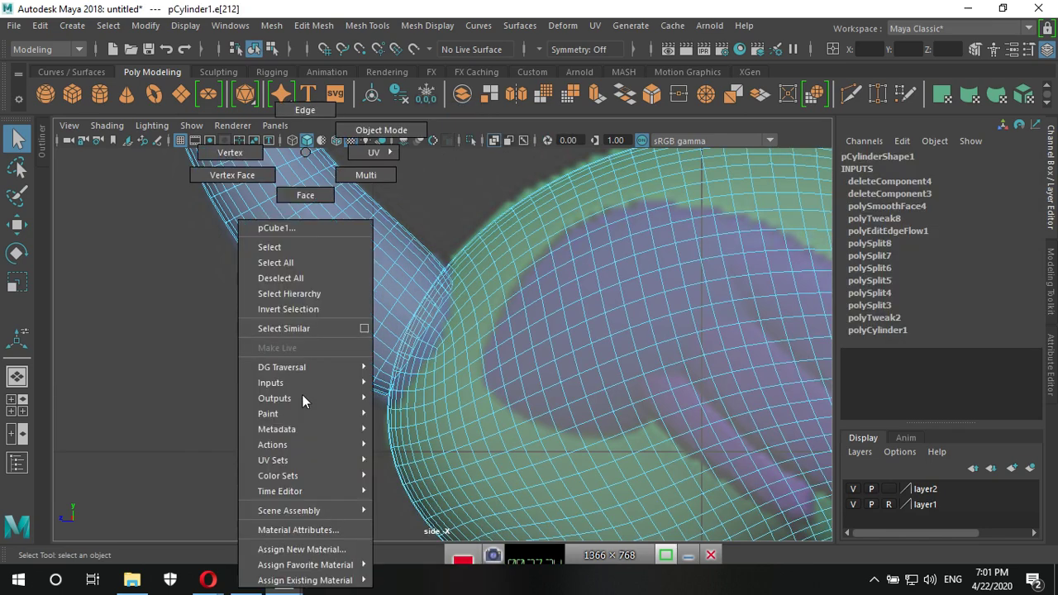
right_click_drag(302, 166, 377, 130)
left_click(128, 495)
left_click(322, 347)
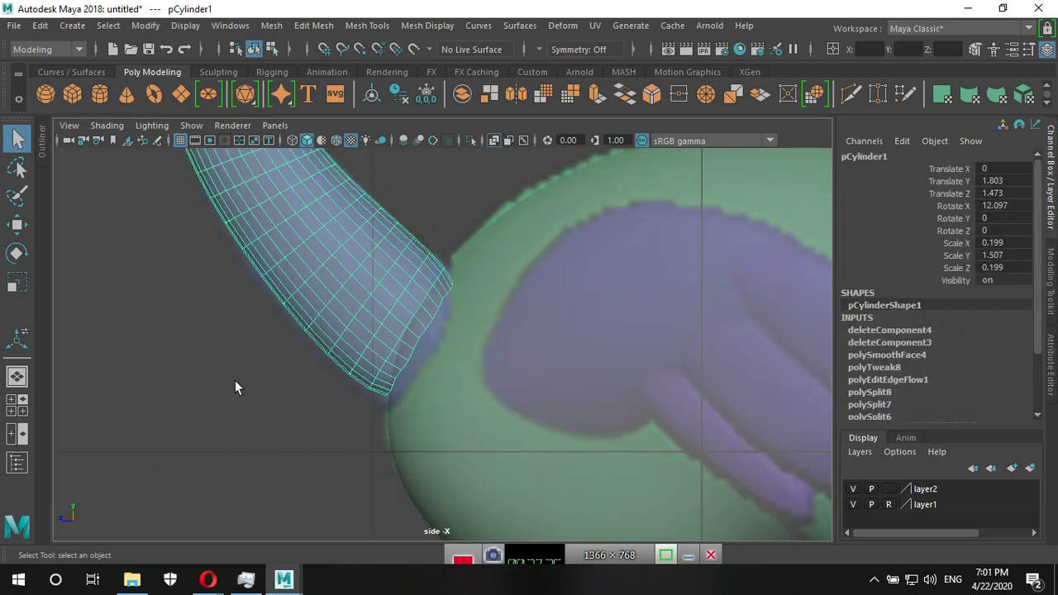
right_click_drag(235, 152, 234, 111)
left_click(435, 310)
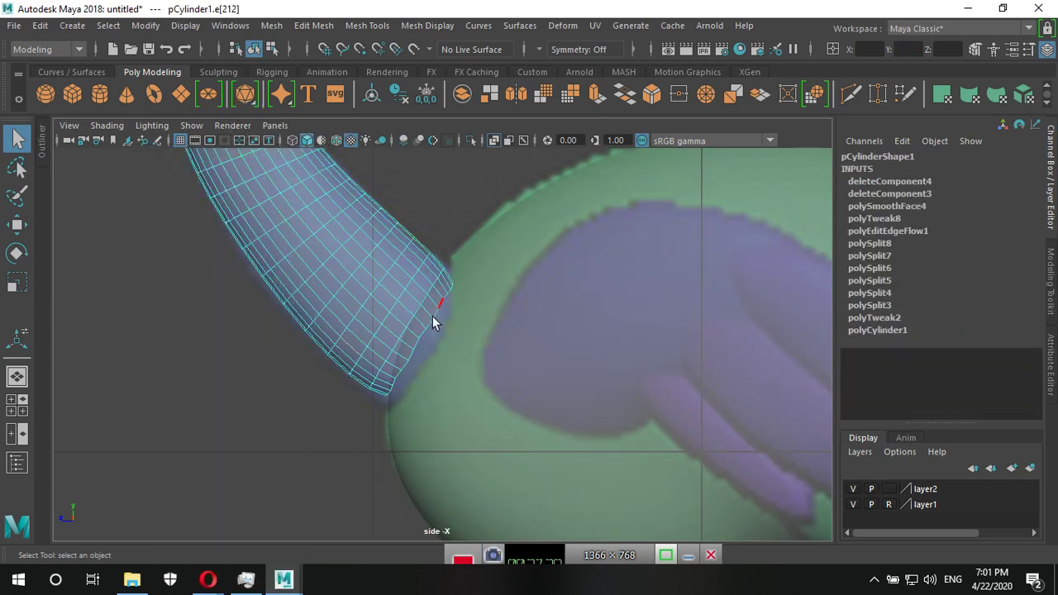
double_click(406, 365)
Extrude the neck's border loop down into the body and widen it slightly.
scroll(647, 406, "up", 2)
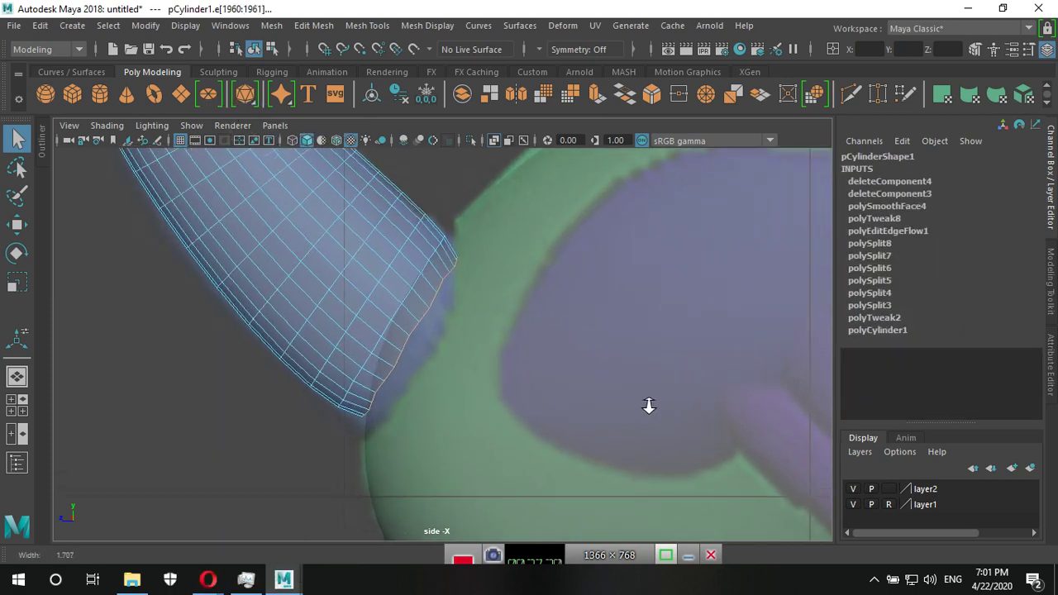
key("e")
key("w")
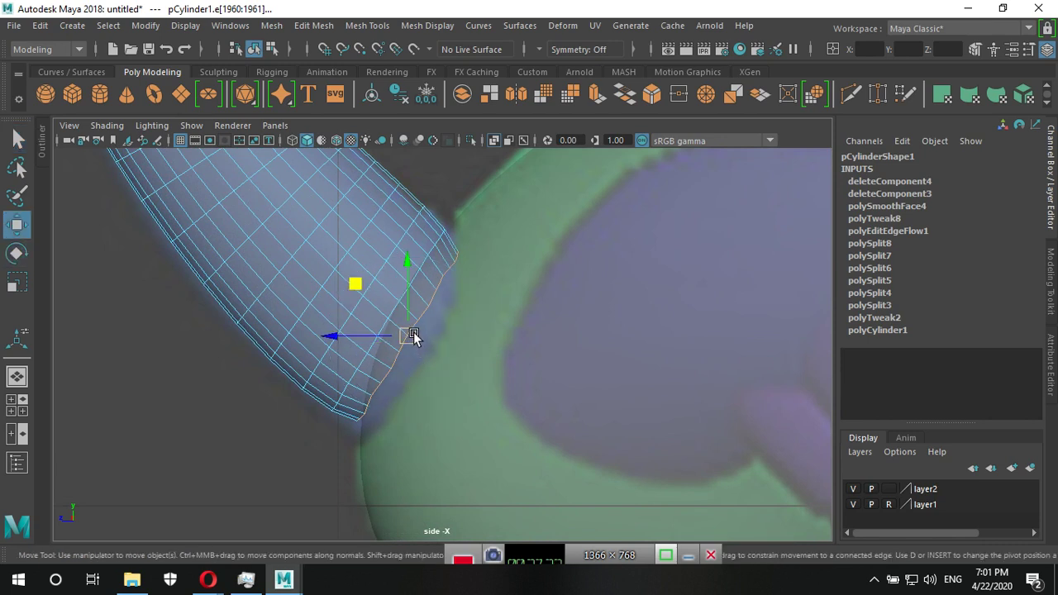
mouse_move(354, 281)
left_mouse_down()
mouse_move(487, 386)
mouse_move(522, 386)
left_mouse_up()
key("r")
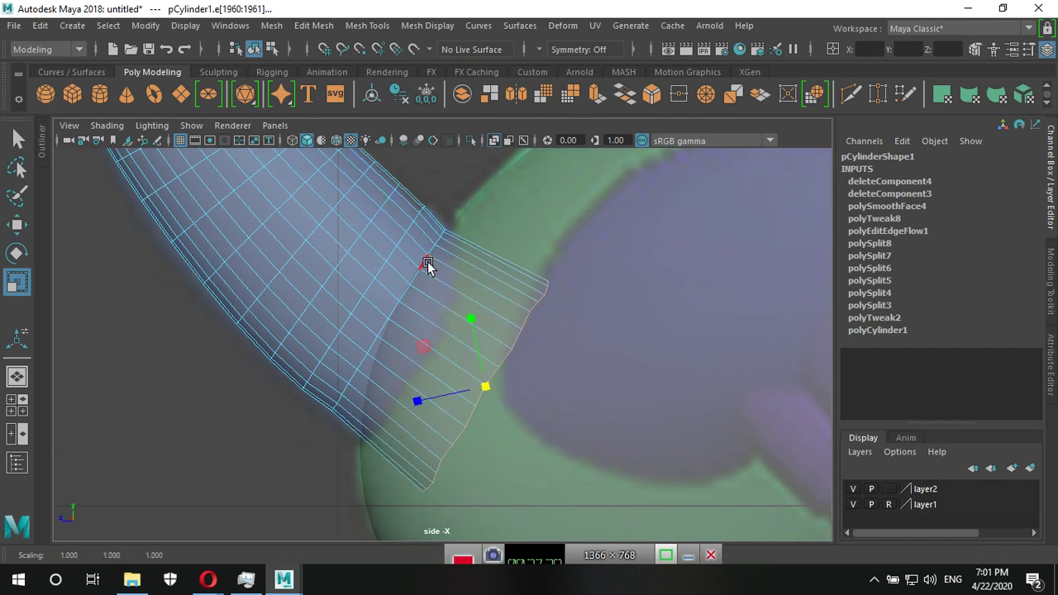
left_click(426, 265)
left_click(405, 299)
left_click_drag(389, 321, 403, 329)
Check the extended neck against the body in perspective and side views.
key("w")
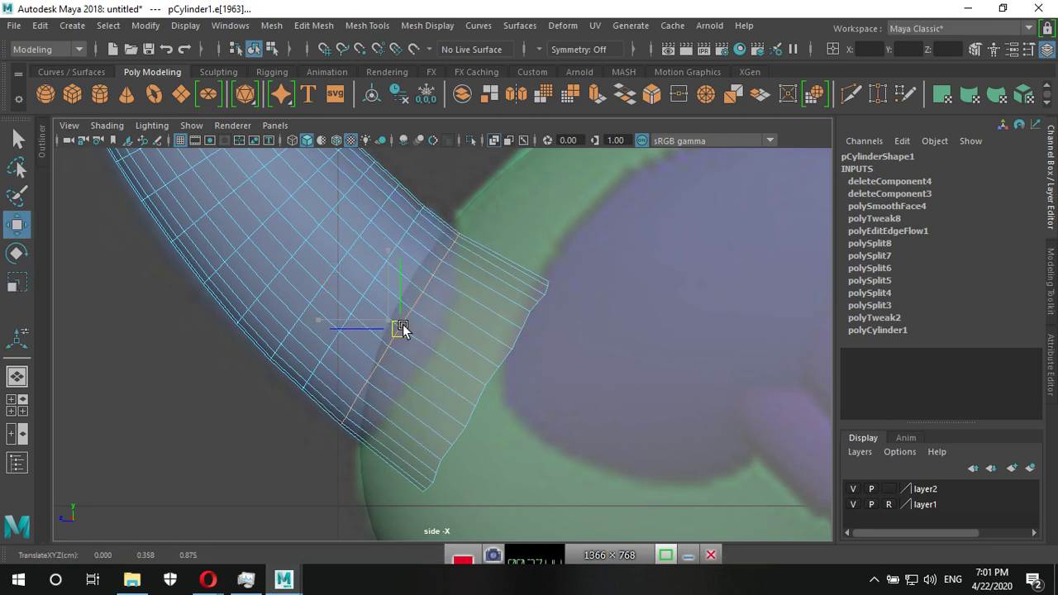
scroll(554, 356, "down", 3)
scroll(538, 359, "down", 5)
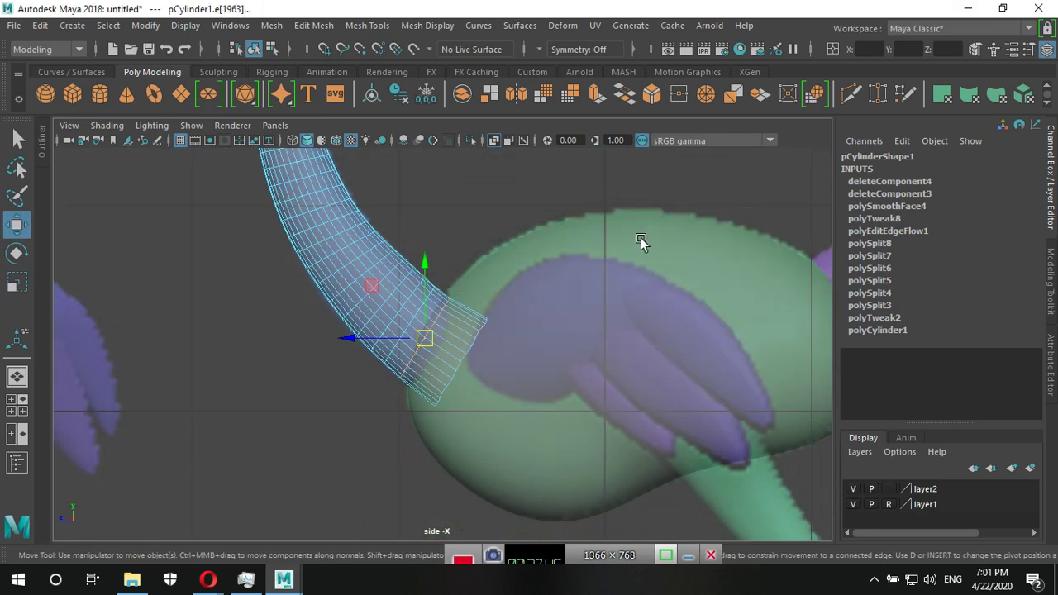
key("space")
mouse_move(608, 250)
left_mouse_down("alt")
mouse_move(561, 436)
mouse_move(510, 371)
mouse_move(488, 377)
mouse_move(347, 348)
mouse_move(508, 355)
mouse_move(475, 351)
left_mouse_up("alt")
key("space")
key("space")
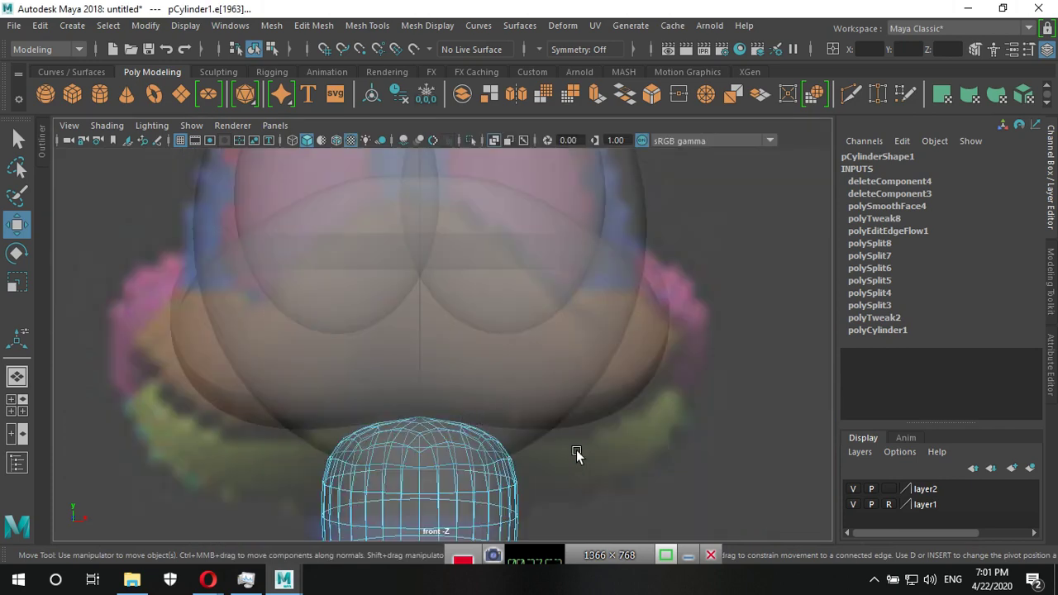
key("space")
key("space")
middle_click_drag(649, 484, 597, 404, "alt")
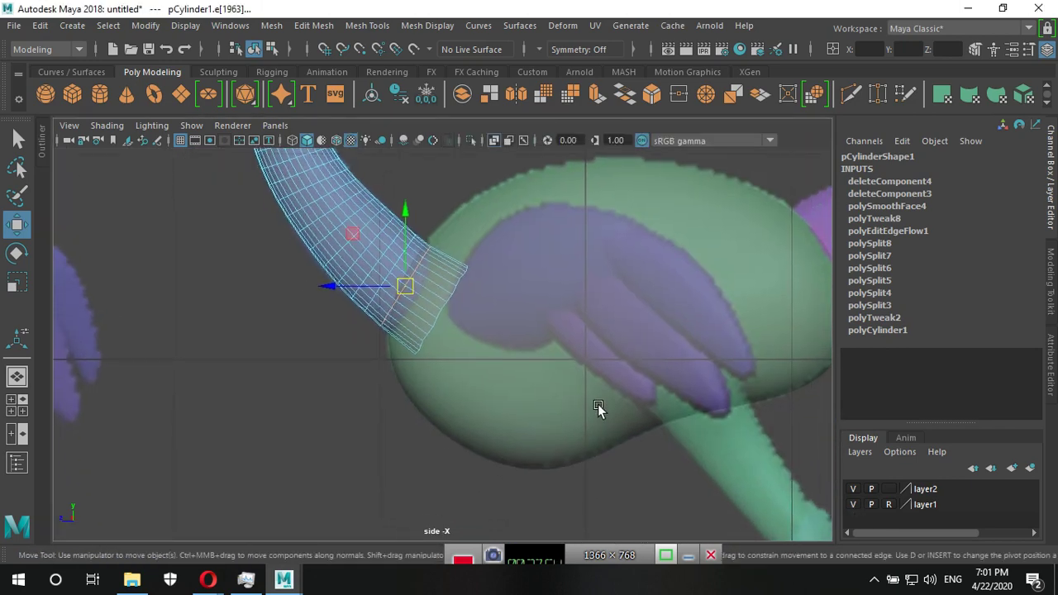
left_click(577, 338)
Marquee-select the grey ostrich's head, neck and body and combine them into pSphere5.
key("space")
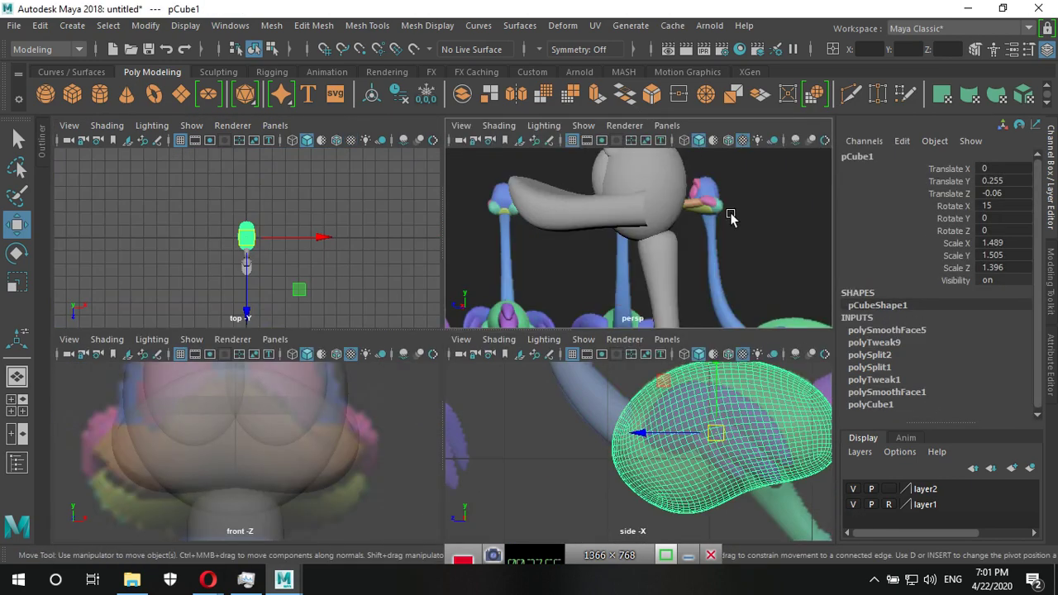
key("space")
scroll(693, 353, "down", 5)
left_click_drag(692, 354, 573, 490, "alt")
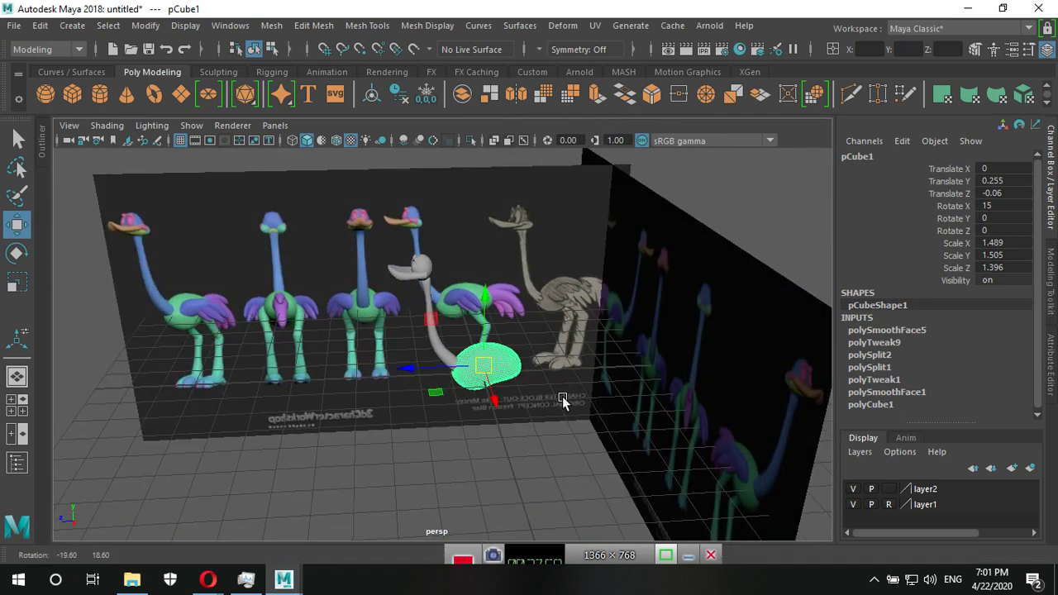
left_click(573, 491)
left_click_drag(339, 203, 572, 461)
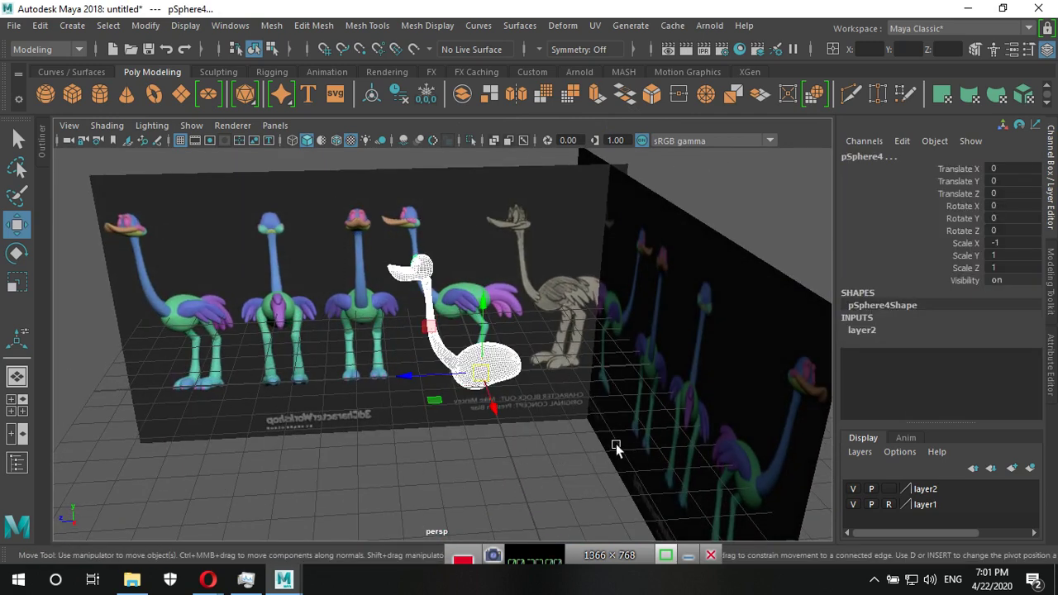
left_click(276, 25)
left_click(333, 81)
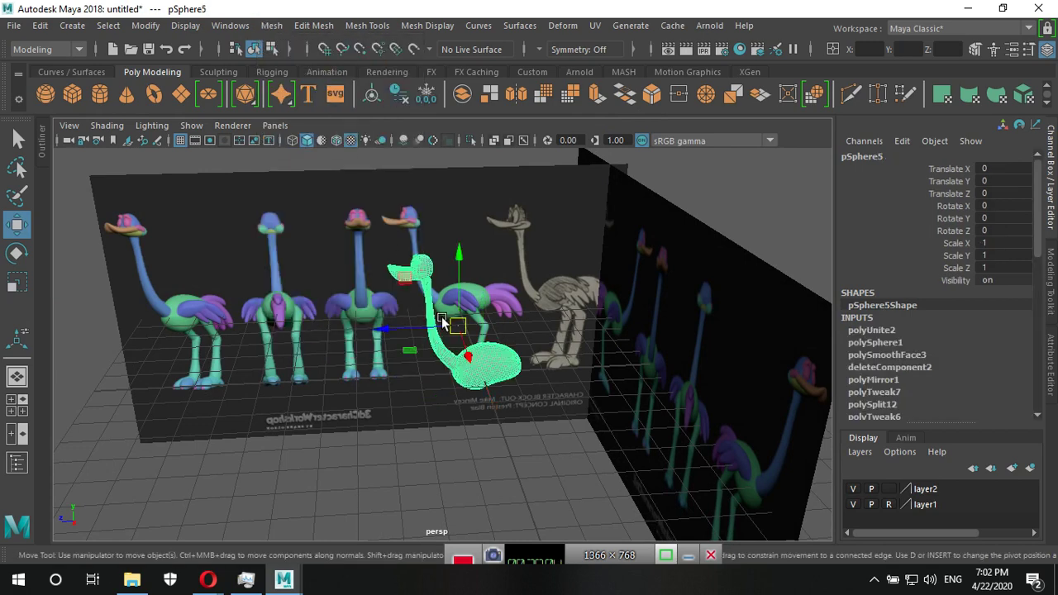
left_click(468, 435)
right_click_drag(475, 368, 640, 377, "alt")
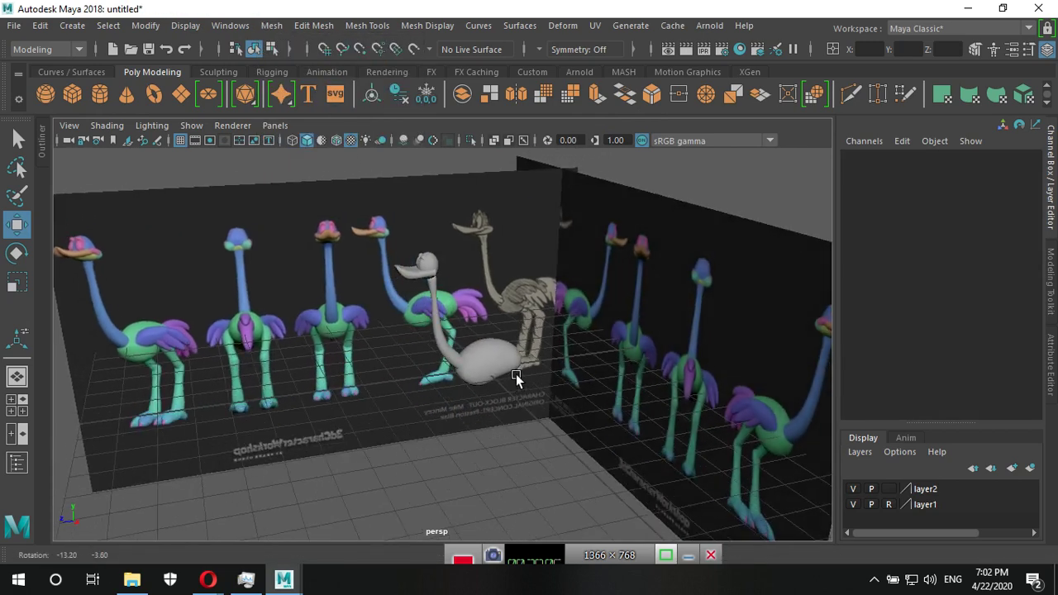
left_click_drag(641, 377, 477, 343, "alt")
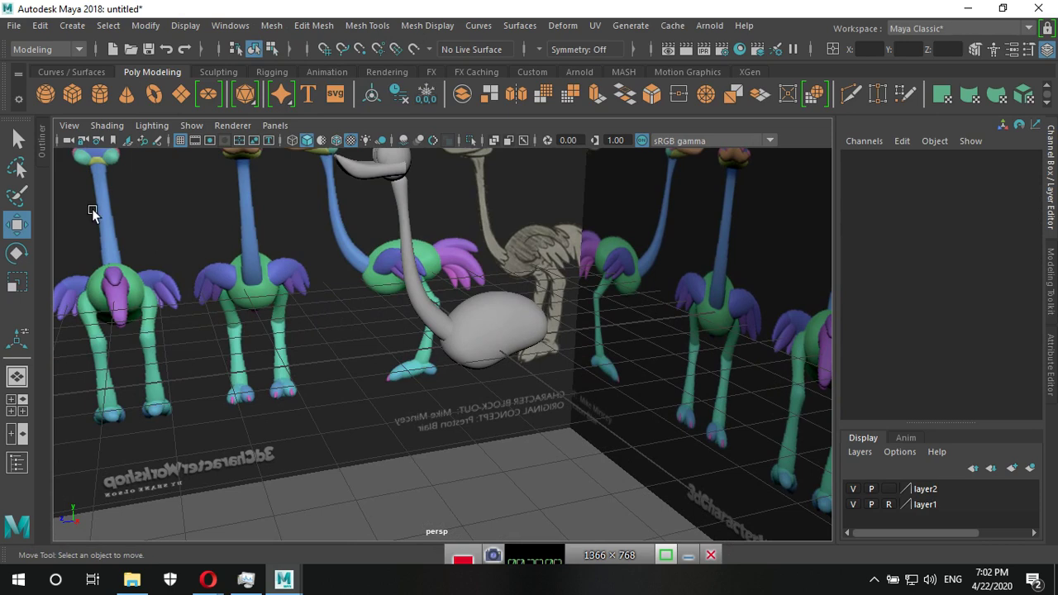
Delete all construction history on pSphere5 via the Outliner.
left_click(42, 150)
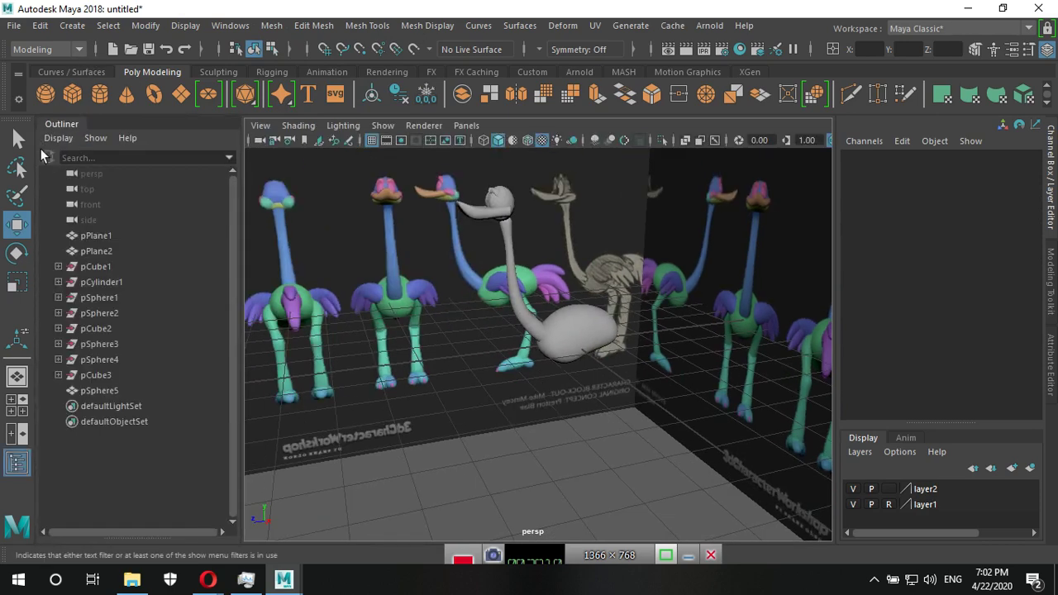
left_click(110, 391)
left_click(40, 26)
mouse_move(91, 224)
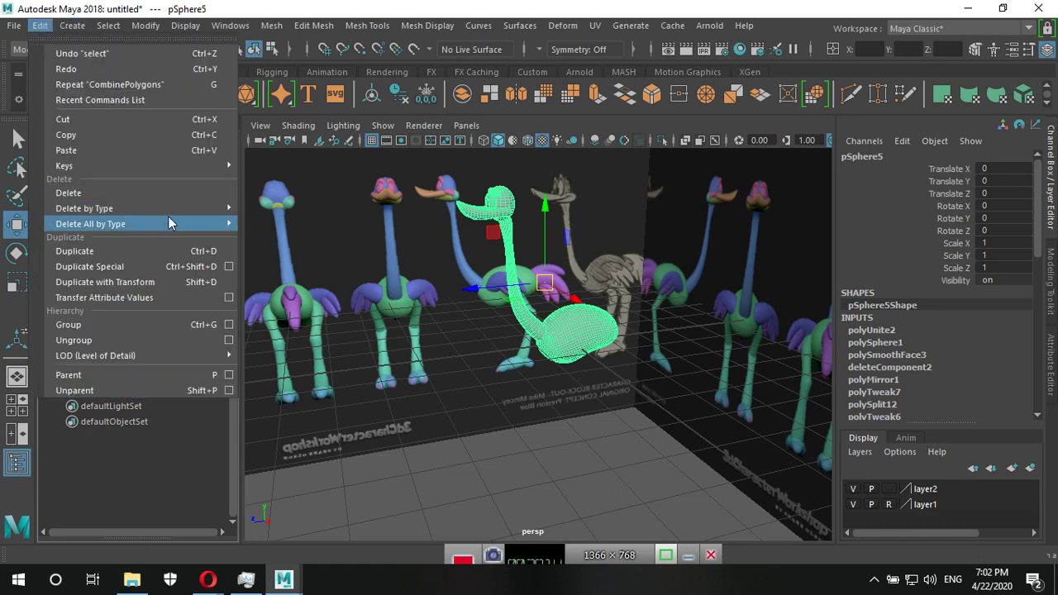
left_click(304, 85)
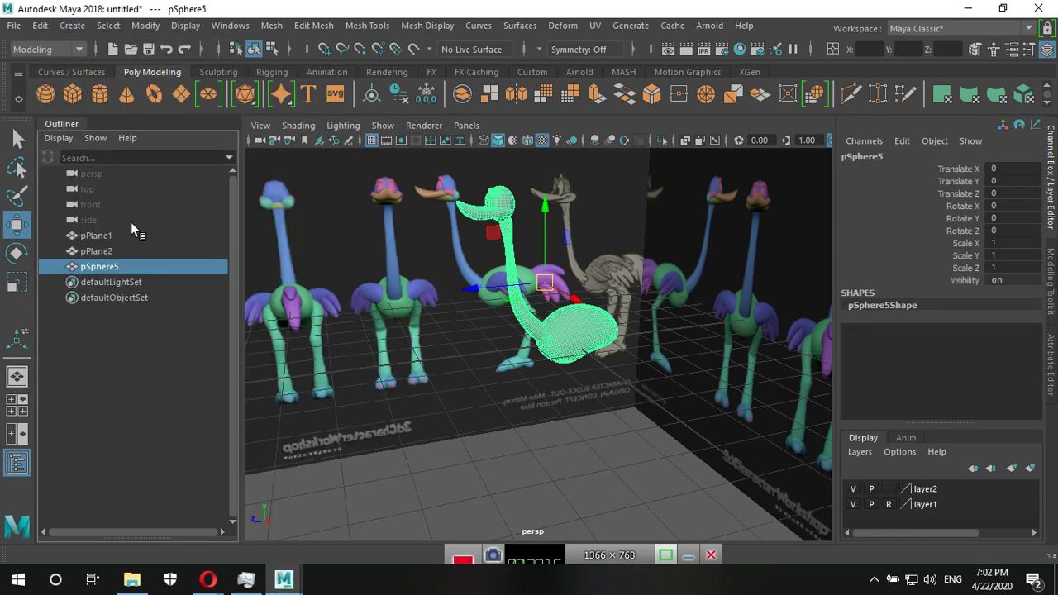
Rename pSphere5 to 'Hi' in the Outliner.
double_click(116, 267)
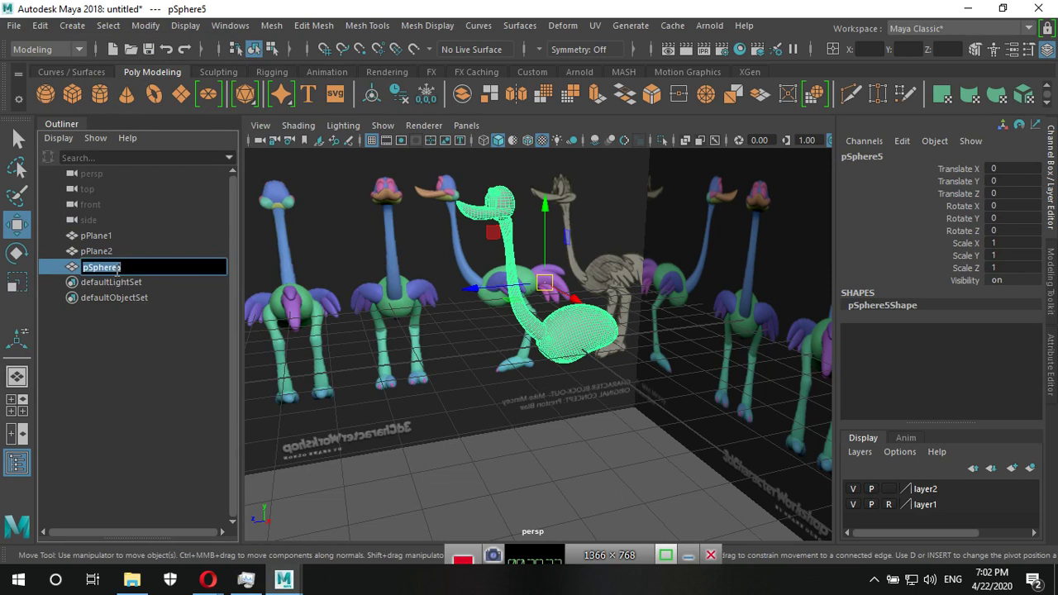
type("Hi")
key("Return")
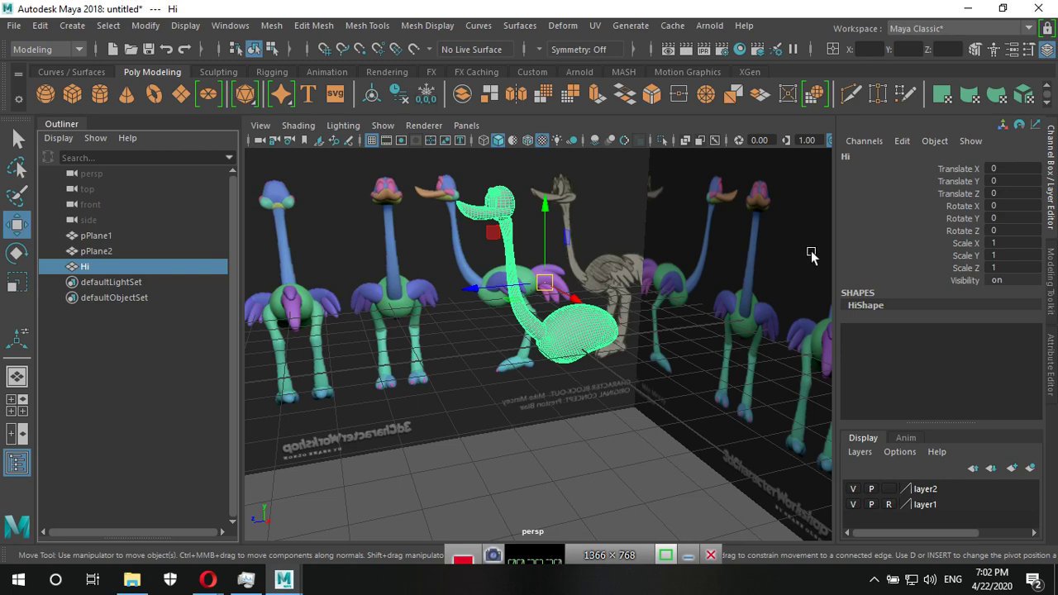
Hide layer1 holding the reference characters.
left_click(562, 490)
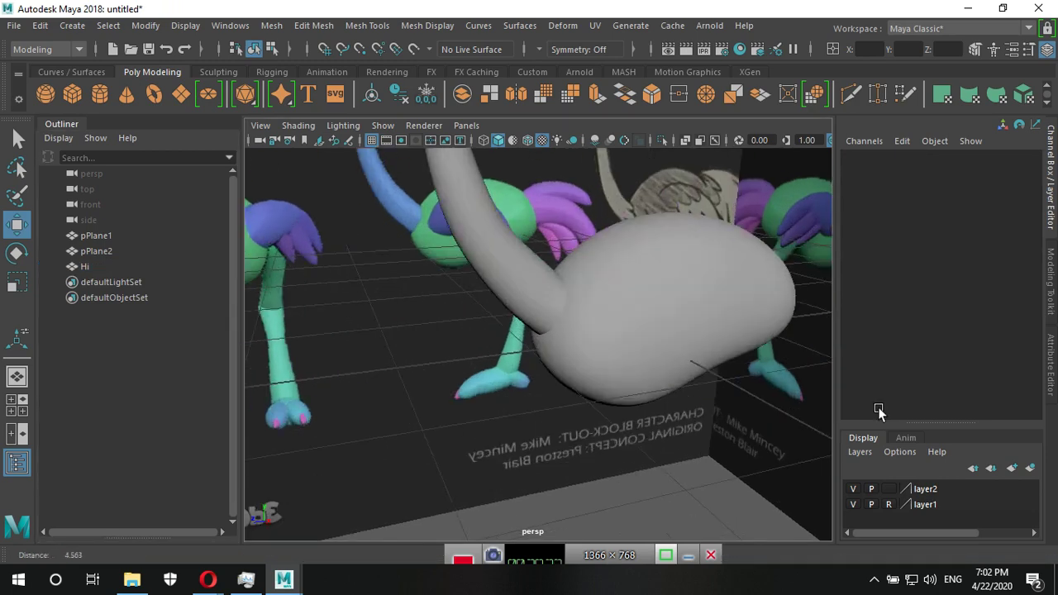
right_click_drag(550, 364, 581, 431, "alt")
left_click(853, 504)
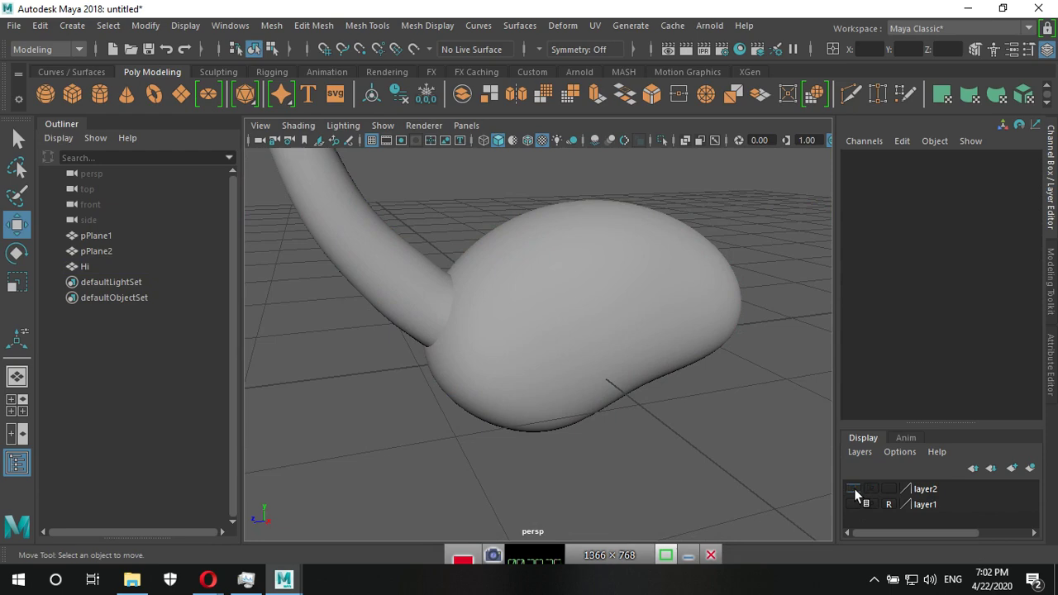
Make the Hi mesh the live surface and show the Modeling Toolkit.
mouse_move(575, 492)
right_mouse_down("alt")
mouse_move(463, 337)
mouse_move(485, 416)
right_mouse_up("alt")
left_click(485, 416)
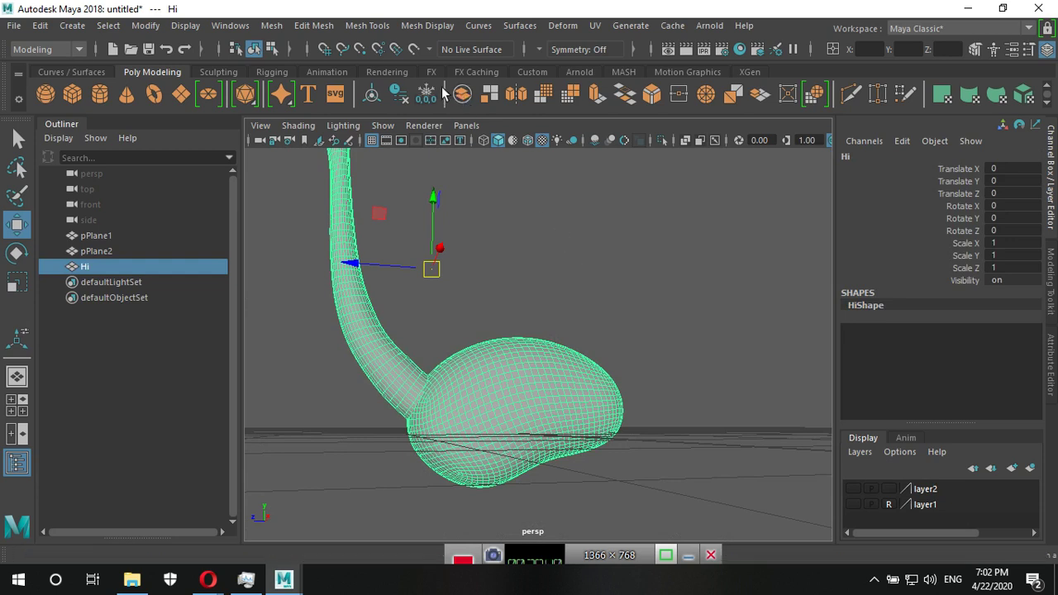
left_click(414, 50)
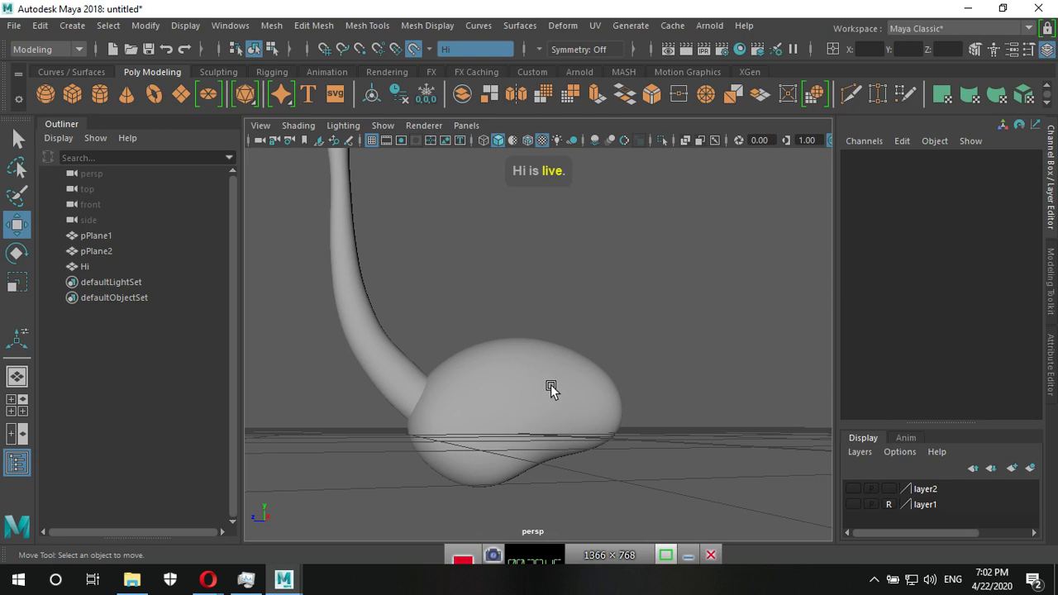
left_click(1052, 279)
scroll(984, 339, "down", 3)
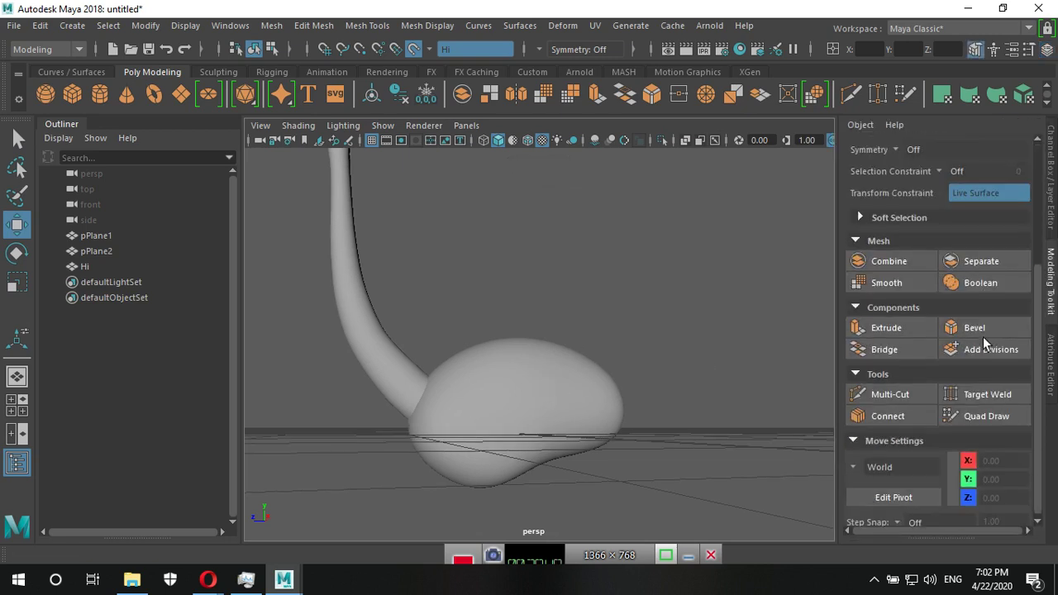
Activate Quad Draw and place the first guide point where the neck meets the body.
left_click(994, 417)
mouse_move(512, 402)
left_mouse_down("alt")
mouse_move(538, 406)
mouse_move(626, 354)
mouse_move(644, 361)
mouse_move(606, 371)
left_mouse_up("alt")
scroll(579, 399, "up", 3)
scroll(606, 371, "down", 3)
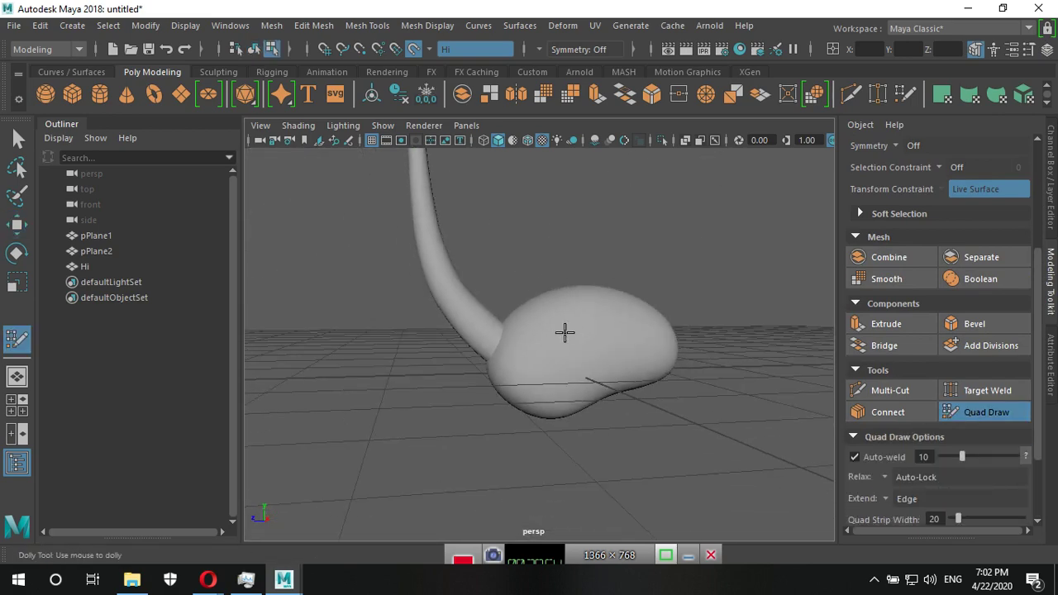
middle_click_drag(565, 333, 507, 389, "alt")
scroll(633, 399, "up", 2)
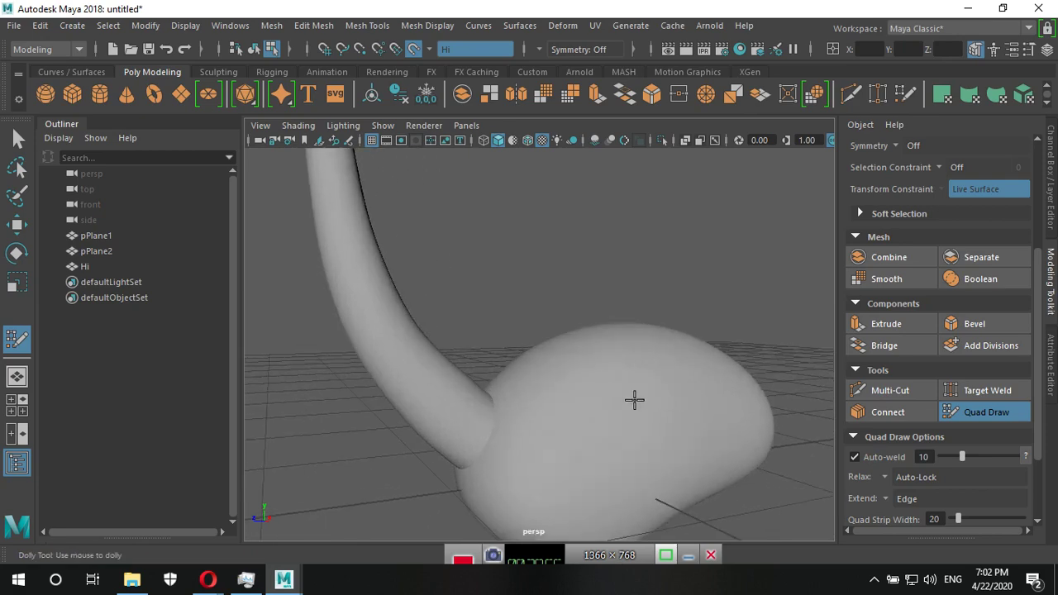
scroll(625, 362, "up", 2)
mouse_move(625, 362)
left_mouse_down("alt")
mouse_move(538, 352)
mouse_move(630, 328)
mouse_move(571, 359)
mouse_move(478, 310)
left_mouse_up("alt")
left_click_drag(481, 358, 455, 319, "alt")
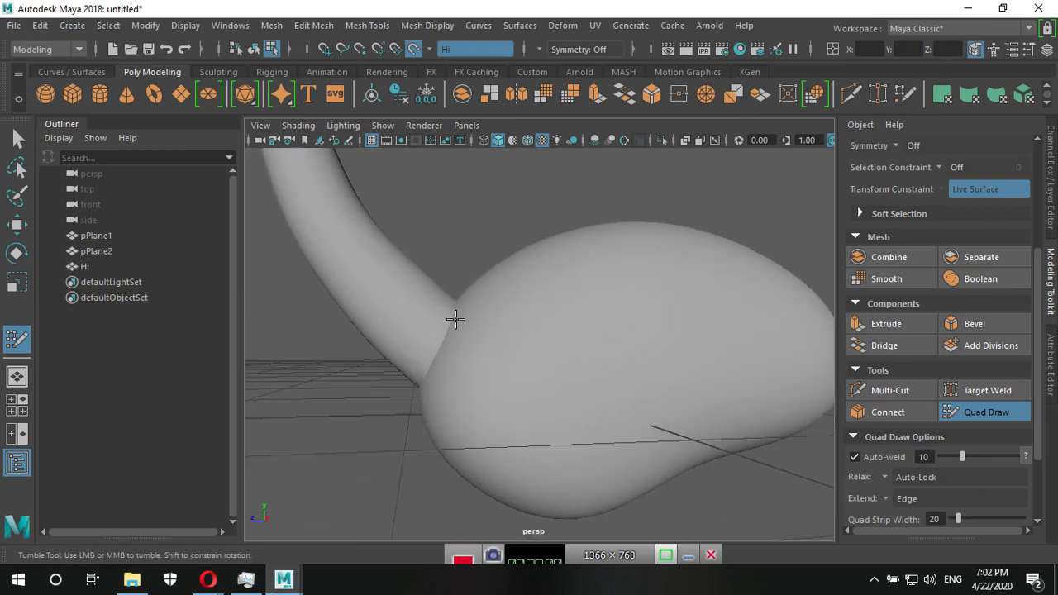
left_click_drag(499, 365, 520, 371, "alt")
right_click_drag(520, 371, 567, 371, "alt")
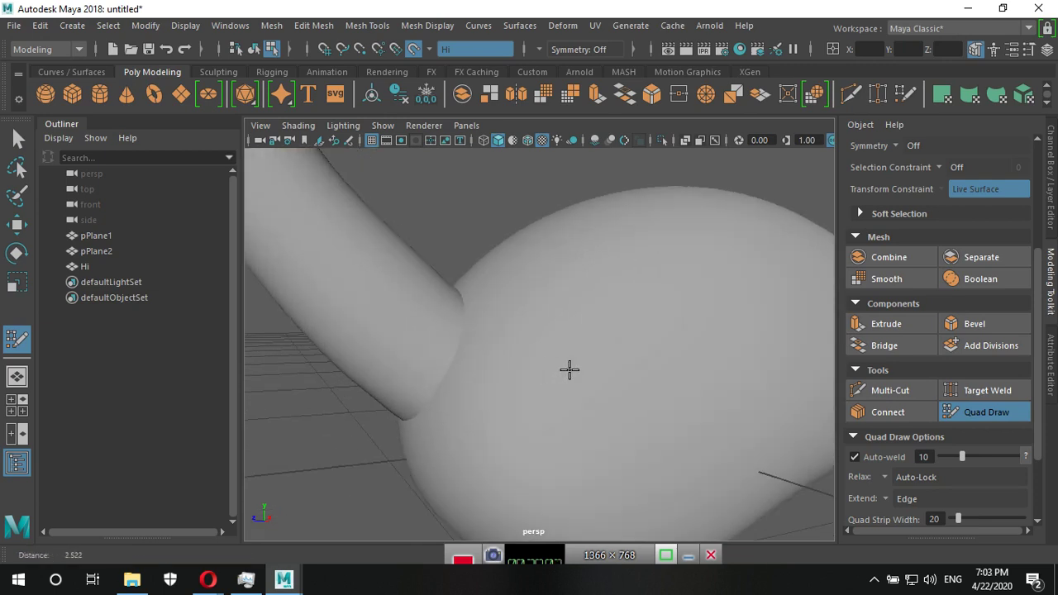
left_click_drag(567, 371, 538, 371, "alt")
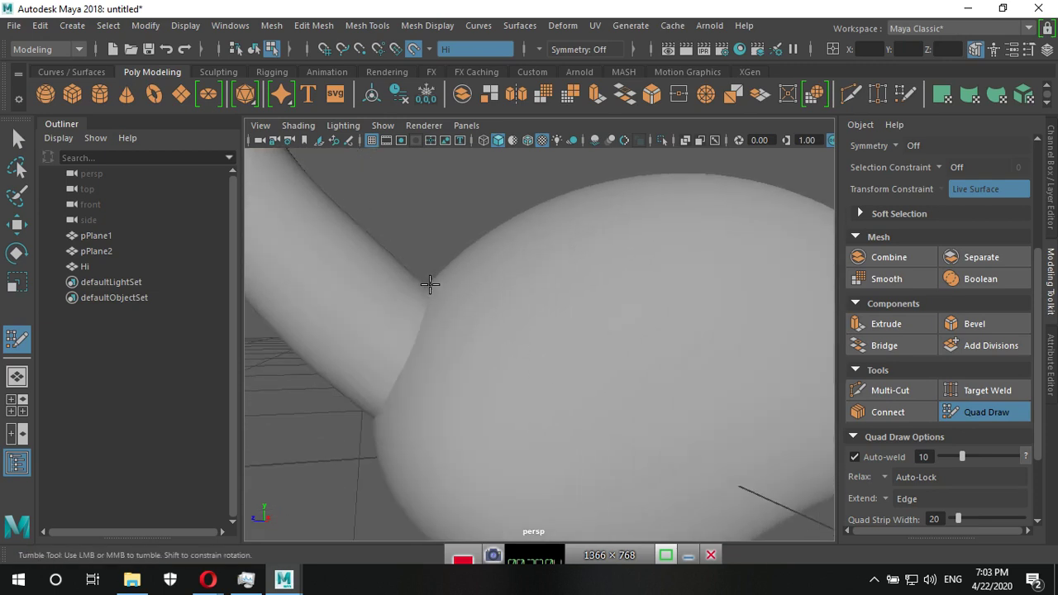
left_click(421, 338)
Place two more guide points around the neck base and nudge one slightly upward.
mouse_move(404, 380)
left_mouse_down("alt")
mouse_move(538, 364)
mouse_move(608, 342)
left_mouse_up("alt")
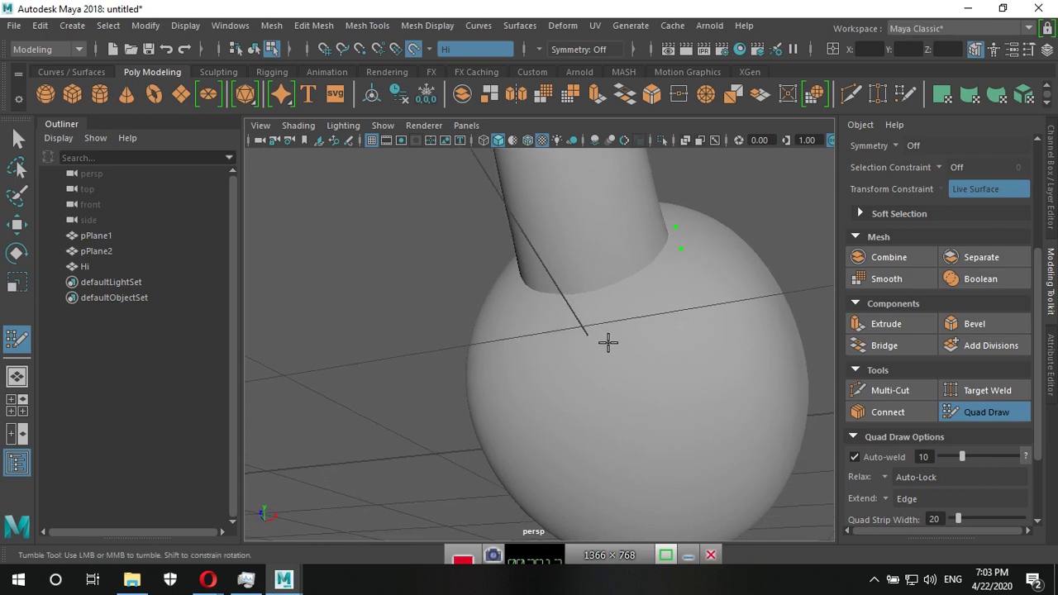
left_click_drag(602, 294, 626, 306, "alt")
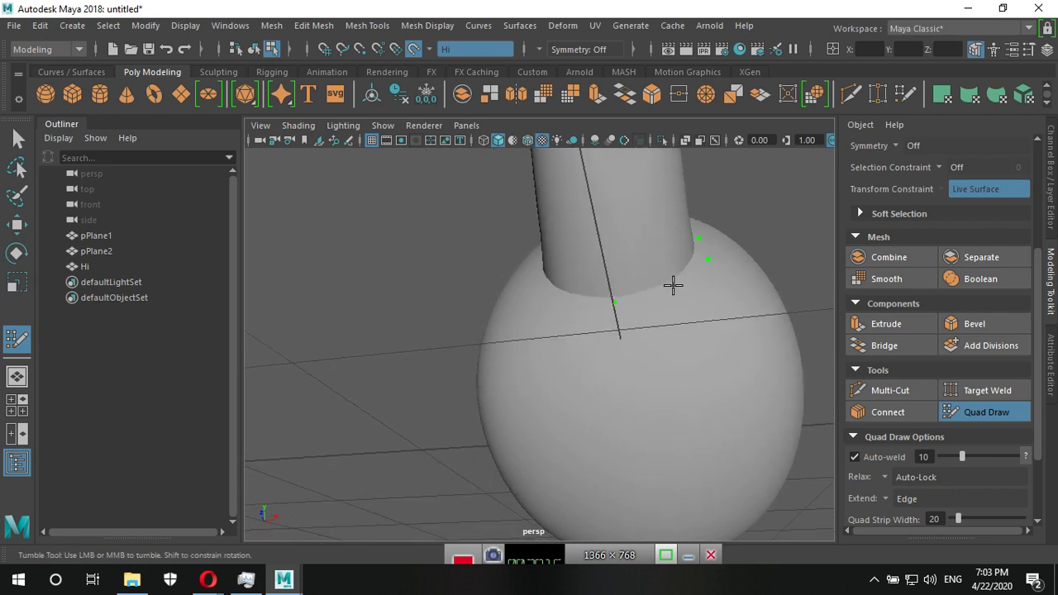
mouse_move(609, 330)
left_mouse_down("alt")
mouse_move(628, 354)
mouse_move(557, 378)
mouse_move(557, 389)
mouse_move(650, 397)
mouse_move(623, 383)
left_mouse_up("alt")
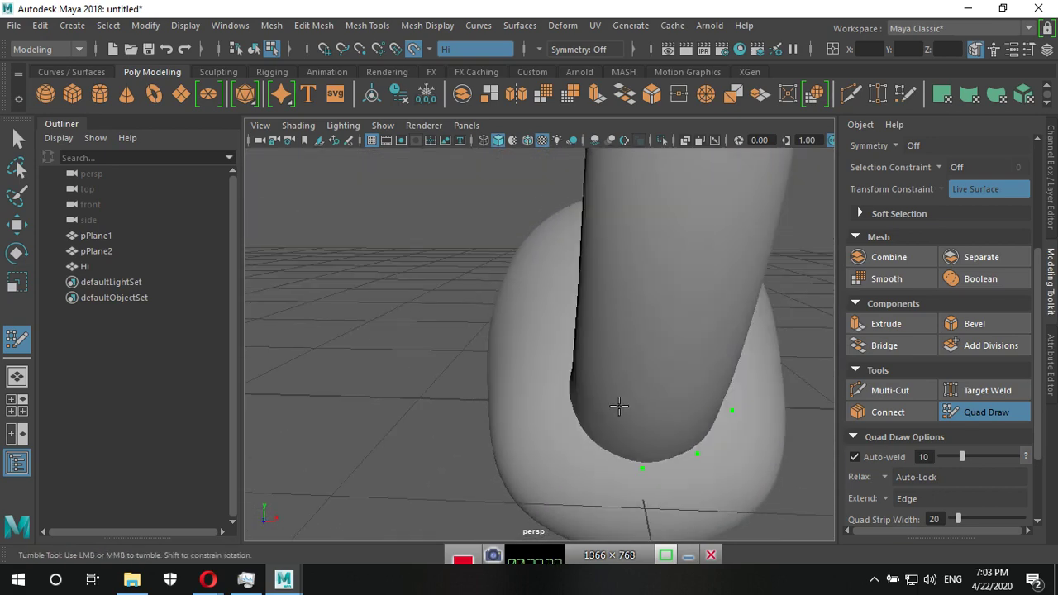
left_click(565, 400)
mouse_move(633, 385)
left_mouse_down("alt")
mouse_move(661, 424)
mouse_move(623, 403)
mouse_move(650, 418)
mouse_move(609, 413)
mouse_move(575, 445)
left_mouse_up("alt")
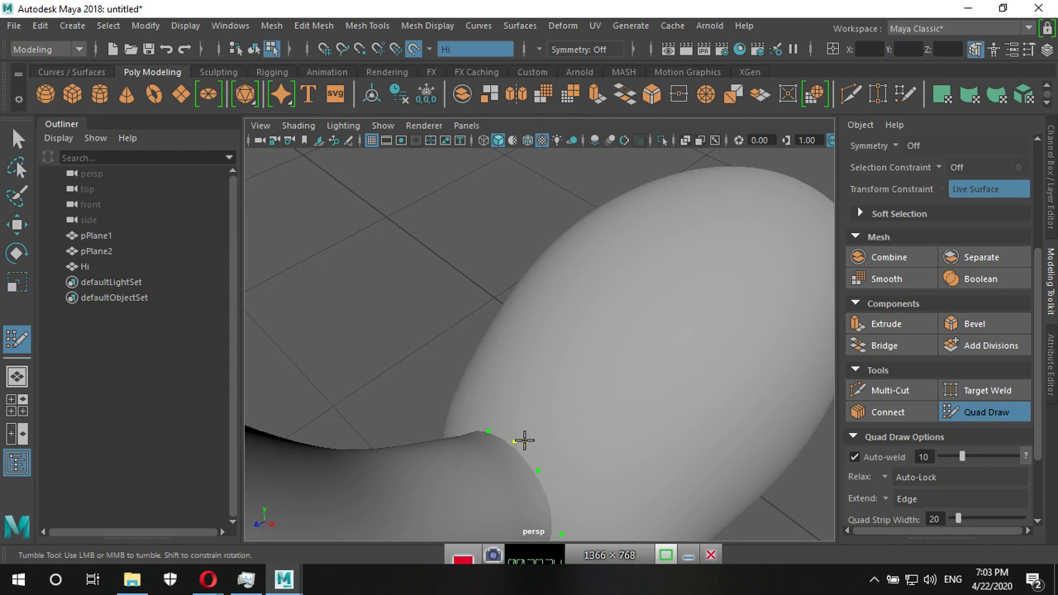
left_click(545, 427)
mouse_move(619, 444)
middle_mouse_down("alt")
mouse_move(592, 427)
mouse_move(643, 382)
middle_mouse_up("alt")
left_click_drag(562, 414, 565, 394)
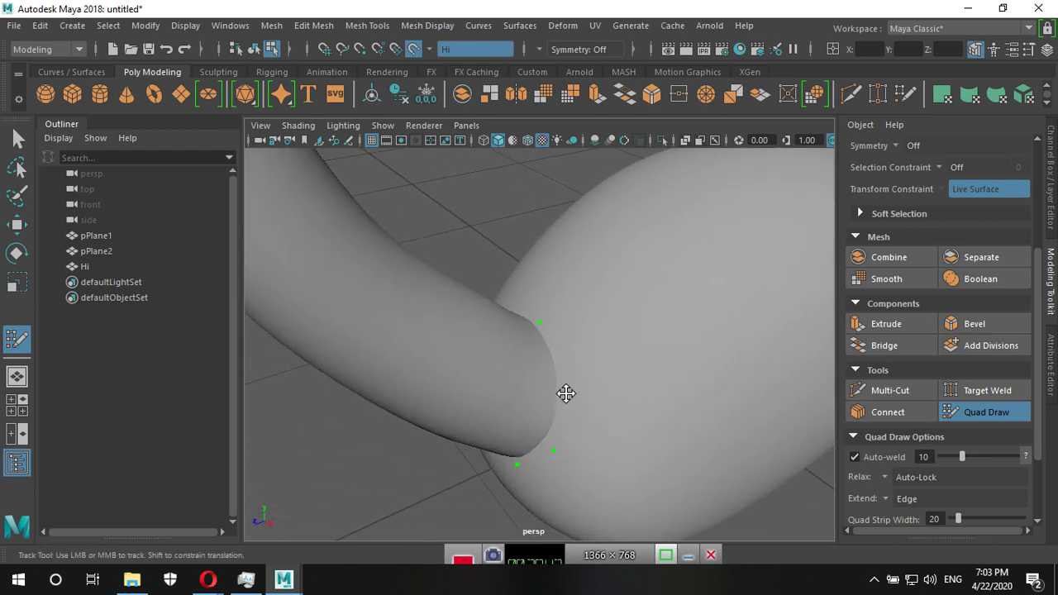
Add five more guide points to close the ring around the neck base.
mouse_move(547, 328)
left_mouse_down("alt")
mouse_move(751, 389)
mouse_move(746, 405)
mouse_move(738, 347)
mouse_move(744, 406)
mouse_move(666, 395)
left_mouse_up("alt")
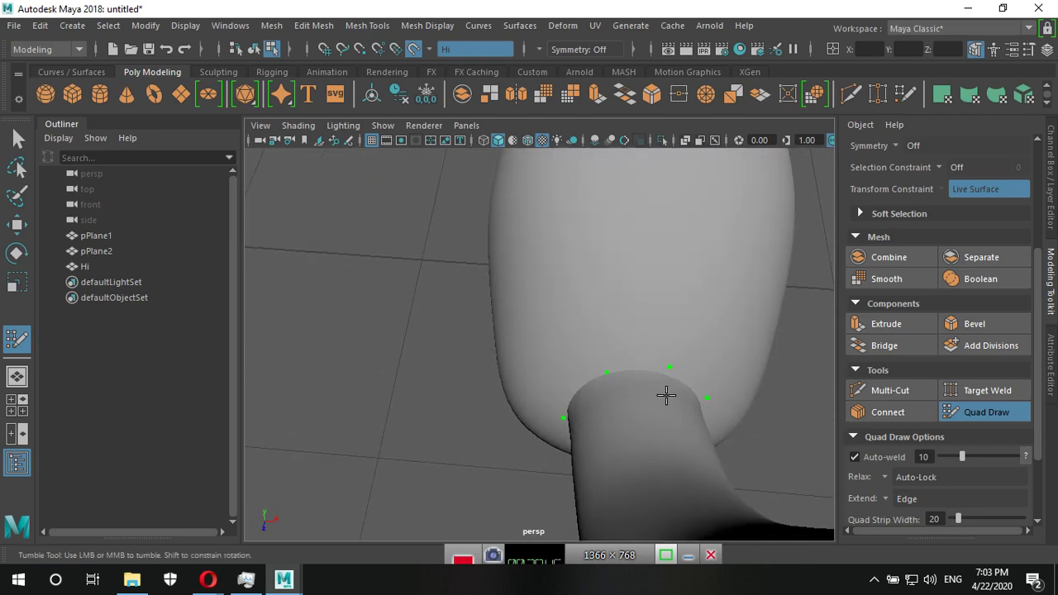
left_click(635, 365)
left_click(606, 373, "ctrl+shift")
left_click(576, 380)
mouse_move(697, 389)
left_mouse_down("alt")
mouse_move(713, 390)
mouse_move(668, 366)
left_mouse_up("alt")
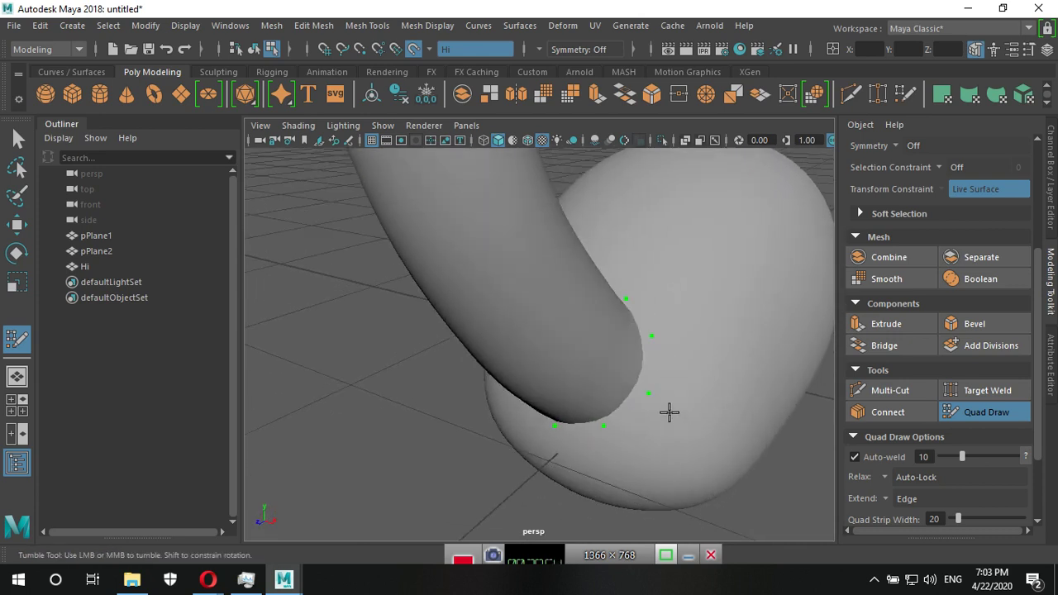
mouse_move(668, 413)
left_mouse_down("alt")
mouse_move(661, 395)
mouse_move(579, 404)
left_mouse_up("alt")
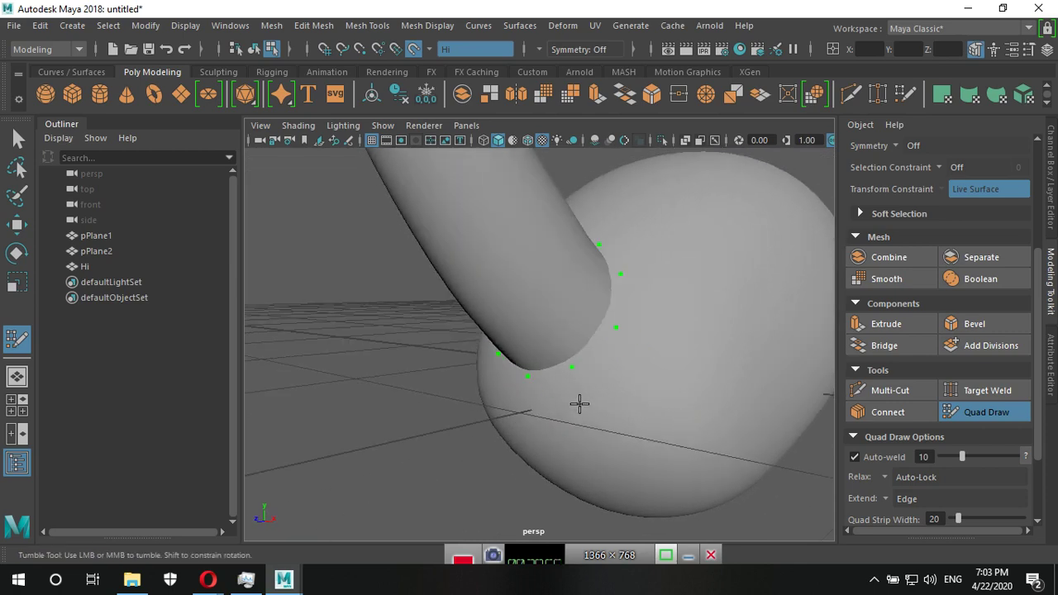
left_click(529, 409)
left_click(644, 336)
mouse_move(732, 311)
left_mouse_down("alt")
mouse_move(760, 359)
mouse_move(712, 366)
left_mouse_up("alt")
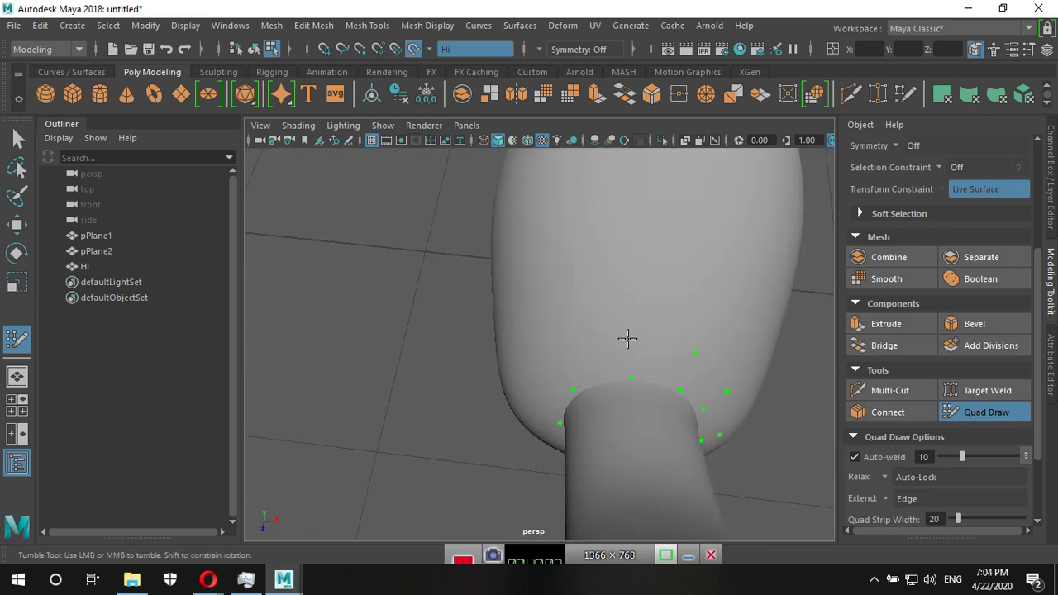
mouse_move(550, 367)
left_mouse_down("alt")
mouse_move(631, 358)
mouse_move(611, 345)
left_mouse_up("alt")
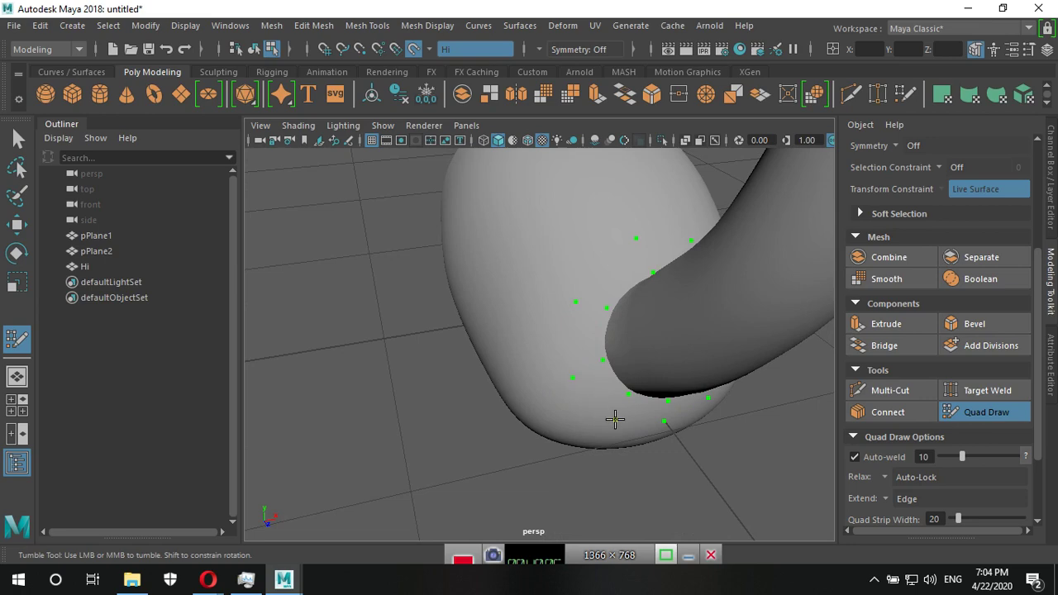
Build a closed ring of quads from the guide points around the neck base.
left_click(600, 387, "shift")
left_click(590, 342, "shift")
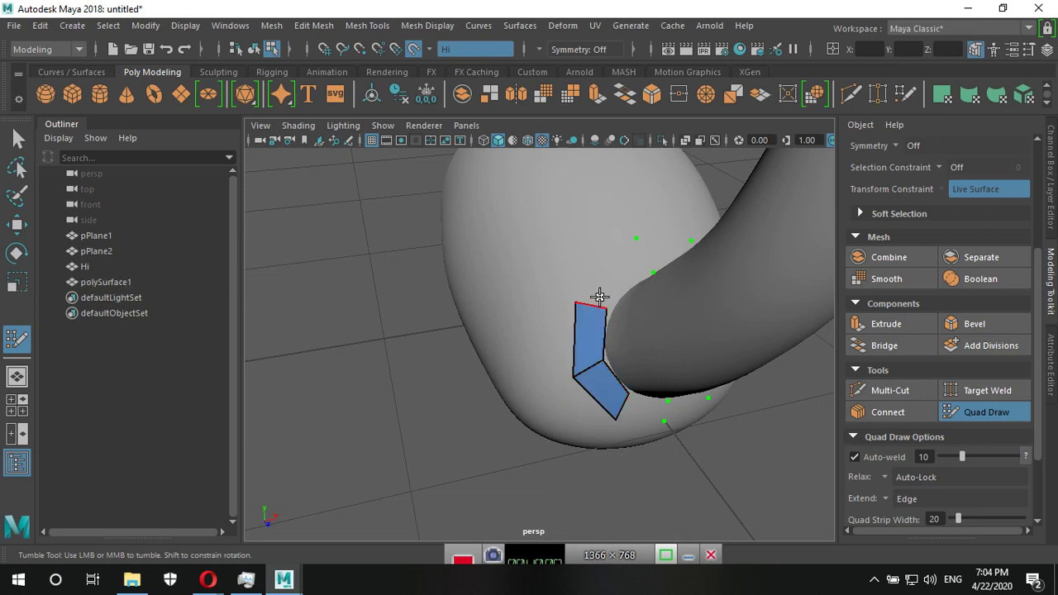
left_click(609, 287, "shift")
mouse_move(609, 287)
left_mouse_down("alt")
mouse_move(705, 324)
mouse_move(609, 316)
mouse_move(571, 295)
left_mouse_up("alt")
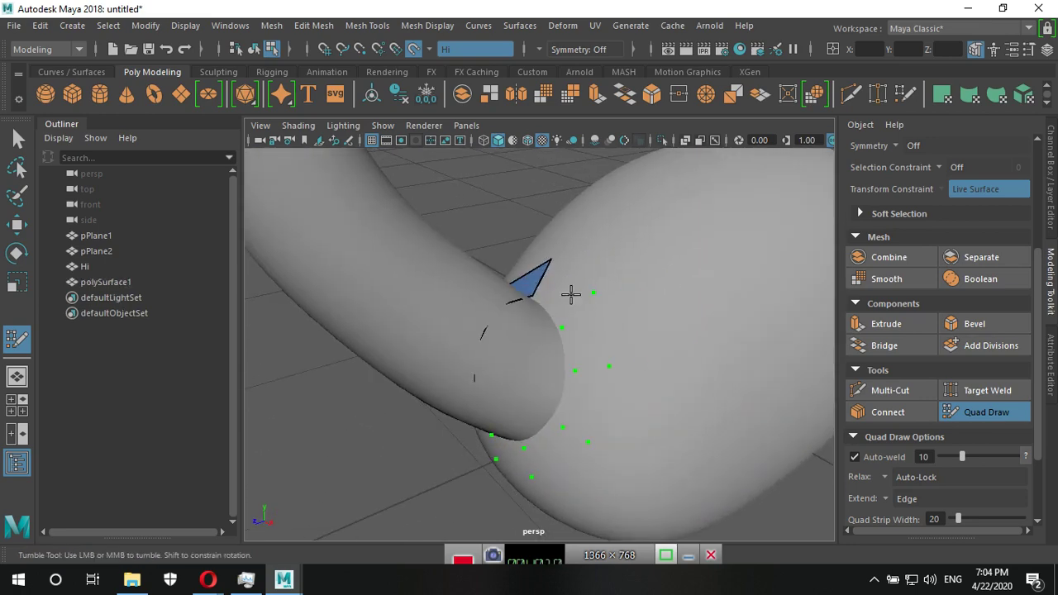
left_click(589, 349, "shift")
left_click(573, 413, "shift")
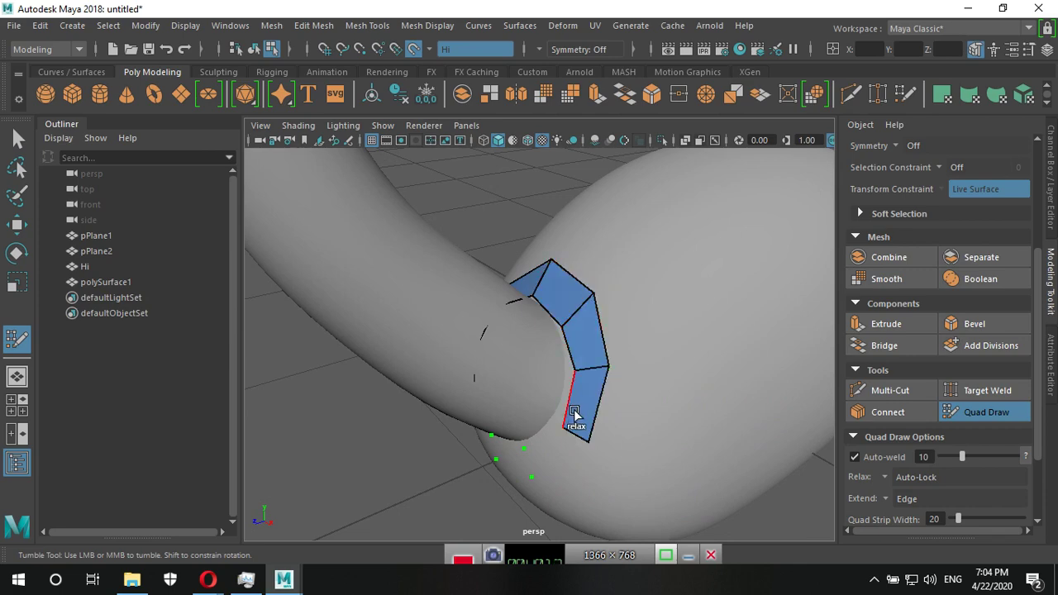
left_click(546, 444, "shift")
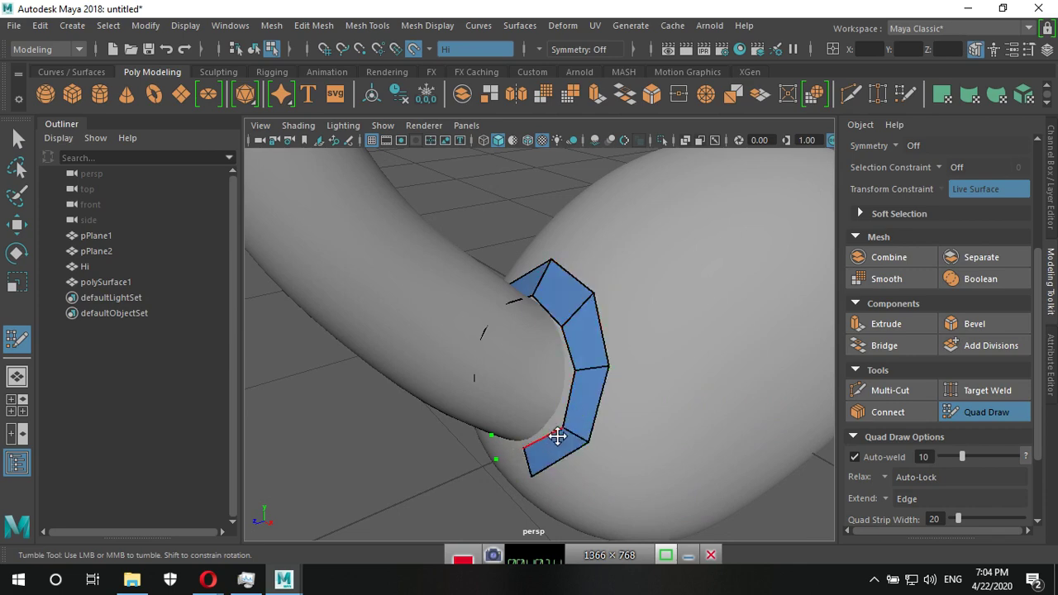
left_click_drag(558, 436, 623, 413, "alt")
left_click(627, 402, "shift")
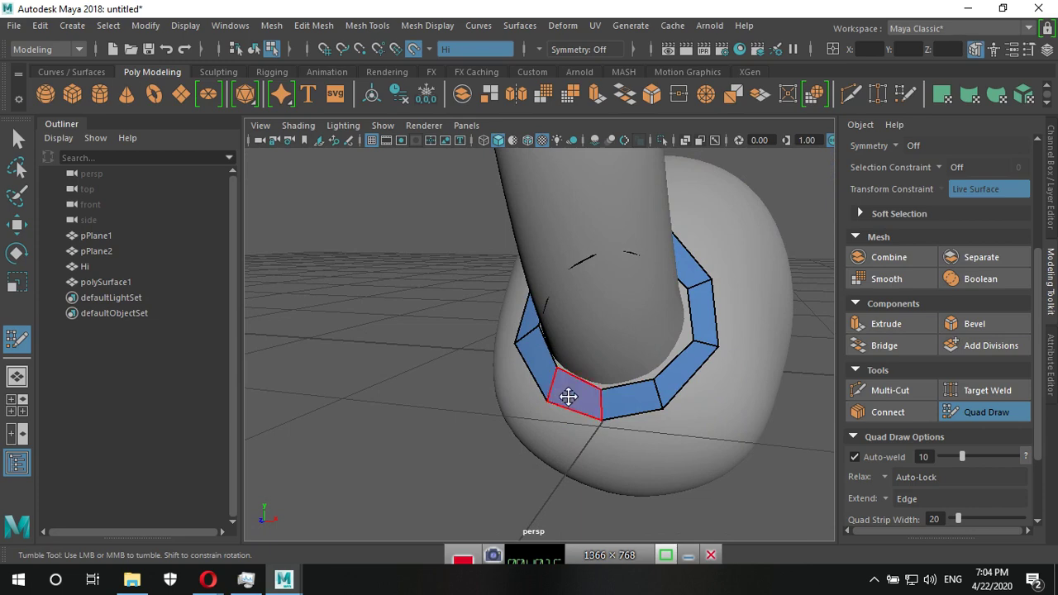
left_click(567, 389, "shift")
left_click_drag(567, 389, 590, 361, "alt")
Pull one outer ring vertex upward and inspect the ring from several angles.
scroll(590, 361, "up", 2)
scroll(589, 365, "up", 3)
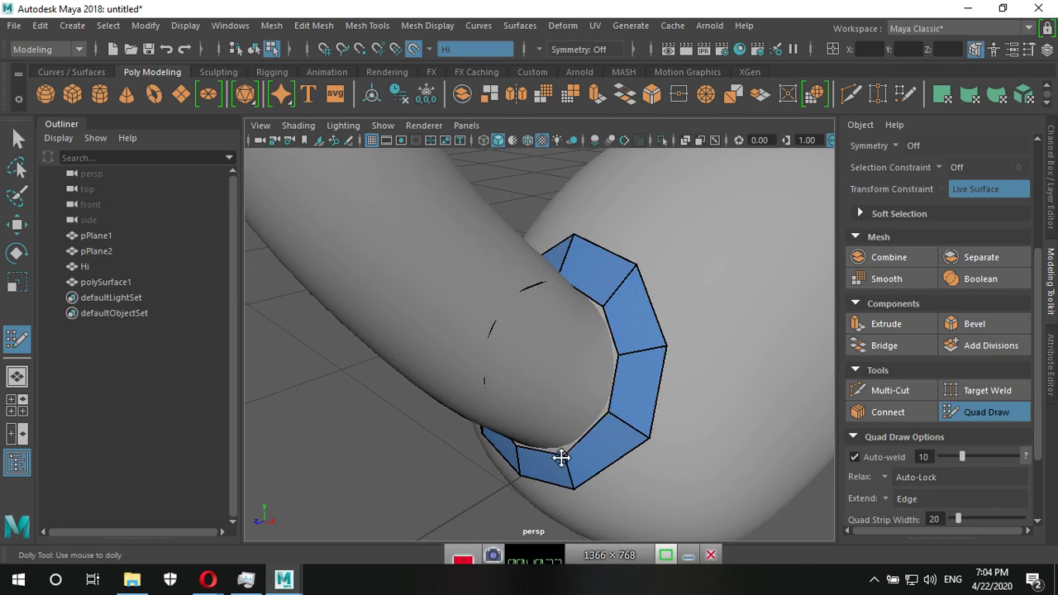
mouse_move(562, 453)
left_mouse_down("alt")
mouse_move(737, 356)
mouse_move(751, 359)
mouse_move(730, 370)
left_mouse_up("alt")
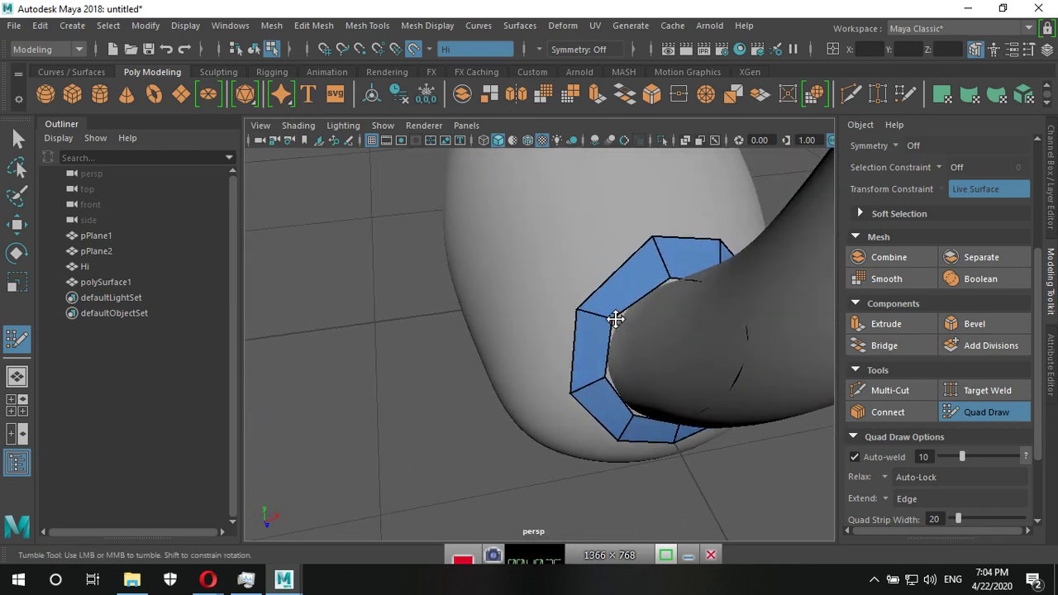
left_click_drag(577, 312, 582, 295)
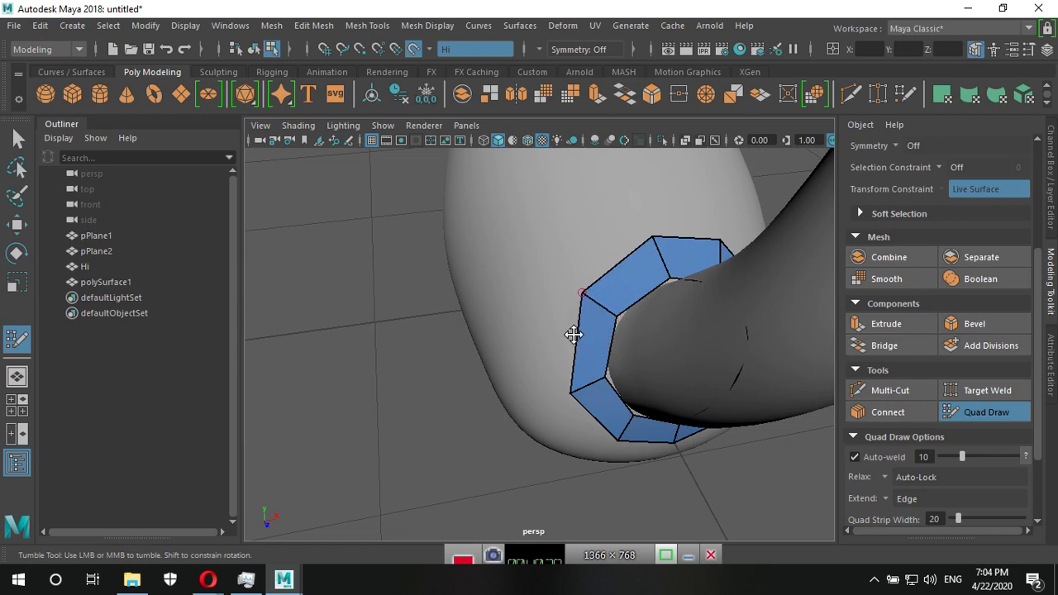
mouse_move(569, 373)
left_mouse_down("alt")
mouse_move(633, 355)
mouse_move(584, 401)
left_mouse_up("alt")
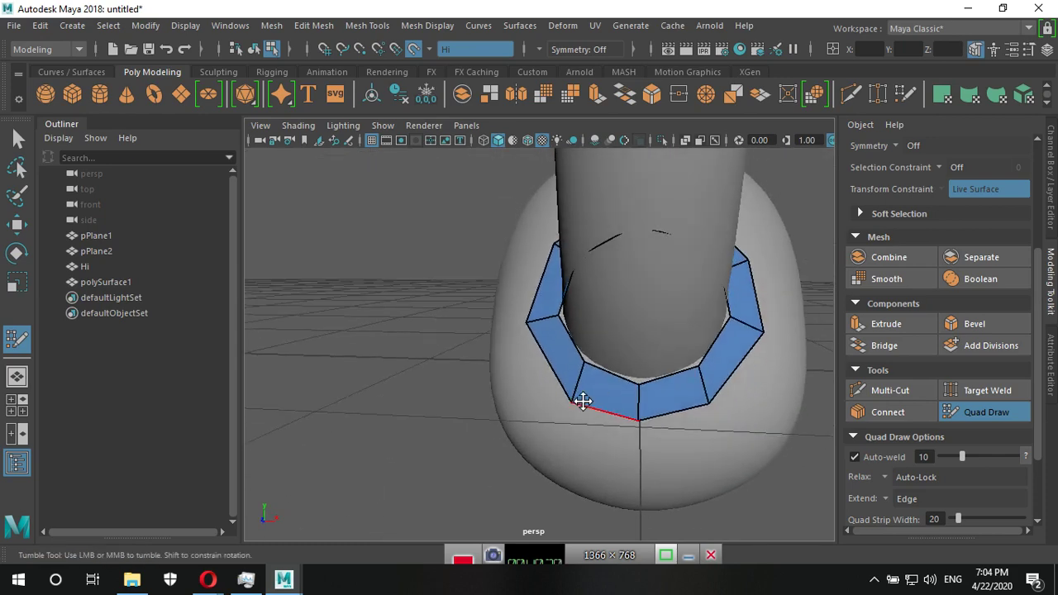
mouse_move(640, 420)
left_mouse_down("alt")
mouse_move(708, 402)
mouse_move(626, 440)
left_mouse_up("alt")
mouse_move(619, 432)
right_mouse_down("alt")
mouse_move(691, 389)
mouse_move(652, 397)
mouse_move(709, 379)
right_mouse_up("alt")
left_click_drag(709, 379, 720, 363, "alt")
right_click_drag(719, 364, 699, 394, "alt")
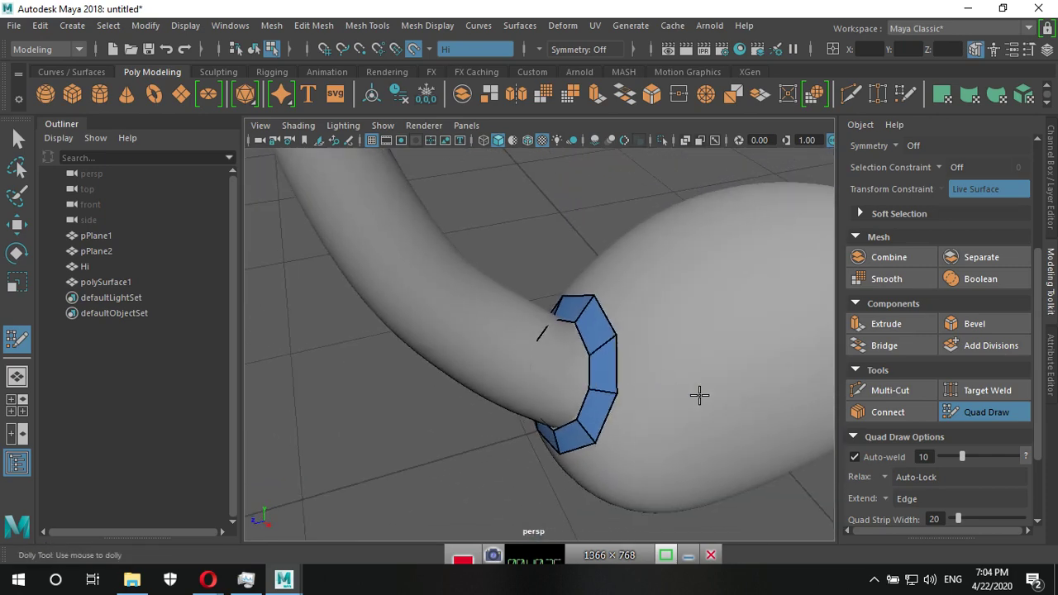
mouse_move(699, 394)
left_mouse_down("alt")
mouse_move(751, 378)
mouse_move(682, 399)
left_mouse_up("alt")
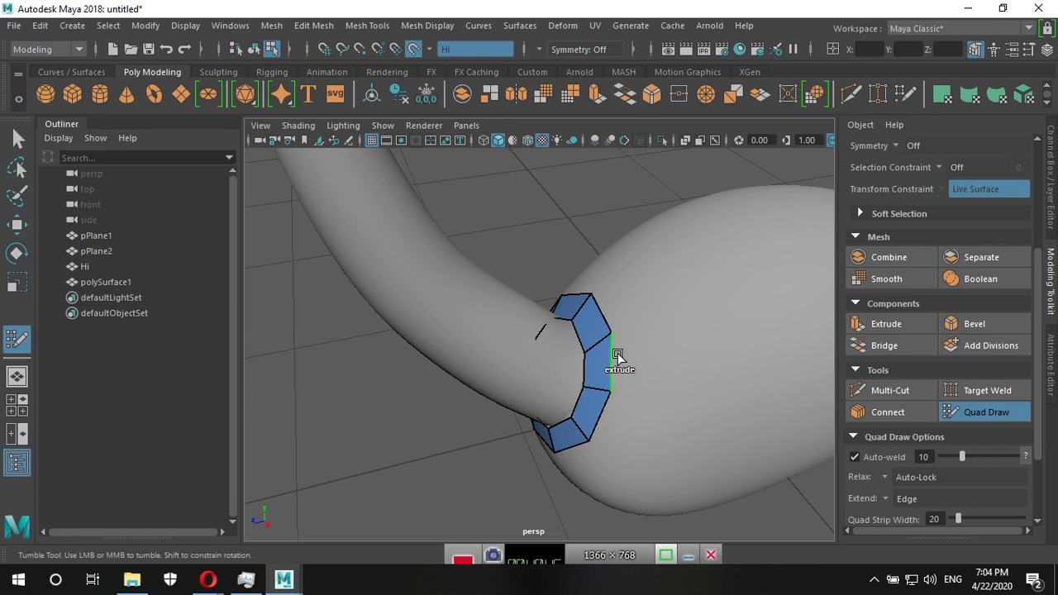
Test extruding quads and a second band off the ring, then undo them.
left_click_drag(611, 356, 656, 350)
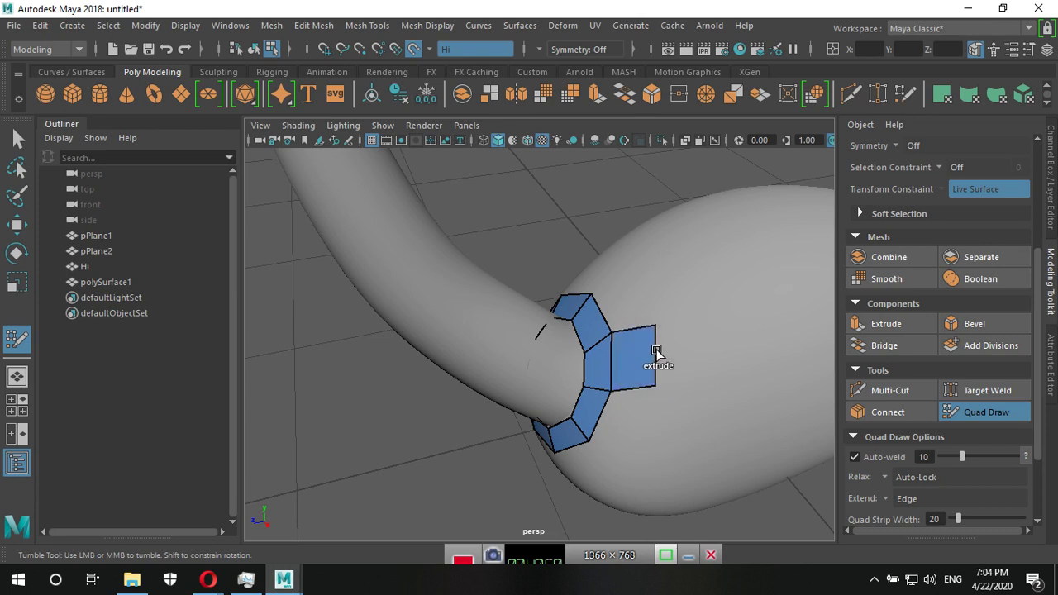
left_click_drag(661, 351, 697, 353)
left_click(712, 364)
key("ctrl+z")
key("ctrl+z")
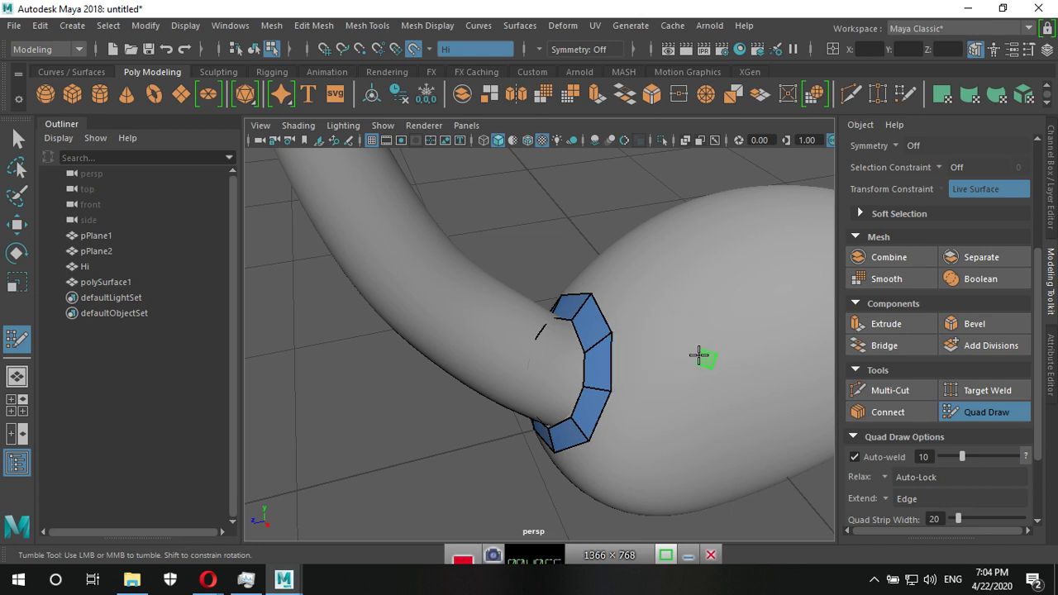
mouse_move(609, 368)
left_mouse_down()
mouse_move(663, 370)
mouse_move(639, 352)
left_mouse_up()
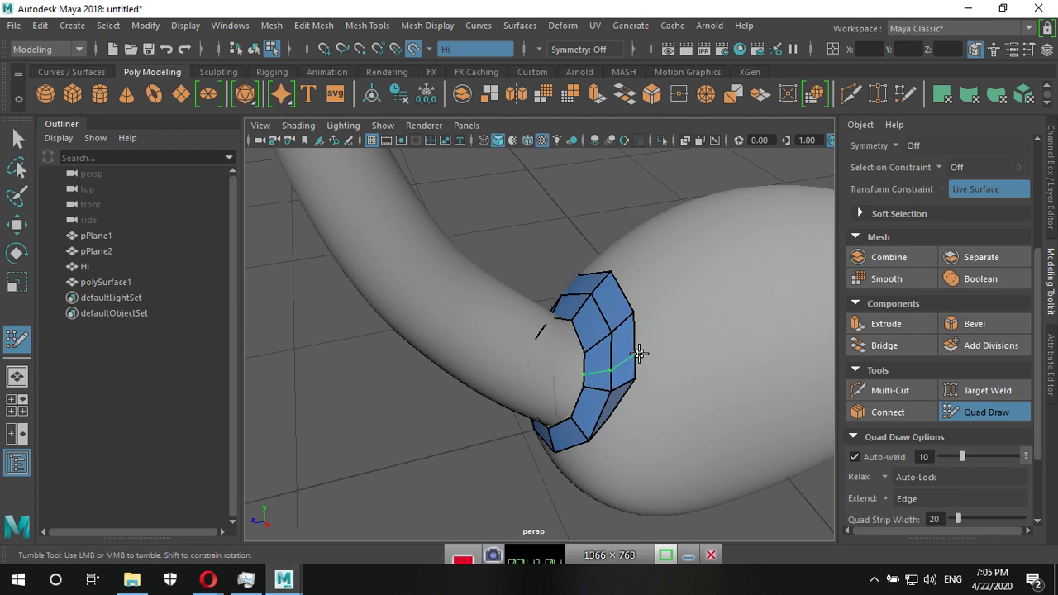
key("ctrl+z")
Raise the Quad Draw strip width from 20 to 95.
middle_click_drag(618, 431, 708, 435, "alt")
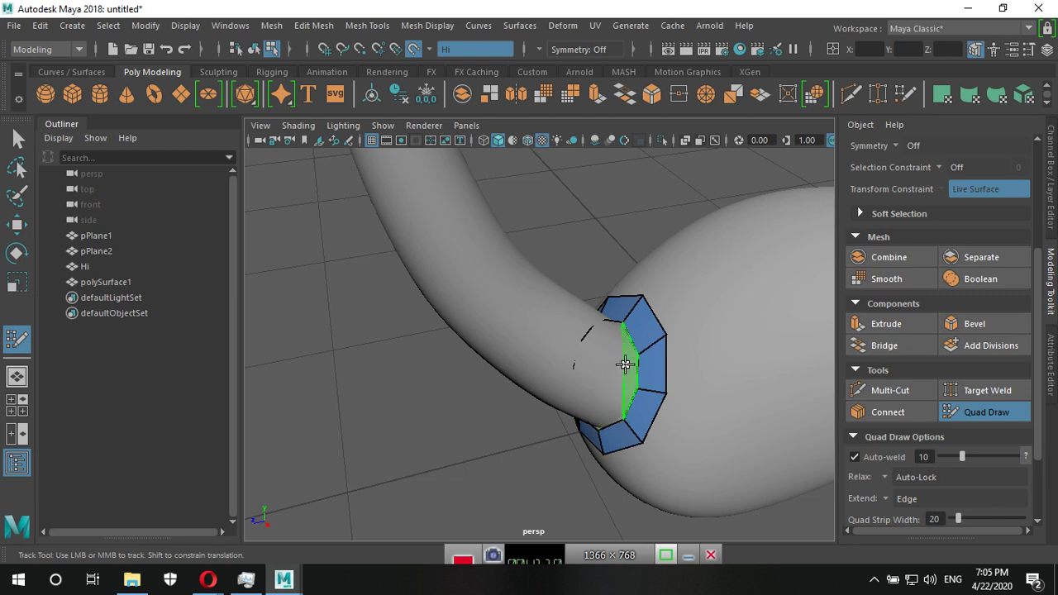
mouse_move(689, 421)
left_mouse_down("alt")
mouse_move(645, 439)
mouse_move(571, 408)
left_mouse_up("alt")
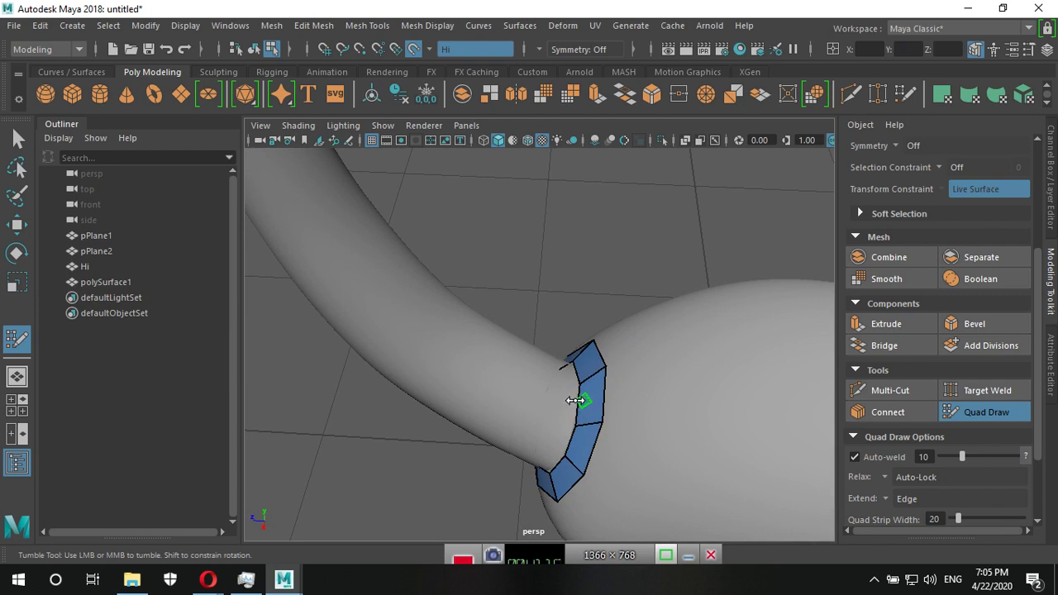
middle_click_drag(576, 401, 636, 403)
mouse_move(626, 493)
left_mouse_down("alt")
mouse_move(680, 418)
mouse_move(654, 426)
mouse_move(630, 391)
mouse_move(692, 422)
mouse_move(609, 402)
mouse_move(646, 446)
mouse_move(595, 418)
mouse_move(627, 383)
mouse_move(597, 332)
left_mouse_up("alt")
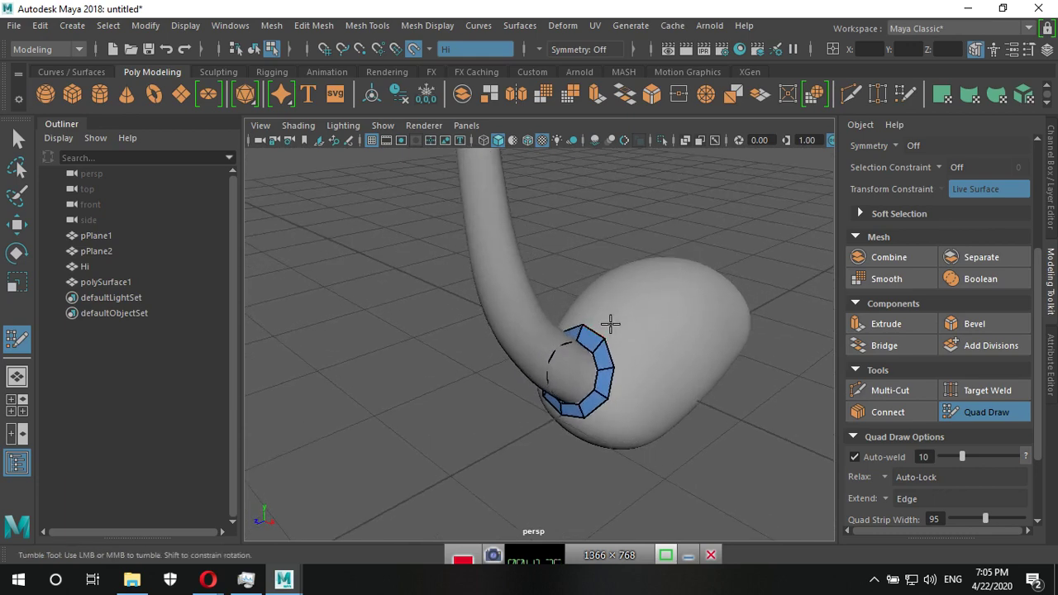
Extrude a first quad strip from the neck ring's upper edge across the body.
mouse_move(668, 334)
left_mouse_down("alt")
mouse_move(649, 389)
mouse_move(749, 383)
mouse_move(760, 396)
mouse_move(647, 378)
mouse_move(647, 399)
left_mouse_up("alt")
scroll(649, 400, "up", 3)
mouse_move(727, 429)
left_mouse_down("alt")
mouse_move(652, 378)
mouse_move(682, 389)
left_mouse_up("alt")
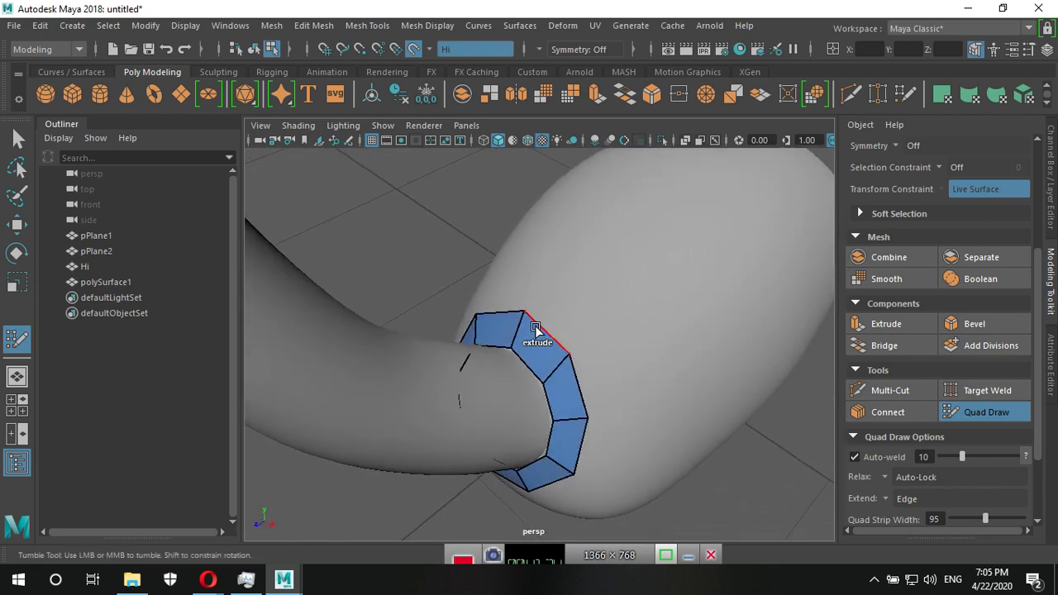
mouse_move(543, 336)
left_mouse_down()
mouse_move(657, 213)
mouse_move(742, 157)
left_mouse_up()
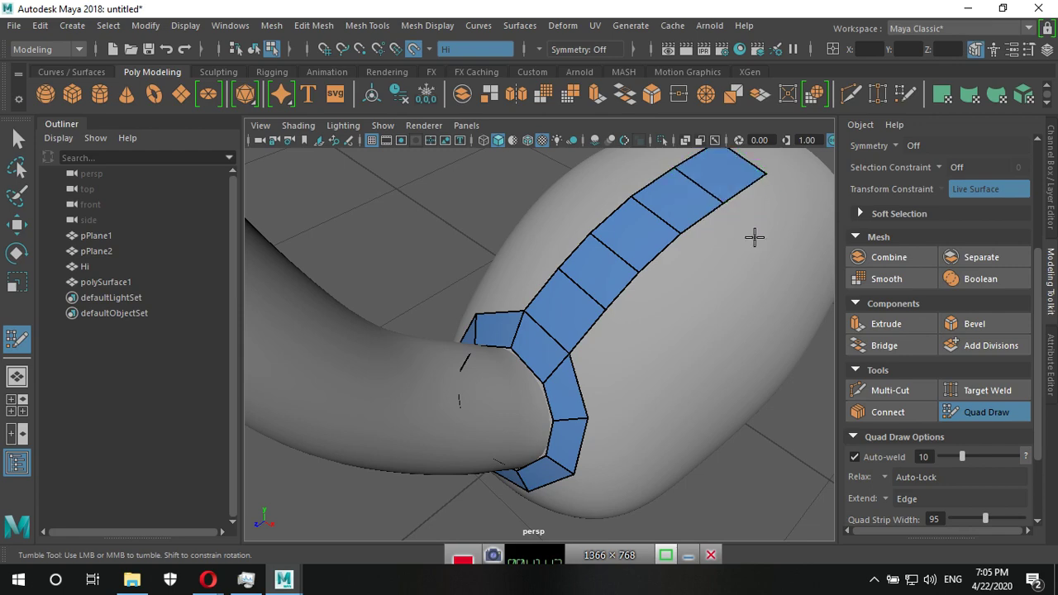
Extrude a second strip from the ring's lower edge, relax it, and fill the gap between strips.
mouse_move(748, 330)
left_mouse_down("alt")
mouse_move(620, 330)
mouse_move(661, 330)
mouse_move(580, 371)
left_mouse_up("alt")
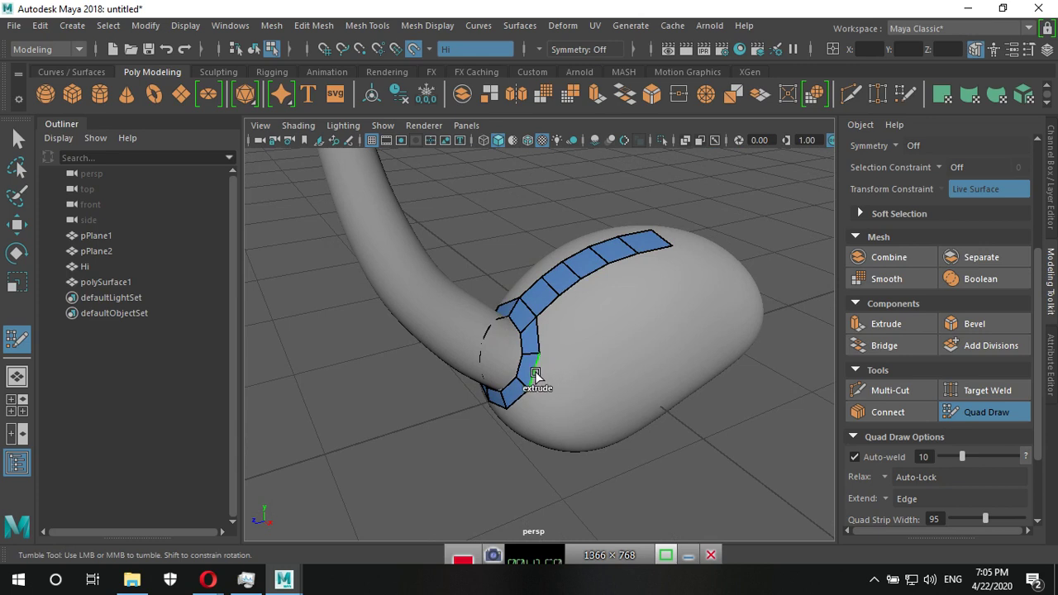
mouse_move(535, 371)
left_mouse_down()
mouse_move(637, 349)
mouse_move(638, 330)
mouse_move(675, 307)
left_mouse_up()
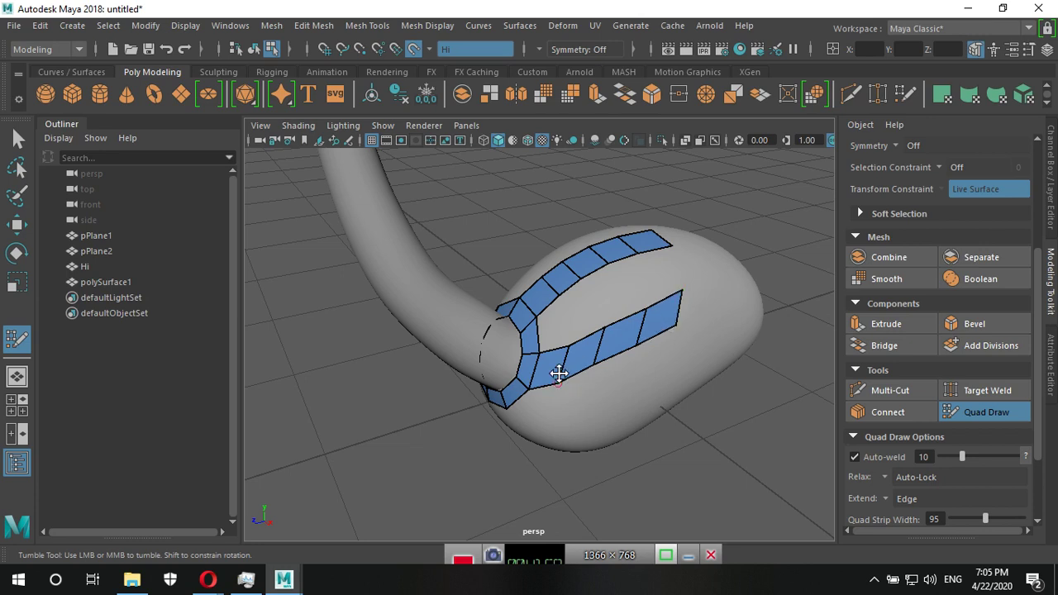
left_click_drag(595, 366, 692, 320, "shift")
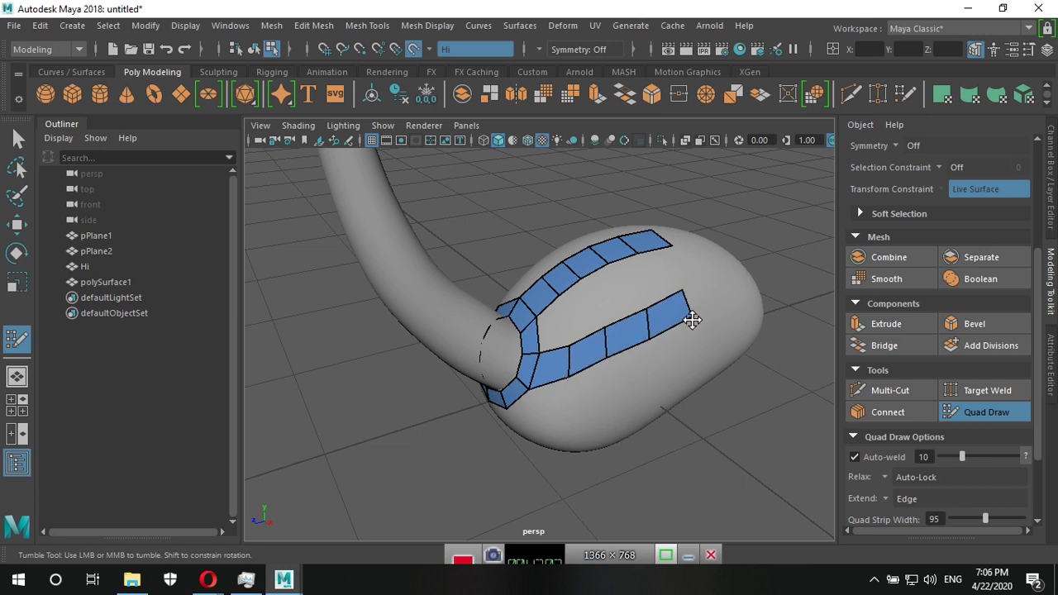
left_click_drag(536, 319, 615, 293, "shift")
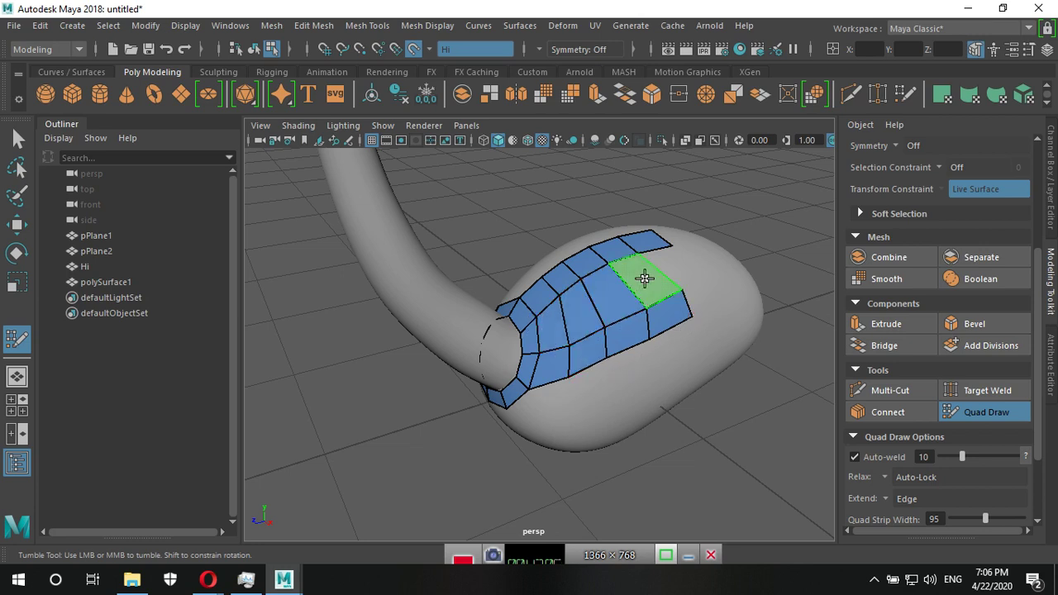
left_click(637, 271, "shift")
mouse_move(682, 351)
left_mouse_down("alt")
mouse_move(632, 388)
mouse_move(640, 355)
left_mouse_up("alt")
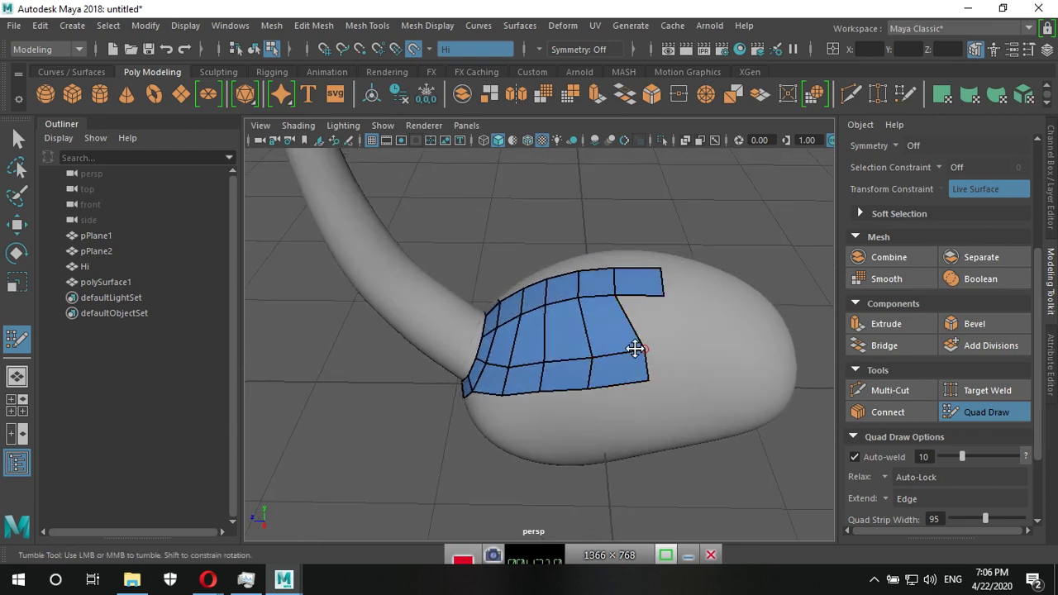
Extrude another strip from the patch border, shift an inner vertex left and relax the lower-left grid.
left_click_drag(634, 330, 678, 328)
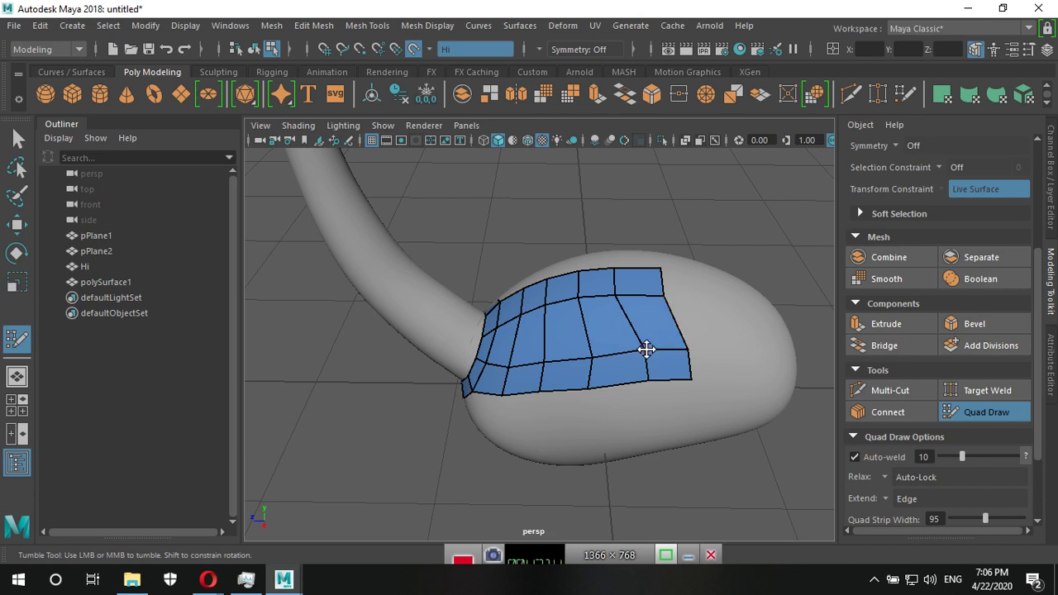
left_click_drag(644, 348, 628, 352)
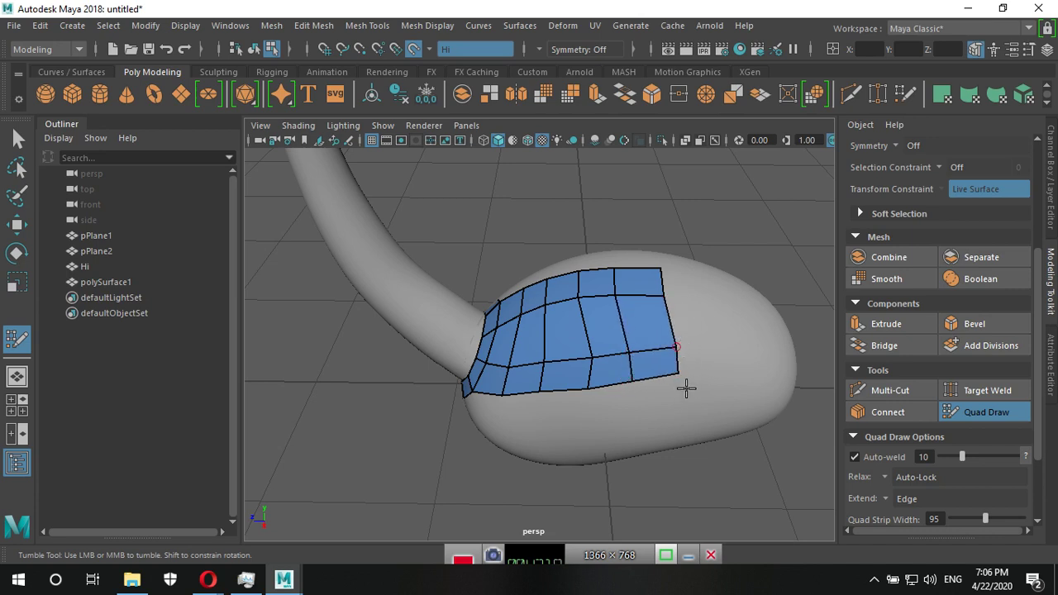
mouse_move(685, 386)
left_mouse_down("alt")
mouse_move(739, 427)
mouse_move(678, 415)
left_mouse_up("alt")
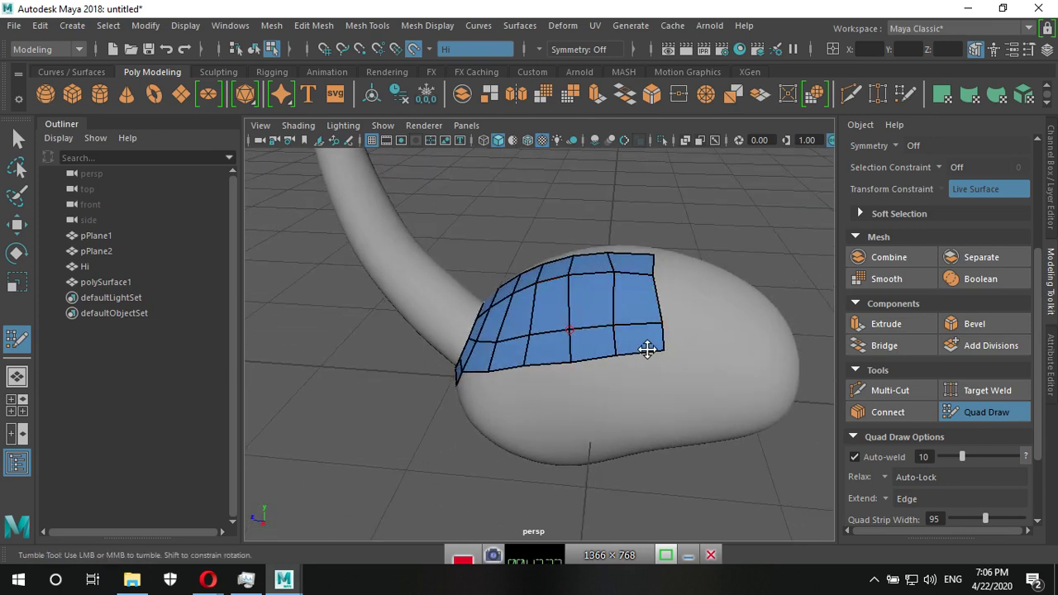
mouse_move(650, 347)
left_mouse_down("alt")
mouse_move(642, 444)
mouse_move(565, 338)
mouse_move(646, 307)
left_mouse_up("alt")
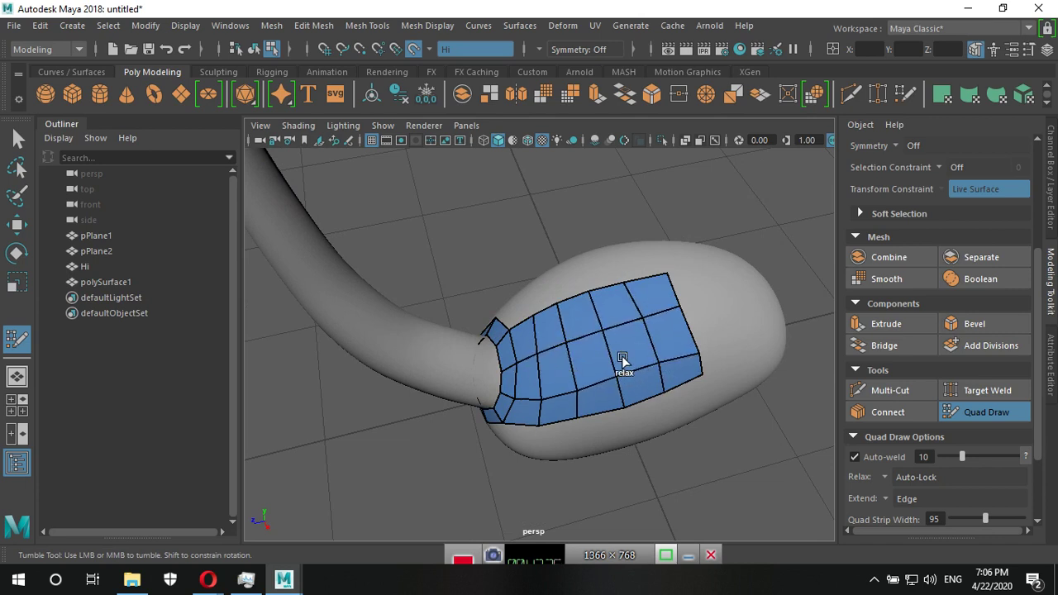
mouse_move(621, 355)
left_mouse_down("shift")
mouse_move(524, 405)
mouse_move(538, 389)
mouse_move(538, 338)
mouse_move(639, 323)
left_mouse_up("shift")
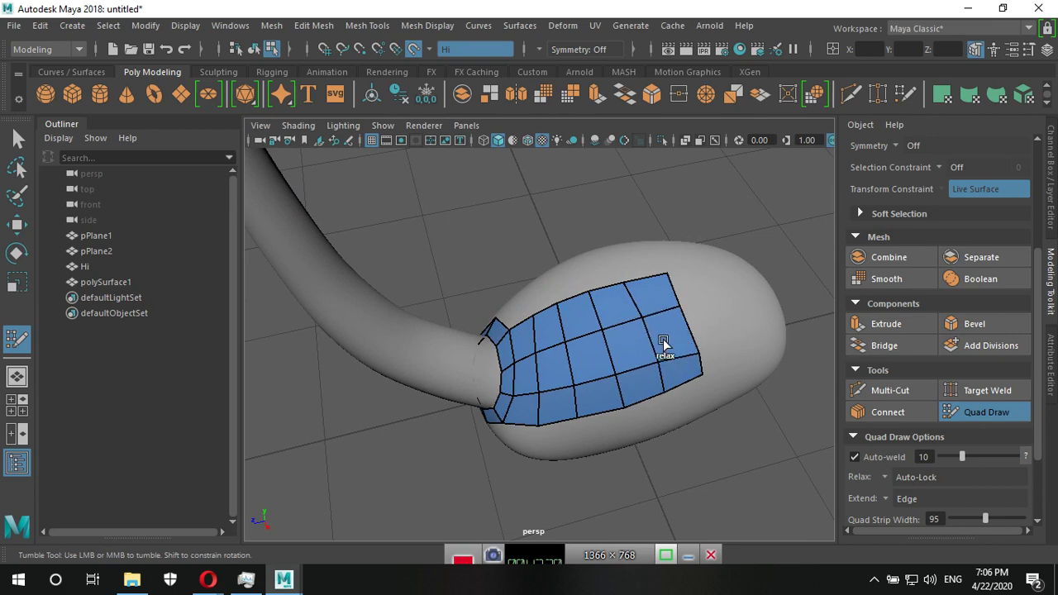
Raise a vertex on the patch's right edge, checking the patch from higher angles.
left_click_drag(692, 378, 628, 366, "alt")
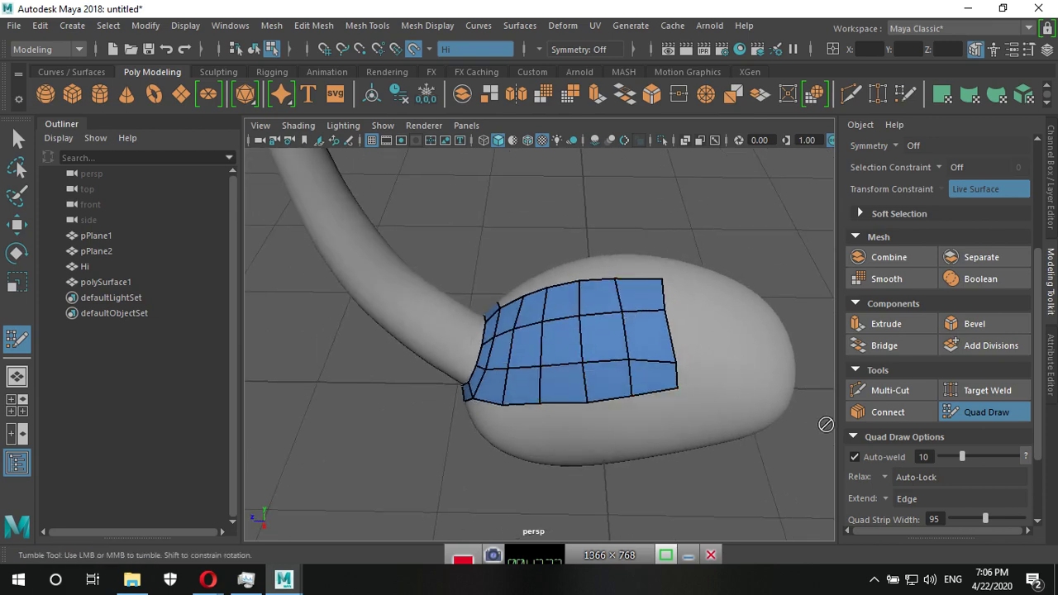
mouse_move(825, 424)
left_mouse_down("alt")
mouse_move(738, 389)
mouse_move(628, 392)
left_mouse_up("alt")
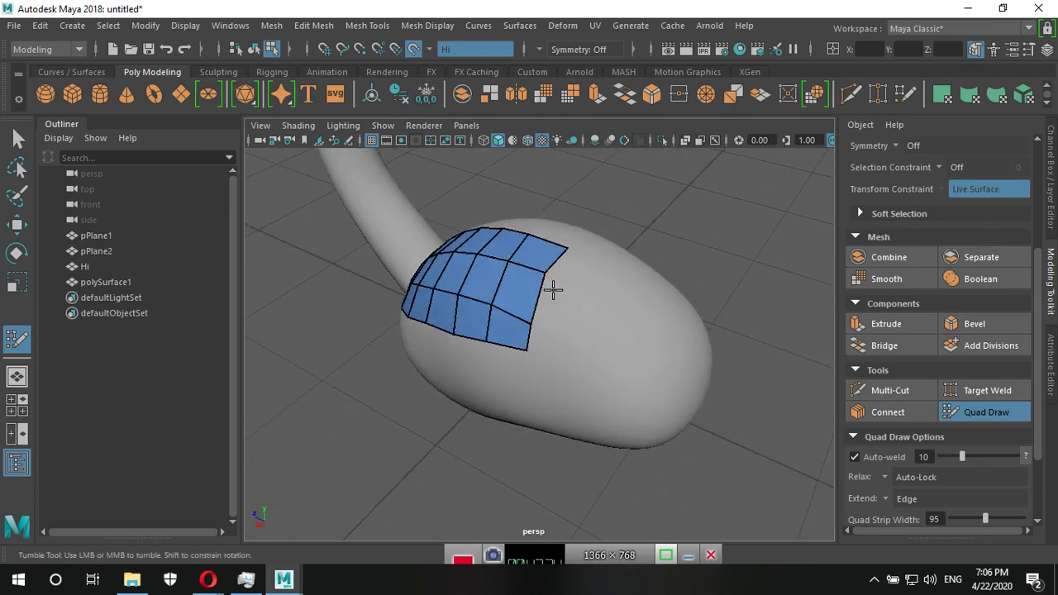
mouse_move(531, 325)
left_mouse_down()
mouse_move(533, 314)
mouse_move(520, 385)
left_mouse_up()
middle_click_drag(520, 385, 761, 350, "alt")
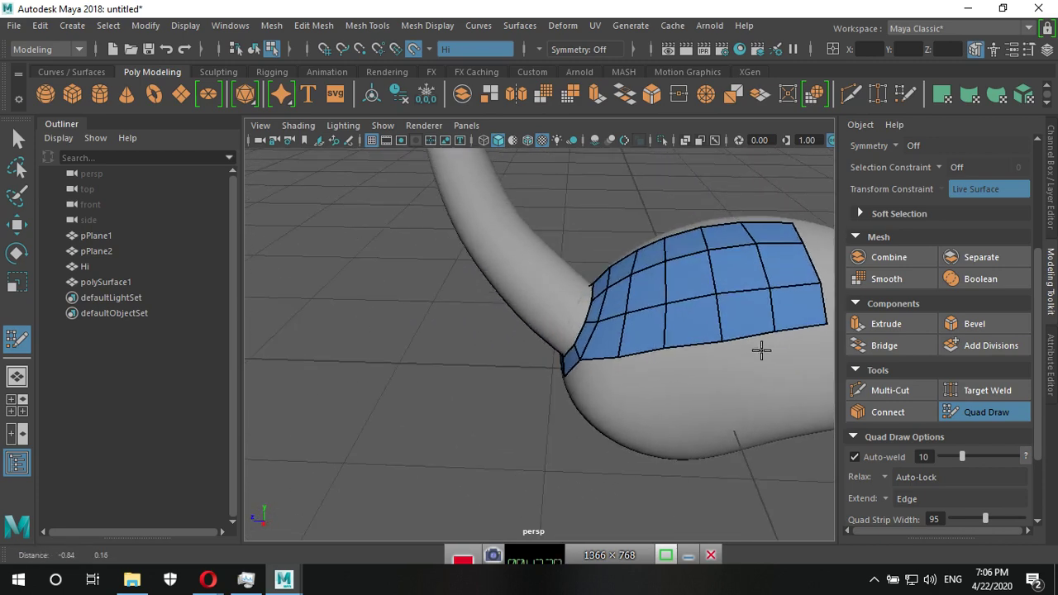
mouse_move(761, 351)
left_mouse_down("alt")
mouse_move(596, 333)
mouse_move(538, 385)
mouse_move(604, 419)
mouse_move(715, 262)
mouse_move(637, 373)
mouse_move(609, 350)
left_mouse_up("alt")
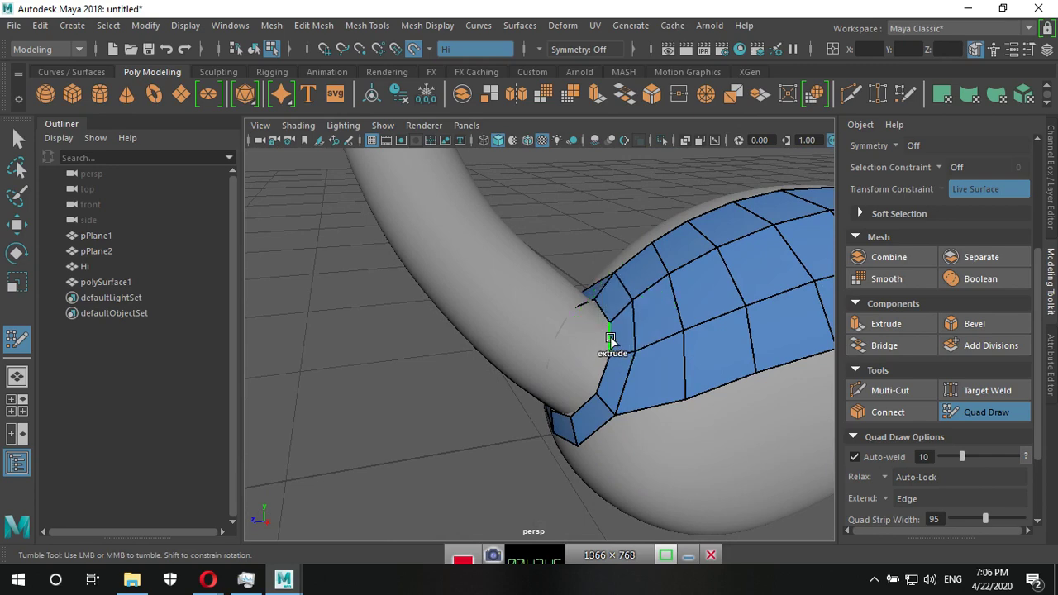
Extrude quad strips from the patch border toward the neck and raise their end vertices.
left_click_drag(610, 338, 583, 327)
mouse_move(634, 357)
left_mouse_down("alt")
mouse_move(677, 380)
mouse_move(527, 409)
mouse_move(437, 408)
mouse_move(361, 375)
mouse_move(666, 356)
mouse_move(746, 300)
mouse_move(738, 323)
mouse_move(538, 425)
mouse_move(557, 359)
left_mouse_up("alt")
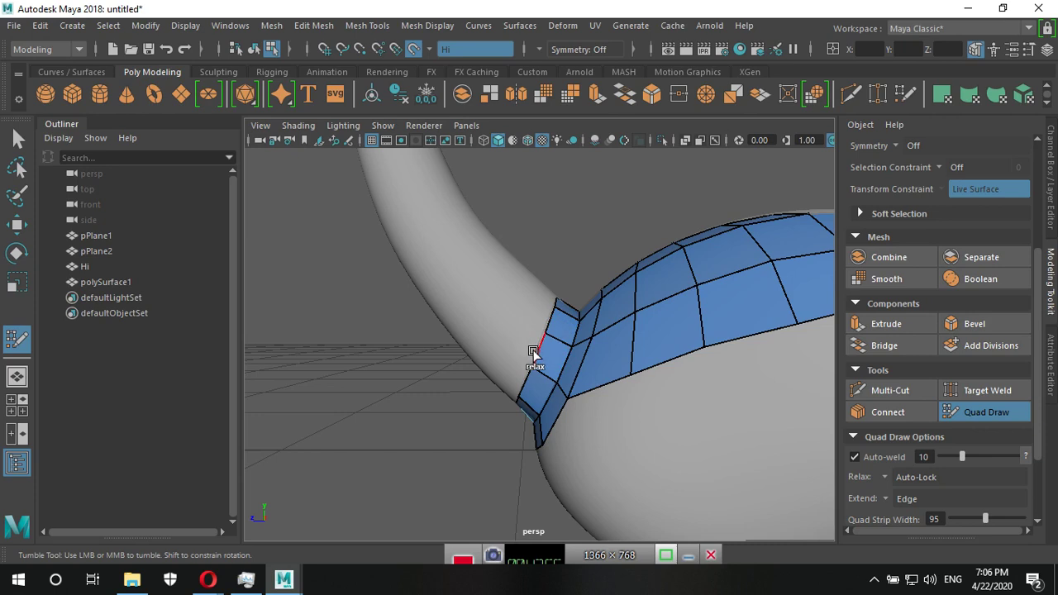
left_click_drag(535, 354, 455, 255)
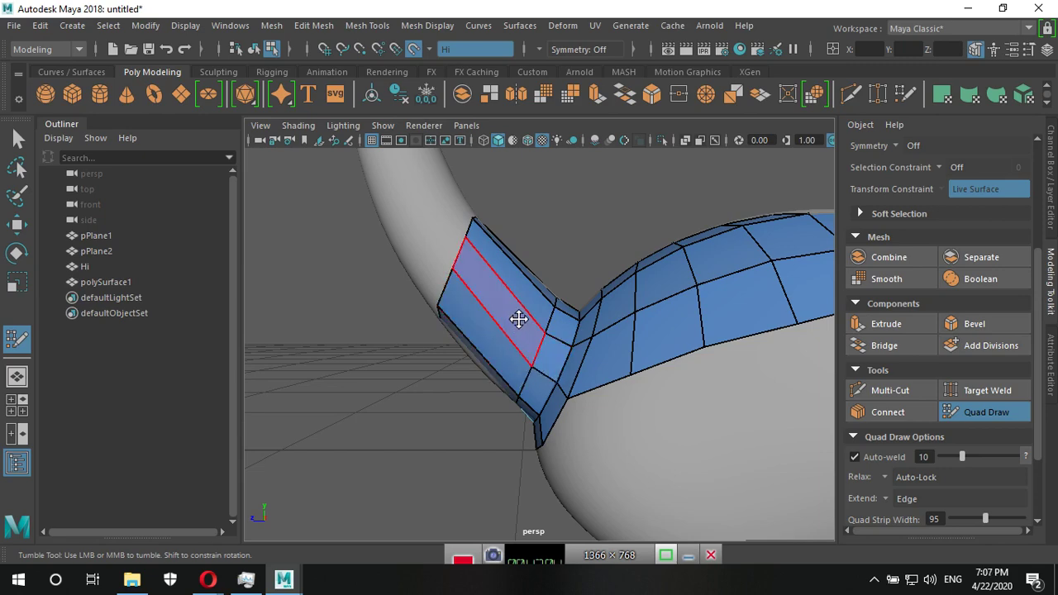
mouse_move(579, 378)
left_mouse_down("alt")
mouse_move(872, 444)
mouse_move(703, 338)
mouse_move(576, 390)
mouse_move(472, 378)
left_mouse_up("alt")
scroll(559, 378, "up", 2)
middle_click_drag(472, 377, 599, 356, "alt")
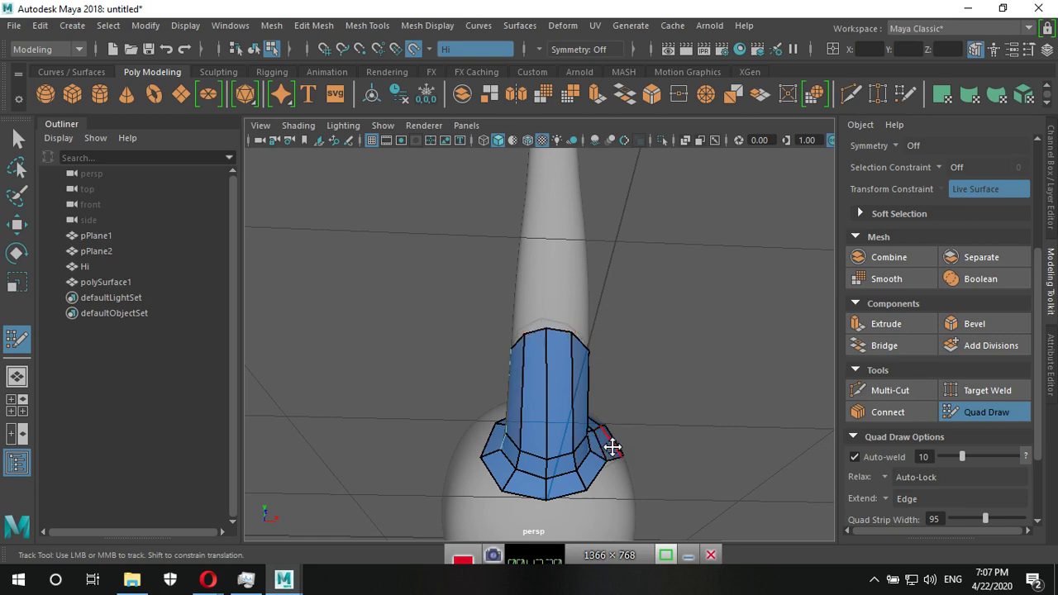
mouse_move(609, 444)
left_mouse_down("alt")
mouse_move(488, 468)
mouse_move(553, 432)
mouse_move(542, 445)
mouse_move(553, 368)
left_mouse_up("alt")
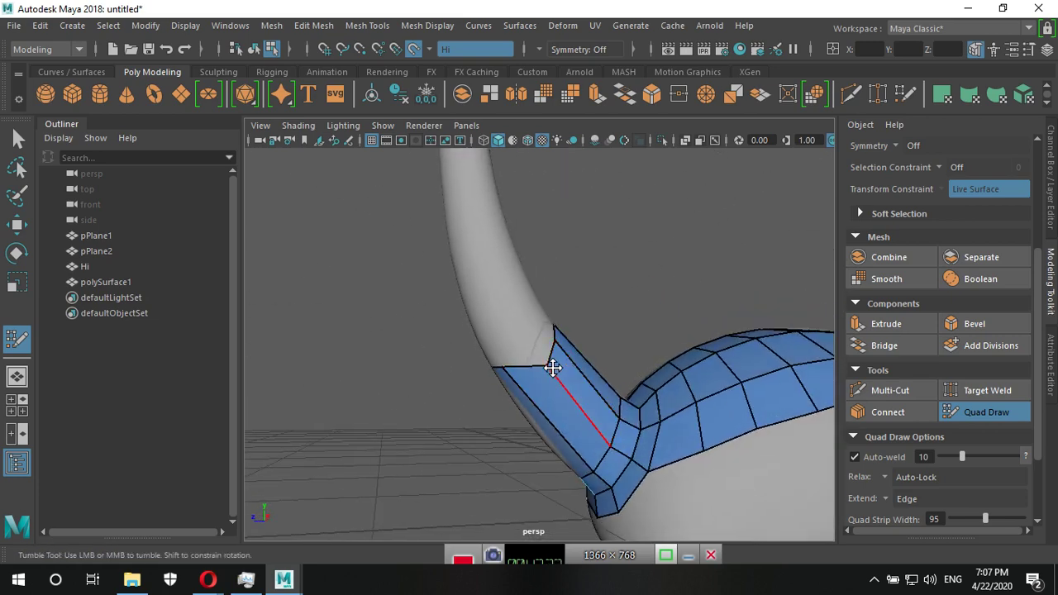
mouse_move(615, 381)
left_mouse_down("alt")
mouse_move(526, 408)
mouse_move(551, 345)
left_mouse_up("alt")
mouse_move(622, 347)
left_mouse_down("alt")
mouse_move(510, 371)
mouse_move(444, 361)
mouse_move(557, 392)
mouse_move(501, 389)
mouse_move(538, 371)
mouse_move(515, 359)
mouse_move(527, 342)
left_mouse_up("alt")
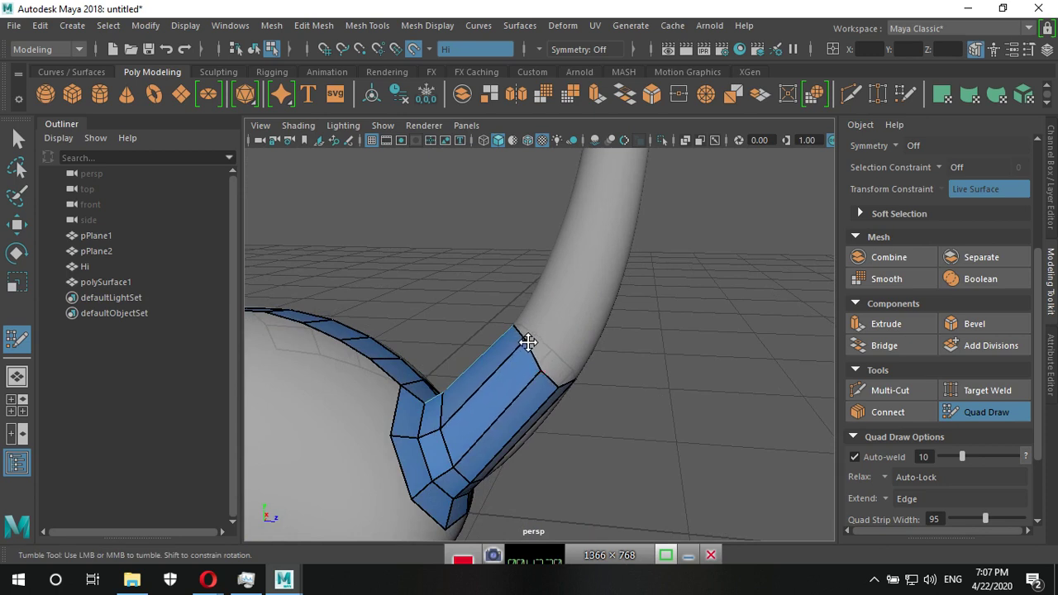
mouse_move(558, 384)
left_mouse_down()
mouse_move(562, 373)
mouse_move(541, 371)
mouse_move(546, 362)
left_mouse_up()
Extrude the strip twice more up the neck from its top border edge.
mouse_move(614, 383)
left_mouse_down("alt")
mouse_move(803, 416)
mouse_move(950, 388)
mouse_move(991, 357)
left_mouse_up("alt")
mouse_move(666, 385)
left_mouse_down("alt")
mouse_move(633, 402)
mouse_move(699, 383)
left_mouse_up("alt")
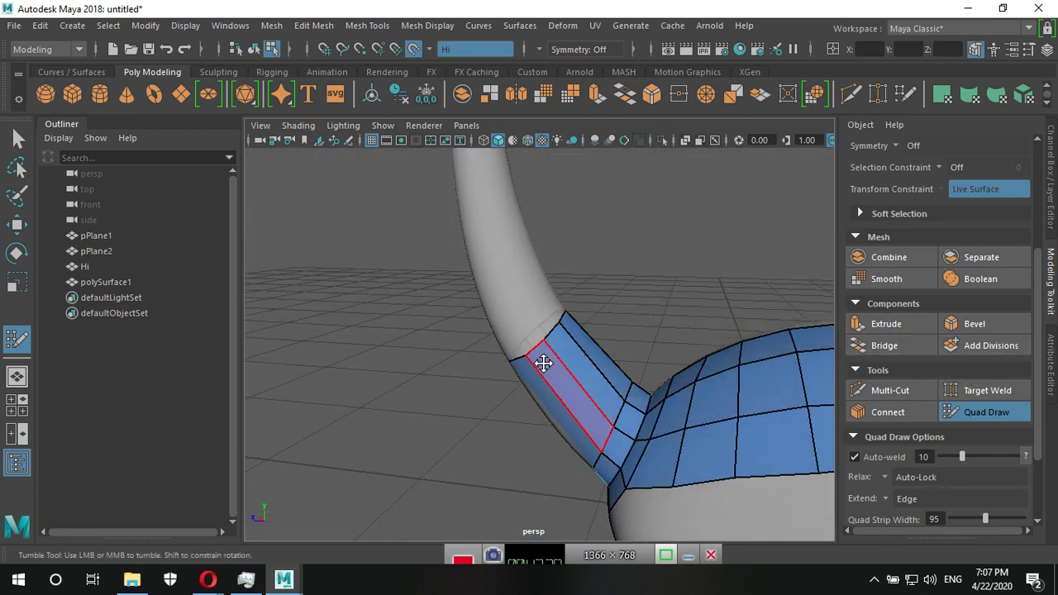
left_click_drag(533, 351, 501, 257)
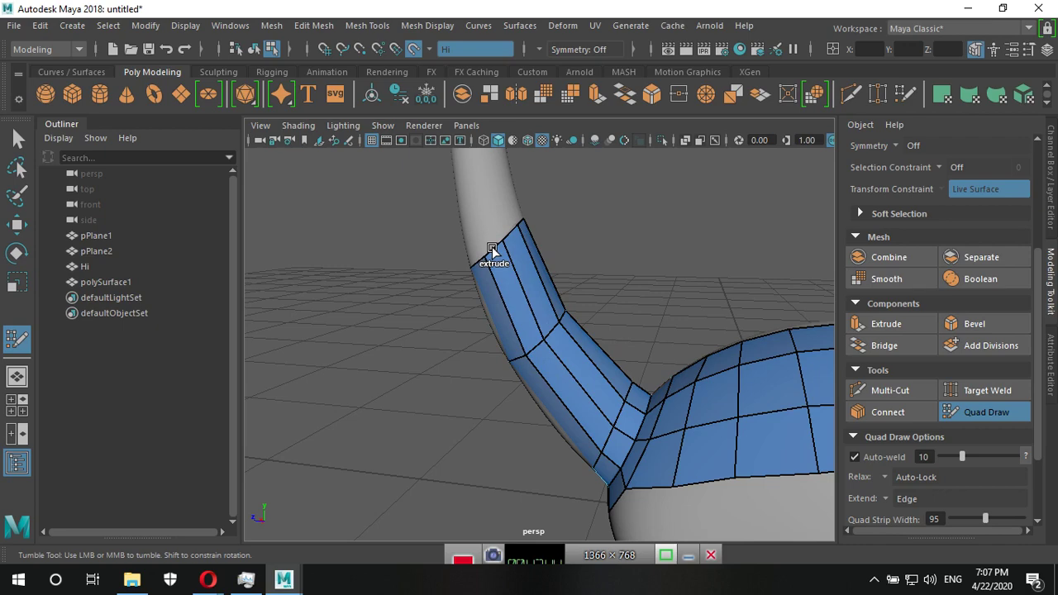
mouse_move(491, 250)
middle_mouse_down("alt")
mouse_move(587, 353)
mouse_move(530, 363)
middle_mouse_up("alt")
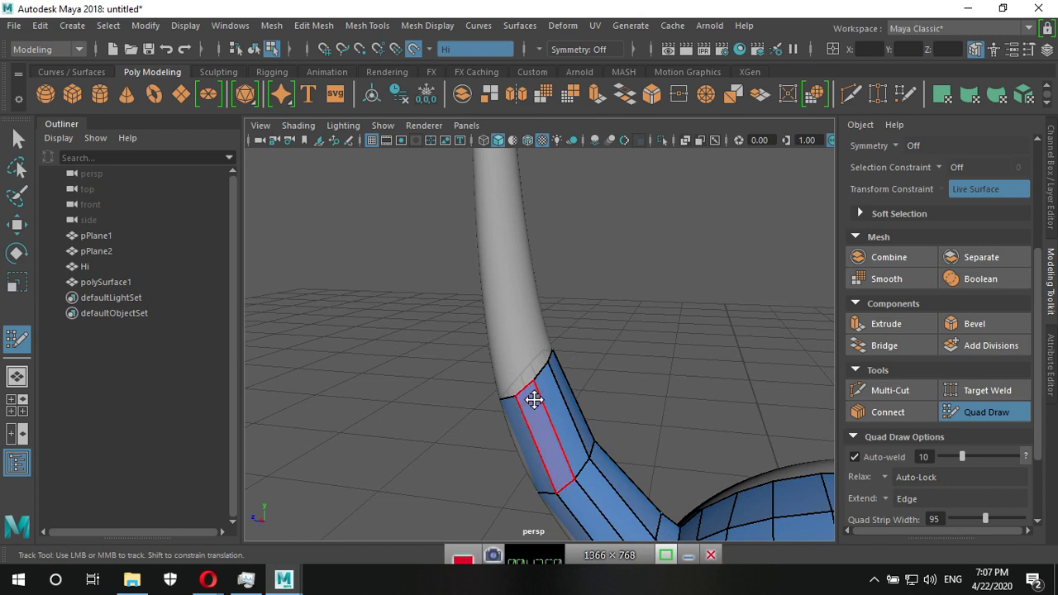
key("Tab")
left_click_drag(526, 389, 499, 255)
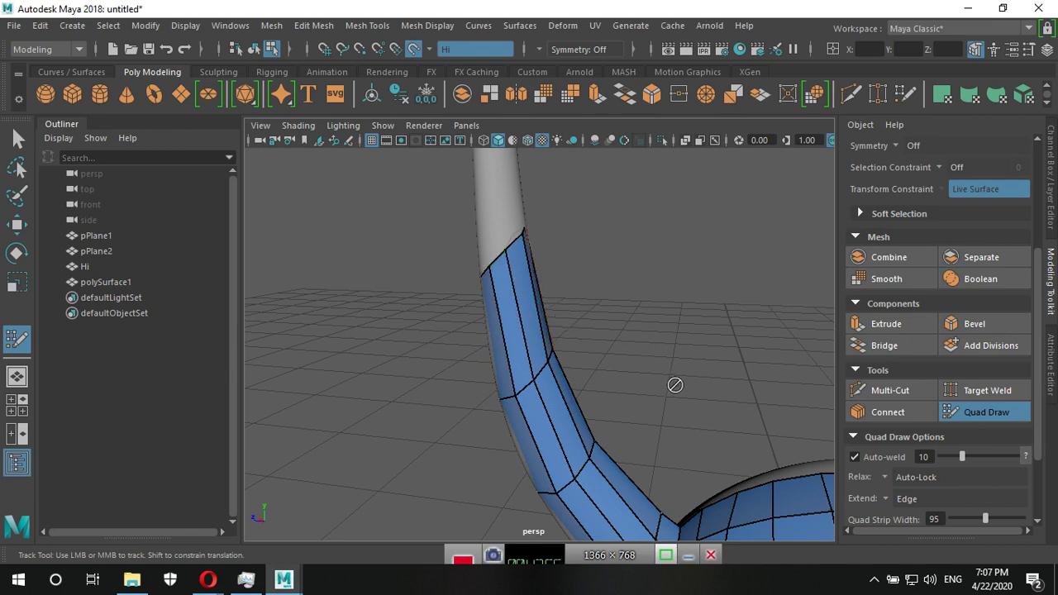
left_click_drag(706, 426, 454, 361, "alt")
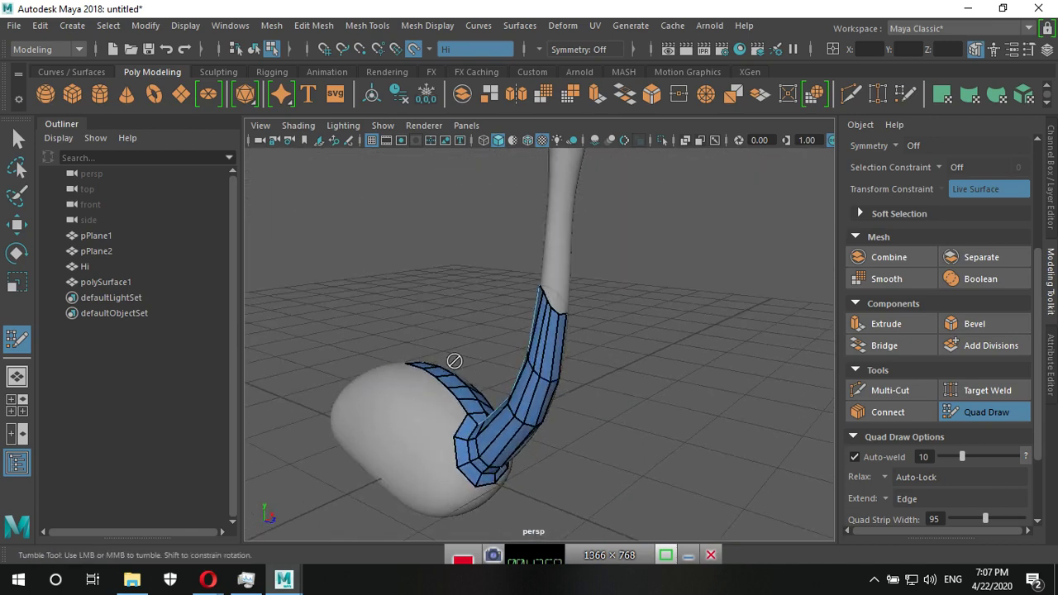
right_click_drag(455, 361, 649, 314, "alt")
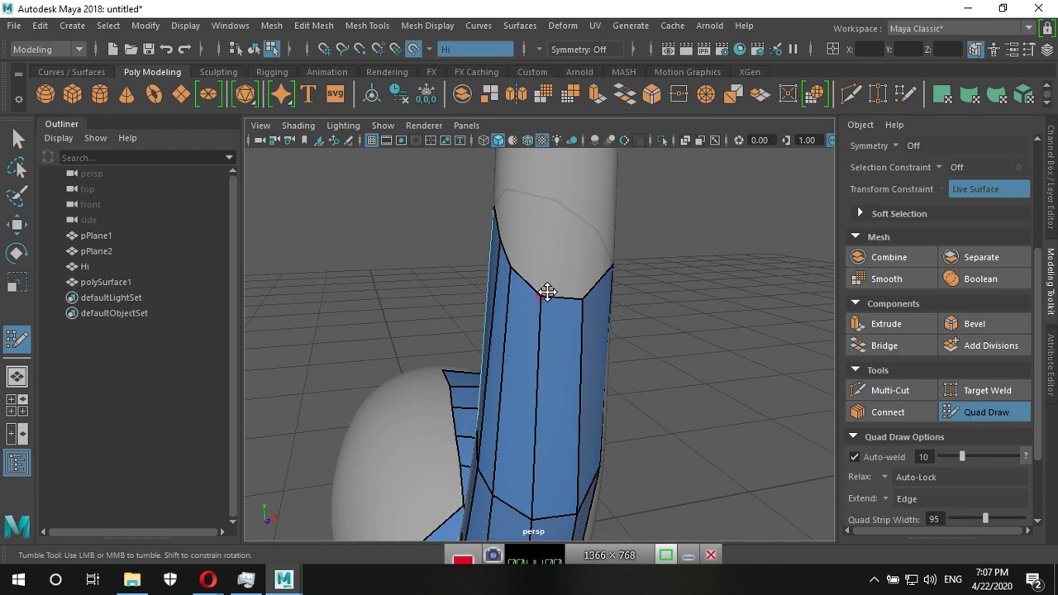
Drag the strip's top-left, middle and right vertices up to level its top edge.
left_click_drag(547, 292, 547, 239)
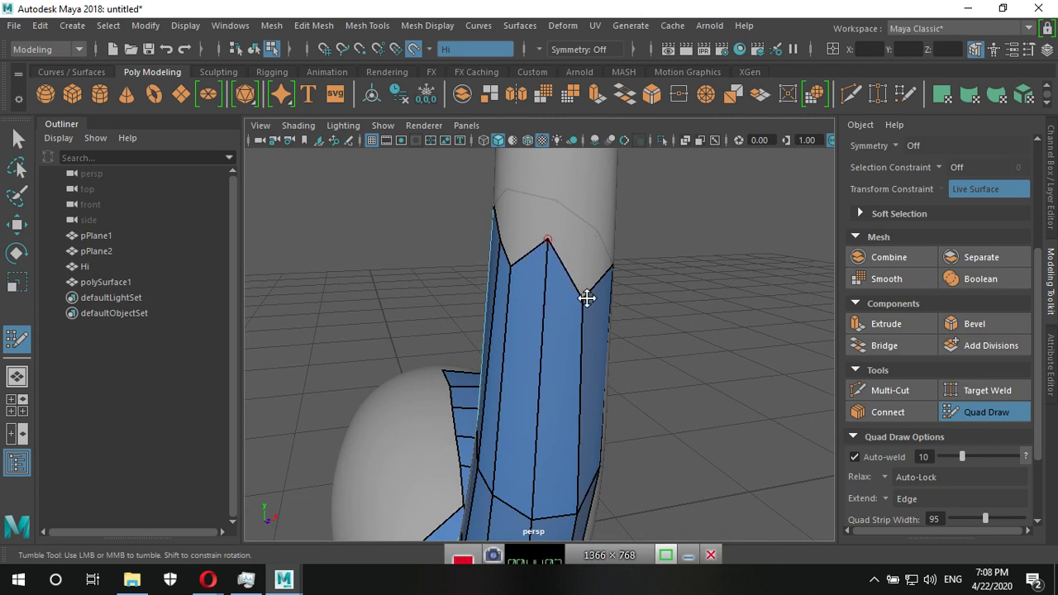
left_click_drag(586, 298, 586, 242)
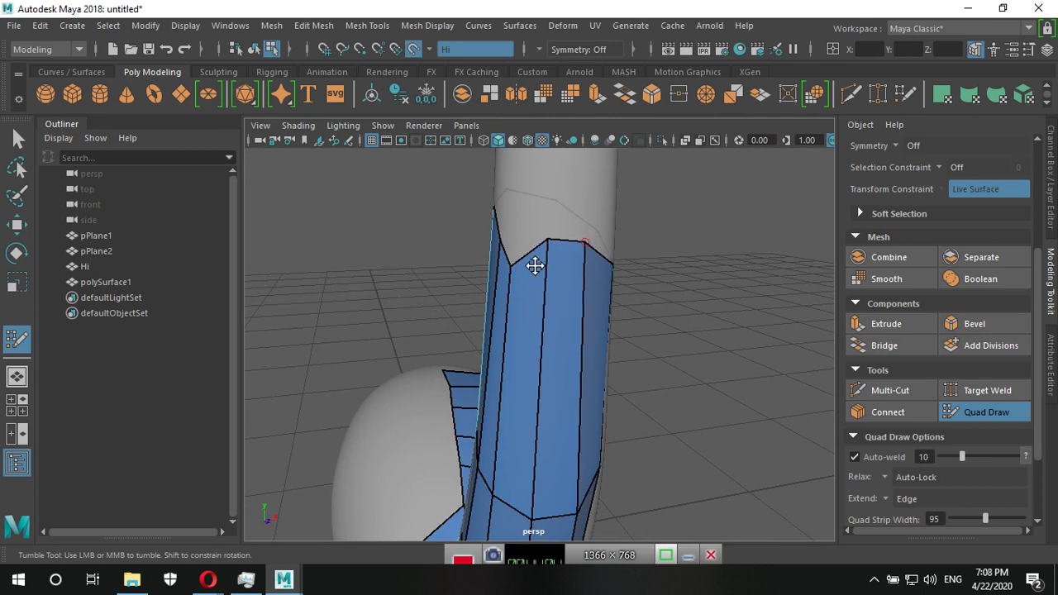
mouse_move(518, 264)
left_mouse_down()
mouse_move(521, 239)
mouse_move(631, 333)
mouse_move(513, 309)
left_mouse_up()
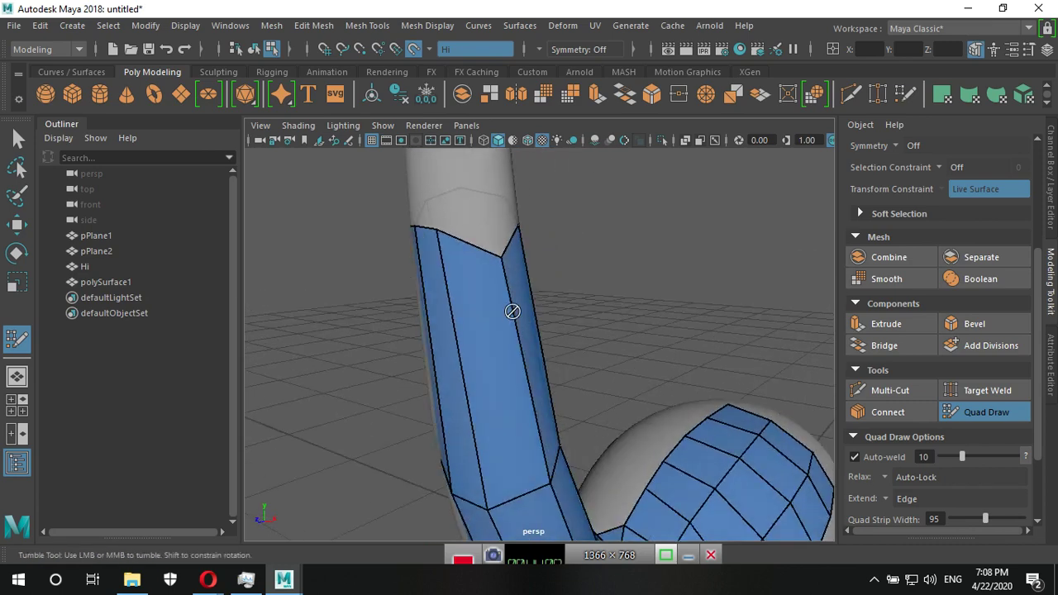
mouse_move(499, 256)
left_mouse_down()
mouse_move(485, 220)
mouse_move(444, 229)
mouse_move(606, 308)
mouse_move(460, 314)
mouse_move(463, 232)
mouse_move(550, 333)
mouse_move(619, 212)
left_mouse_up()
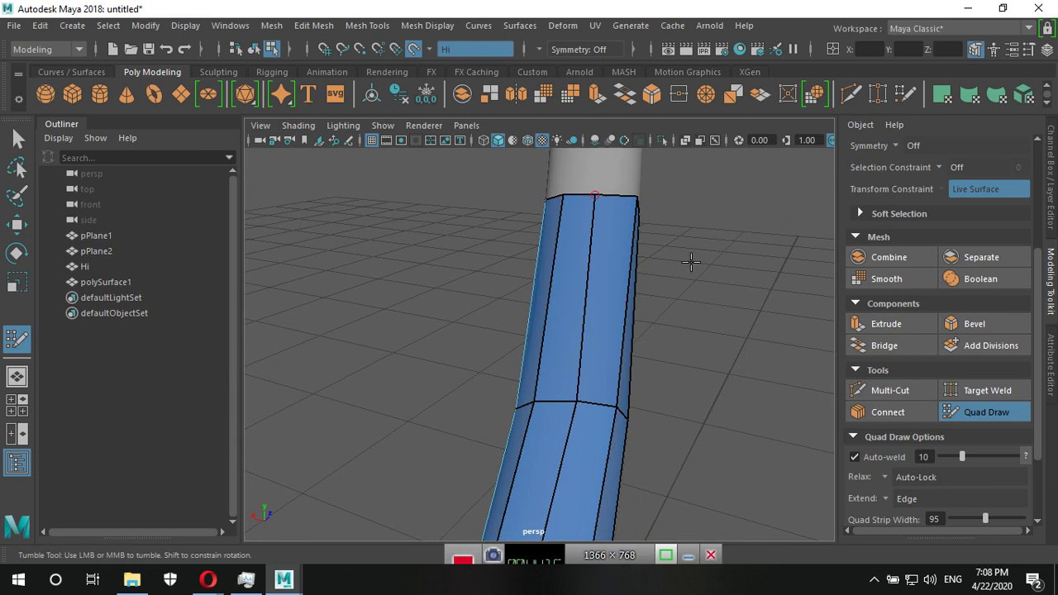
mouse_move(692, 260)
left_mouse_down("alt")
mouse_move(619, 319)
mouse_move(646, 221)
mouse_move(685, 293)
mouse_move(618, 254)
left_mouse_up("alt")
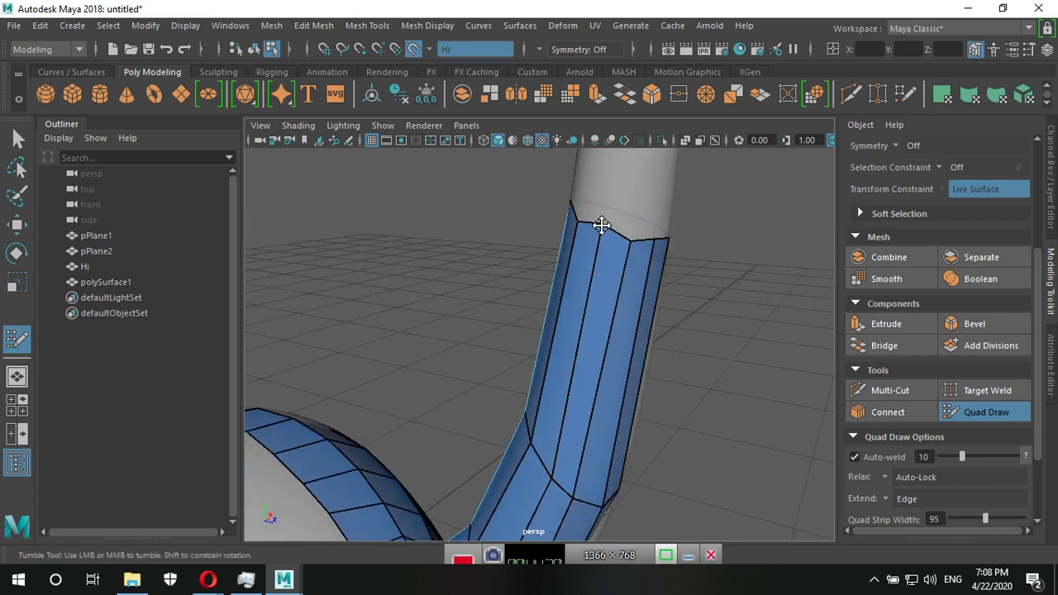
Swap the strip's lengthwise edge loop and straighten its interior edges by sliding their top vertices.
left_click(633, 240, "ctrl")
left_click(619, 259, "ctrl+shift")
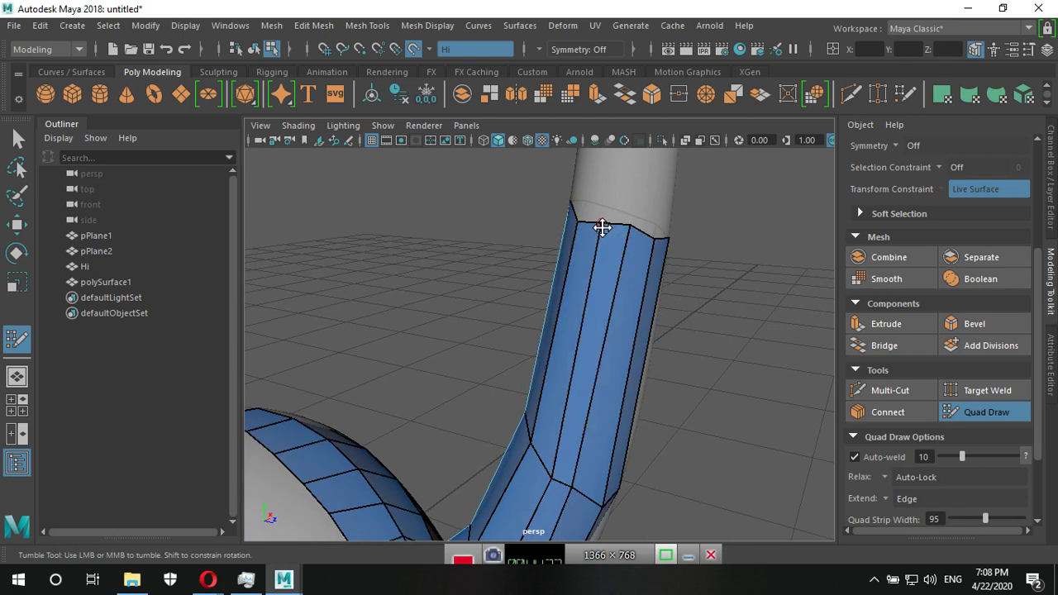
mouse_move(576, 217)
left_mouse_down("alt")
mouse_move(630, 306)
mouse_move(529, 245)
left_mouse_up("alt")
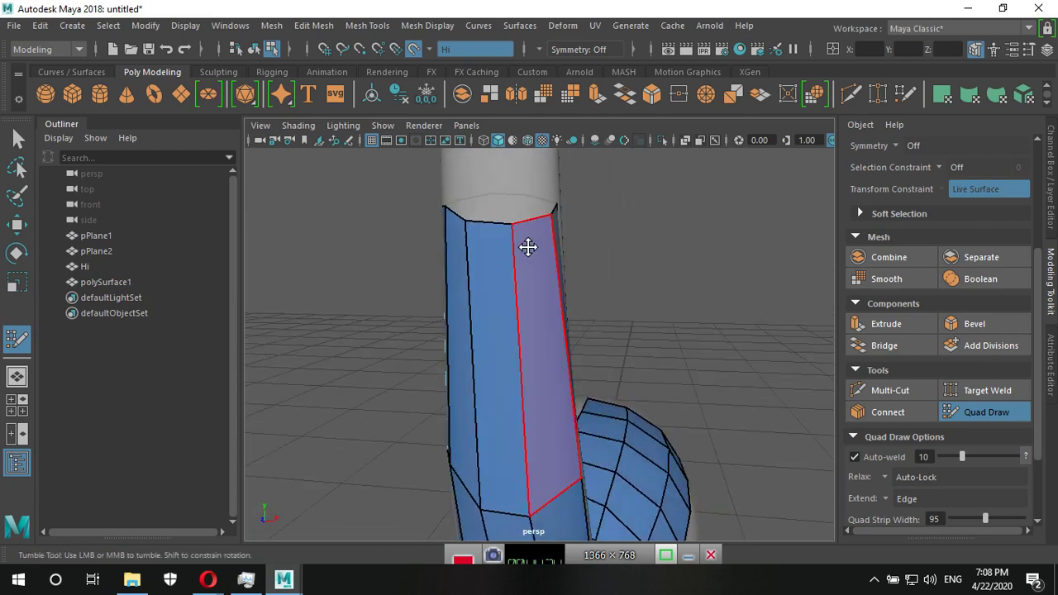
mouse_move(467, 221)
left_mouse_down()
mouse_move(427, 223)
mouse_move(441, 278)
mouse_move(485, 229)
left_mouse_up()
mouse_move(535, 200)
left_mouse_down()
mouse_move(525, 199)
mouse_move(559, 199)
mouse_move(571, 300)
mouse_move(649, 212)
mouse_move(637, 208)
mouse_move(656, 213)
left_mouse_up()
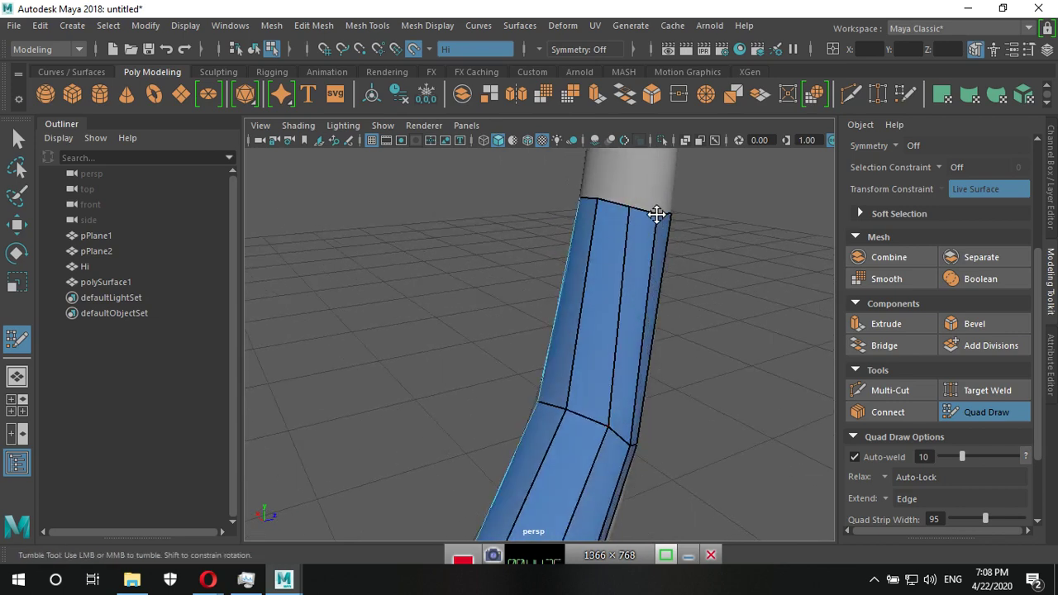
left_click_drag(609, 427, 593, 419)
Insert three cross edge loops across the upper, middle and lower strip.
scroll(578, 380, "down", 2)
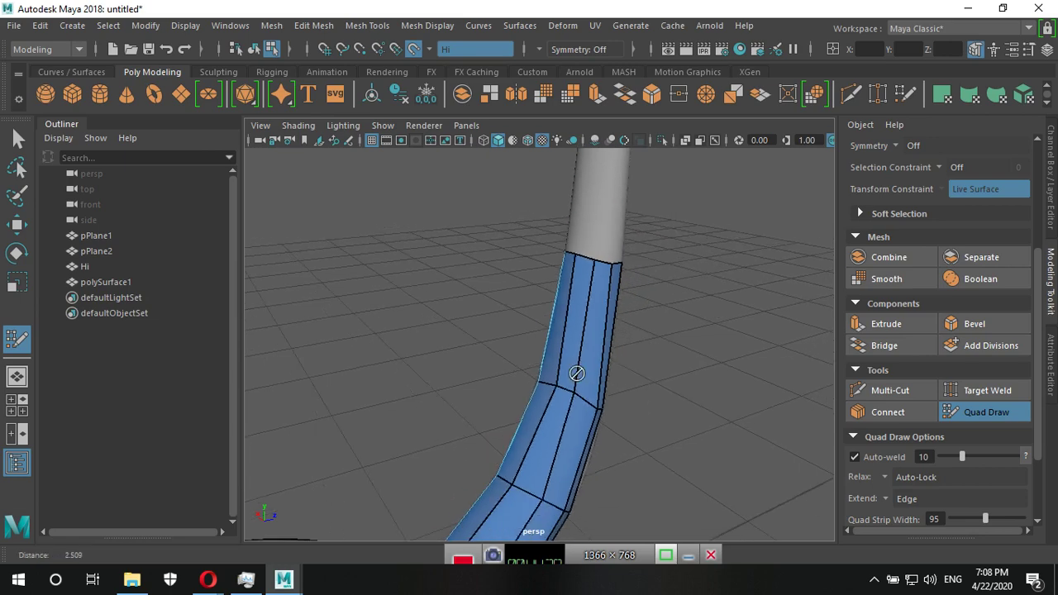
scroll(652, 428, "down", 2)
scroll(614, 425, "down", 1)
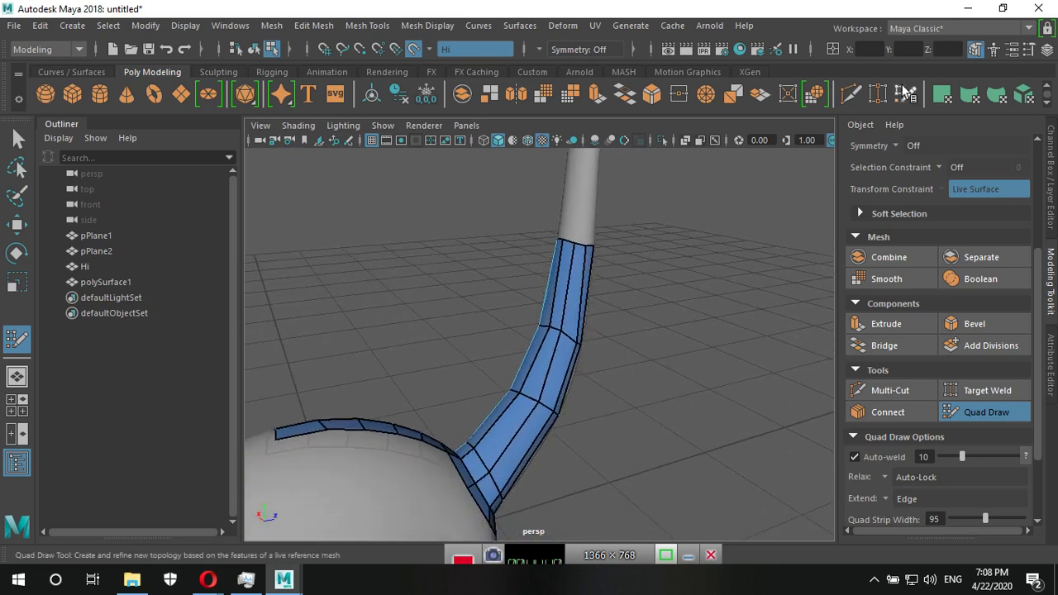
left_click(586, 288, "ctrl")
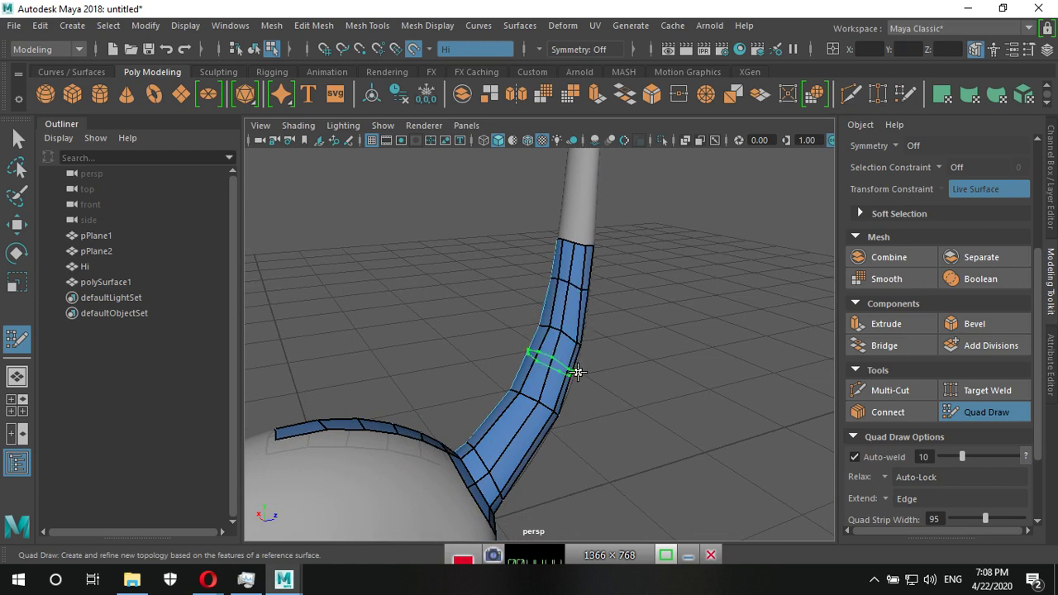
left_click(560, 367, "ctrl")
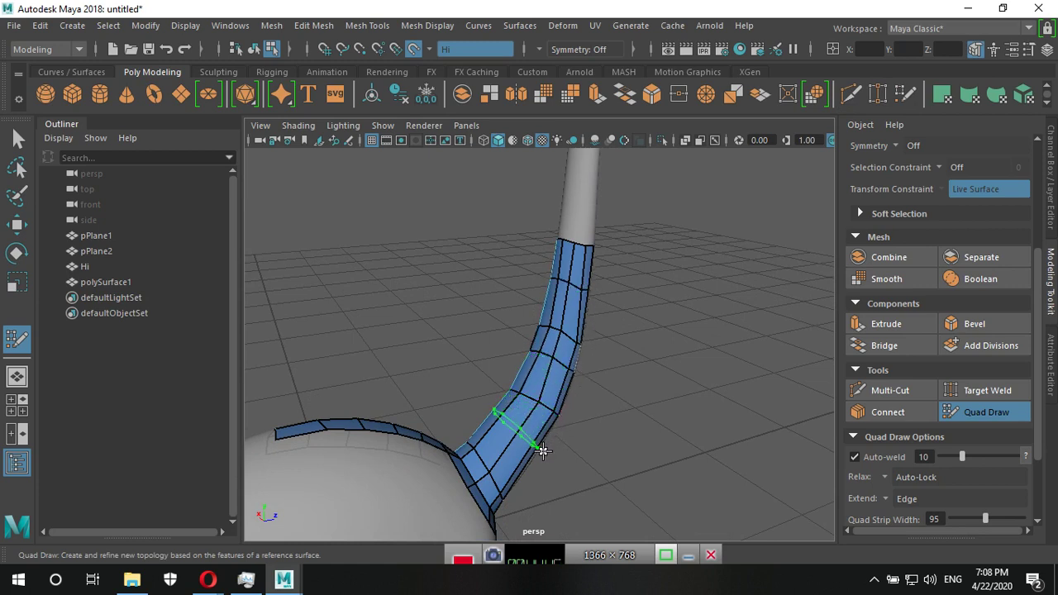
left_click(548, 443, "ctrl")
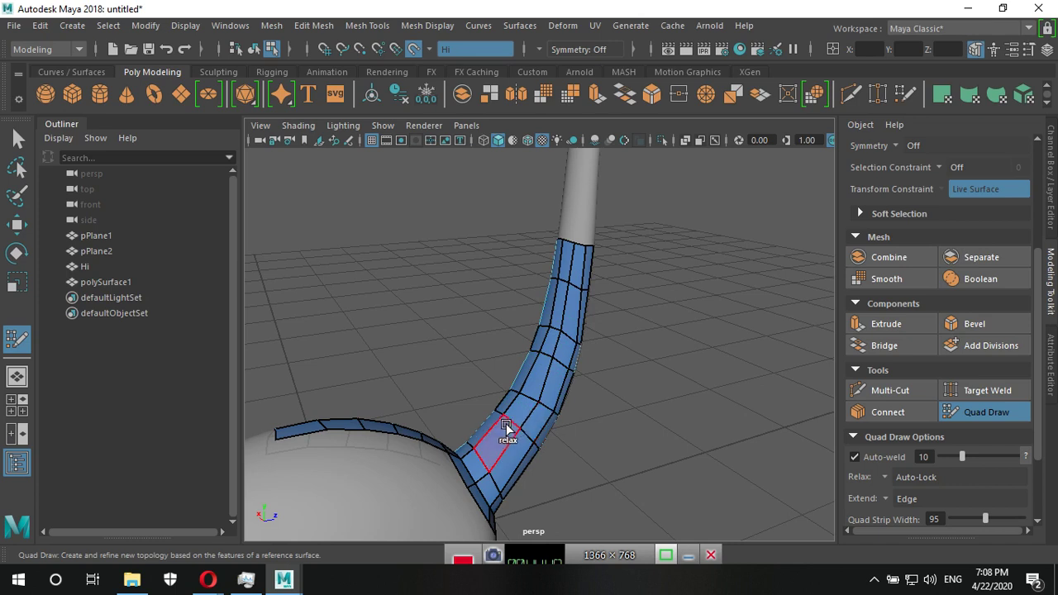
Relax the strip's loops into even spacing along its upper and lower sections.
left_click_drag(518, 416, 572, 321, "shift")
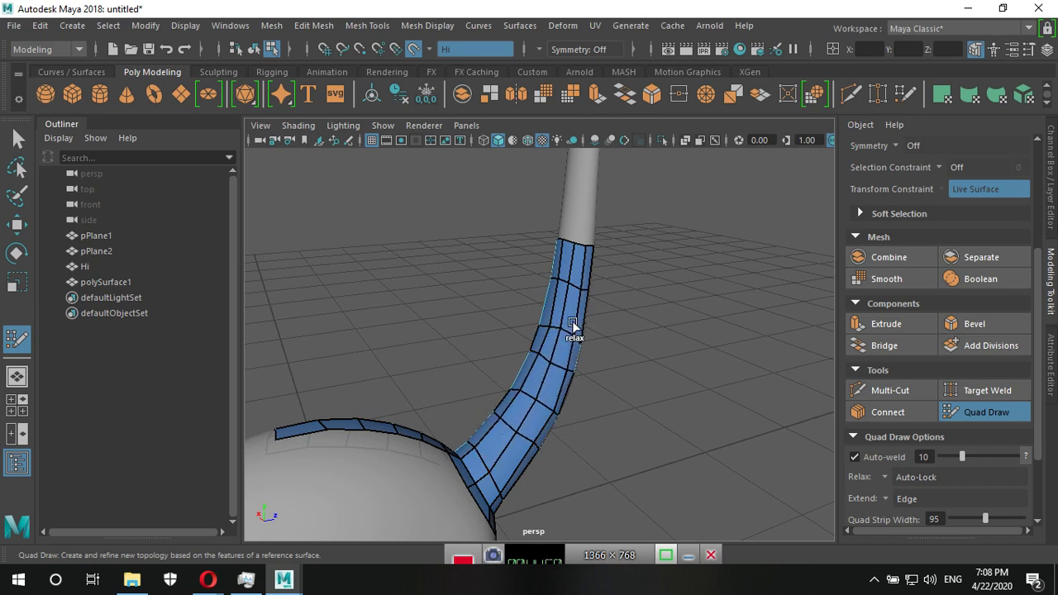
left_click_drag(541, 415, 495, 470, "shift")
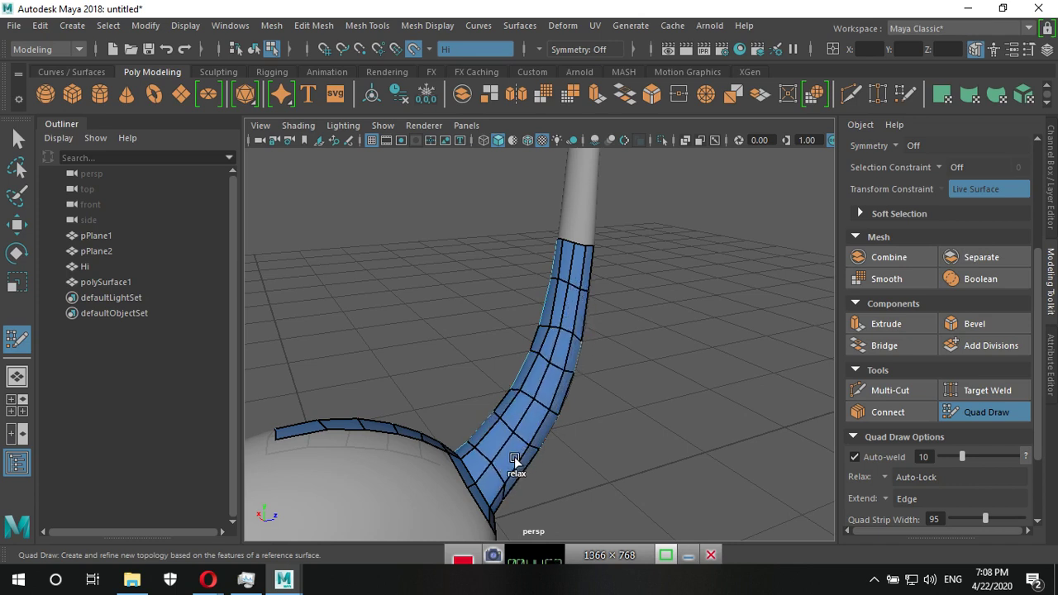
left_click_drag(559, 319, 568, 299, "shift")
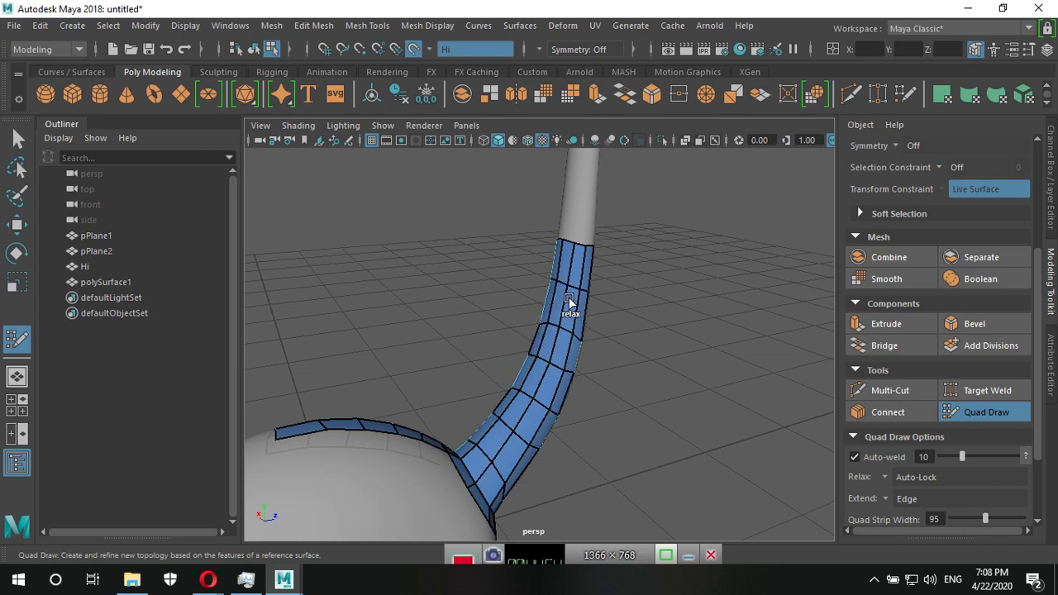
mouse_move(649, 365)
left_mouse_down("alt")
mouse_move(570, 382)
mouse_move(538, 424)
mouse_move(568, 354)
mouse_move(567, 293)
mouse_move(574, 402)
mouse_move(557, 445)
left_mouse_up("alt")
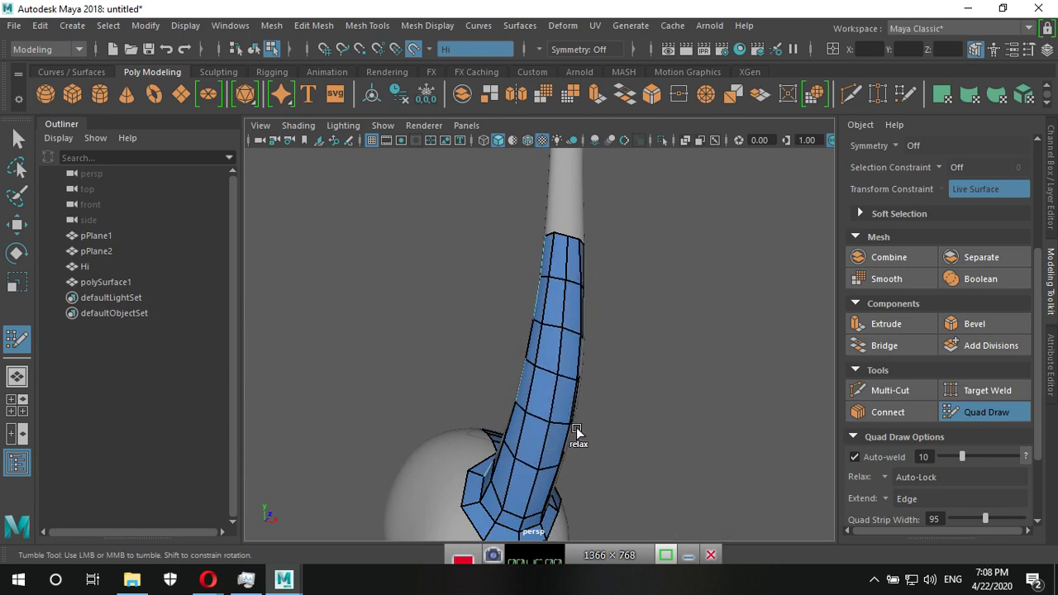
mouse_move(650, 410)
left_mouse_down("alt")
mouse_move(628, 446)
mouse_move(532, 472)
mouse_move(566, 456)
left_mouse_up("alt")
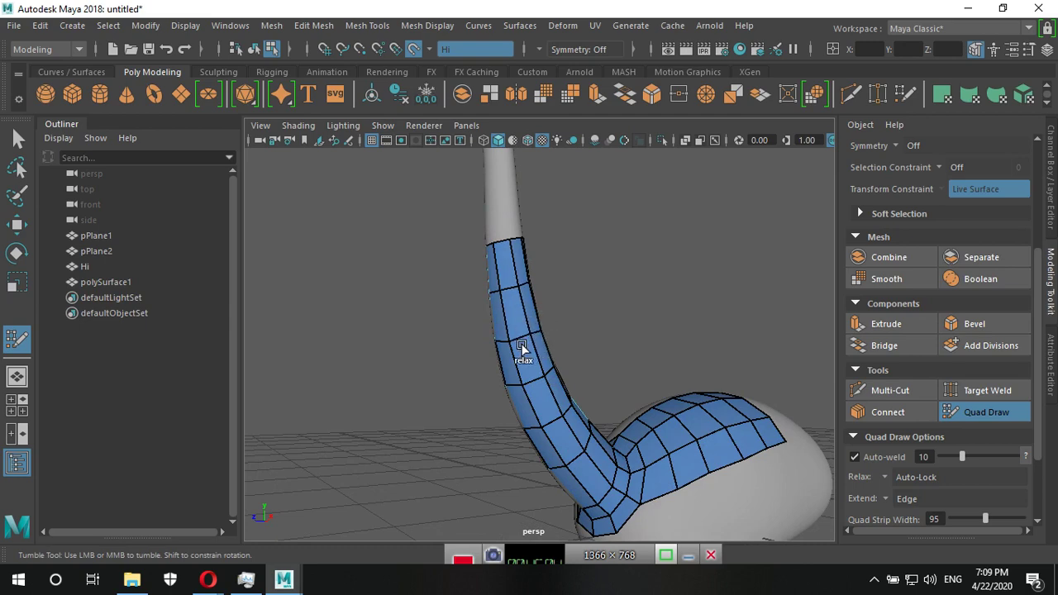
left_click_drag(520, 347, 523, 318, "shift")
Orbit around the bent neck strip and pull back to inspect the whole ostrich.
left_click_drag(682, 420, 546, 448, "alt")
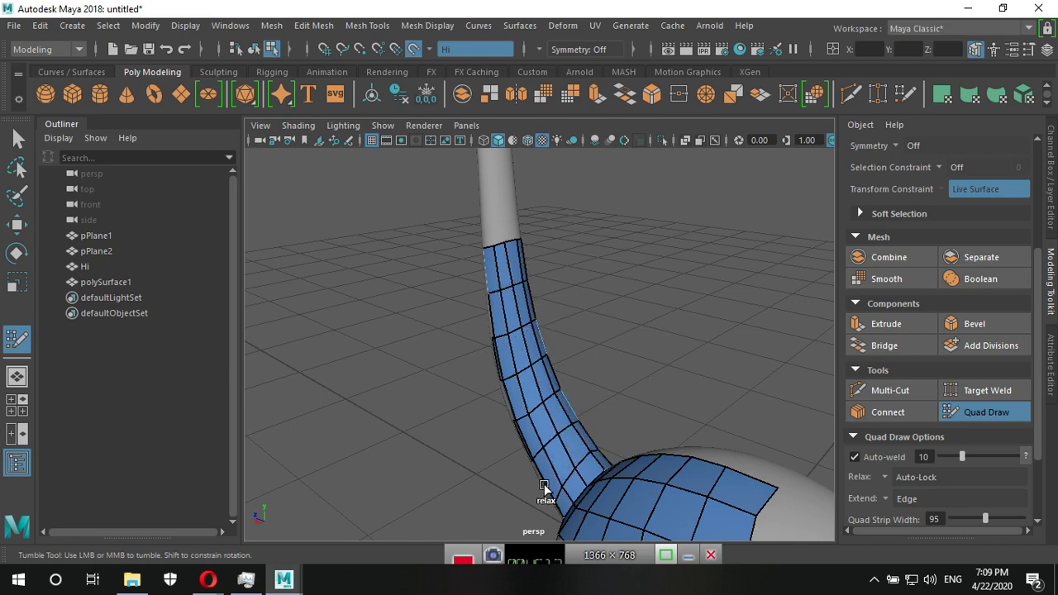
mouse_move(576, 411)
left_mouse_down("alt")
mouse_move(733, 402)
mouse_move(819, 371)
left_mouse_up("alt")
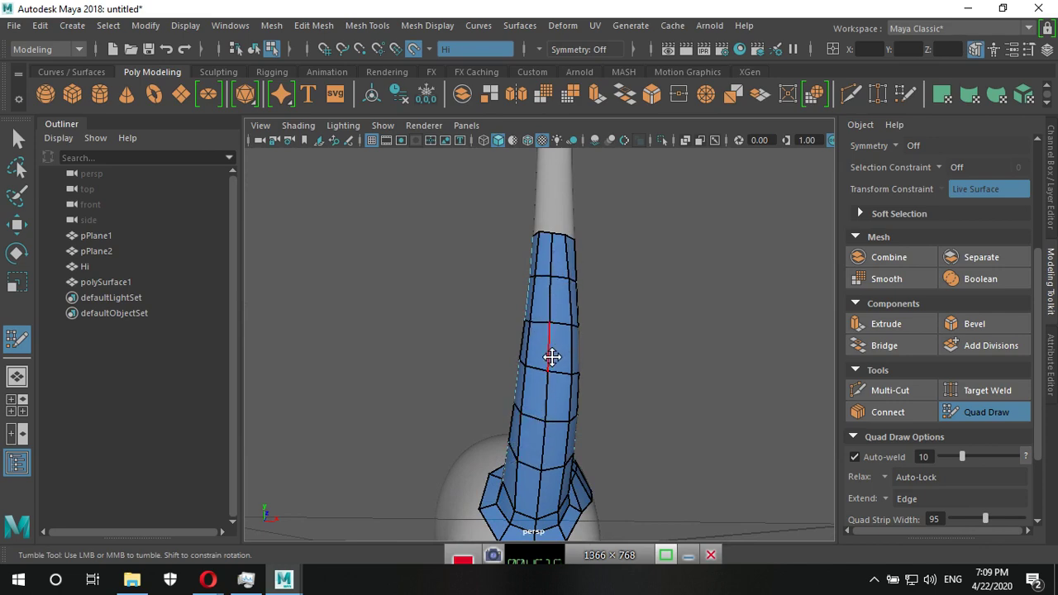
left_click_drag(550, 354, 735, 394, "alt")
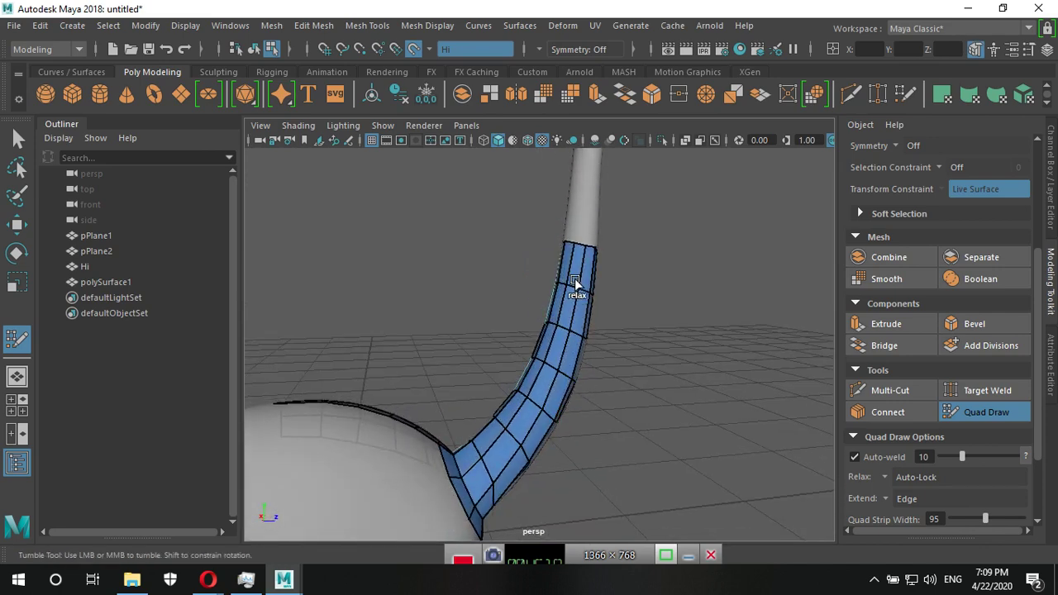
left_click_drag(588, 372, 538, 359, "alt")
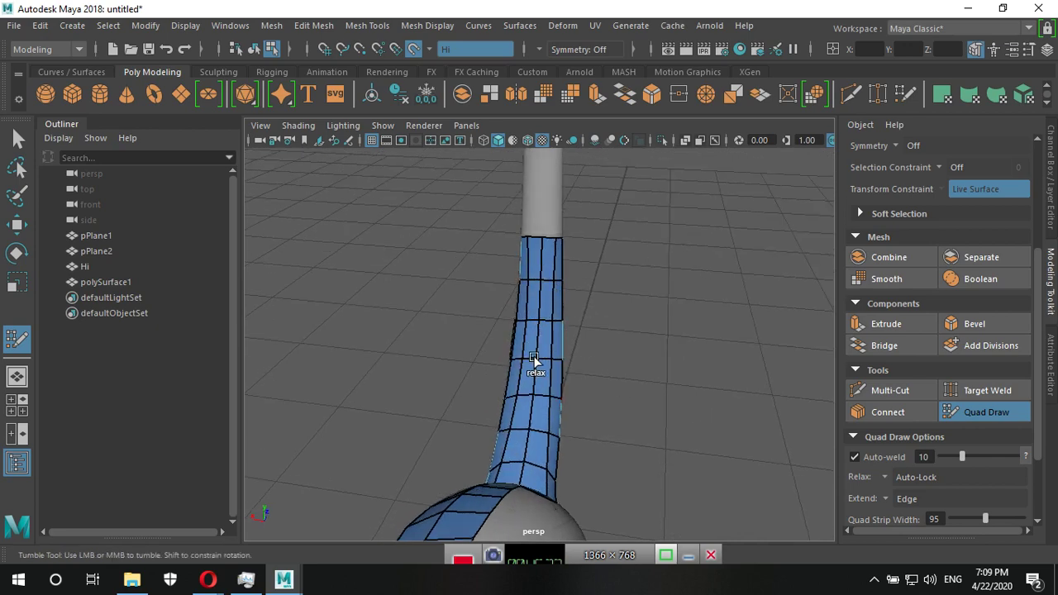
left_click_drag(673, 389, 450, 361, "alt")
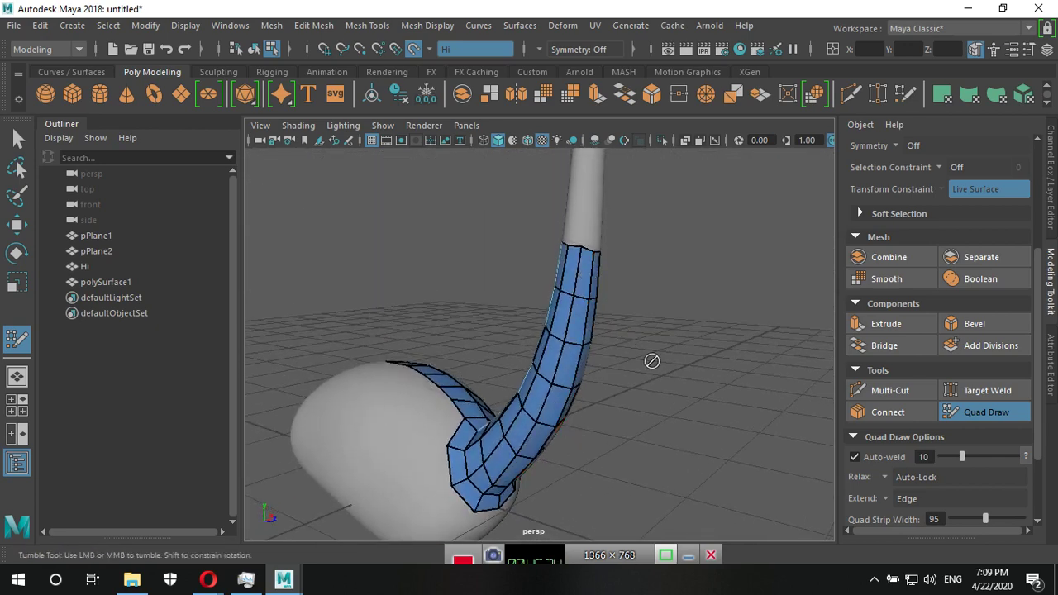
mouse_move(651, 361)
left_mouse_down("alt")
mouse_move(604, 406)
mouse_move(452, 399)
mouse_move(678, 439)
mouse_move(676, 458)
mouse_move(797, 310)
left_mouse_up("alt")
mouse_move(738, 354)
left_mouse_down("alt")
mouse_move(628, 424)
mouse_move(595, 383)
mouse_move(686, 406)
mouse_move(444, 407)
mouse_move(685, 366)
mouse_move(579, 356)
left_mouse_up("alt")
scroll(637, 437, "up", 5)
Tumble around the ostrich and dolly in close on its head.
scroll(529, 347, "down", 5)
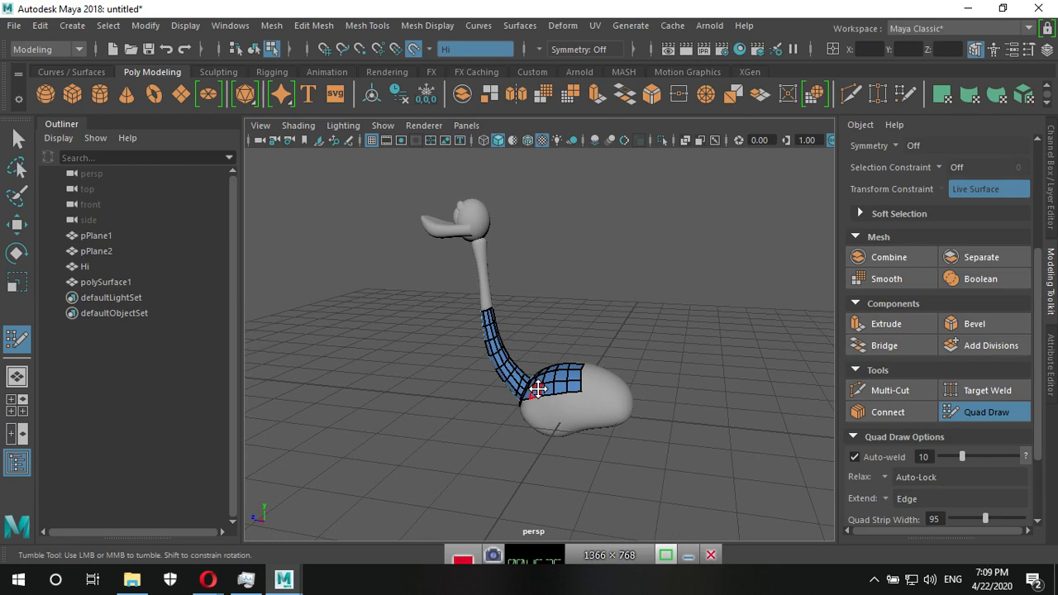
mouse_move(447, 206)
left_mouse_down("alt")
mouse_move(616, 479)
mouse_move(545, 484)
mouse_move(437, 544)
mouse_move(680, 482)
mouse_move(537, 205)
left_mouse_up("alt")
mouse_move(536, 206)
right_mouse_down("alt")
mouse_move(708, 422)
mouse_move(760, 418)
mouse_move(682, 343)
mouse_move(644, 355)
right_mouse_up("alt")
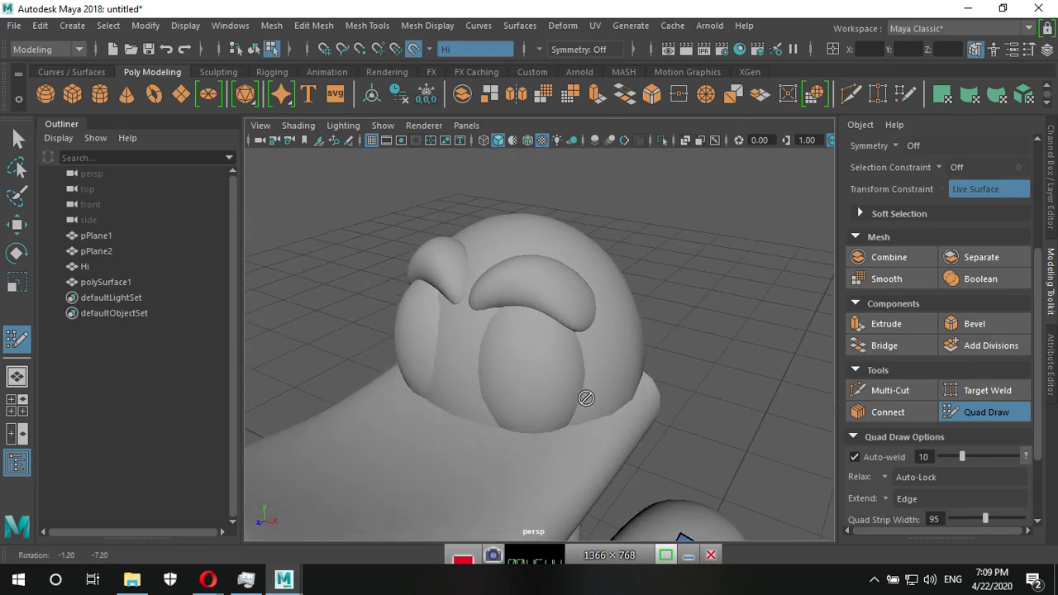
mouse_move(644, 356)
left_mouse_down("alt")
mouse_move(609, 319)
mouse_move(574, 383)
mouse_move(595, 369)
left_mouse_up("alt")
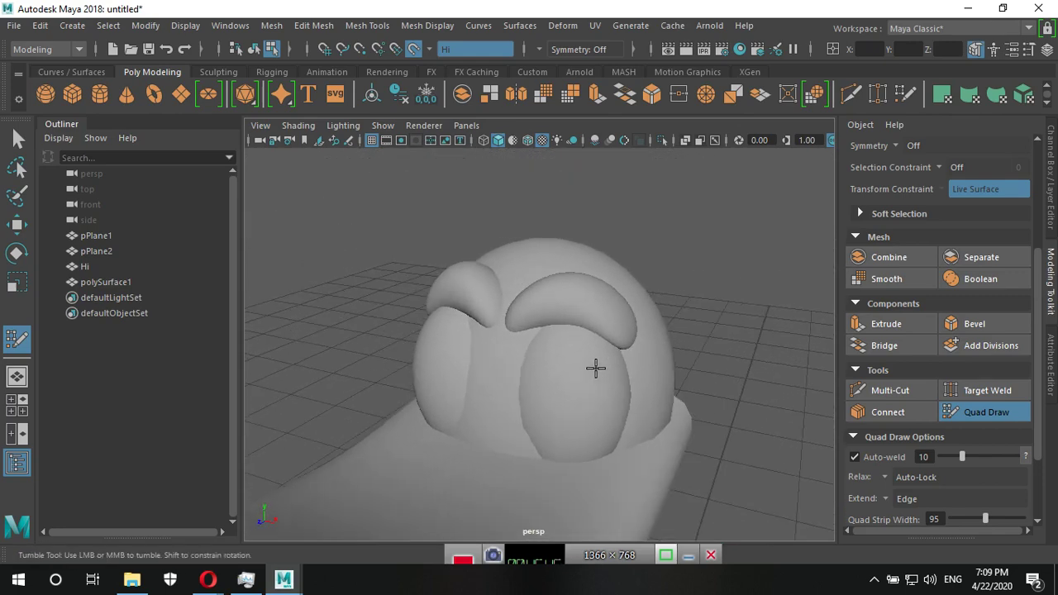
mouse_move(528, 342)
right_mouse_down("alt")
mouse_move(642, 330)
mouse_move(598, 321)
right_mouse_up("alt")
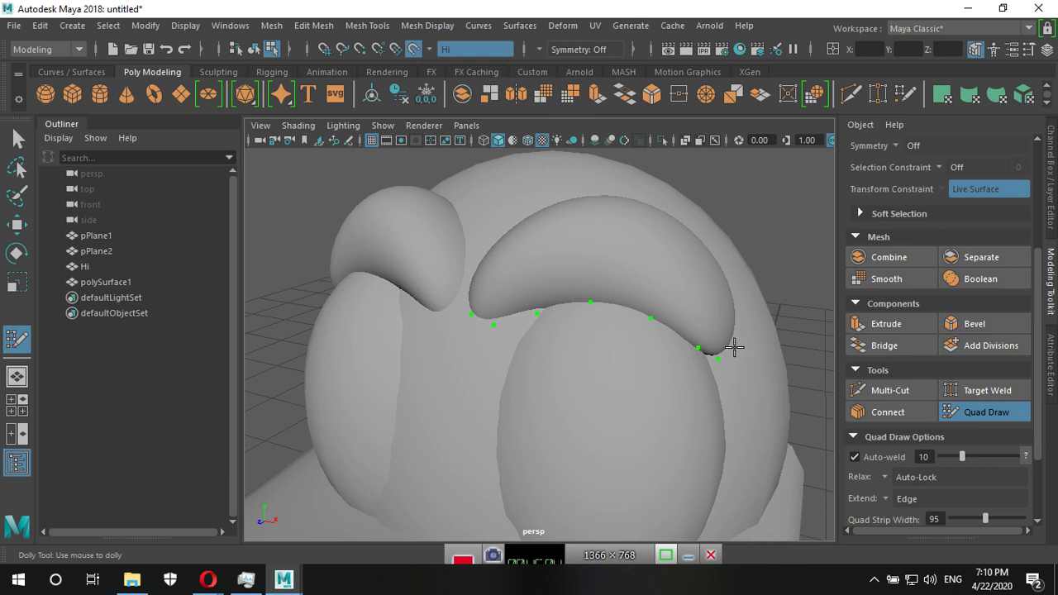
Orbit around the brow and eye lobe to frame the front of the eye and its base.
mouse_move(737, 340)
left_mouse_down("alt")
mouse_move(720, 391)
mouse_move(496, 335)
left_mouse_up("alt")
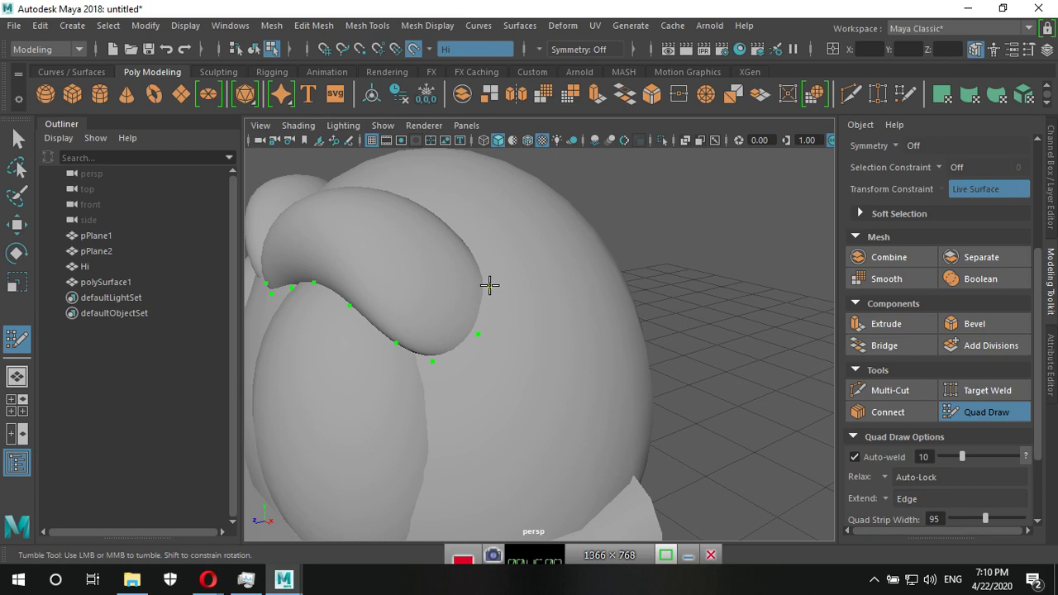
mouse_move(489, 285)
left_mouse_down("alt")
mouse_move(578, 372)
mouse_move(648, 409)
left_mouse_up("alt")
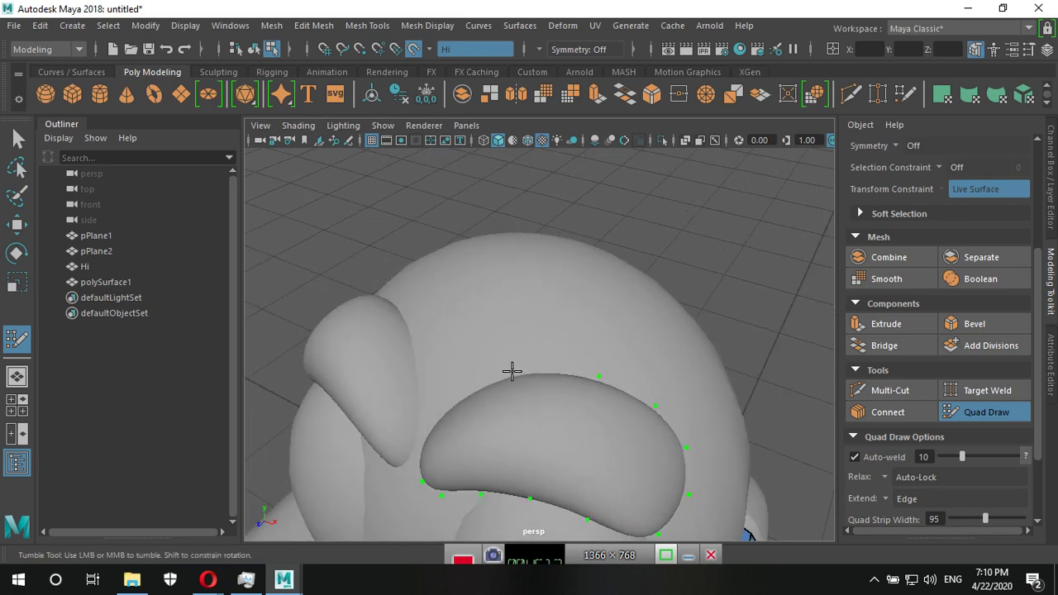
mouse_move(511, 437)
left_mouse_down("alt")
mouse_move(493, 391)
mouse_move(586, 354)
mouse_move(529, 347)
mouse_move(570, 356)
left_mouse_up("alt")
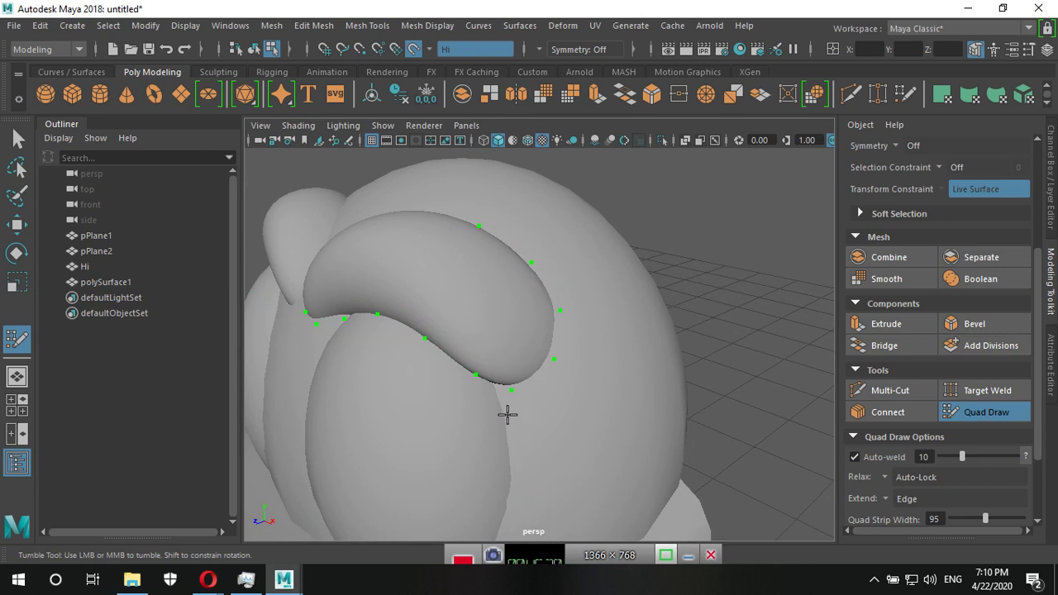
mouse_move(508, 415)
left_mouse_down("alt")
mouse_move(606, 416)
mouse_move(550, 303)
left_mouse_up("alt")
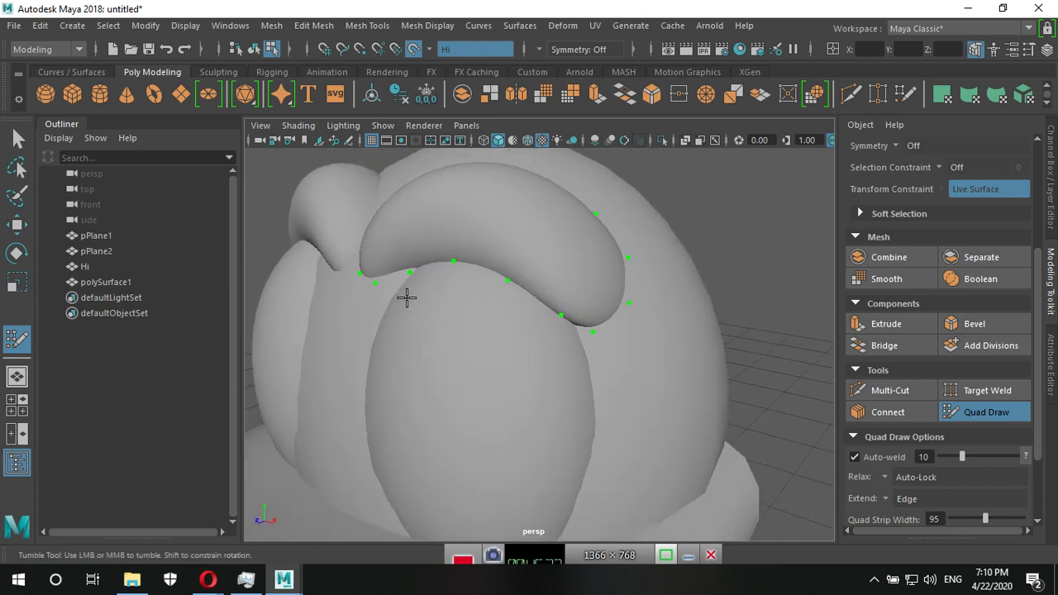
mouse_move(617, 381)
left_mouse_down("alt")
mouse_move(650, 344)
mouse_move(597, 349)
left_mouse_up("alt")
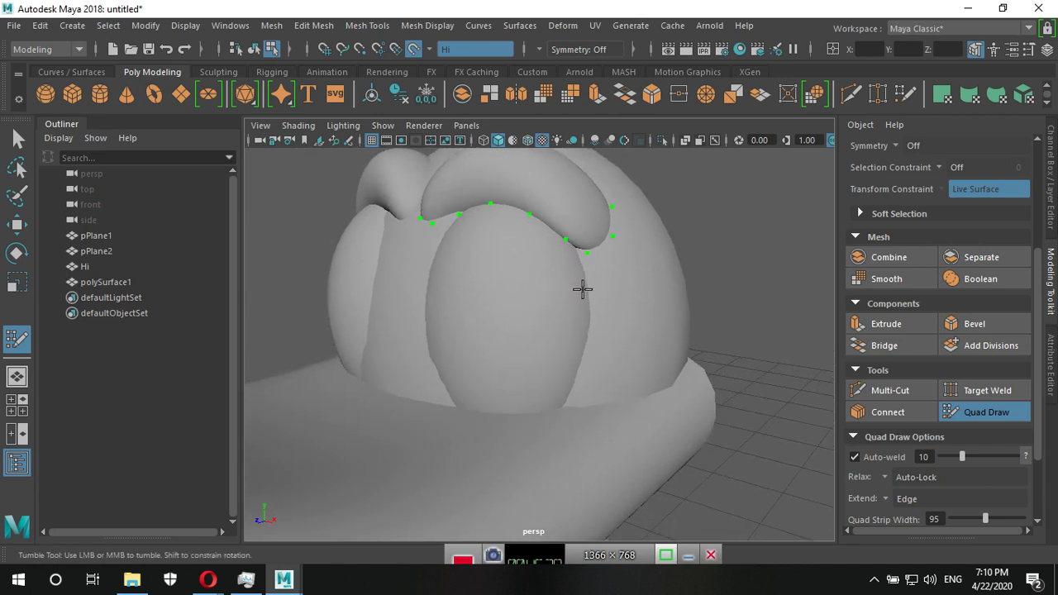
mouse_move(633, 300)
left_mouse_down("alt")
mouse_move(656, 295)
mouse_move(621, 338)
left_mouse_up("alt")
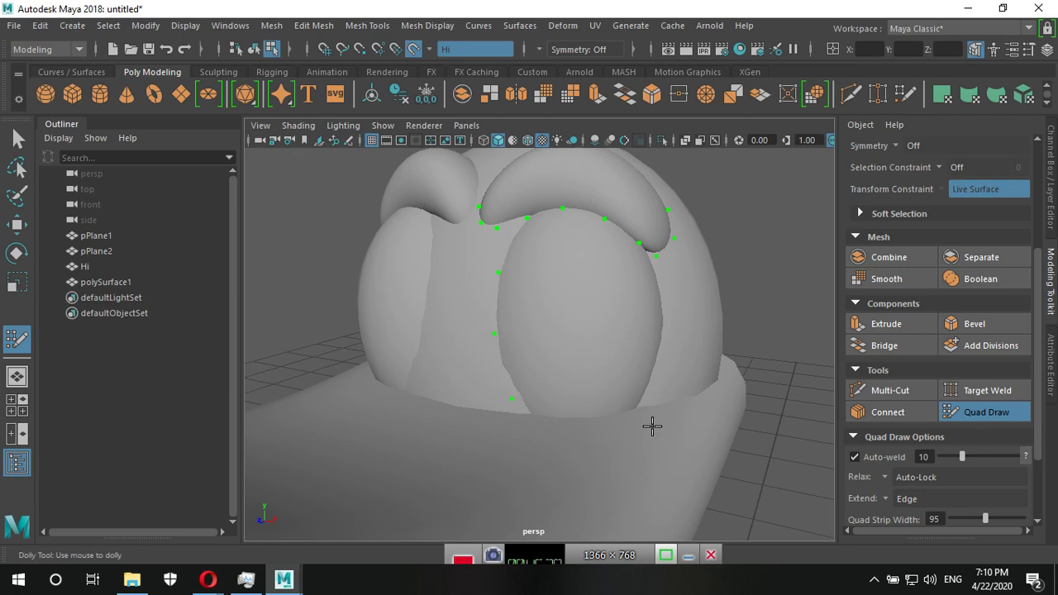
mouse_move(650, 425)
left_mouse_down("alt")
mouse_move(524, 444)
mouse_move(472, 439)
left_mouse_up("alt")
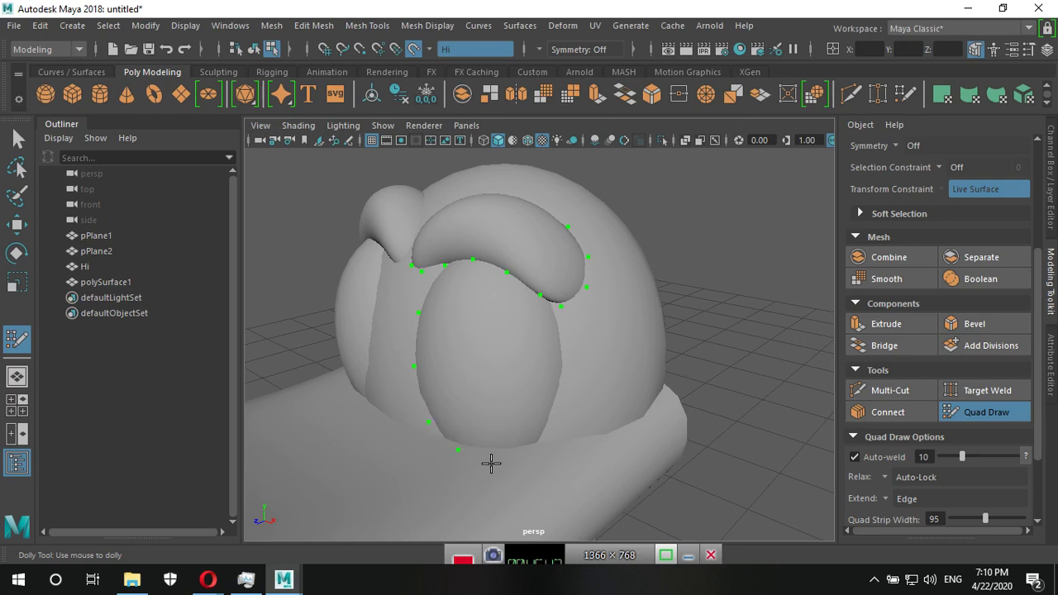
left_click_drag(463, 449, 560, 435, "alt")
right_click_drag(559, 435, 588, 439, "alt")
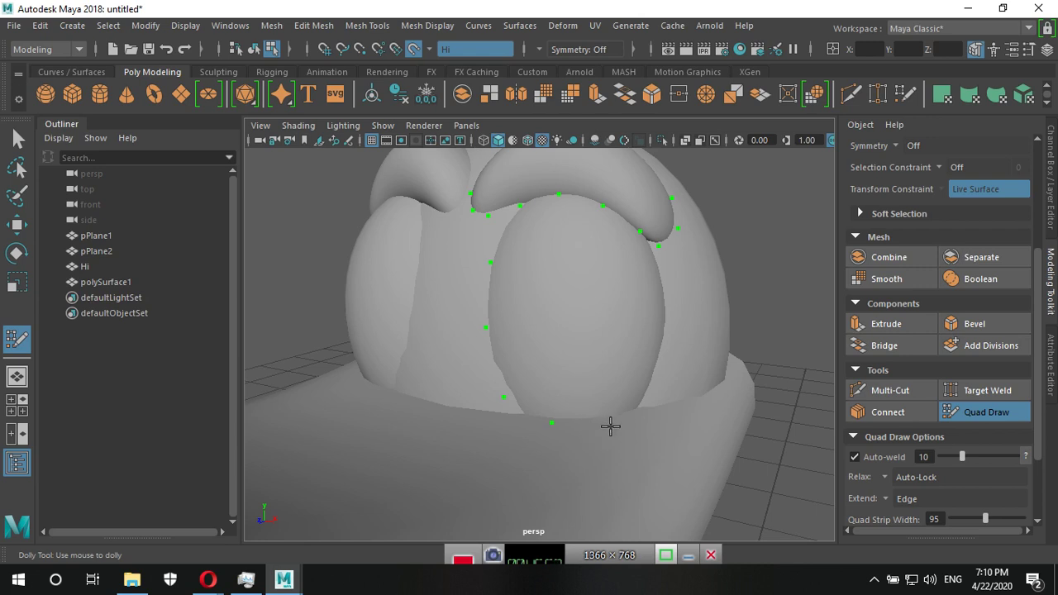
Remove two stray guide dots below the eye and place a new one on its lower edge.
left_click(551, 423, "ctrl+shift")
left_click(571, 447, "ctrl+shift")
left_click(633, 420)
Nudge a dot up along the eye's edge and add another beside its left side.
left_click_drag(692, 392, 488, 418, "alt")
middle_click_drag(488, 418, 466, 399, "alt")
mouse_move(465, 399)
right_mouse_down("alt")
mouse_move(495, 418)
mouse_move(621, 425)
mouse_move(595, 475)
right_mouse_up("alt")
middle_click_drag(630, 457, 611, 424, "alt")
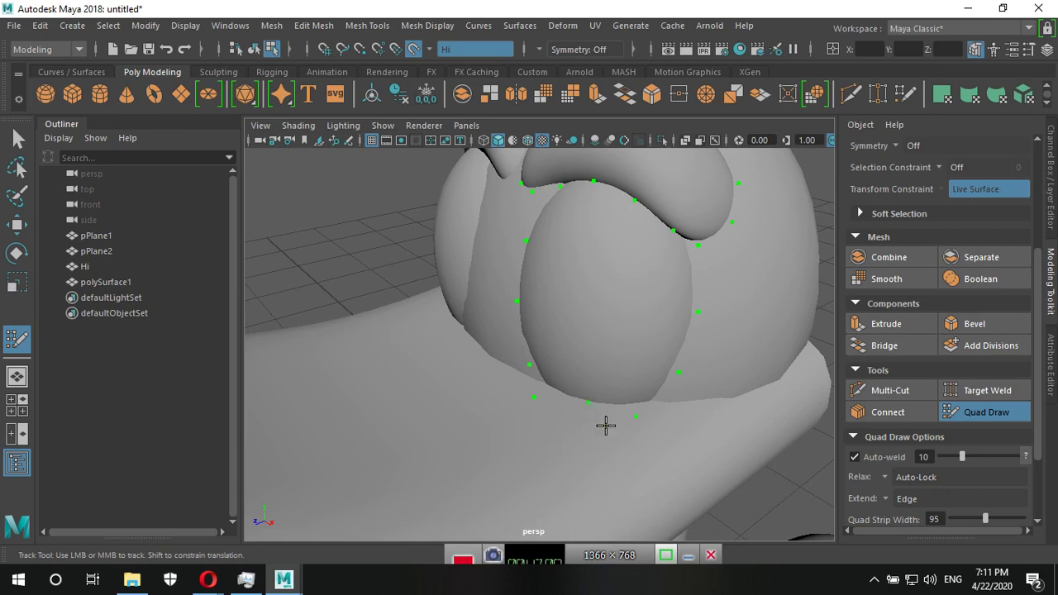
mouse_move(636, 417)
left_mouse_down()
mouse_move(647, 403)
mouse_move(654, 418)
left_mouse_up()
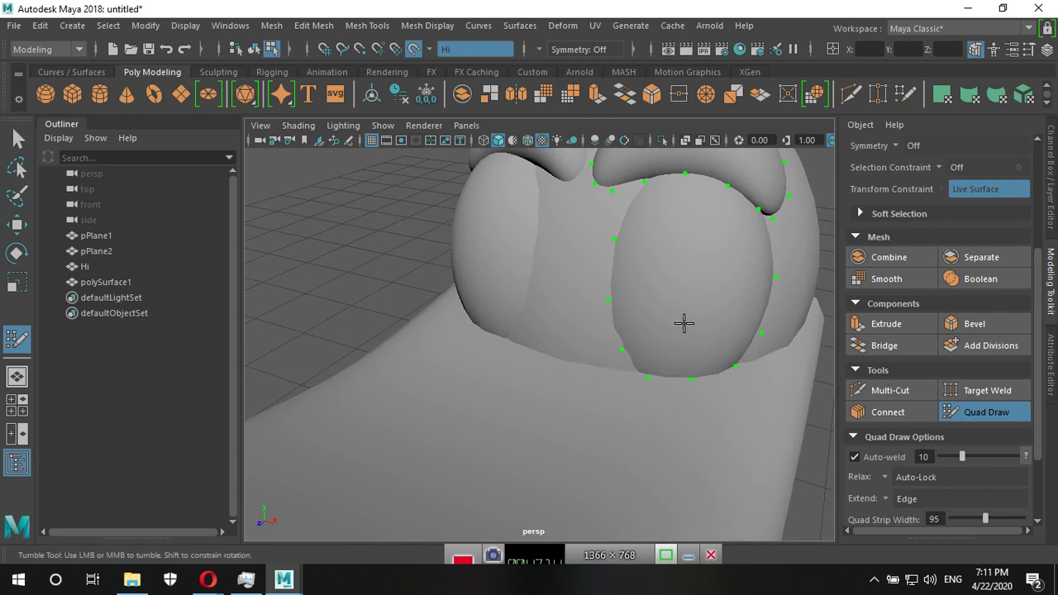
middle_click_drag(685, 319, 614, 387, "alt")
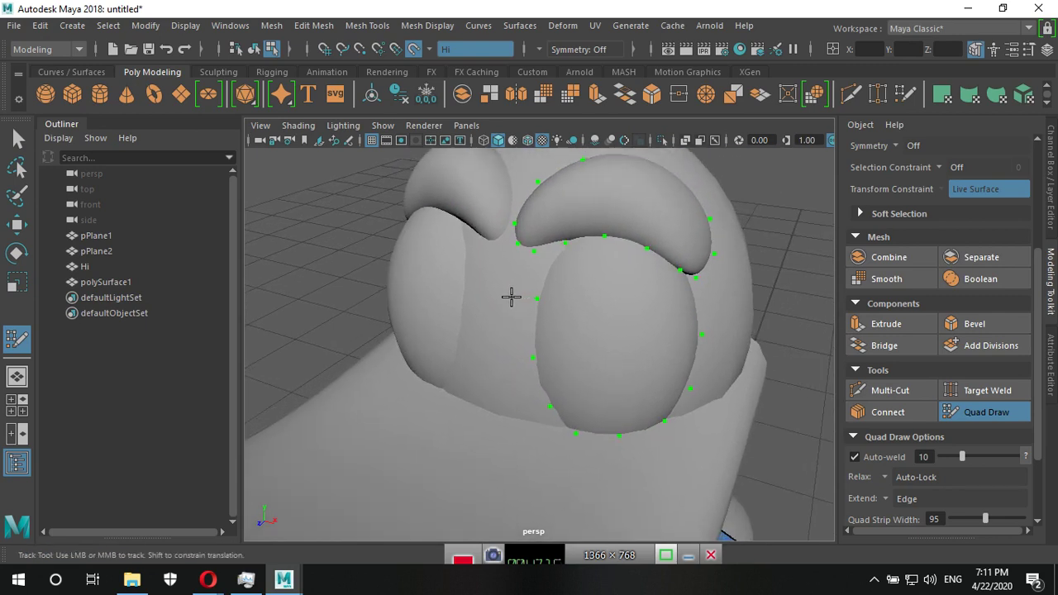
left_click(529, 412)
right_click_drag(568, 436, 654, 399, "alt")
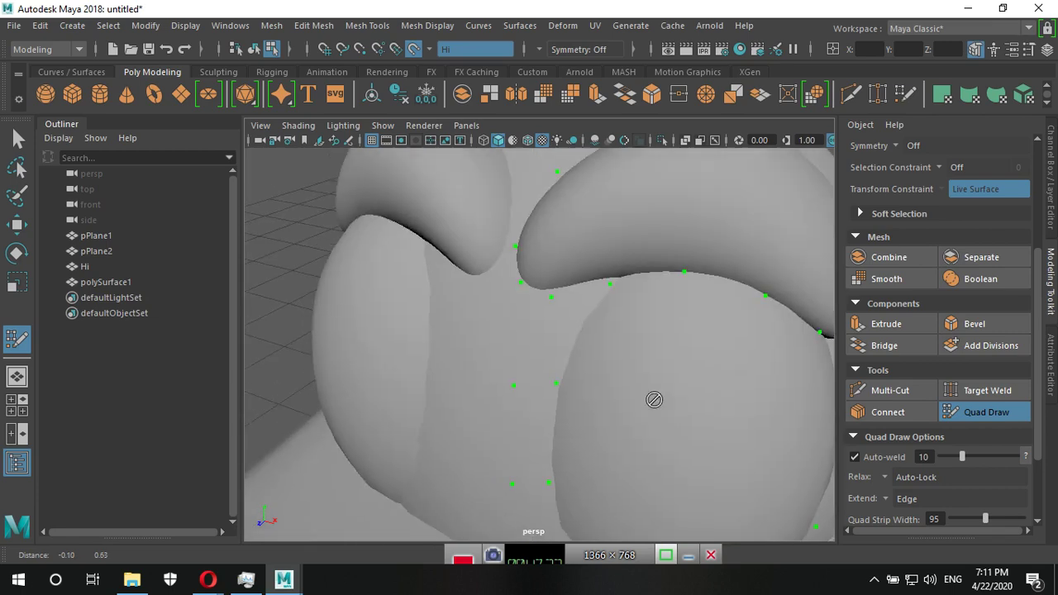
middle_click_drag(653, 399, 532, 331, "alt")
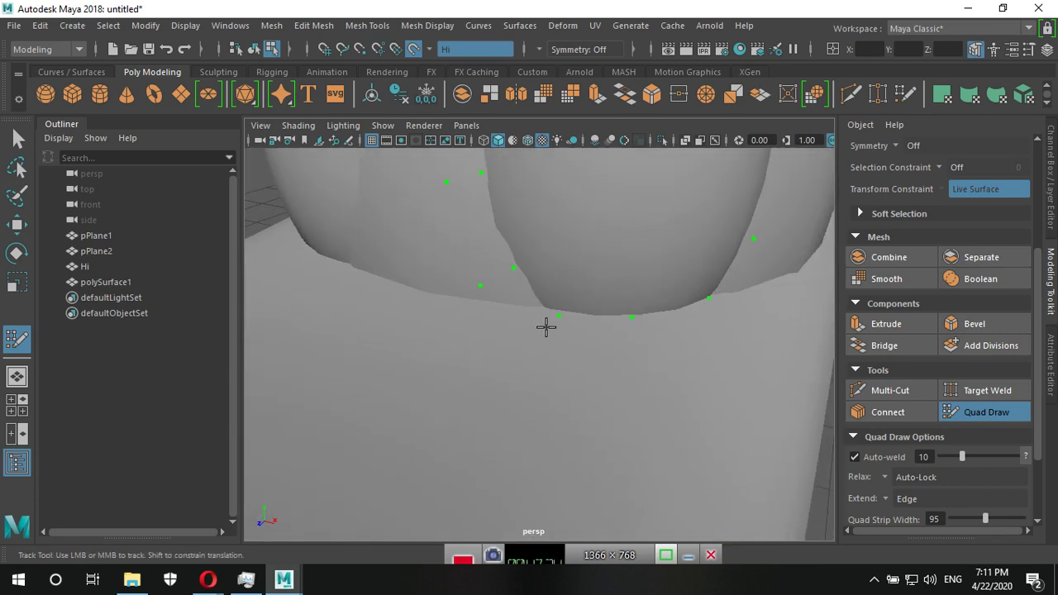
Create the first quads at the eye's lower left and extend them up its left side.
left_click(514, 289, "shift")
left_click(485, 229, "shift")
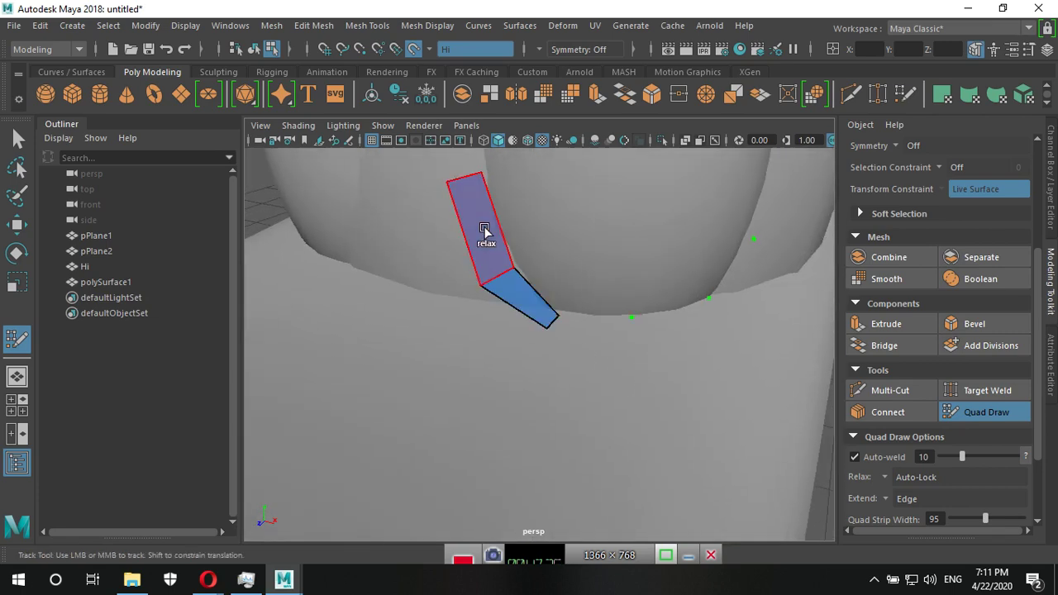
right_click_drag(576, 256, 570, 279, "alt")
middle_click_drag(570, 280, 503, 331, "alt")
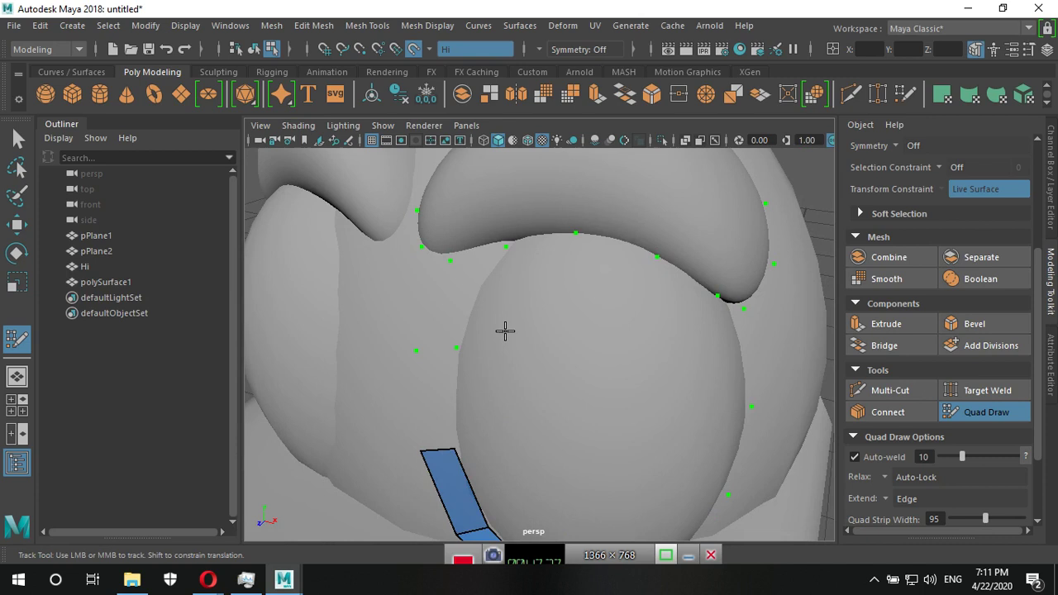
left_click(441, 387, "shift")
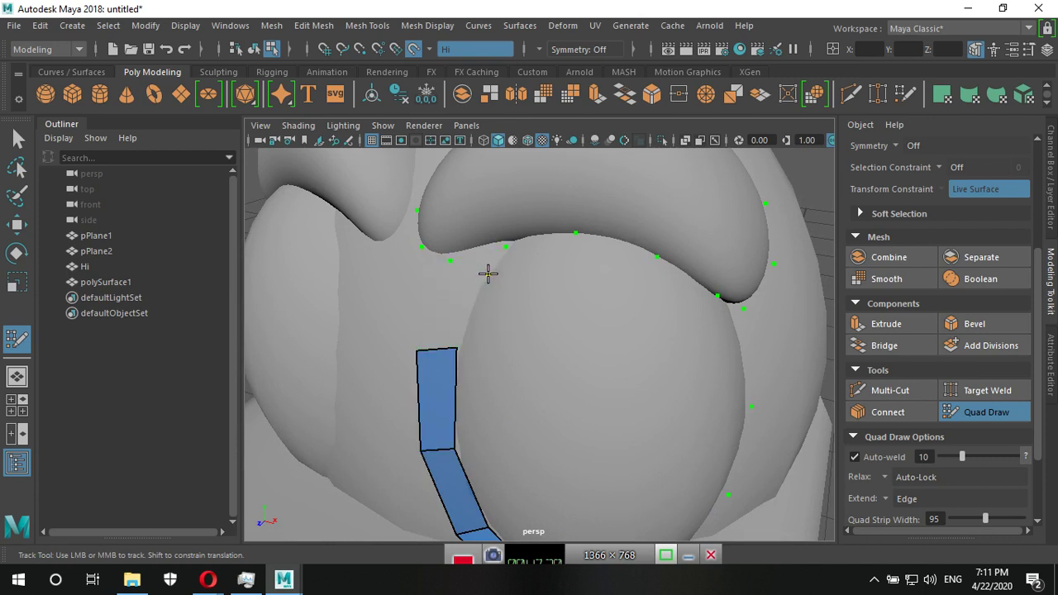
left_click(439, 312, "shift")
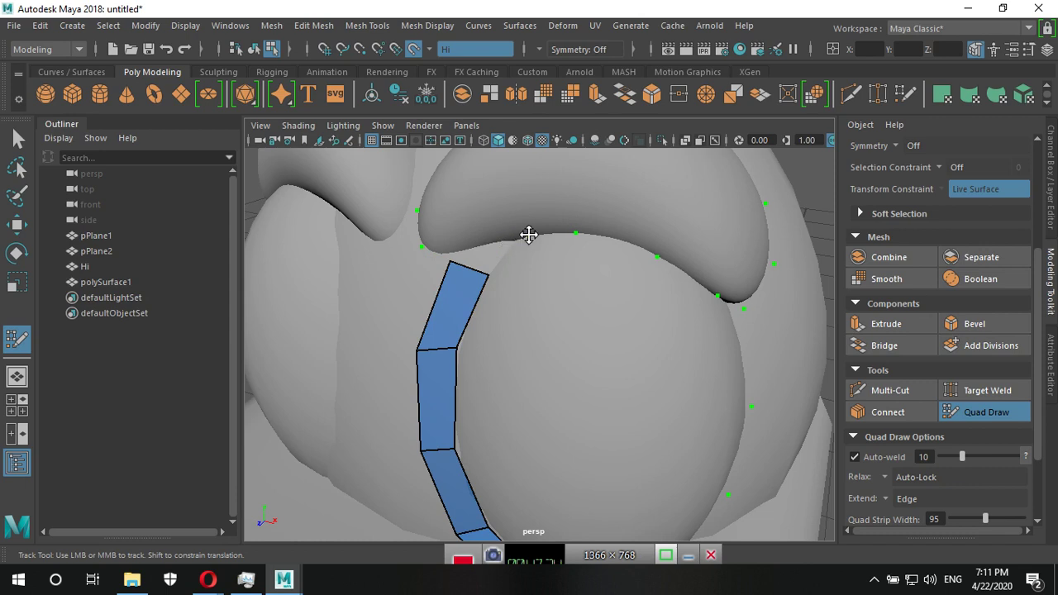
Continue the quad strip up toward the brow and along under it.
left_click(603, 229)
left_click(499, 248, "shift")
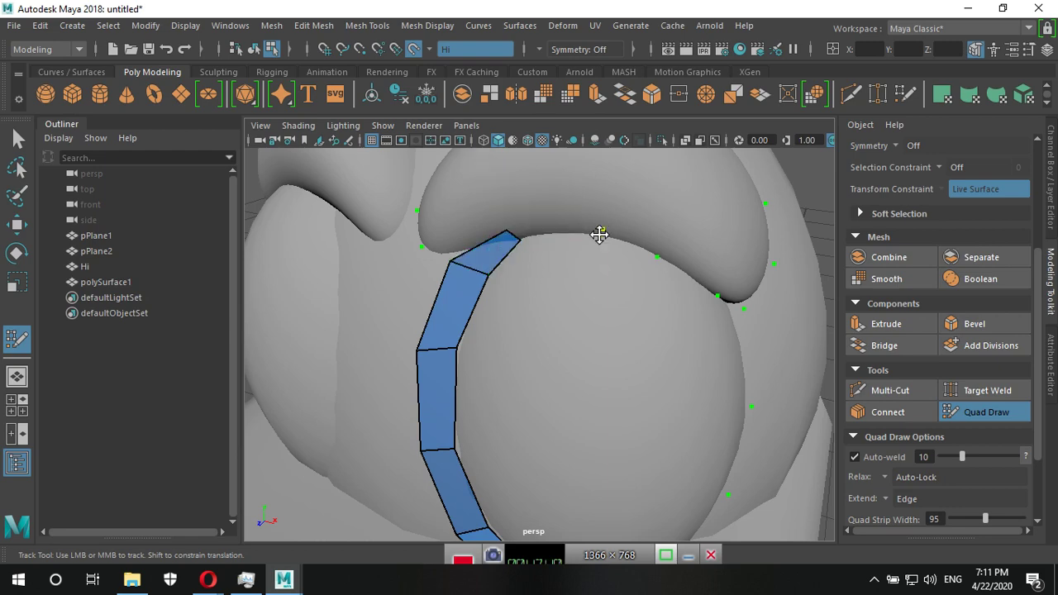
scroll(636, 244, "up", 5)
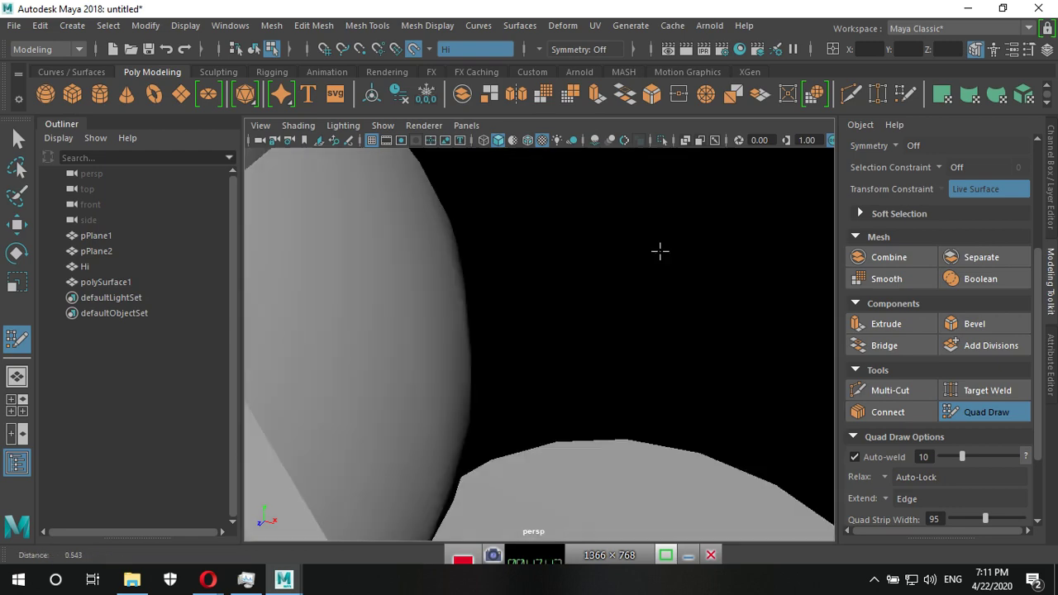
scroll(659, 251, "down", 4)
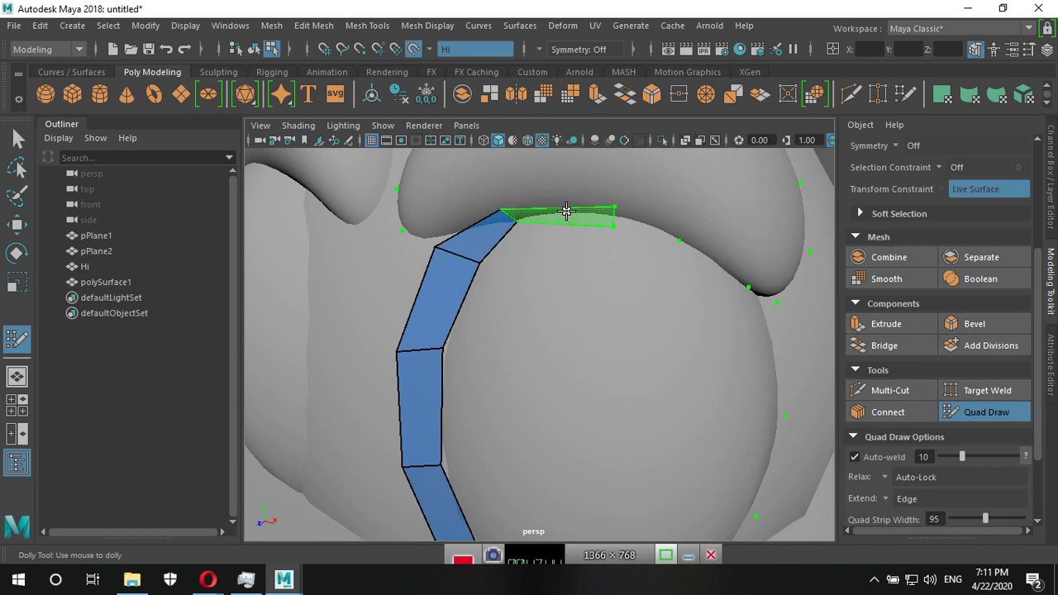
left_click(640, 234, "shift")
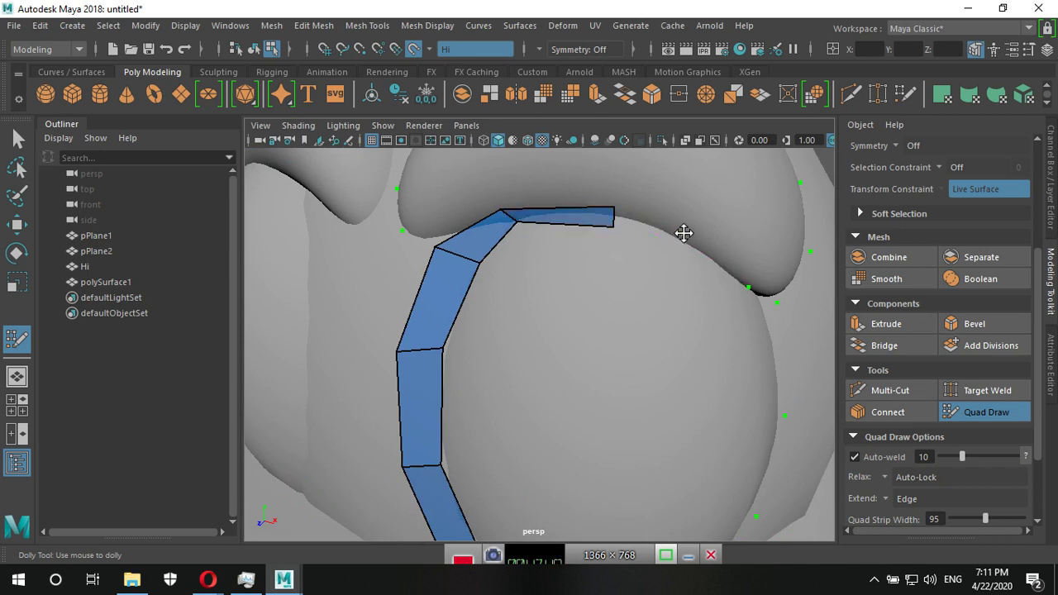
left_click(684, 234)
left_click(665, 232, "shift")
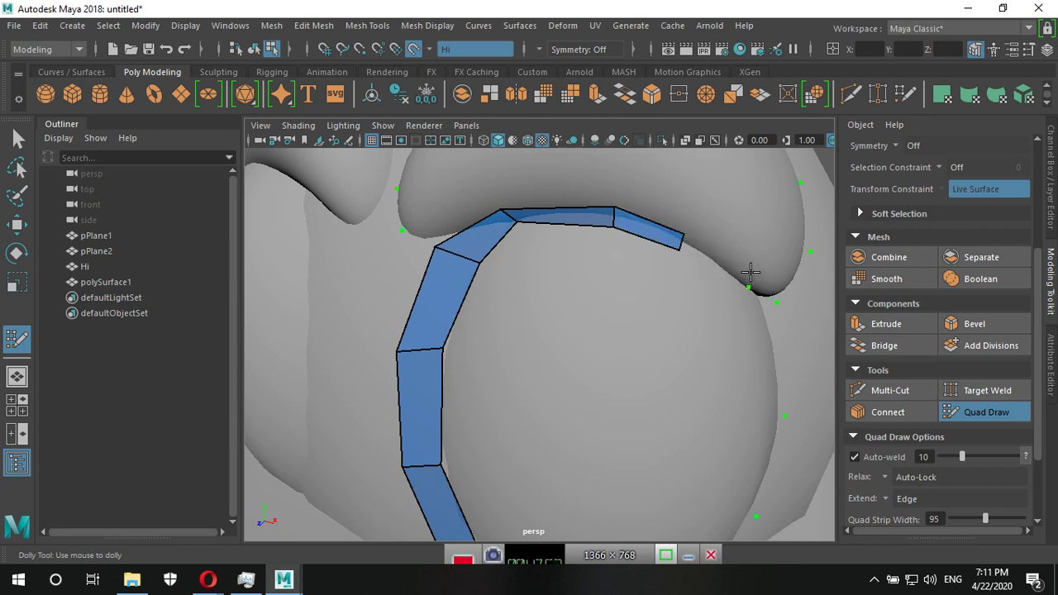
Turn the strip down the eye's right side, adding quads toward its base.
mouse_move(767, 288)
middle_mouse_down("alt")
mouse_move(777, 325)
mouse_move(603, 278)
middle_mouse_up("alt")
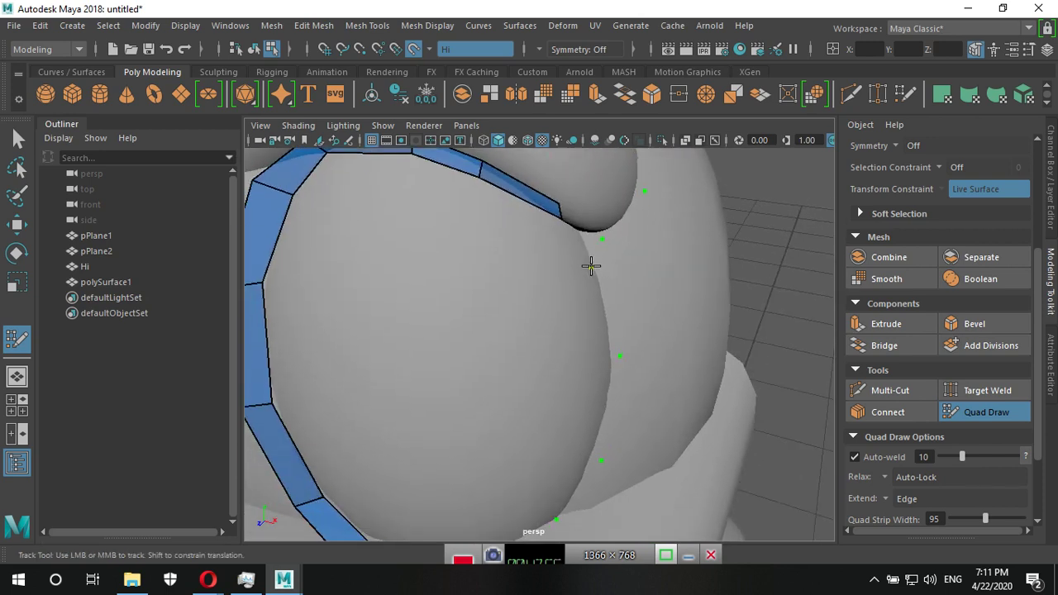
left_click(584, 231, "shift")
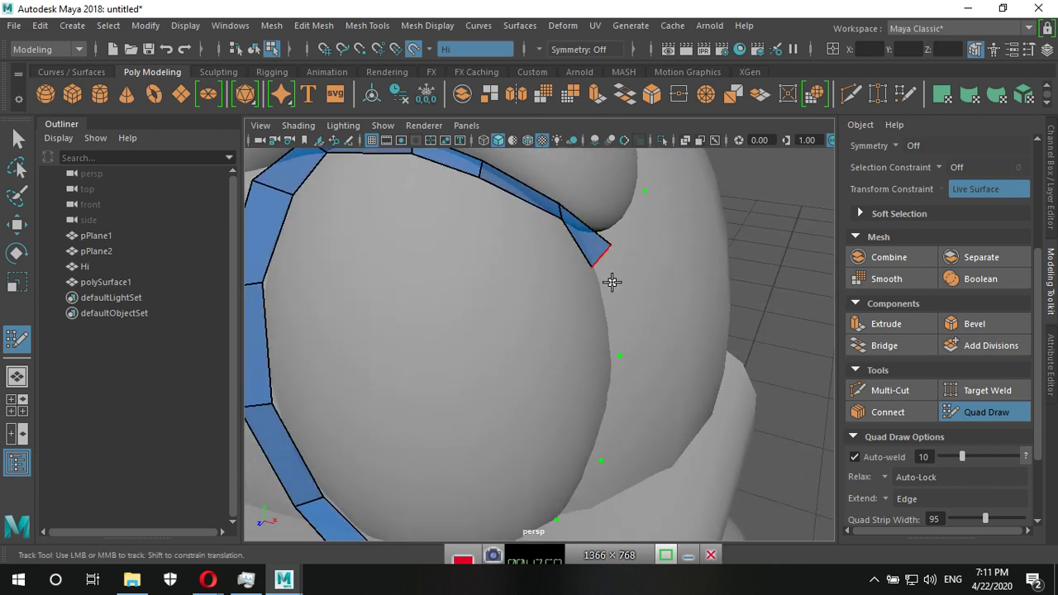
left_click(613, 358)
left_click(616, 315, "shift")
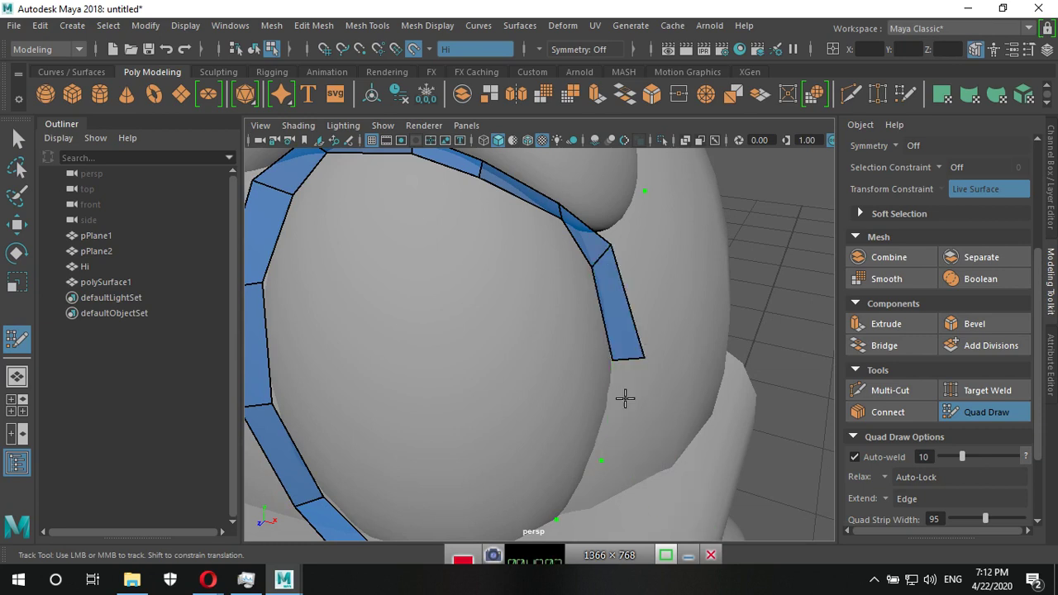
left_click(620, 465)
left_click(617, 432, "shift")
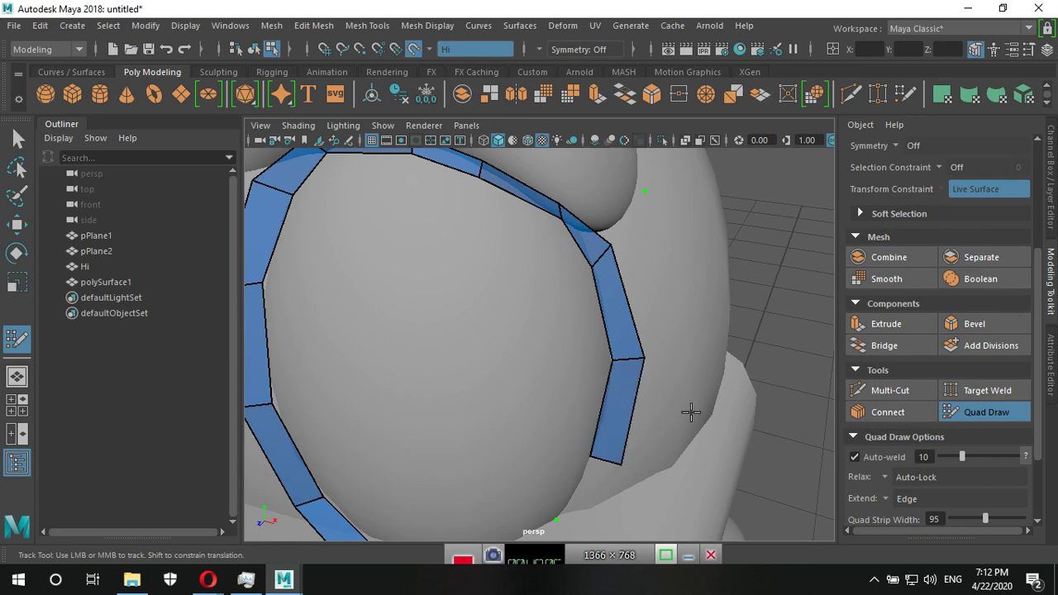
scroll(644, 409, "down", 5)
left_click_drag(598, 401, 551, 387, "alt")
right_click_drag(551, 387, 580, 382, "alt")
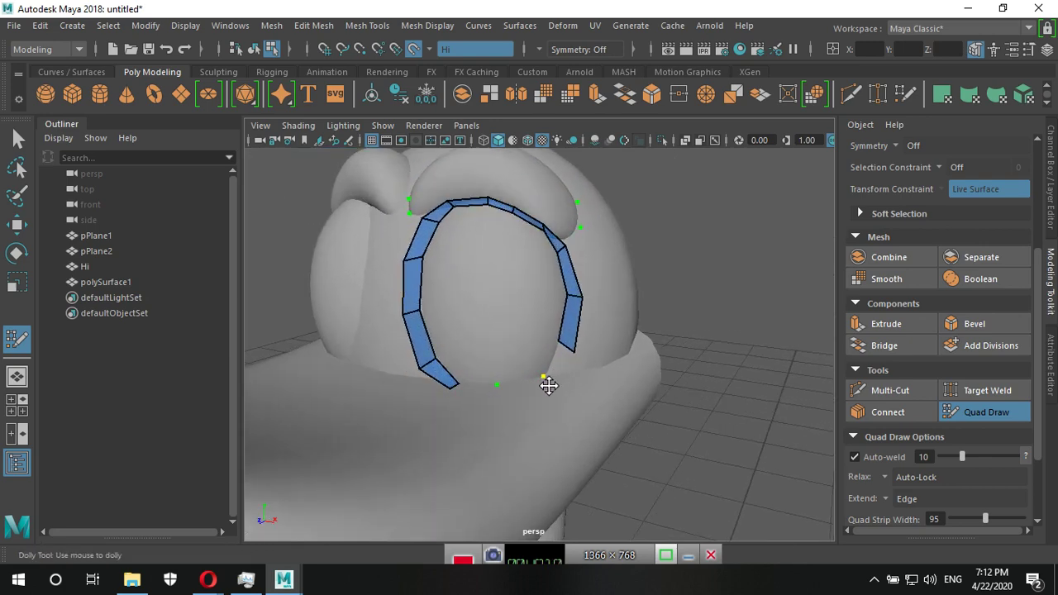
Extend the right strip downward and join the left strip's bottom to a new dot under the eye.
scroll(552, 381, "up", 2)
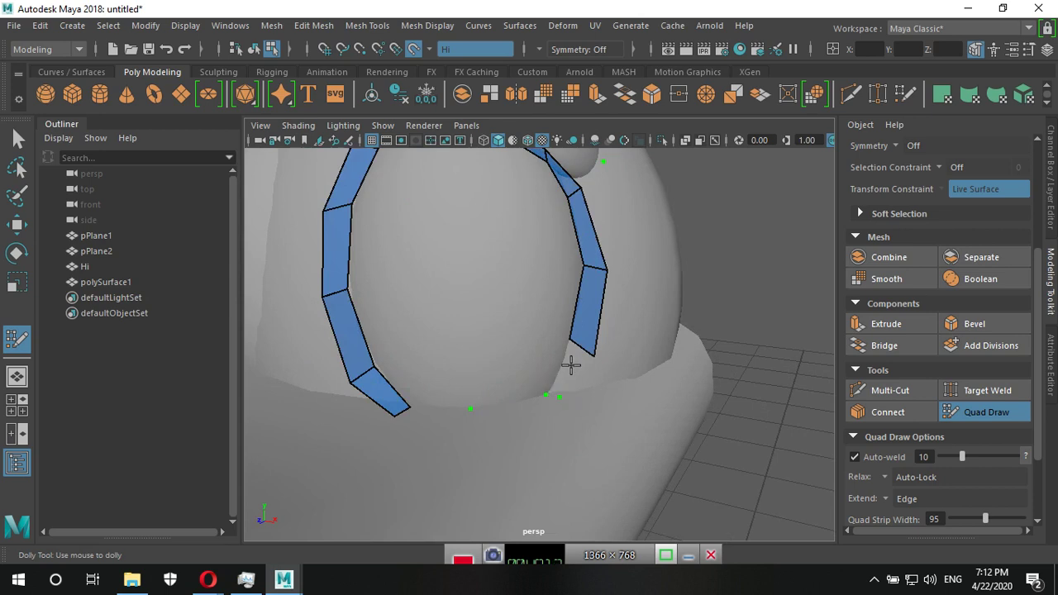
left_click(567, 376, "shift")
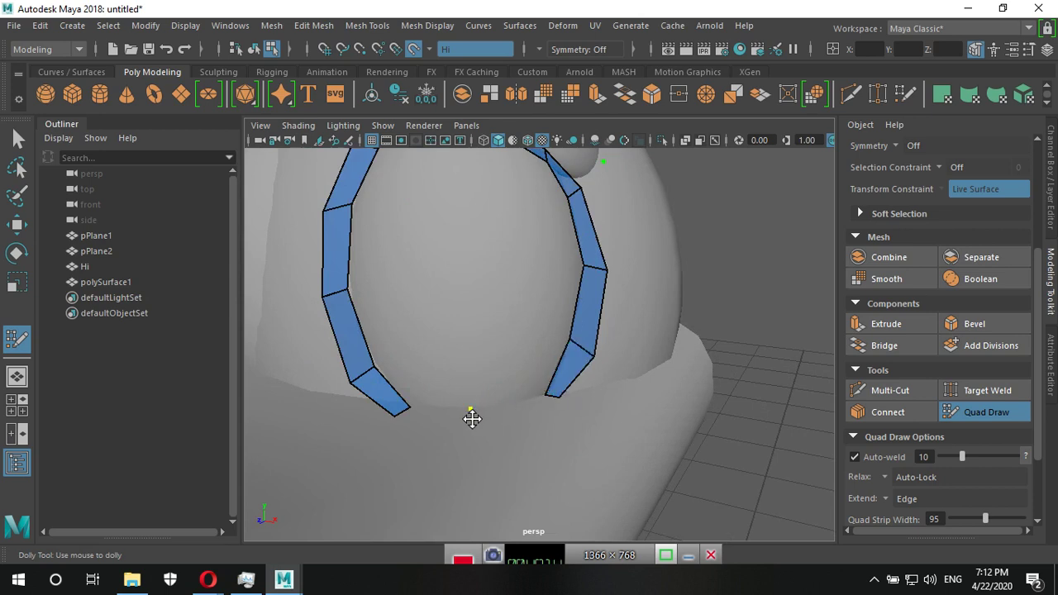
right_click_drag(468, 423, 496, 425, "alt")
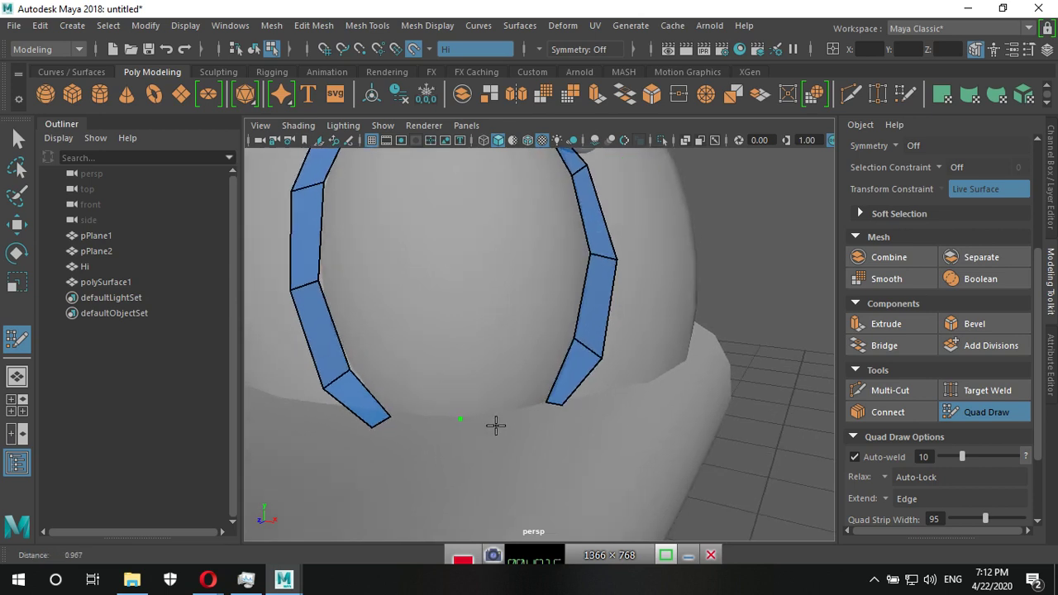
left_click(459, 403)
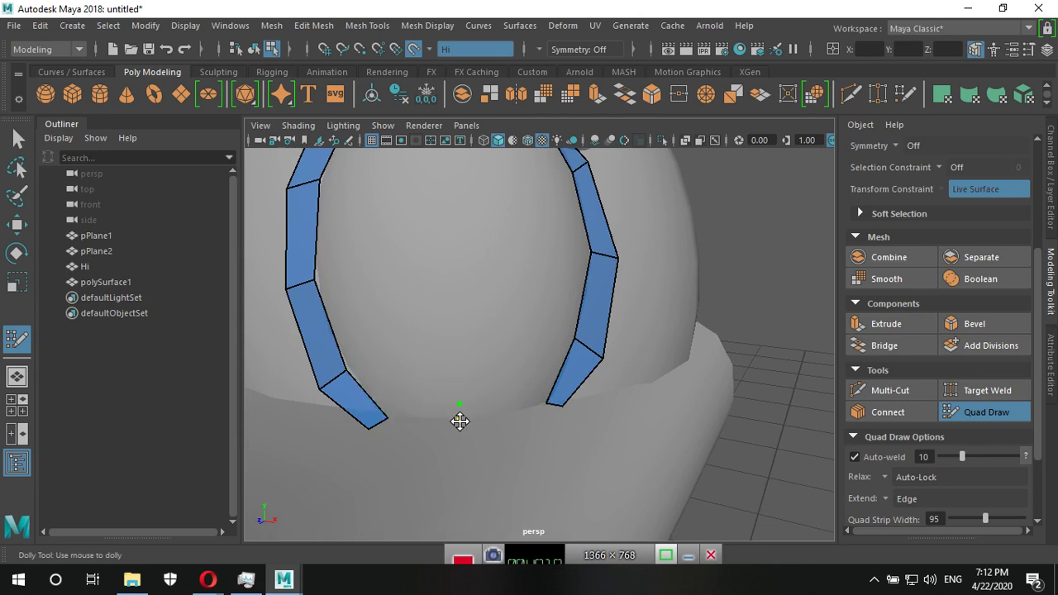
left_click(423, 419, "shift")
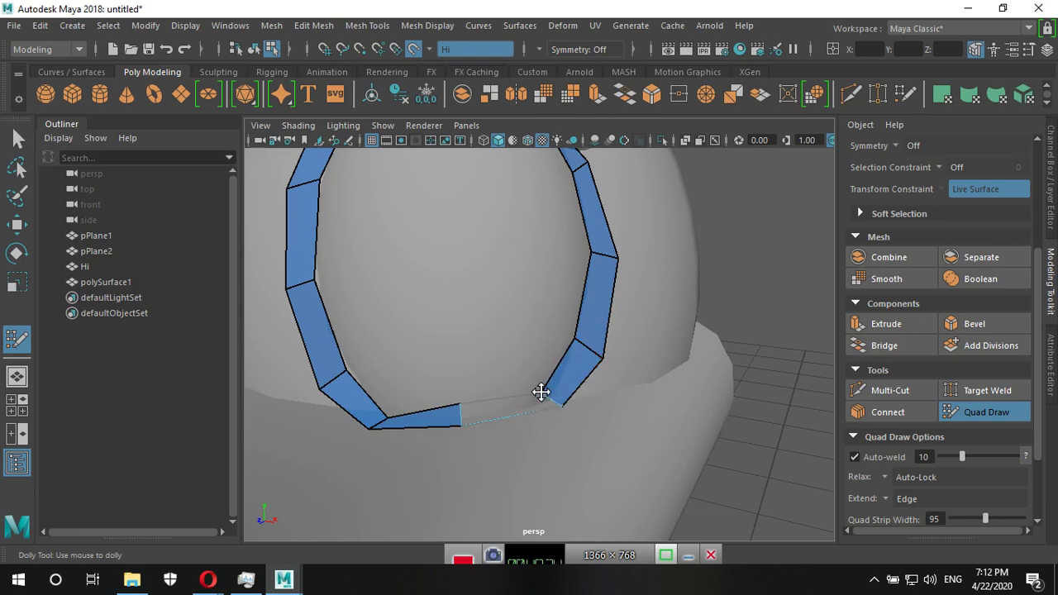
mouse_move(584, 404)
left_mouse_down("alt")
mouse_move(442, 412)
mouse_move(472, 432)
mouse_move(603, 405)
mouse_move(537, 349)
mouse_move(521, 383)
mouse_move(507, 371)
mouse_move(498, 392)
left_mouse_up("alt")
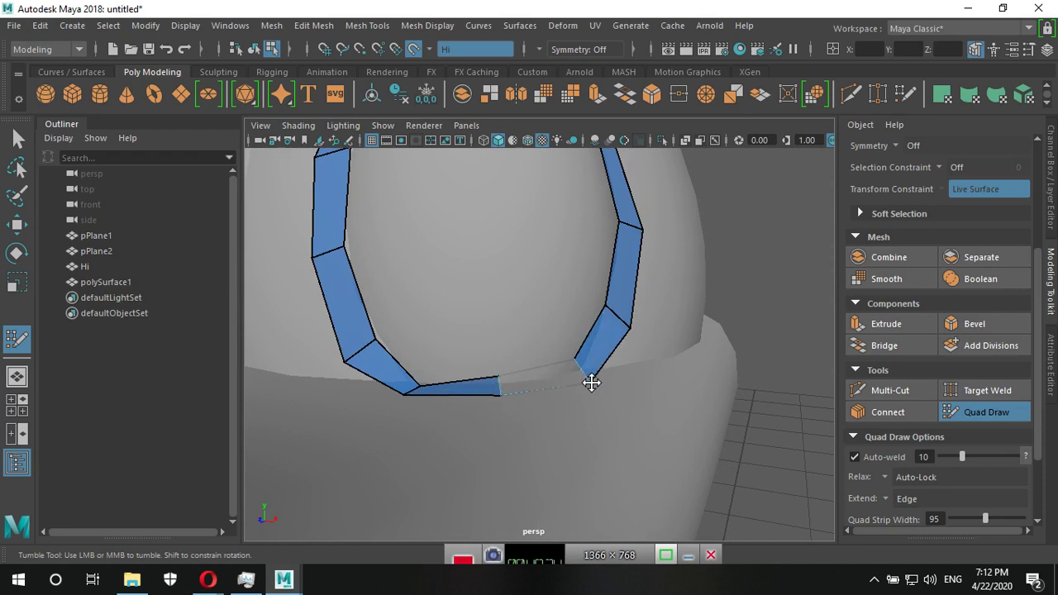
Align the strip ends, replace a misplaced bridging face, and add the quad closing the ring.
left_click_drag(571, 358, 579, 373)
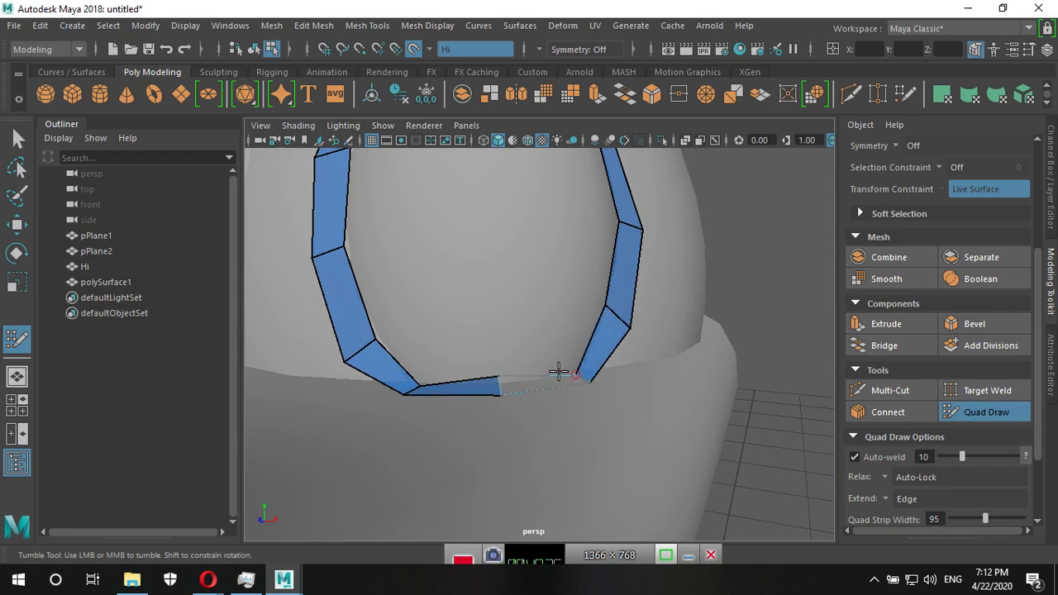
scroll(582, 387, "up", 3)
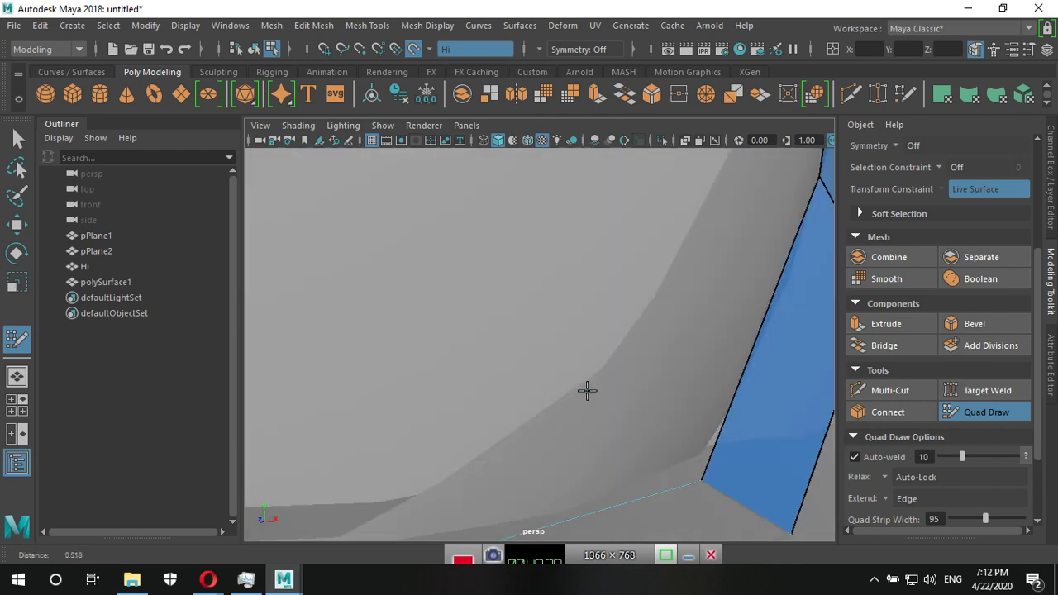
scroll(575, 379, "down", 2)
left_click_drag(548, 420, 541, 411, "alt")
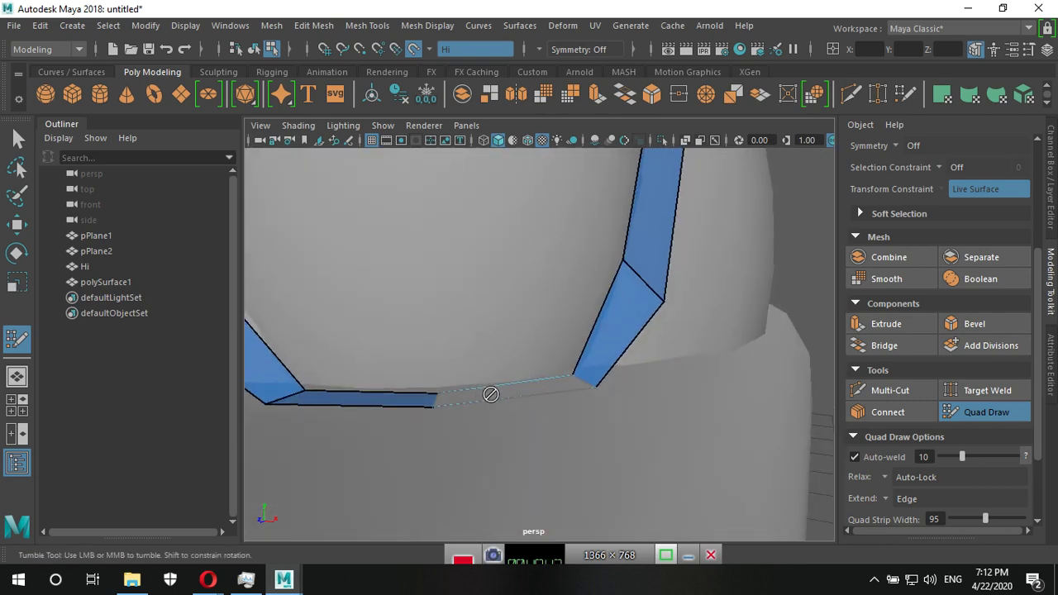
left_click_drag(490, 394, 568, 381, "shift")
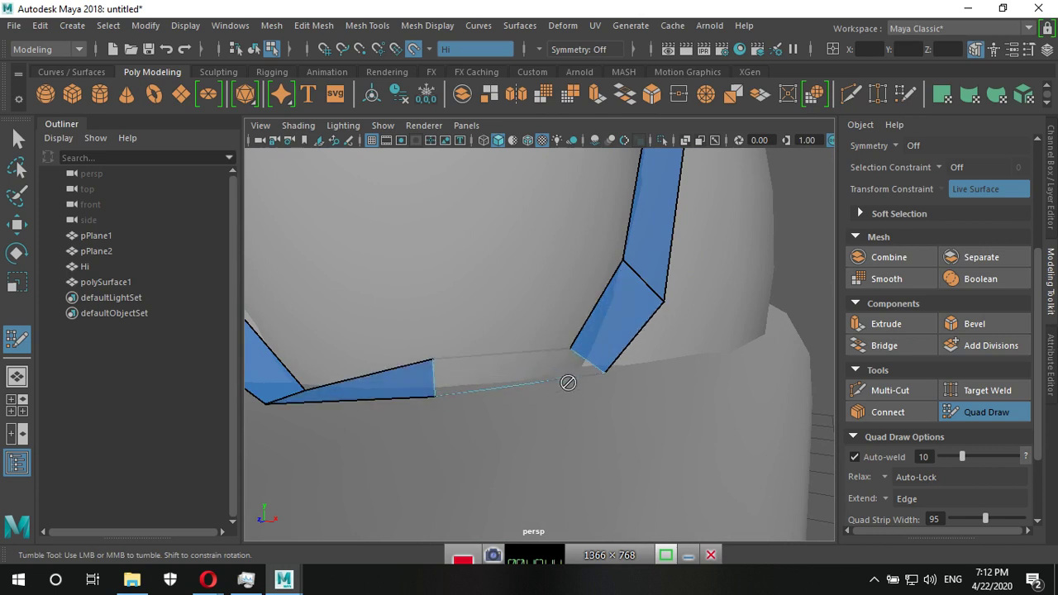
left_click(466, 377, "shift")
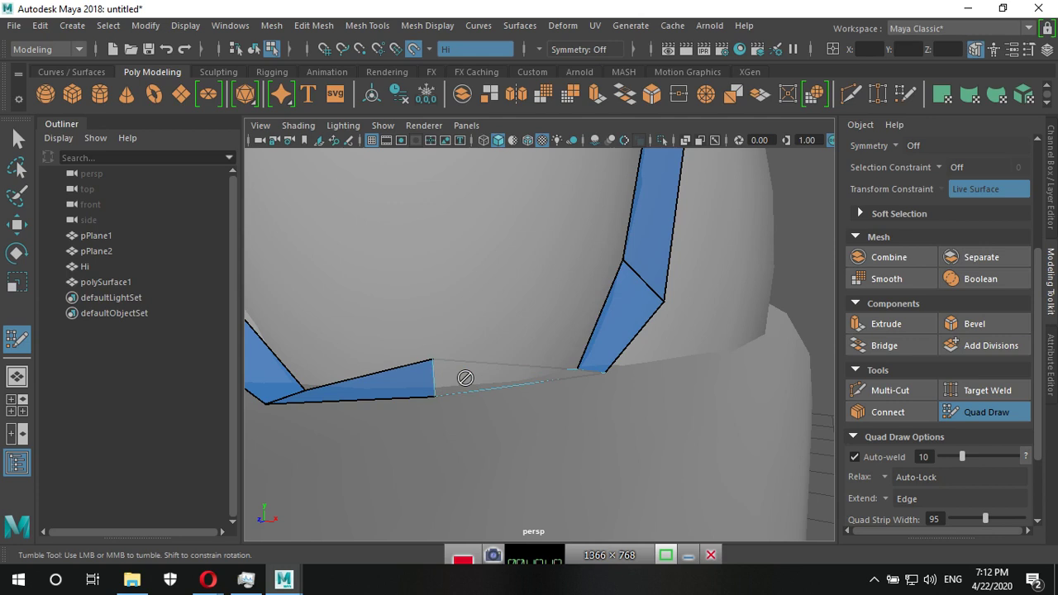
left_click(553, 381, "ctrl+shift")
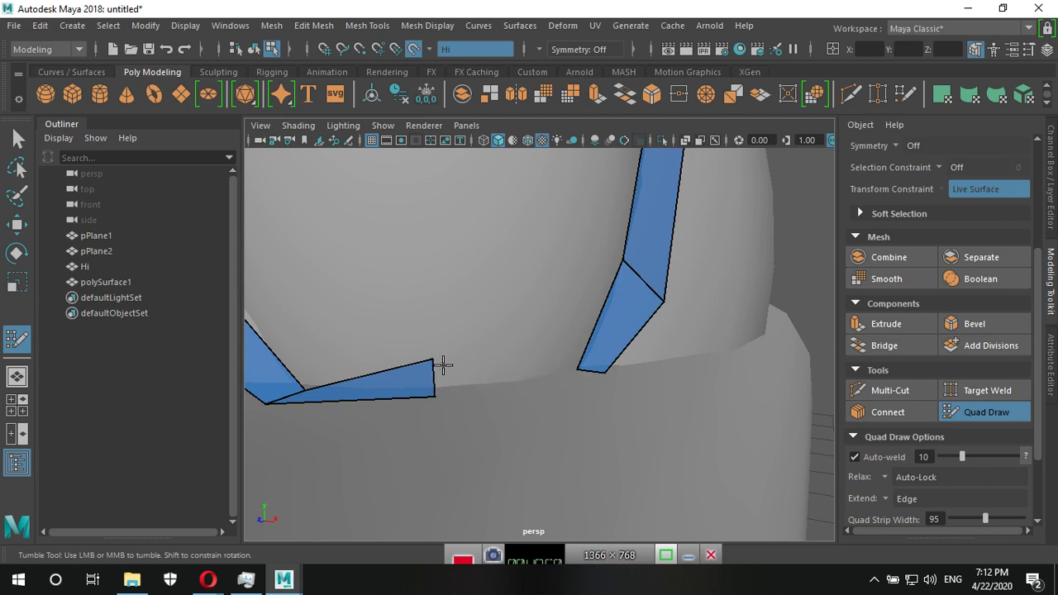
left_click_drag(434, 400, 430, 415)
left_click_drag(433, 359, 430, 388)
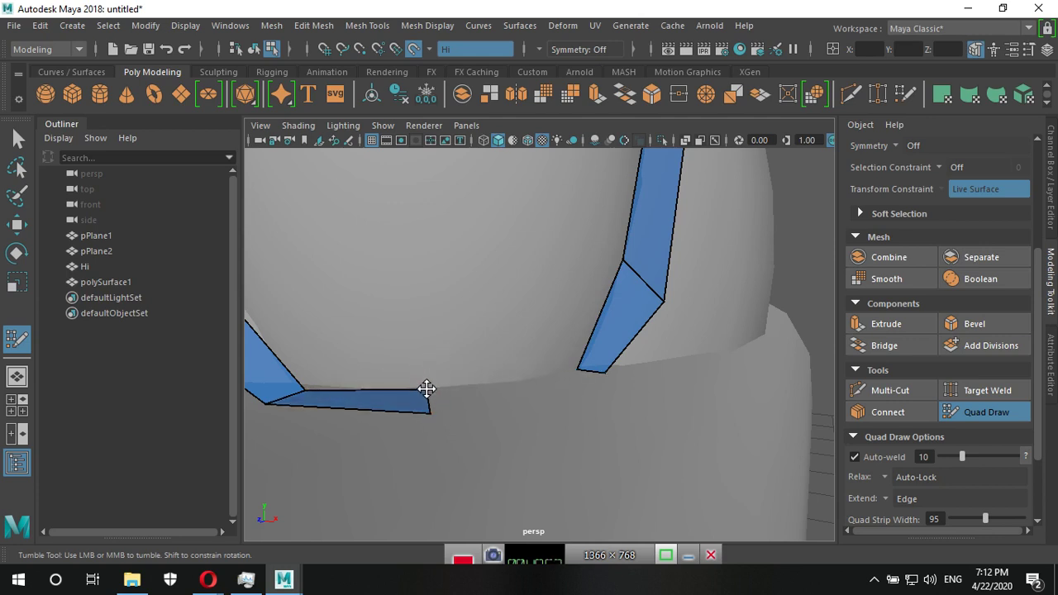
left_click_drag(604, 371, 587, 380)
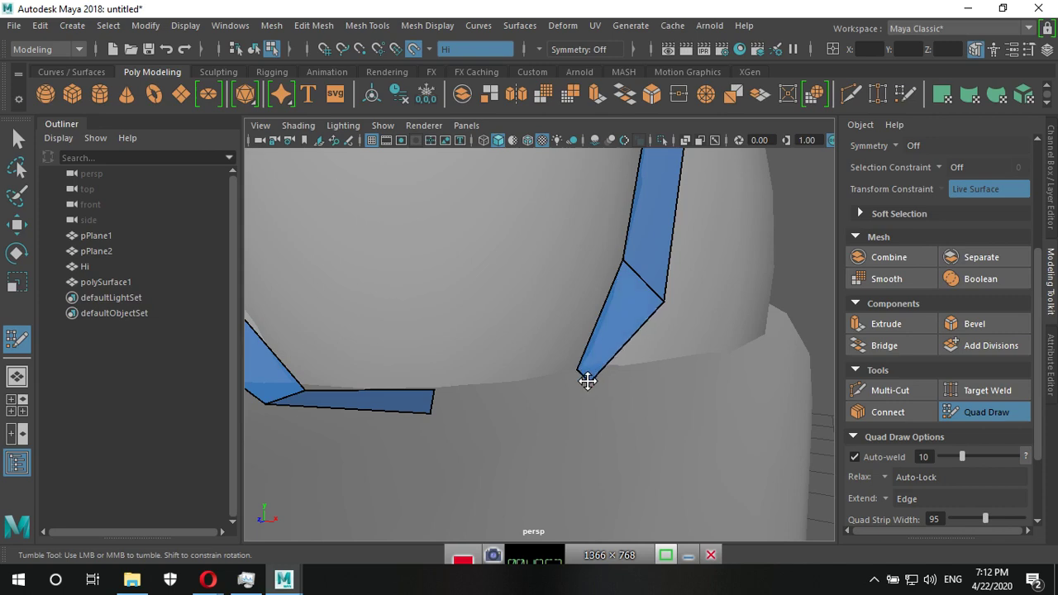
left_click(507, 394, "shift")
Relax the lower-right vertices and bottom edge of the eye ring.
scroll(548, 330, "down", 5)
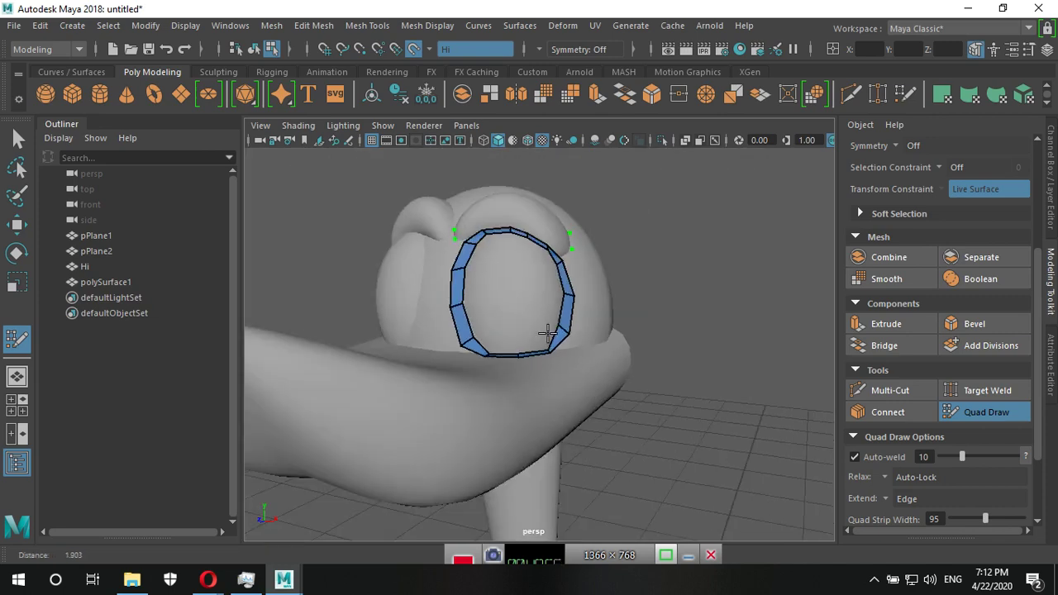
mouse_move(551, 350)
left_mouse_down("alt")
mouse_move(542, 385)
mouse_move(567, 358)
mouse_move(625, 366)
mouse_move(503, 389)
left_mouse_up("alt")
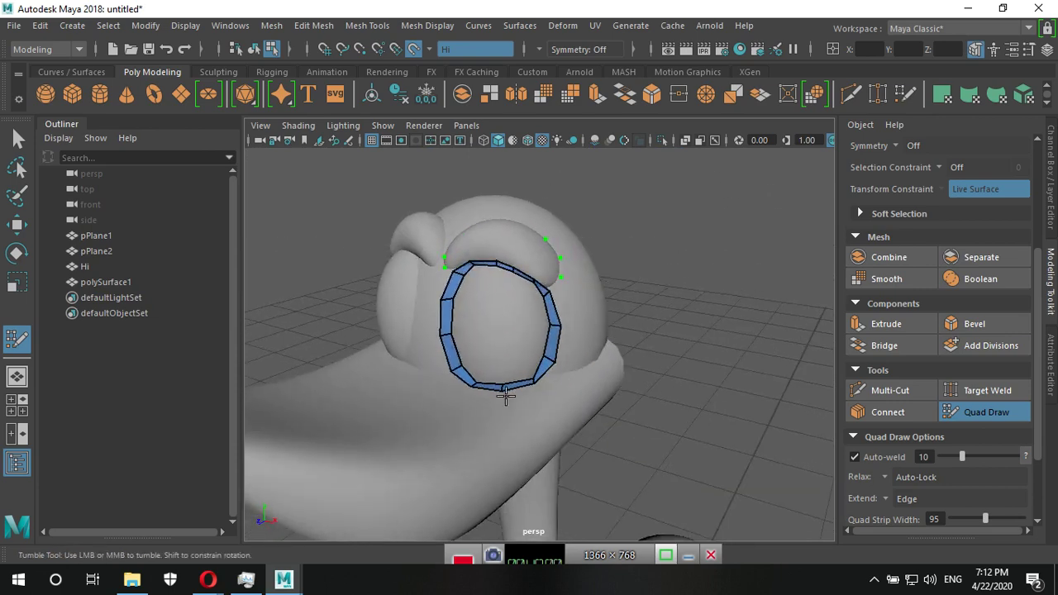
scroll(543, 417, "up", 3)
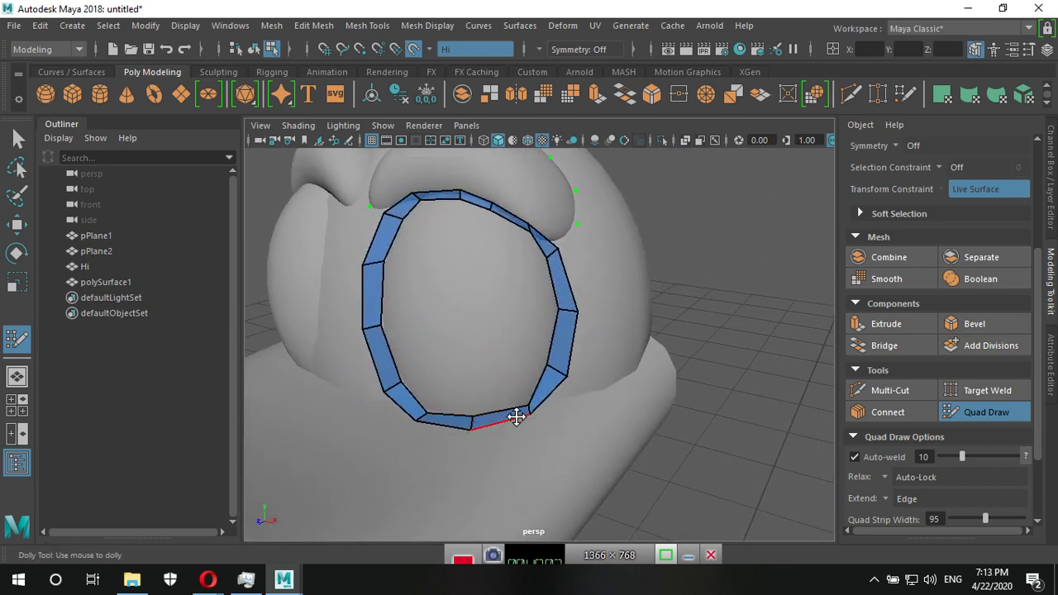
mouse_move(534, 396)
right_mouse_down("alt")
mouse_move(491, 437)
mouse_move(590, 427)
mouse_move(583, 405)
right_mouse_up("alt")
scroll(583, 406, "down", 3)
middle_click_drag(638, 385, 590, 387, "alt")
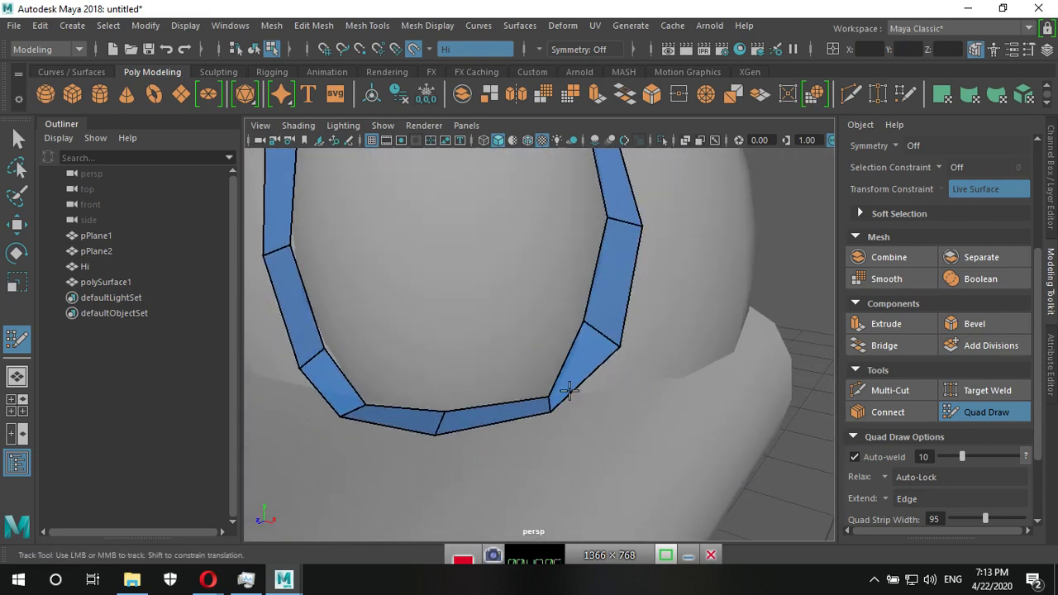
left_click_drag(550, 386, 548, 383, "shift")
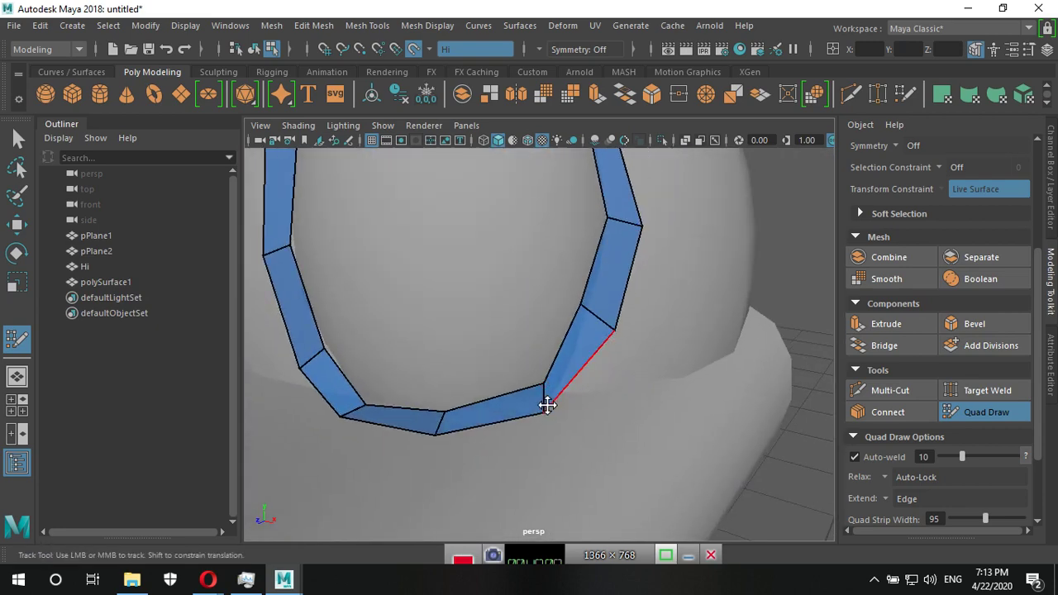
mouse_move(491, 413)
left_mouse_down("shift")
mouse_move(436, 430)
mouse_move(447, 413)
left_mouse_up("shift")
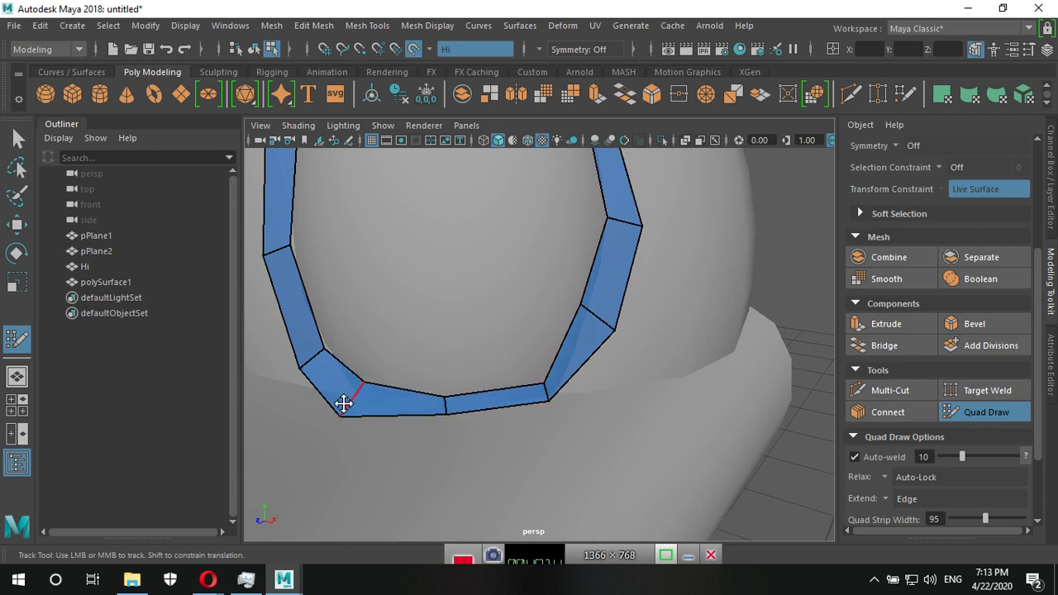
Drag the bottom-left vertices and the right strip's corners into a smoother curve.
left_click_drag(350, 402, 353, 394)
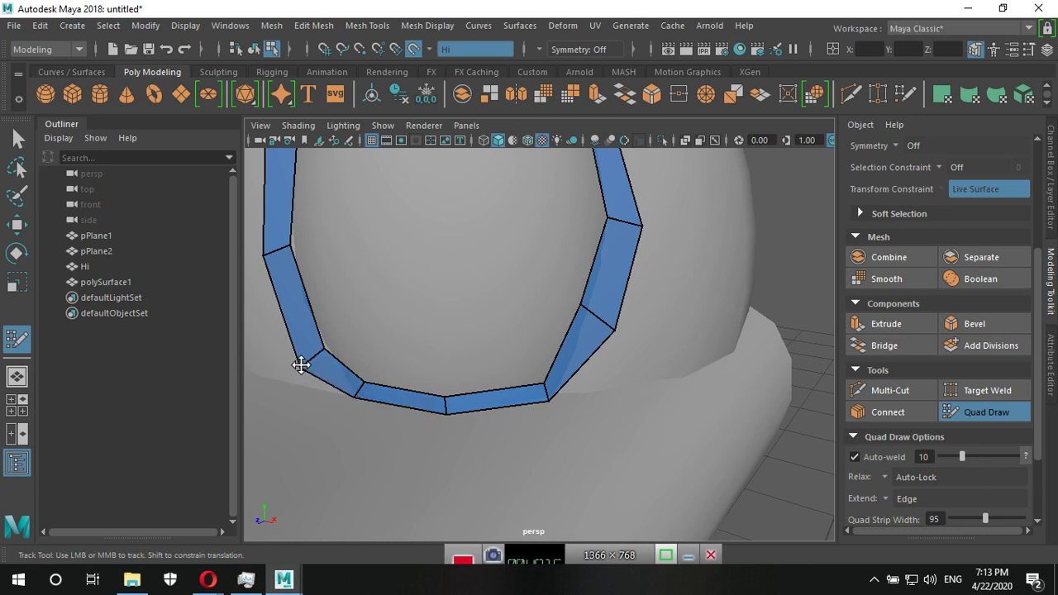
mouse_move(300, 367)
left_mouse_down()
mouse_move(317, 329)
mouse_move(307, 350)
left_mouse_up()
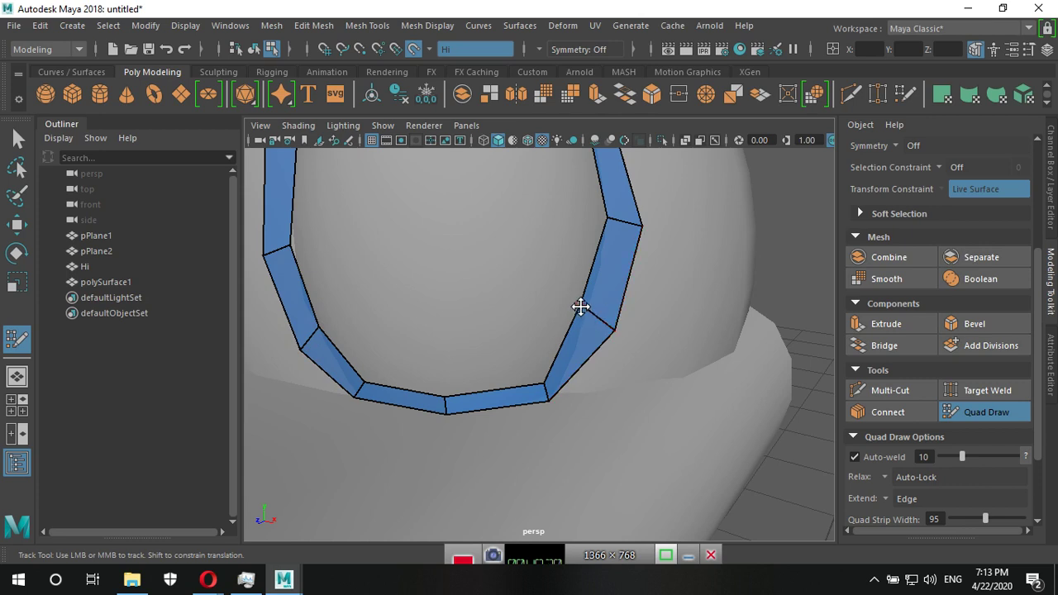
left_click_drag(581, 307, 611, 317)
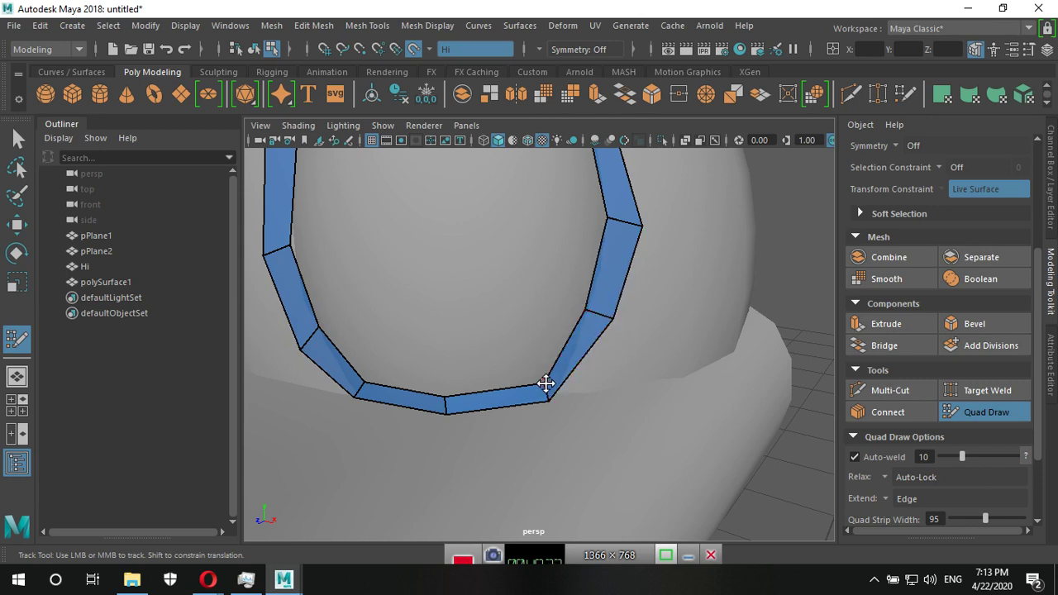
left_click_drag(551, 400, 556, 384)
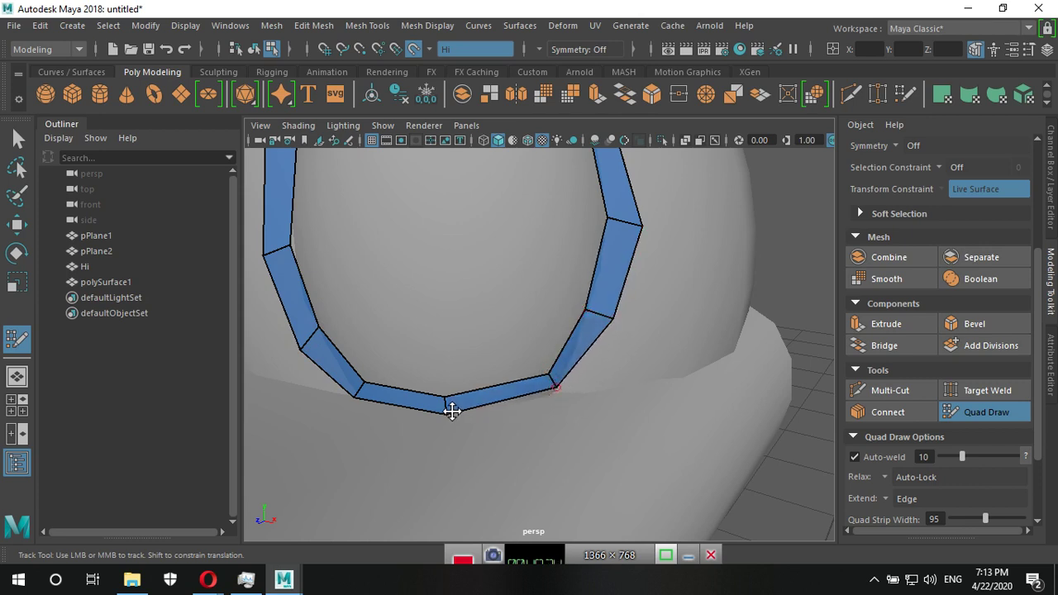
left_click_drag(444, 406, 453, 391)
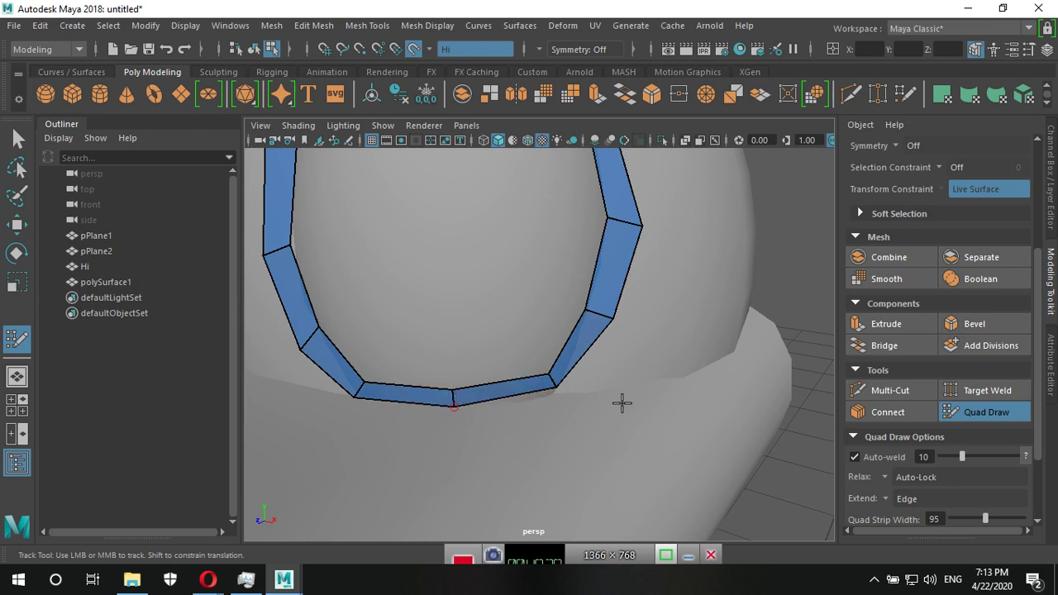
mouse_move(621, 404)
left_mouse_down("alt")
mouse_move(597, 382)
mouse_move(465, 385)
mouse_move(551, 383)
mouse_move(609, 355)
mouse_move(466, 364)
left_mouse_up("alt")
Nudge a ring vertex under the brow and pull an outer ring vertex inward.
right_click_drag(465, 364, 610, 367, "alt")
mouse_move(610, 367)
left_mouse_down("alt")
mouse_move(626, 427)
mouse_move(653, 380)
left_mouse_up("alt")
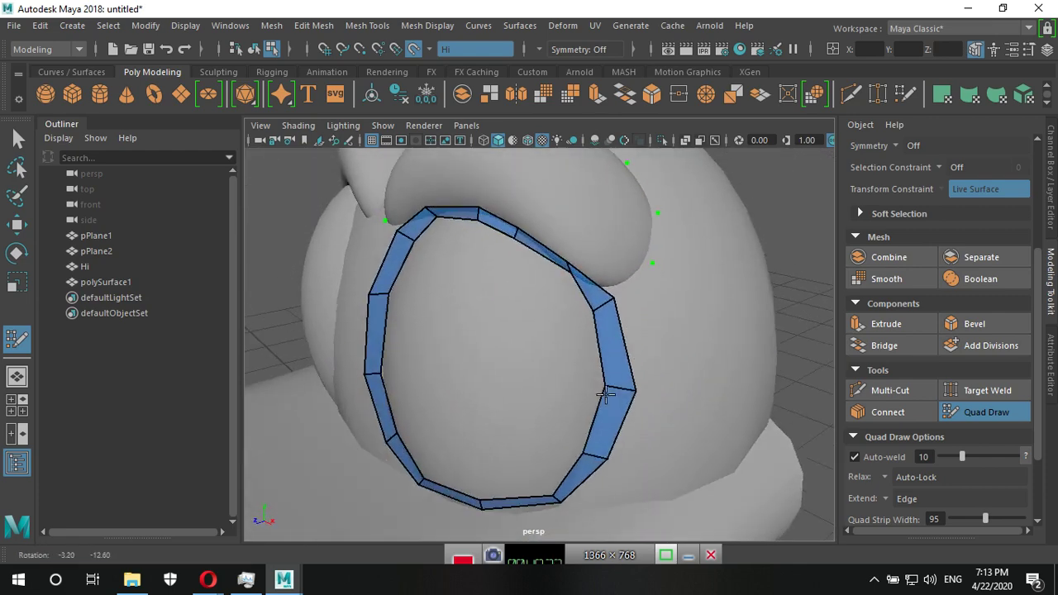
mouse_move(653, 380)
middle_mouse_down("alt")
mouse_move(701, 328)
mouse_move(681, 404)
middle_mouse_up("alt")
mouse_move(681, 404)
left_mouse_down("alt")
mouse_move(578, 410)
mouse_move(670, 397)
left_mouse_up("alt")
right_click_drag(670, 397, 716, 368, "alt")
mouse_move(716, 367)
left_mouse_down("alt")
mouse_move(690, 366)
mouse_move(708, 366)
left_mouse_up("alt")
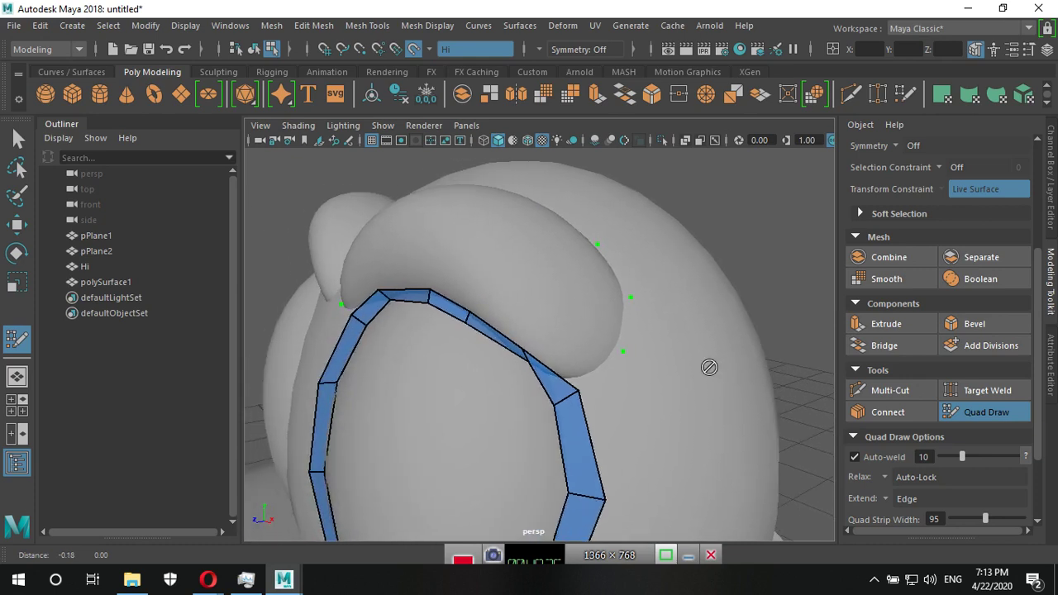
middle_click_drag(708, 366, 553, 361, "alt")
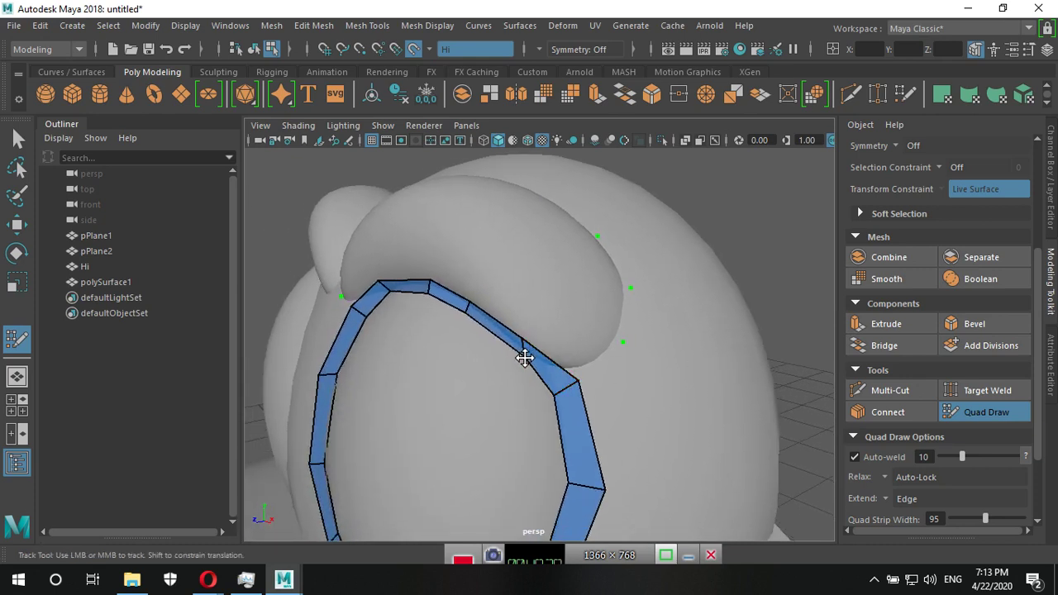
mouse_move(527, 353)
left_mouse_down()
mouse_move(527, 341)
mouse_move(534, 348)
left_mouse_up()
mouse_move(585, 385)
left_mouse_down()
mouse_move(574, 376)
mouse_move(554, 402)
mouse_move(642, 371)
mouse_move(468, 388)
left_mouse_up()
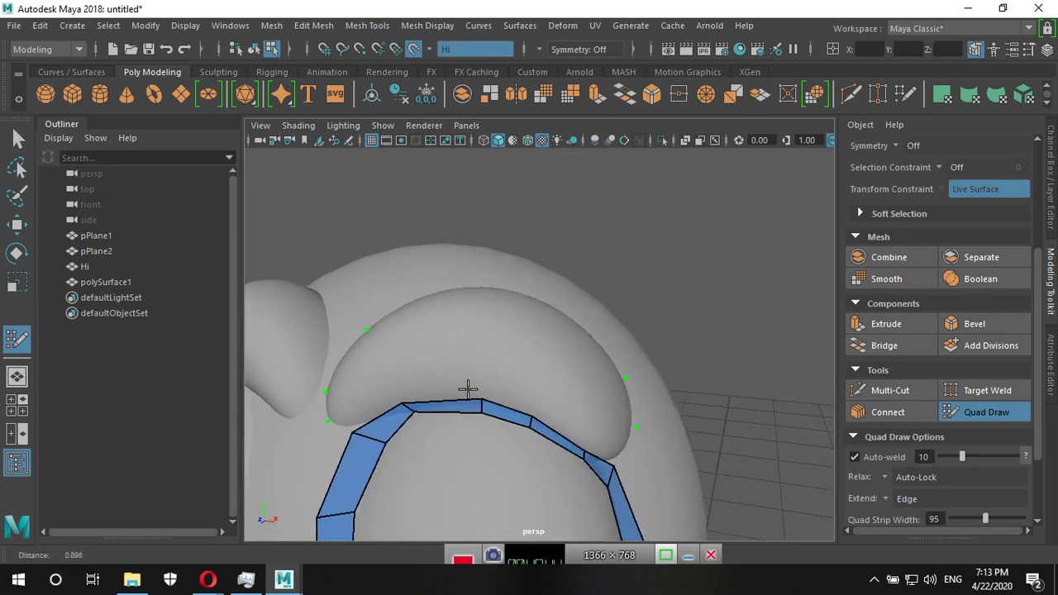
Reshape the ring's top vertices to follow the brow edge, then check the ring from the left.
scroll(468, 388, "up", 5)
mouse_move(531, 359)
middle_mouse_down("alt")
mouse_move(501, 364)
mouse_move(460, 278)
middle_mouse_up("alt")
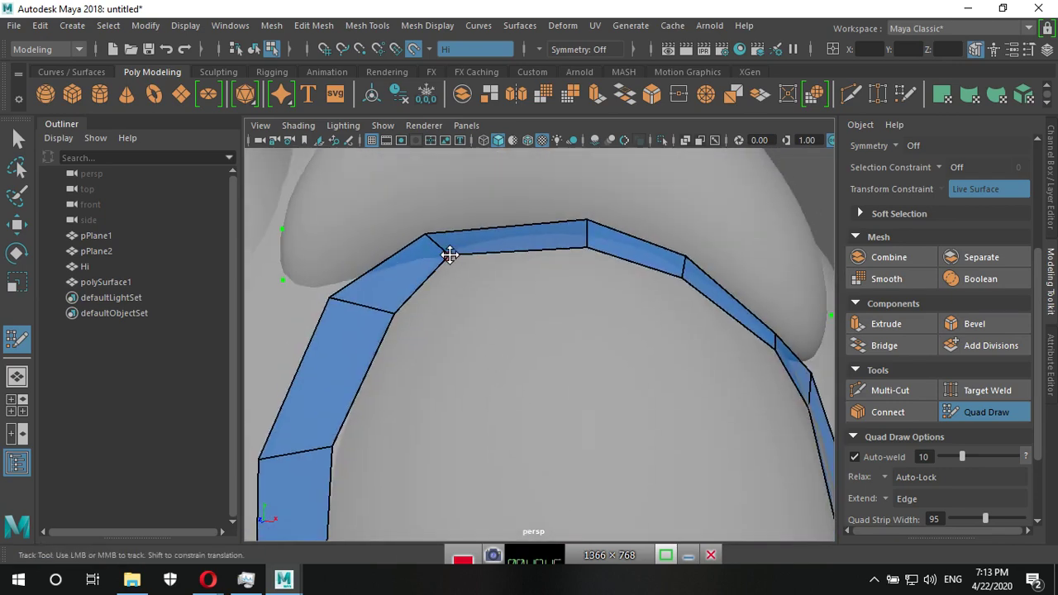
left_click_drag(437, 241, 436, 259)
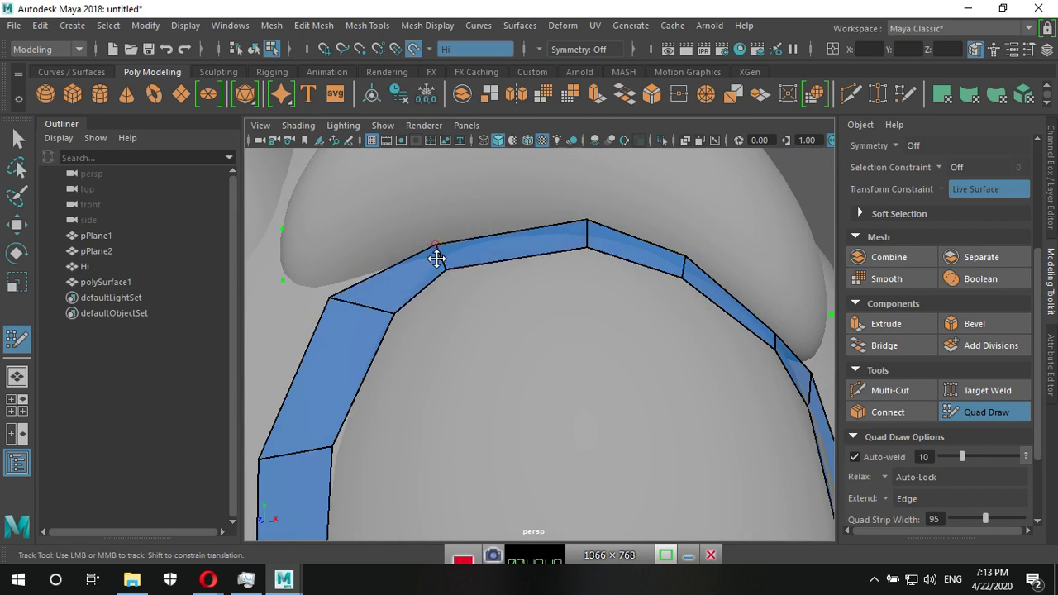
left_click_drag(390, 311, 377, 342)
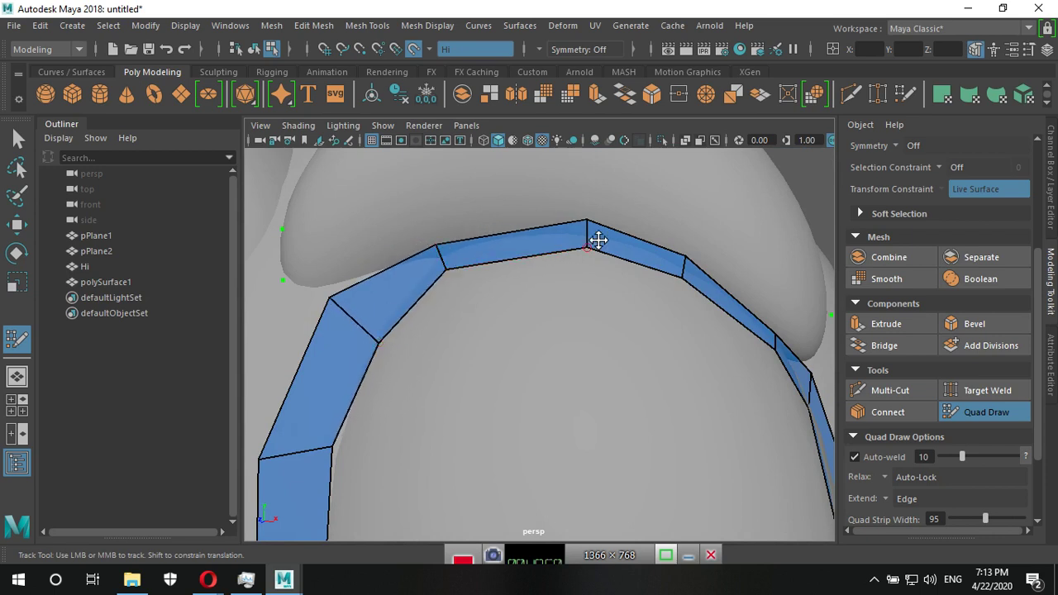
left_click_drag(589, 221, 585, 261)
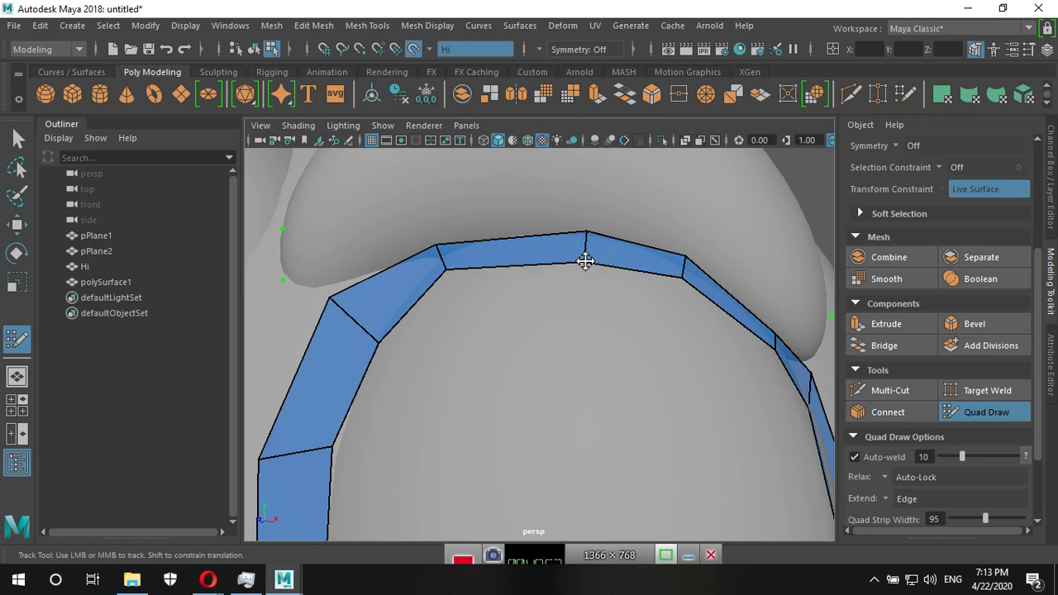
mouse_move(680, 280)
left_mouse_down()
mouse_move(688, 289)
mouse_move(696, 265)
left_mouse_up()
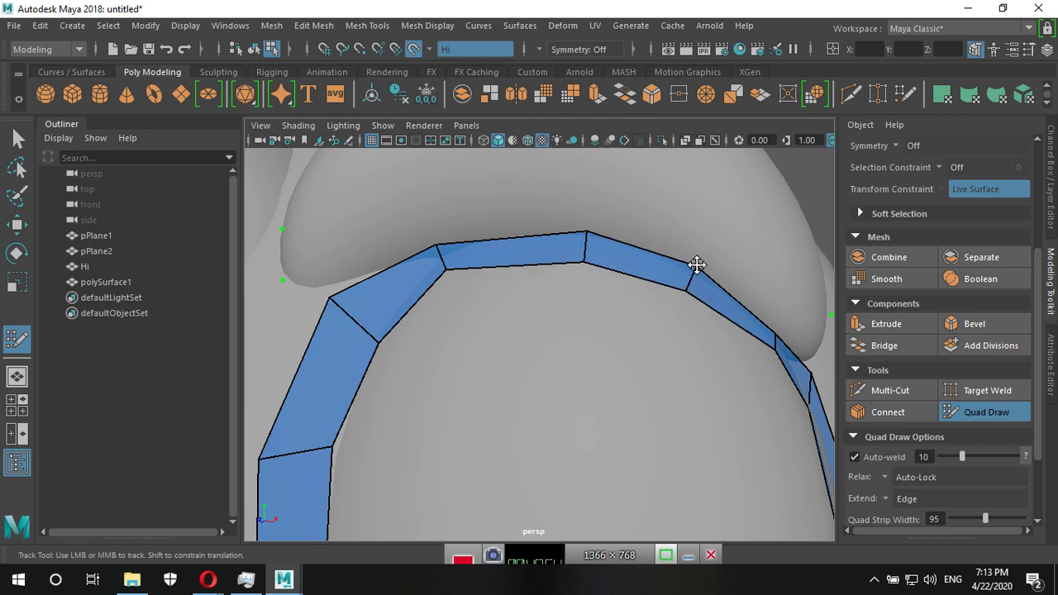
scroll(659, 342, "down", 5)
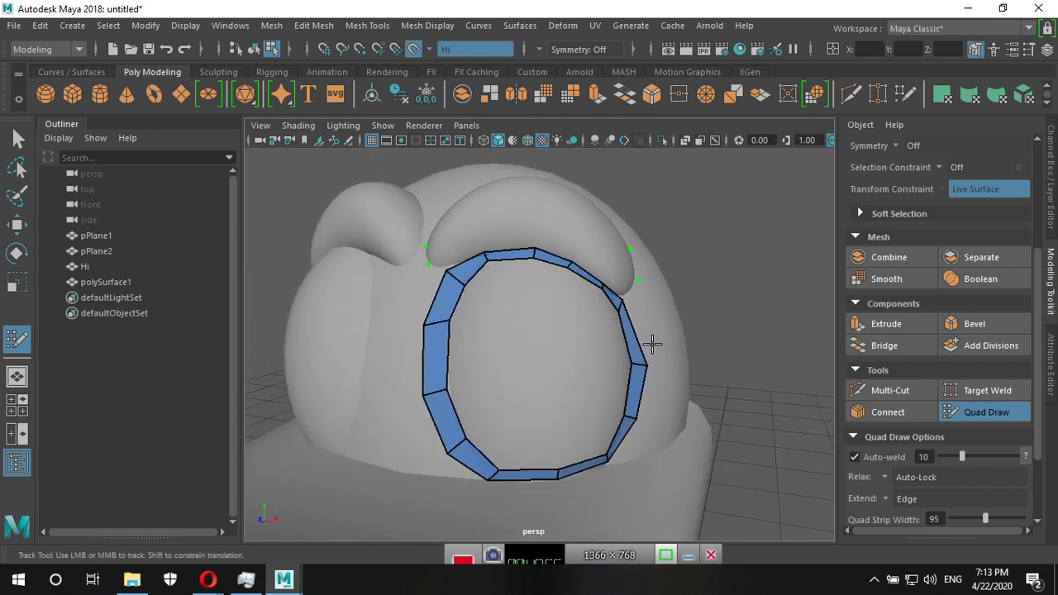
mouse_move(652, 344)
left_mouse_down("alt")
mouse_move(588, 371)
mouse_move(533, 328)
left_mouse_up("alt")
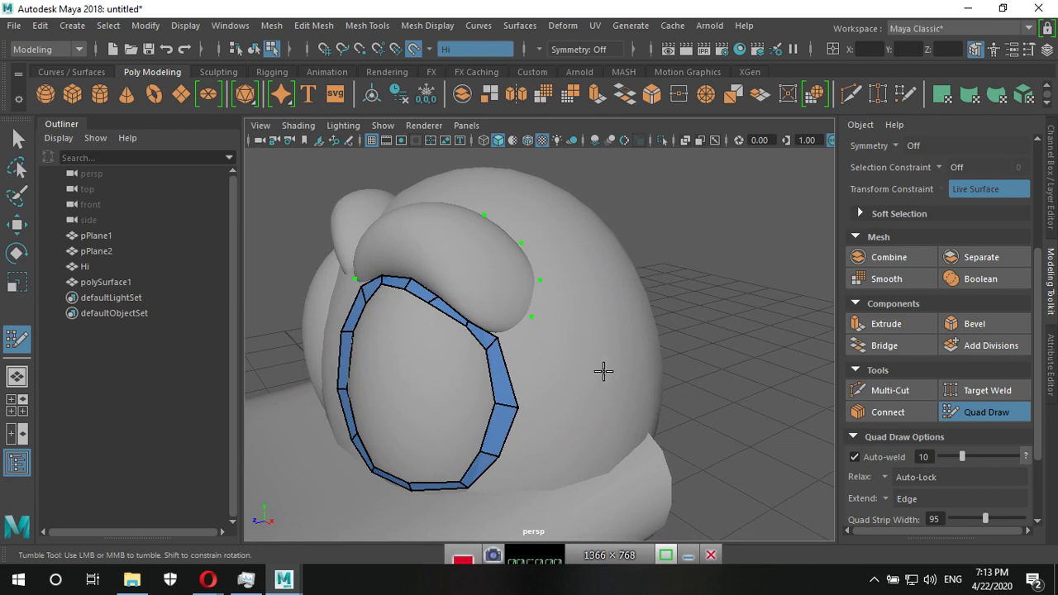
mouse_move(604, 371)
left_mouse_down("alt")
mouse_move(666, 380)
mouse_move(470, 321)
left_mouse_up("alt")
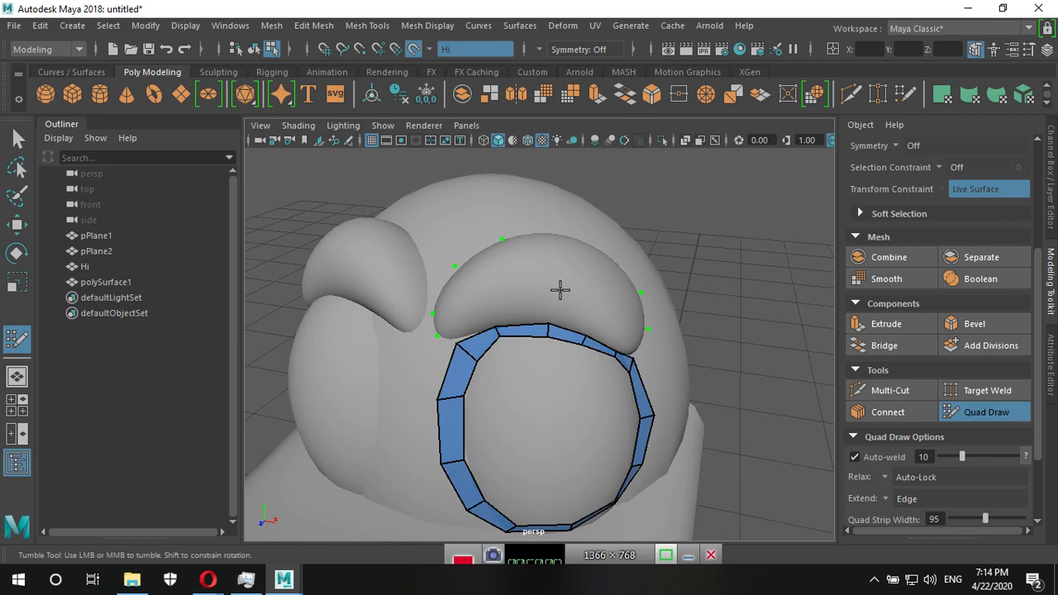
mouse_move(552, 315)
left_mouse_down("alt")
mouse_move(517, 395)
mouse_move(506, 388)
left_mouse_up("alt")
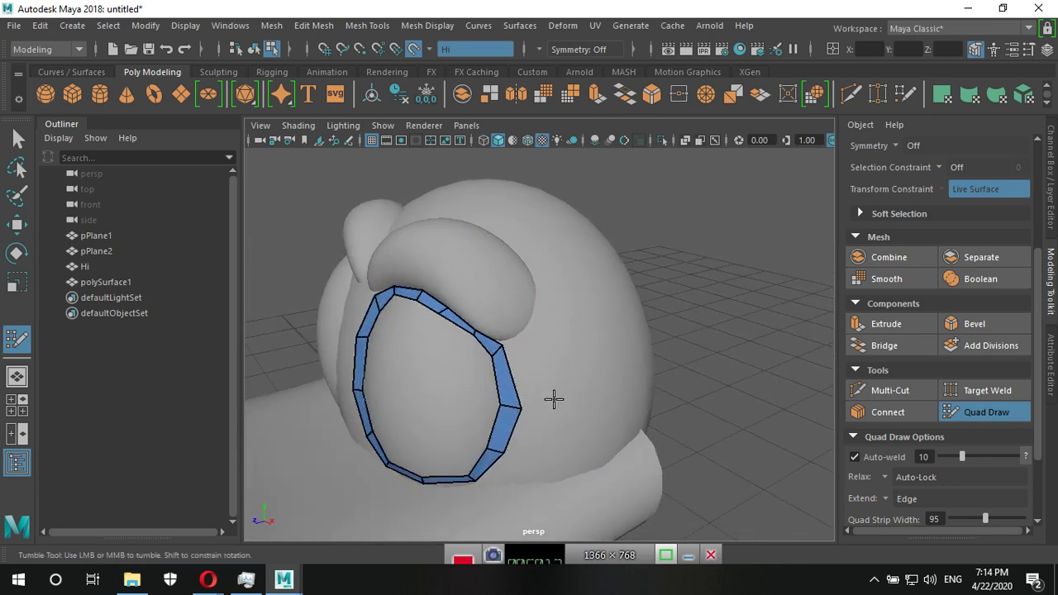
Fill quads between the eye ring and the guide points beside it.
left_click(509, 463, "shift")
left_click(536, 428, "shift")
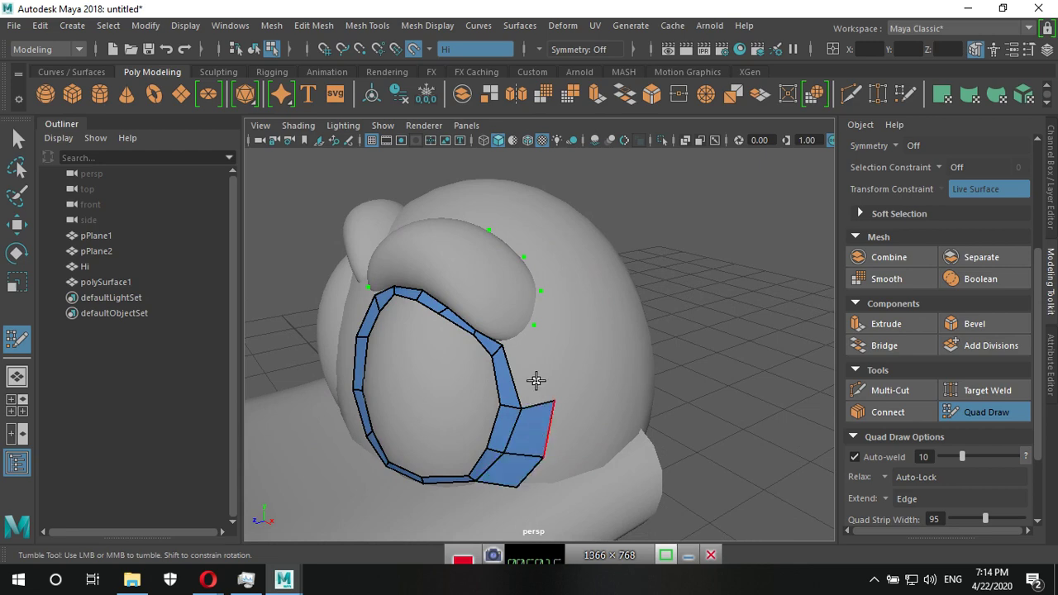
left_click(534, 376, "shift")
Place two guide points beside the ring and fill a vertical column of quads down it.
mouse_move(534, 379)
left_mouse_down("alt")
mouse_move(619, 368)
mouse_move(471, 309)
left_mouse_up("alt")
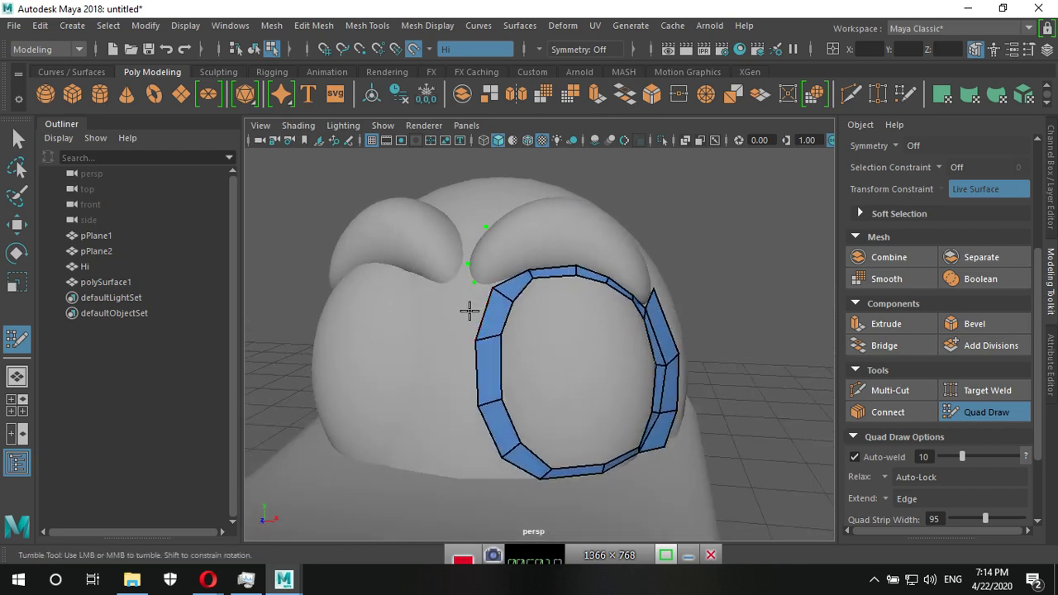
left_click_drag(503, 347, 536, 327, "alt")
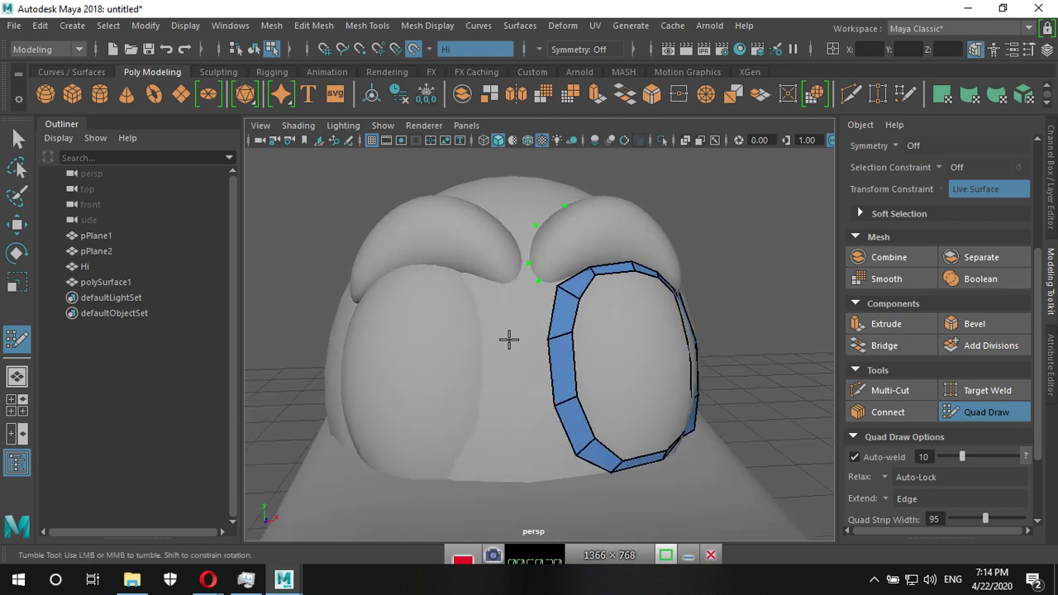
left_click(517, 340)
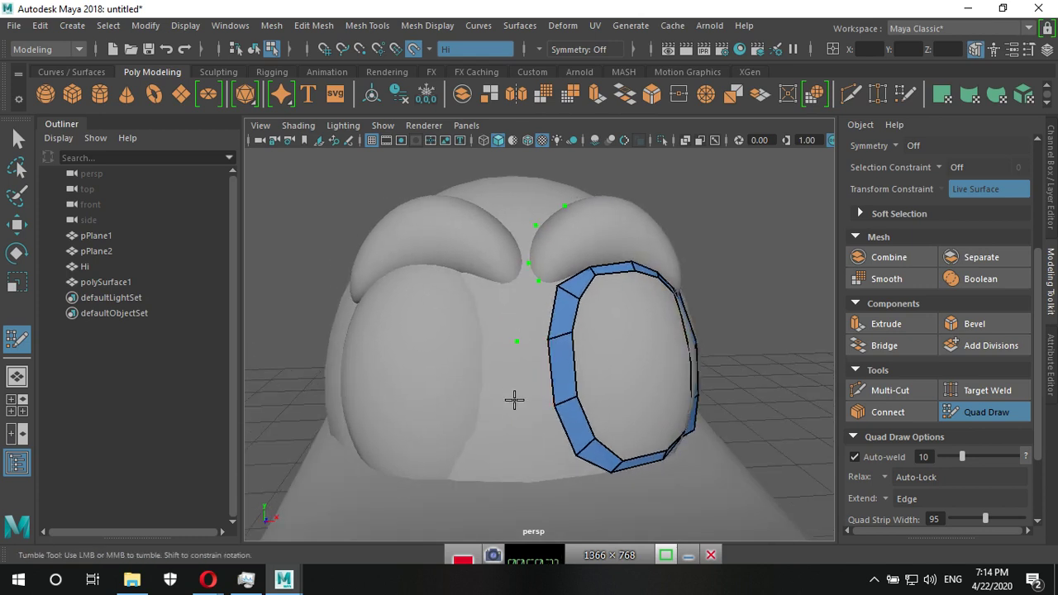
left_click(521, 458)
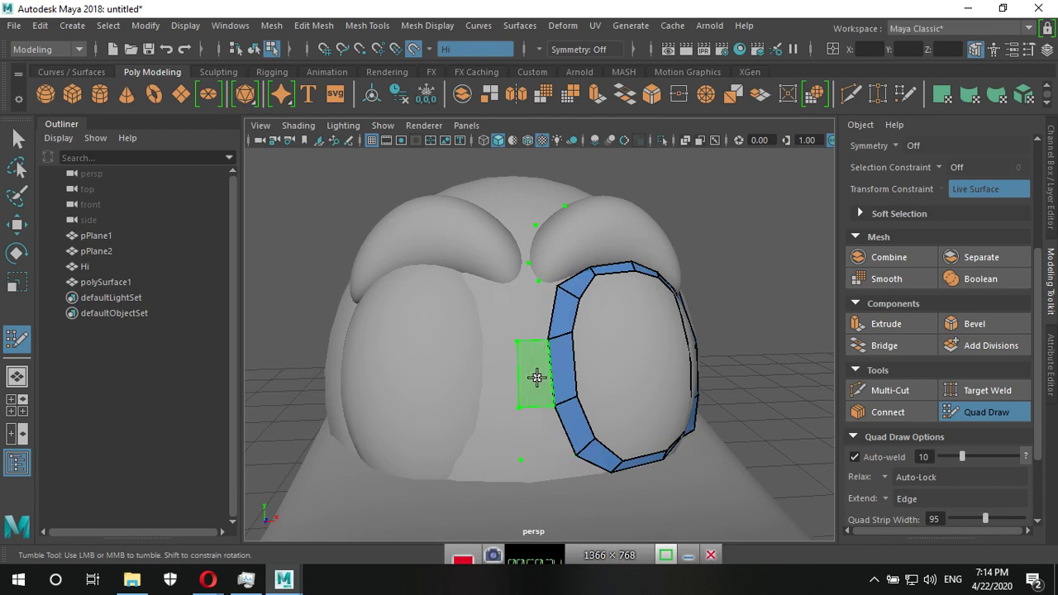
left_click(537, 376, "shift")
left_click(527, 312, "shift")
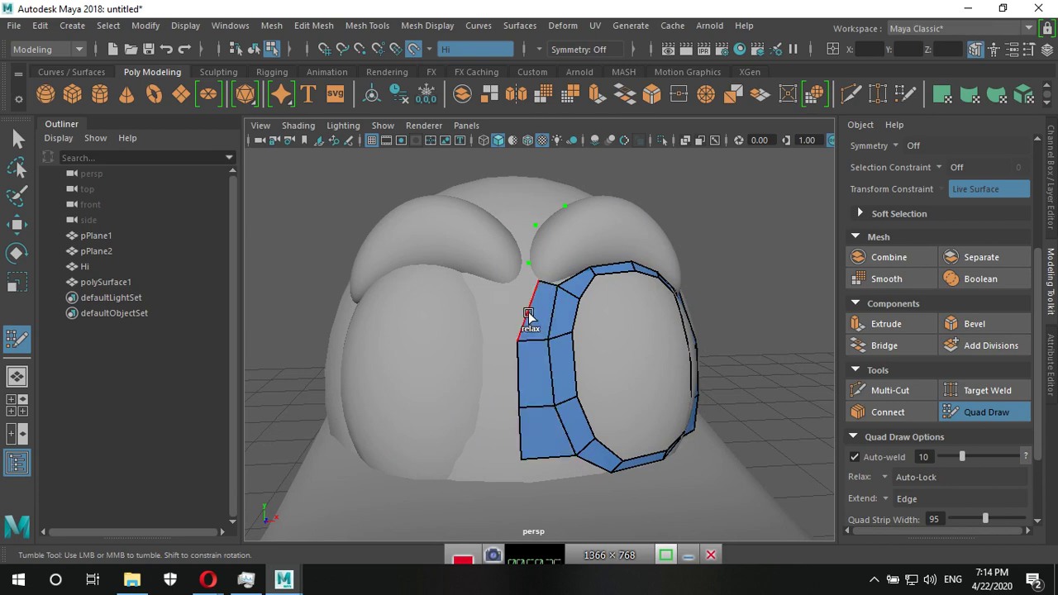
mouse_move(514, 270)
left_mouse_down("alt")
mouse_move(515, 342)
mouse_move(498, 344)
mouse_move(514, 299)
mouse_move(516, 330)
mouse_move(515, 306)
mouse_move(501, 317)
left_mouse_up("alt")
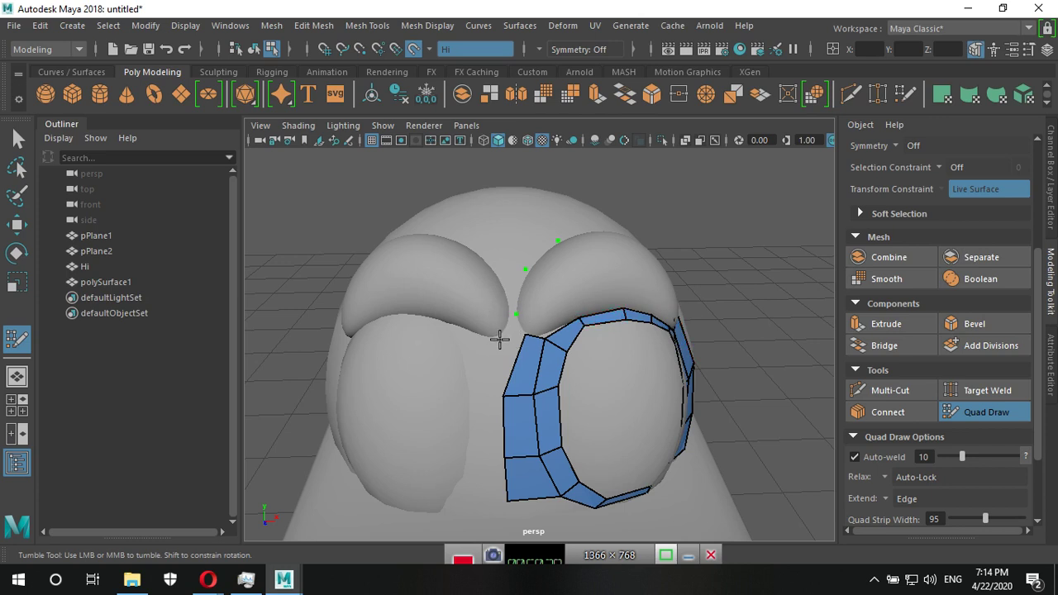
Fill quads beside the ring under the brow and extend the strip upward over the brow.
left_click(506, 259)
mouse_move(515, 331)
left_mouse_down("alt")
mouse_move(581, 333)
mouse_move(533, 327)
left_mouse_up("alt")
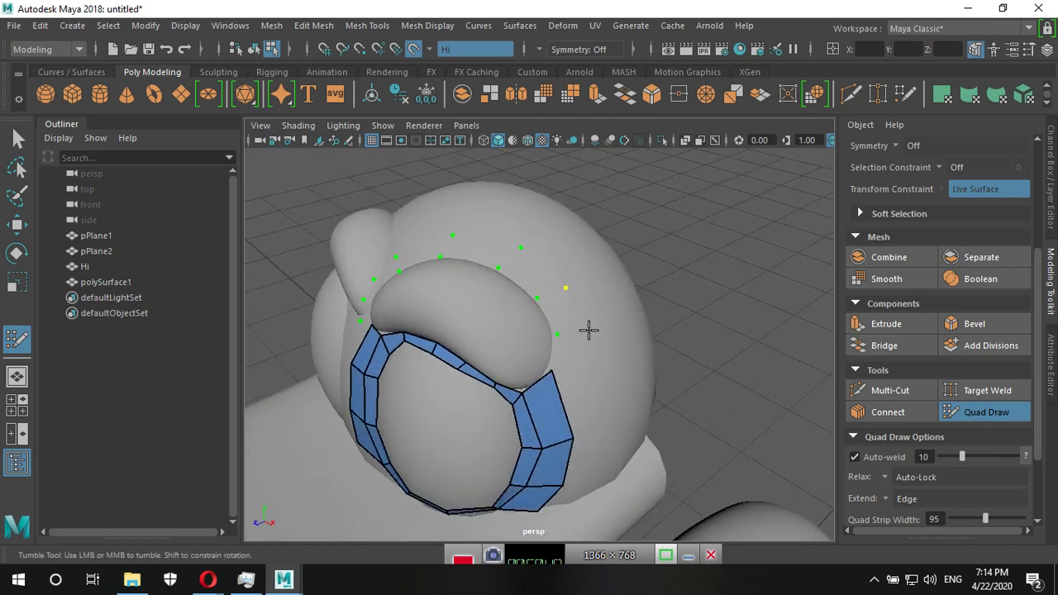
left_click_drag(573, 401, 545, 380, "alt")
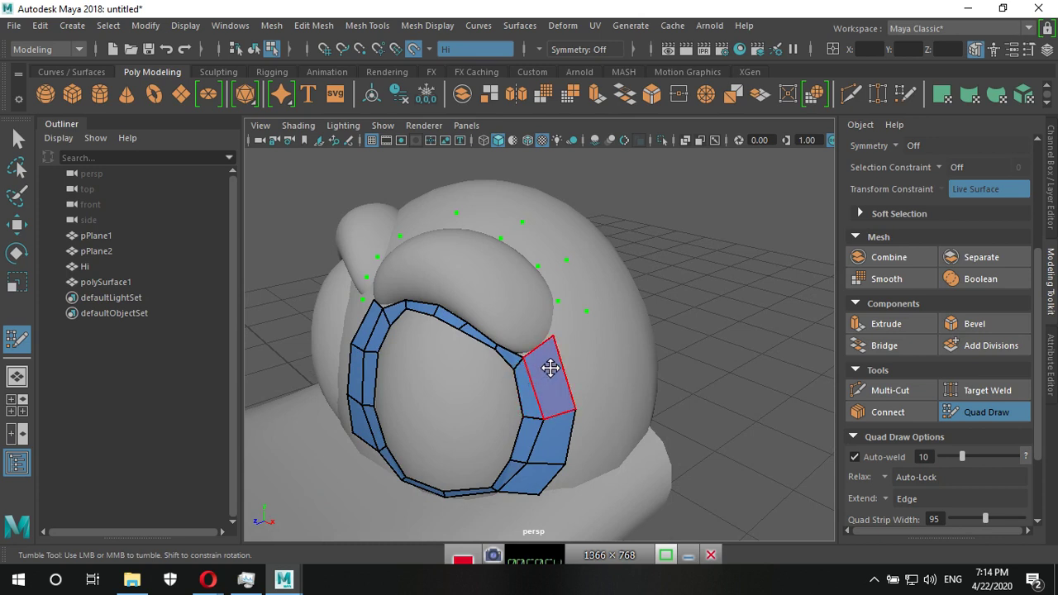
left_click(547, 364, "shift")
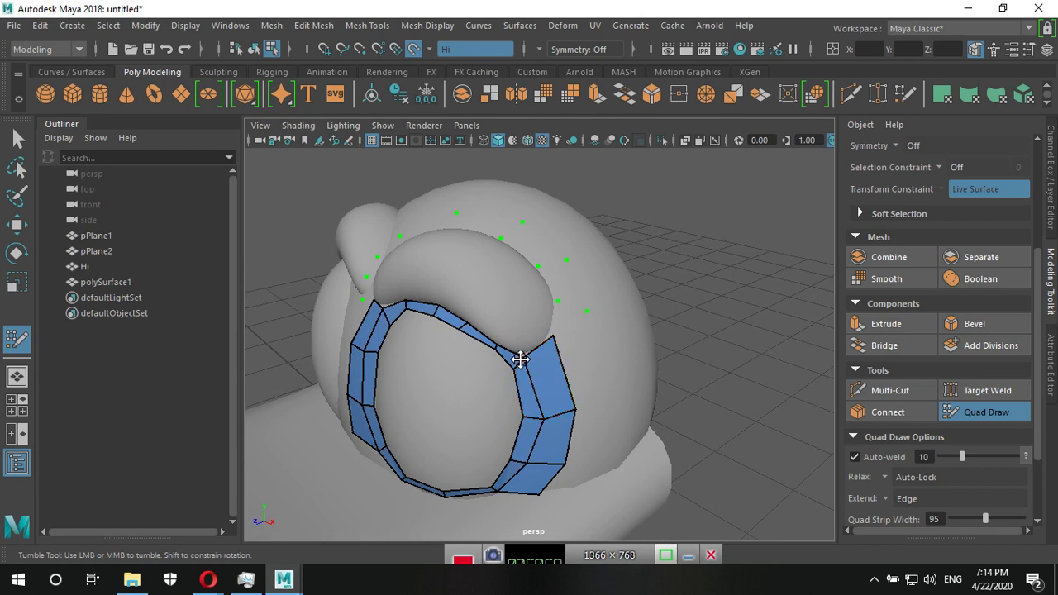
mouse_move(551, 333)
left_mouse_down()
mouse_move(560, 354)
mouse_move(569, 318)
left_mouse_up()
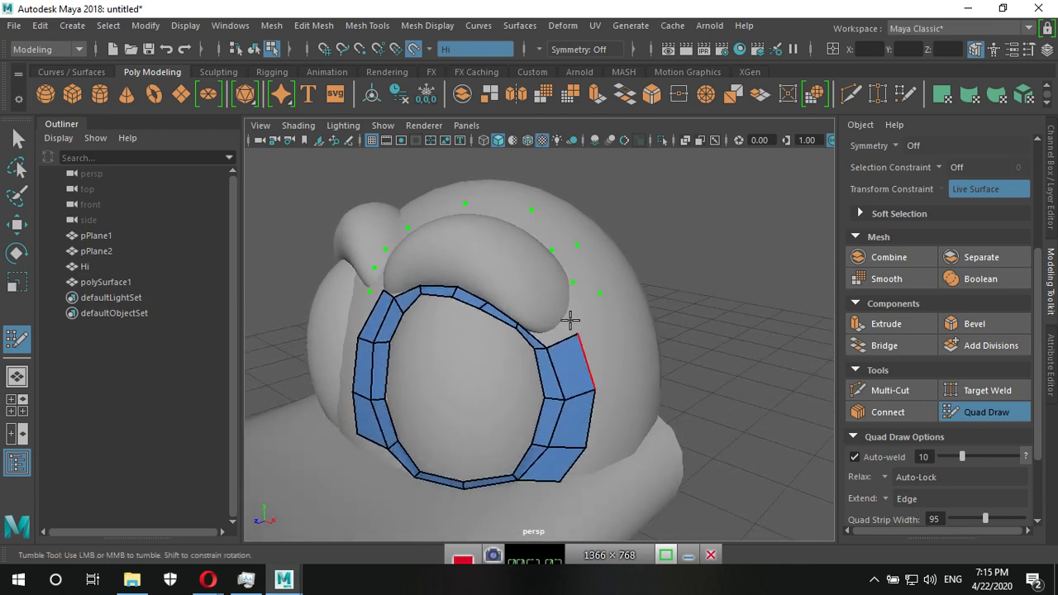
left_click(581, 306, "shift")
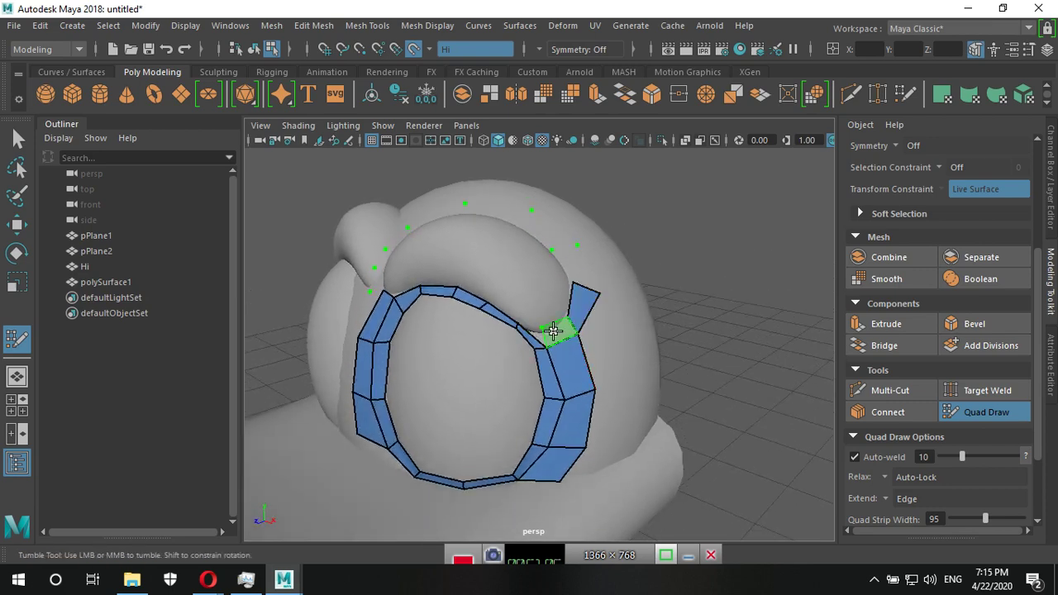
left_click(554, 331, "shift")
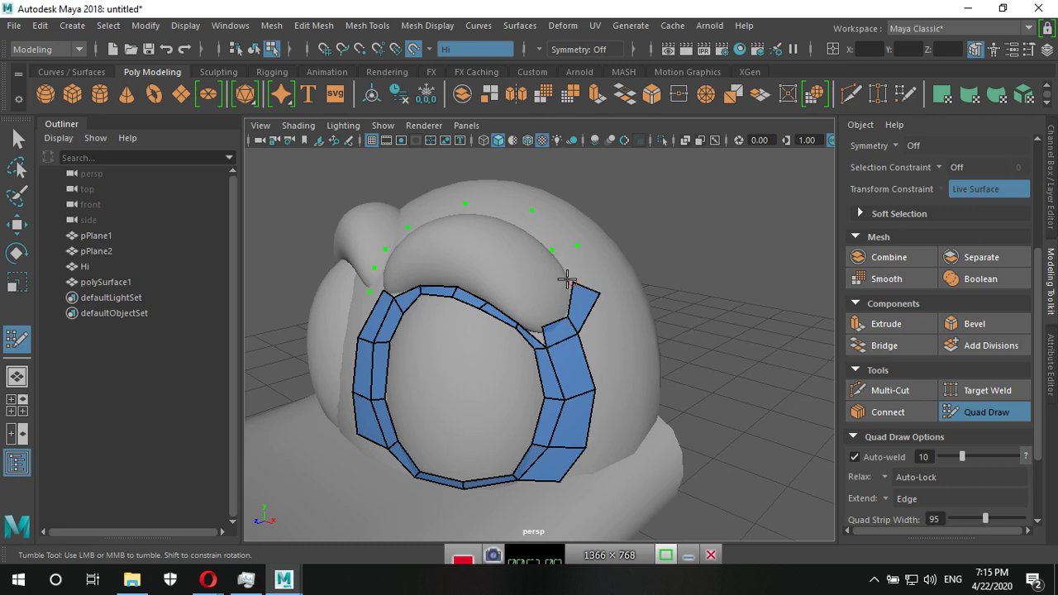
left_click(567, 283, "shift")
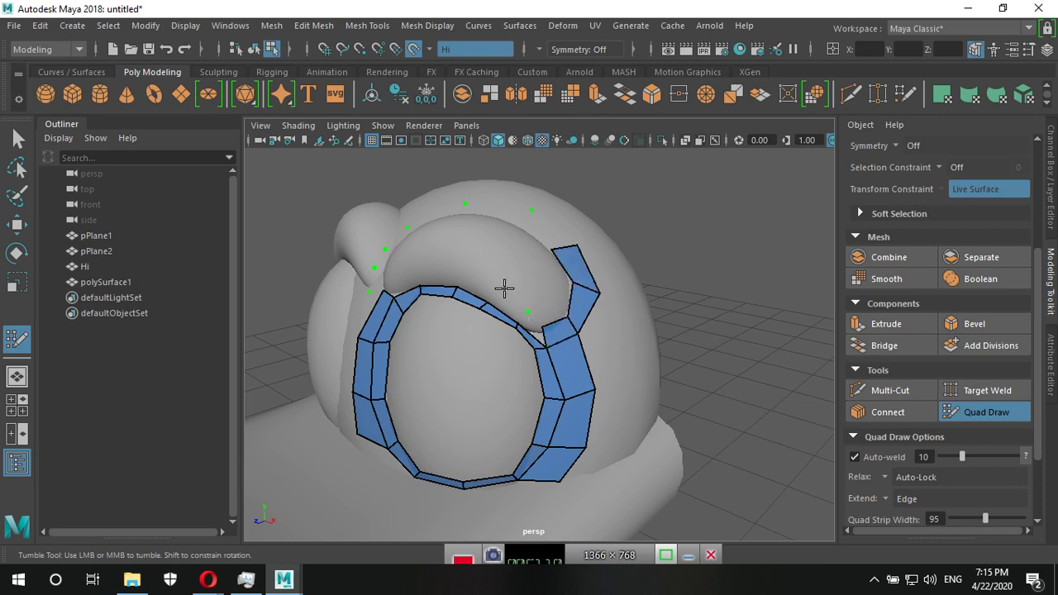
Fill a row of quads along the top of the eye ring toward the right strip.
mouse_move(503, 293)
left_mouse_down("alt")
mouse_move(579, 303)
mouse_move(556, 258)
left_mouse_up("alt")
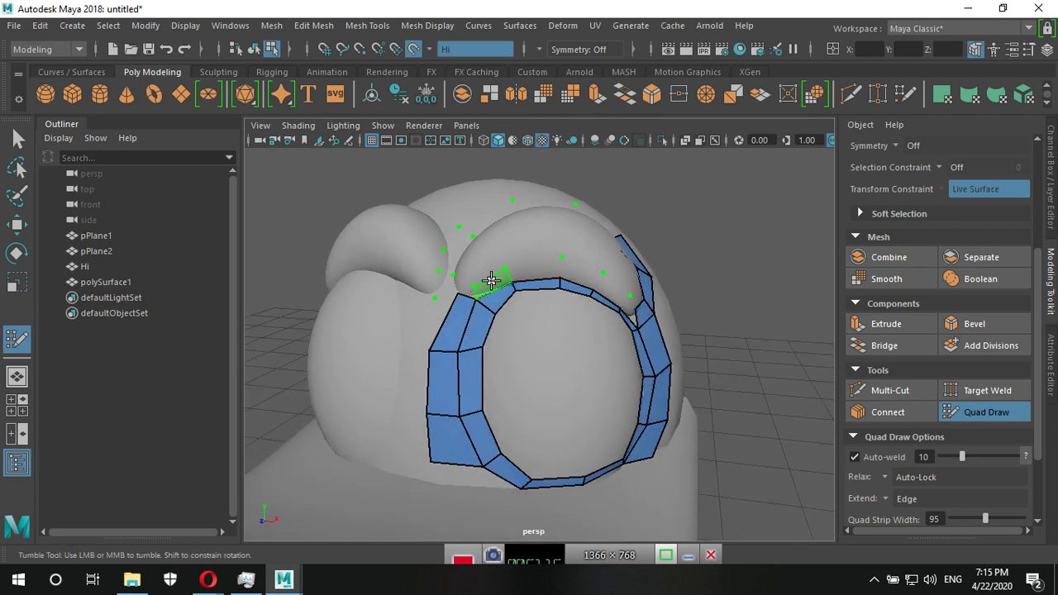
left_click(500, 279, "shift")
left_click(545, 271, "shift")
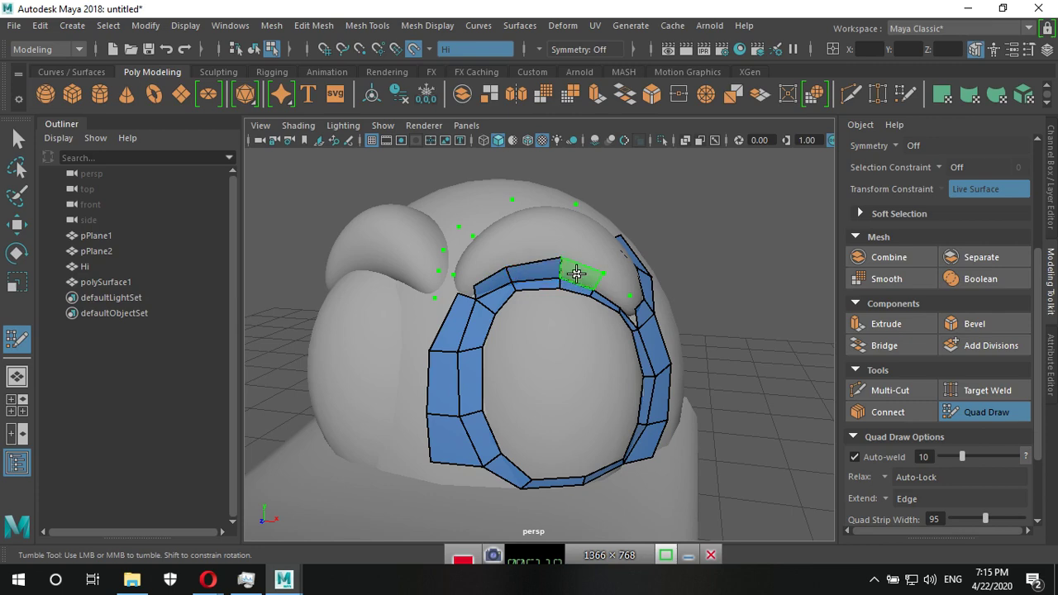
left_click(583, 275, "shift")
left_click(609, 287, "shift")
left_click_drag(609, 286, 579, 351, "alt")
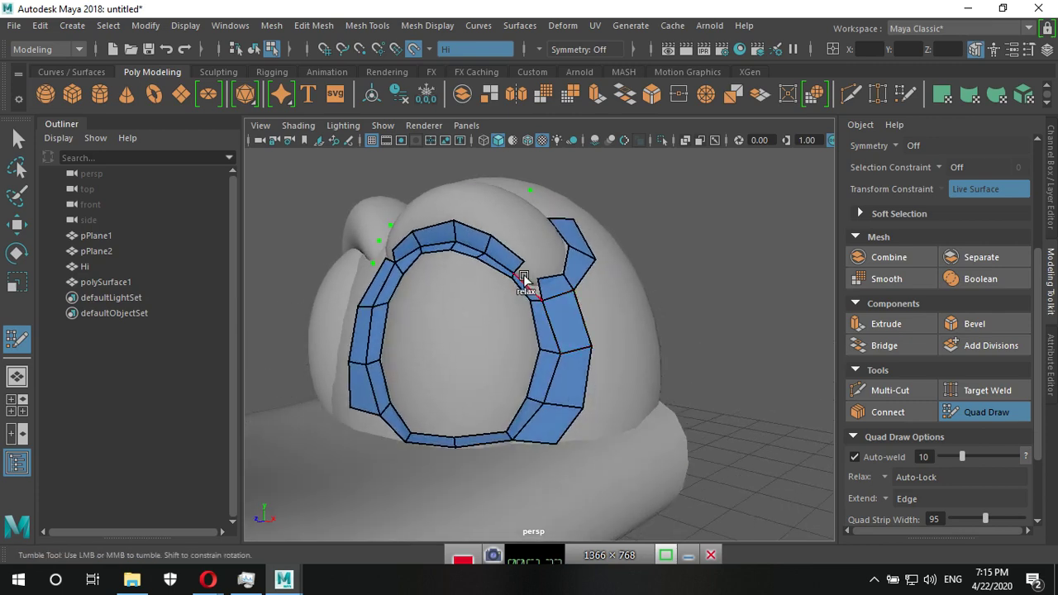
right_click_drag(537, 280, 533, 312, "alt")
mouse_move(533, 312)
left_mouse_down("alt")
mouse_move(571, 371)
mouse_move(626, 356)
mouse_move(504, 359)
mouse_move(559, 361)
left_mouse_up("alt")
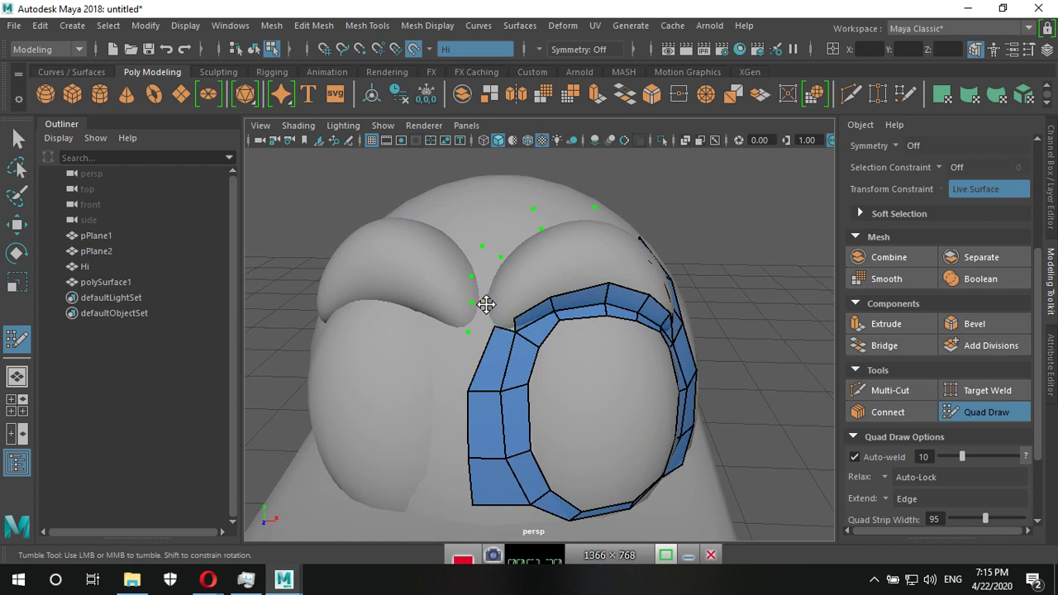
Add a guide point near the brow gap and reposition the strip's top-left corner vertices.
left_click(487, 300)
mouse_move(502, 320)
left_mouse_down()
mouse_move(492, 309)
mouse_move(369, 342)
mouse_move(562, 333)
left_mouse_up()
mouse_move(562, 333)
right_mouse_down("alt")
mouse_move(699, 328)
mouse_move(654, 255)
right_mouse_up("alt")
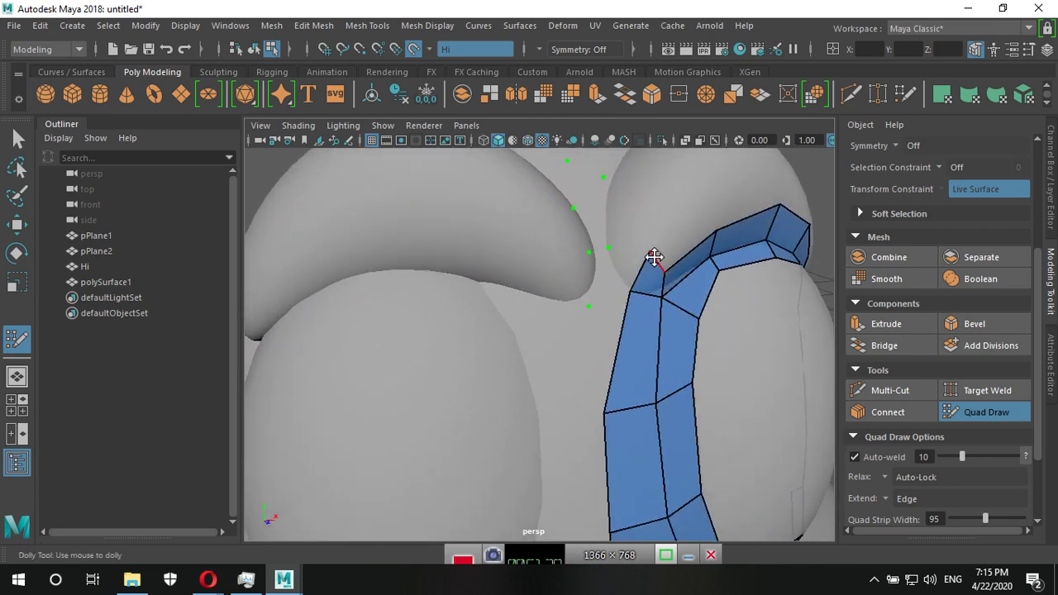
mouse_move(637, 266)
left_mouse_down()
mouse_move(633, 276)
mouse_move(667, 307)
mouse_move(666, 285)
left_mouse_up()
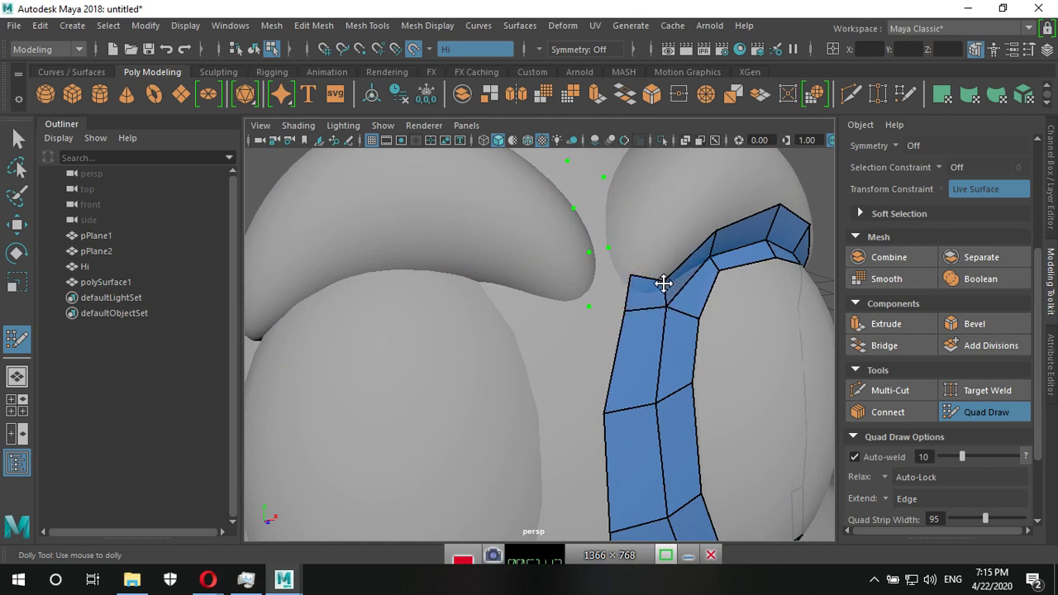
mouse_move(719, 319)
left_mouse_down("alt")
mouse_move(672, 316)
mouse_move(703, 356)
mouse_move(708, 336)
left_mouse_up("alt")
middle_click_drag(709, 335, 633, 361, "alt")
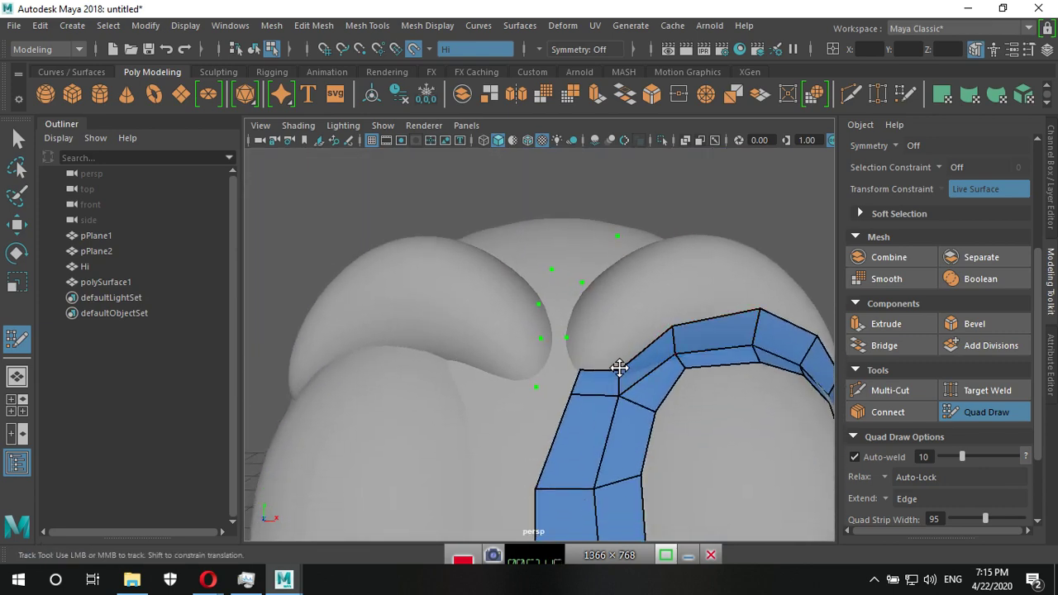
left_click_drag(581, 368, 583, 361)
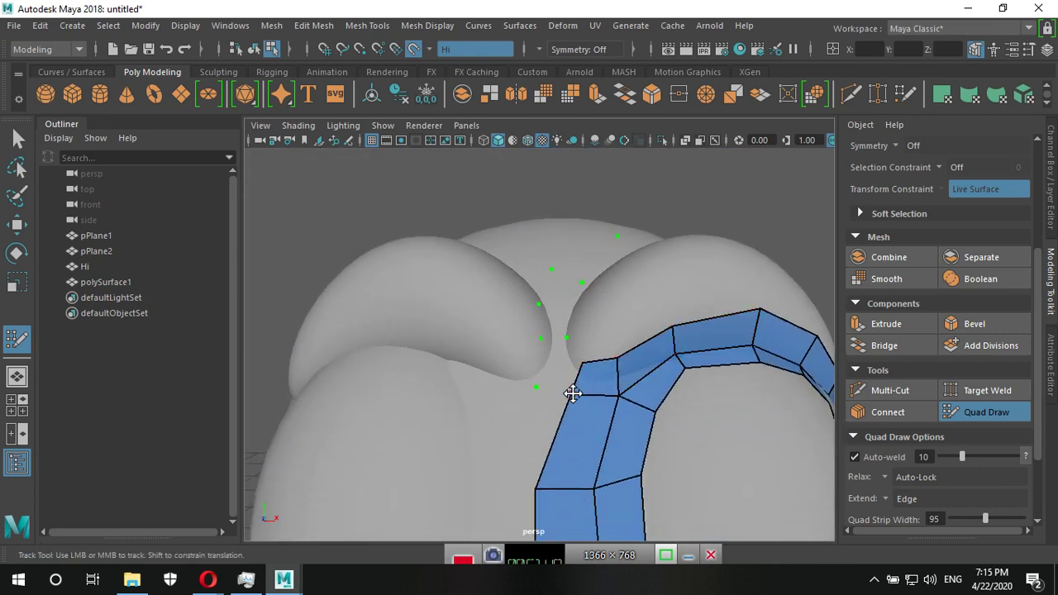
left_click_drag(615, 395, 618, 381)
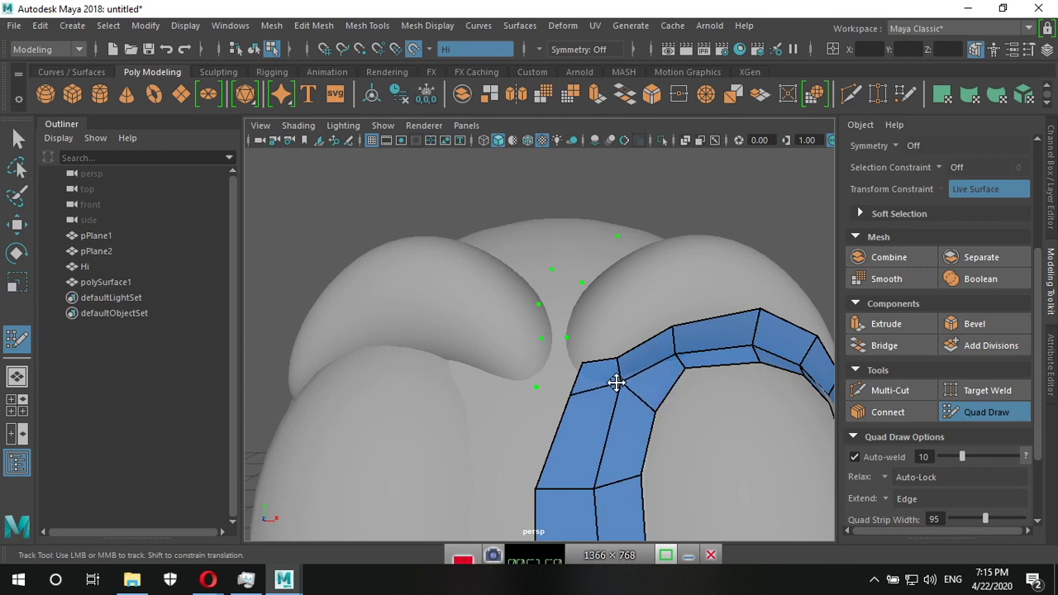
Place a guide point on the brow's edge and fill a new quad at the strip's top.
mouse_move(576, 338)
left_mouse_down("alt")
mouse_move(640, 372)
mouse_move(693, 309)
left_mouse_up("alt")
left_click(686, 313)
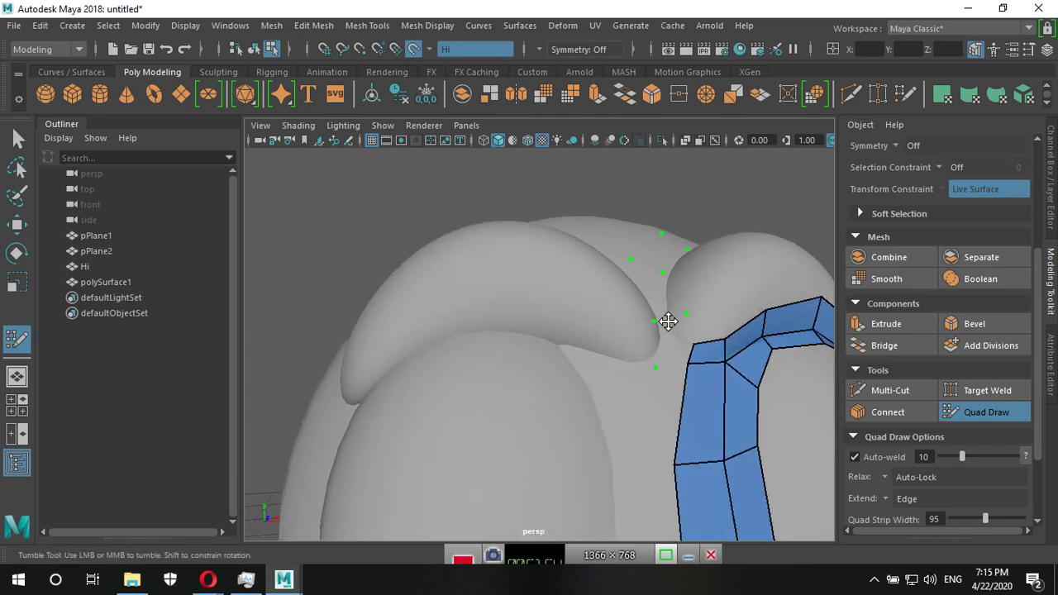
left_click(678, 339, "shift")
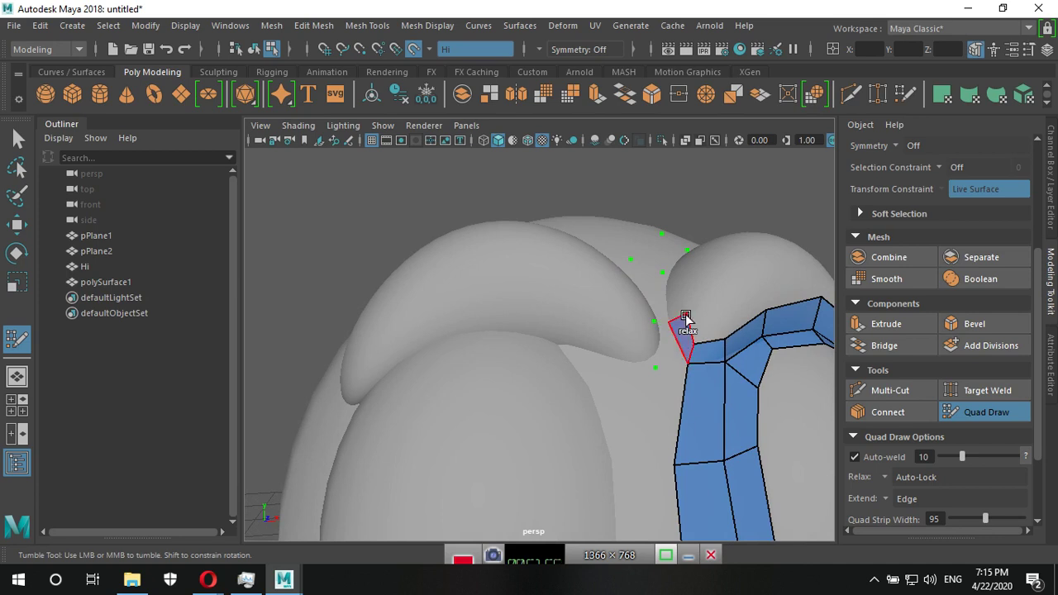
left_click_drag(762, 323, 735, 368, "alt")
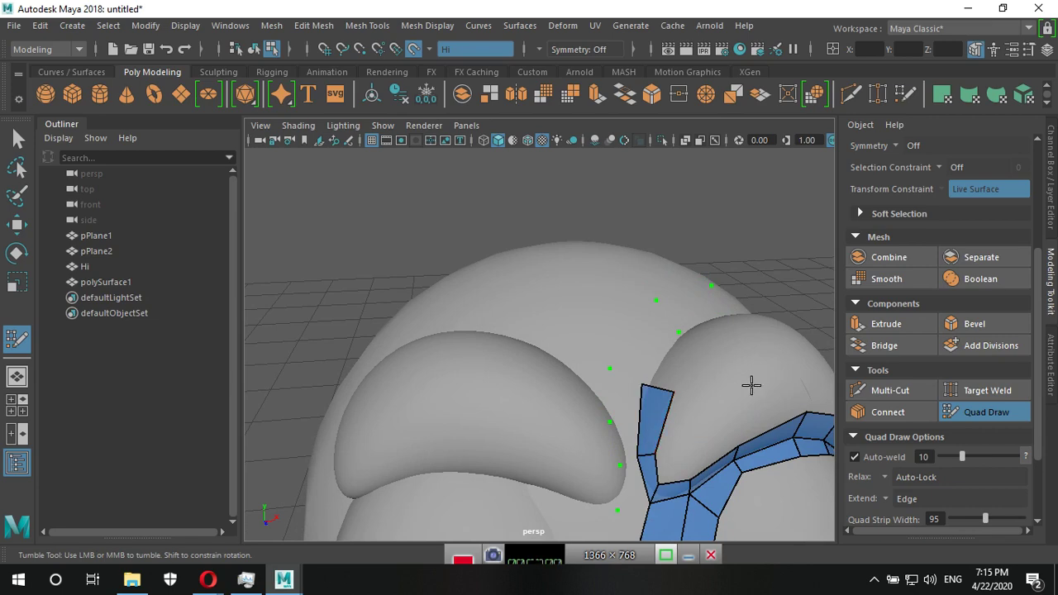
Drag the strip's top corner left to widen the quad arch over the eye ring toward the brow.
scroll(751, 382, "down", 5)
left_click_drag(751, 382, 661, 434, "alt")
scroll(613, 405, "up", 3)
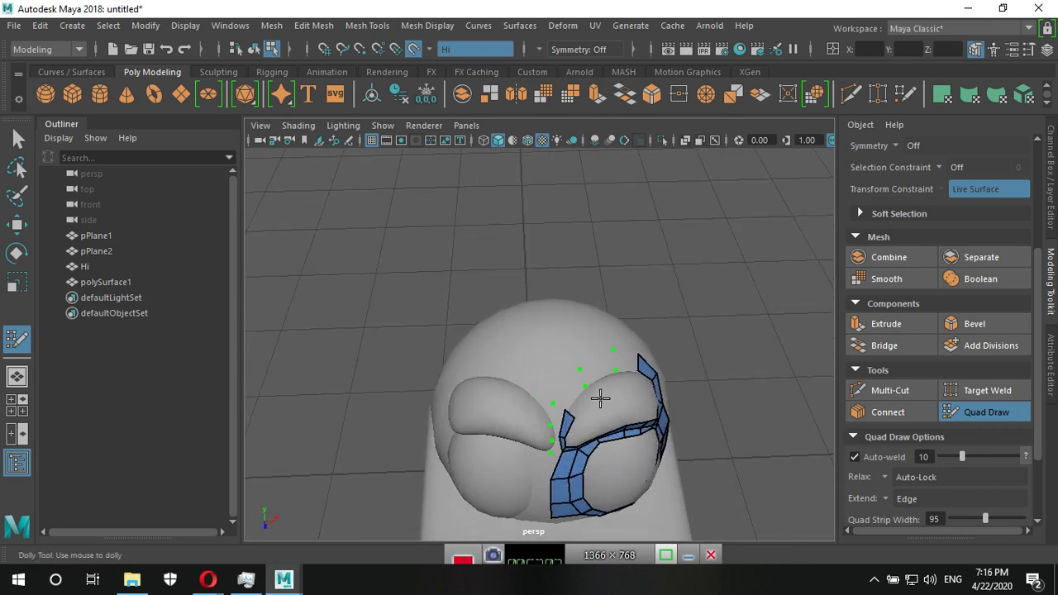
mouse_move(594, 395)
left_mouse_down("alt")
mouse_move(659, 384)
mouse_move(708, 392)
mouse_move(545, 378)
mouse_move(642, 389)
mouse_move(578, 405)
mouse_move(609, 362)
mouse_move(596, 338)
mouse_move(609, 314)
mouse_move(602, 306)
mouse_move(635, 338)
mouse_move(609, 322)
mouse_move(602, 356)
mouse_move(619, 402)
mouse_move(609, 427)
left_mouse_up("alt")
scroll(566, 379, "up", 1)
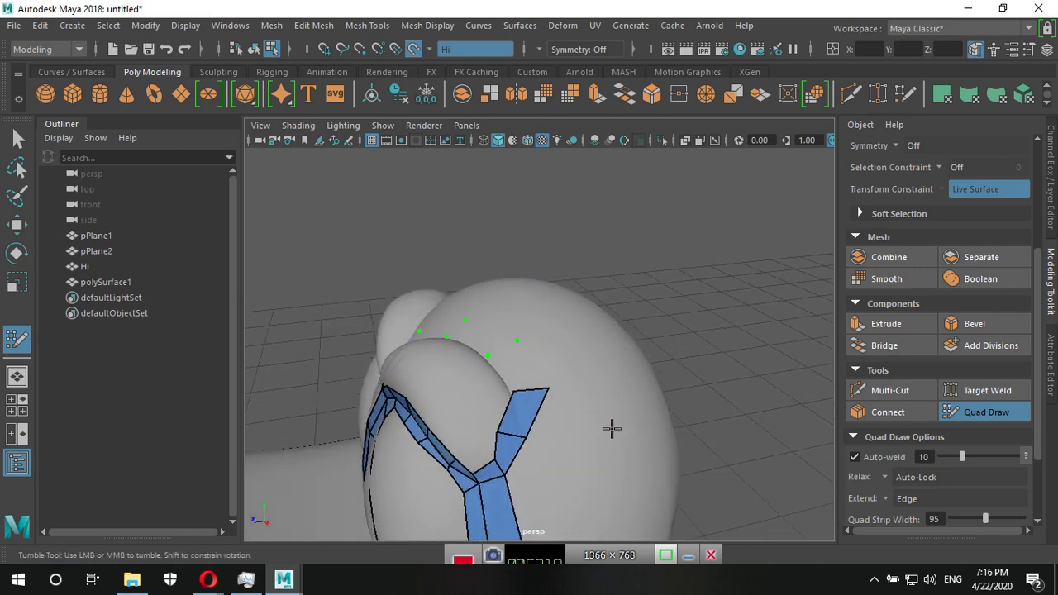
mouse_move(517, 395)
left_mouse_down()
mouse_move(489, 385)
mouse_move(518, 385)
mouse_move(559, 432)
mouse_move(588, 427)
mouse_move(559, 418)
mouse_move(595, 418)
left_mouse_up()
mouse_move(685, 424)
left_mouse_down("alt")
mouse_move(727, 436)
mouse_move(611, 415)
mouse_move(652, 416)
mouse_move(661, 435)
left_mouse_up("alt")
scroll(612, 416, "up", 3)
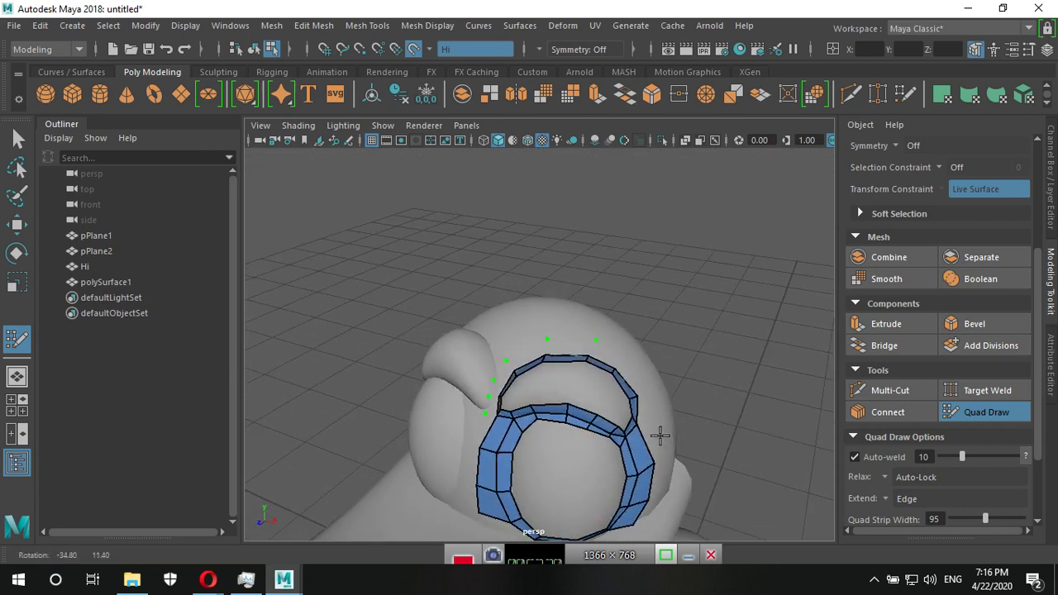
mouse_move(557, 380)
left_mouse_down("alt")
mouse_move(613, 392)
mouse_move(556, 385)
left_mouse_up("alt")
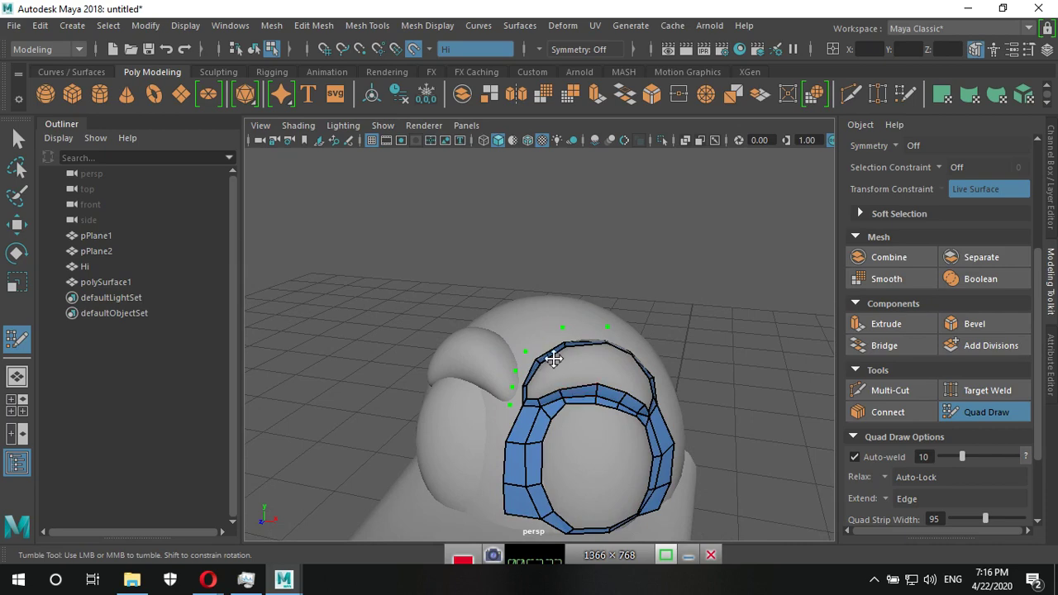
mouse_move(633, 396)
left_mouse_down("alt")
mouse_move(609, 397)
mouse_move(631, 397)
left_mouse_up("alt")
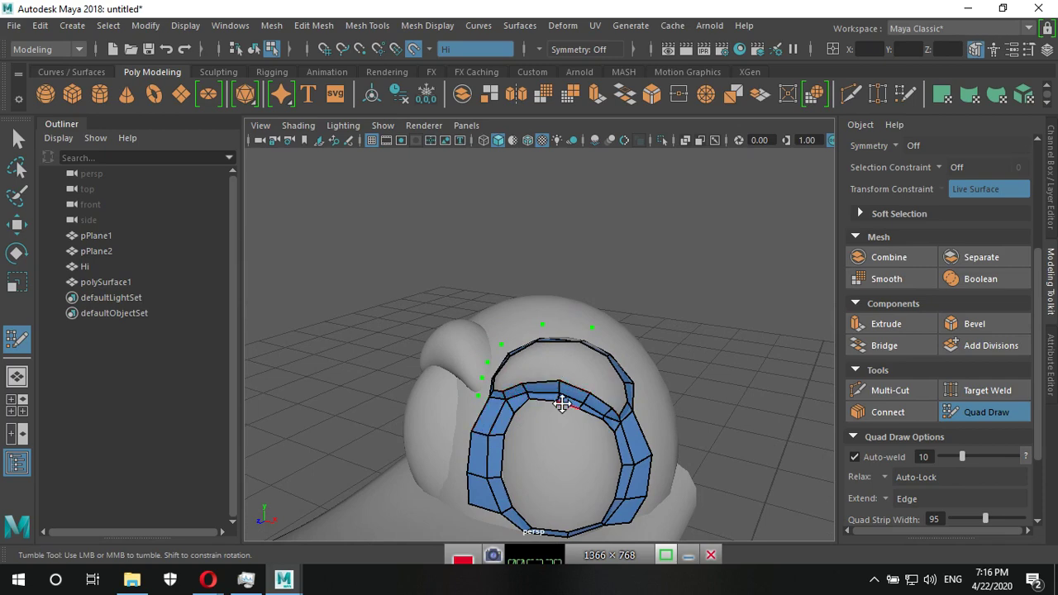
left_click_drag(562, 402, 552, 422, "alt")
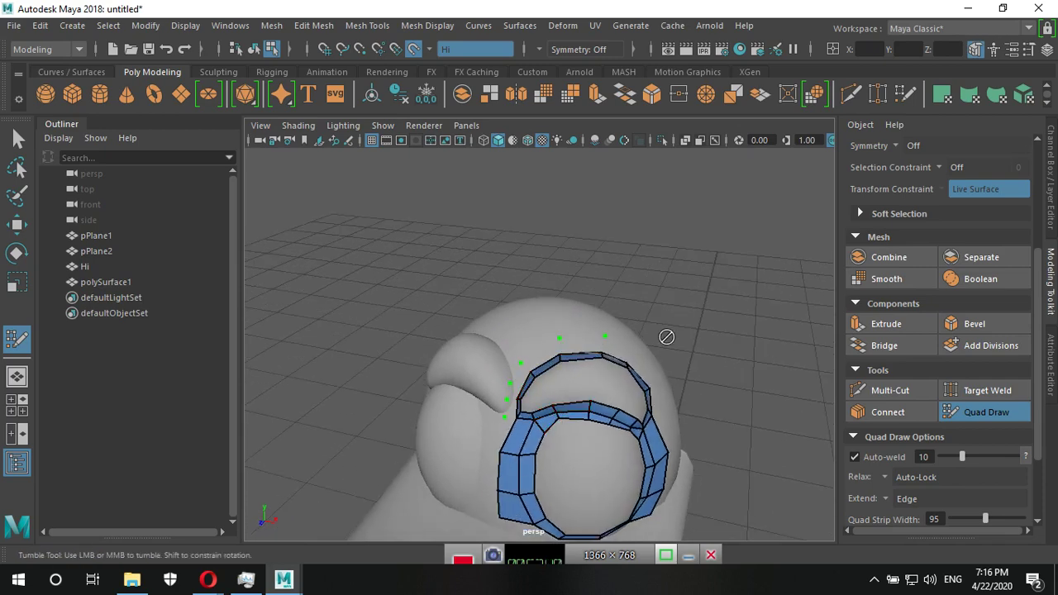
mouse_move(623, 450)
left_mouse_down("alt")
mouse_move(595, 432)
mouse_move(590, 395)
mouse_move(570, 399)
mouse_move(579, 397)
mouse_move(562, 386)
mouse_move(581, 425)
mouse_move(552, 390)
left_mouse_up("alt")
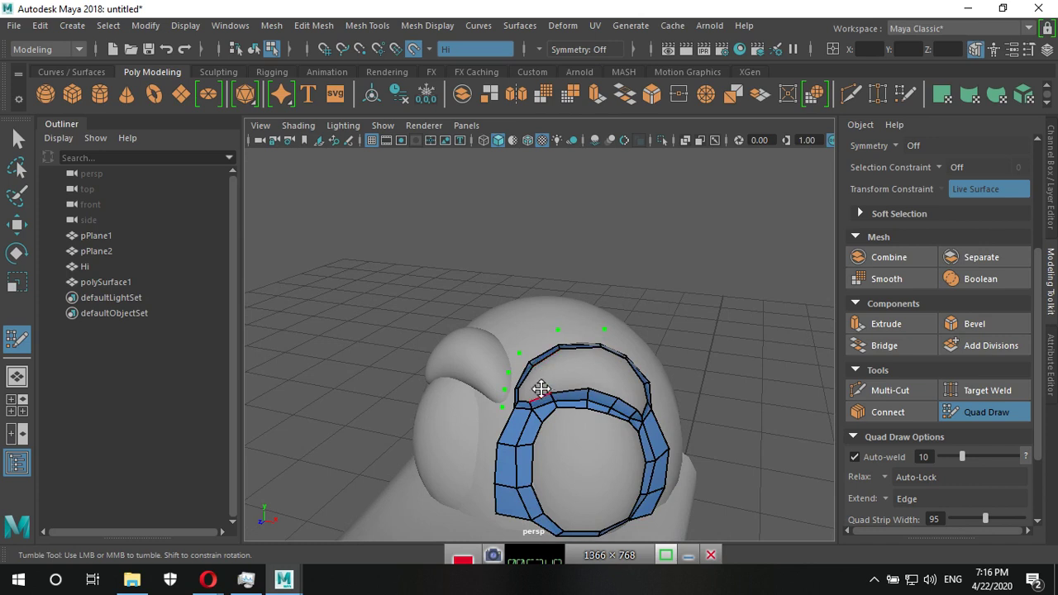
Add two guide dots on the head and fill quads at the brow strip's left end and top.
mouse_move(530, 389)
right_mouse_down("alt")
mouse_move(628, 397)
mouse_move(523, 411)
right_mouse_up("alt")
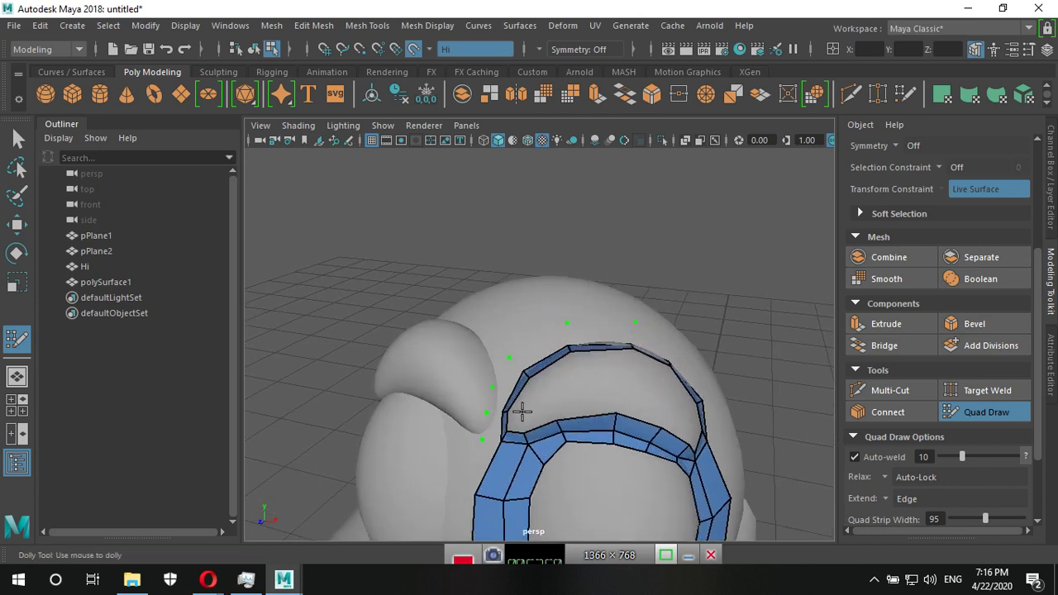
left_click(522, 411)
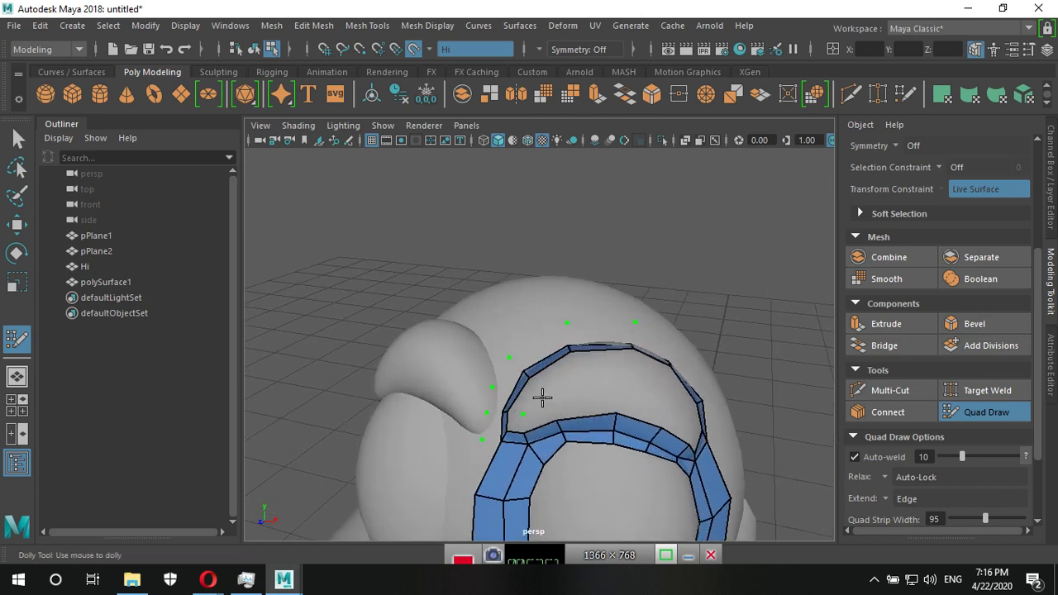
left_click(609, 380)
left_click(531, 403, "shift")
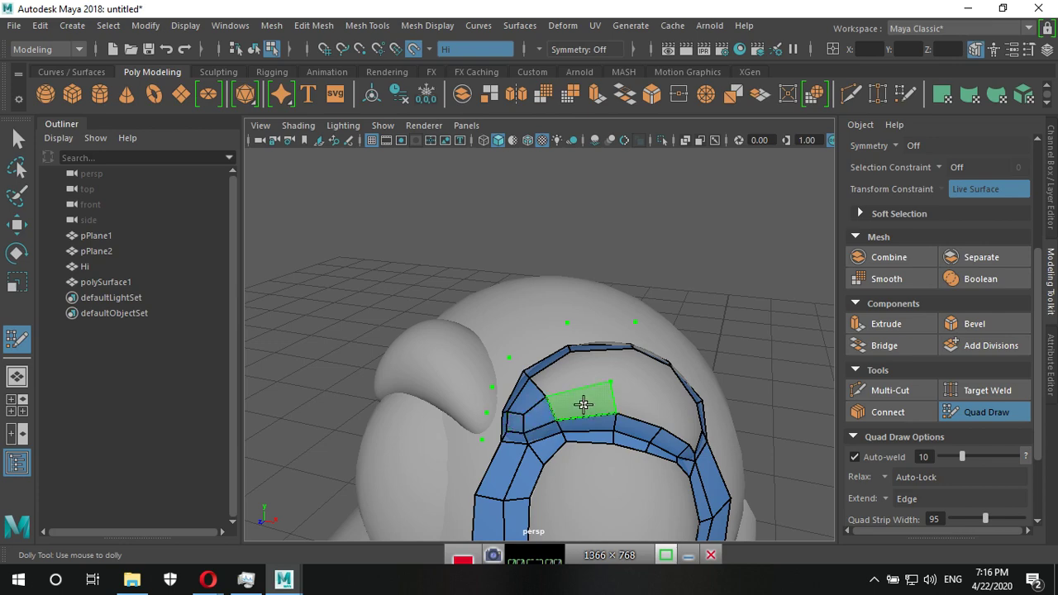
left_click(583, 402, "shift")
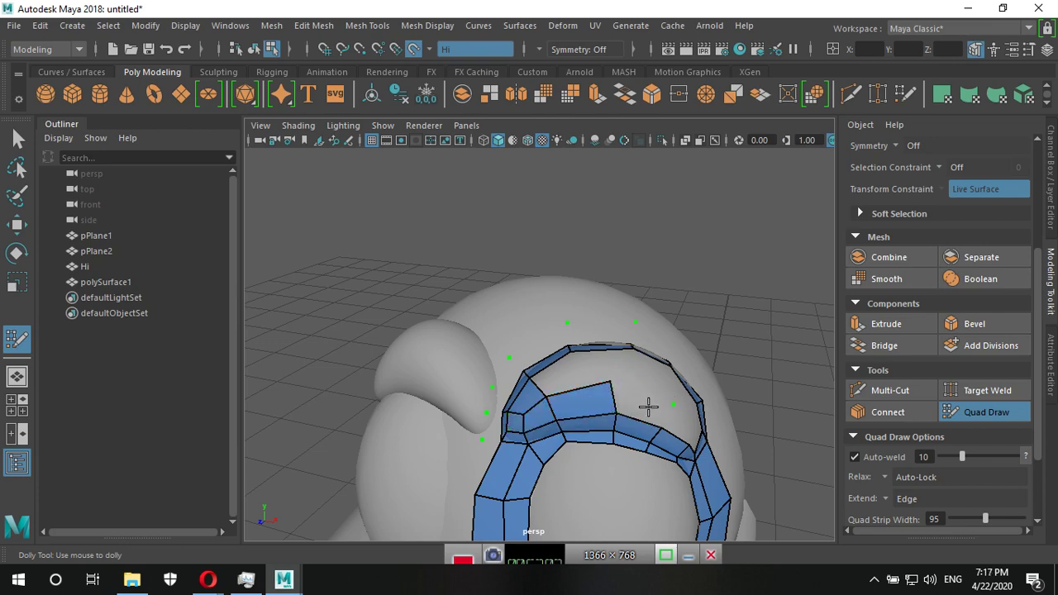
left_click_drag(653, 407, 585, 421, "alt")
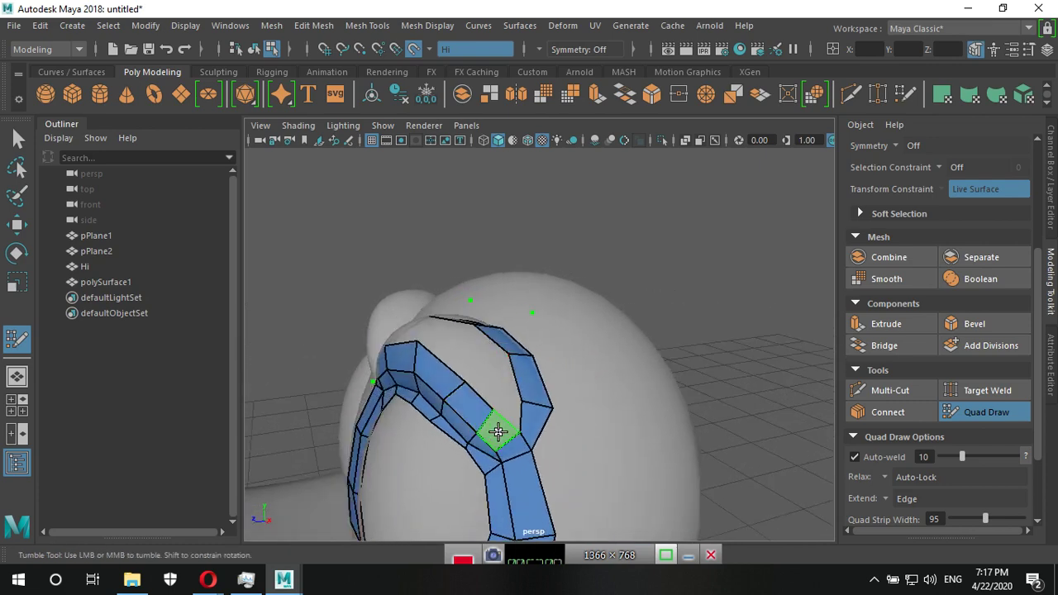
mouse_move(510, 416)
left_mouse_down("alt")
mouse_move(520, 430)
mouse_move(720, 479)
mouse_move(628, 444)
mouse_move(544, 435)
mouse_move(515, 406)
left_mouse_up("alt")
mouse_move(630, 413)
left_mouse_down("alt")
mouse_move(503, 427)
mouse_move(431, 413)
left_mouse_up("alt")
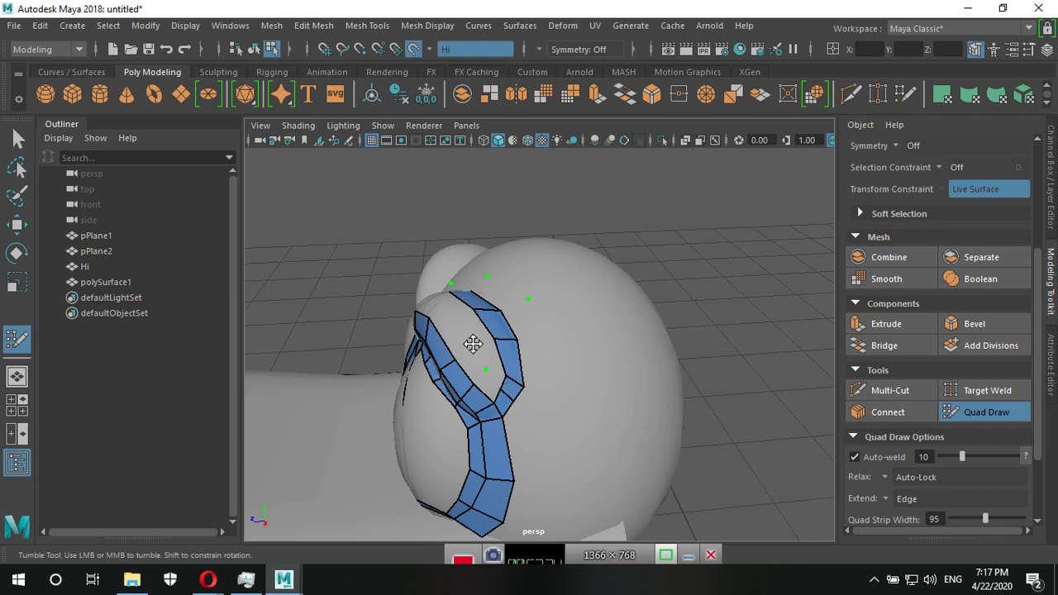
mouse_move(472, 343)
left_mouse_down("alt")
mouse_move(584, 371)
mouse_move(498, 350)
left_mouse_up("alt")
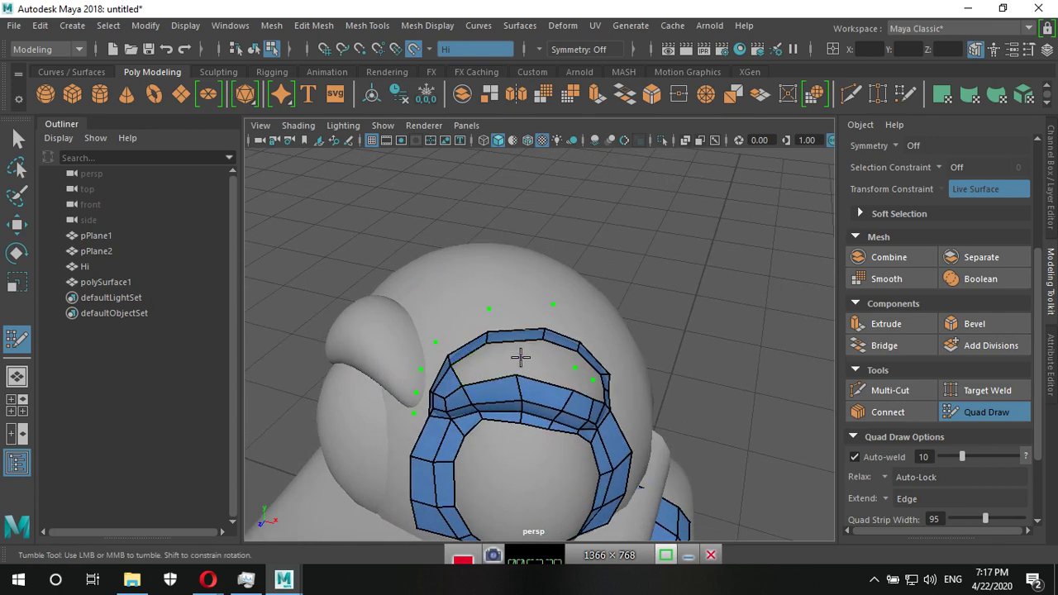
mouse_move(485, 406)
left_mouse_down("alt")
mouse_move(466, 361)
mouse_move(490, 406)
mouse_move(575, 383)
mouse_move(537, 365)
left_mouse_up("alt")
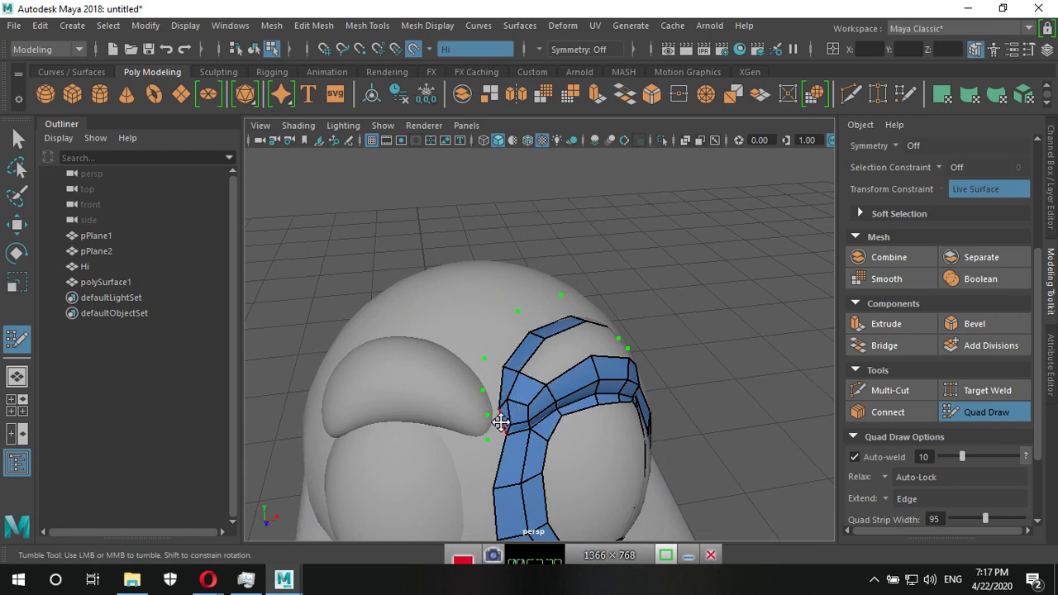
right_click_drag(500, 422, 585, 421, "alt")
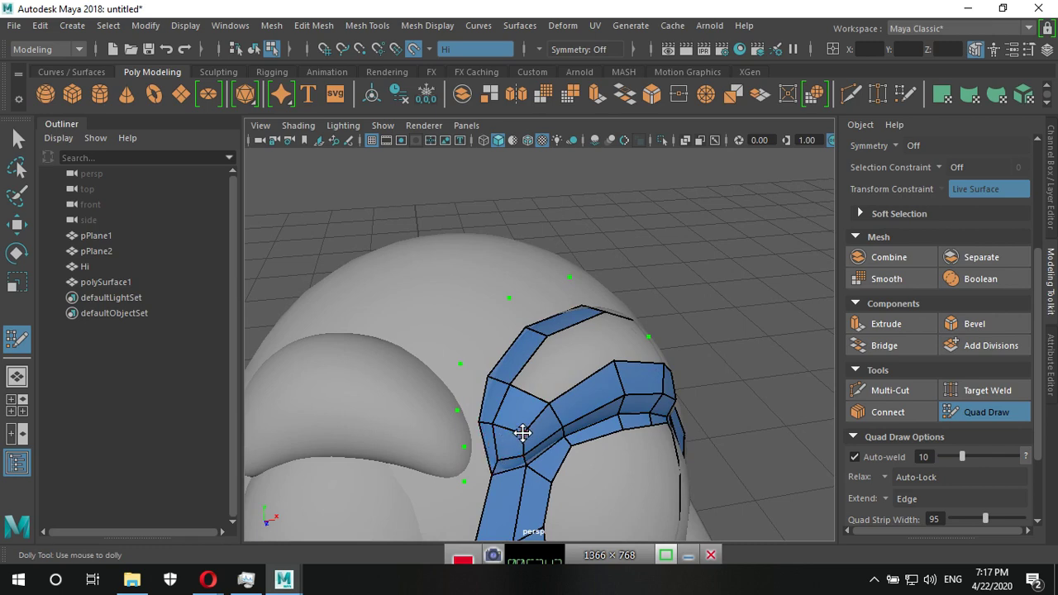
scroll(489, 441, "down", 5)
Commit the previewed gap above the eye ring as a new quad.
left_click_drag(654, 394, 516, 421, "alt")
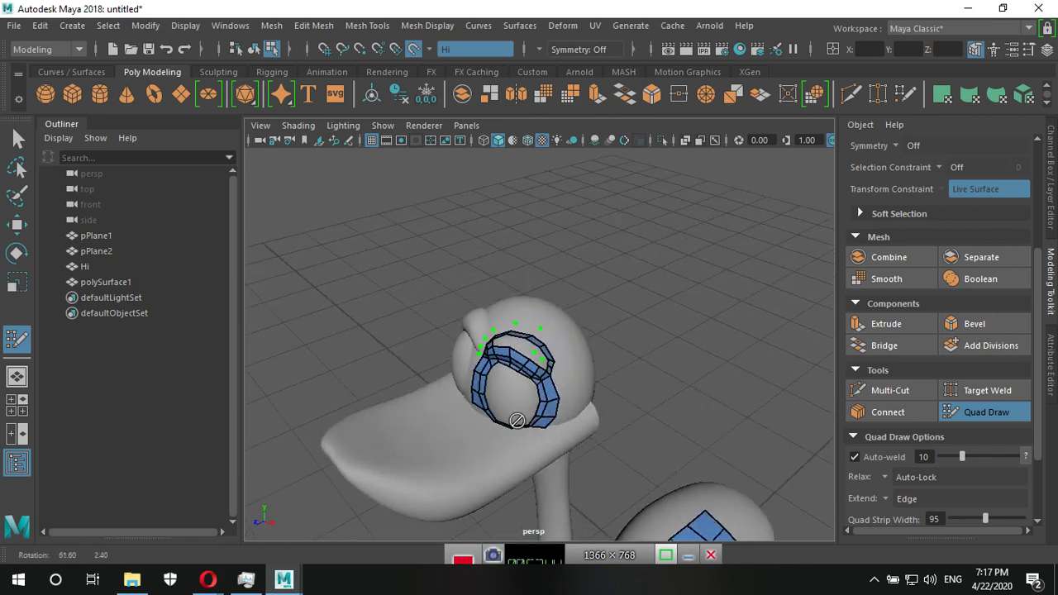
scroll(529, 413, "up", 5)
left_click_drag(595, 413, 590, 403, "alt")
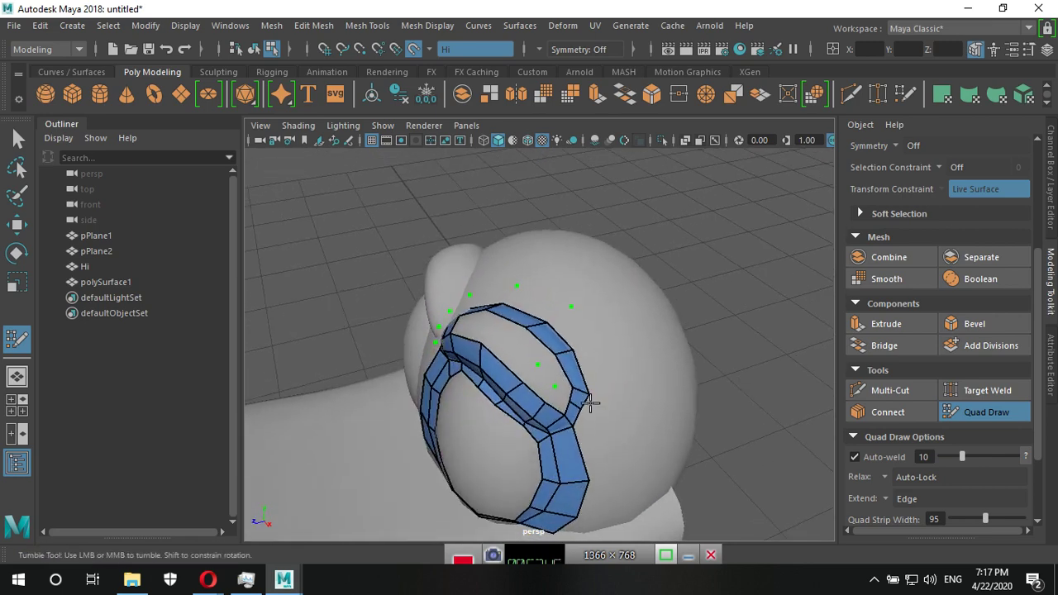
left_click(538, 380, "shift")
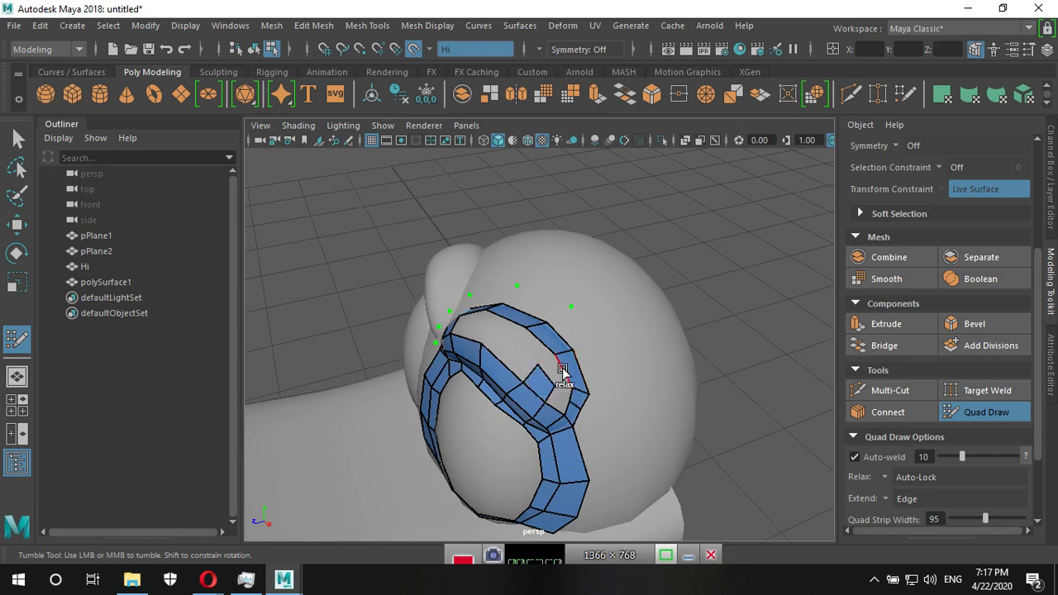
Smooth the strip's top edge and insert an edge loop across the strip.
mouse_move(552, 376)
right_mouse_down("alt")
mouse_move(578, 385)
mouse_move(557, 383)
right_mouse_up("alt")
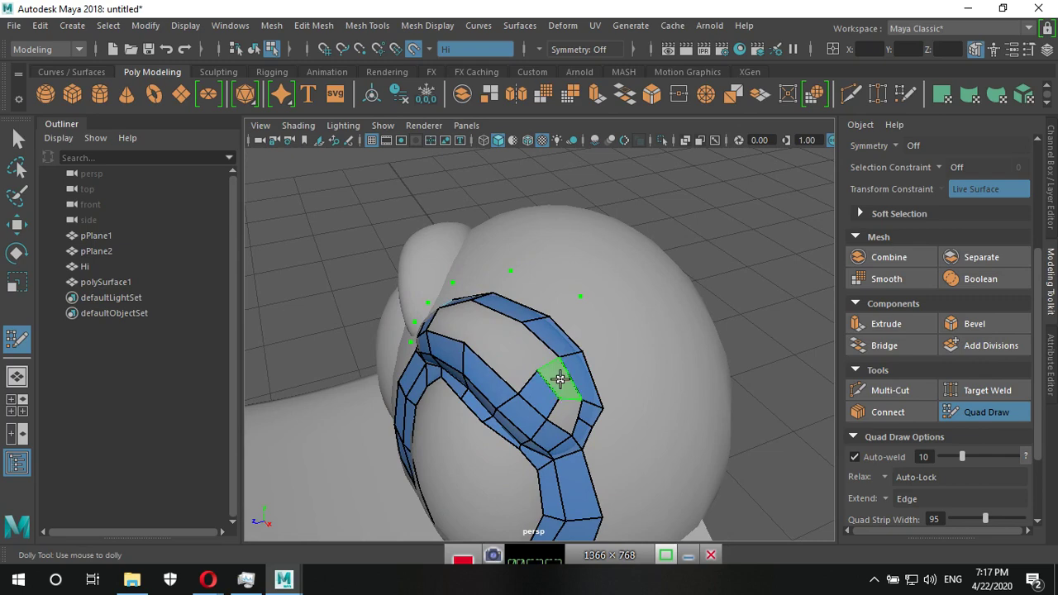
mouse_move(560, 379)
left_mouse_down("alt")
mouse_move(630, 394)
mouse_move(579, 418)
mouse_move(647, 415)
mouse_move(614, 437)
left_mouse_up("alt")
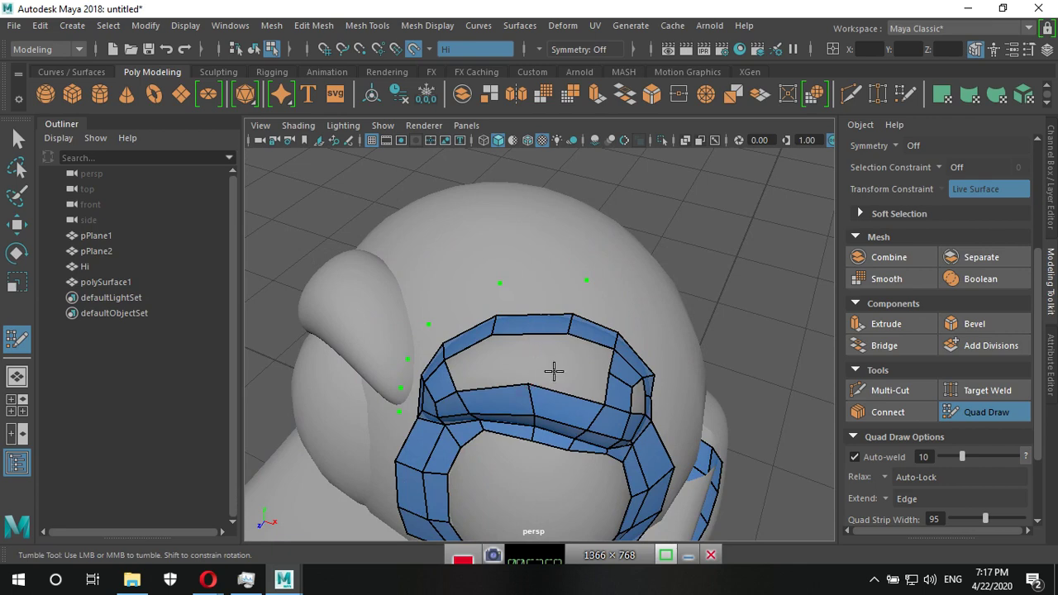
mouse_move(574, 386)
left_mouse_down("alt")
mouse_move(602, 389)
mouse_move(586, 350)
mouse_move(564, 361)
mouse_move(542, 330)
left_mouse_up("alt")
mouse_move(573, 372)
left_mouse_down("alt")
mouse_move(515, 366)
mouse_move(571, 388)
left_mouse_up("alt")
left_click_drag(553, 343, 488, 361)
left_click(544, 353, "ctrl")
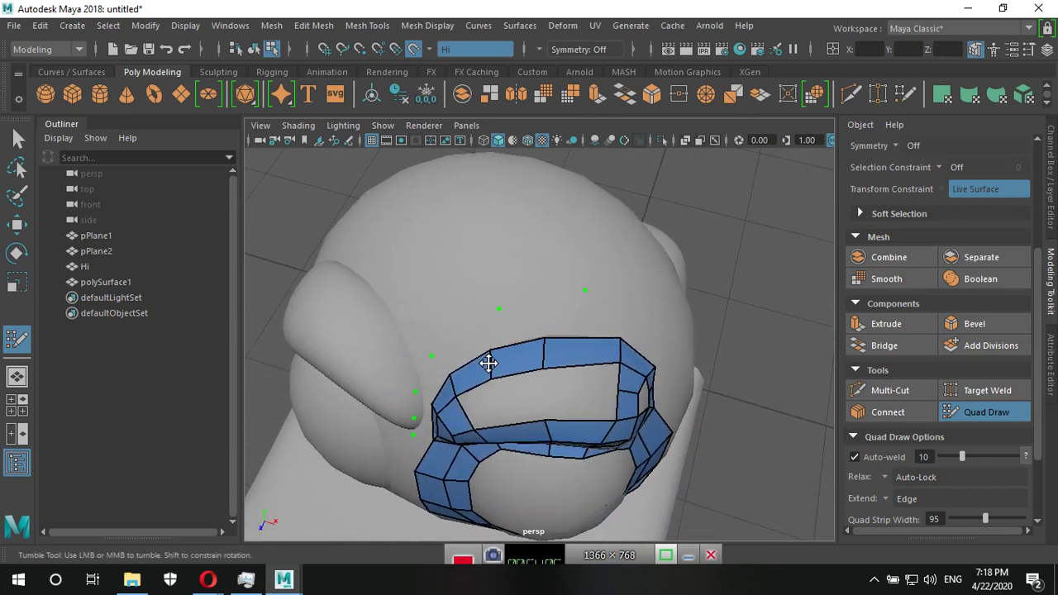
Relax the strip's top vertices and fill its middle and left gaps with quads.
mouse_move(576, 397)
left_mouse_down("alt")
mouse_move(529, 427)
mouse_move(577, 301)
mouse_move(573, 397)
left_mouse_up("alt")
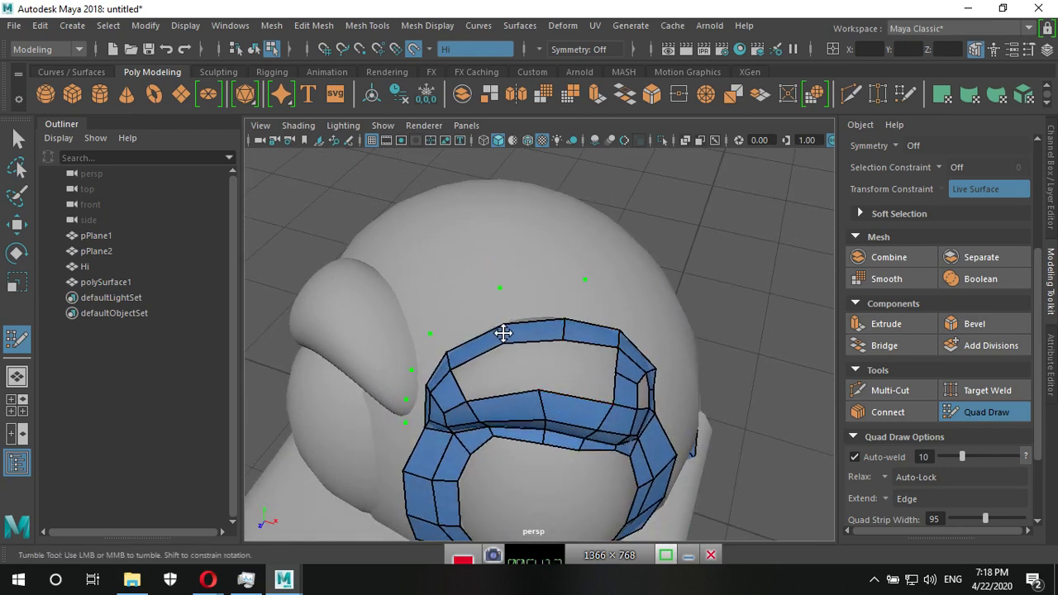
left_click_drag(503, 333, 571, 373, "alt")
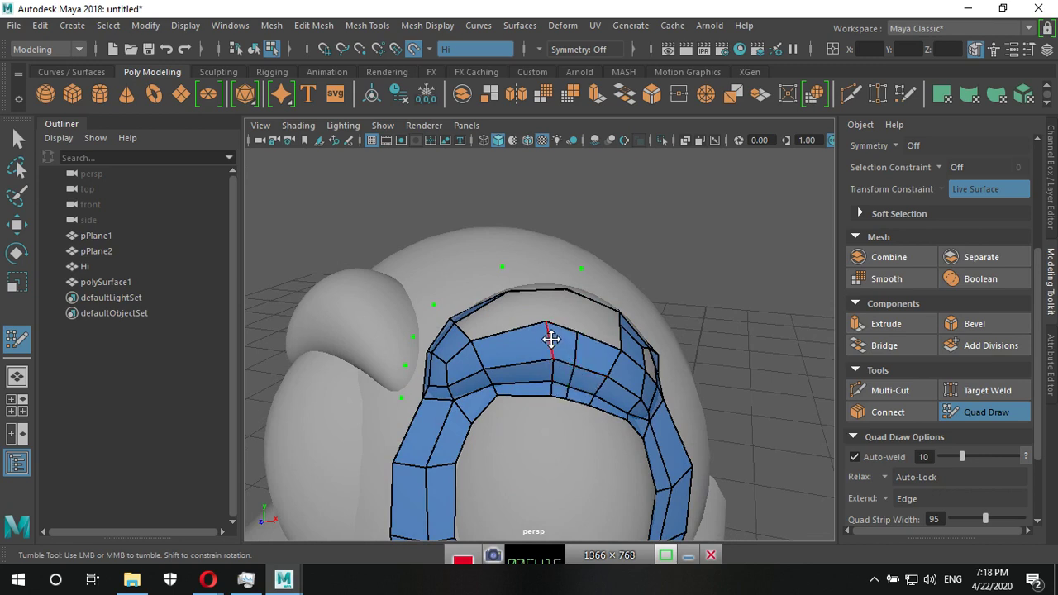
mouse_move(538, 336)
left_mouse_down()
mouse_move(552, 389)
mouse_move(619, 385)
mouse_move(493, 342)
left_mouse_up()
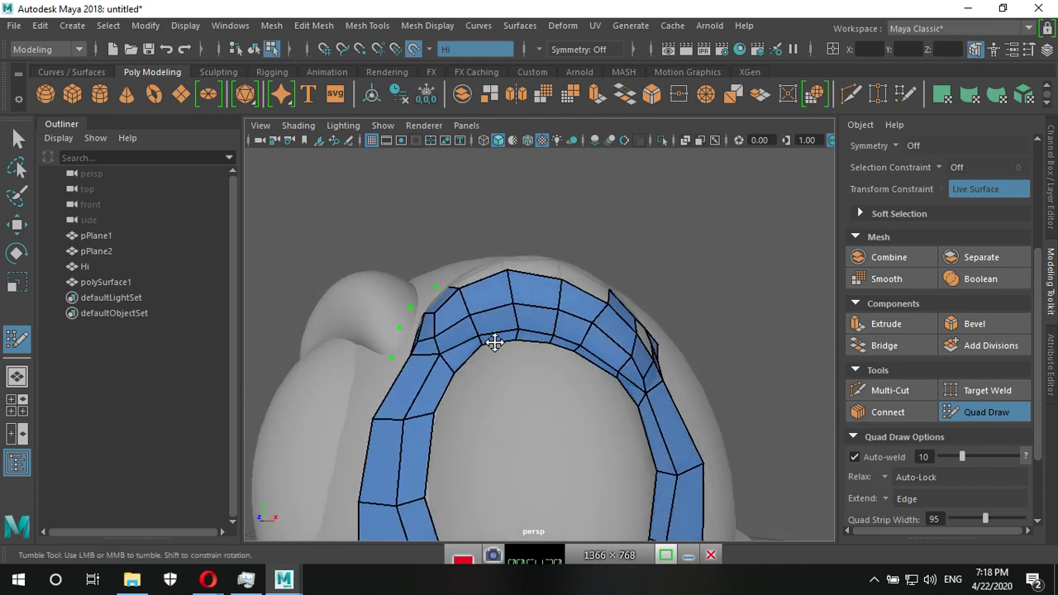
left_click_drag(654, 338, 579, 378, "alt")
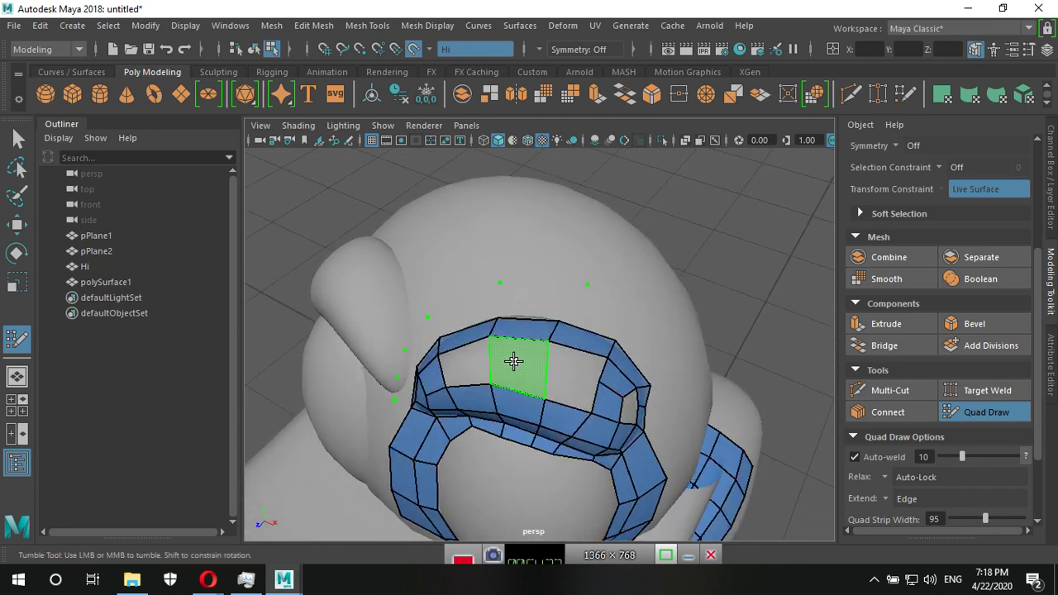
left_click(513, 361, "shift")
left_click(480, 360, "shift")
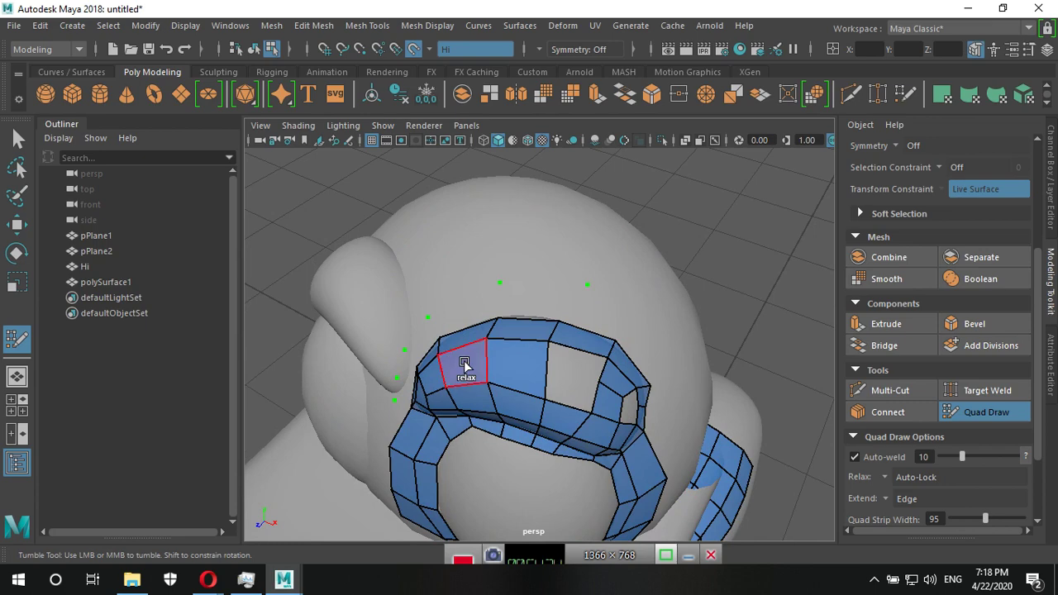
Fill the hole inside the eye ring, then delete the unwanted quad.
left_click_drag(597, 411, 551, 419, "alt")
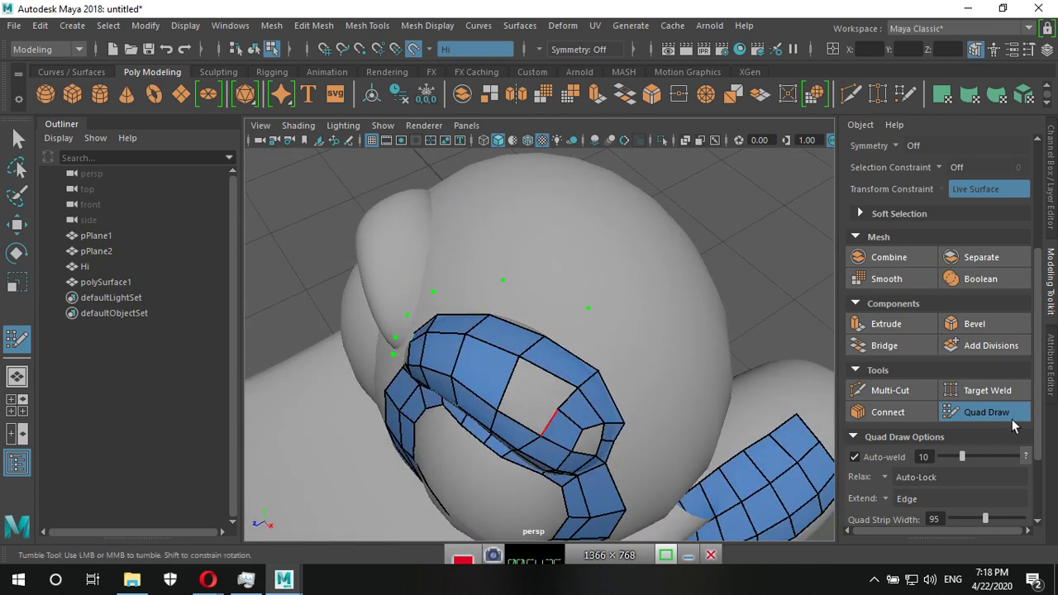
left_click_drag(654, 427, 708, 399, "alt")
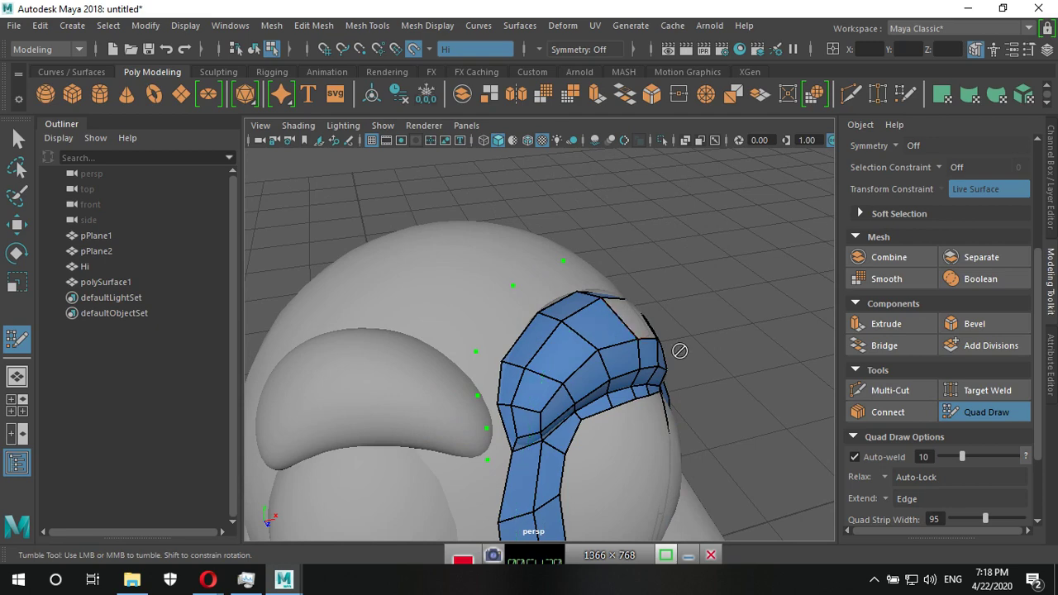
mouse_move(680, 350)
left_mouse_down("alt")
mouse_move(488, 423)
mouse_move(732, 323)
mouse_move(696, 357)
left_mouse_up("alt")
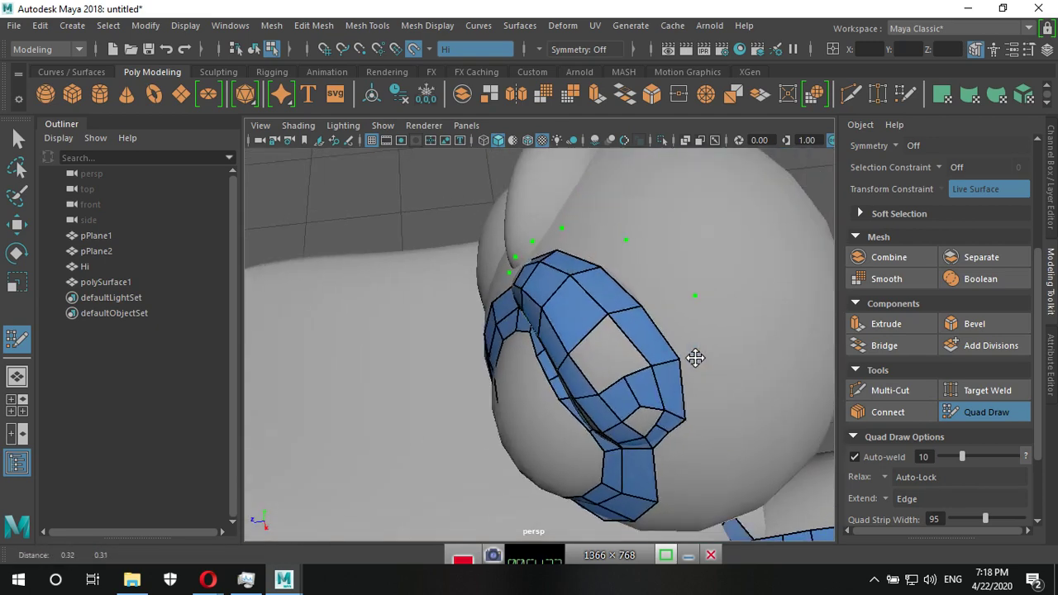
middle_click_drag(696, 357, 618, 408, "alt")
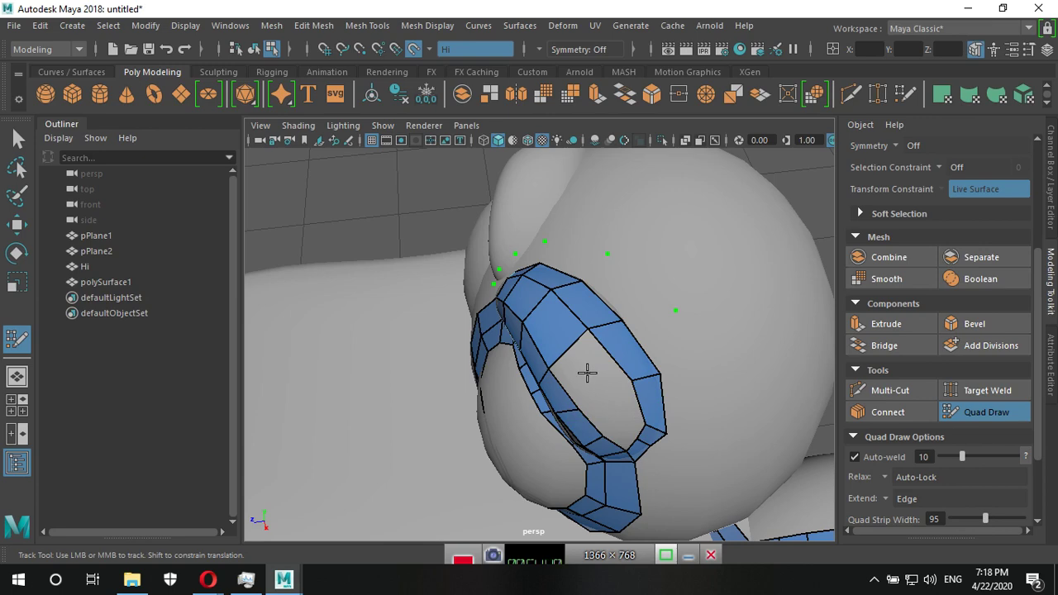
left_click(596, 389, "shift")
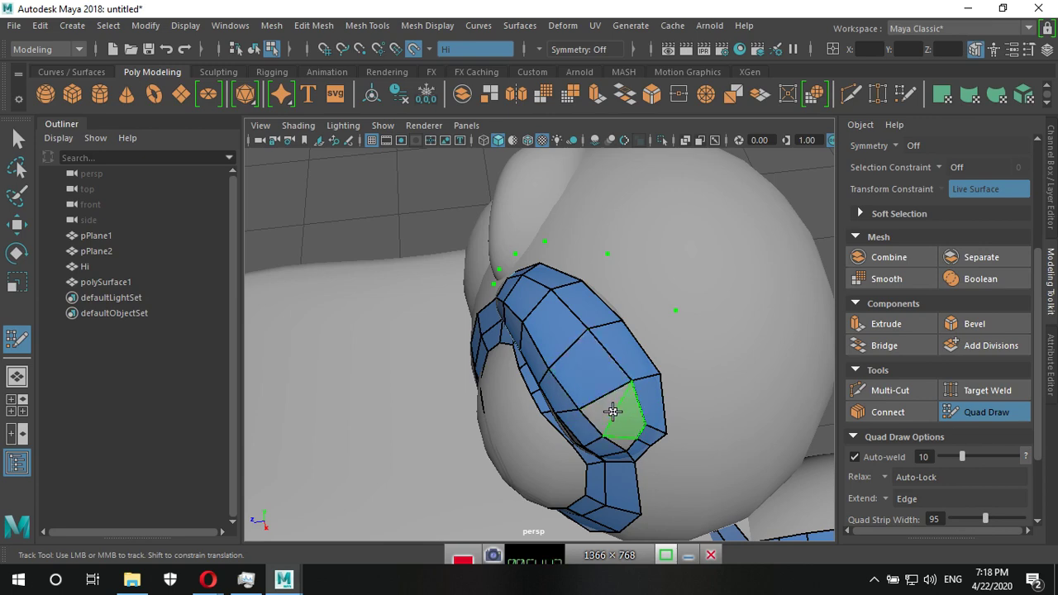
left_click(609, 406, "ctrl+shift")
Place a guide dot and extend the eye-ring patch upward with three more quads.
left_click_drag(676, 449, 675, 406, "alt")
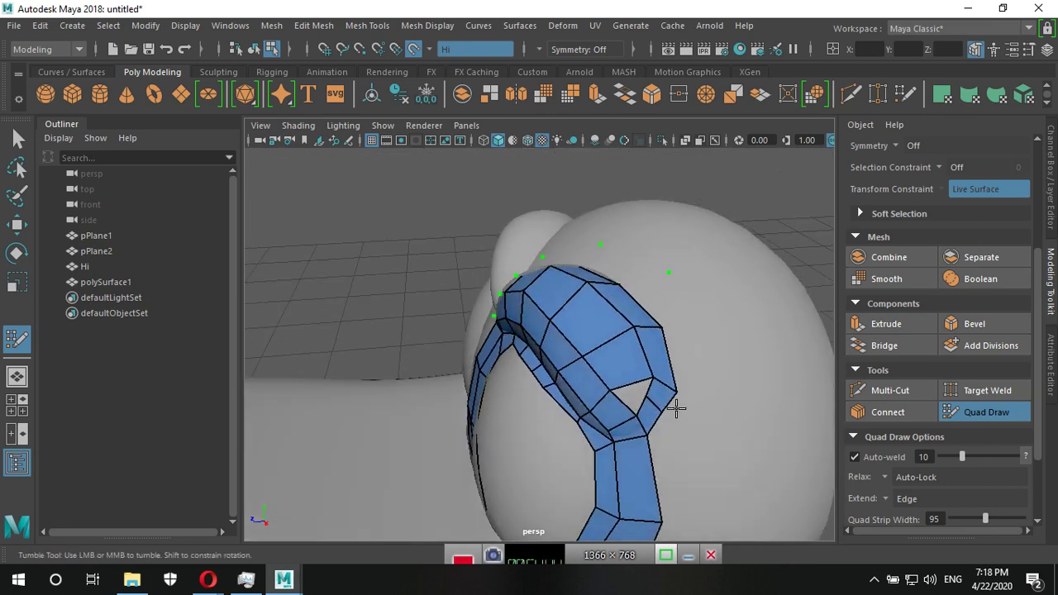
mouse_move(675, 406)
right_mouse_down("alt")
mouse_move(745, 410)
mouse_move(642, 406)
right_mouse_up("alt")
mouse_move(642, 406)
left_mouse_down("alt")
mouse_move(675, 463)
mouse_move(661, 424)
mouse_move(672, 432)
mouse_move(682, 388)
left_mouse_up("alt")
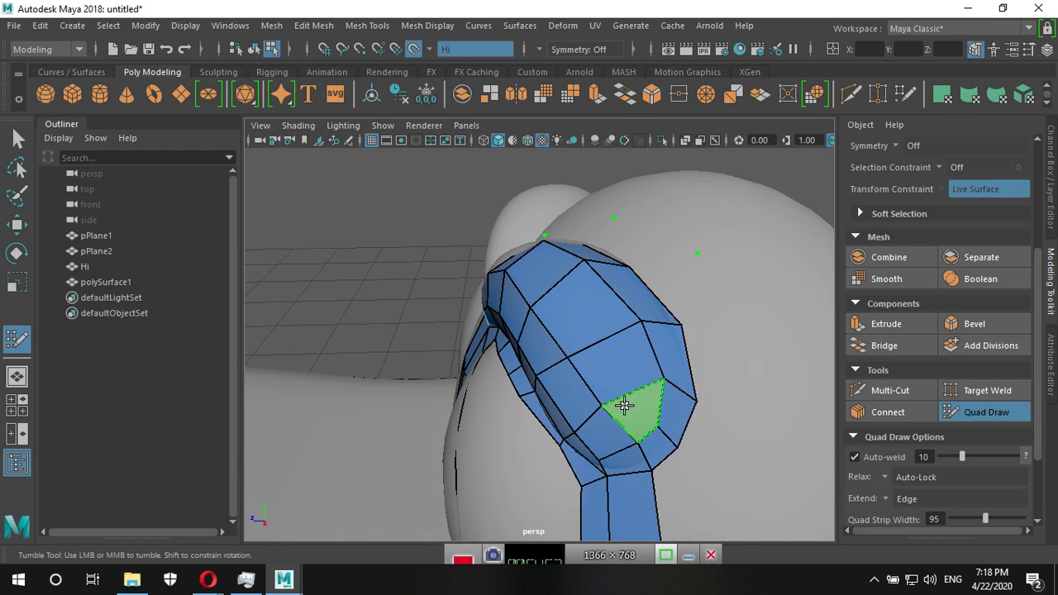
right_click_drag(734, 420, 614, 432, "alt")
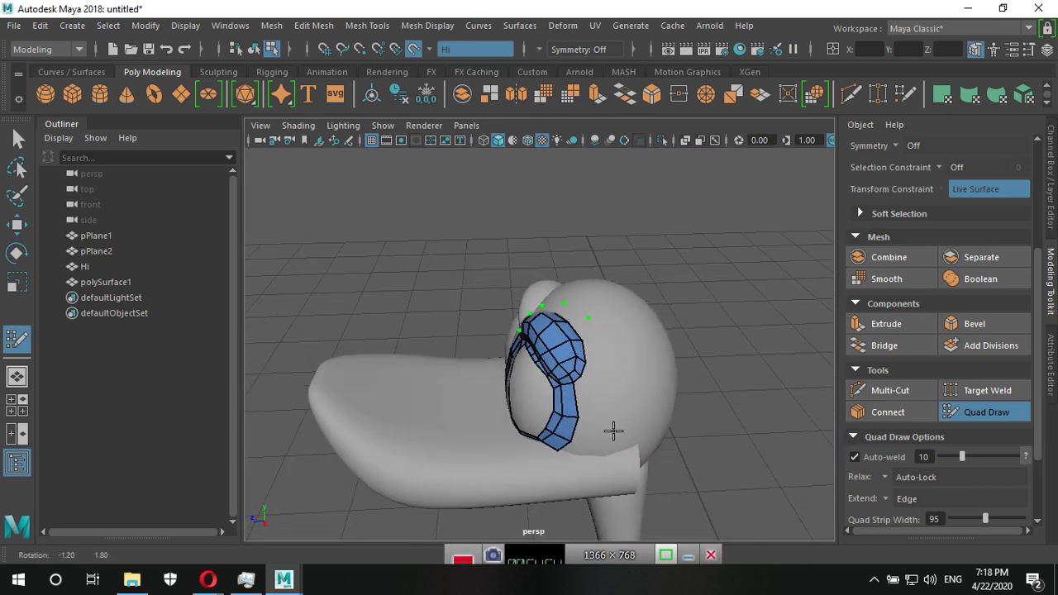
mouse_move(614, 433)
left_mouse_down("alt")
mouse_move(746, 426)
mouse_move(606, 413)
mouse_move(619, 420)
mouse_move(579, 334)
left_mouse_up("alt")
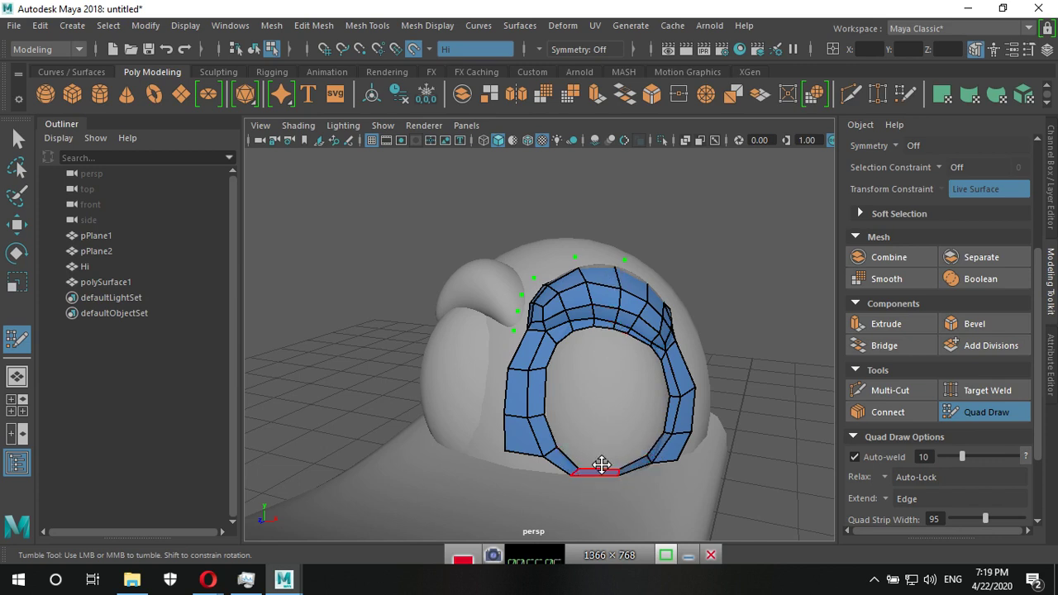
mouse_move(601, 421)
left_mouse_down("alt")
mouse_move(538, 448)
mouse_move(674, 401)
left_mouse_up("alt")
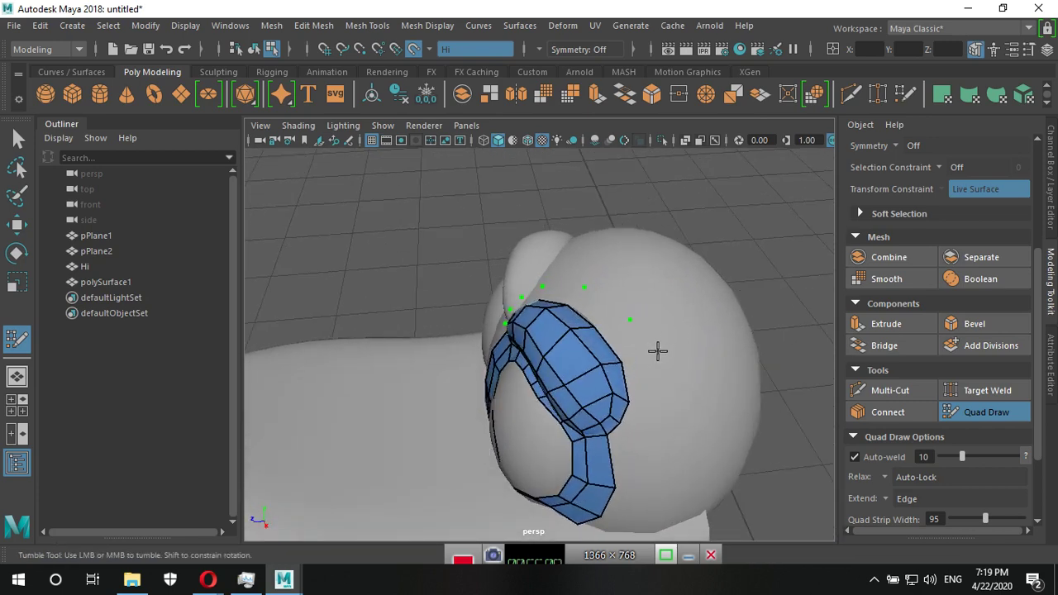
left_click(662, 403)
left_click(643, 360, "shift")
left_click(622, 323, "shift")
left_click(583, 297, "shift")
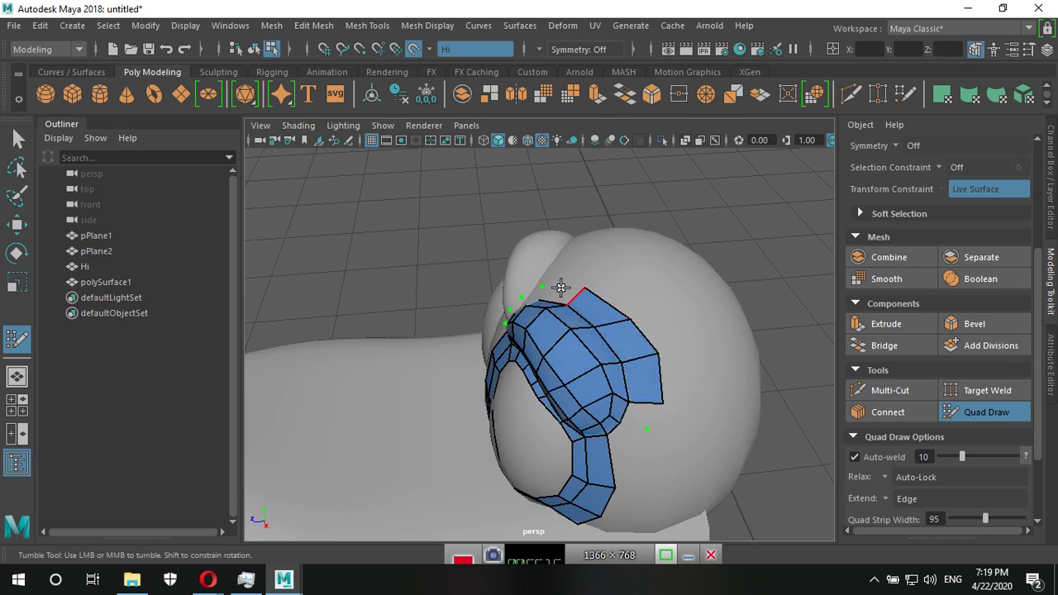
mouse_move(609, 354)
left_mouse_down("alt")
mouse_move(505, 359)
mouse_move(604, 359)
mouse_move(471, 383)
mouse_move(677, 366)
left_mouse_up("alt")
Orbit and zoom around the bird to frame the head, foot and side of the beak.
middle_click_drag(678, 366, 523, 289, "alt")
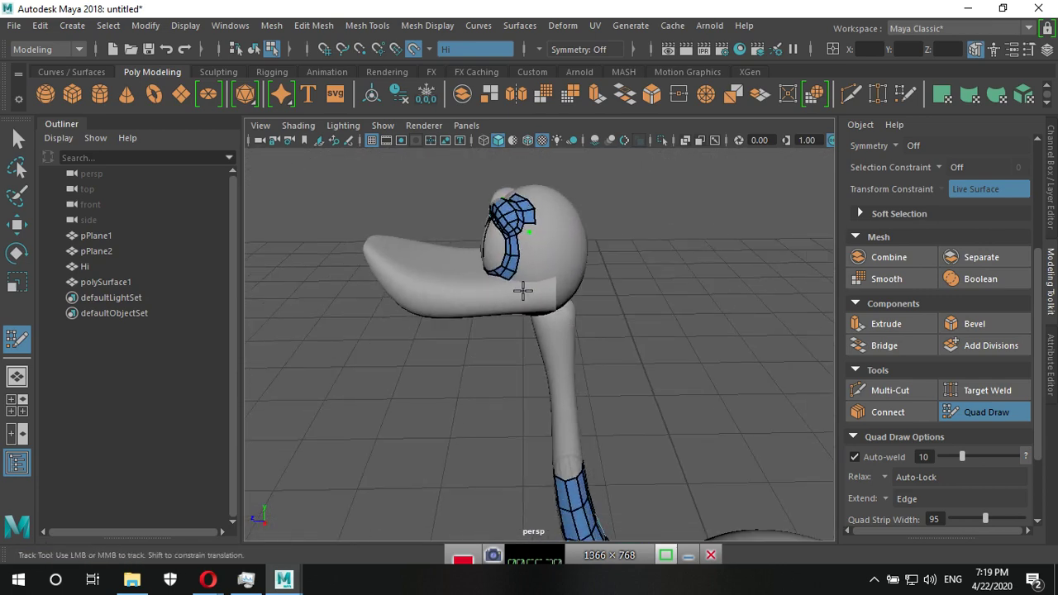
left_click_drag(444, 308, 461, 306, "alt")
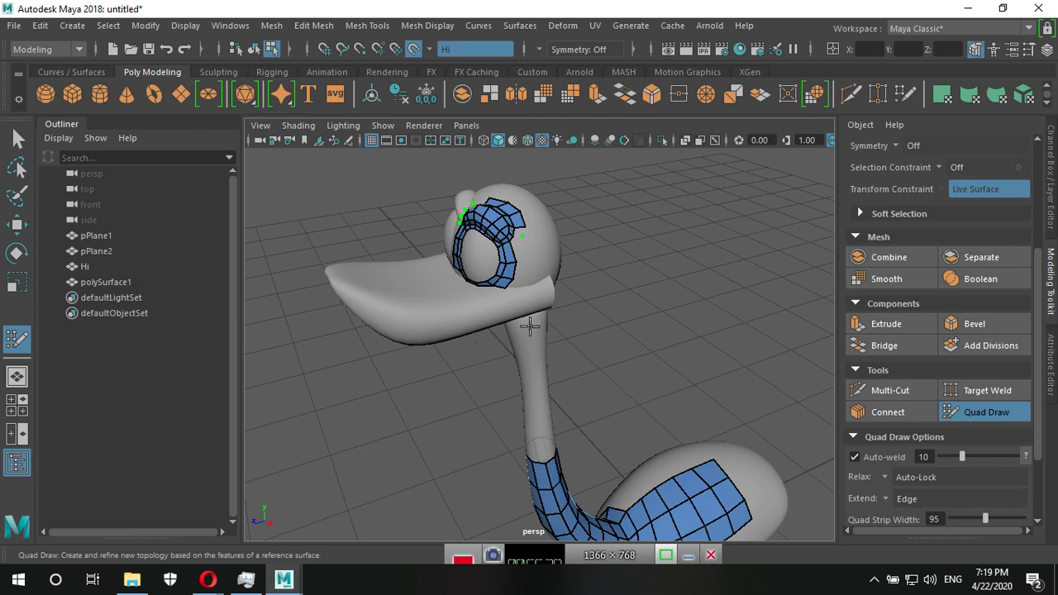
left_click_drag(530, 326, 488, 295, "alt")
right_click_drag(488, 295, 609, 339, "alt")
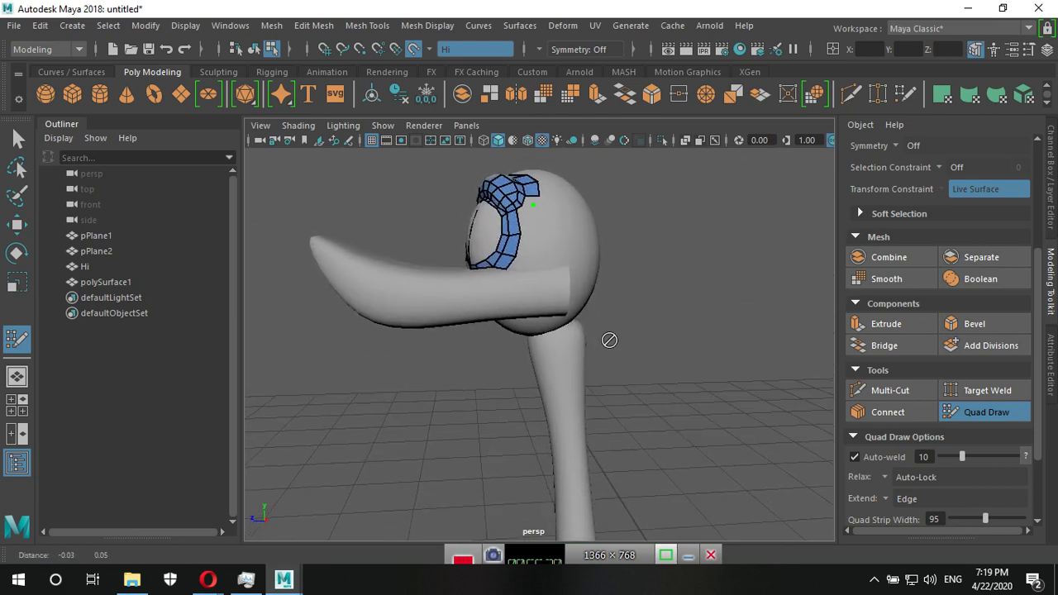
left_click_drag(609, 340, 496, 349, "alt")
middle_click_drag(496, 350, 550, 339, "alt")
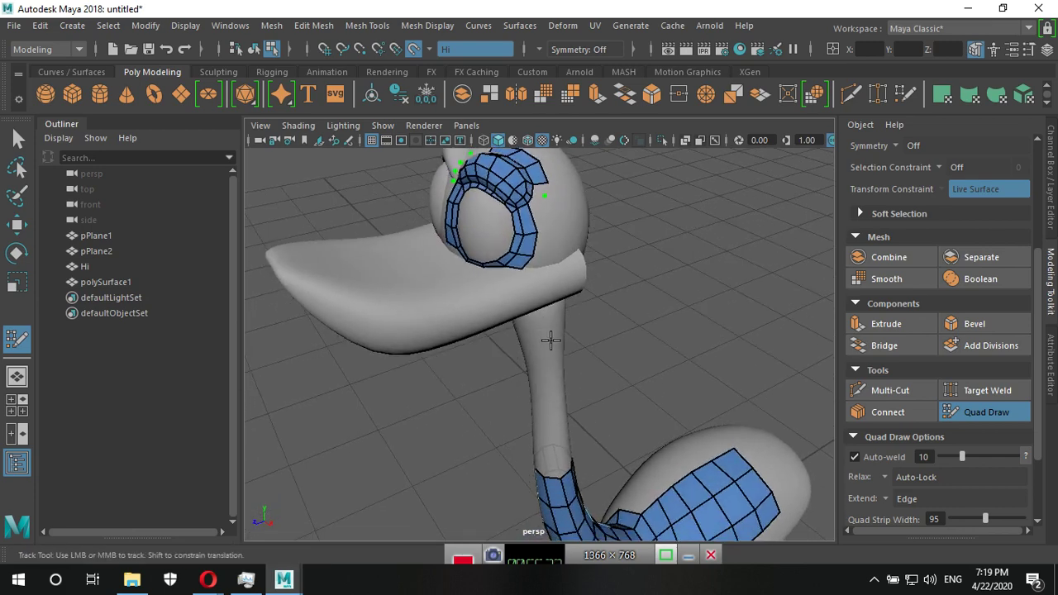
left_click_drag(550, 340, 491, 302, "alt")
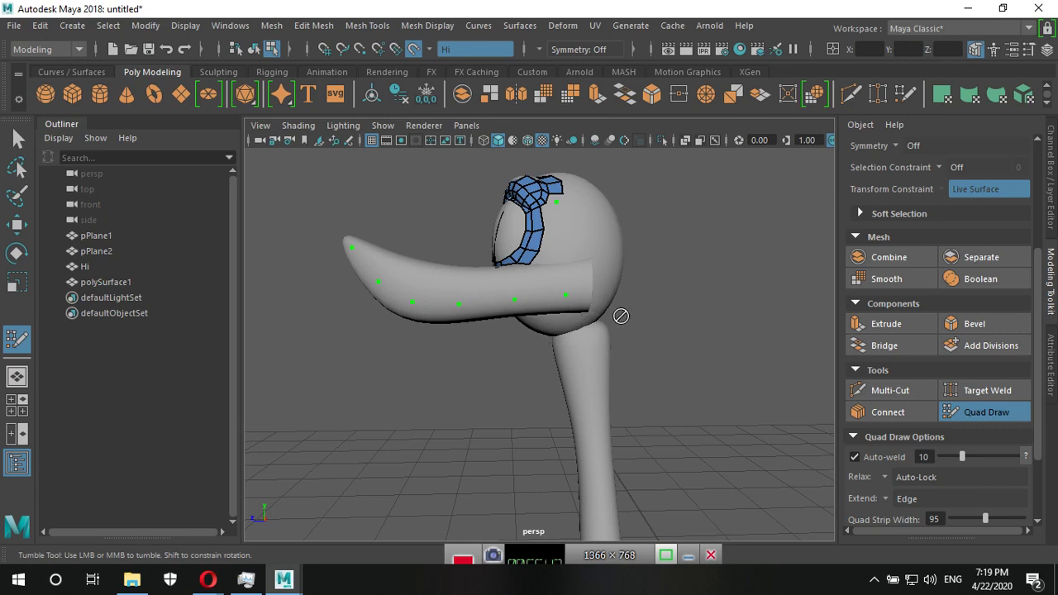
left_click_drag(523, 313, 535, 347, "alt")
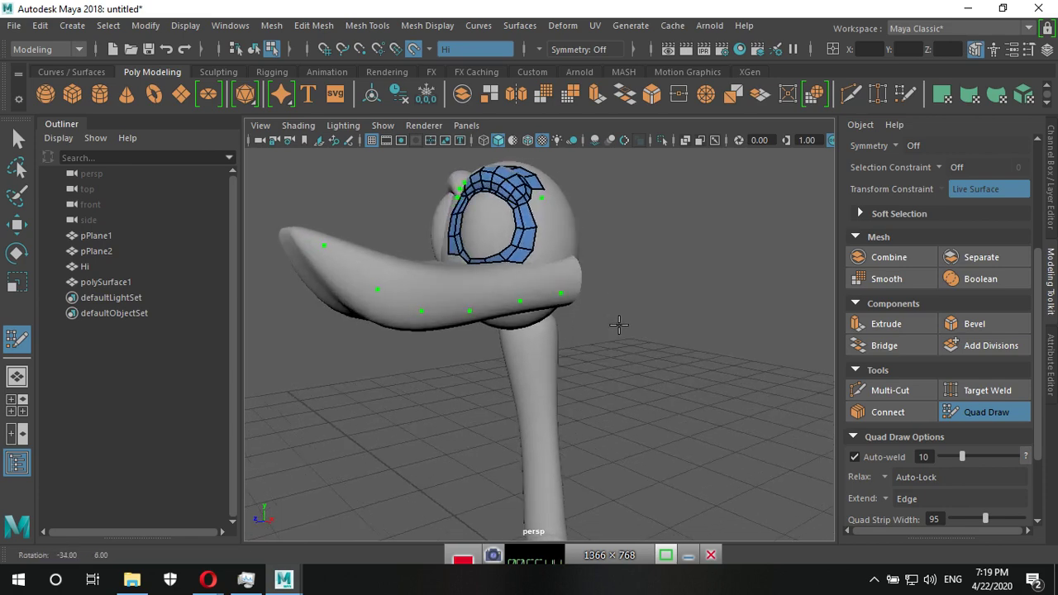
middle_click_drag(535, 347, 599, 334, "alt")
scroll(599, 334, "down", 3)
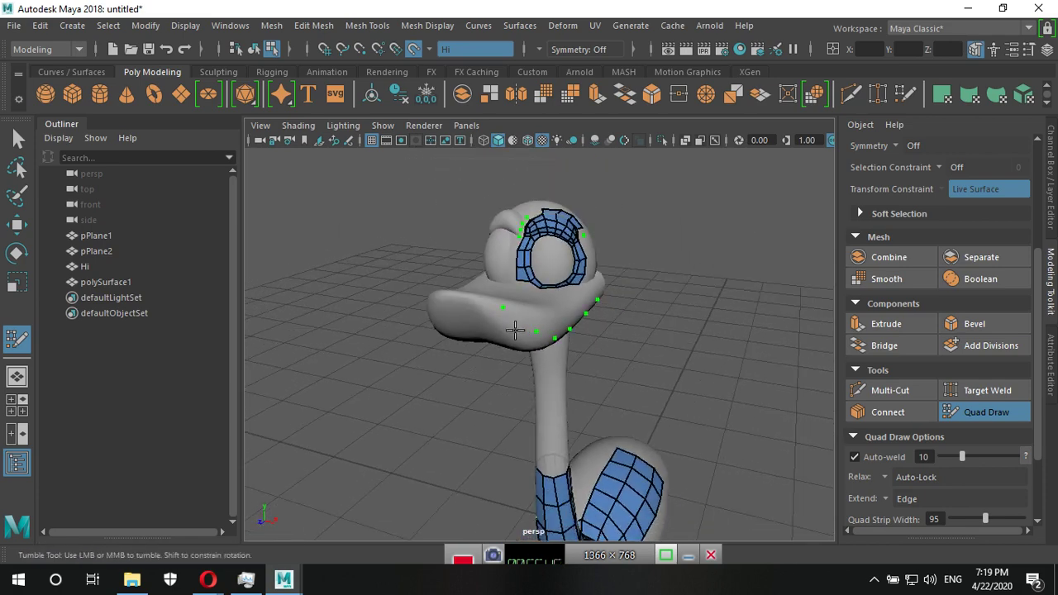
mouse_move(599, 334)
left_mouse_down("alt")
mouse_move(480, 319)
mouse_move(506, 294)
left_mouse_up("alt")
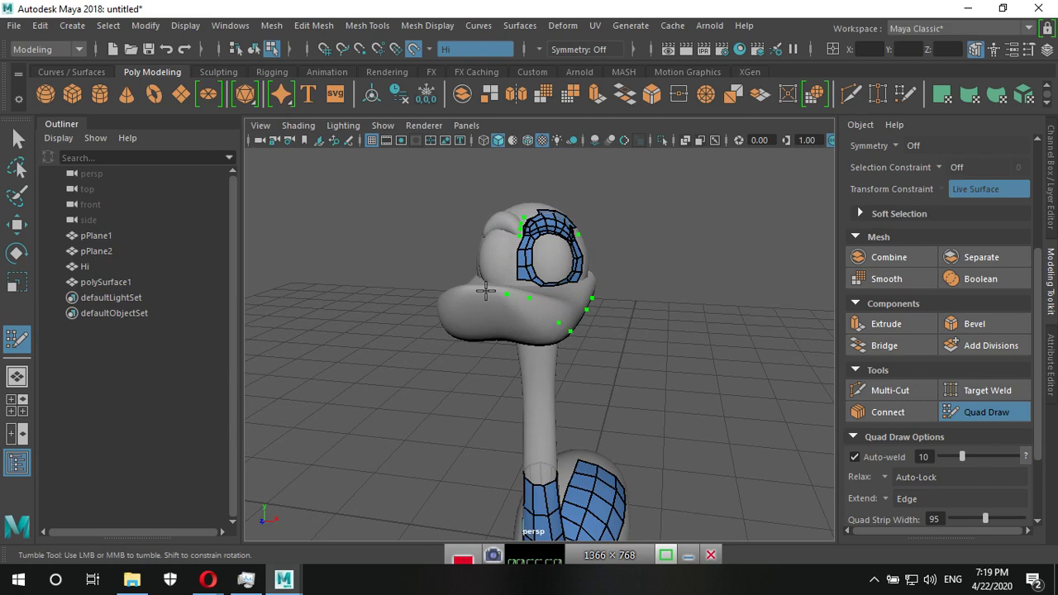
left_click_drag(539, 333, 498, 271, "alt")
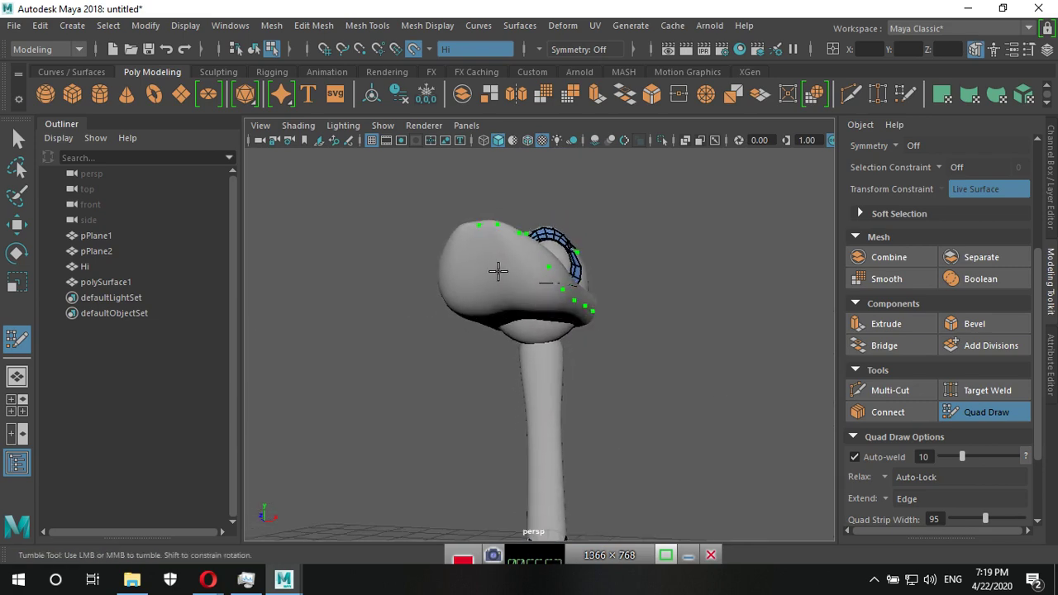
left_click_drag(501, 296, 504, 286, "alt")
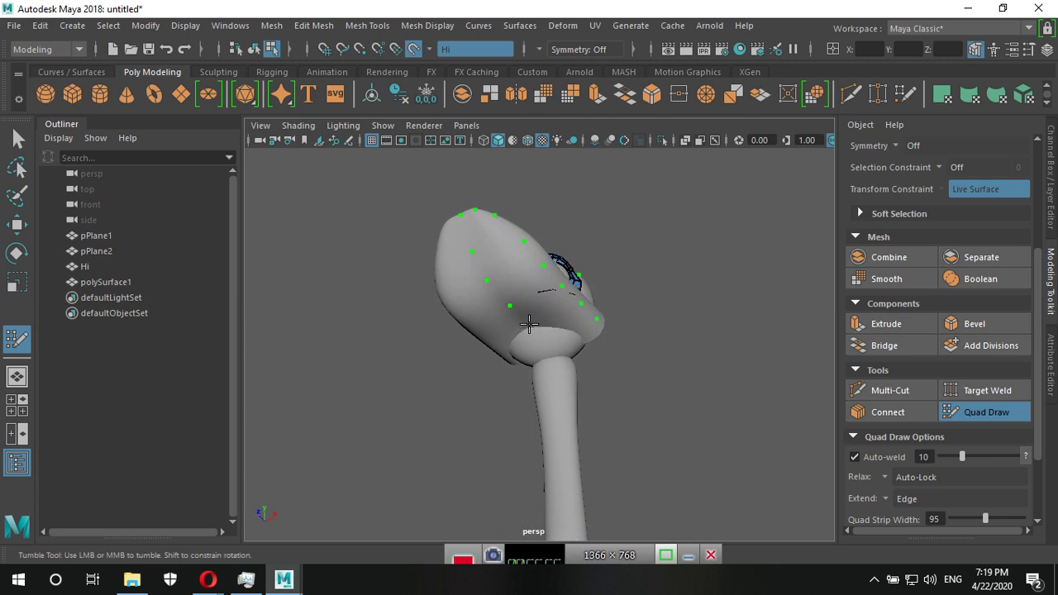
left_click_drag(584, 331, 527, 290, "alt")
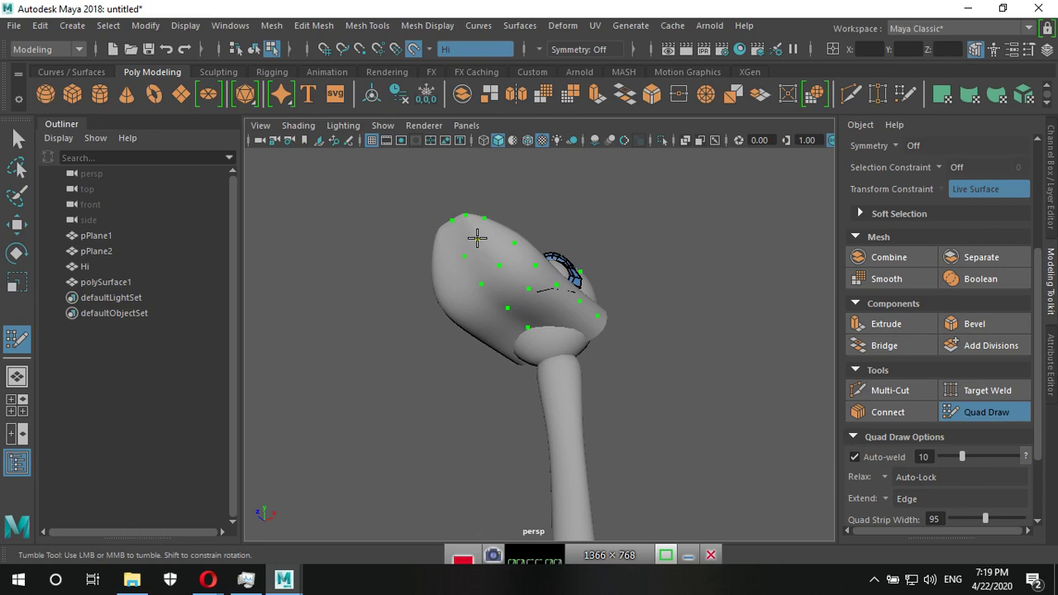
mouse_move(477, 238)
left_mouse_down("alt")
mouse_move(479, 314)
mouse_move(544, 317)
mouse_move(685, 406)
mouse_move(561, 377)
left_mouse_up("alt")
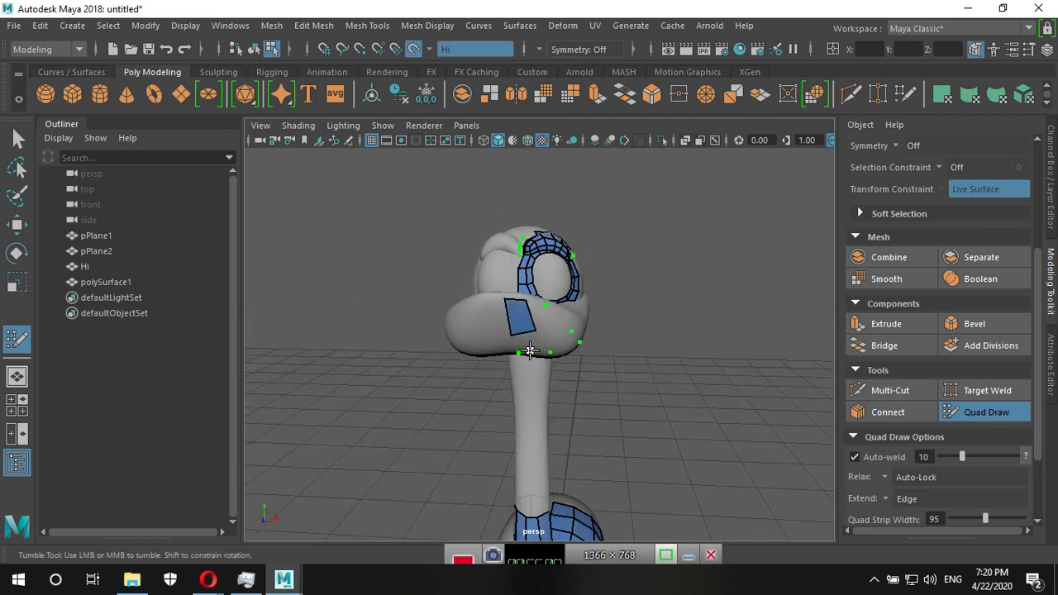
Add quads down the side of the head and onto the side of the beak.
left_click_drag(583, 366, 548, 303, "alt")
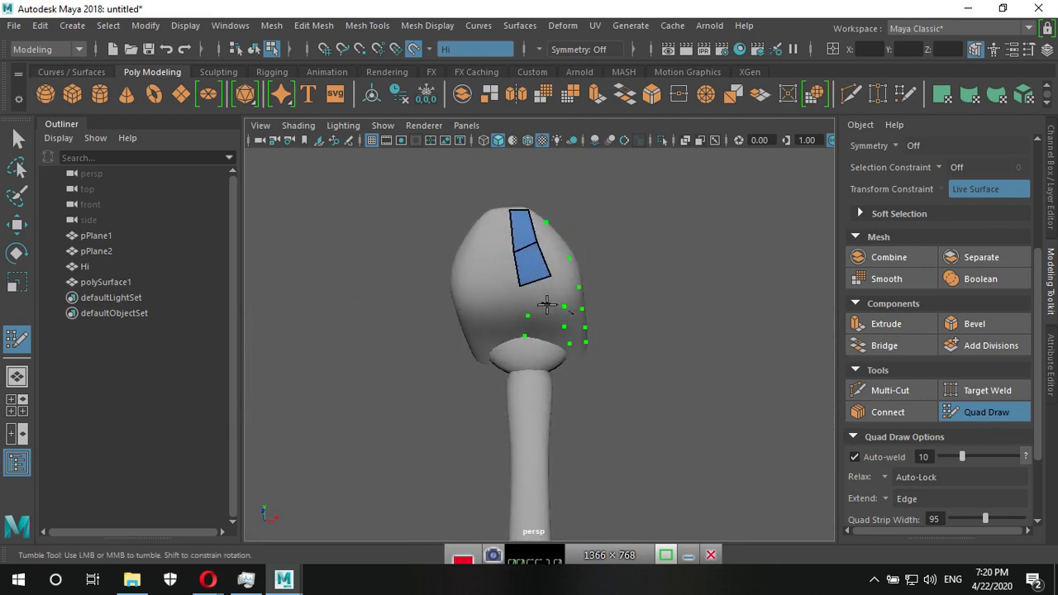
left_click(536, 300, "shift")
left_click(547, 327, "shift")
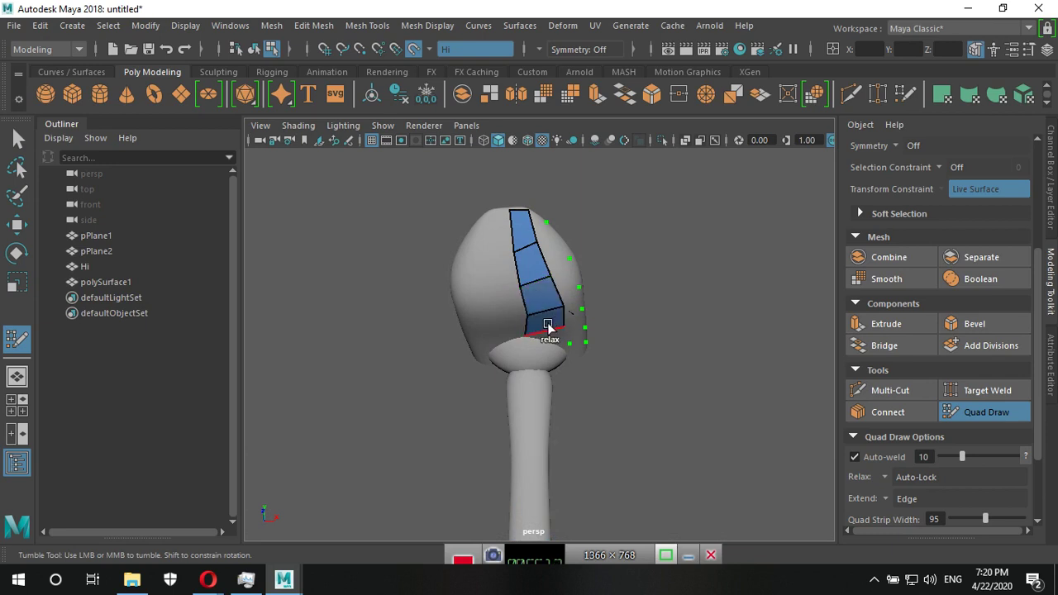
mouse_move(627, 360)
left_mouse_down("alt")
mouse_move(609, 370)
mouse_move(552, 355)
left_mouse_up("alt")
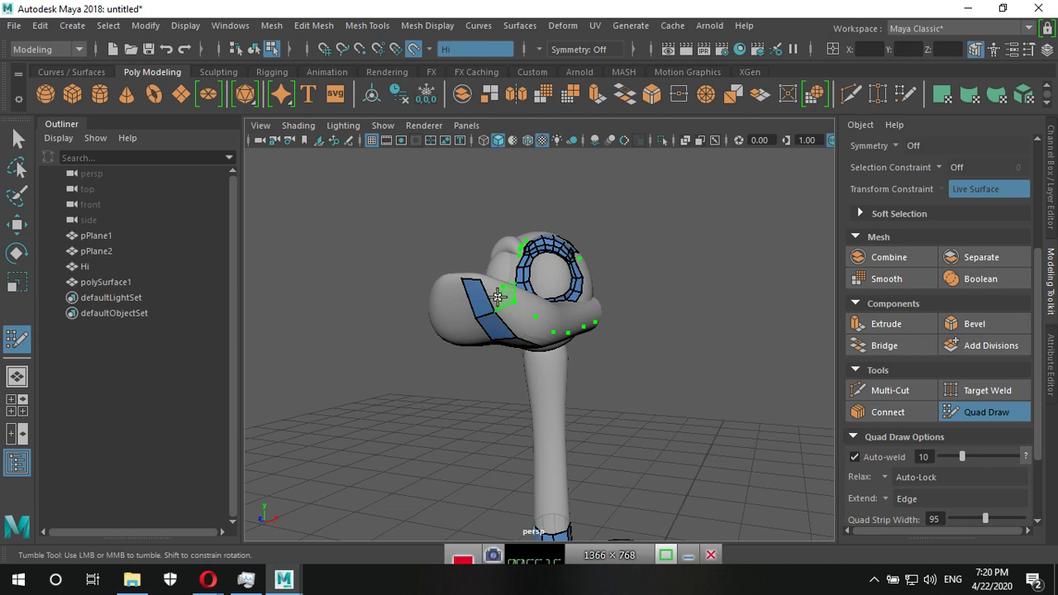
left_click(511, 314, "shift")
left_click(514, 323, "shift")
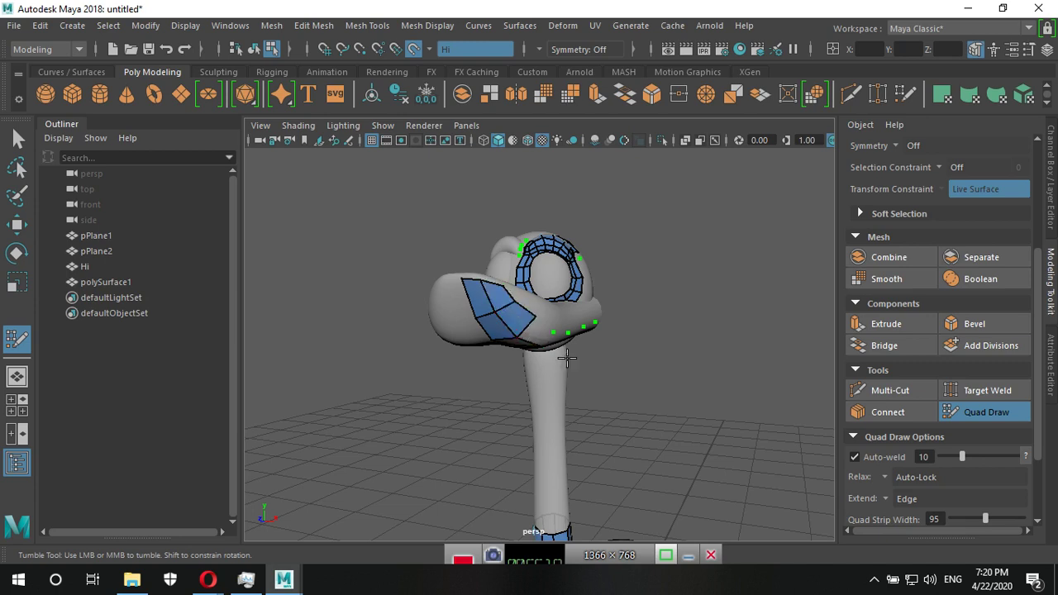
Continue the strip with three quads along the beak's lower edge.
left_click_drag(514, 324, 477, 309, "alt")
left_click(476, 308, "shift")
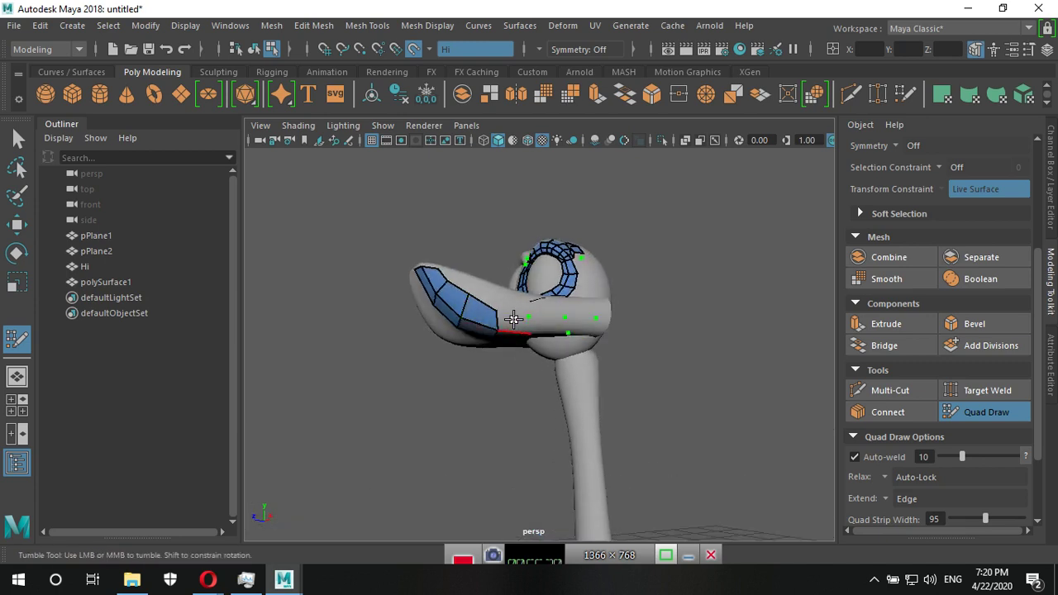
left_click(513, 317, "shift")
left_click(547, 327, "shift")
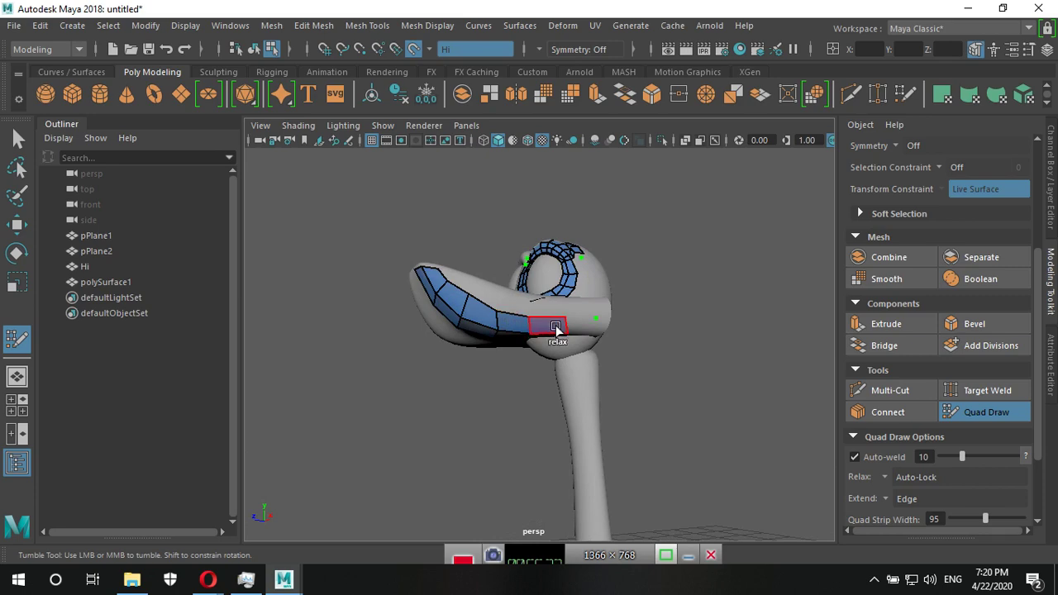
left_click_drag(601, 379, 563, 404, "alt")
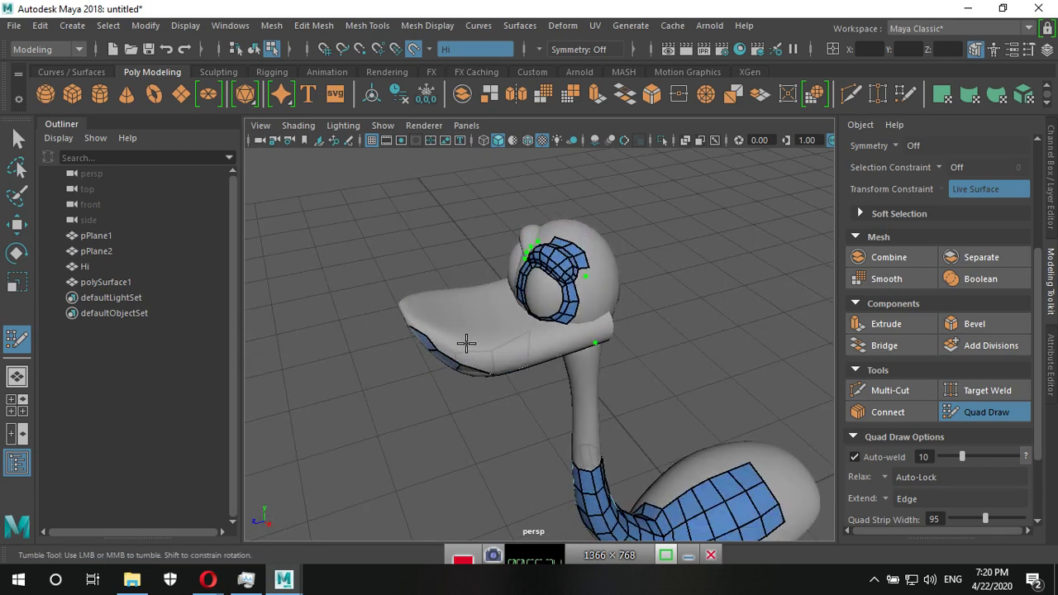
left_click_drag(466, 342, 484, 314, "alt")
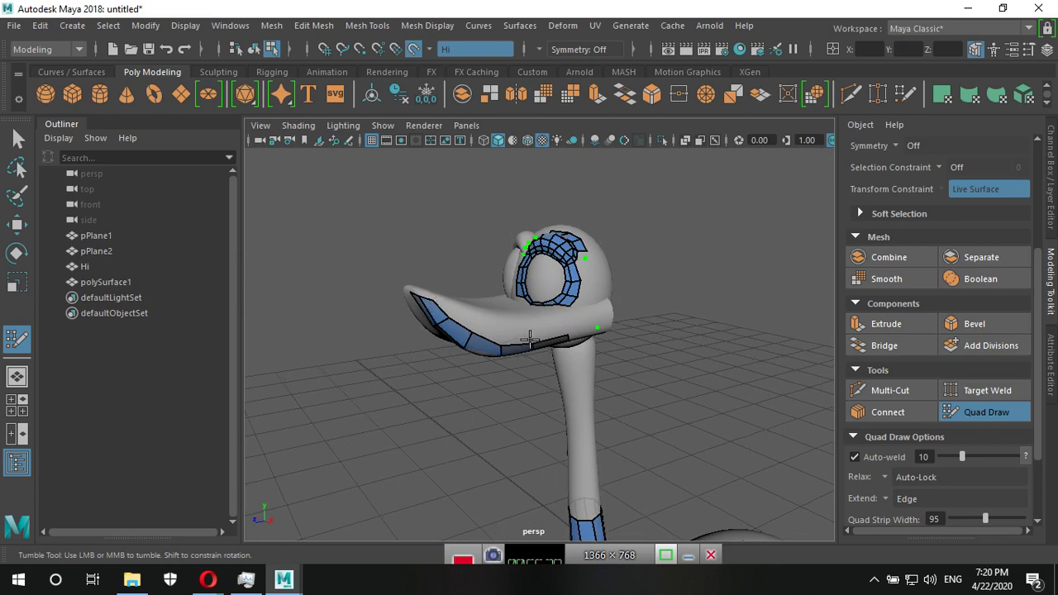
left_click_drag(430, 302, 586, 361, "alt")
scroll(557, 378, "up", 3)
Place a guide point on the beak and fill two quads widening the beak strip.
scroll(453, 336, "up", 3)
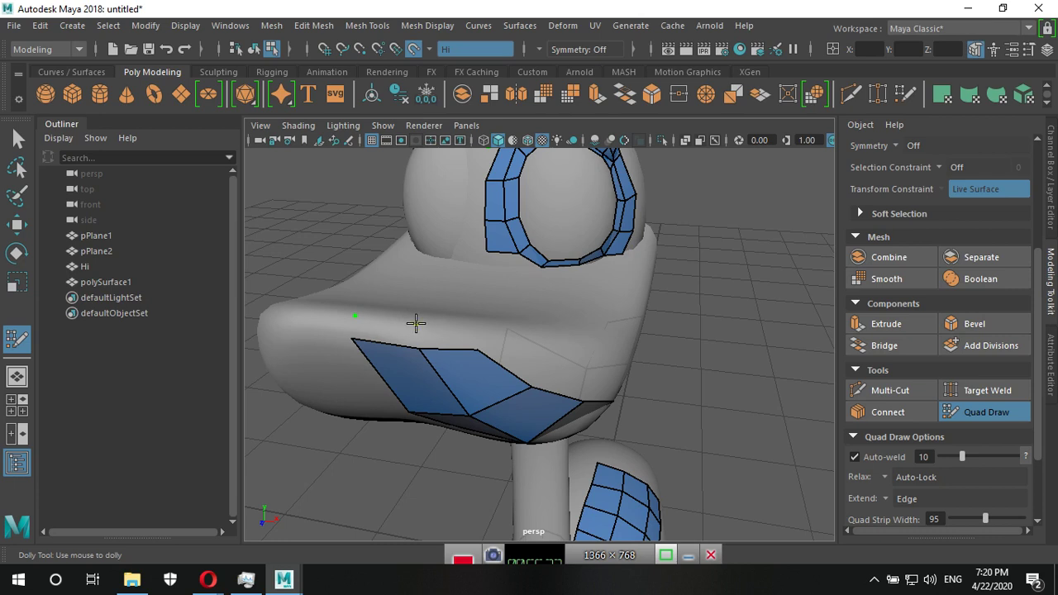
left_click(477, 325)
left_click(426, 329, "shift")
left_click(381, 326, "shift")
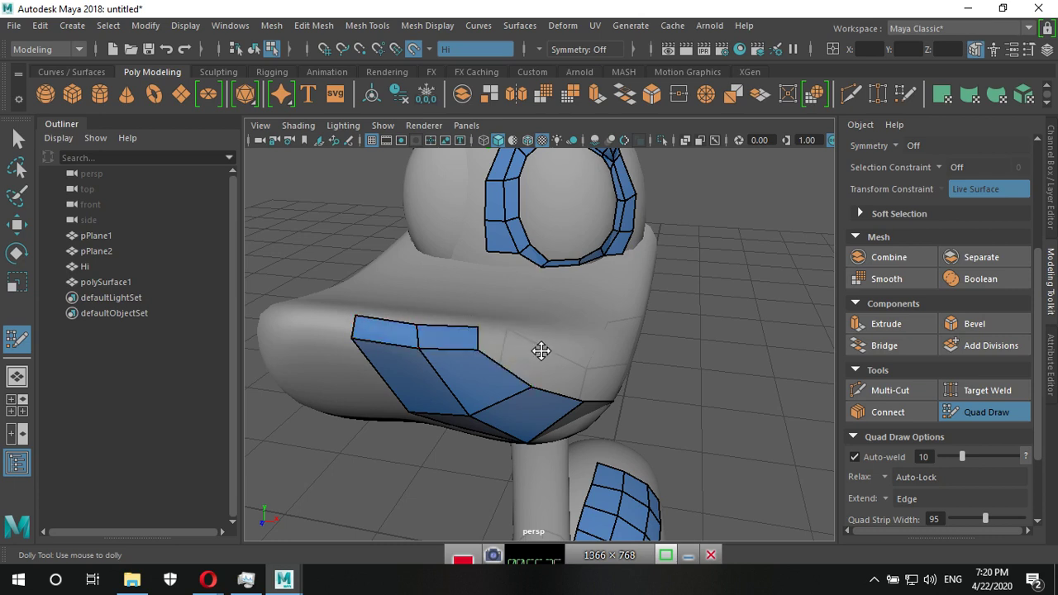
Inspect the beak strip from below, then pull back to see the beak patch, eye ring and whole bird.
scroll(562, 353, "down", 5)
mouse_move(562, 354)
left_mouse_down("alt")
mouse_move(531, 381)
mouse_move(524, 427)
mouse_move(549, 445)
left_mouse_up("alt")
mouse_move(651, 471)
middle_mouse_down("alt")
mouse_move(595, 406)
mouse_move(552, 456)
mouse_move(604, 406)
mouse_move(592, 401)
middle_mouse_up("alt")
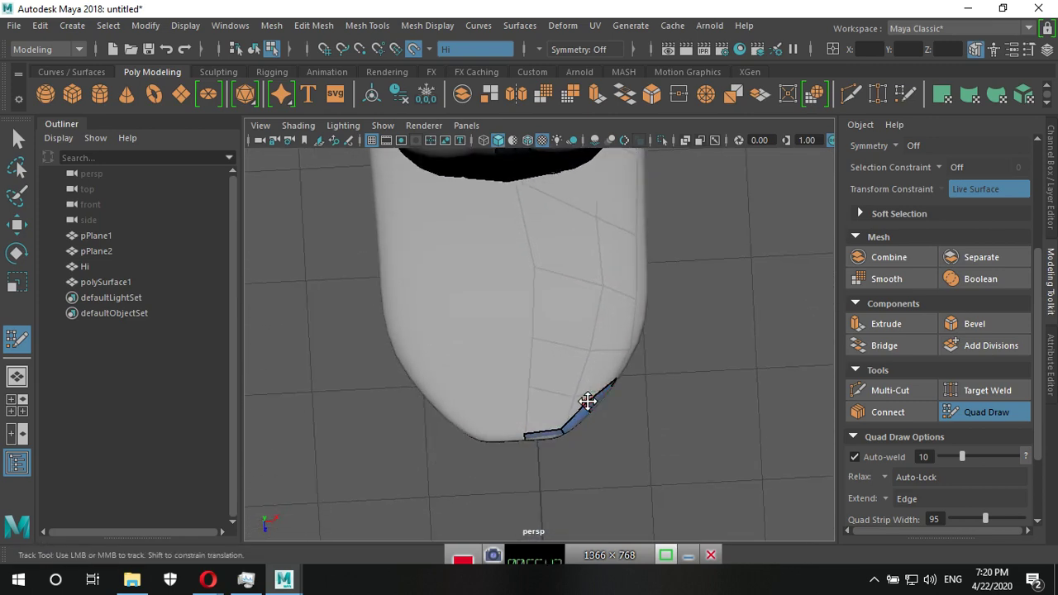
mouse_move(586, 403)
right_mouse_down("alt")
mouse_move(618, 424)
mouse_move(576, 468)
right_mouse_up("alt")
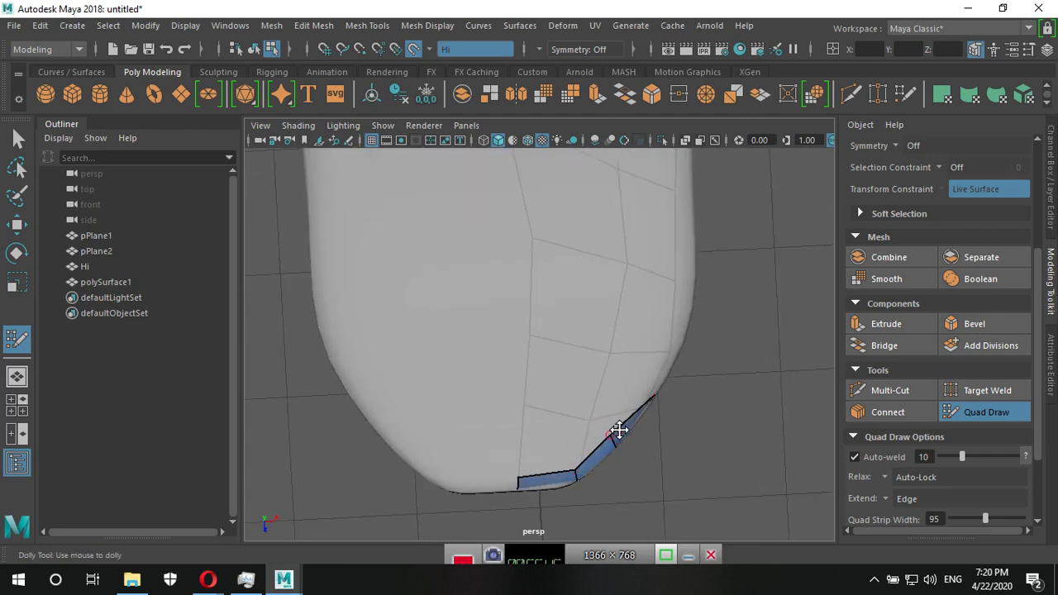
mouse_move(653, 400)
left_mouse_down("alt")
mouse_move(631, 424)
mouse_move(673, 419)
mouse_move(647, 315)
mouse_move(545, 272)
mouse_move(513, 292)
mouse_move(616, 389)
mouse_move(514, 397)
mouse_move(484, 336)
mouse_move(541, 337)
mouse_move(514, 251)
left_mouse_up("alt")
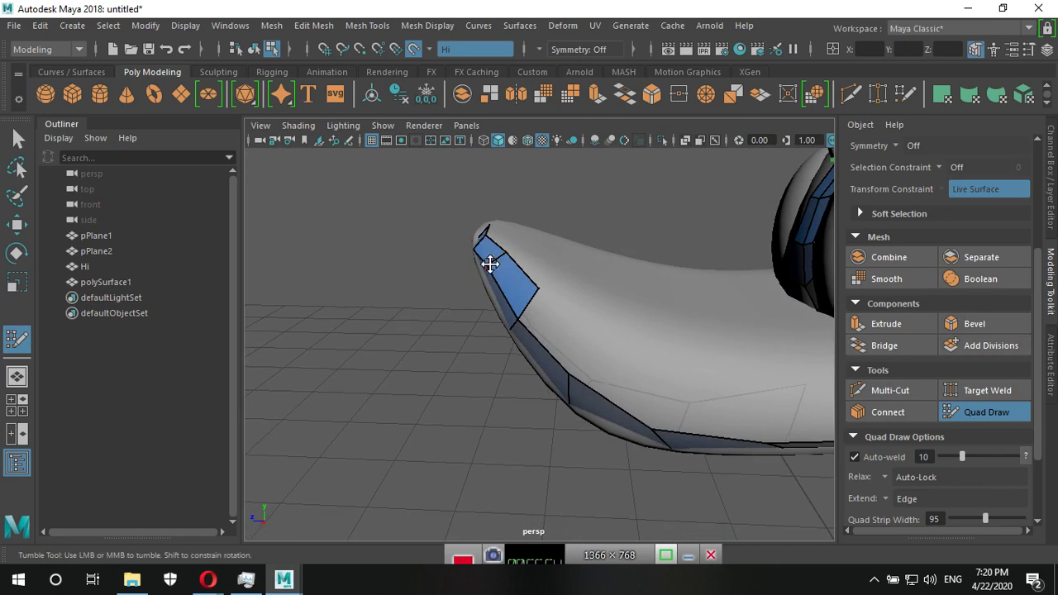
mouse_move(488, 269)
left_mouse_down("alt")
mouse_move(612, 309)
mouse_move(680, 303)
mouse_move(715, 284)
mouse_move(655, 238)
mouse_move(720, 355)
mouse_move(687, 427)
mouse_move(635, 406)
mouse_move(695, 455)
mouse_move(606, 385)
left_mouse_up("alt")
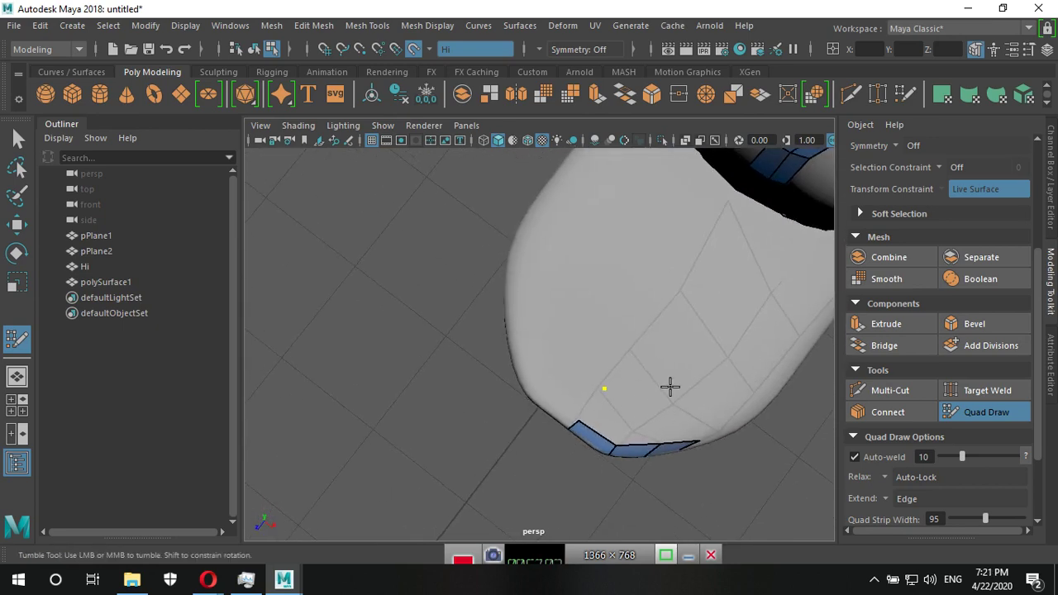
scroll(736, 245, "down", 3)
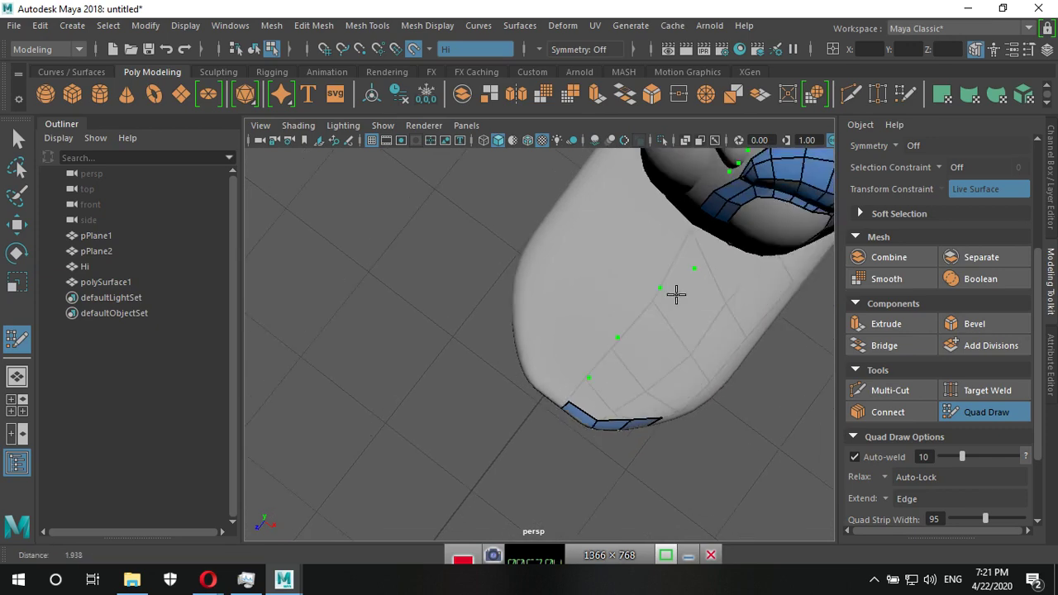
scroll(701, 300, "down", 3)
scroll(590, 267, "down", 3)
middle_click_drag(590, 267, 652, 348, "alt")
scroll(678, 364, "up", 2)
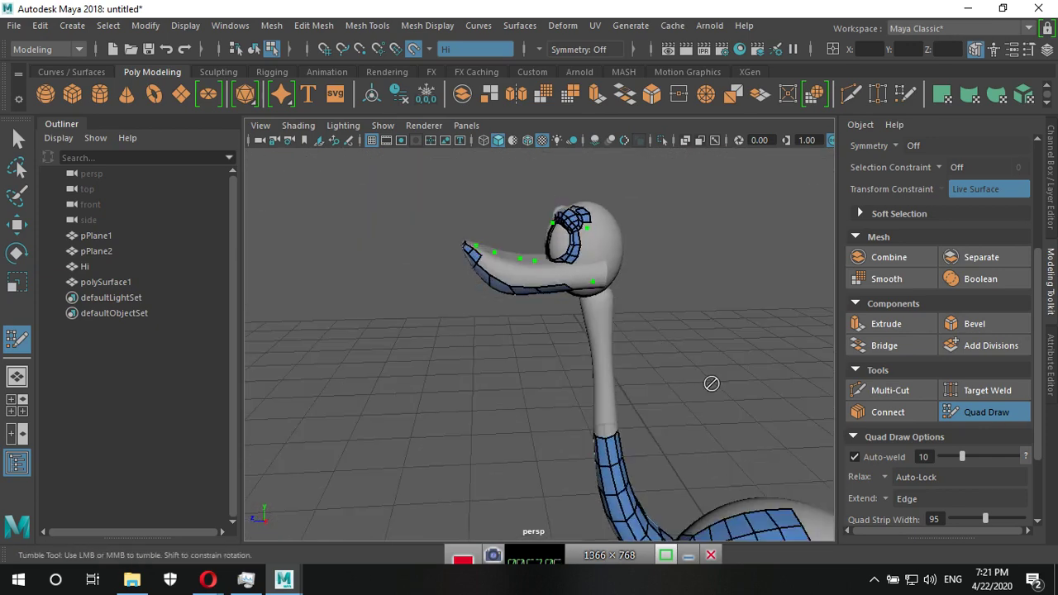